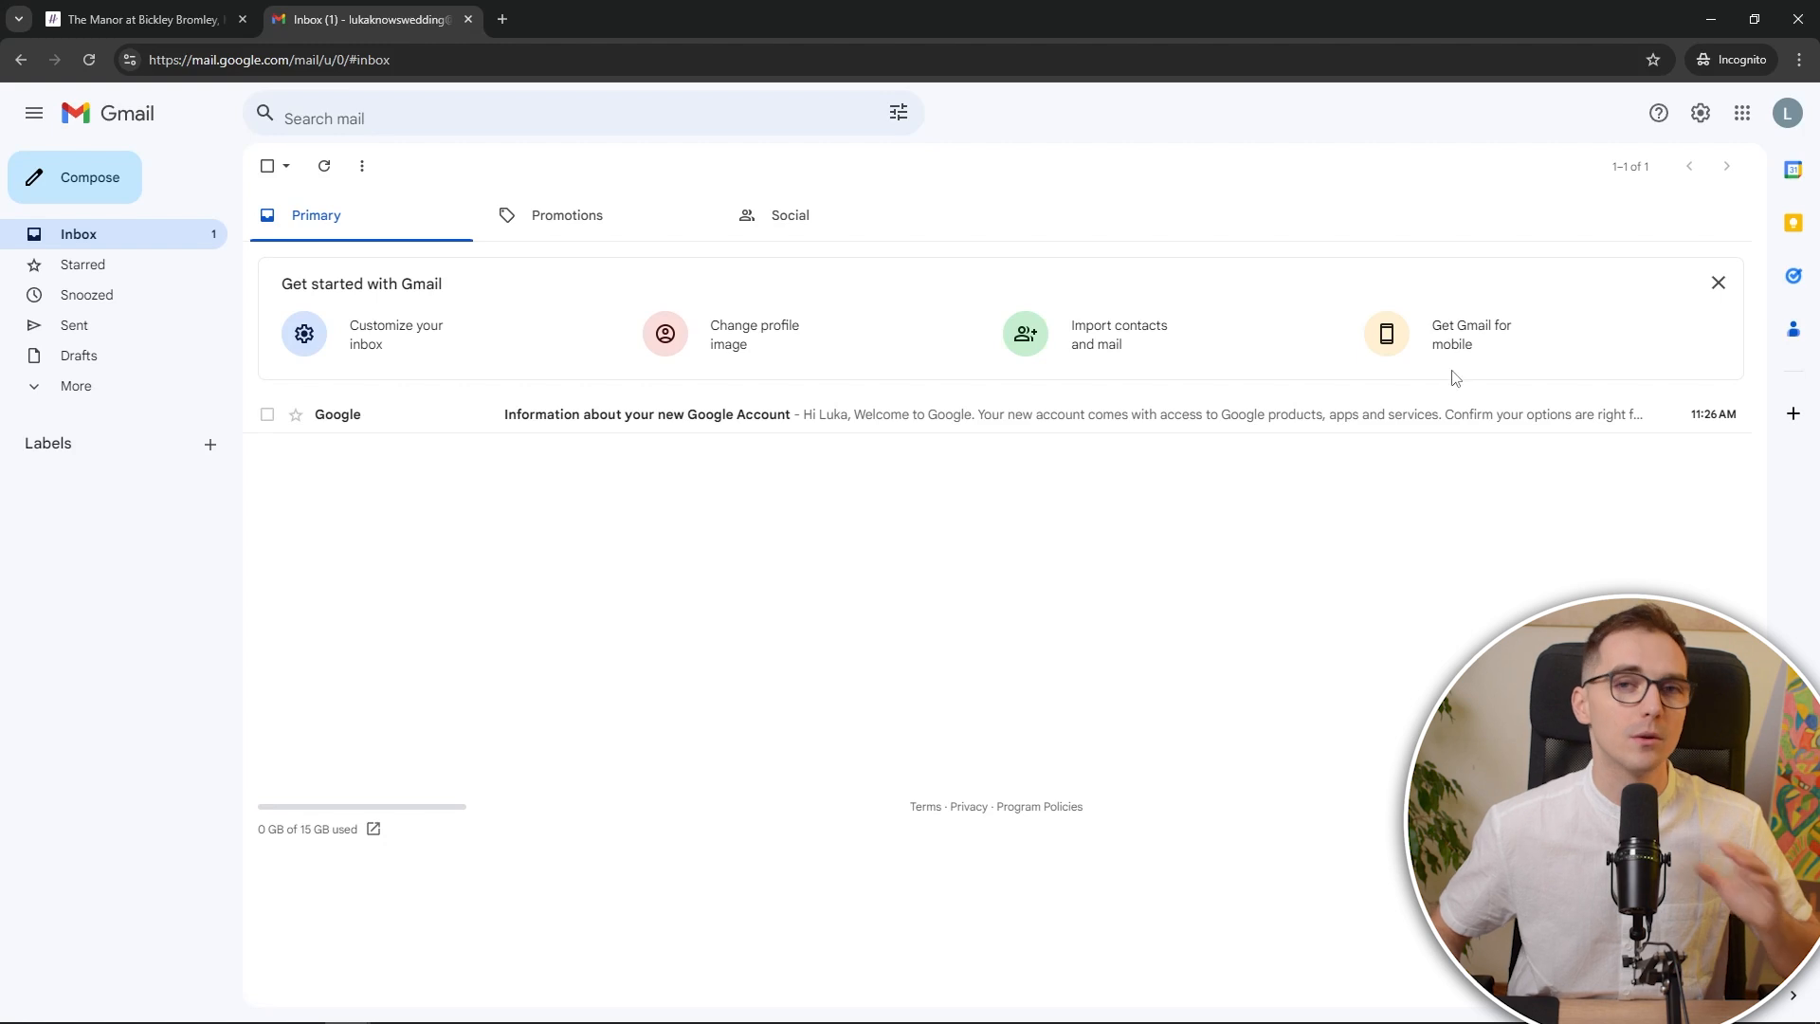
Check which Google account is signed in to Gmail
{"action": "left_click", "coordinate": [1788, 113]}
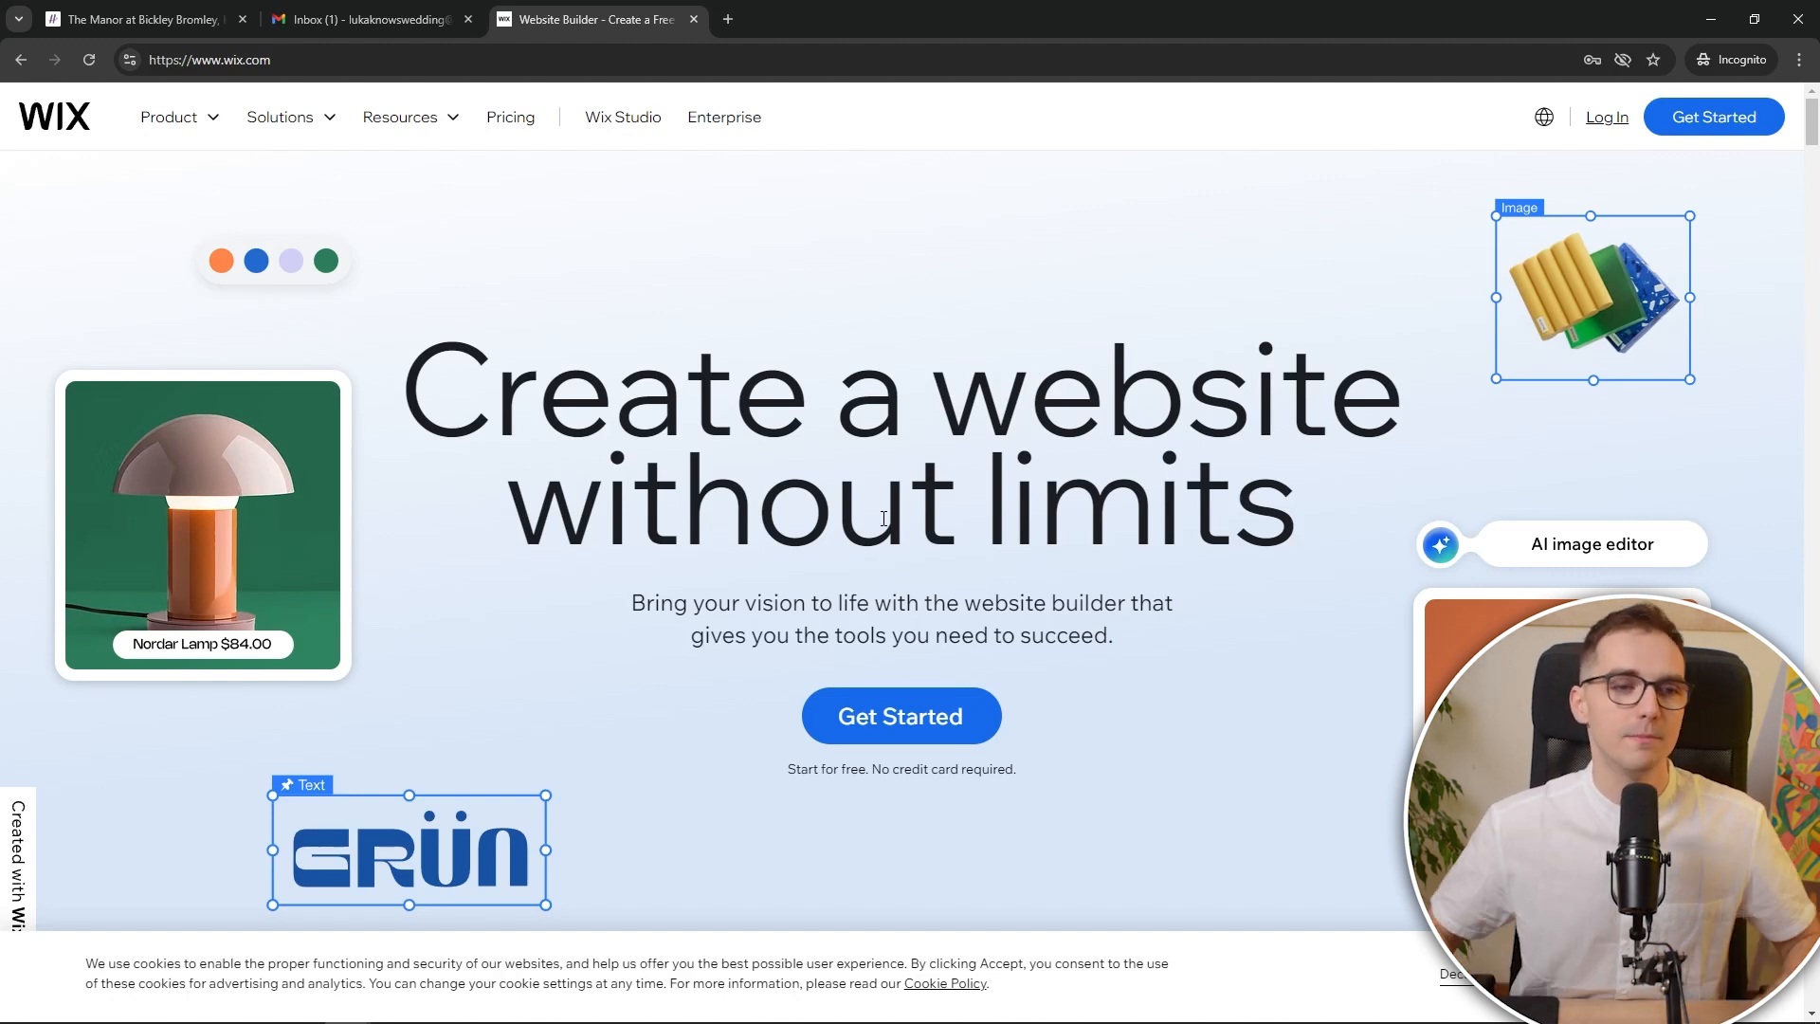
Start a new Wix site and choose to sign up with an e-mail address
{"action": "left_click", "coordinate": [973, 728]}
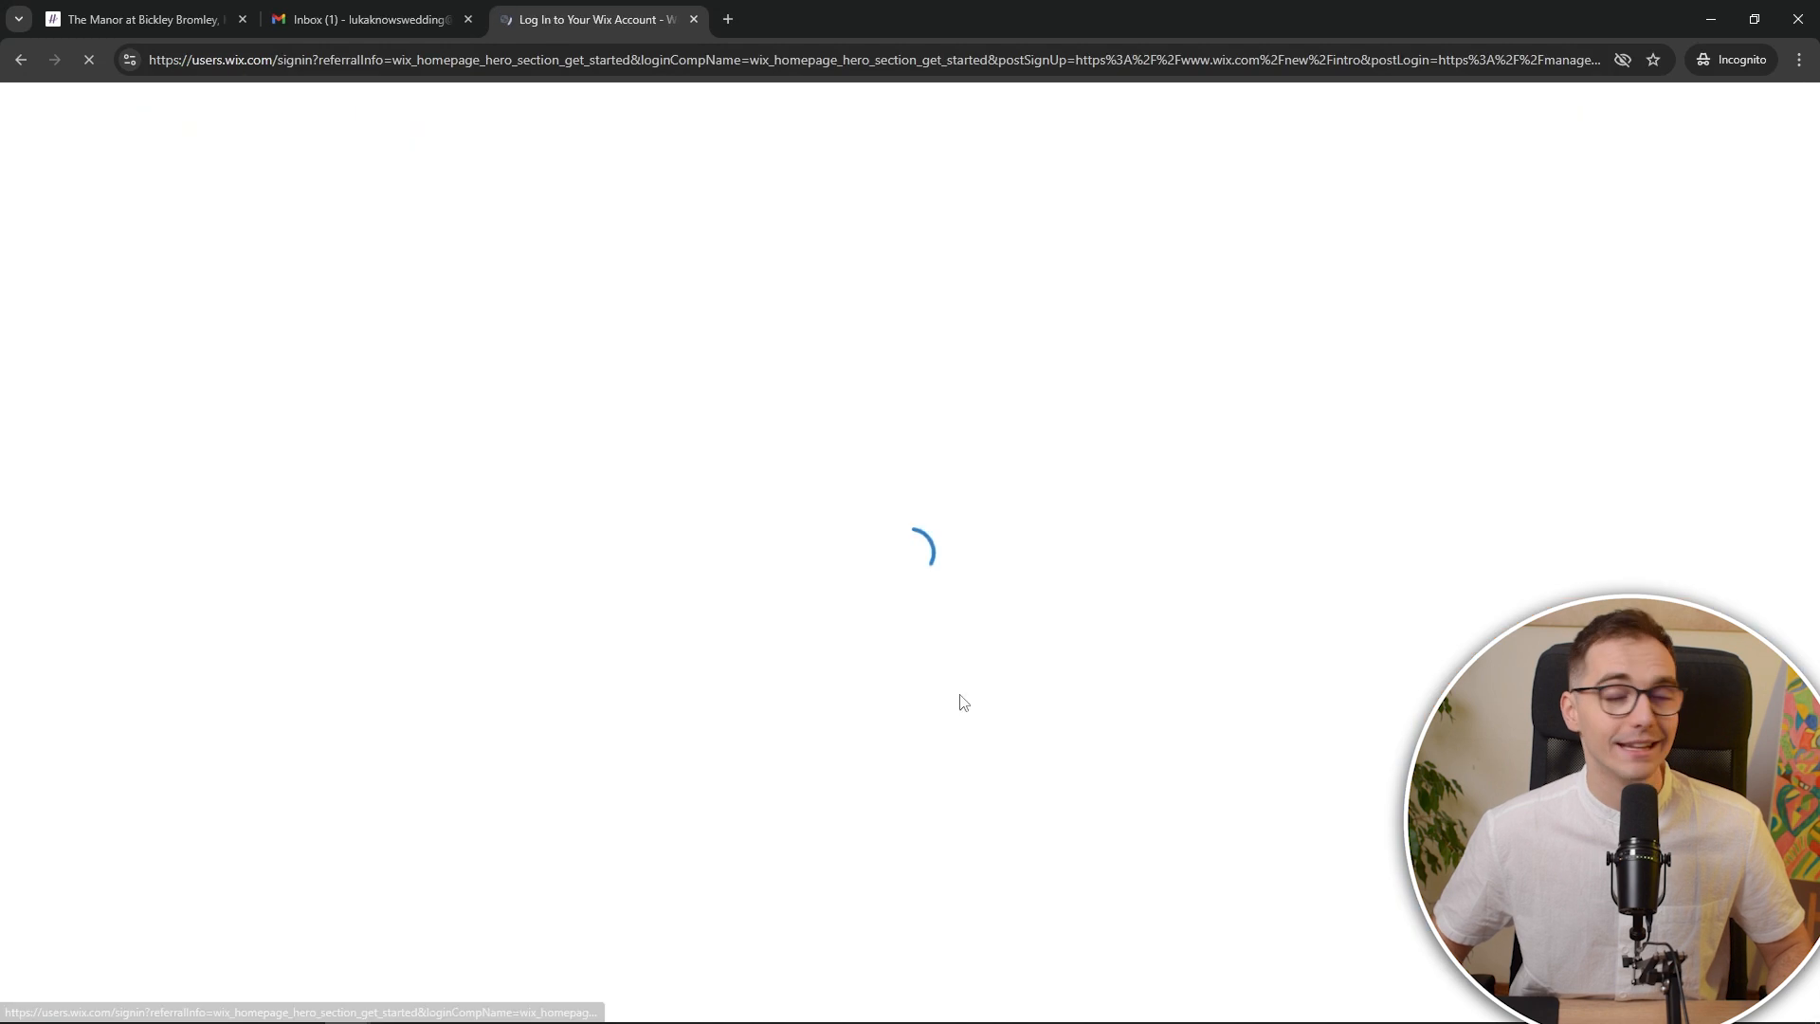
{"action": "type", "text": "="}
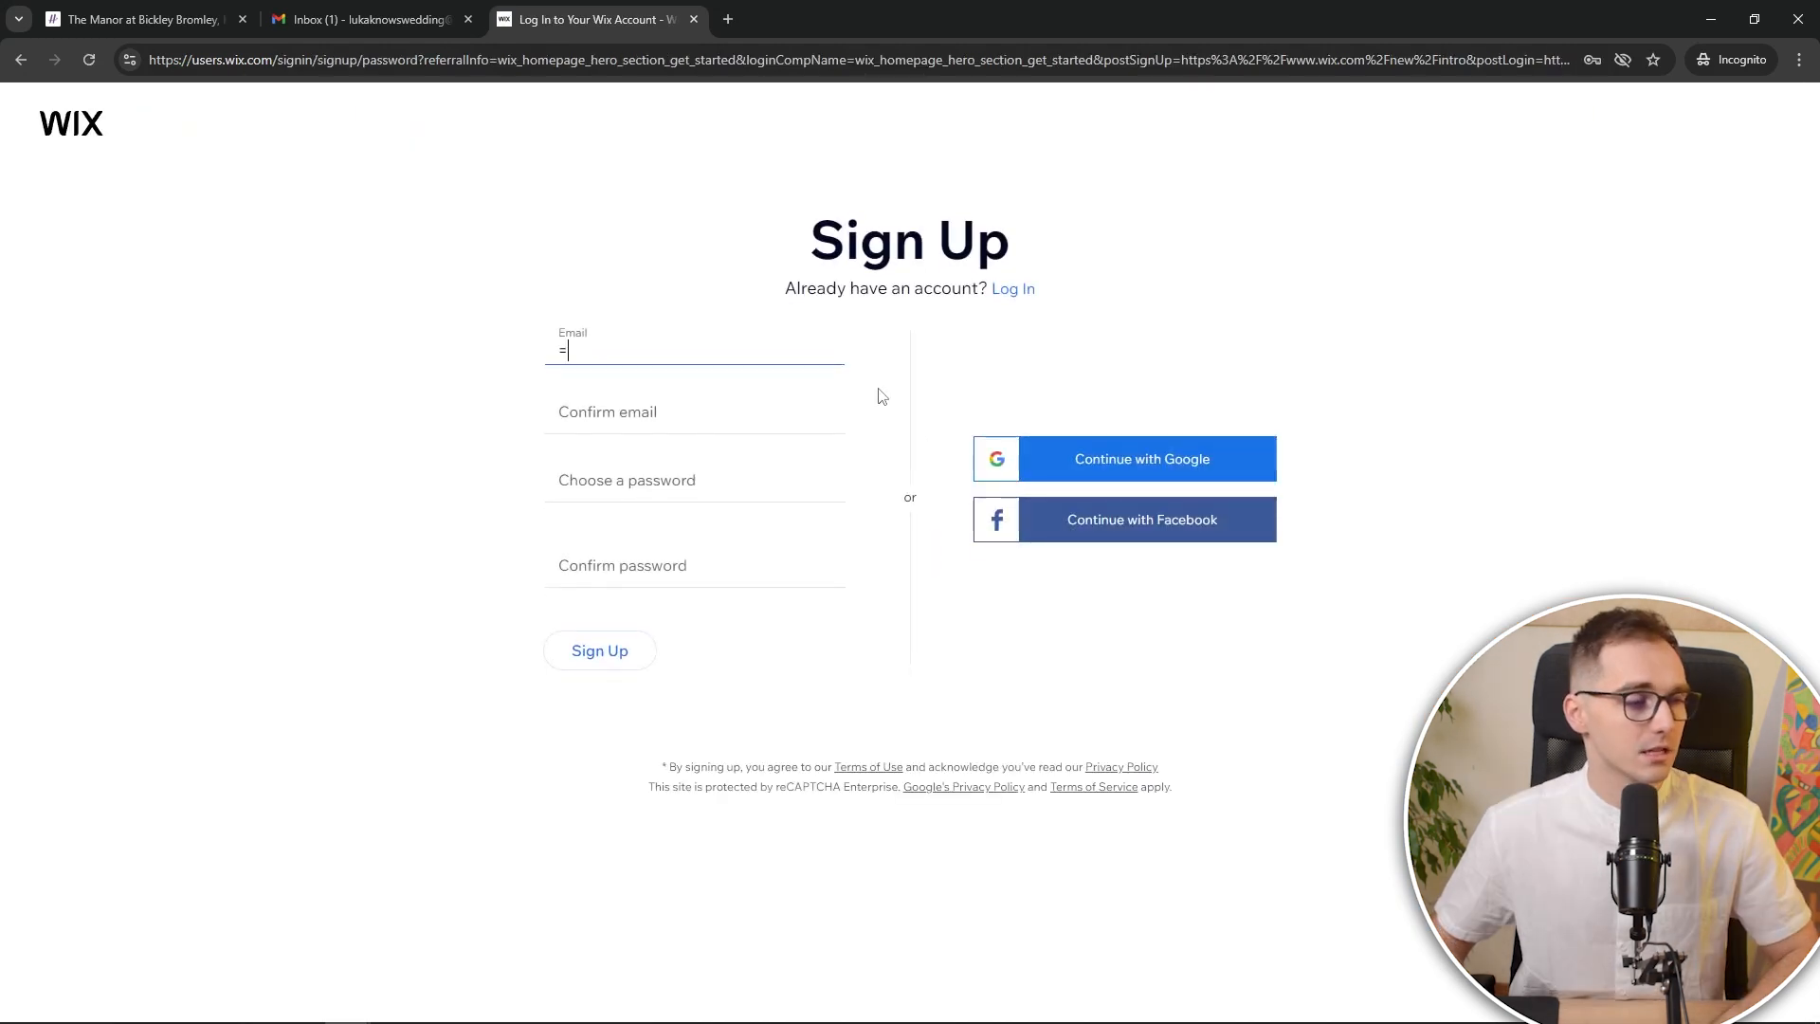
{"action": "left_click", "coordinate": [1044, 462]}
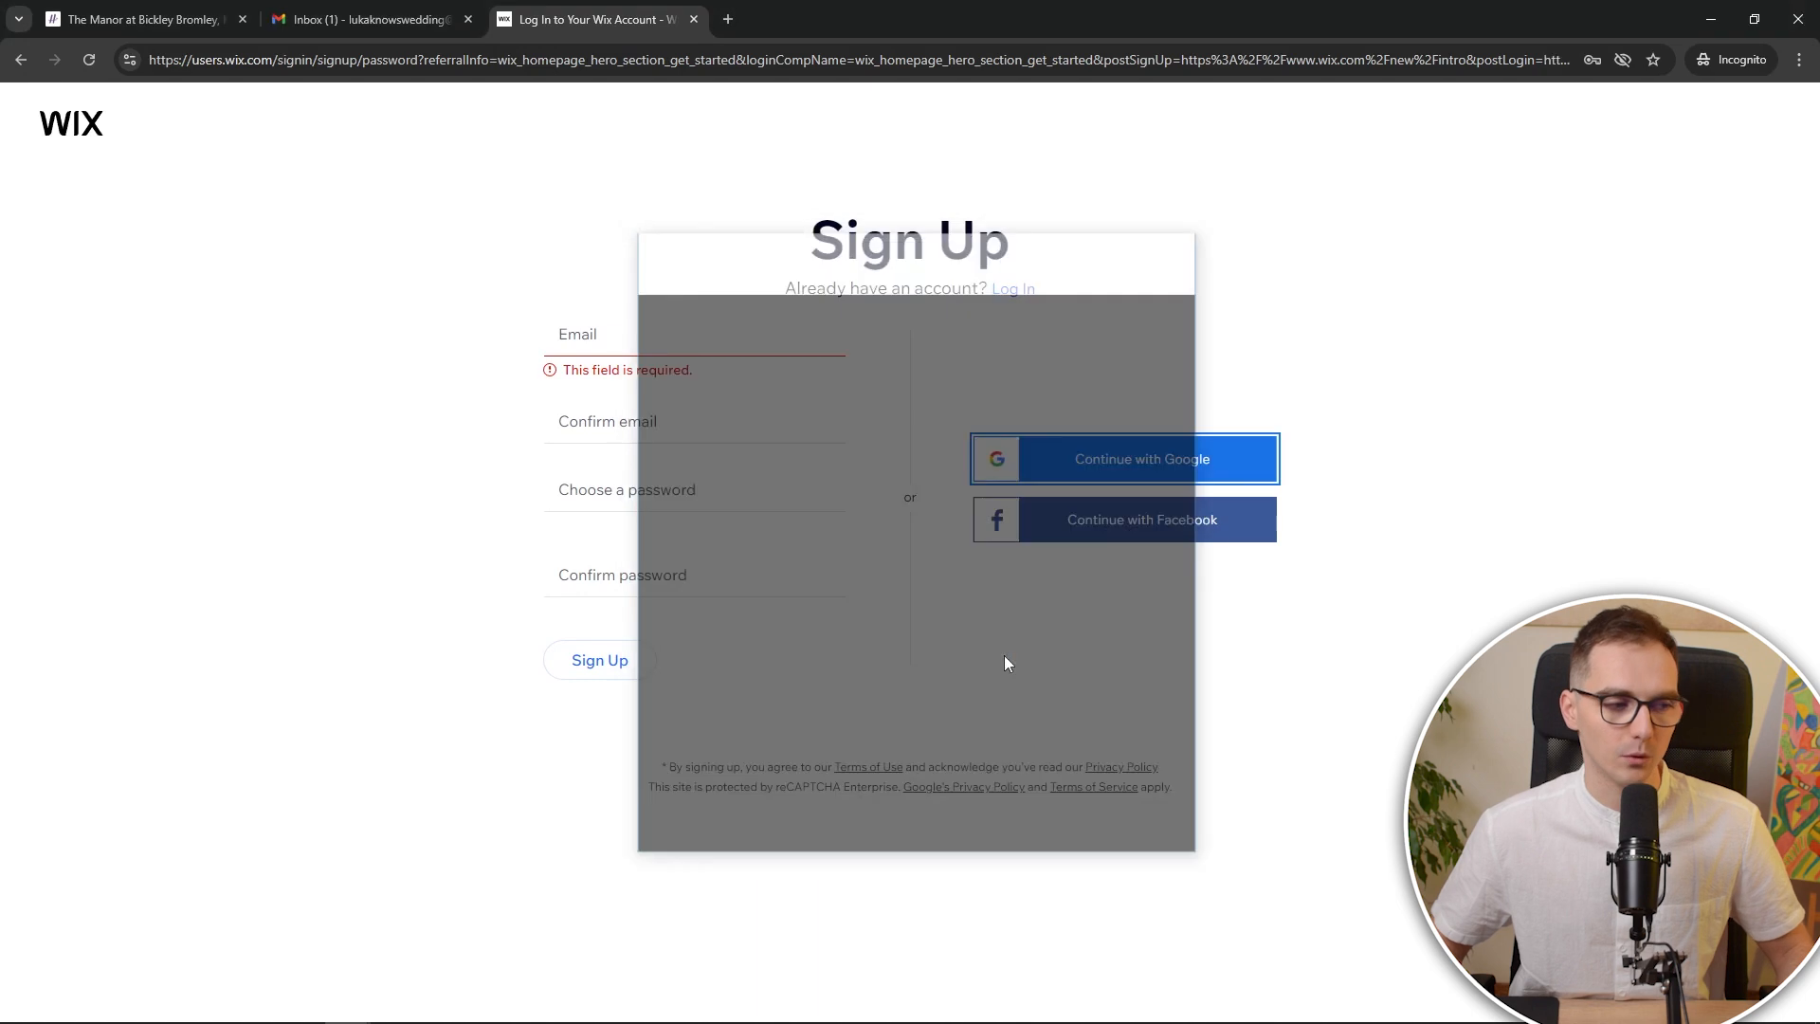
Enter and confirm the account e-mail and password, then submit the sign-up form
{"action": "left_click", "coordinate": [650, 339]}
{"action": "key", "text": "ctrl+v"}
{"action": "left_click", "coordinate": [635, 427]}
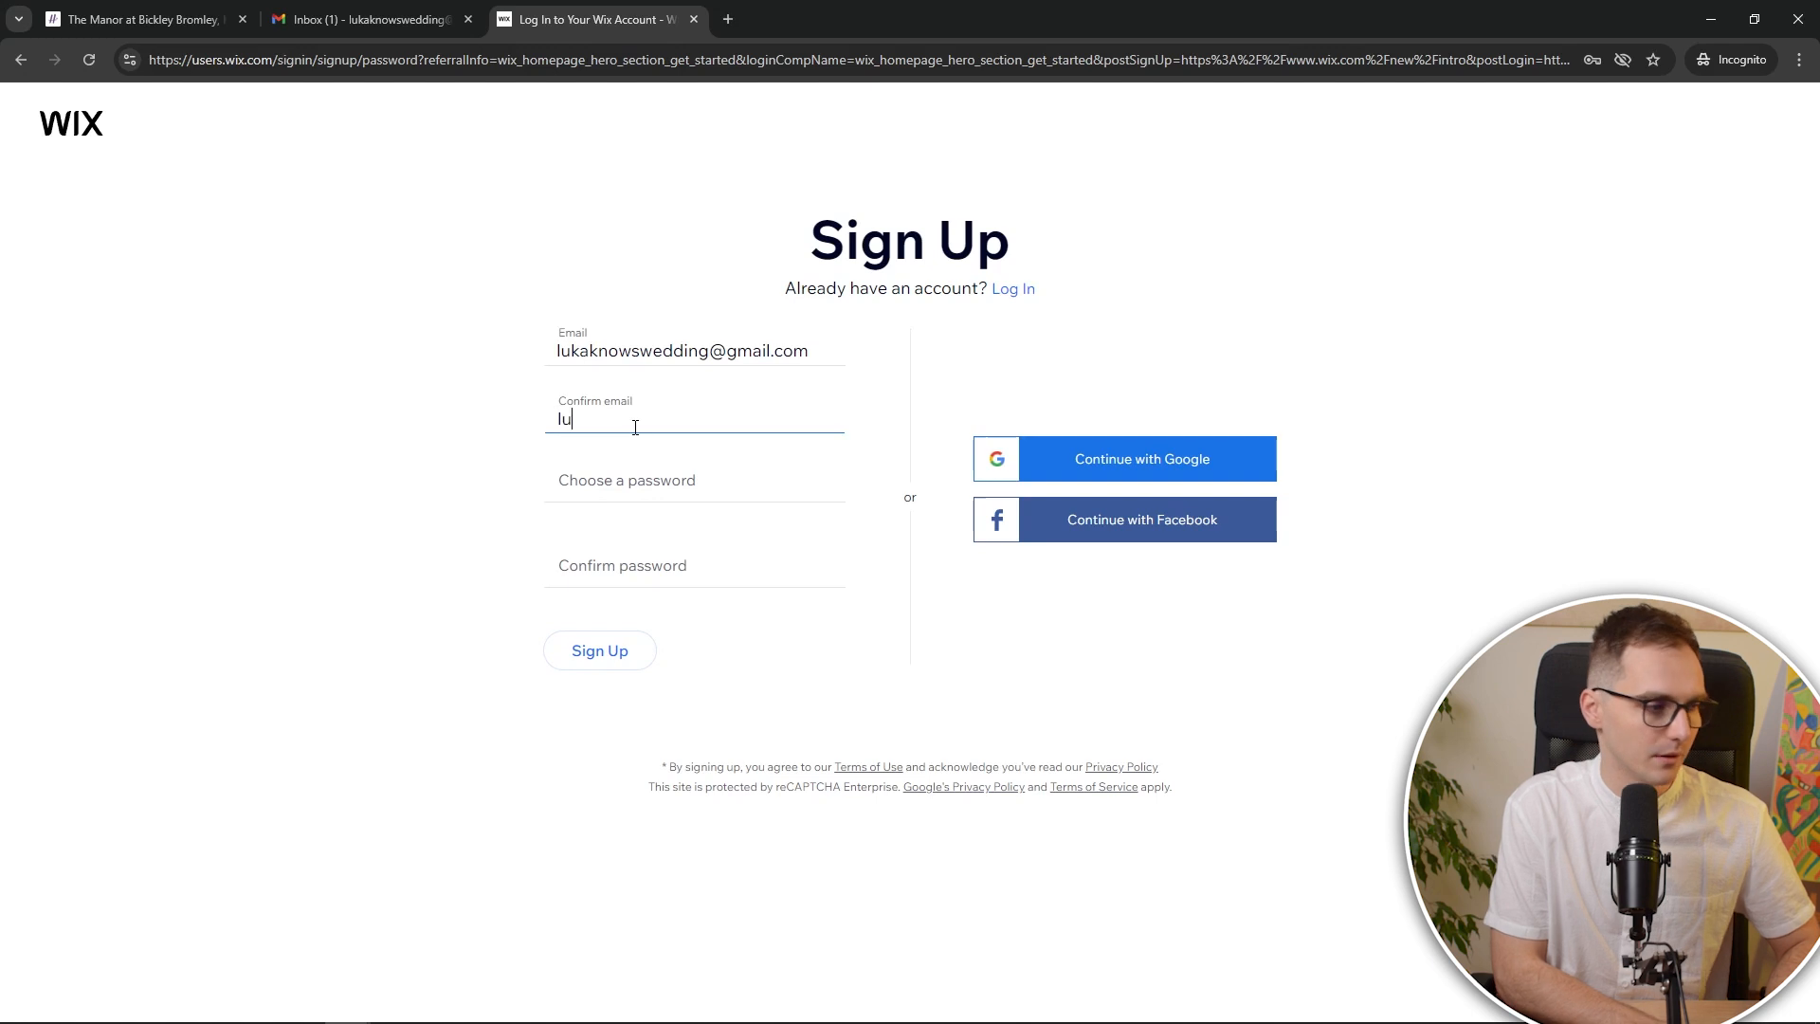
{"action": "left_click", "coordinate": [752, 474]}
{"action": "type", "text": "•••••••••••"}
{"action": "left_click", "coordinate": [813, 482]}
{"action": "left_click", "coordinate": [749, 566]}
{"action": "left_click", "coordinate": [626, 650]}
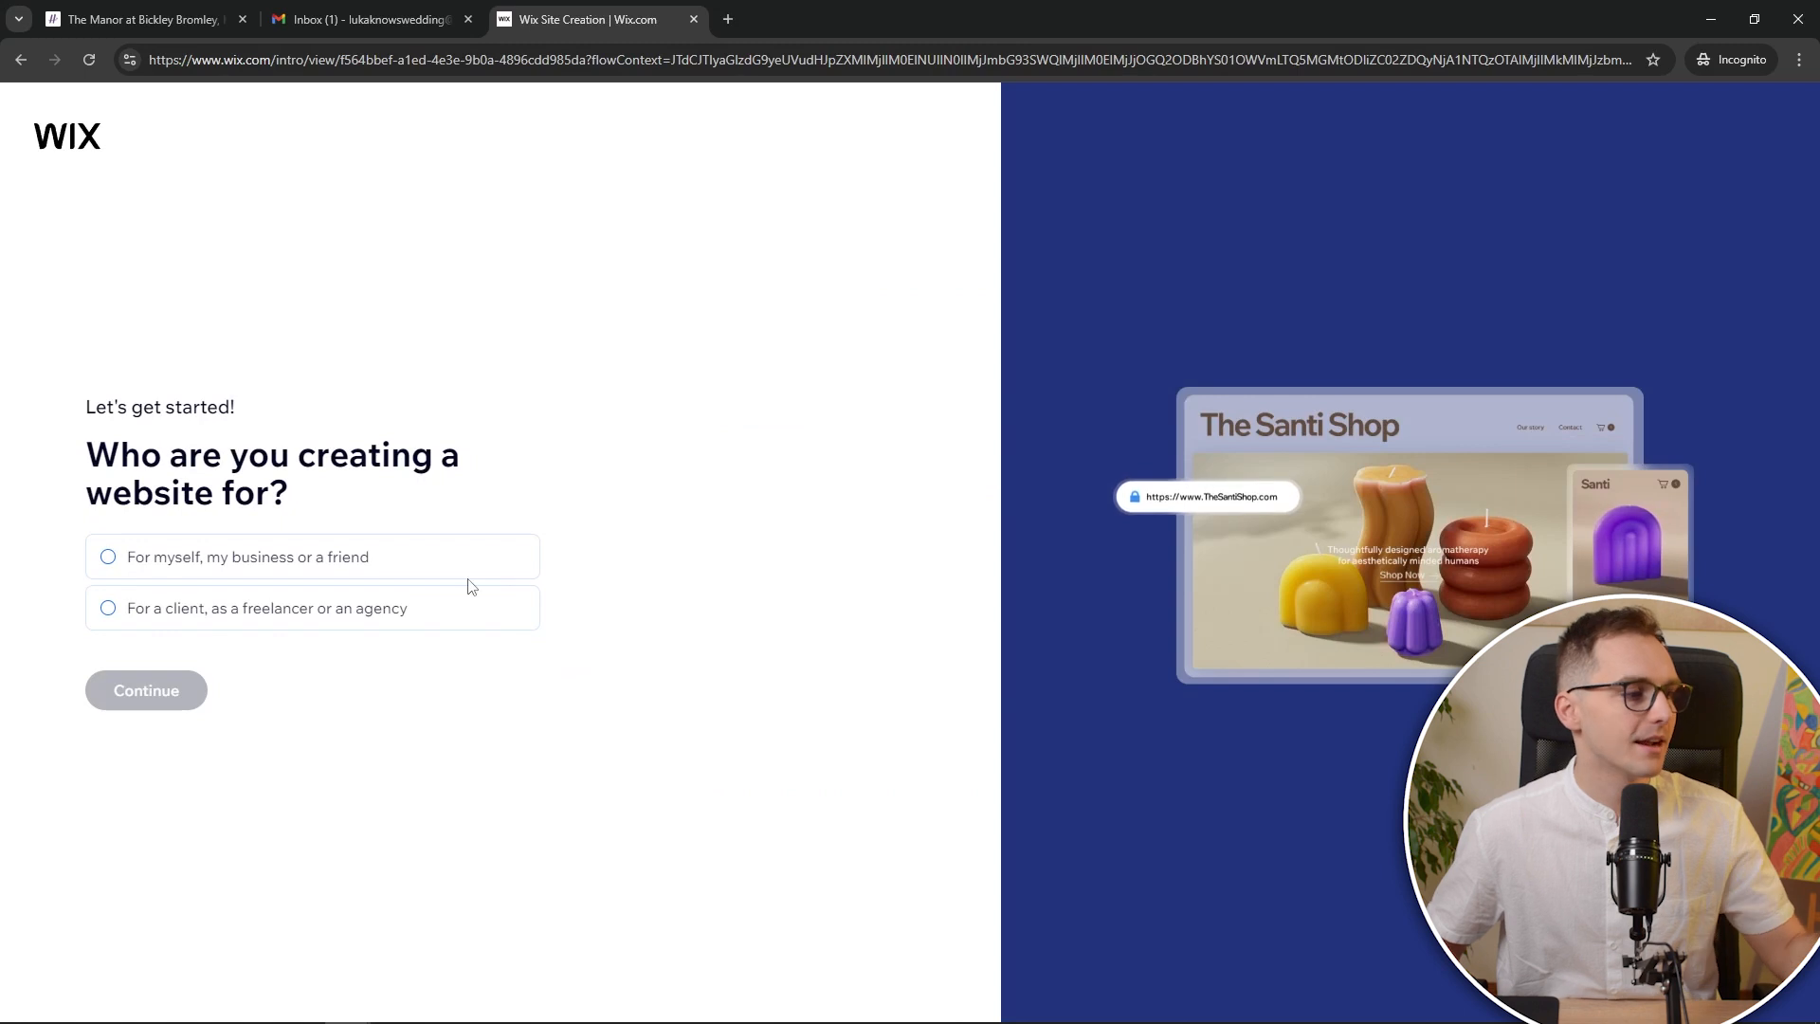
Answer that the site is for myself or my business and skip the existing-site question
{"action": "left_click", "coordinate": [447, 555]}
{"action": "left_click", "coordinate": [171, 687]}
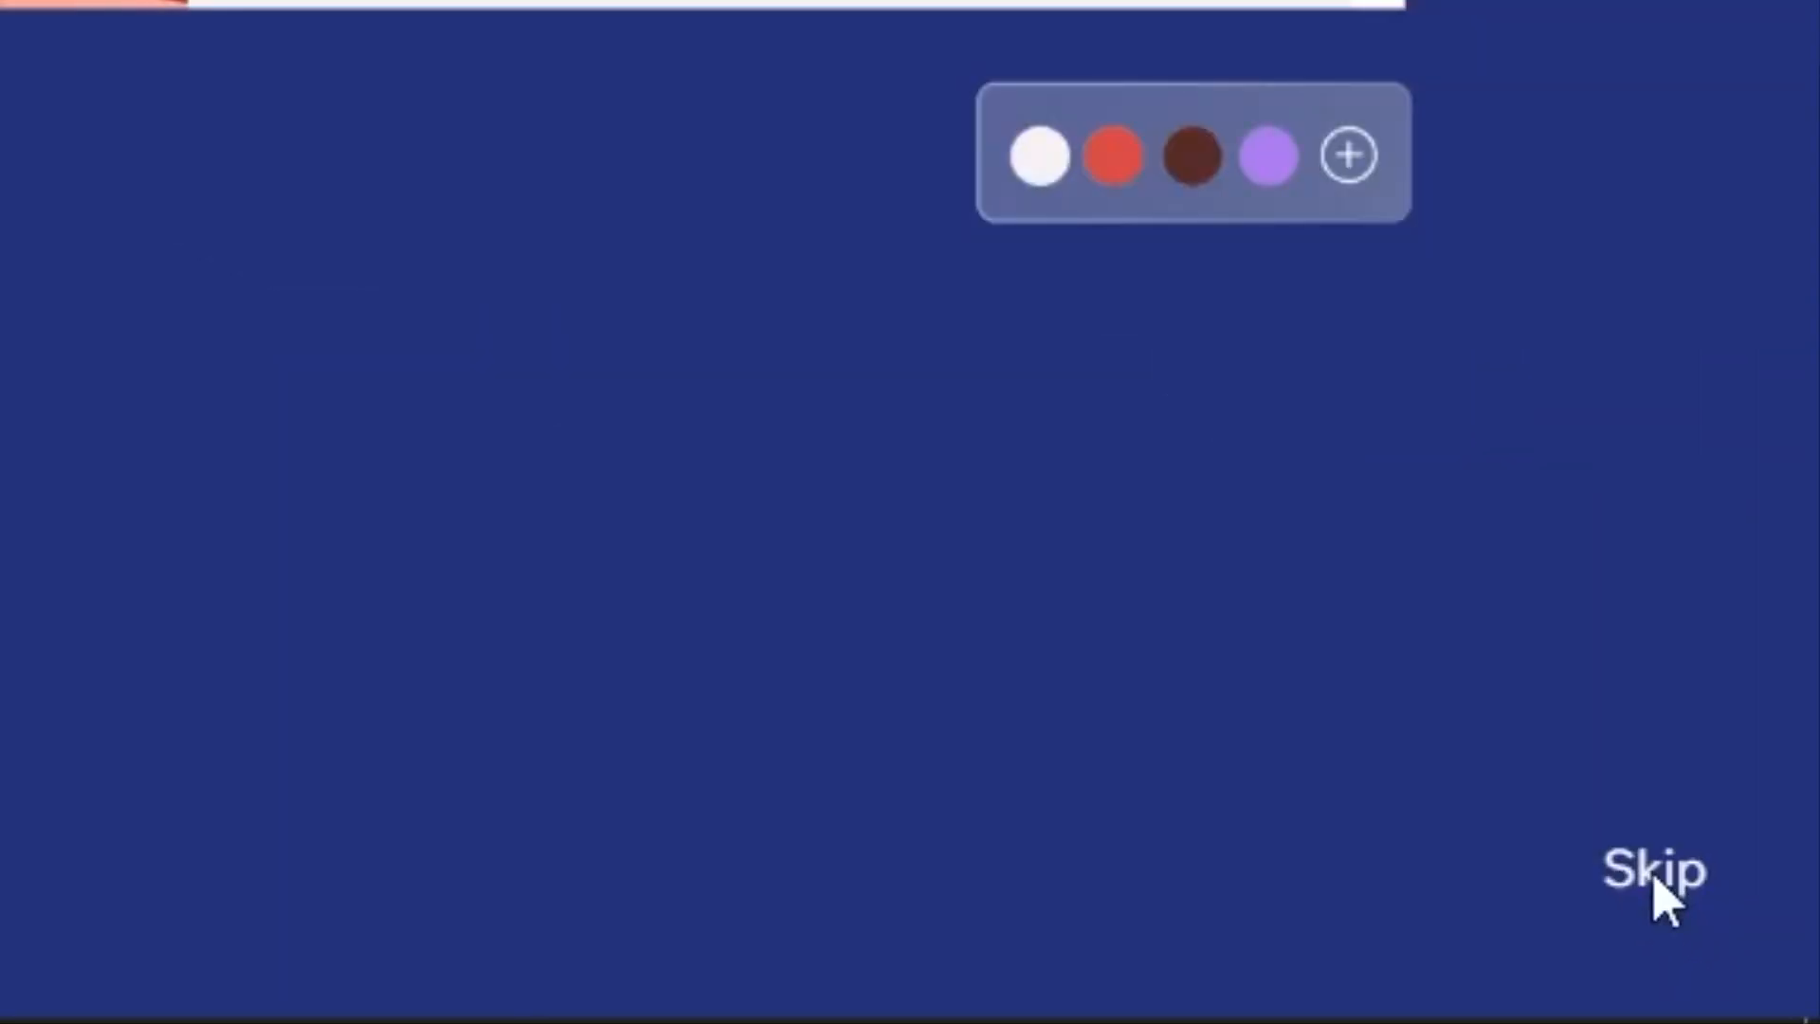
{"action": "left_click", "coordinate": [1654, 873]}
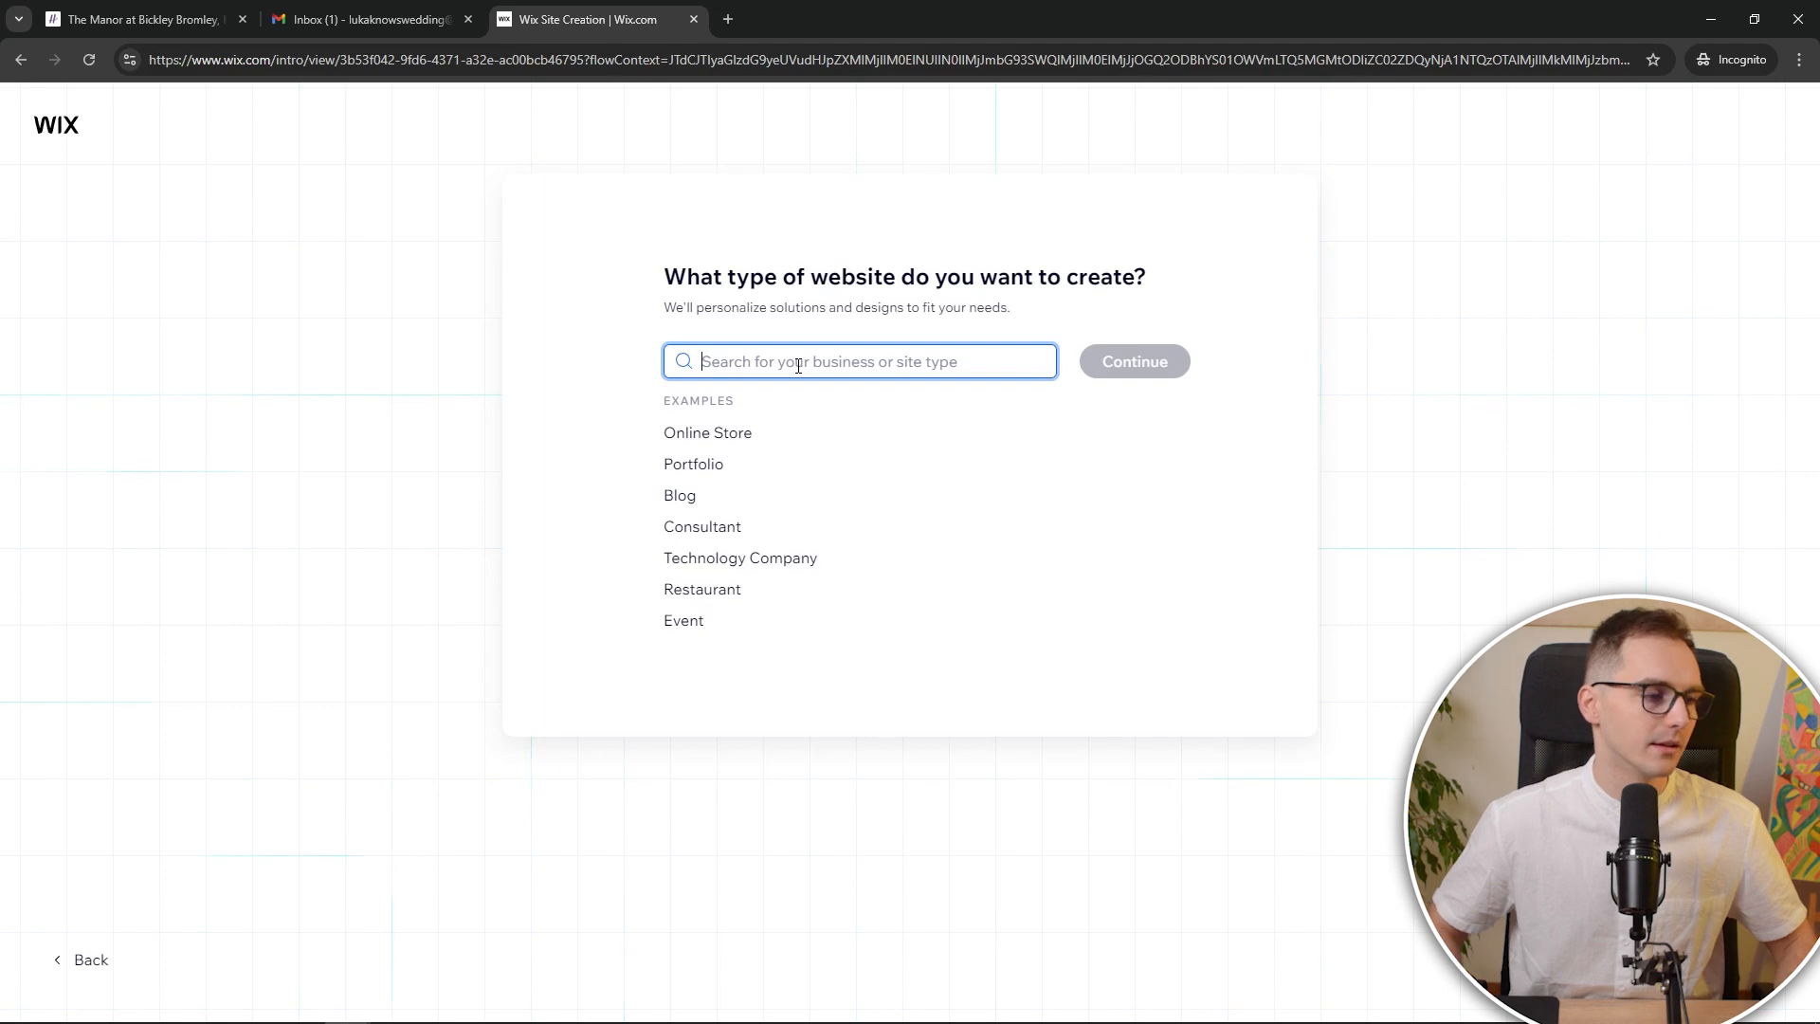
Choose Wedding as the website type and continue to the dashboard setup
{"action": "type", "text": "wedding"}
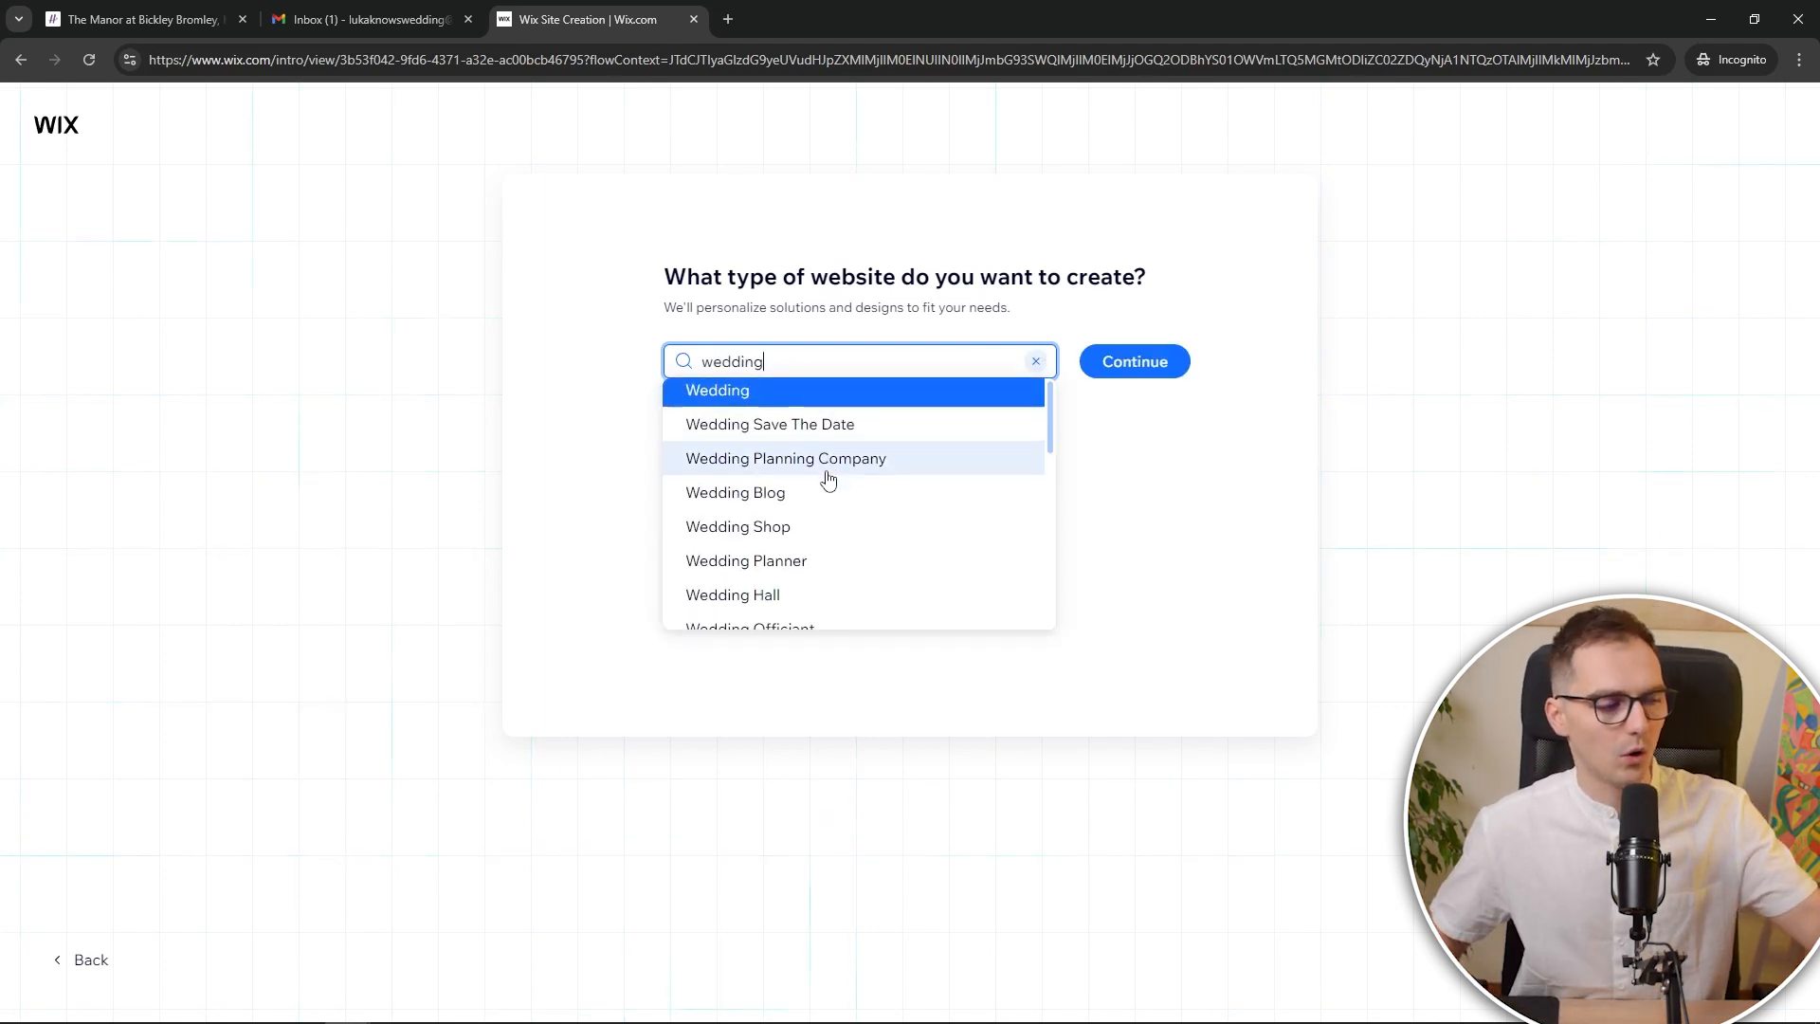
{"action": "left_click", "coordinate": [821, 403]}
{"action": "left_click", "coordinate": [1145, 368]}
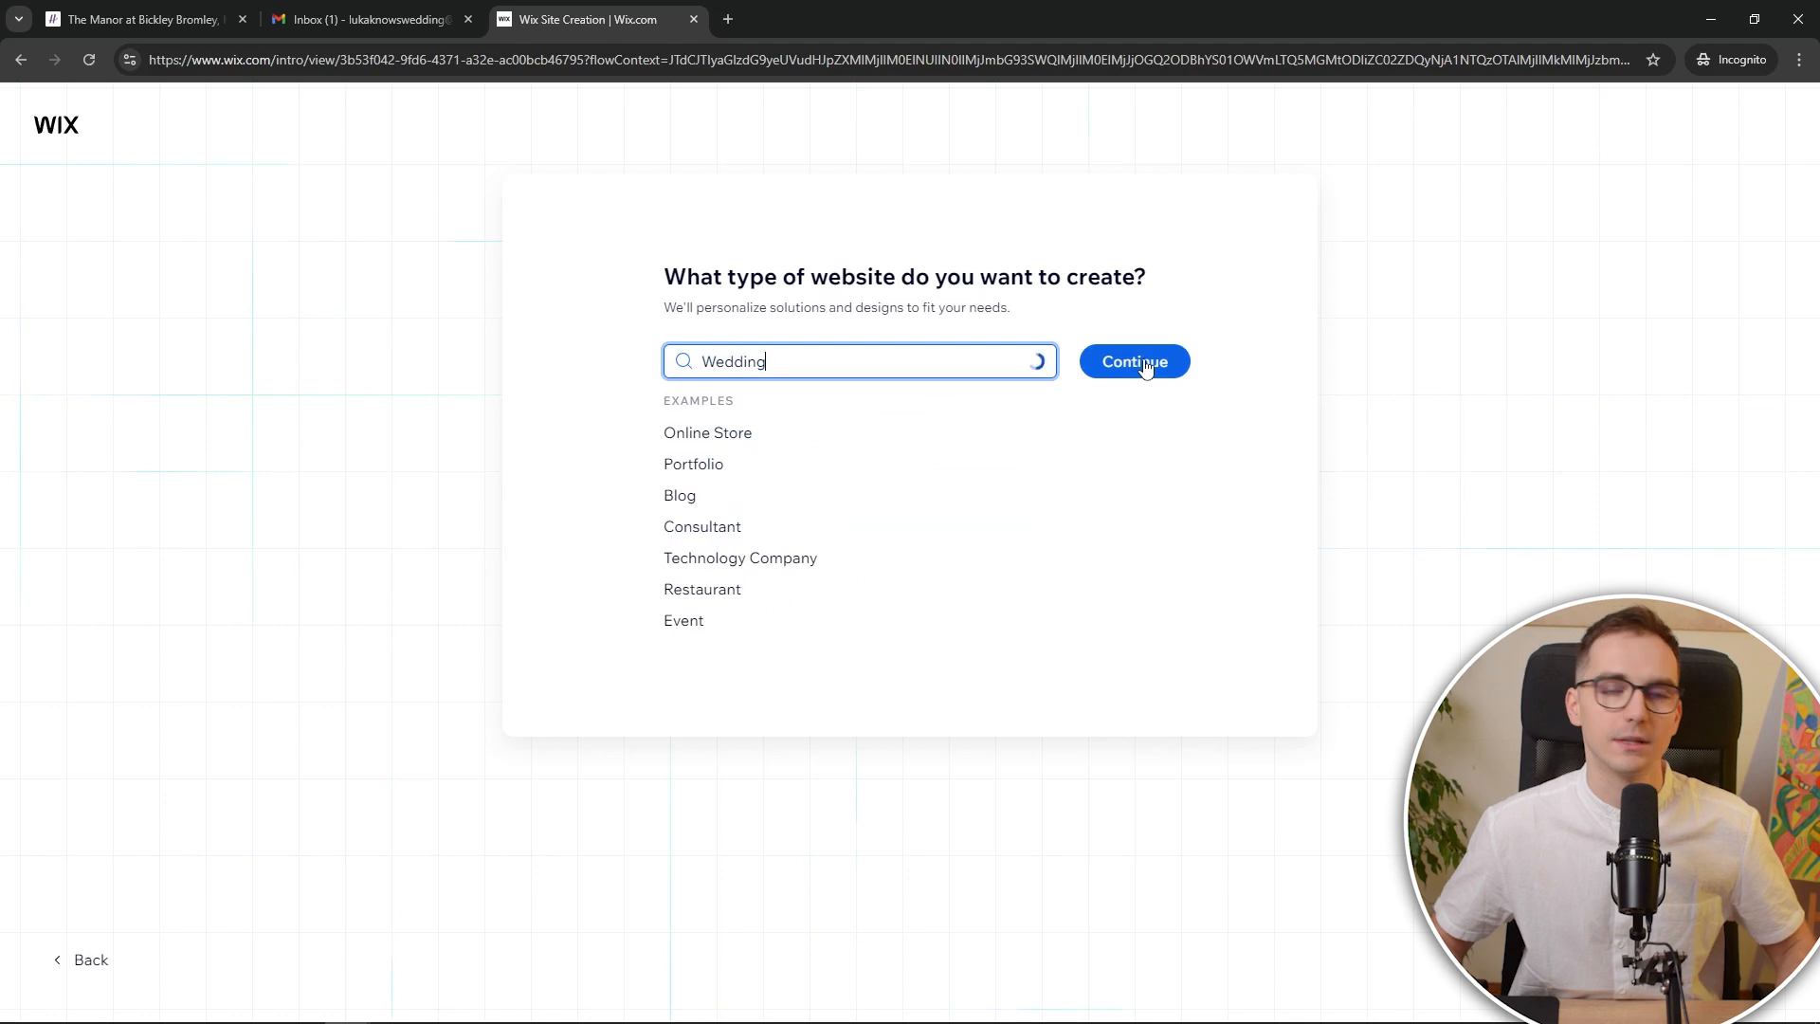
{"action": "left_click", "coordinate": [1145, 366]}
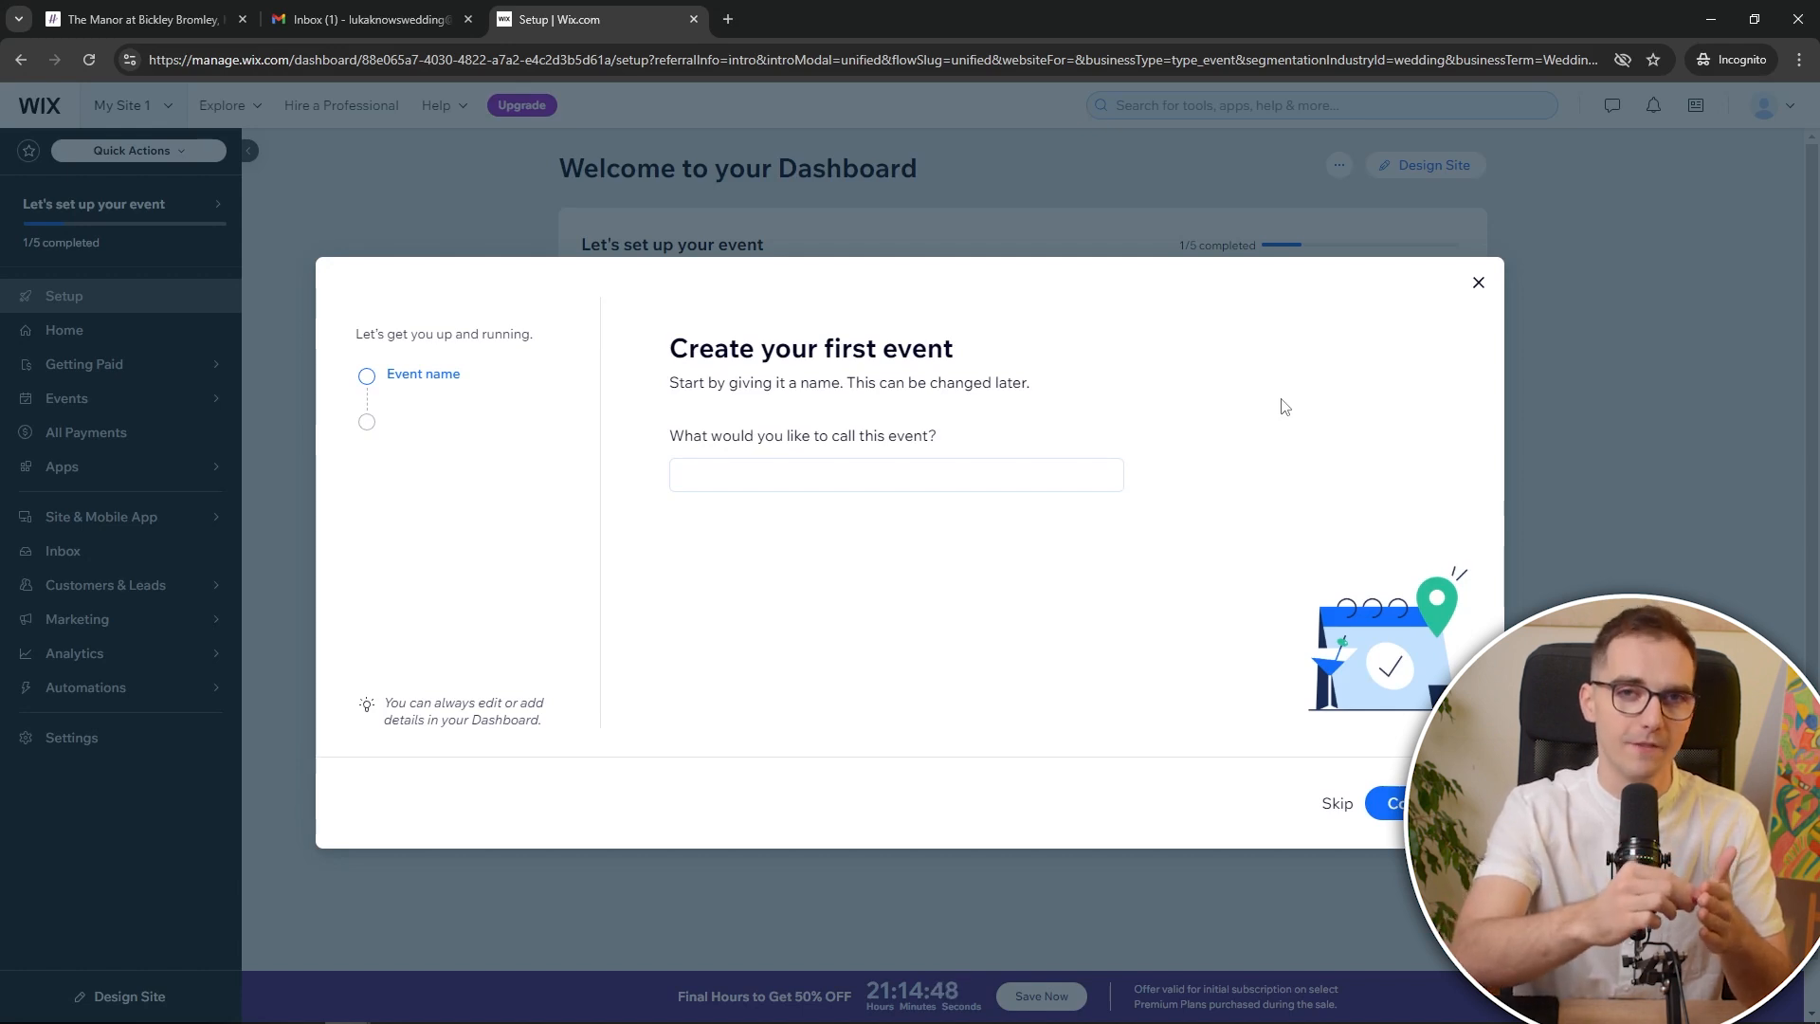
Name the event 'Luka & Luka Wedding' and make it a Registration only event
{"action": "left_click", "coordinate": [963, 486]}
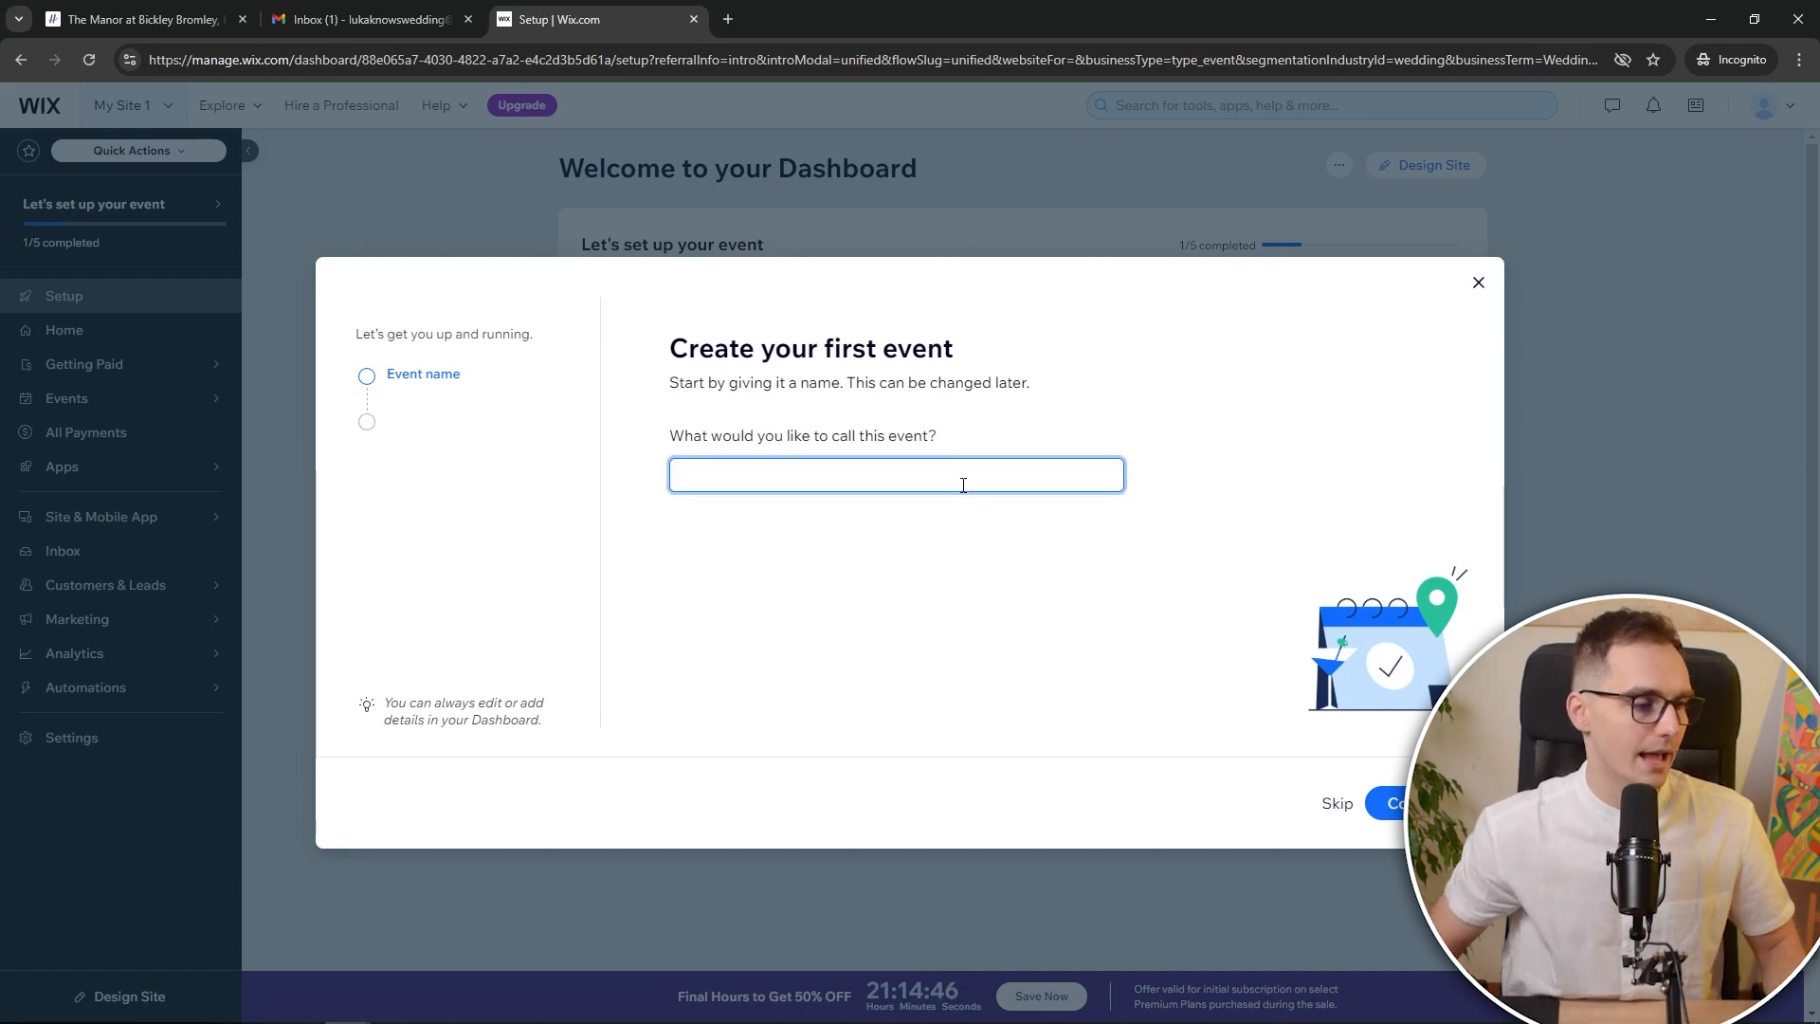
{"action": "type", "text": "Luka"}
{"action": "type", "text": "& Luka Wedding"}
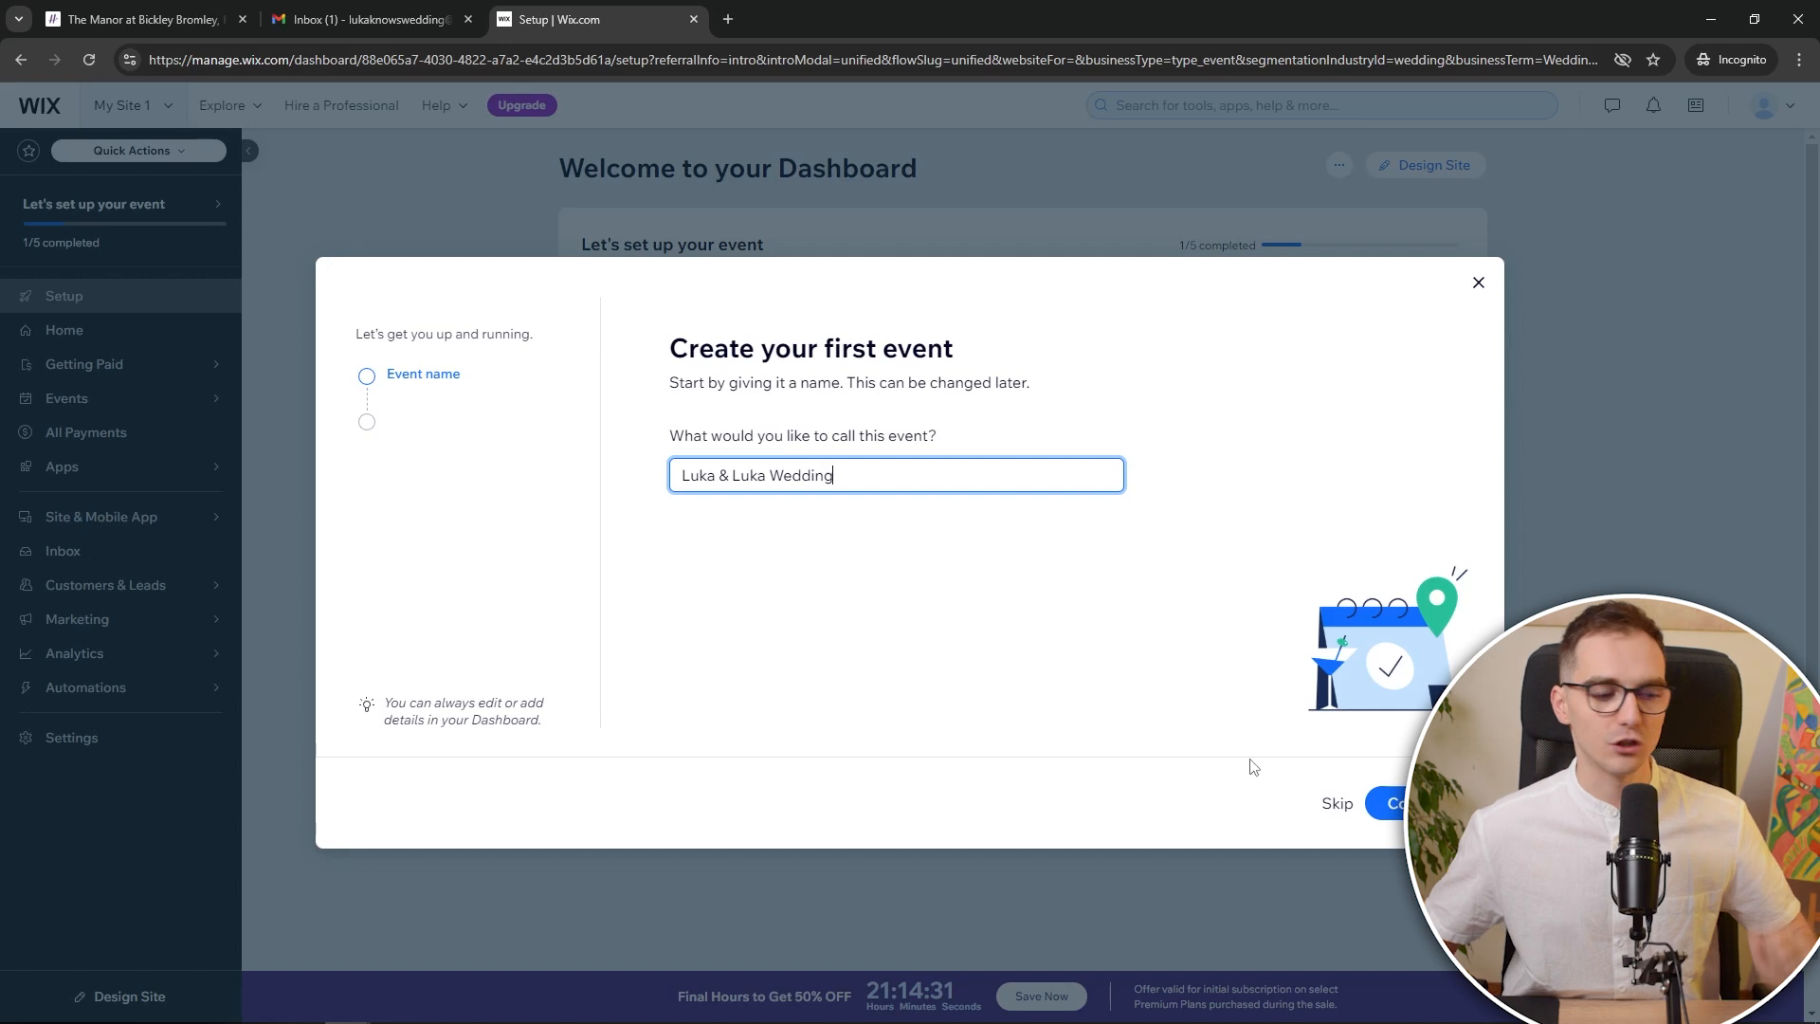
{"action": "left_click", "coordinate": [1396, 815]}
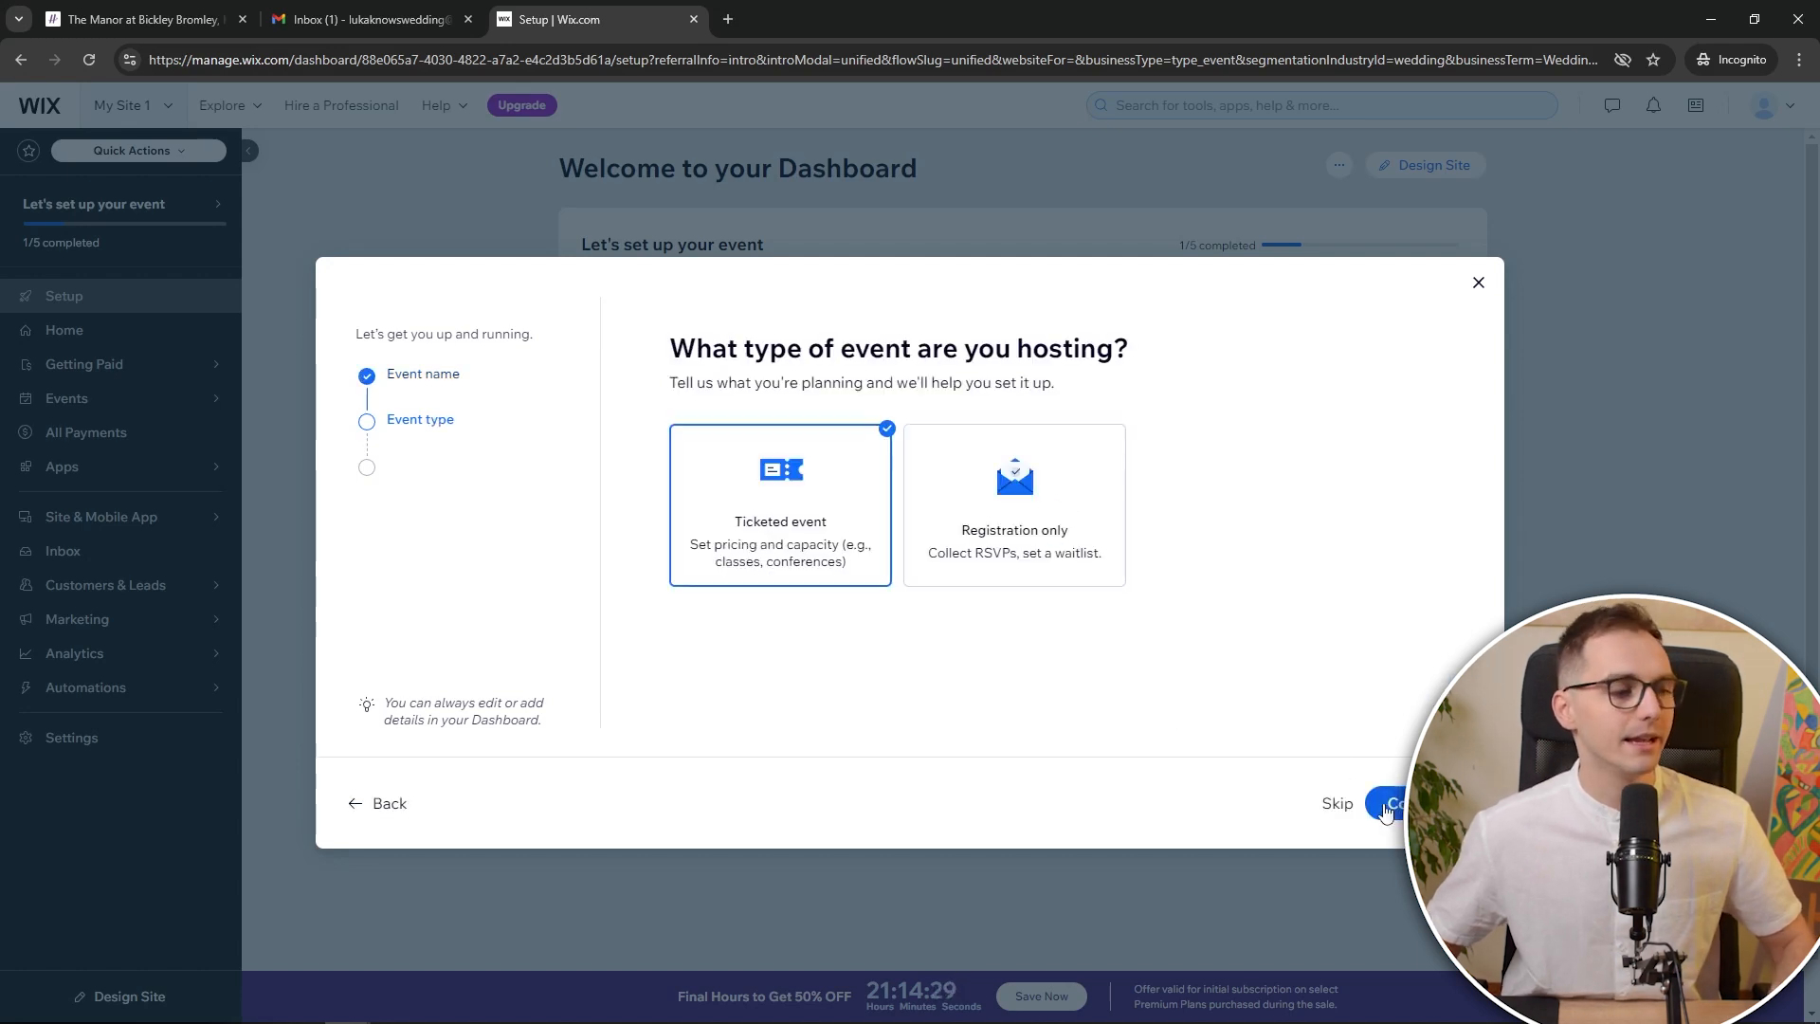
{"action": "left_click", "coordinate": [1071, 555]}
{"action": "left_click", "coordinate": [1396, 805]}
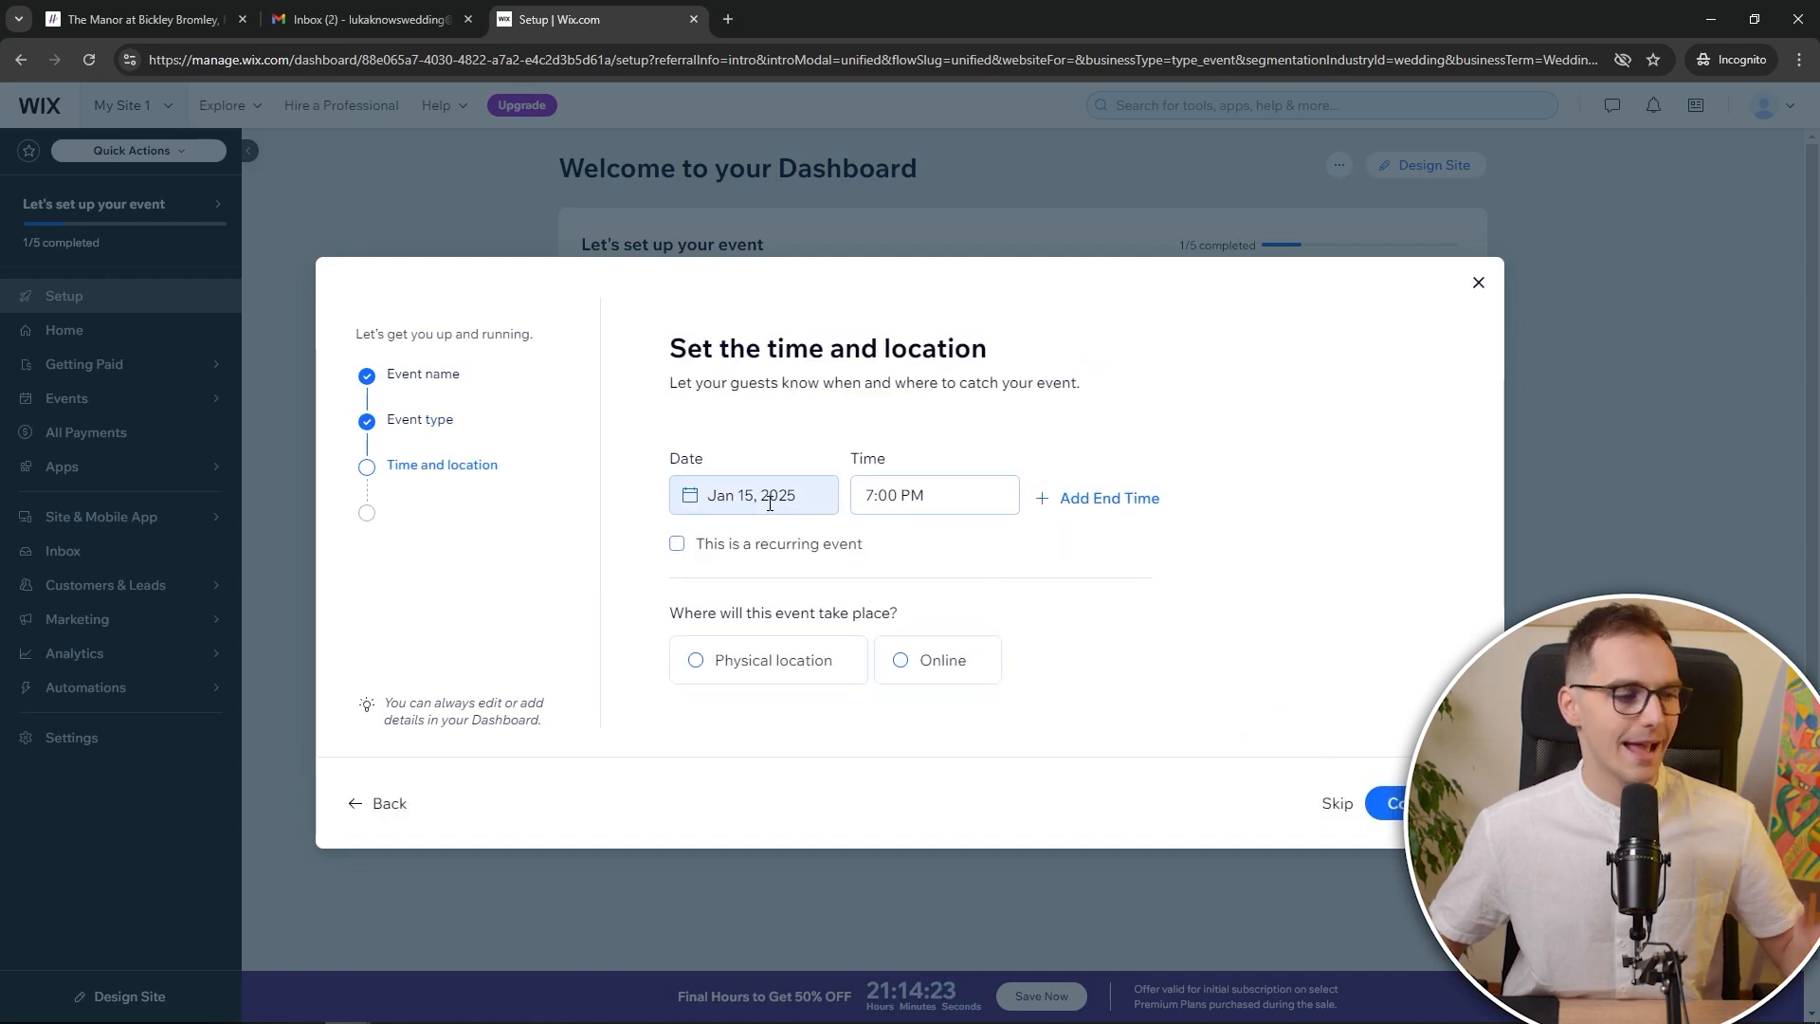
Set the event date to August 1, 2025
{"action": "left_click", "coordinate": [754, 496]}
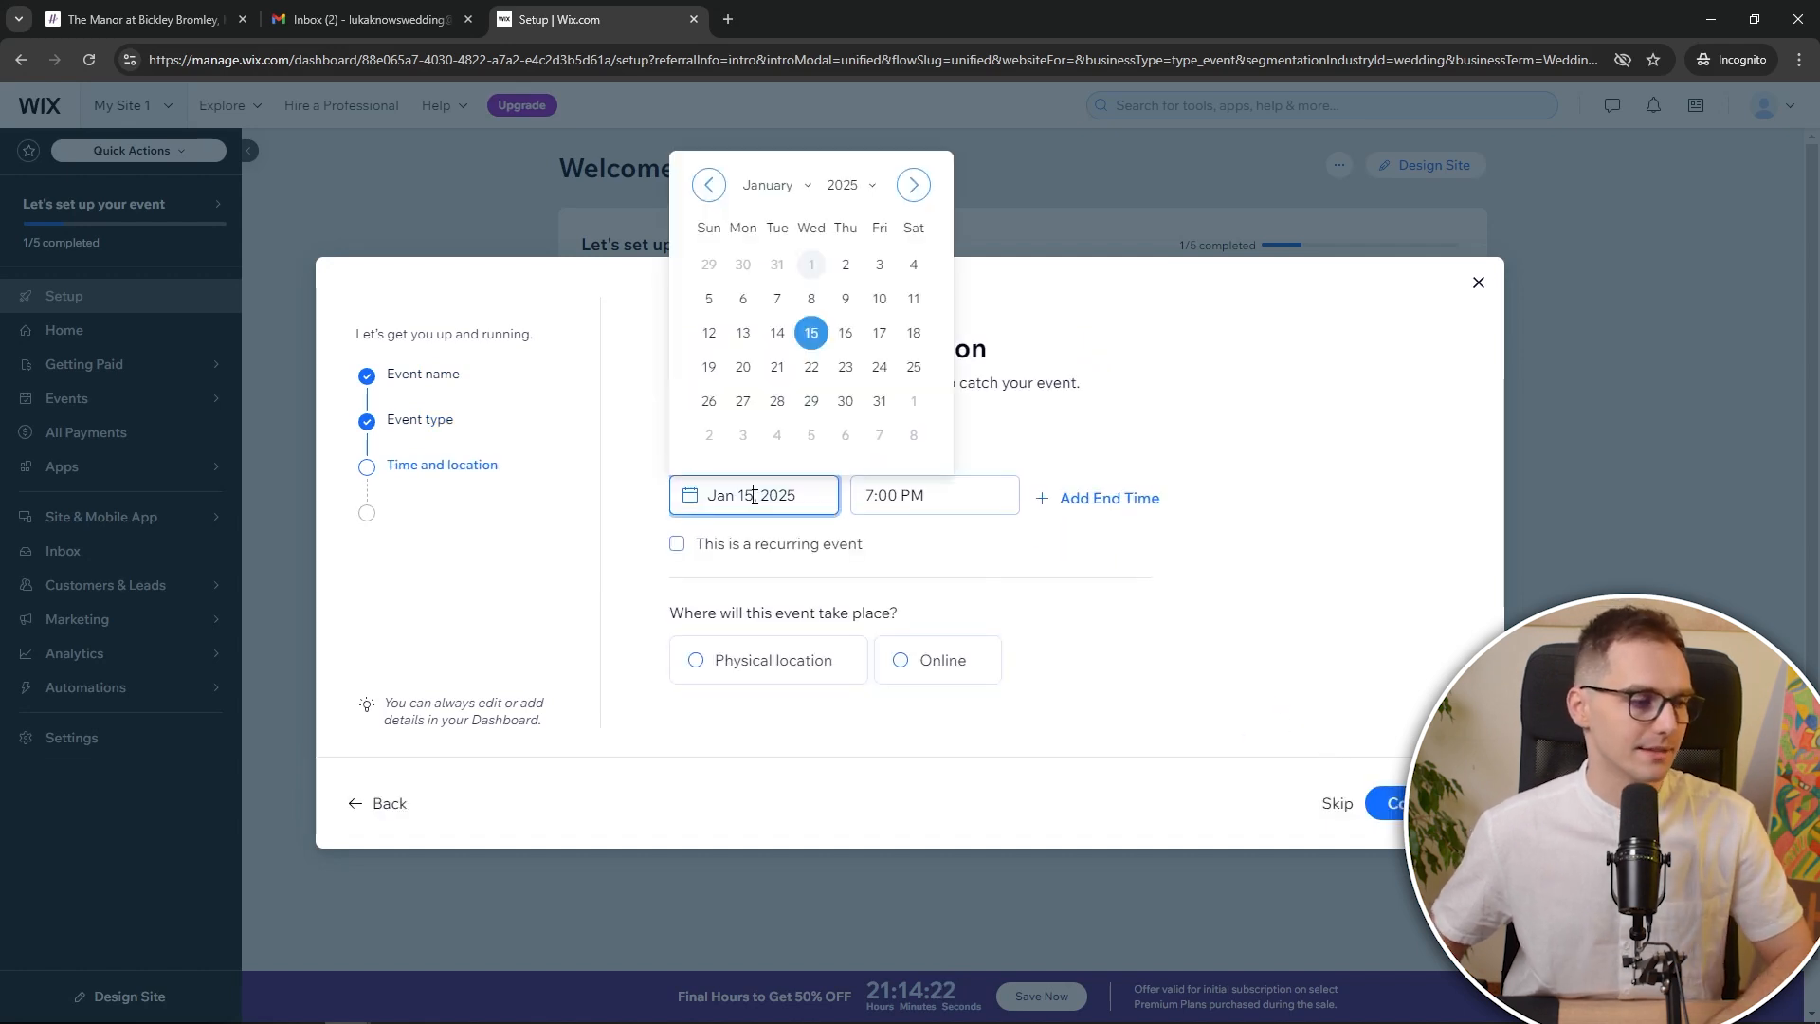
{"action": "left_click", "coordinate": [810, 187]}
{"action": "scroll", "coordinate": [796, 351], "scroll_direction": "down", "scroll_amount": 3}
{"action": "left_click", "coordinate": [794, 267]}
{"action": "left_click", "coordinate": [875, 265]}
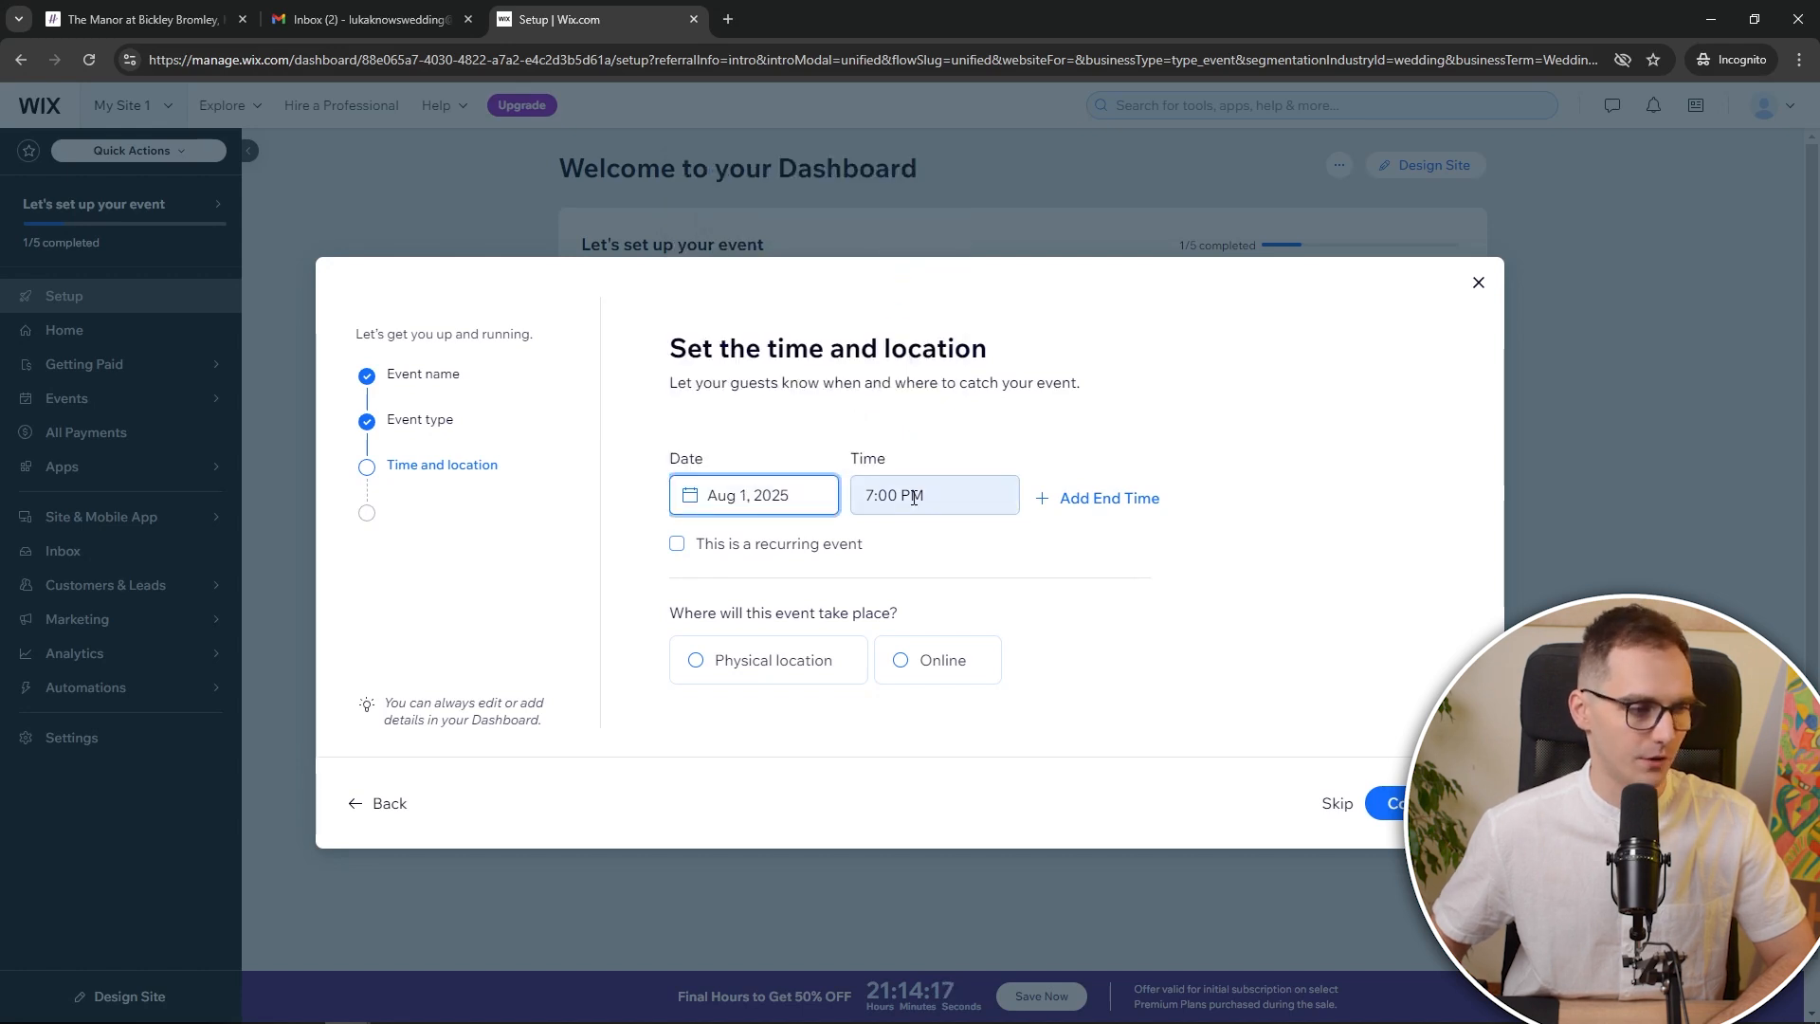
Set the start time to 3:00 PM and mark the event as at a physical location
{"action": "left_click", "coordinate": [885, 497]}
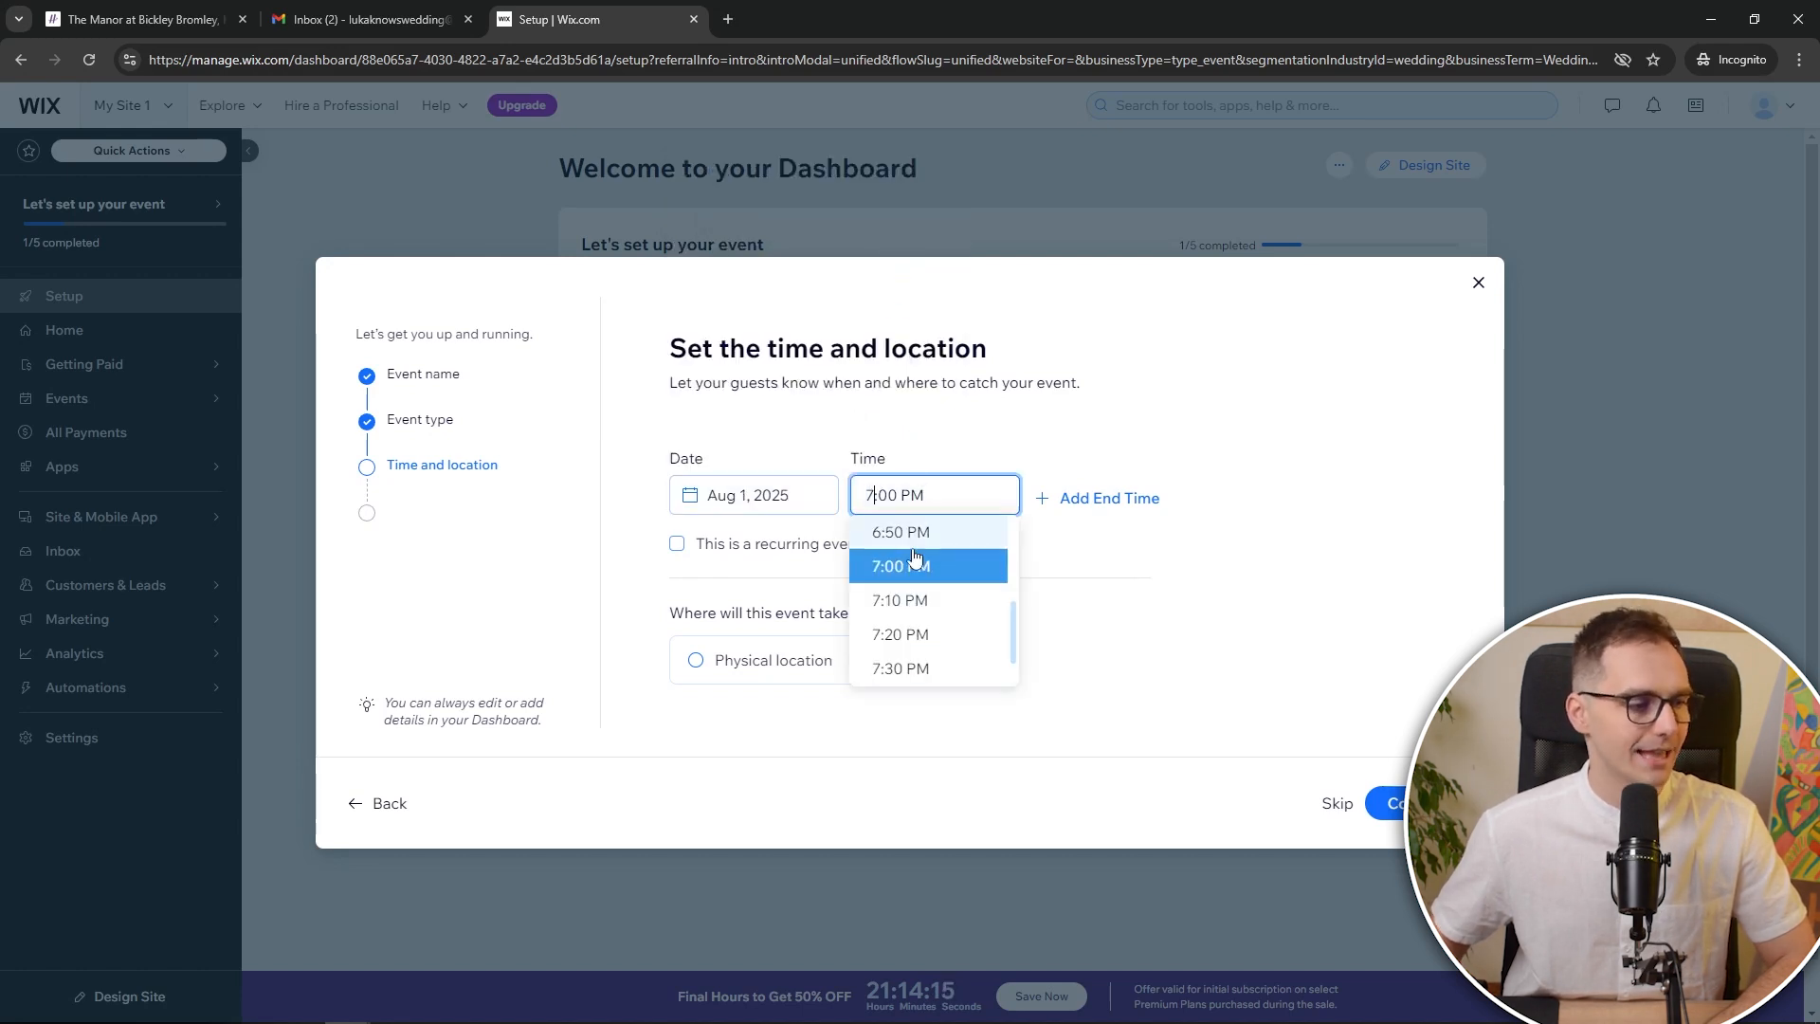
{"action": "scroll", "coordinate": [938, 583], "scroll_direction": "up", "scroll_amount": 4}
{"action": "scroll", "coordinate": [941, 598], "scroll_direction": "up", "scroll_amount": 4}
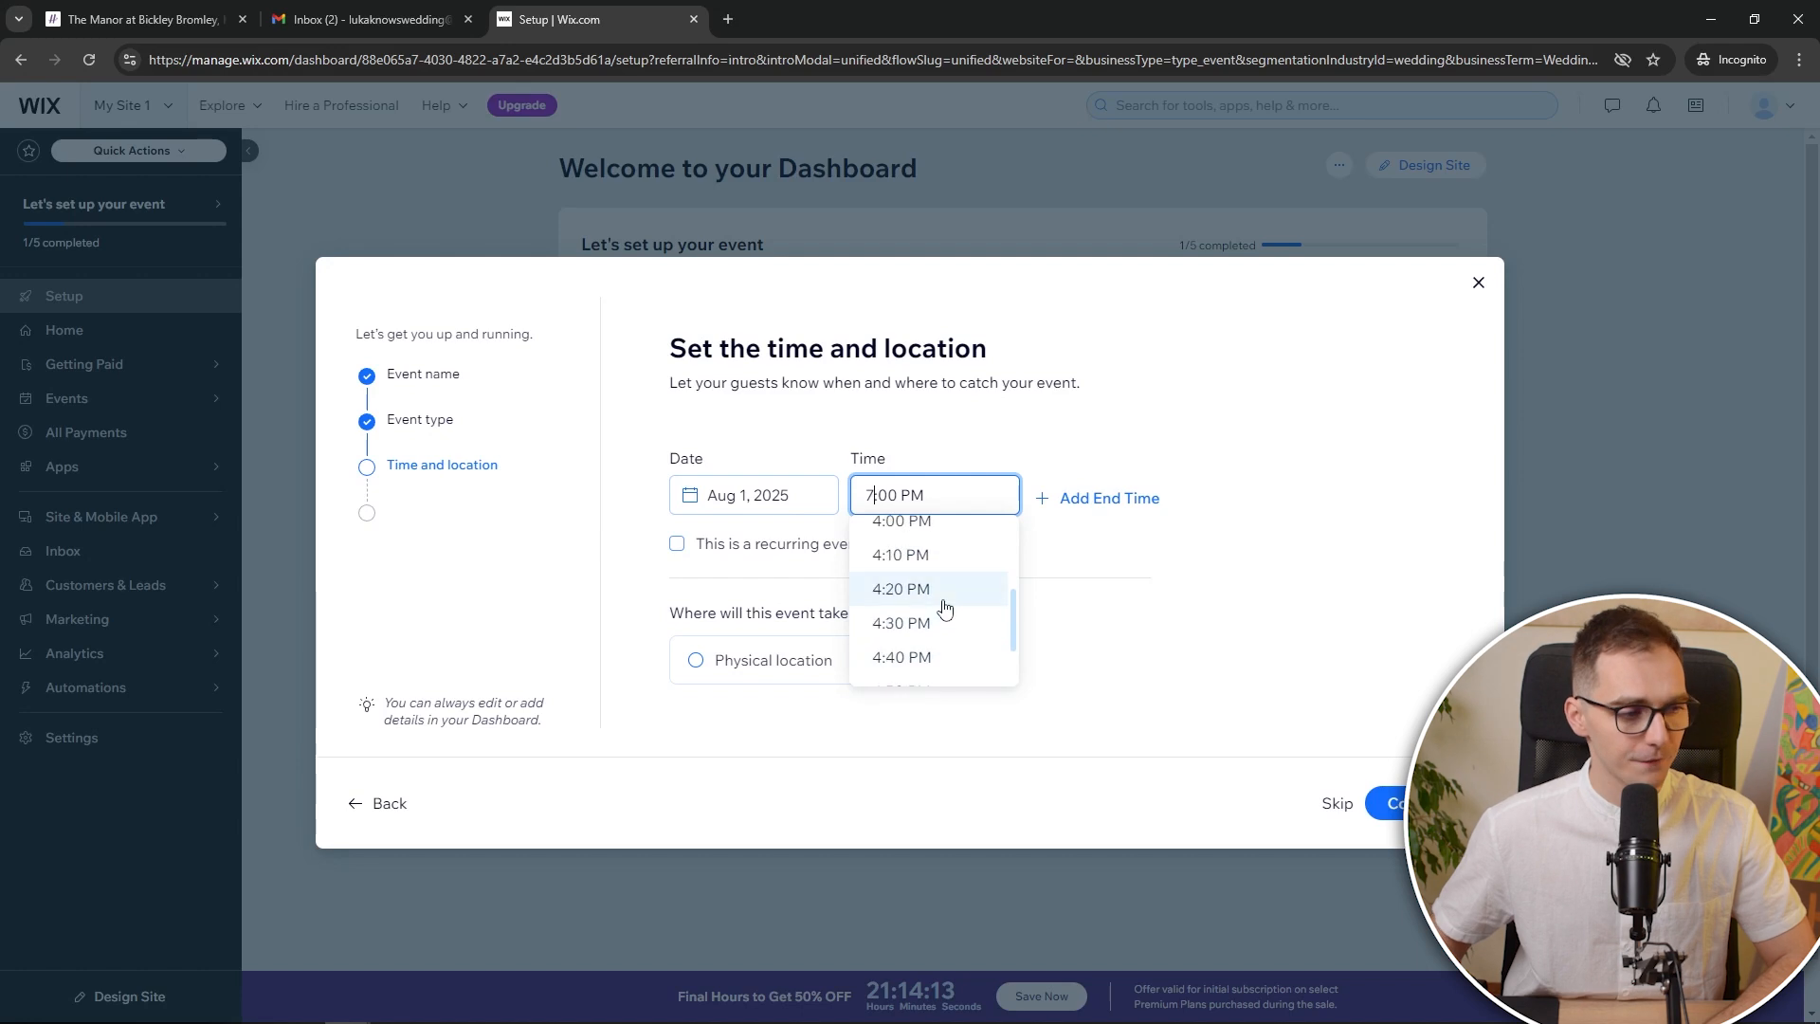
{"action": "scroll", "coordinate": [943, 617], "scroll_direction": "up", "scroll_amount": 2}
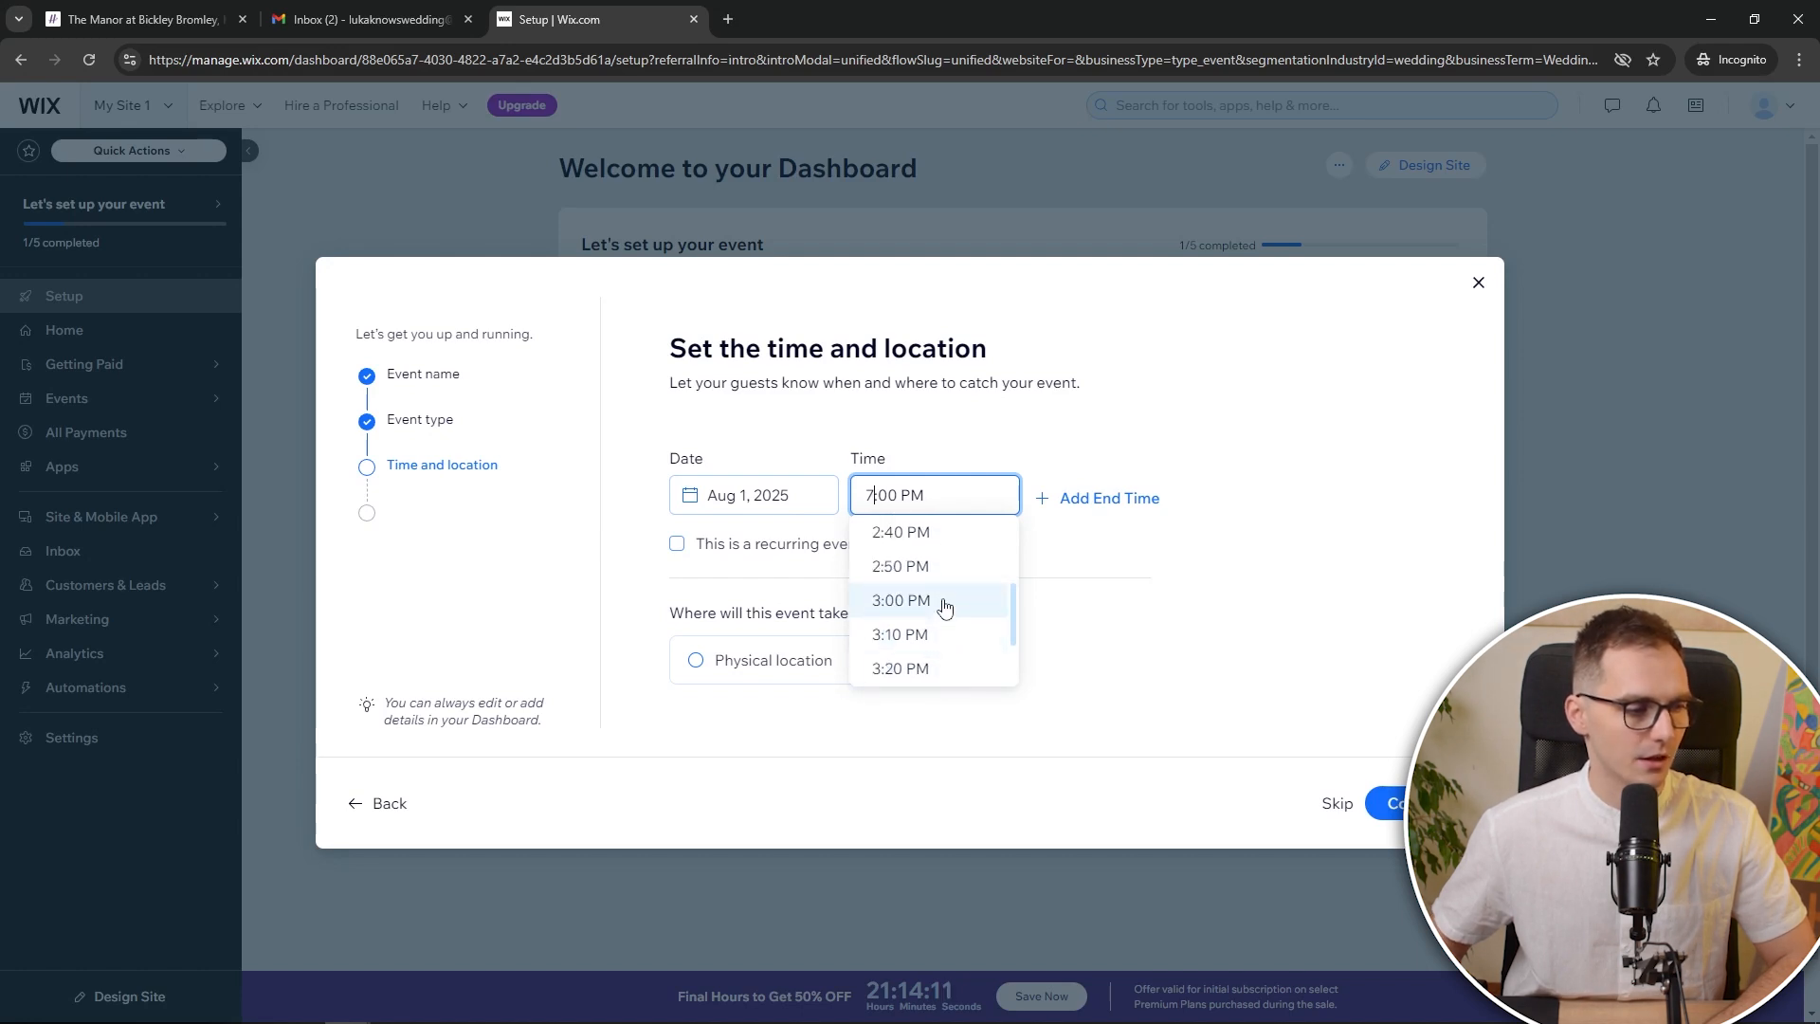
{"action": "left_click", "coordinate": [940, 604]}
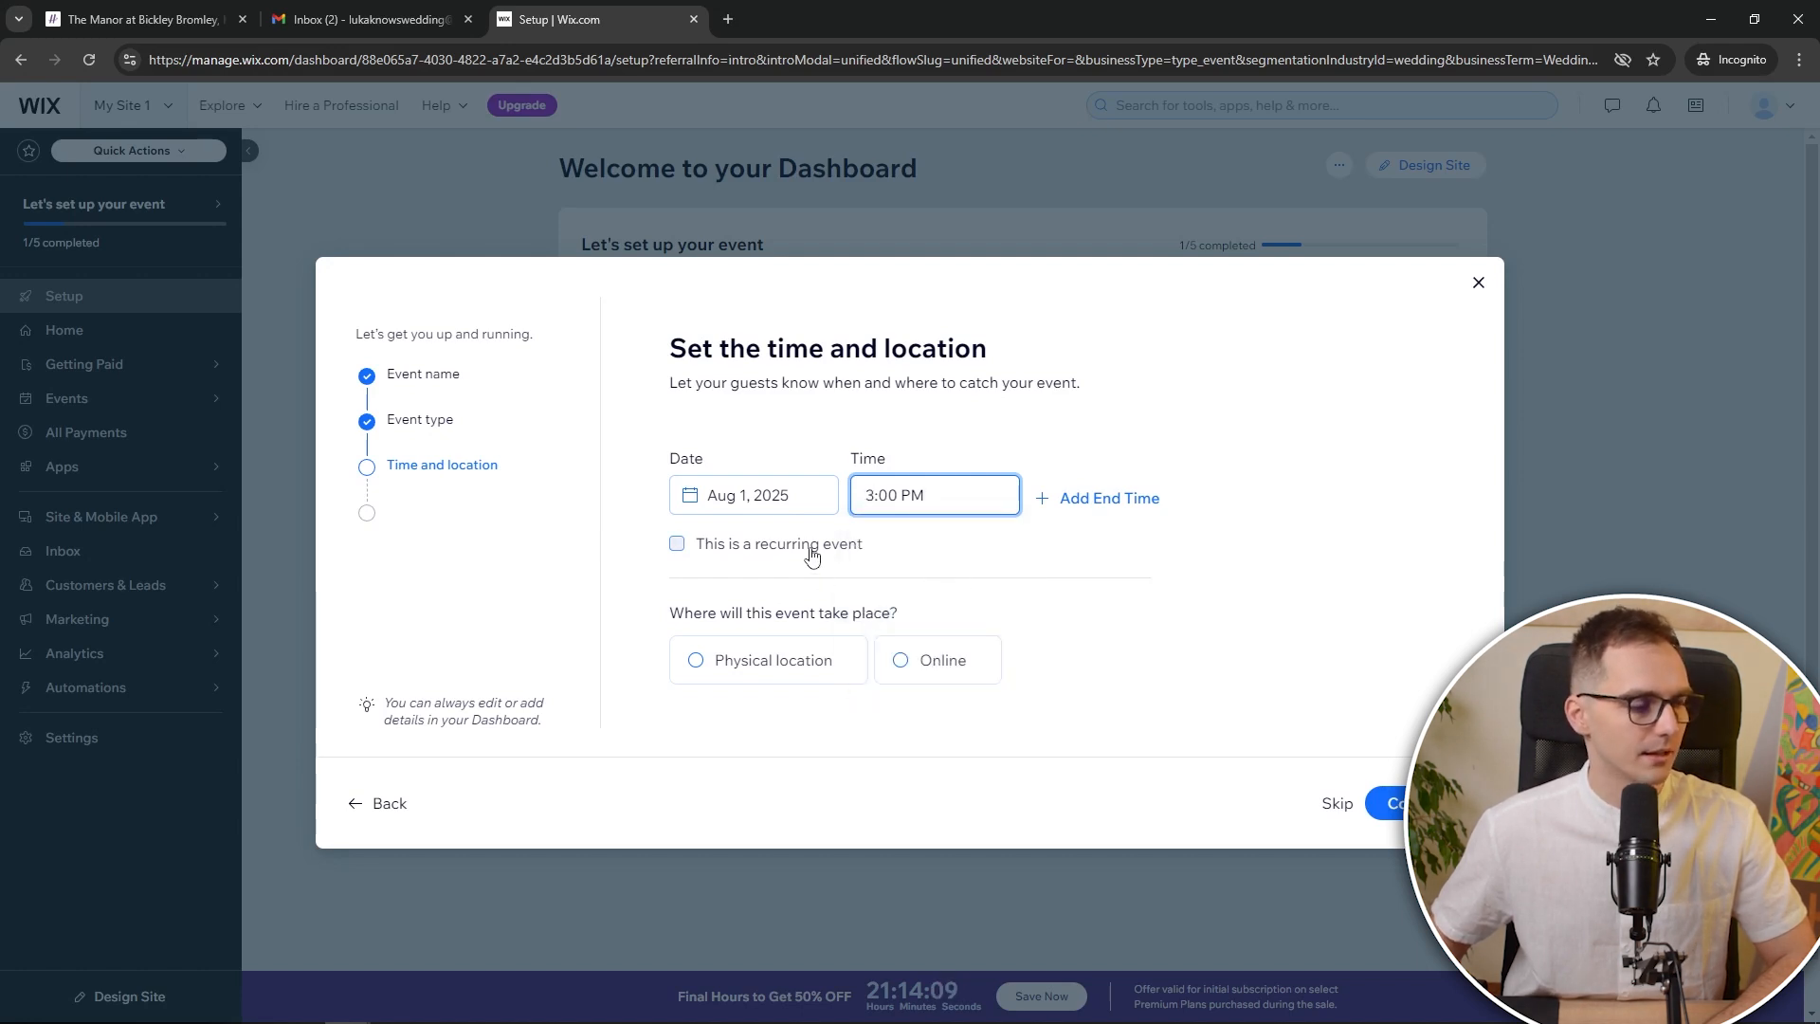
{"action": "left_click", "coordinate": [783, 662]}
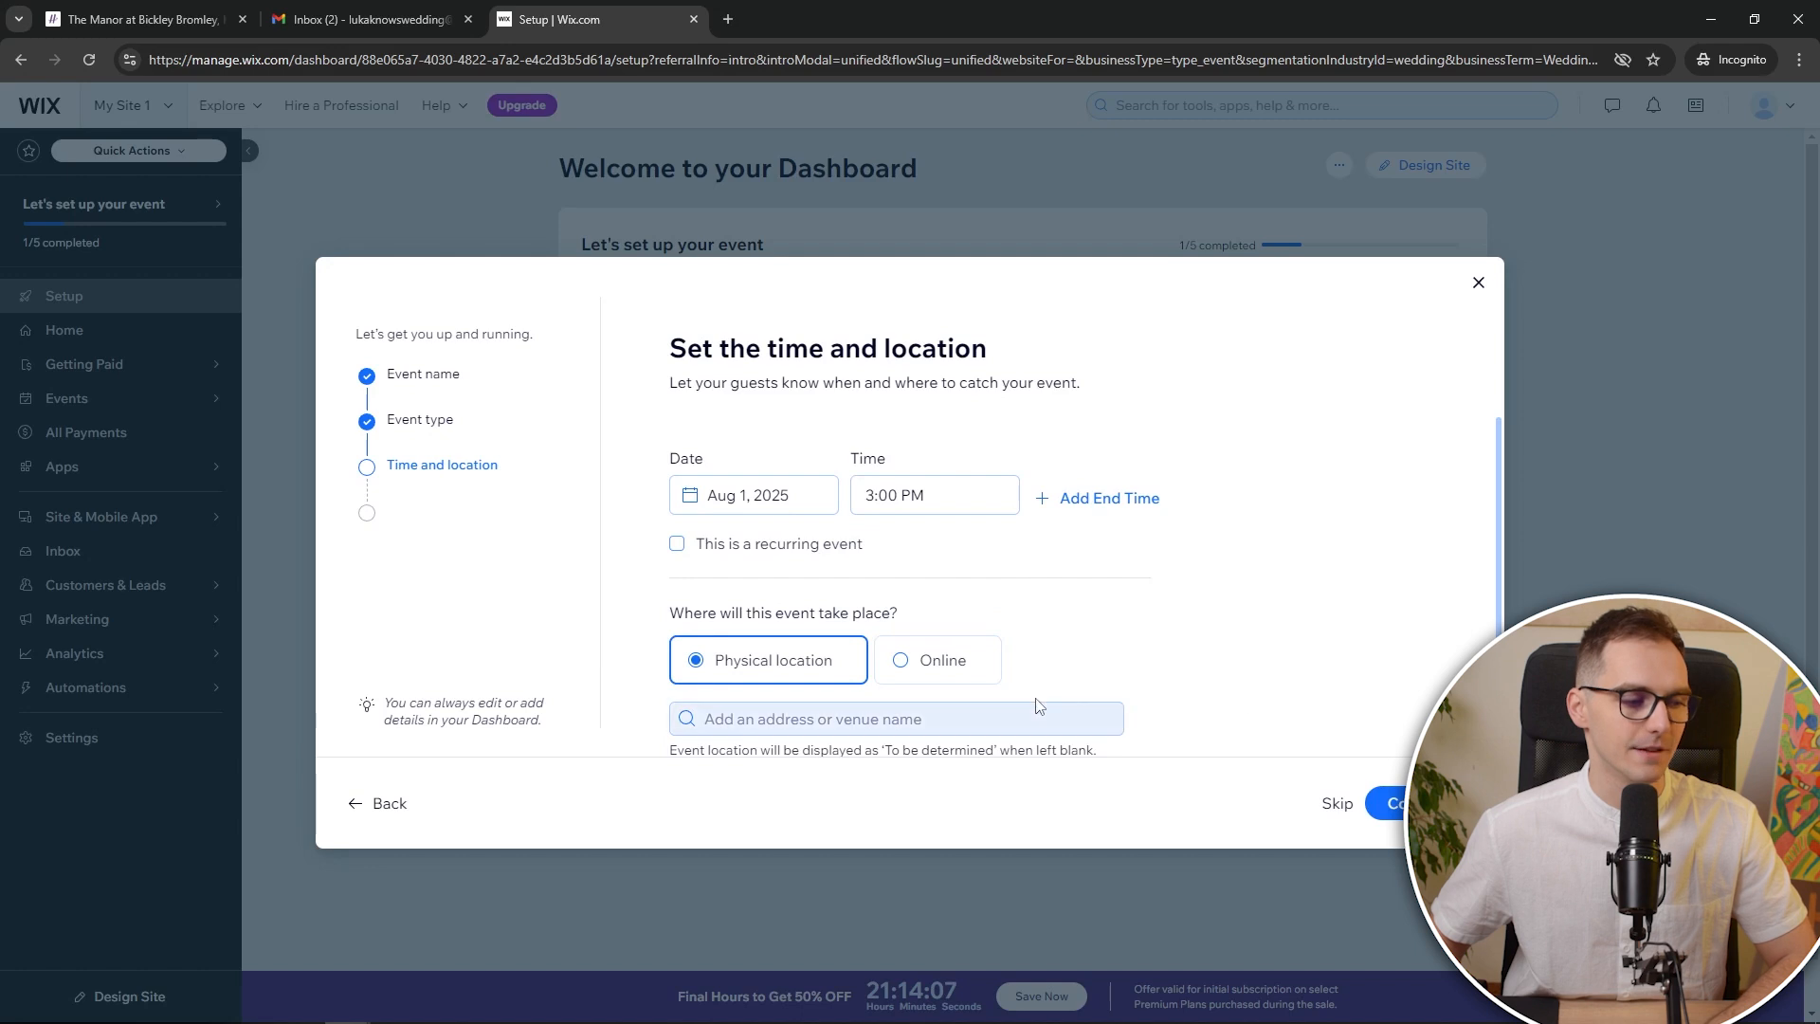
{"action": "left_click", "coordinate": [170, 19]}
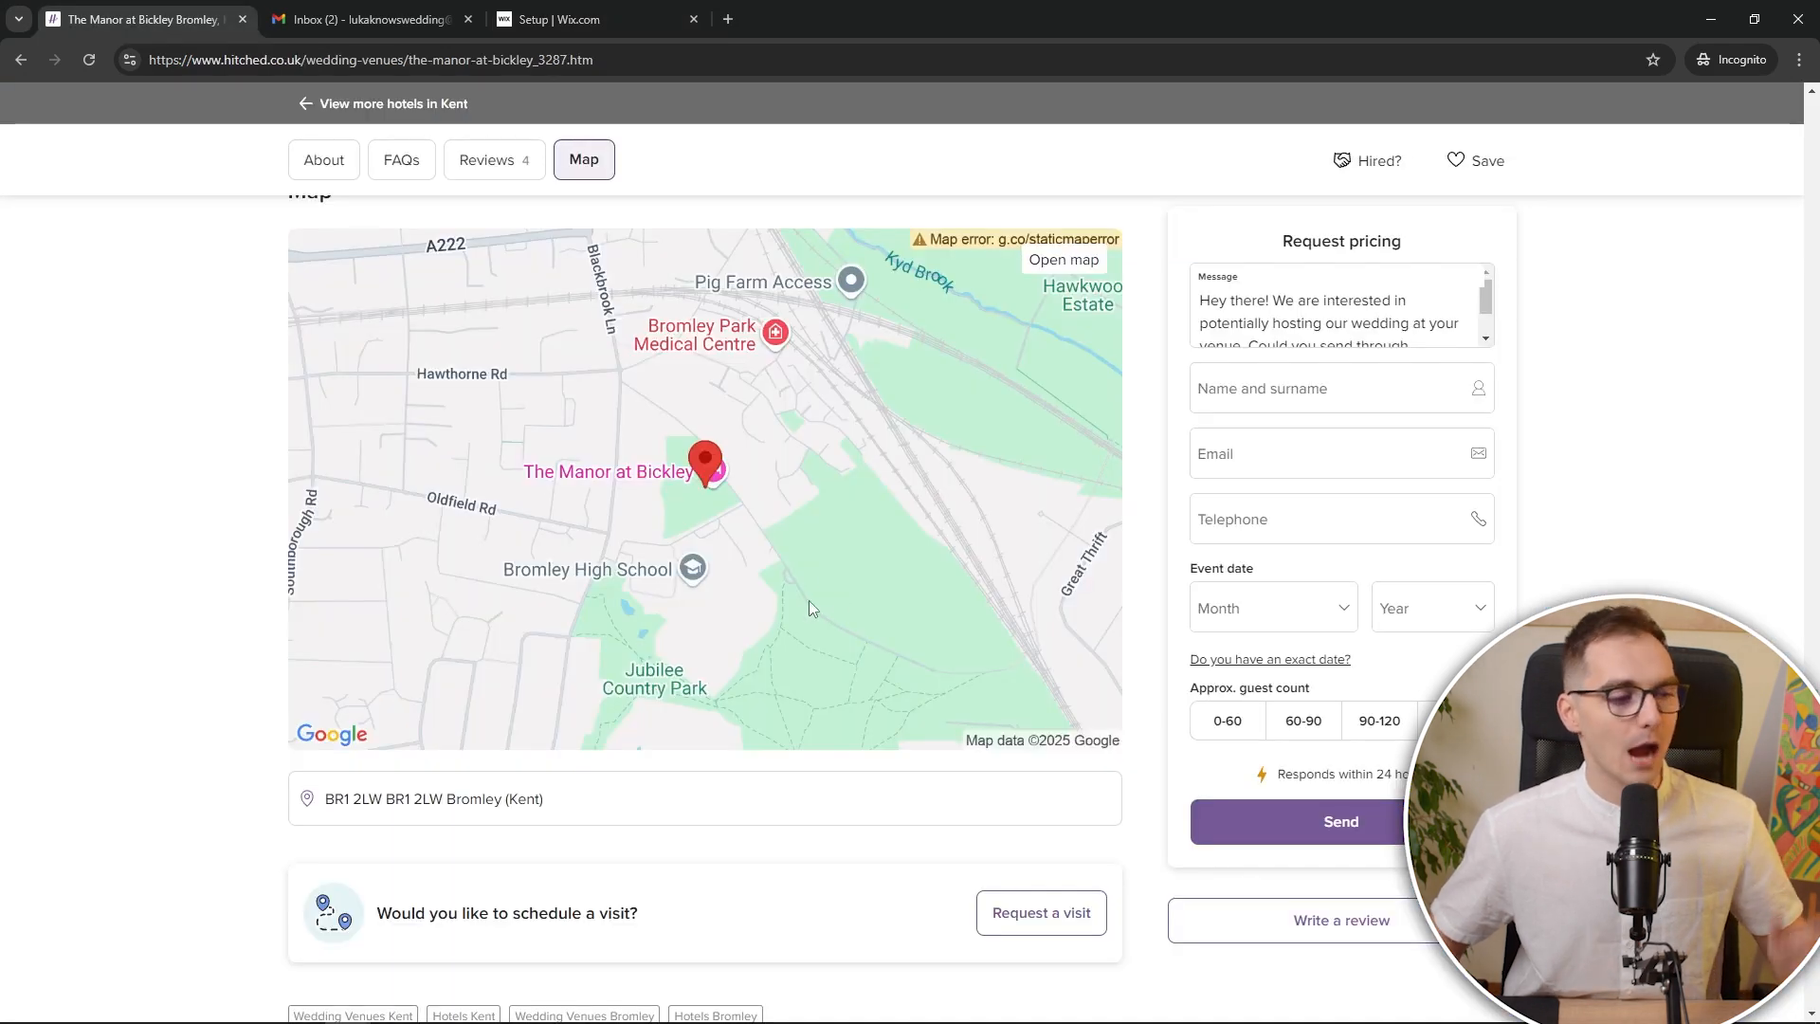
Copy the venue's address from its Hitched listing into Wix's event location field
{"action": "left_click_drag", "start_coordinate": [561, 801], "coordinate": [311, 794]}
{"action": "key", "text": "ctrl+c"}
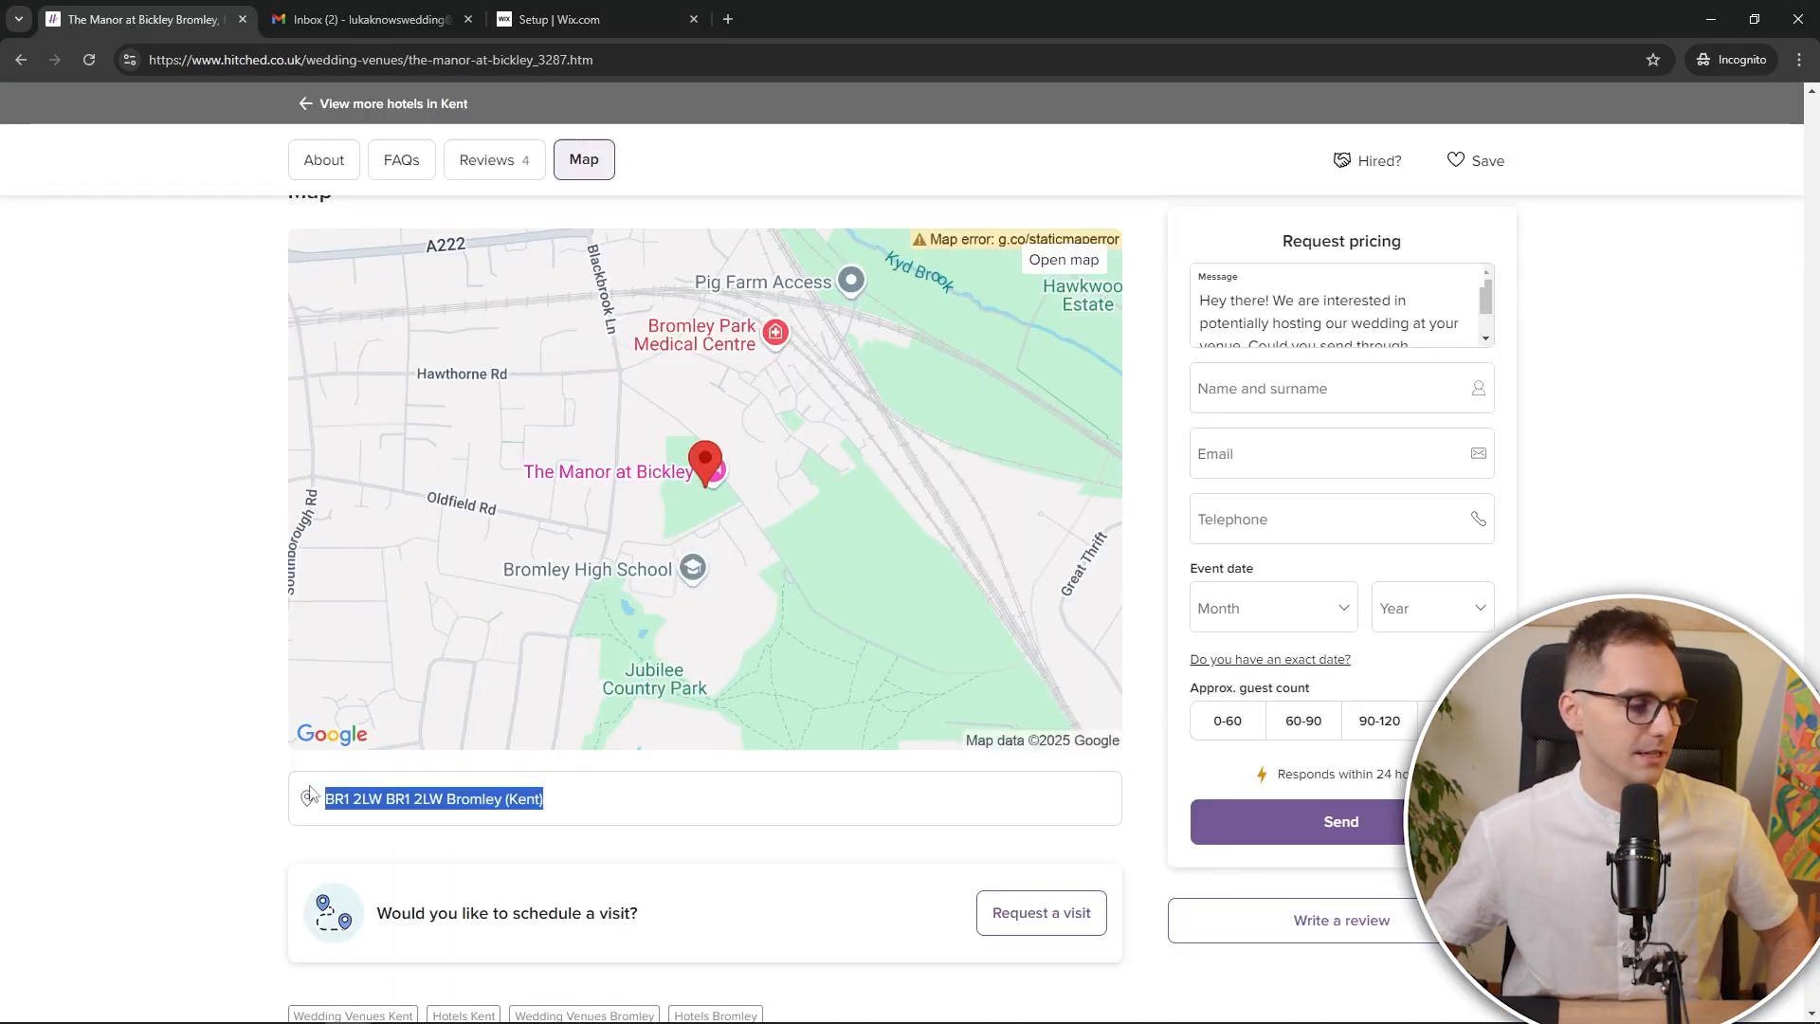
{"action": "left_click", "coordinate": [203, 718]}
{"action": "scroll", "coordinate": [244, 475], "scroll_direction": "up", "scroll_amount": 20}
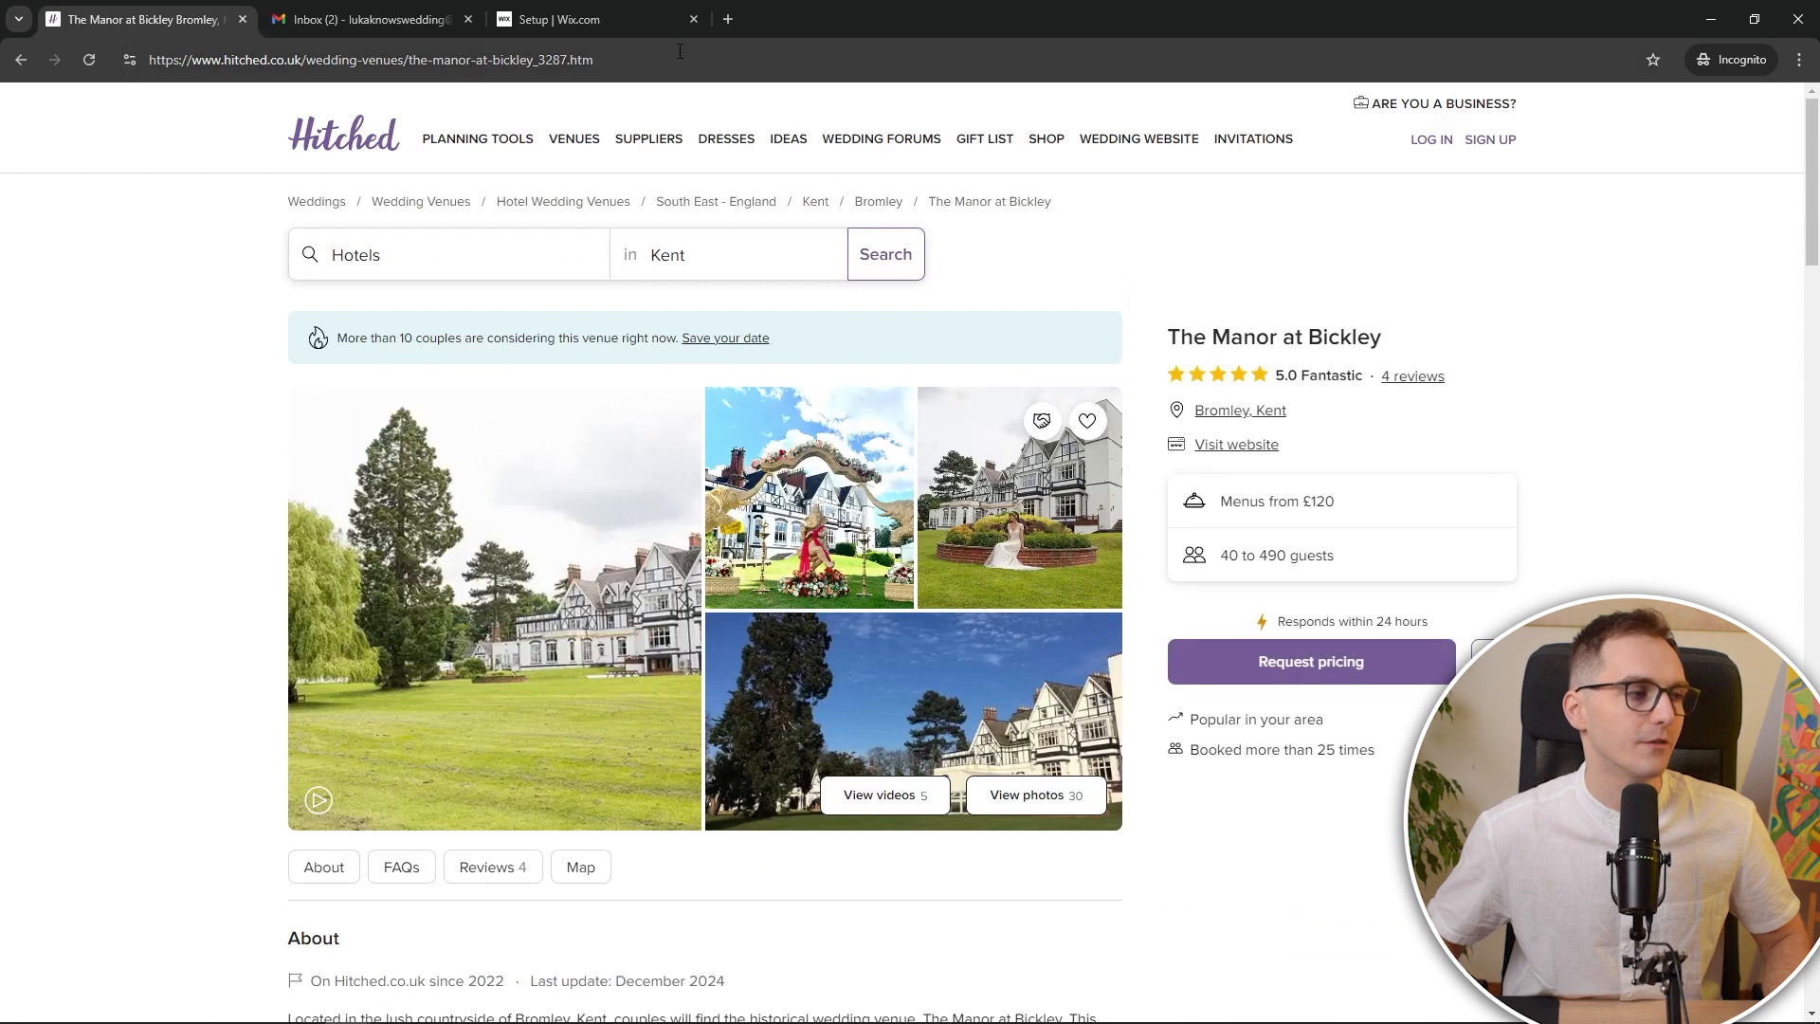
{"action": "left_click", "coordinate": [559, 19]}
{"action": "left_click", "coordinate": [841, 719]}
{"action": "key", "text": "ctrl+v"}
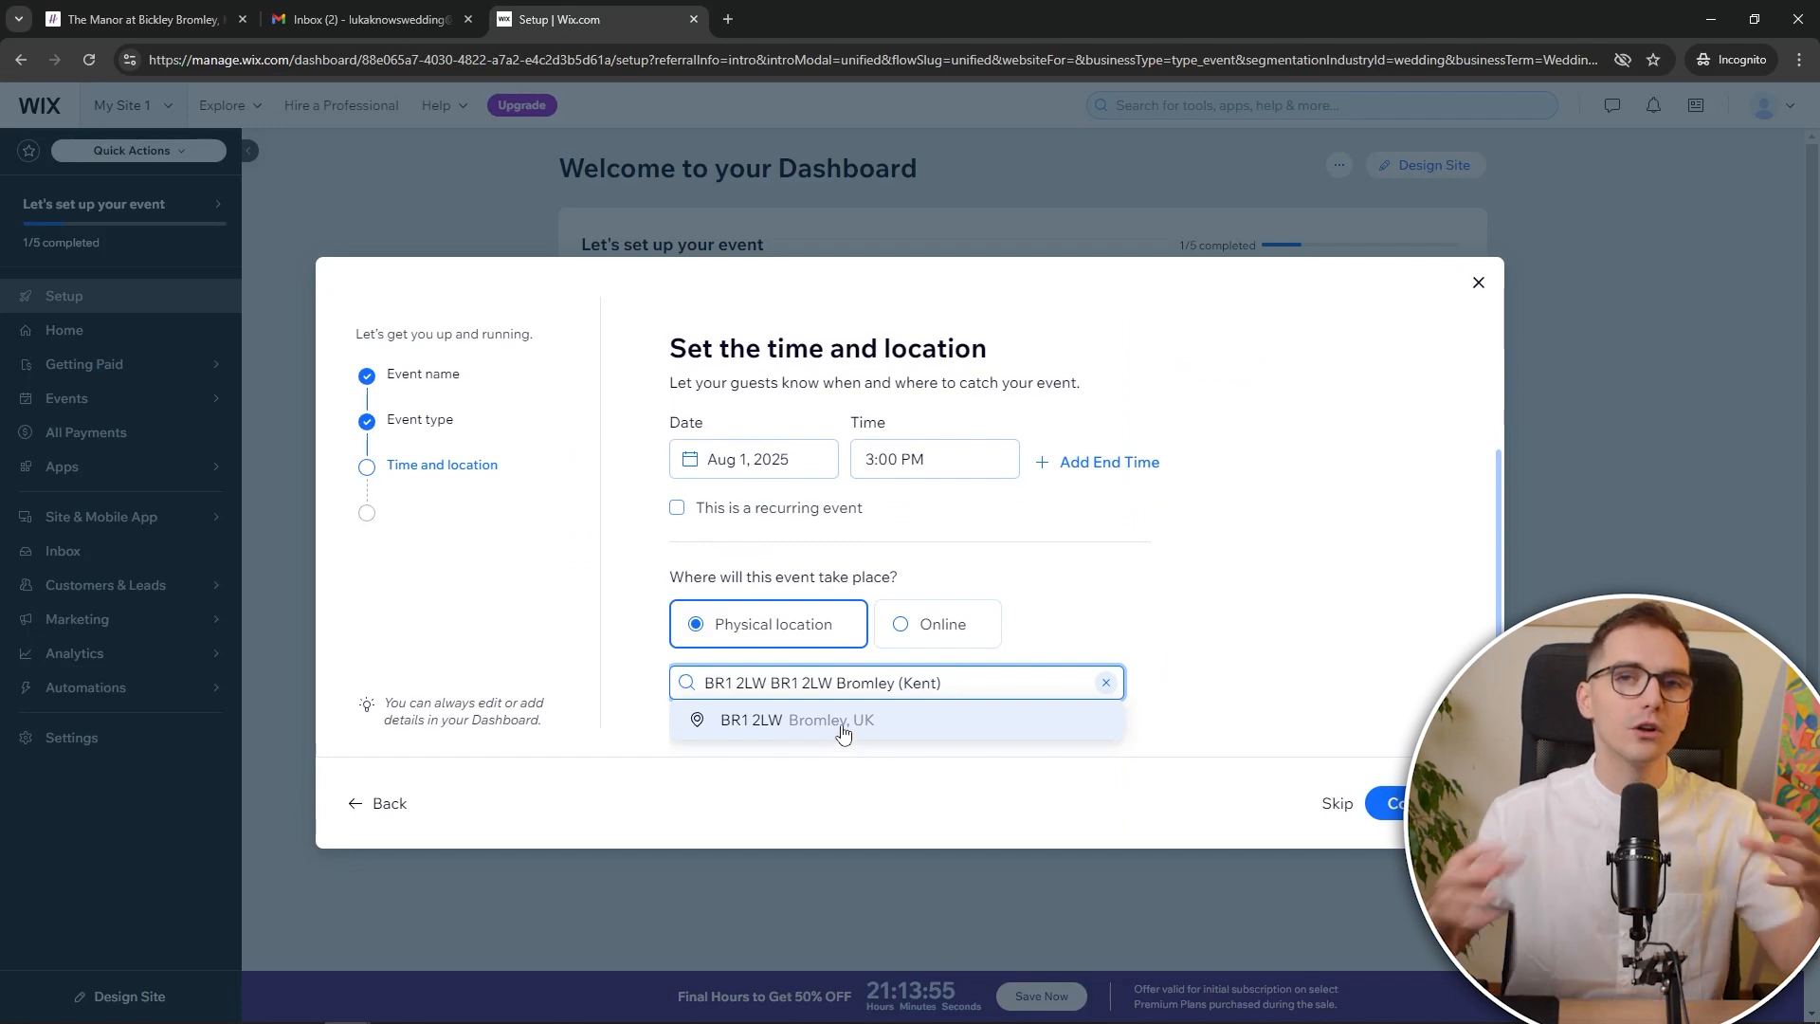
Choose 'Bromley BR1 2LW, UK' as the event location and continue
{"action": "left_click", "coordinate": [842, 723]}
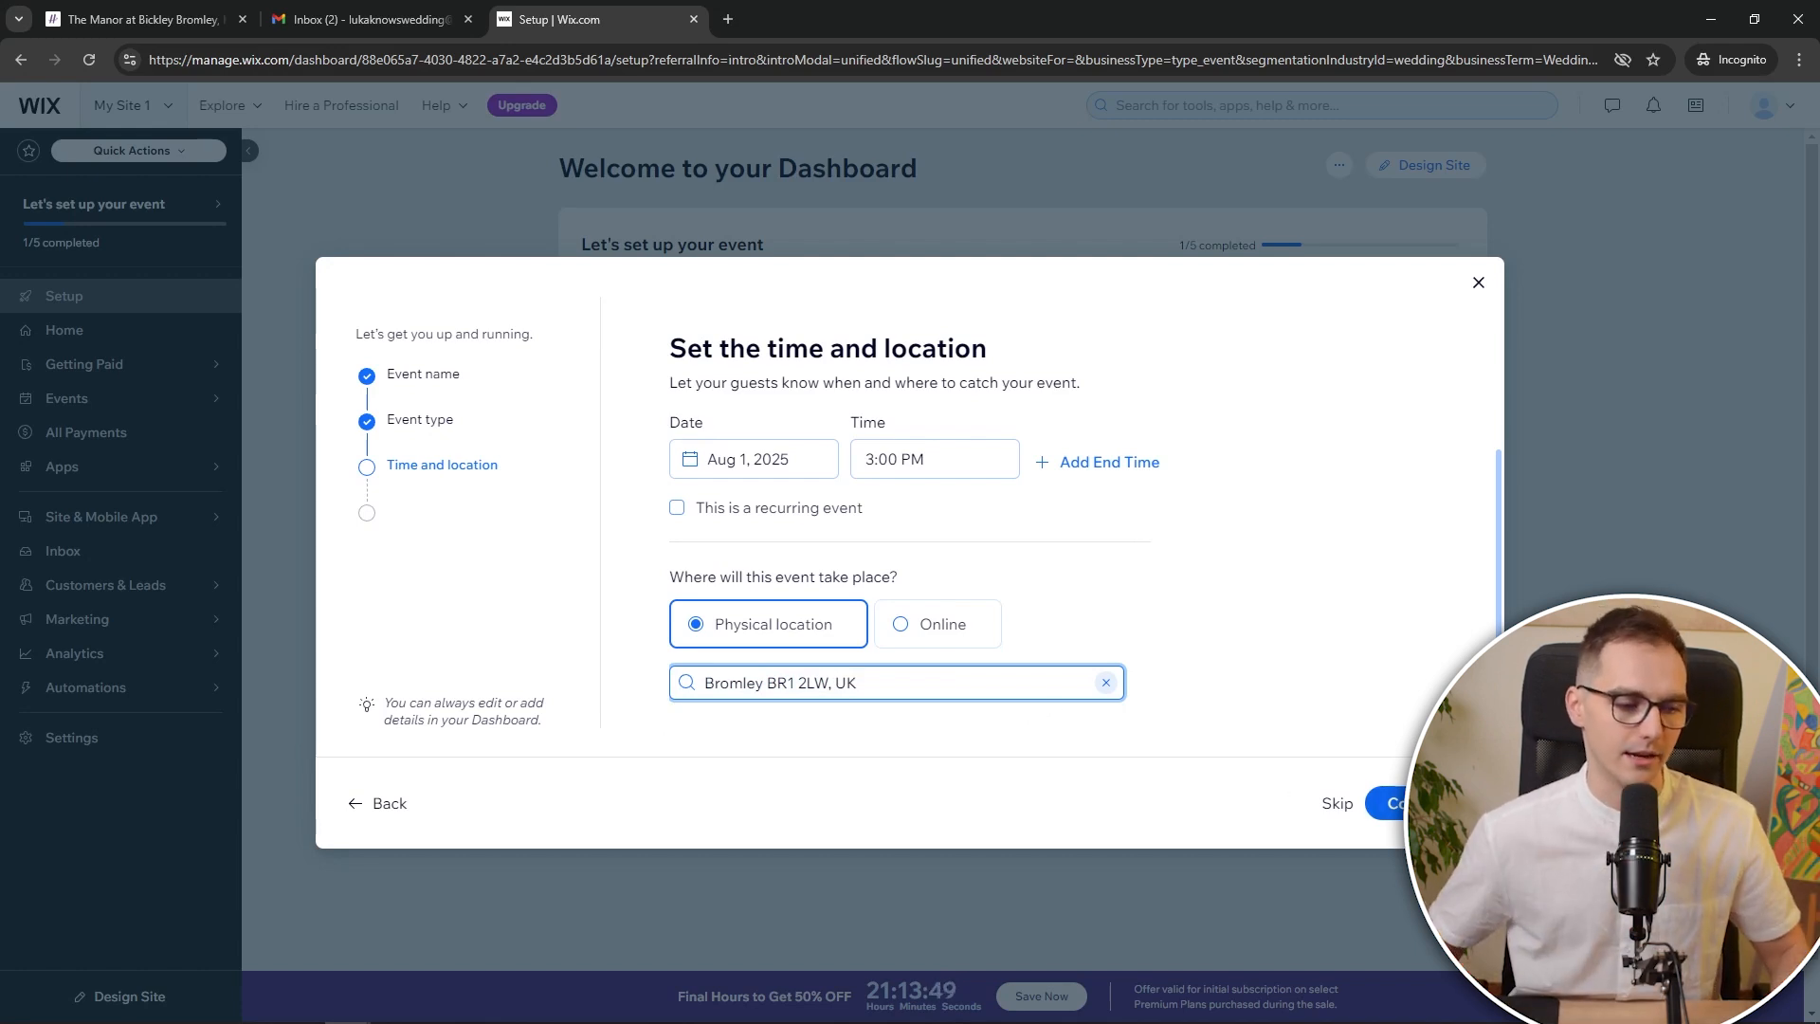
{"action": "left_click", "coordinate": [1386, 803]}
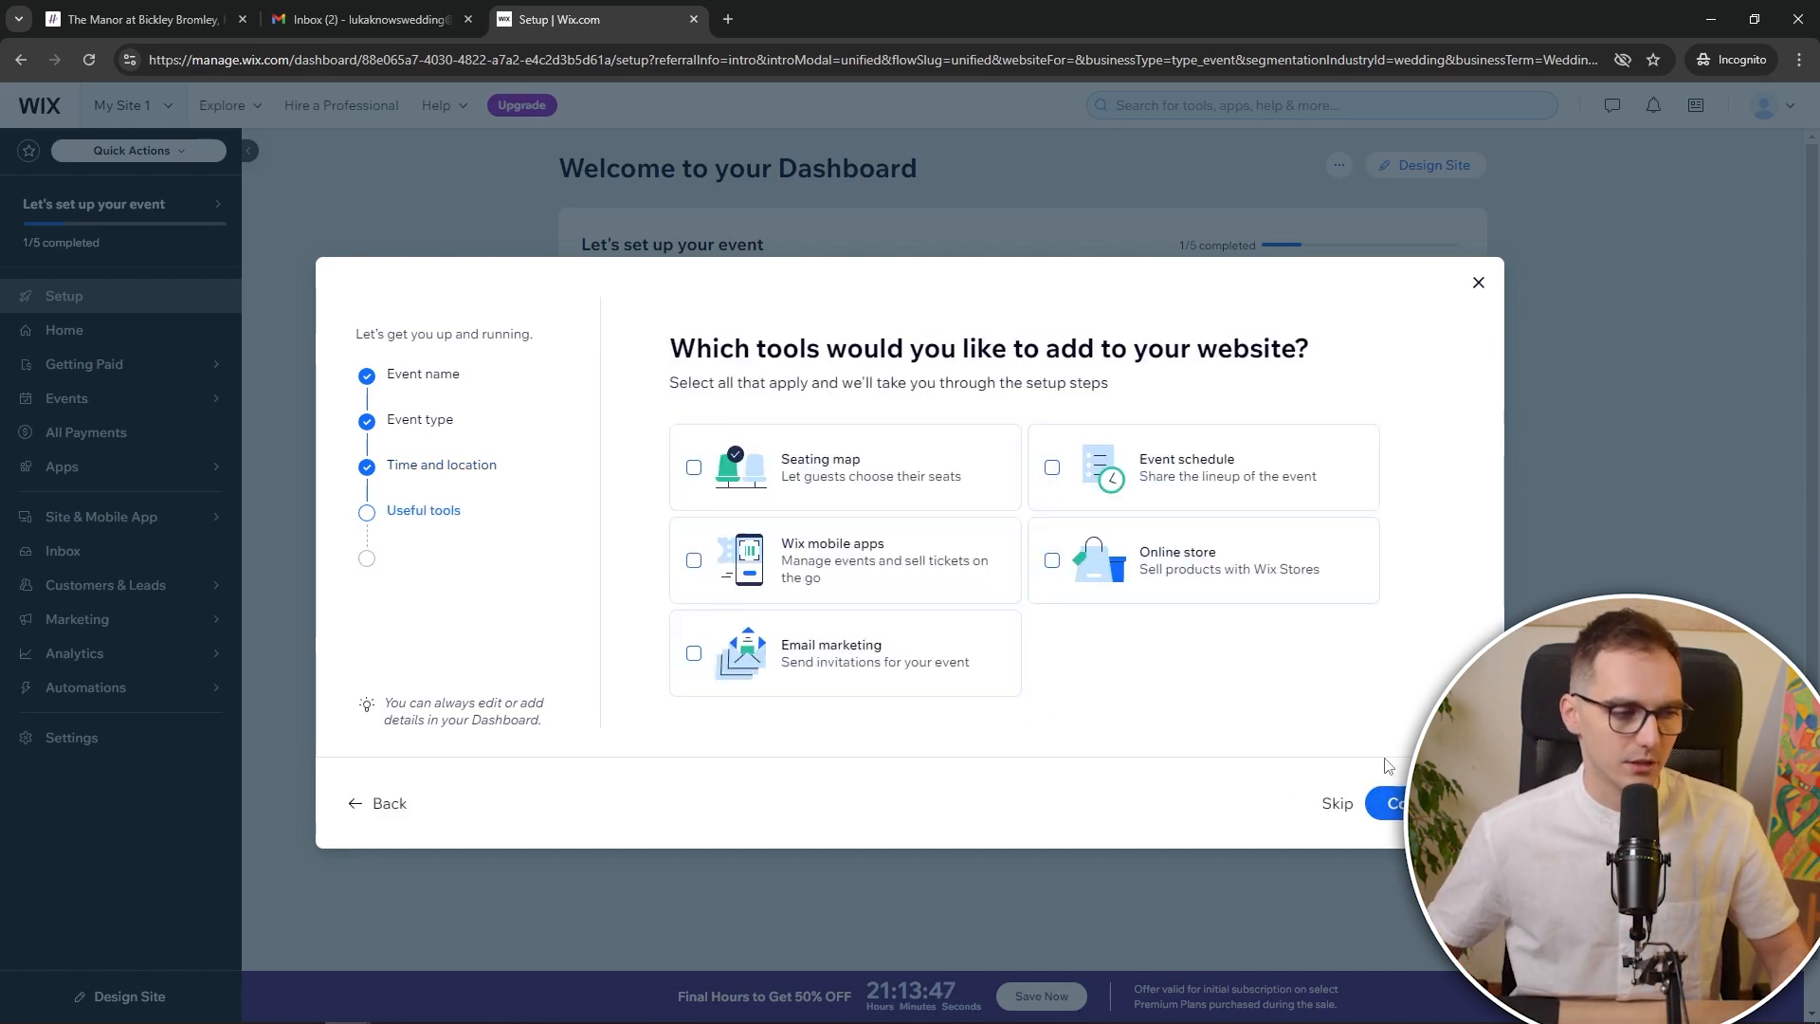
Add Seating map, Email marketing and Event schedule tools, then finish setup to the dashboard
{"action": "left_click", "coordinate": [967, 489]}
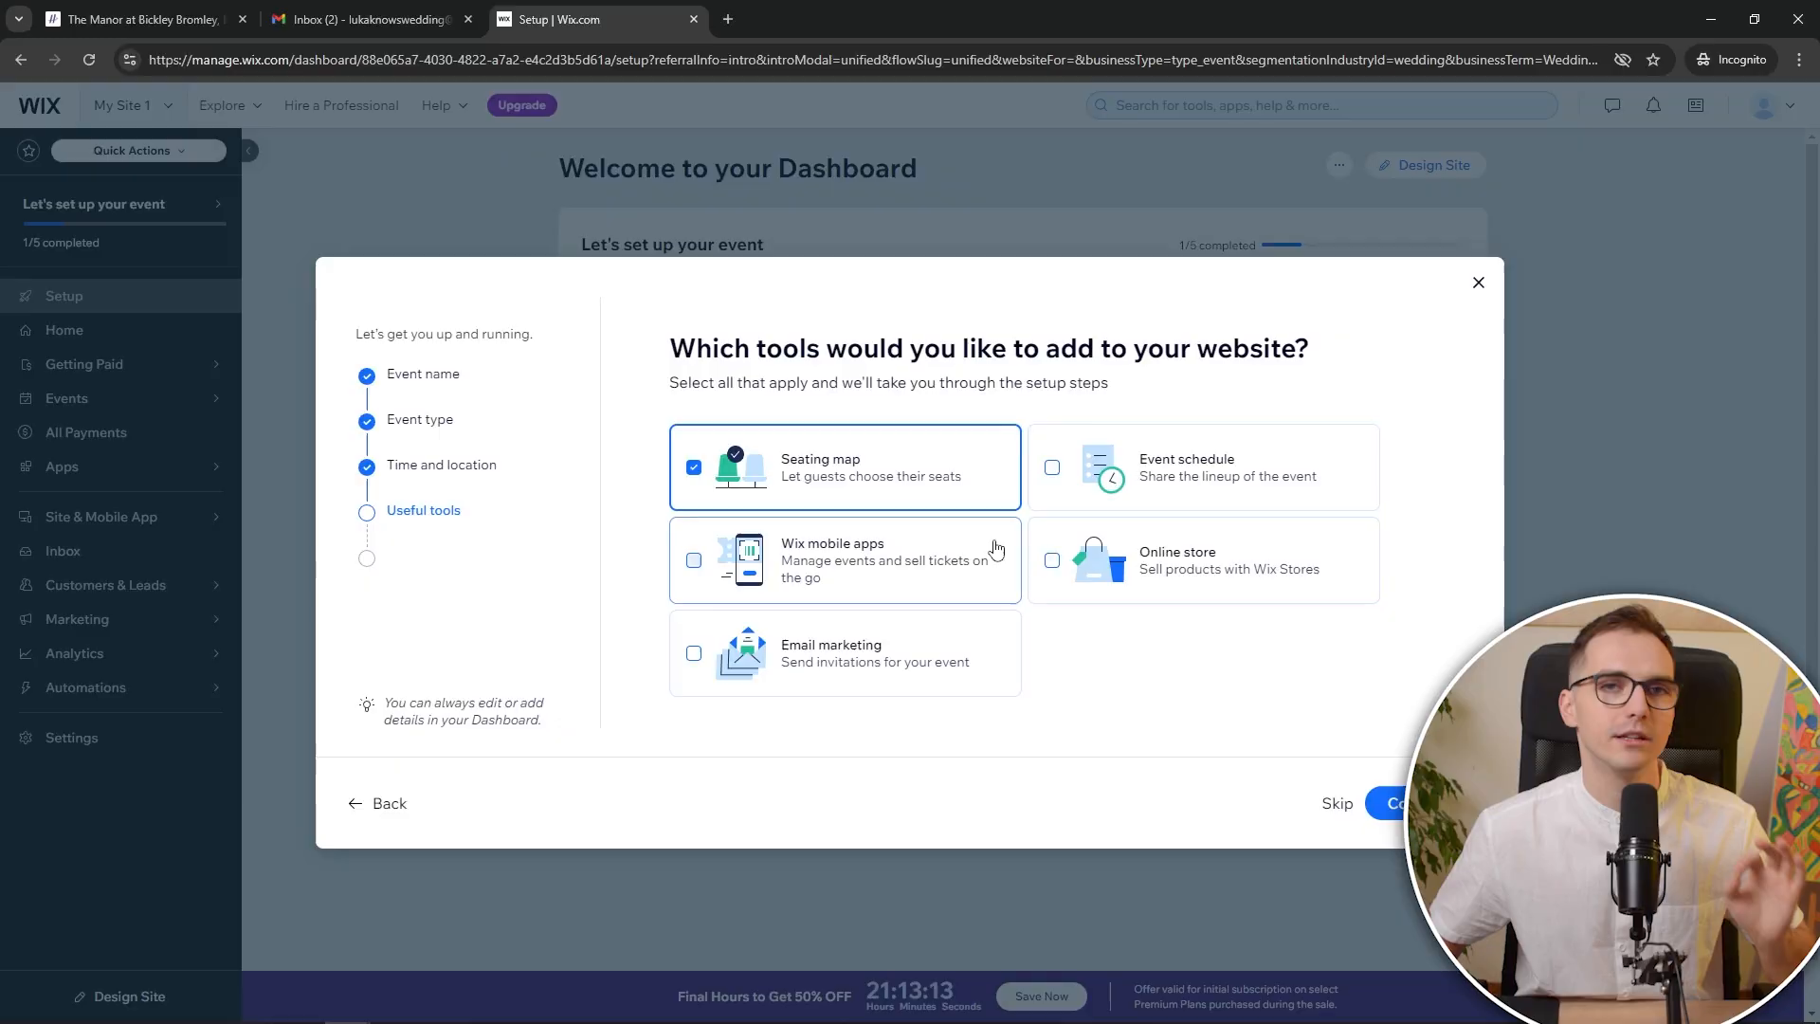
{"action": "left_click", "coordinate": [947, 679]}
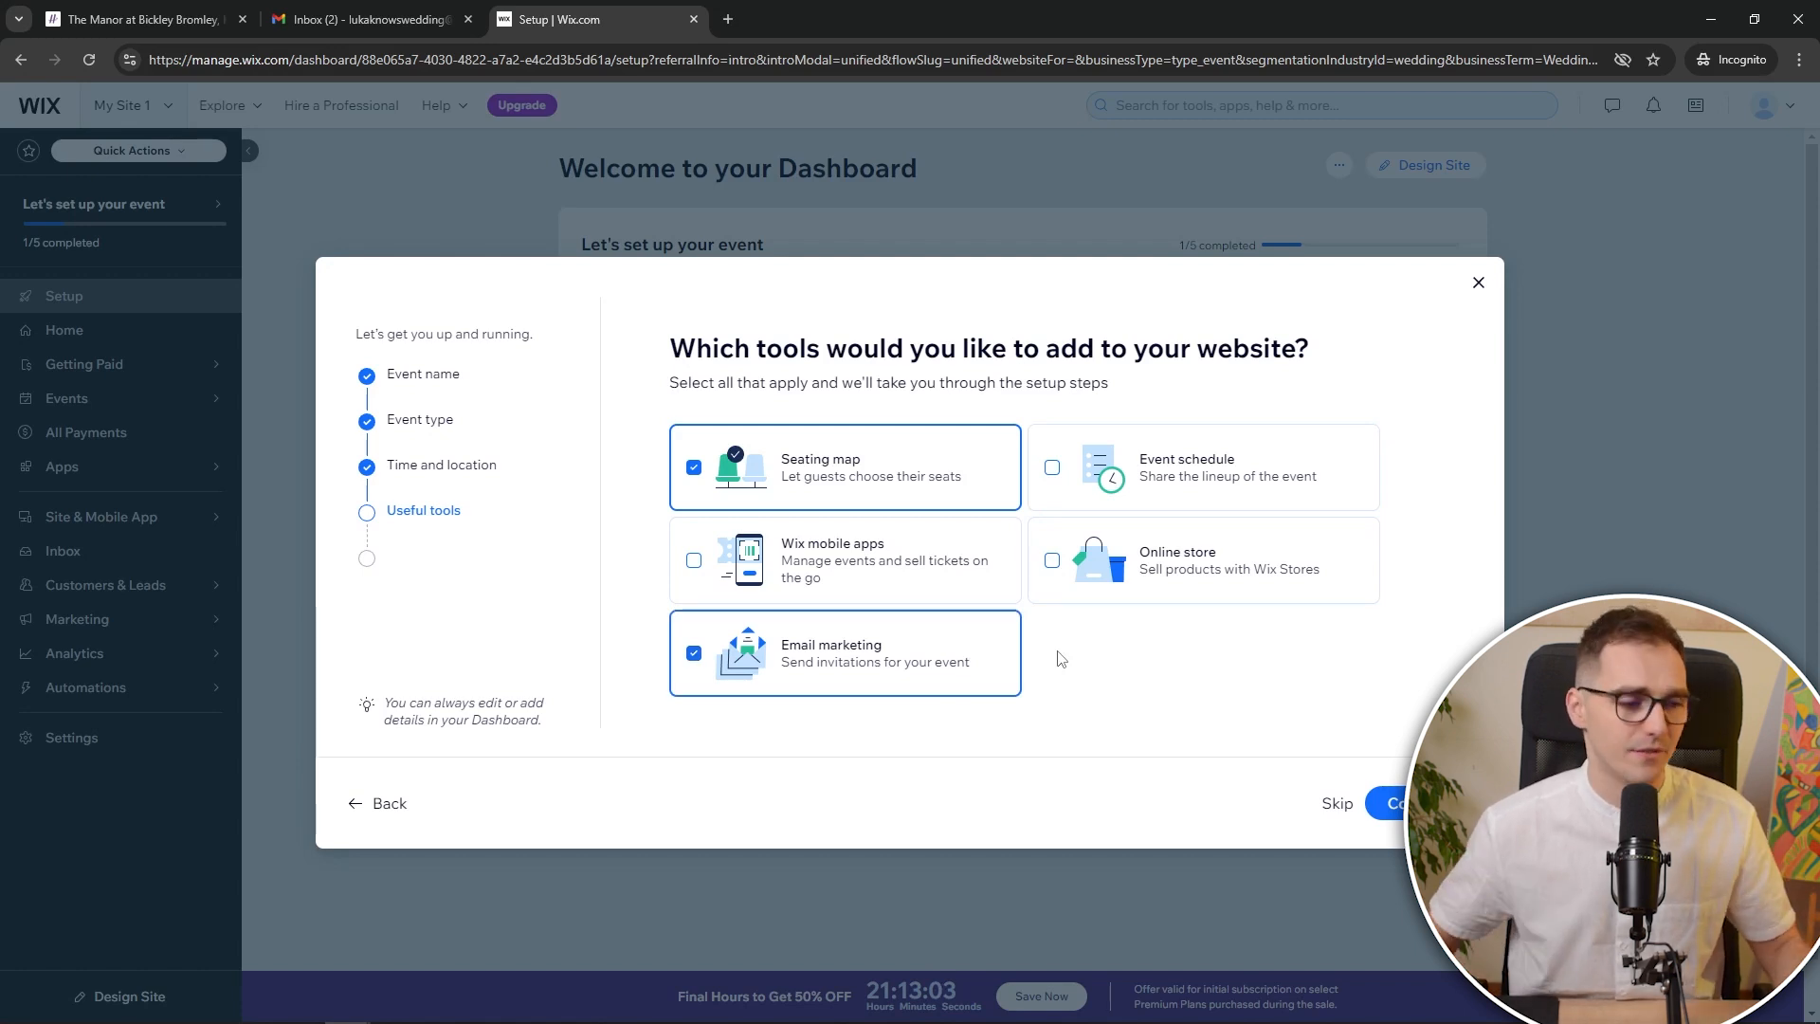
{"action": "left_click", "coordinate": [1260, 504]}
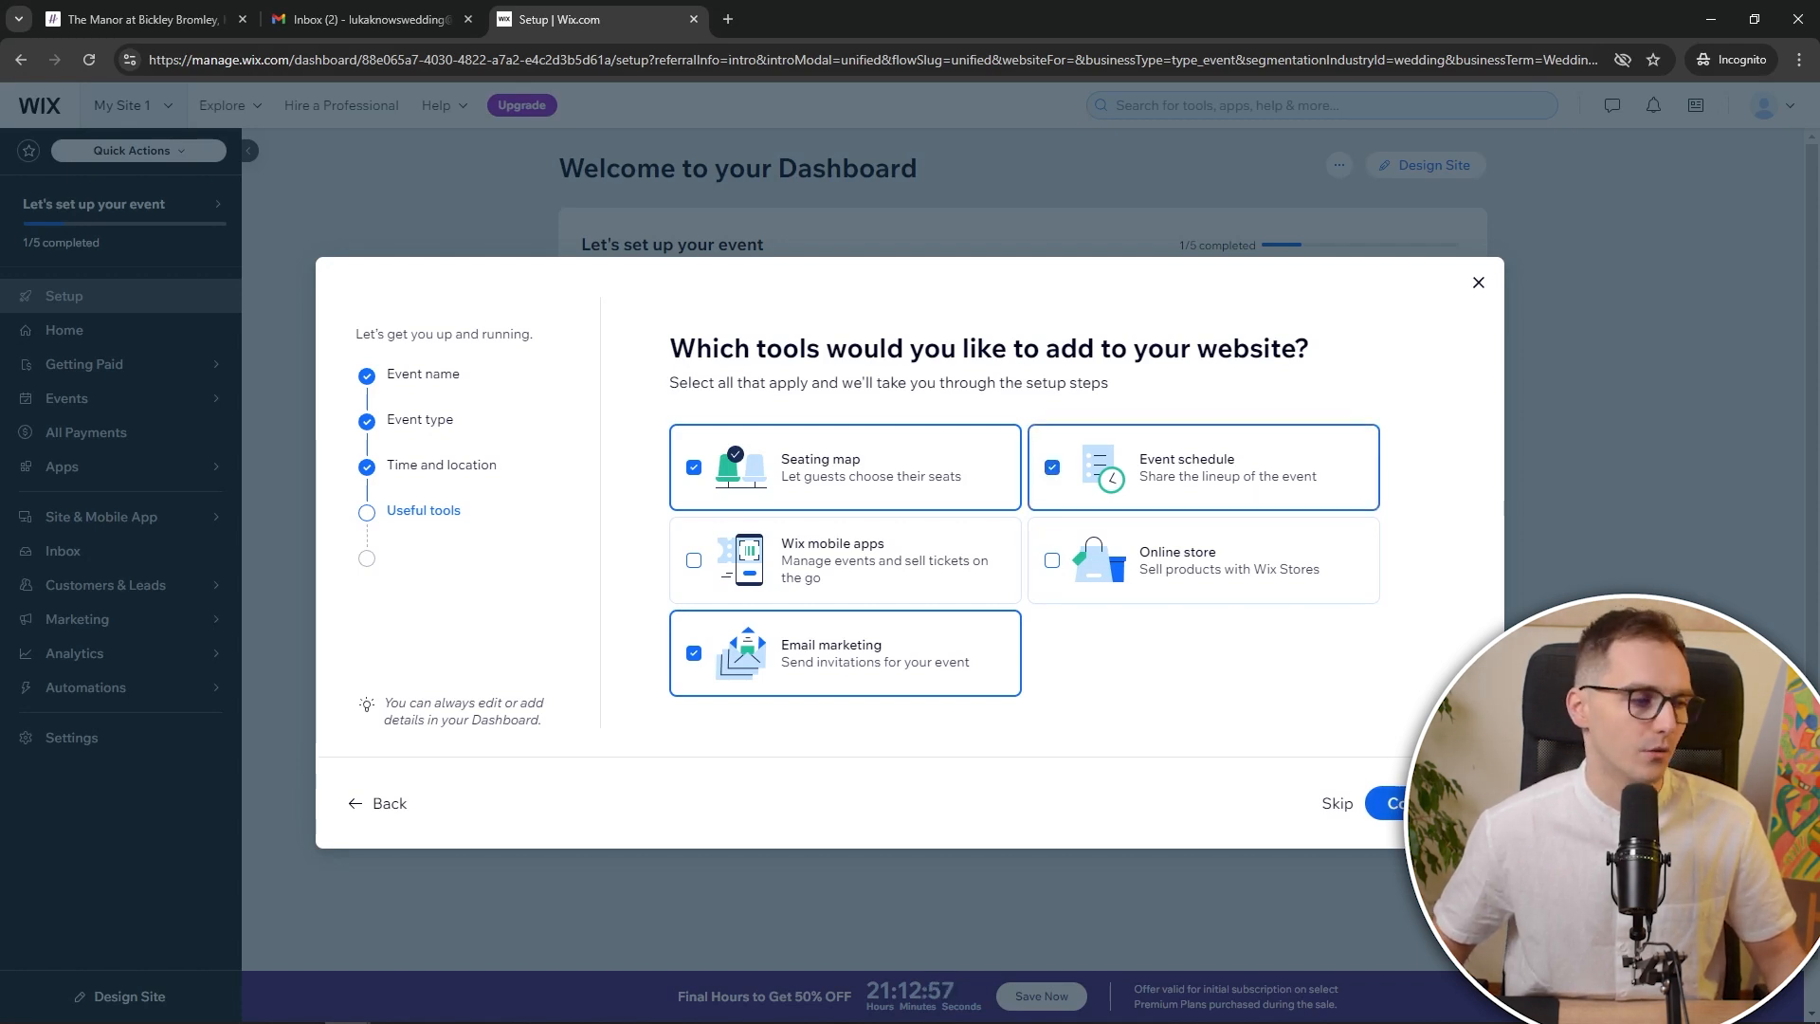
{"action": "left_click", "coordinate": [1389, 802]}
{"action": "left_click", "coordinate": [946, 607]}
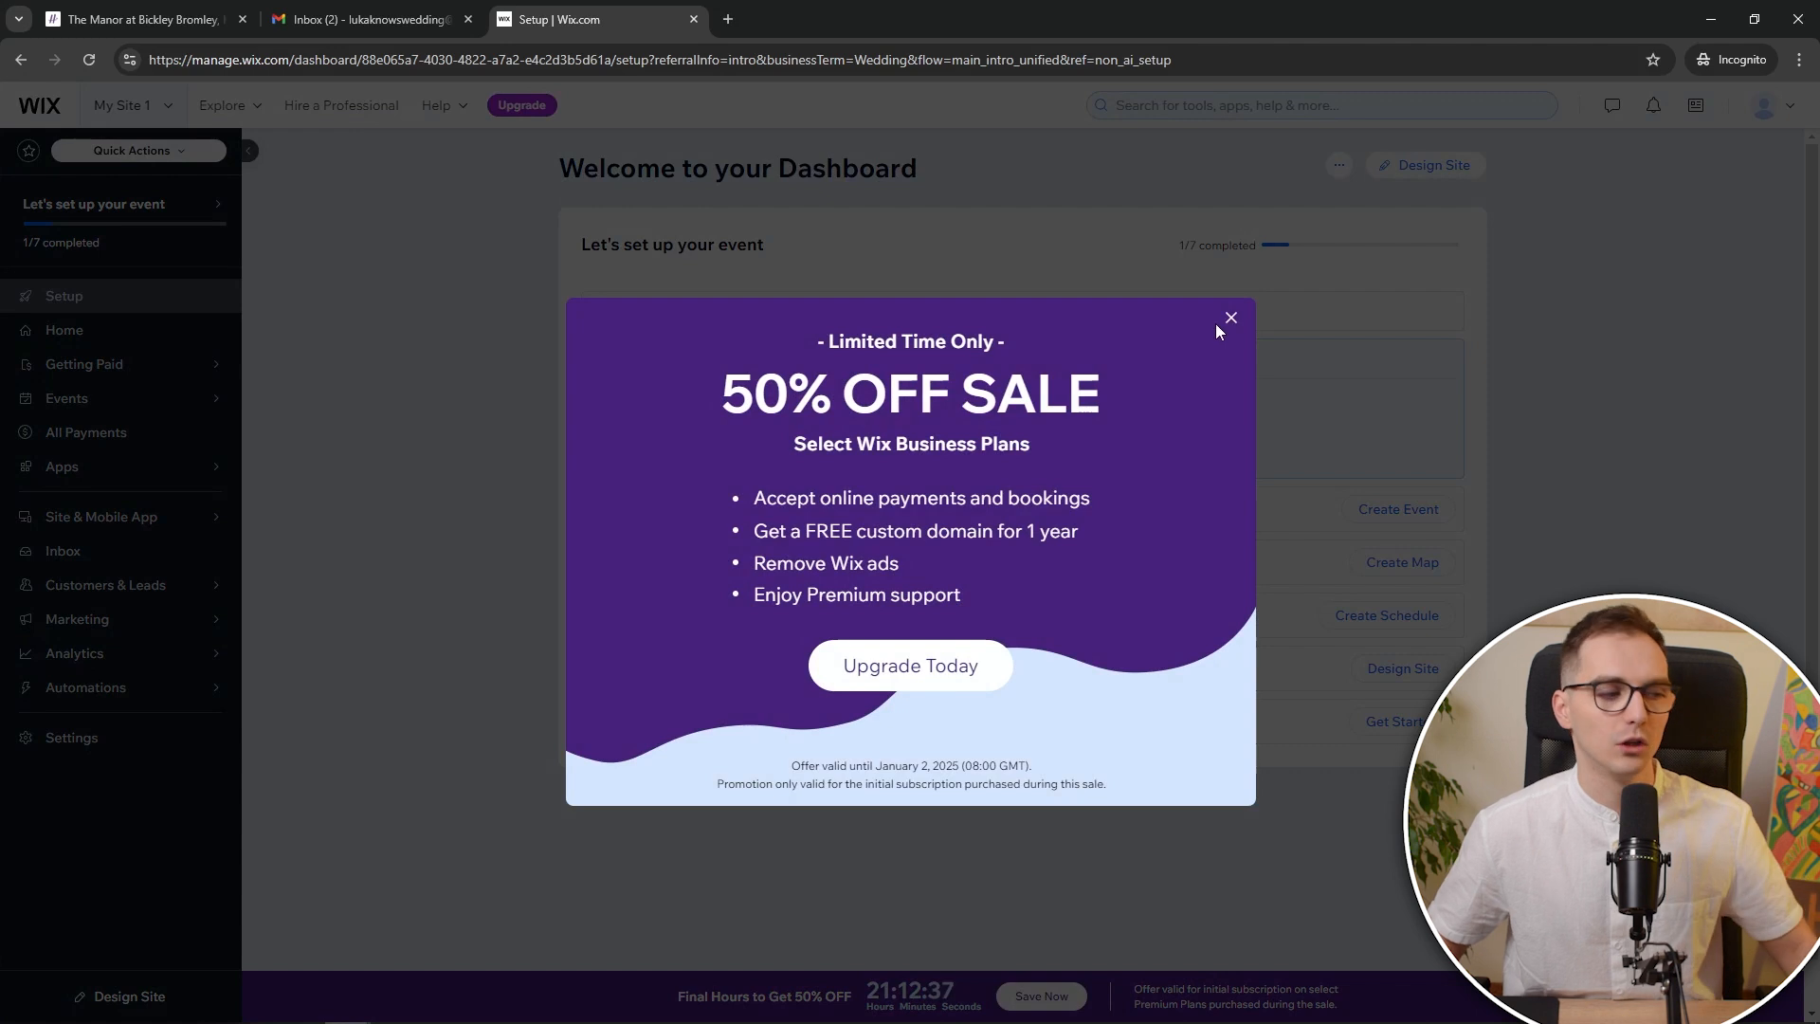
Dismiss the sale popup and open the Luka & Luka Wedding draft from Events > Drafts
{"action": "left_click", "coordinate": [1231, 320]}
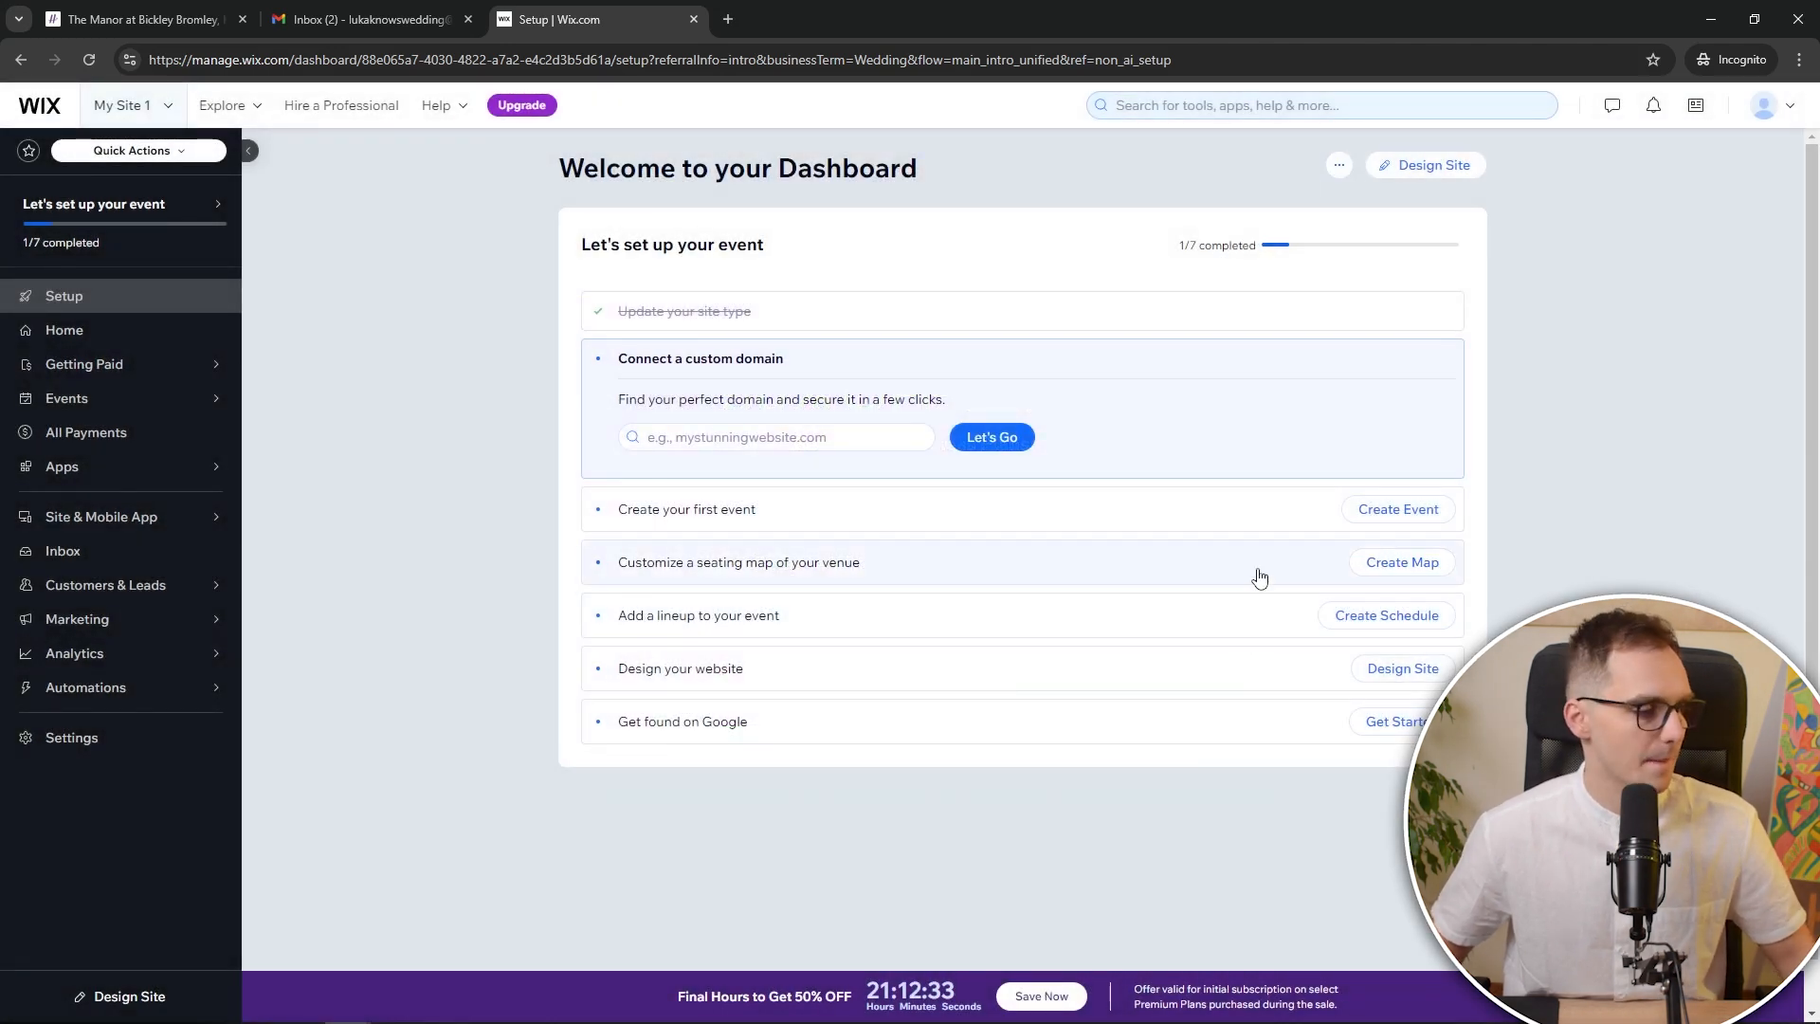
{"action": "mouse_move", "coordinate": [149, 398]}
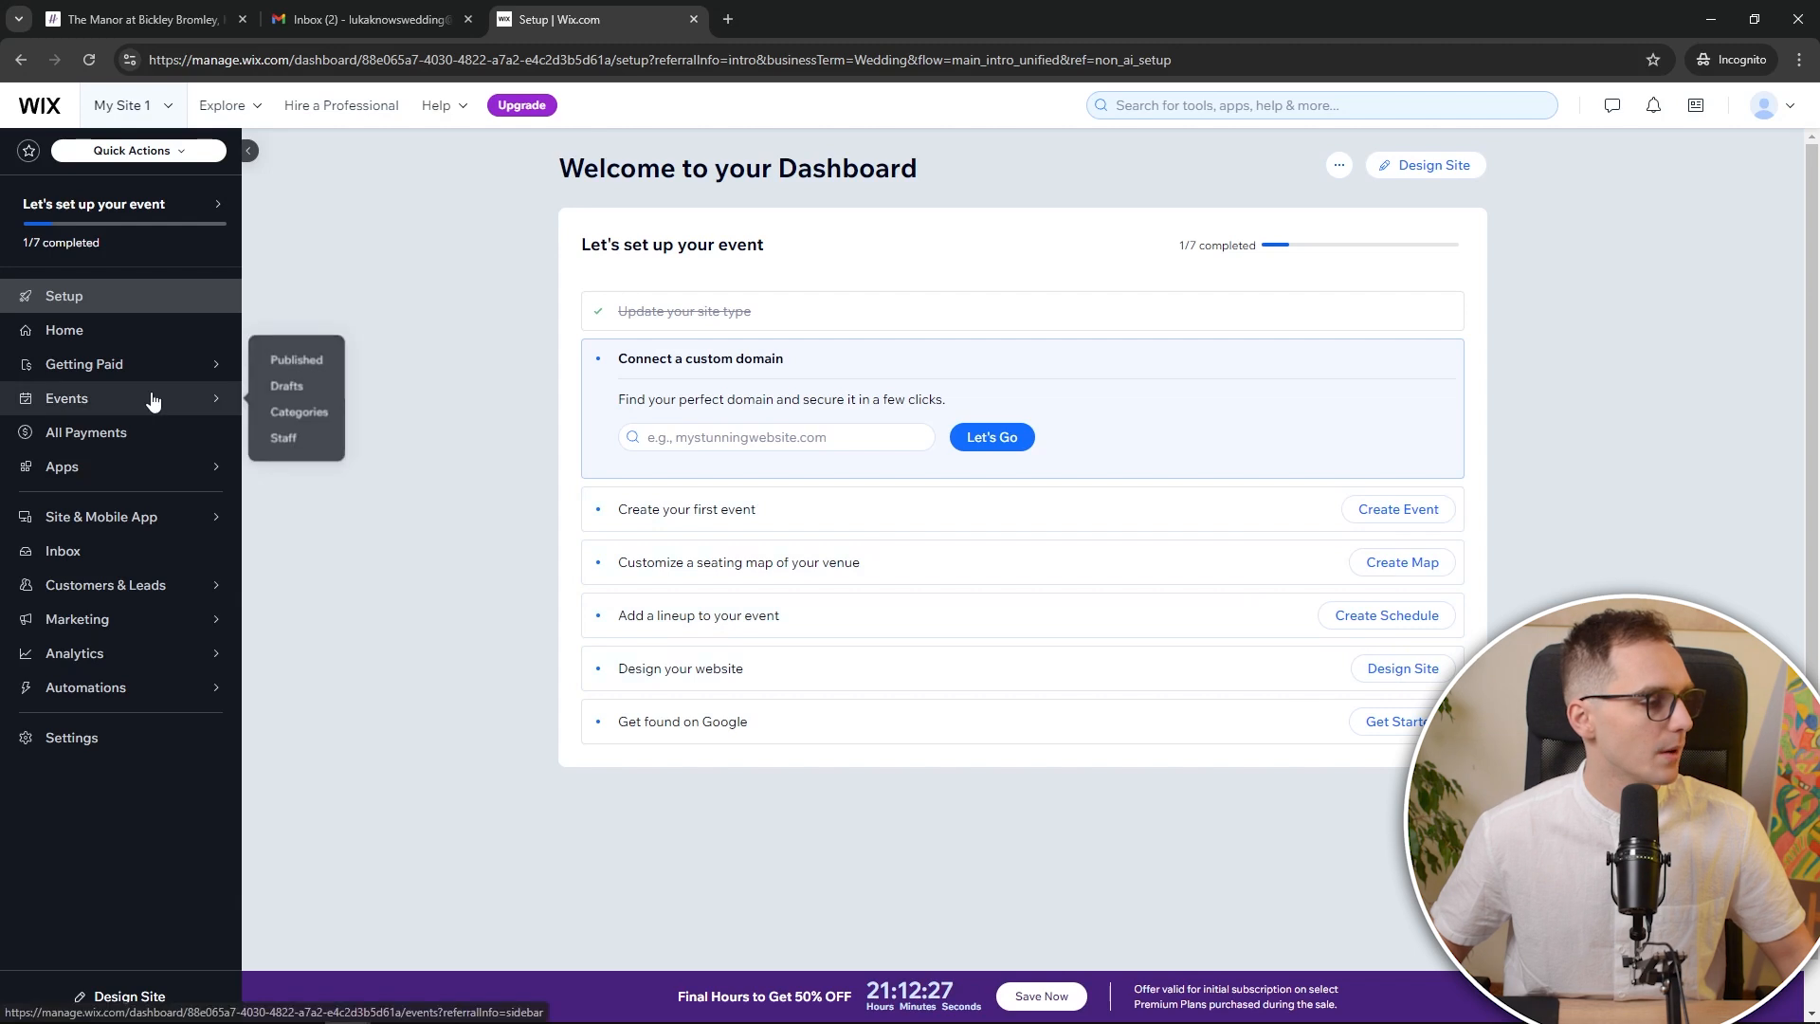
{"action": "left_click", "coordinate": [297, 359]}
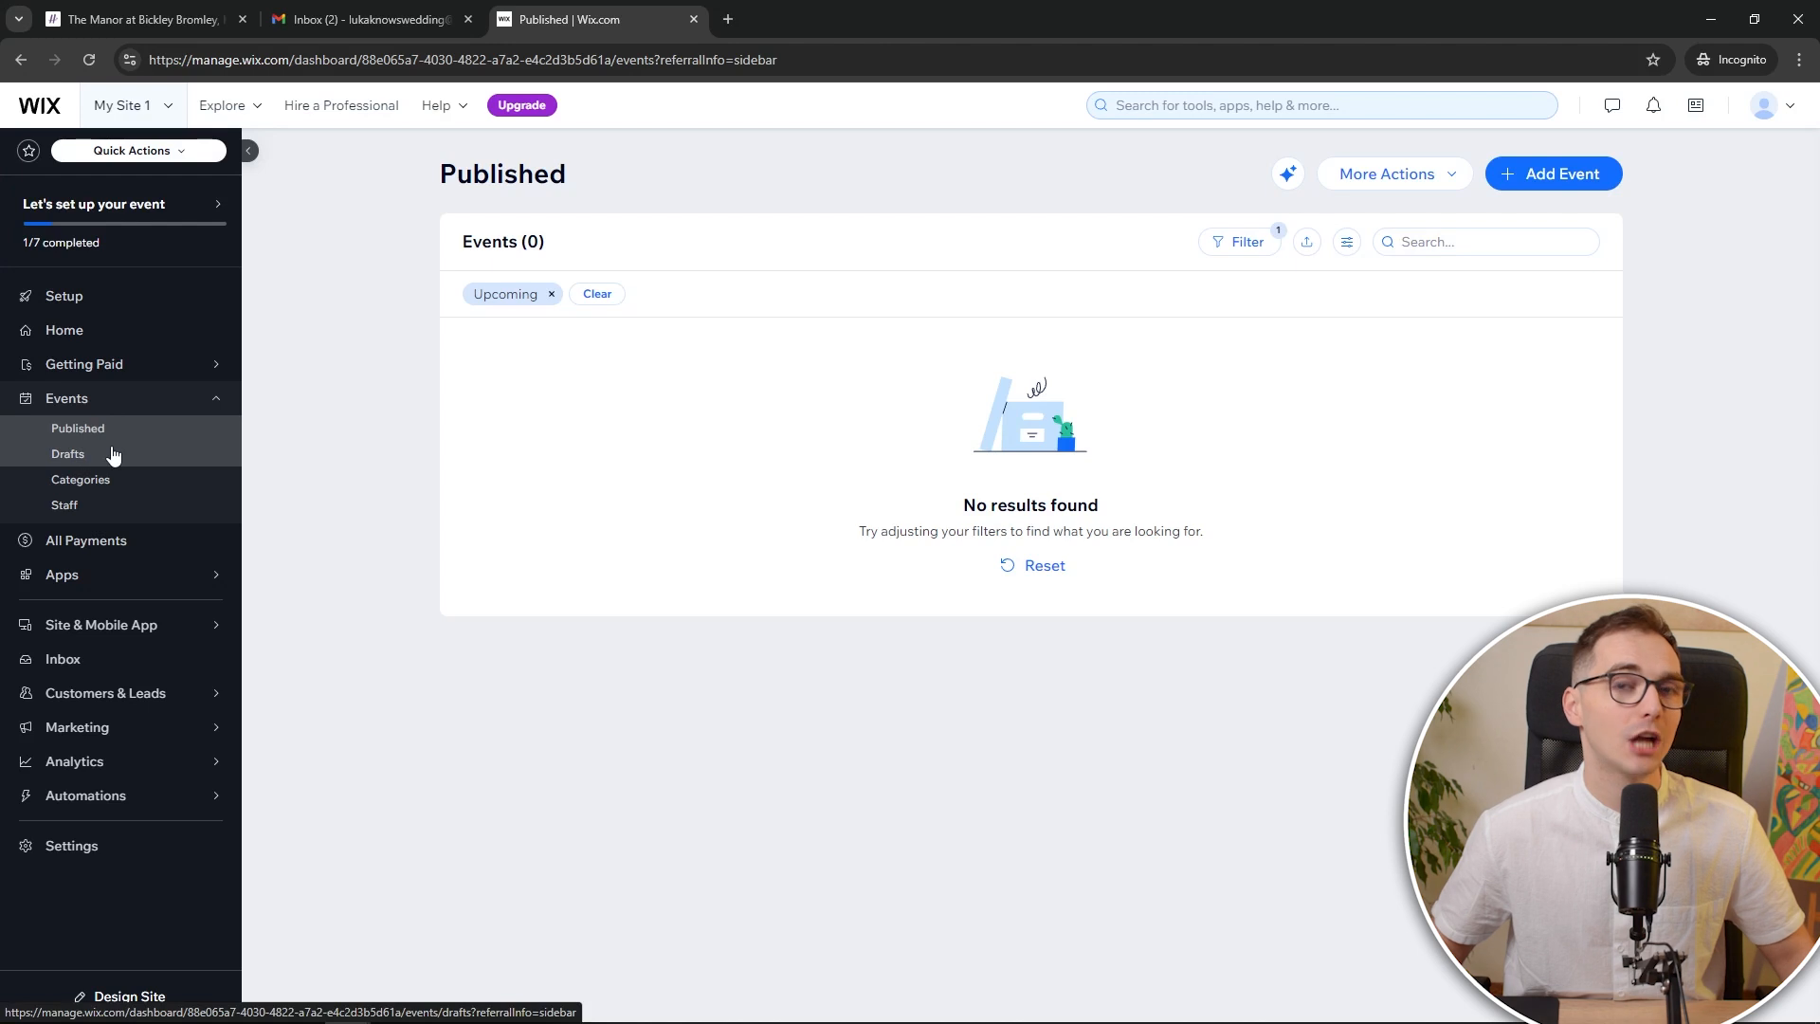
{"action": "left_click", "coordinate": [113, 455]}
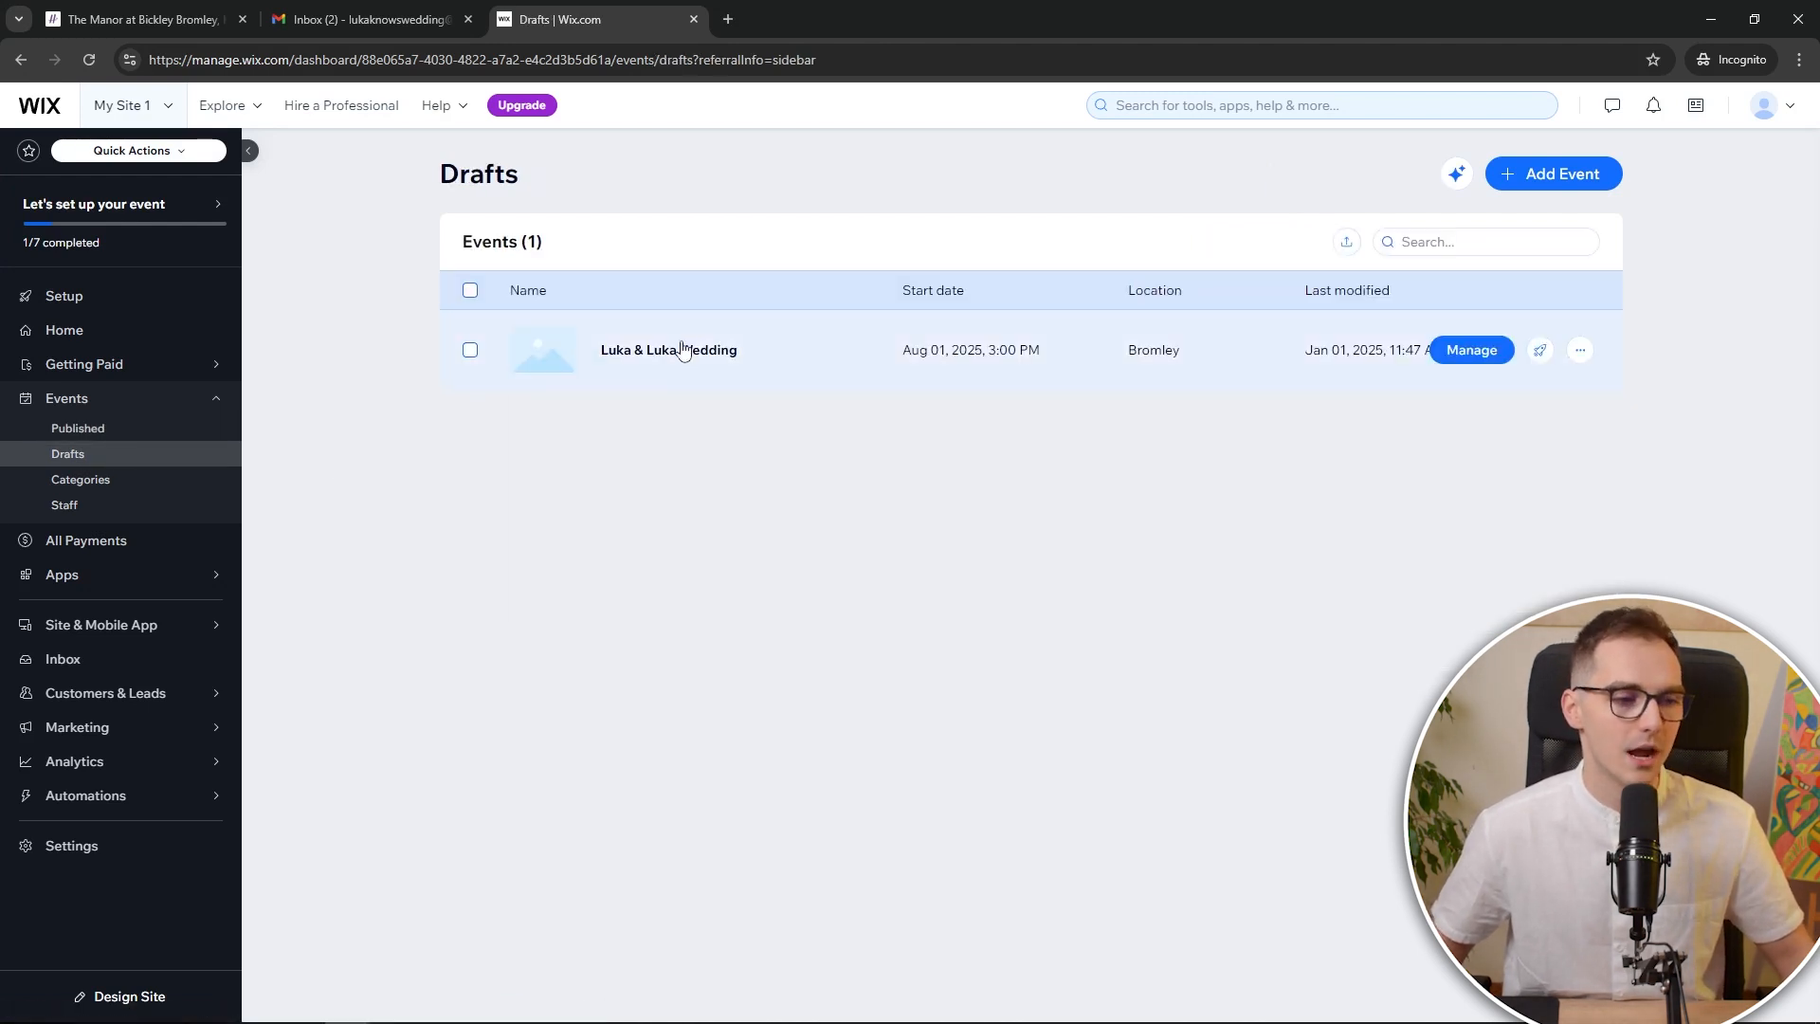
{"action": "left_click", "coordinate": [735, 353]}
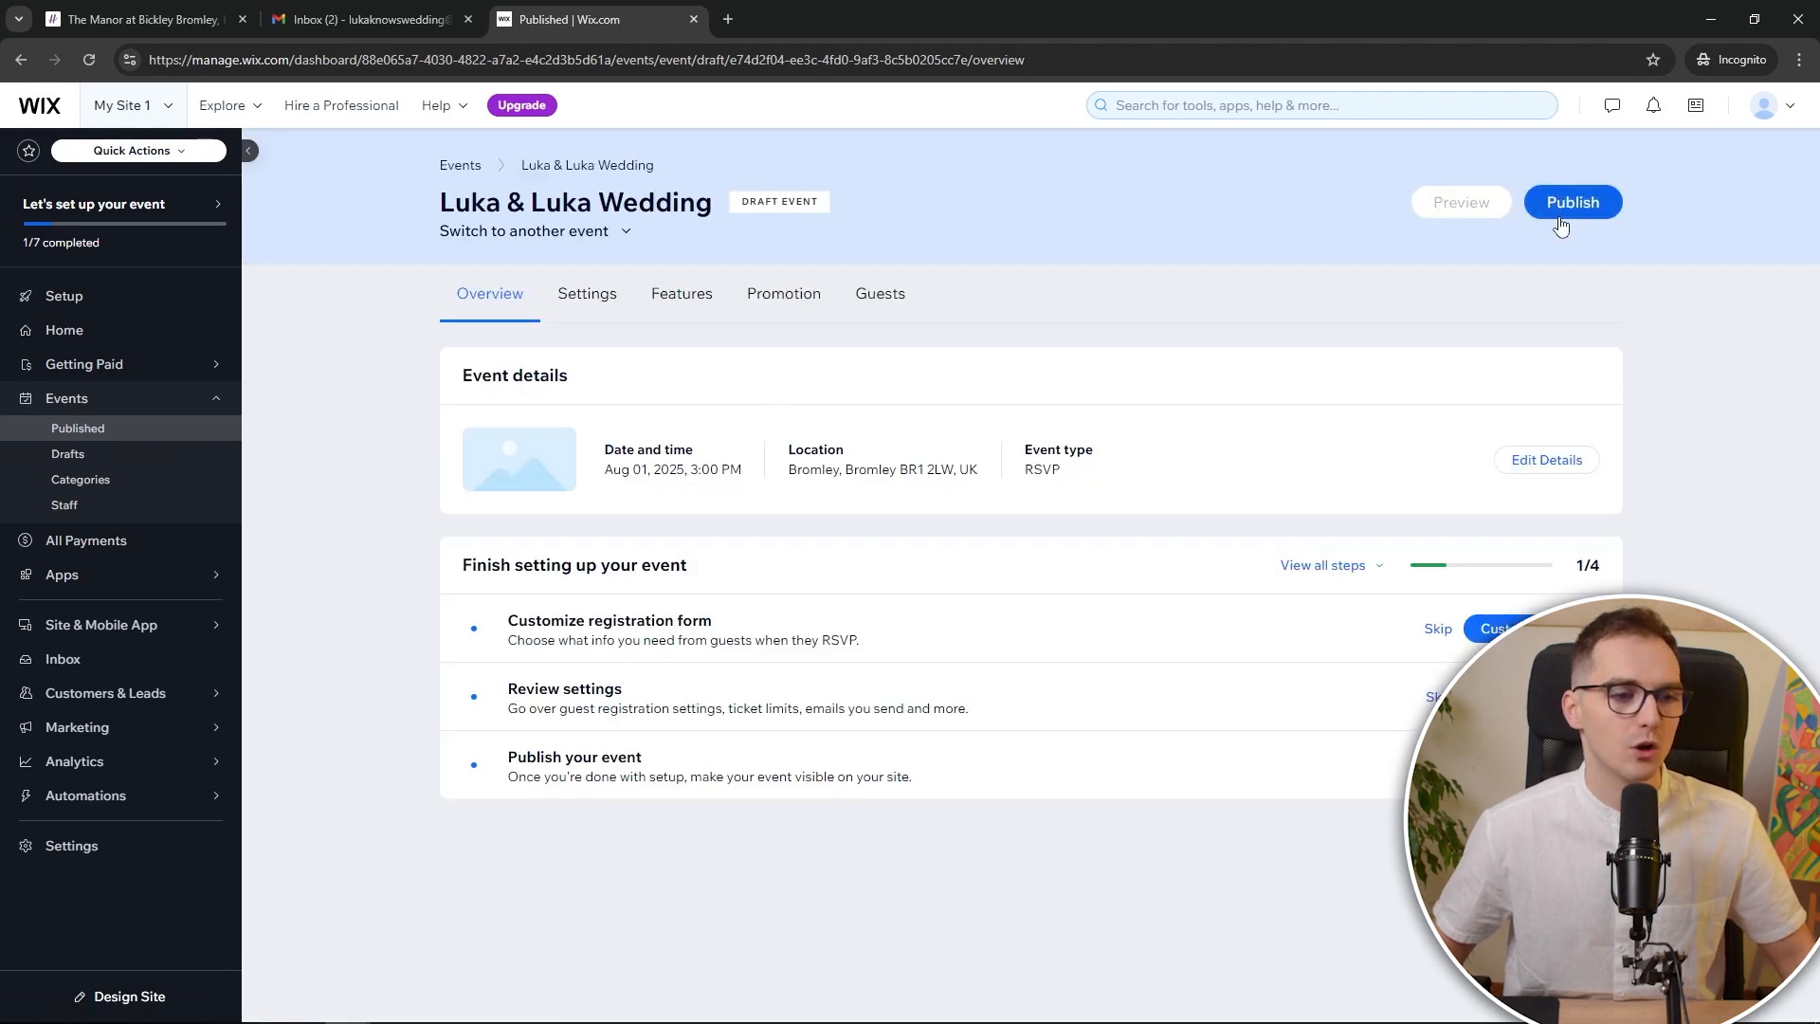
Publish the wedding event and glance at its guest list
{"action": "left_click", "coordinate": [1570, 203]}
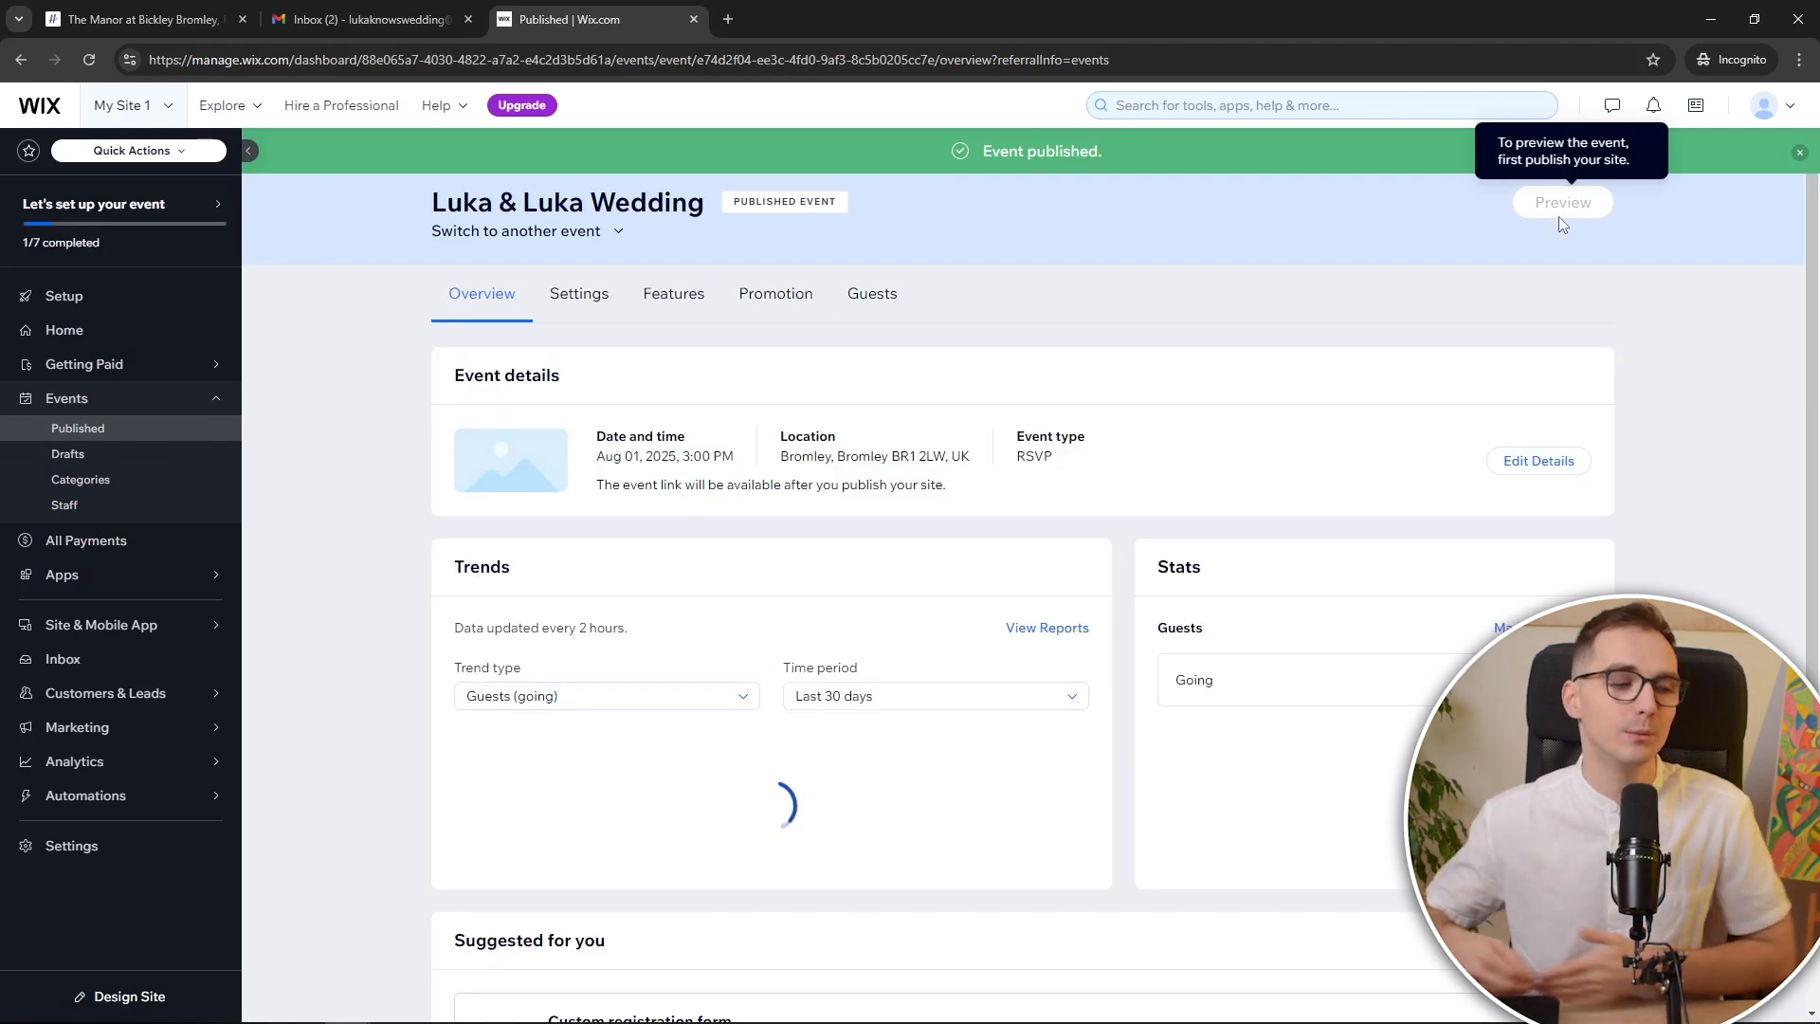
{"action": "double_click", "coordinate": [1028, 457]}
{"action": "left_click", "coordinate": [870, 294]}
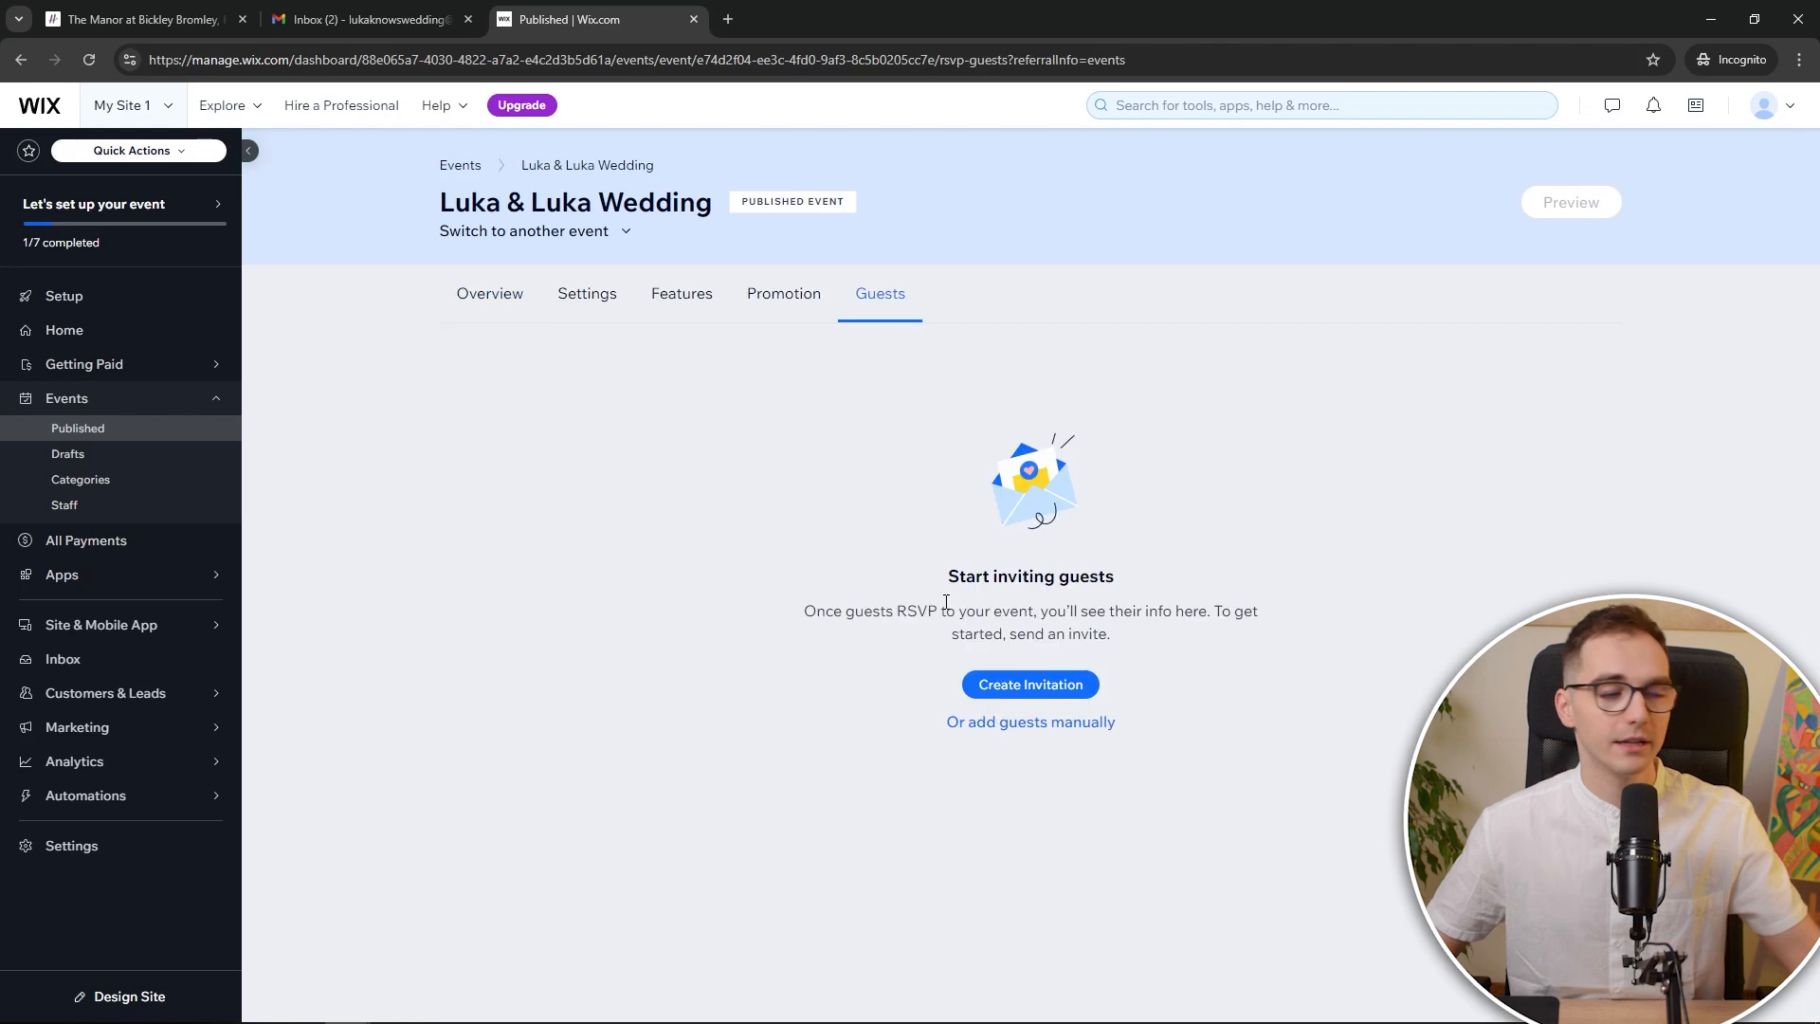
{"action": "left_click", "coordinate": [474, 294]}
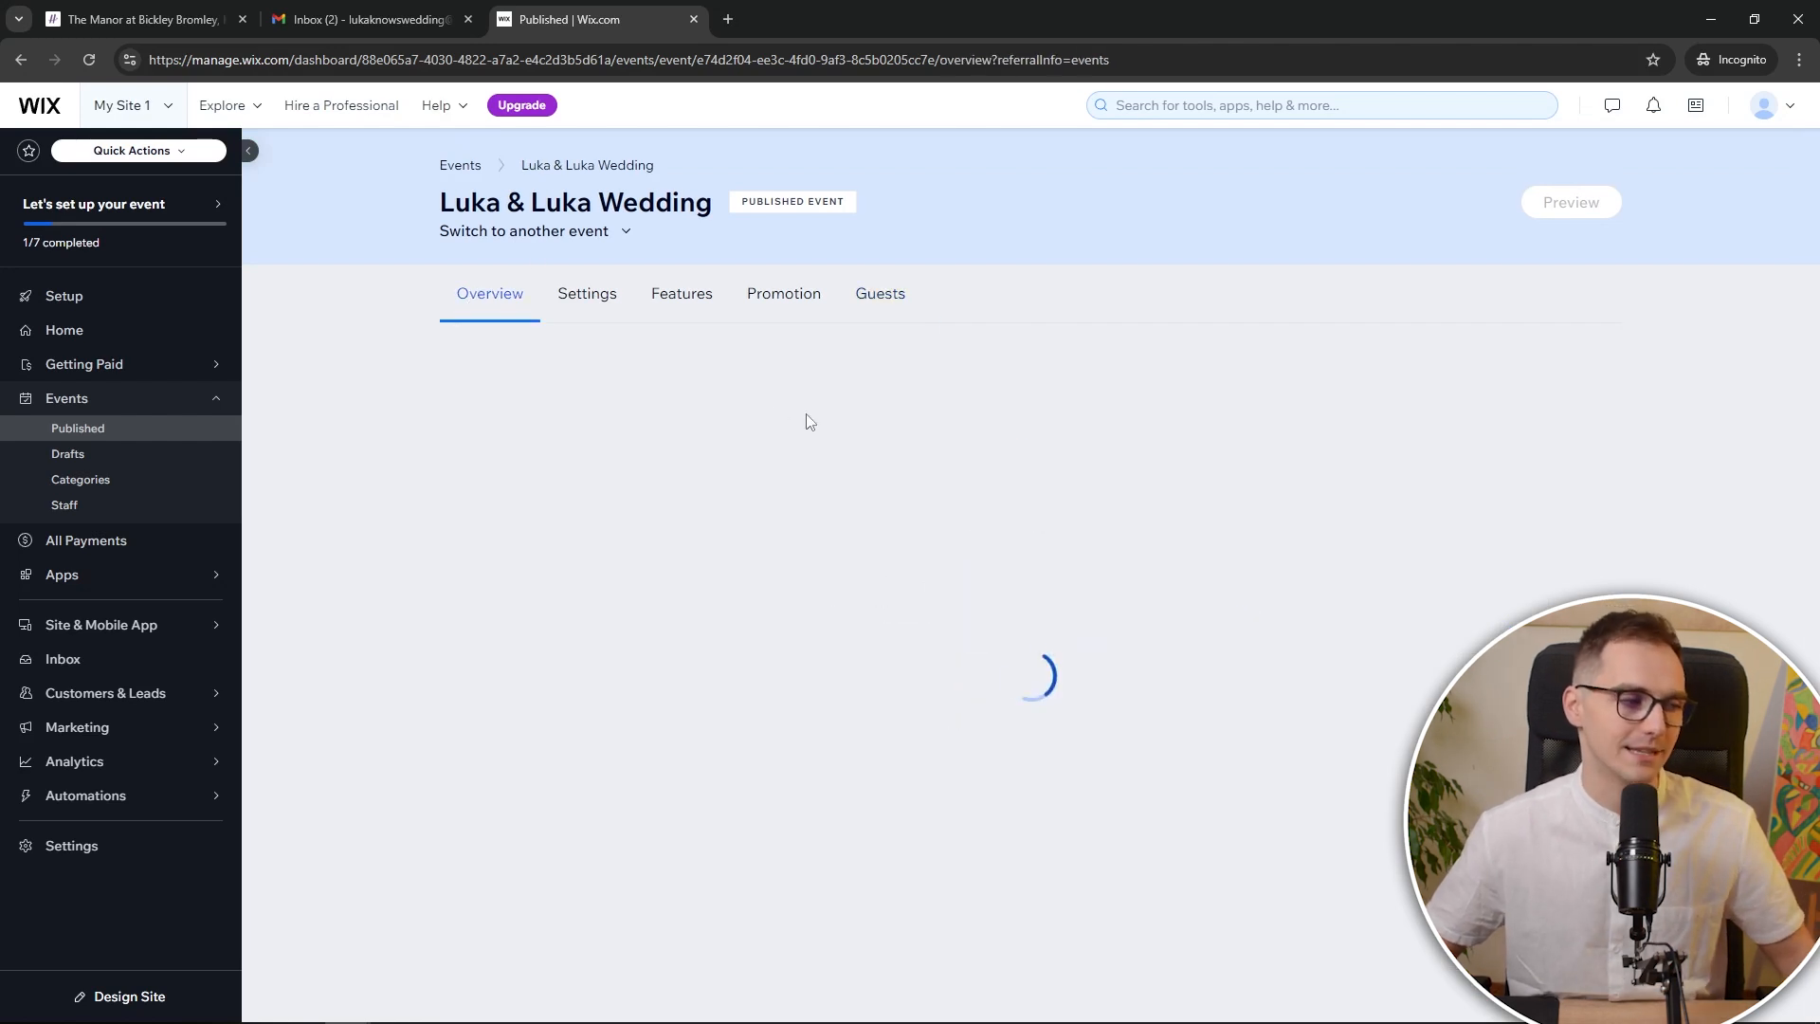
Change the event's end time to 11:50 PM and save the details
{"action": "left_click", "coordinate": [1538, 461]}
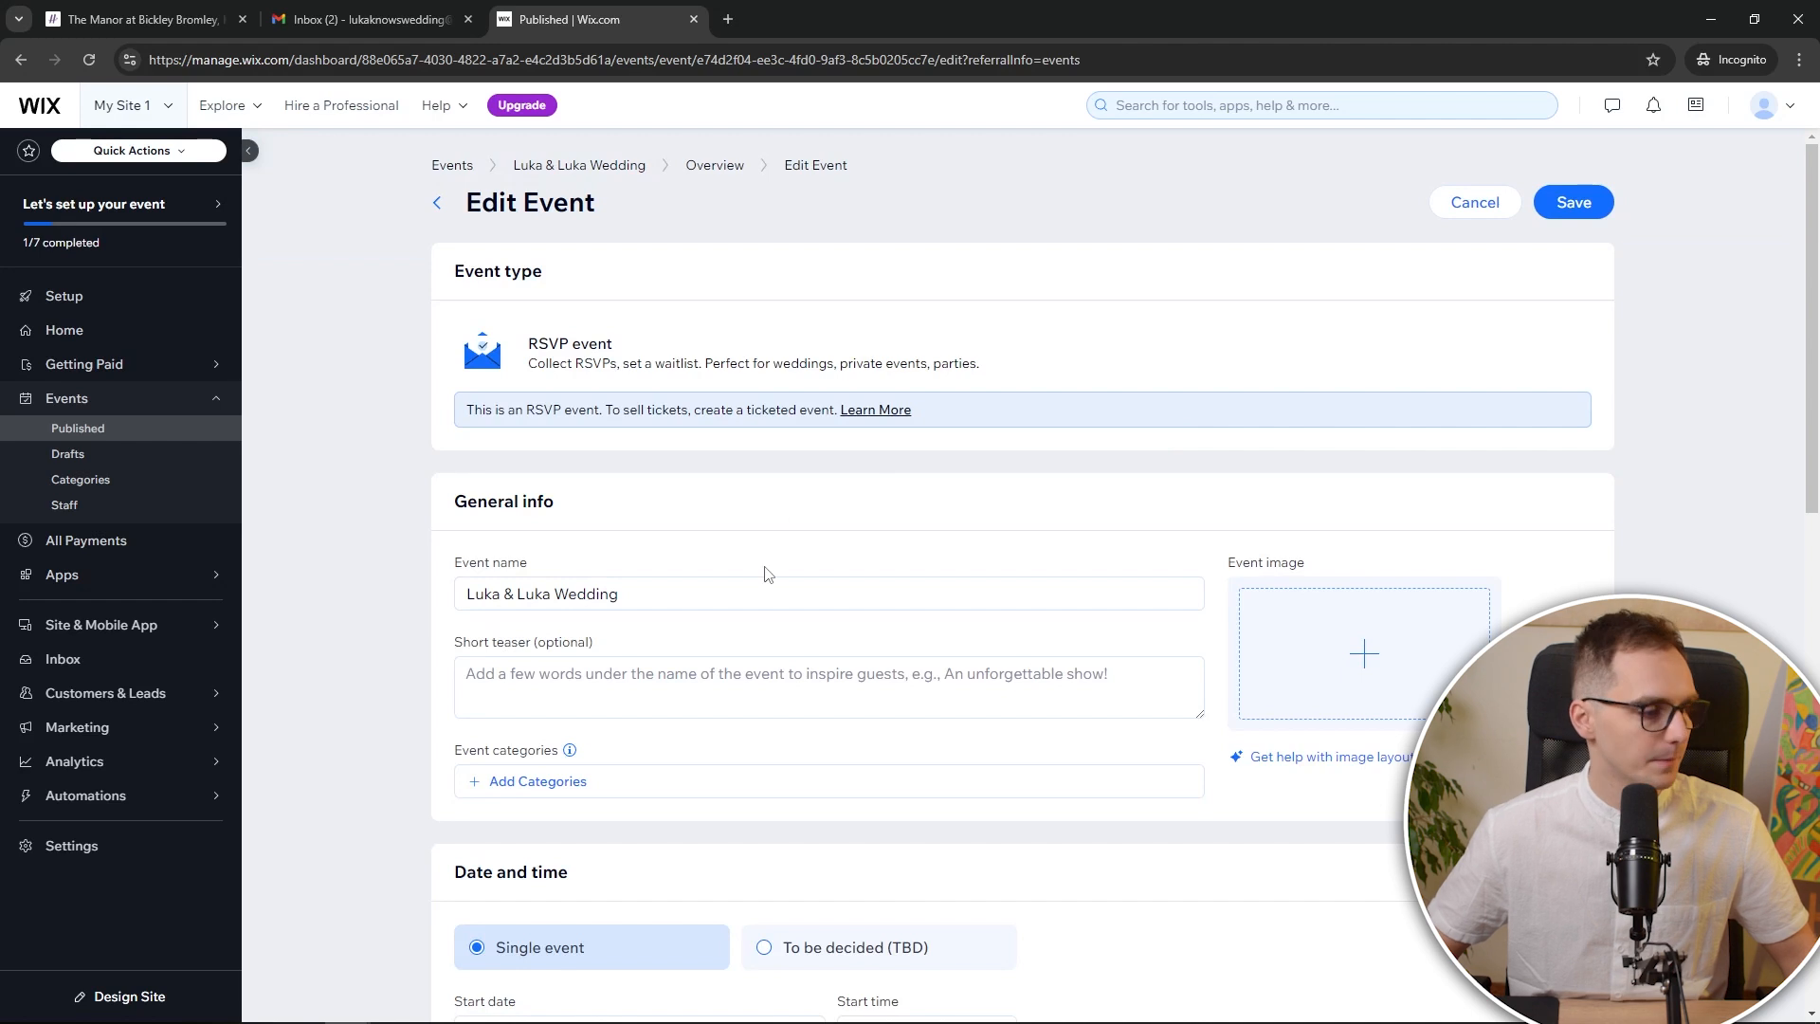
{"action": "scroll", "coordinate": [707, 496], "scroll_direction": "down", "scroll_amount": 2}
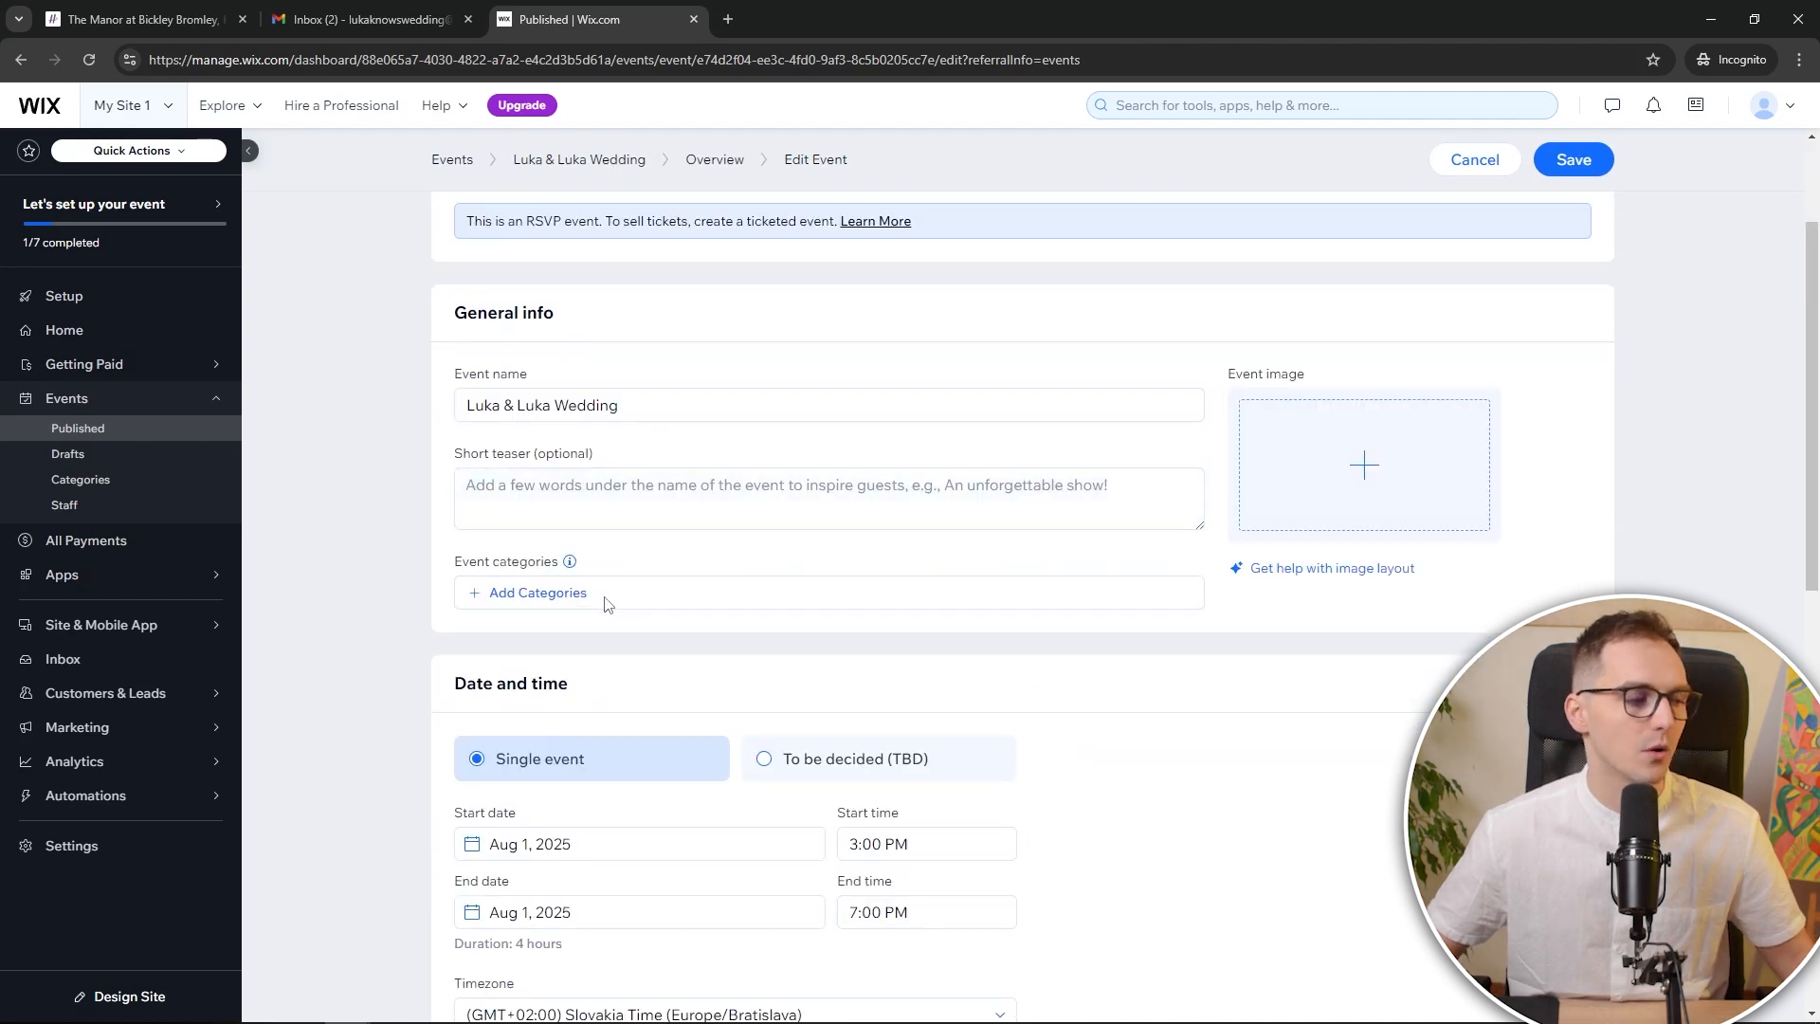
{"action": "scroll", "coordinate": [608, 604], "scroll_direction": "down", "scroll_amount": 9}
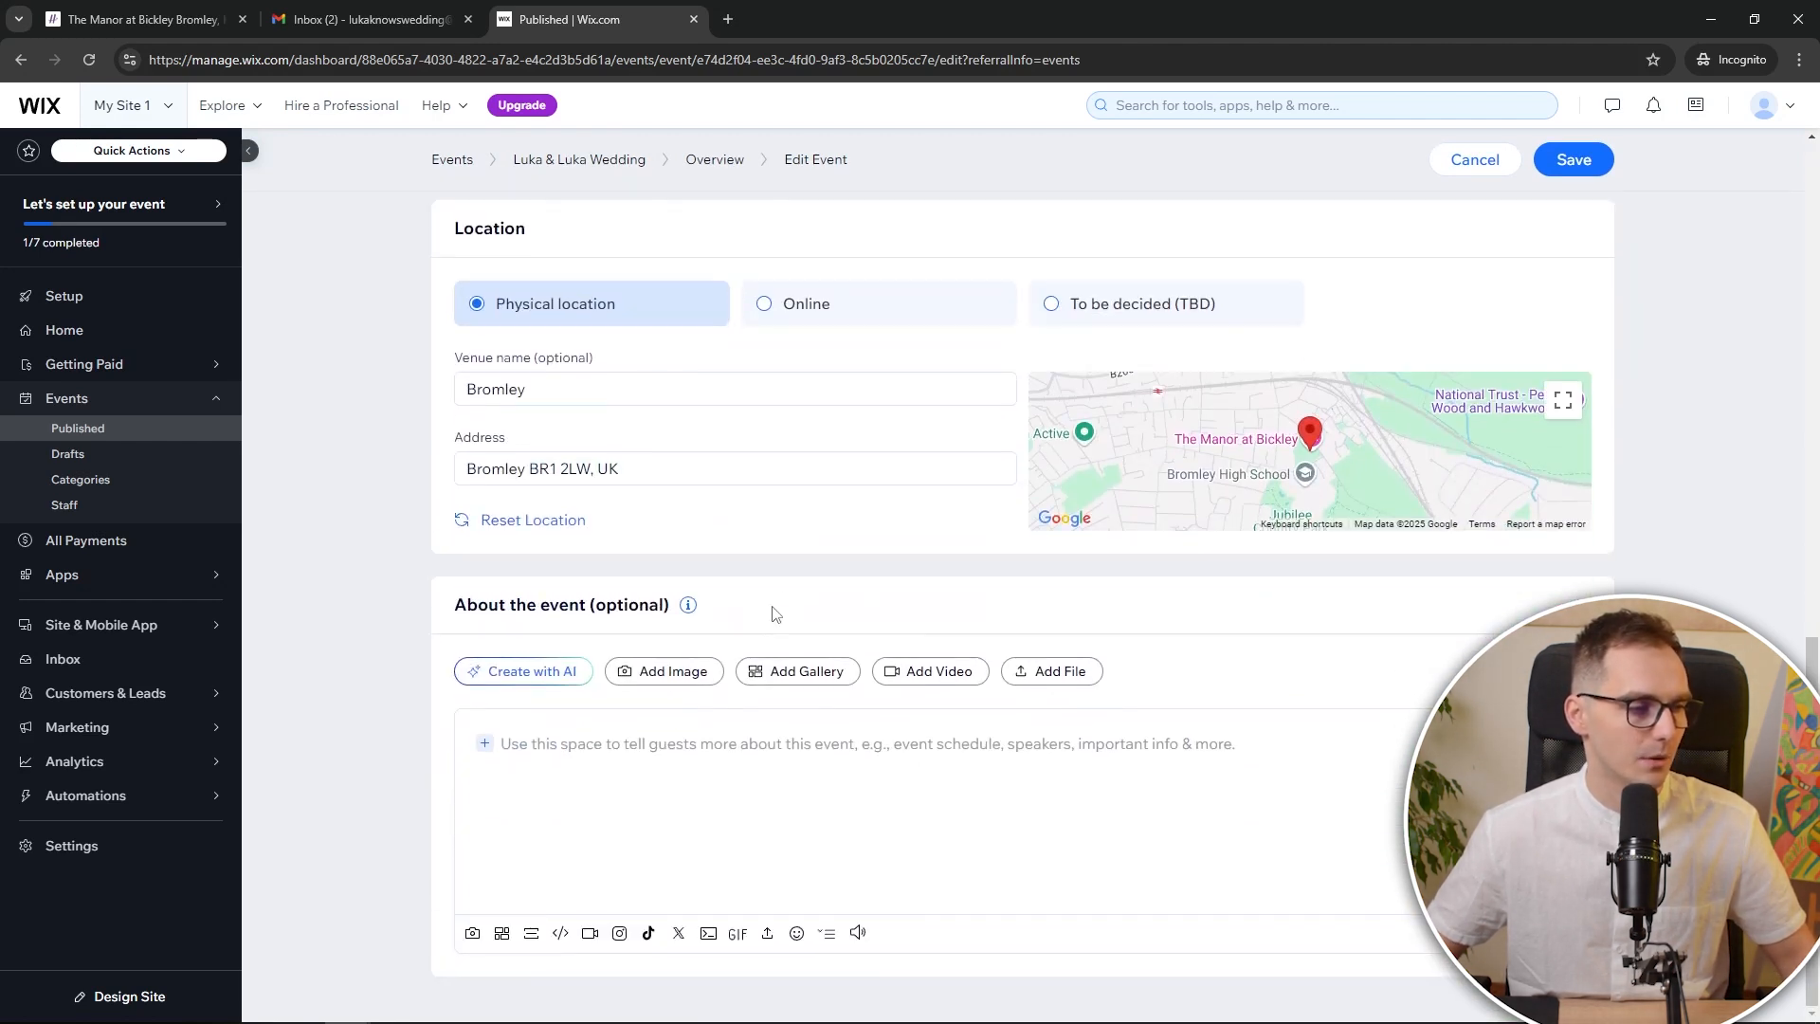
{"action": "scroll", "coordinate": [706, 742], "scroll_direction": "up", "scroll_amount": 7}
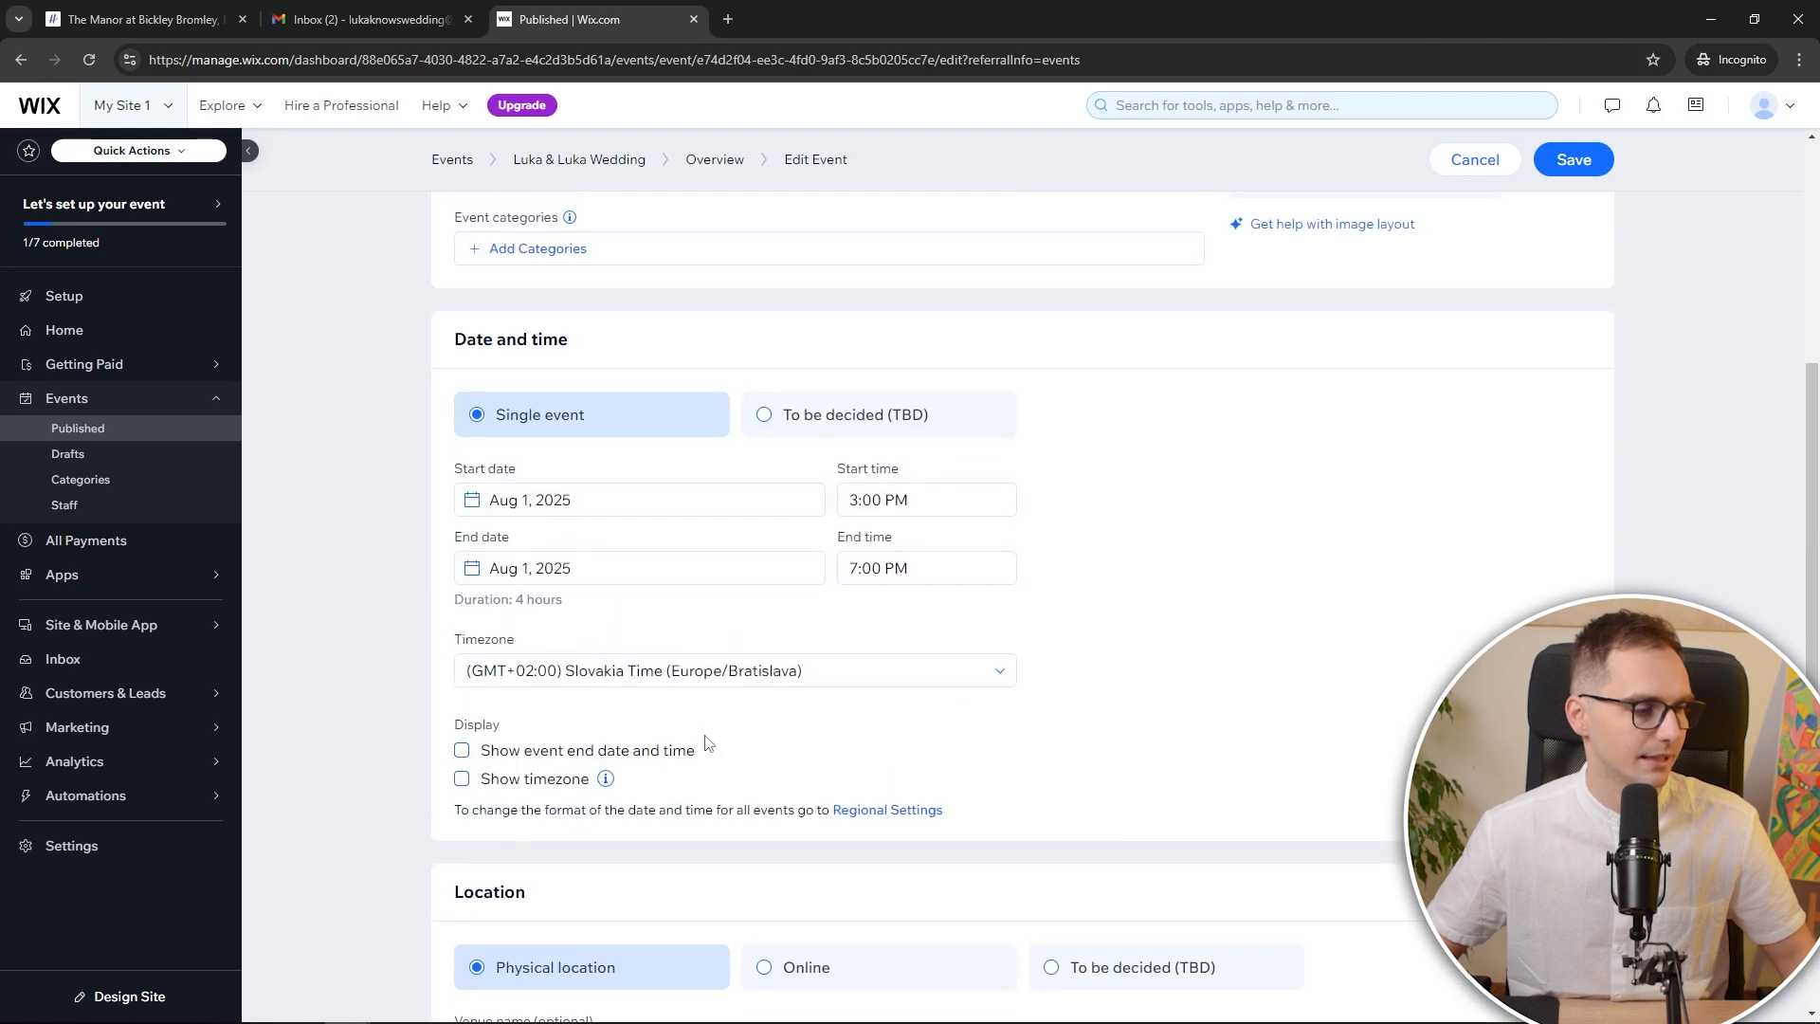
{"action": "scroll", "coordinate": [711, 710], "scroll_direction": "up", "scroll_amount": 6}
{"action": "scroll", "coordinate": [995, 469], "scroll_direction": "down", "scroll_amount": 2}
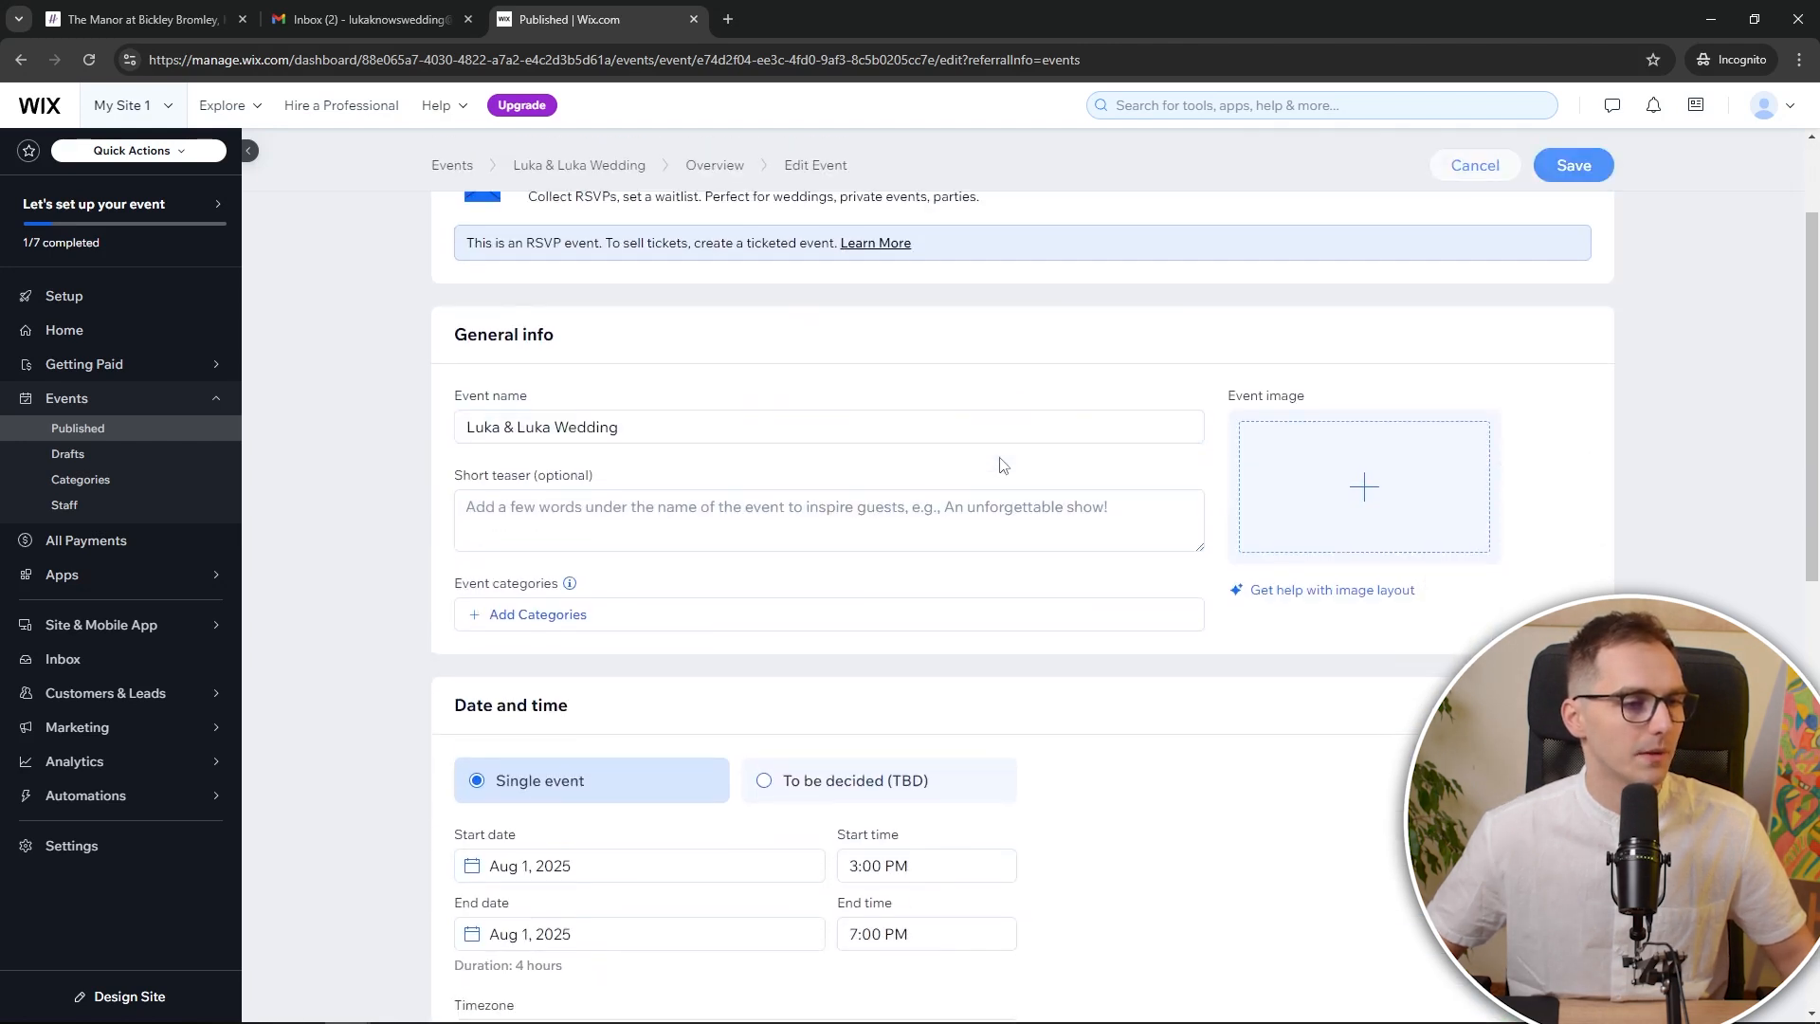
{"action": "scroll", "coordinate": [1003, 465], "scroll_direction": "up", "scroll_amount": 2}
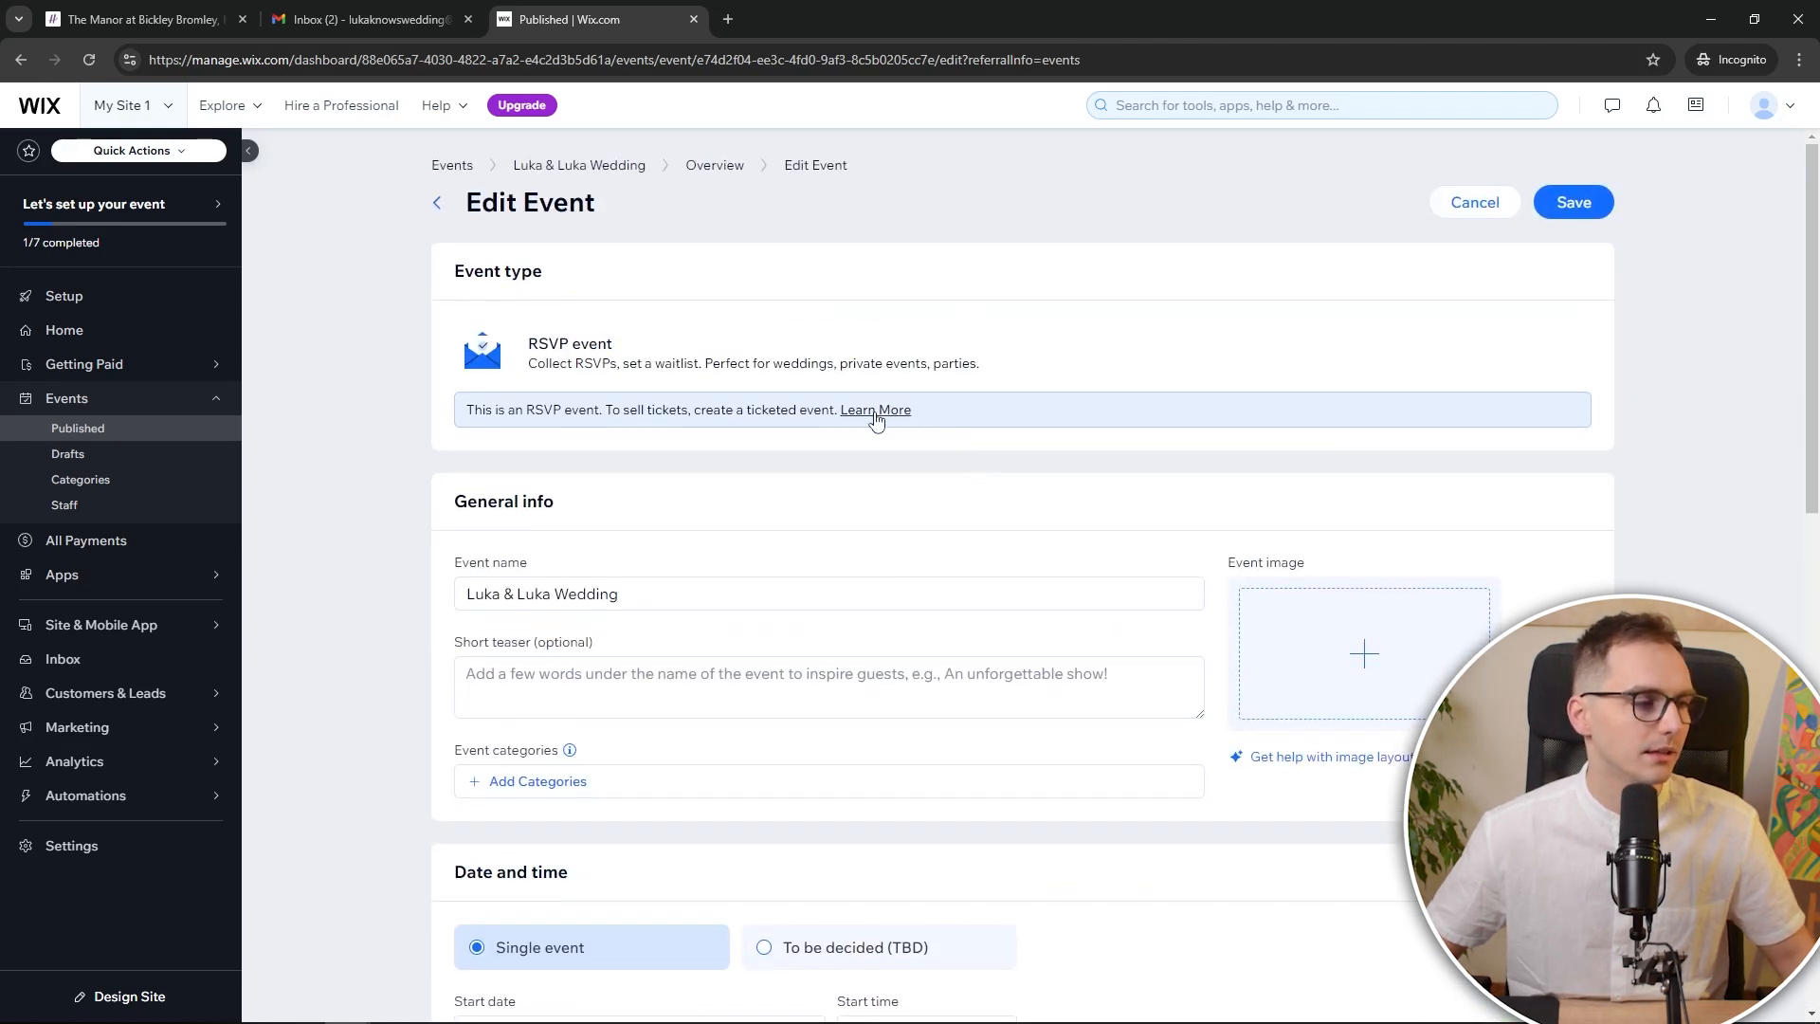
{"action": "scroll", "coordinate": [853, 495], "scroll_direction": "down", "scroll_amount": 6}
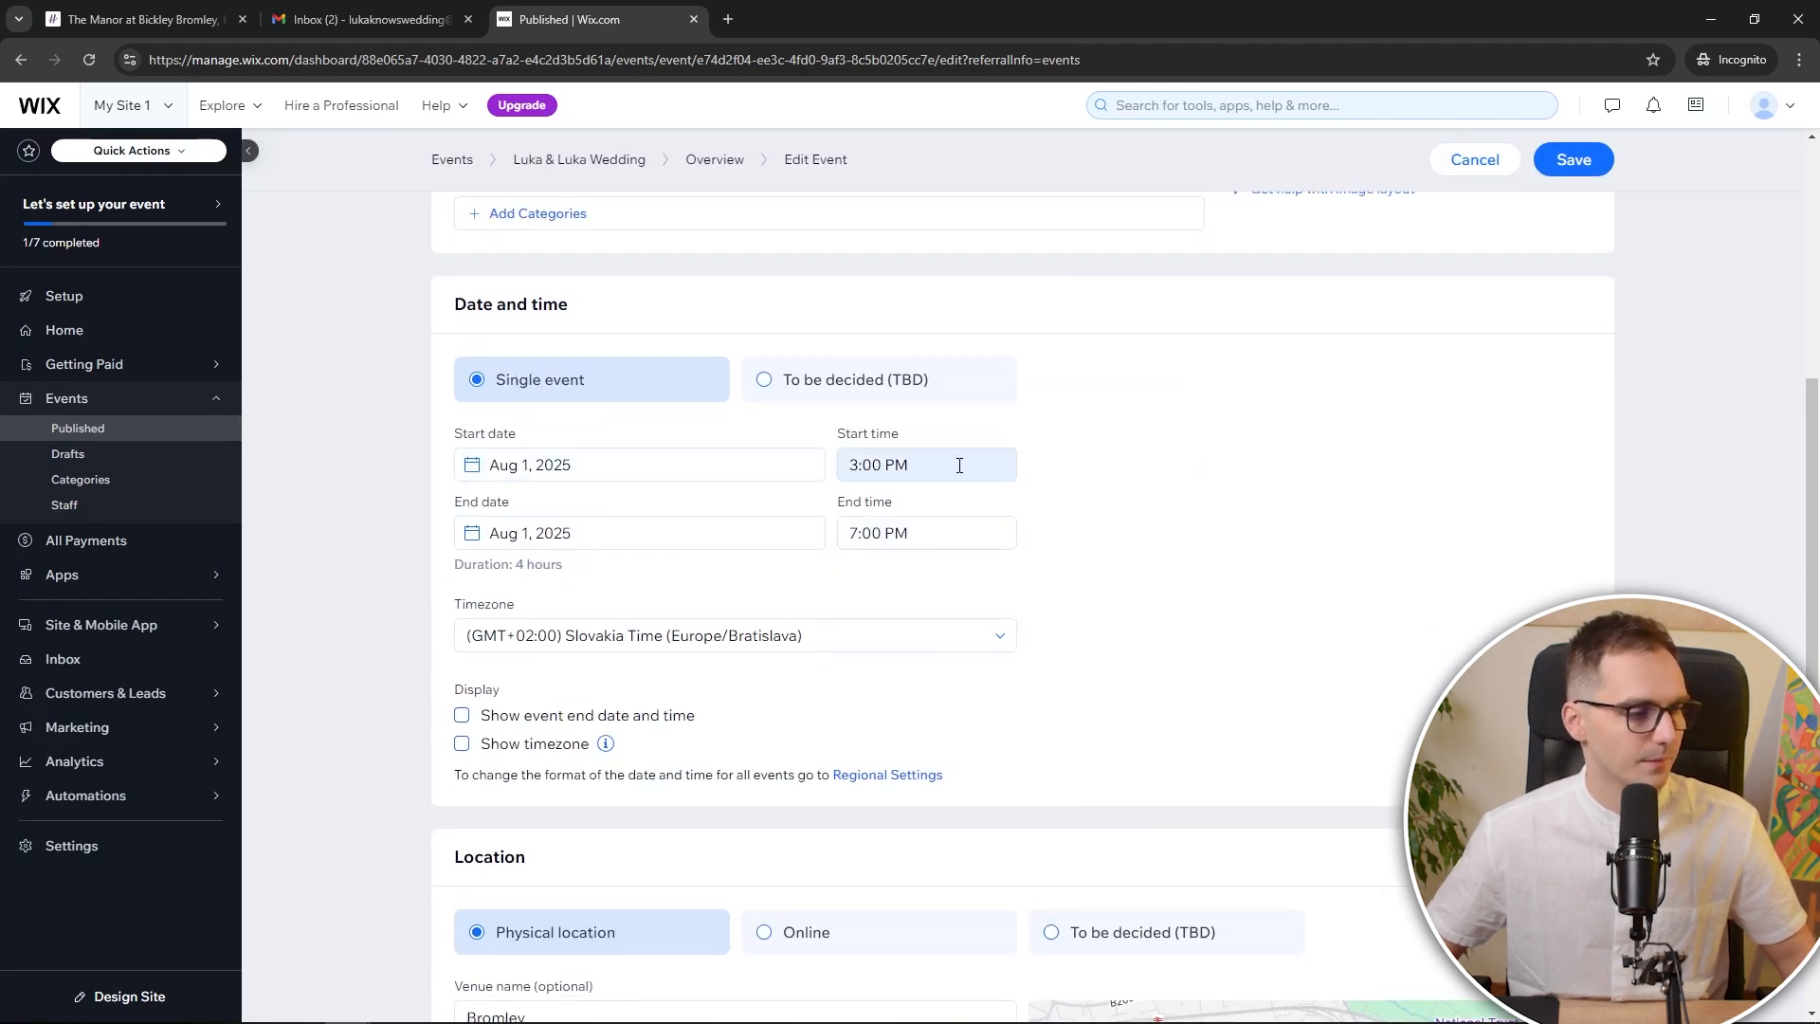
{"action": "left_click", "coordinate": [865, 533]}
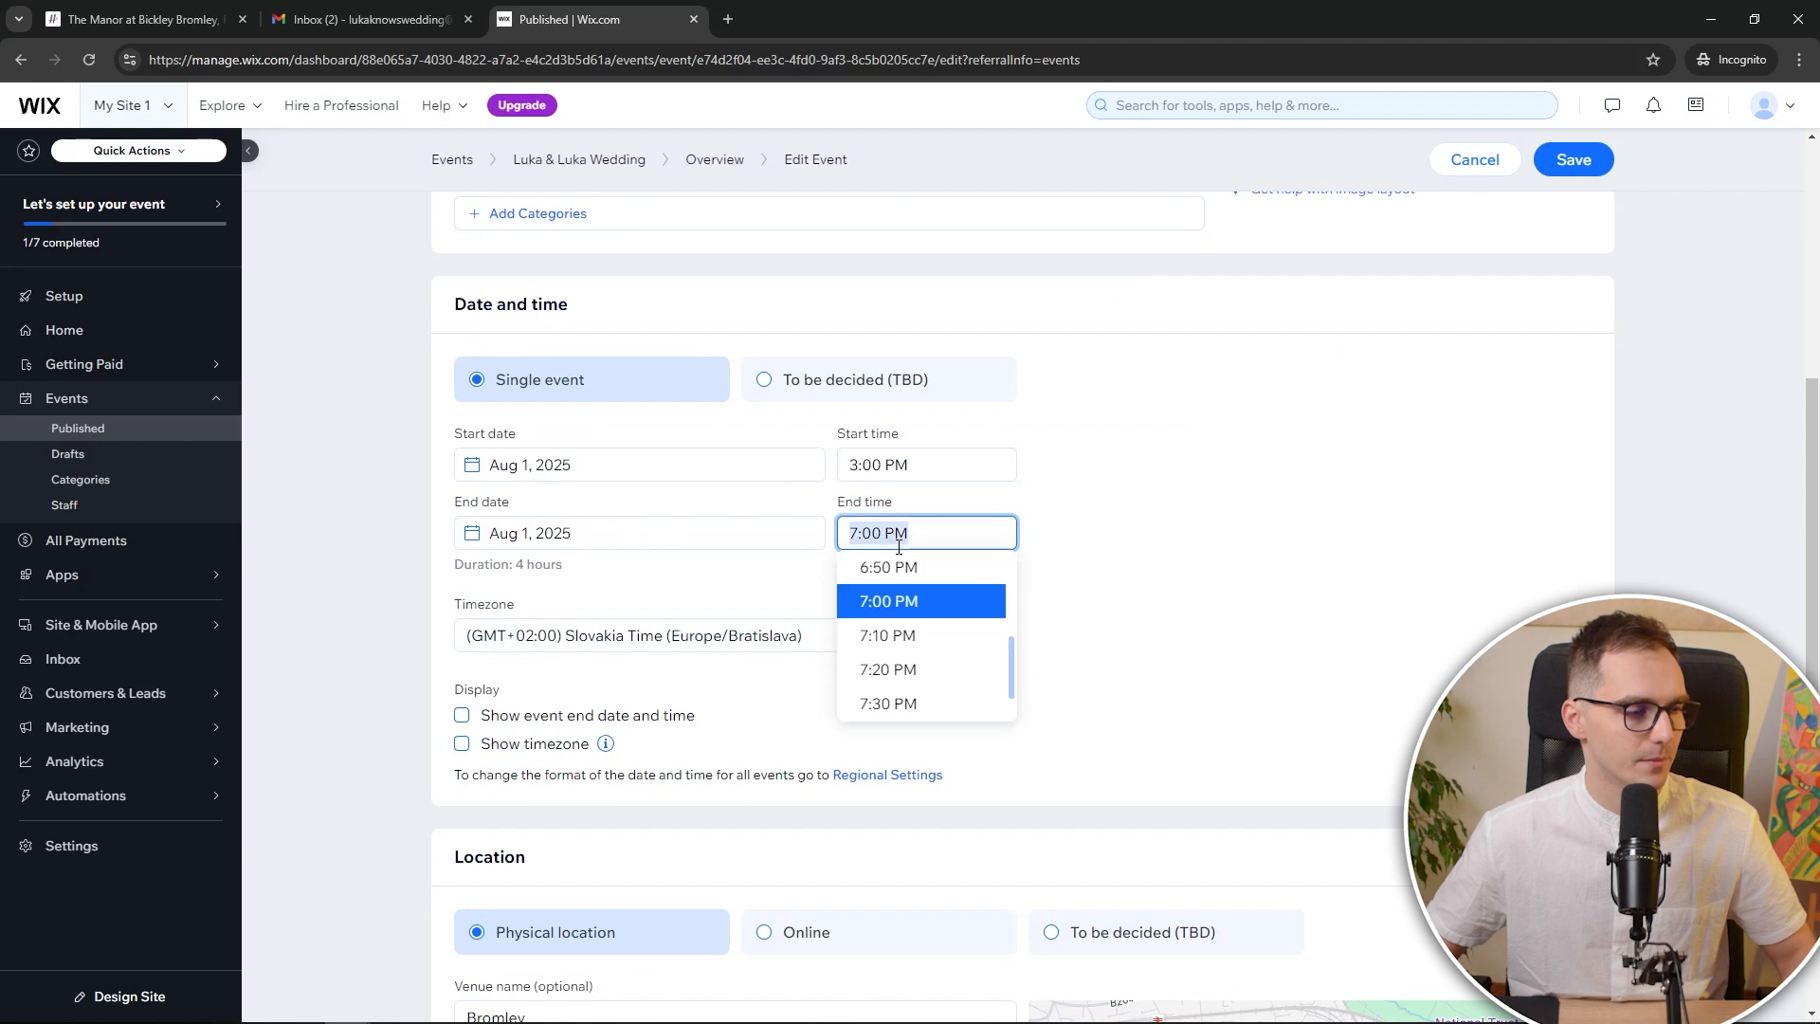
{"action": "scroll", "coordinate": [910, 673], "scroll_direction": "down", "scroll_amount": 6}
{"action": "scroll", "coordinate": [914, 690], "scroll_direction": "down", "scroll_amount": 4}
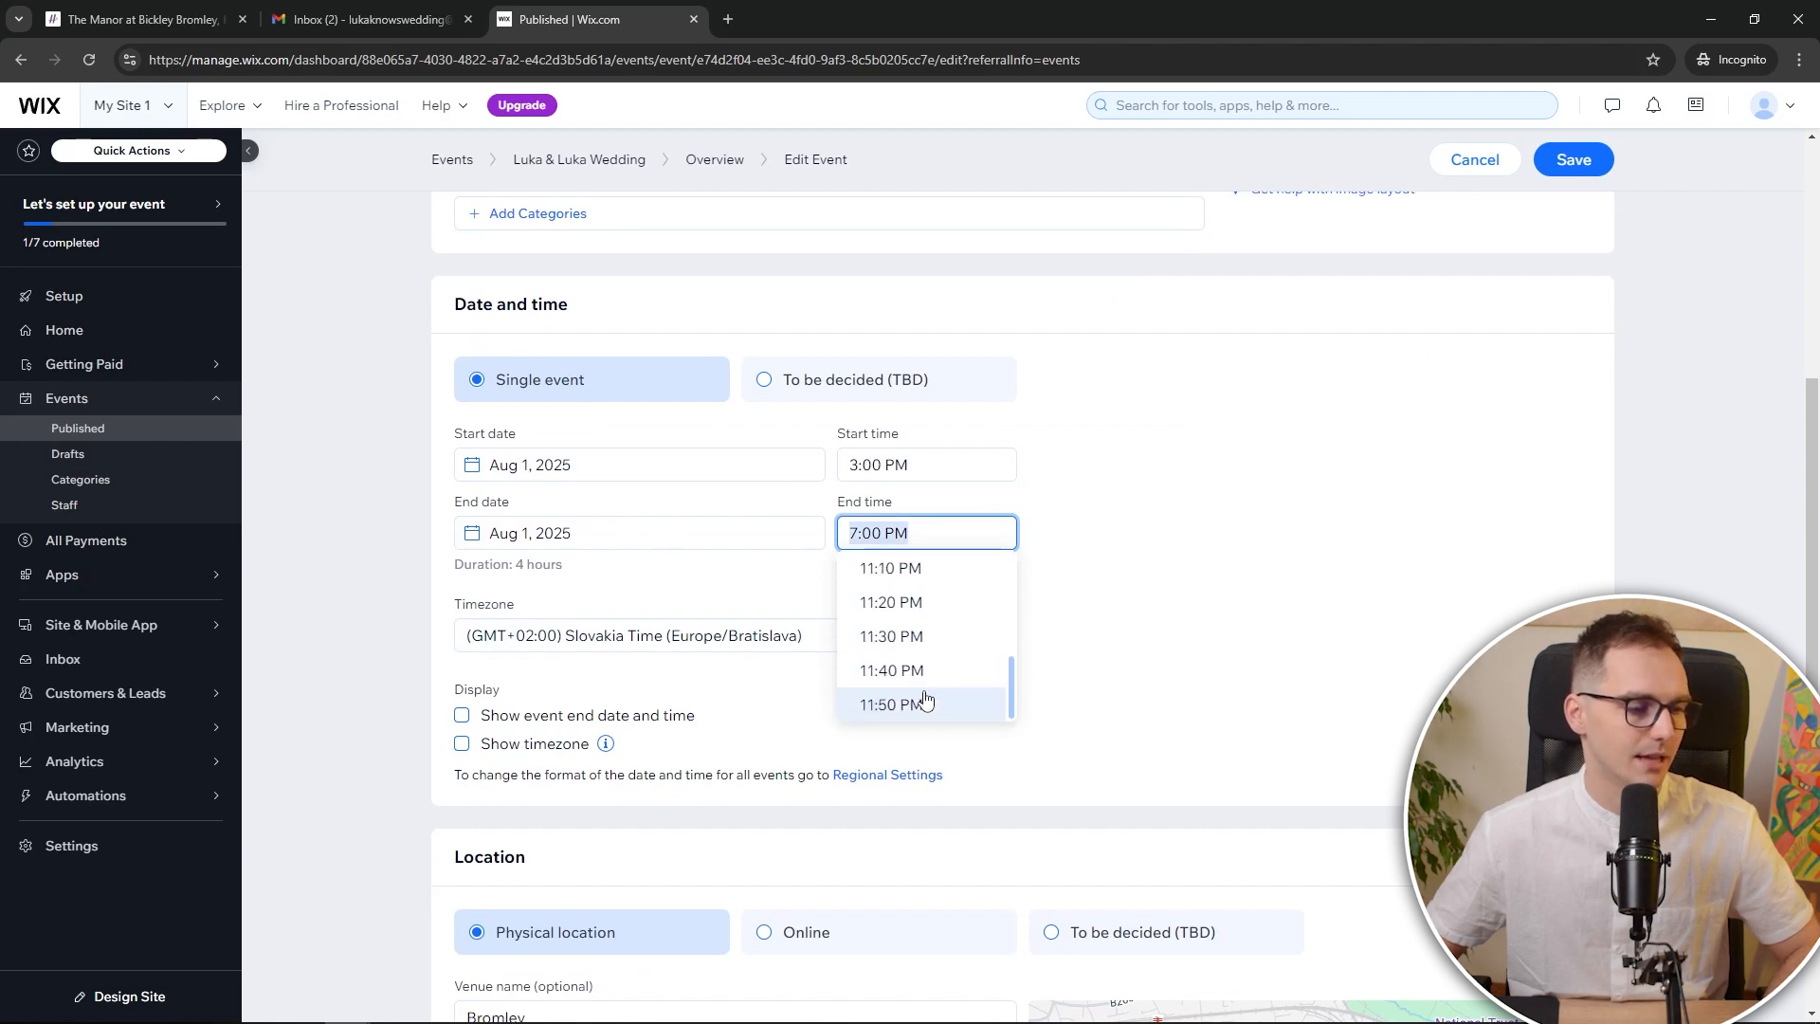
{"action": "left_click", "coordinate": [925, 706]}
{"action": "scroll", "coordinate": [834, 682], "scroll_direction": "down", "scroll_amount": 6}
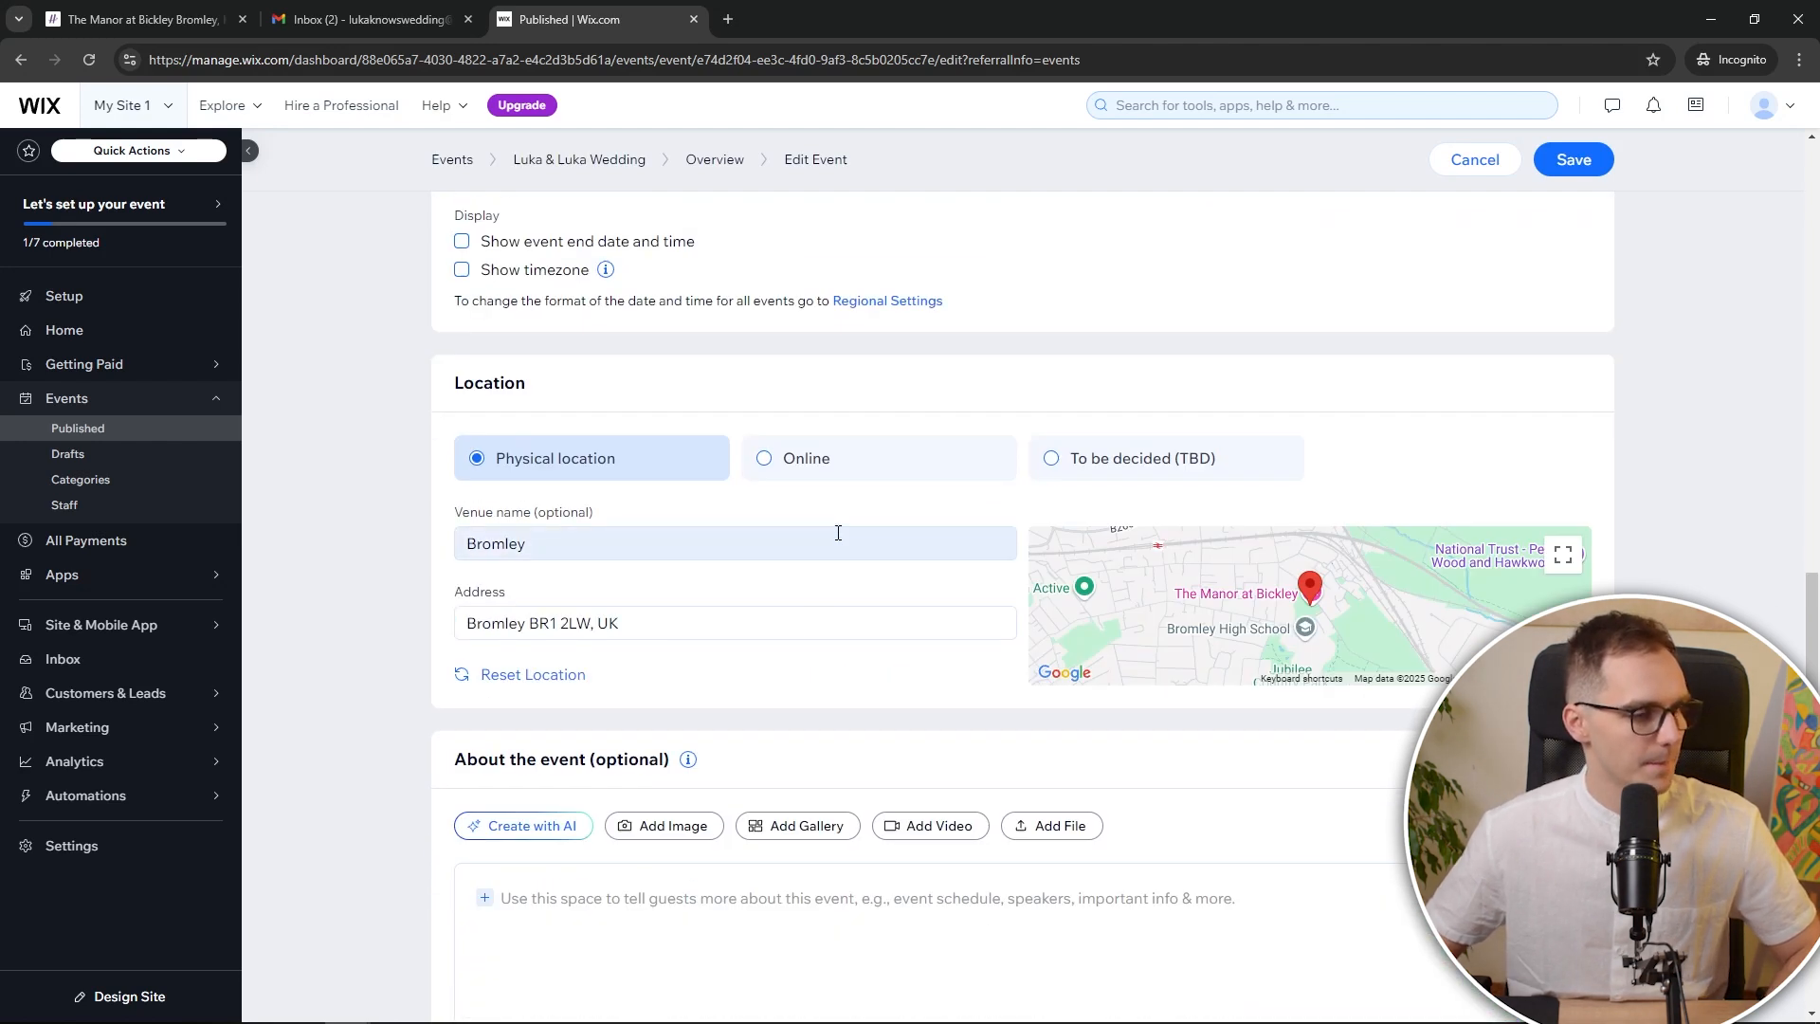
{"action": "left_click", "coordinate": [1567, 171]}
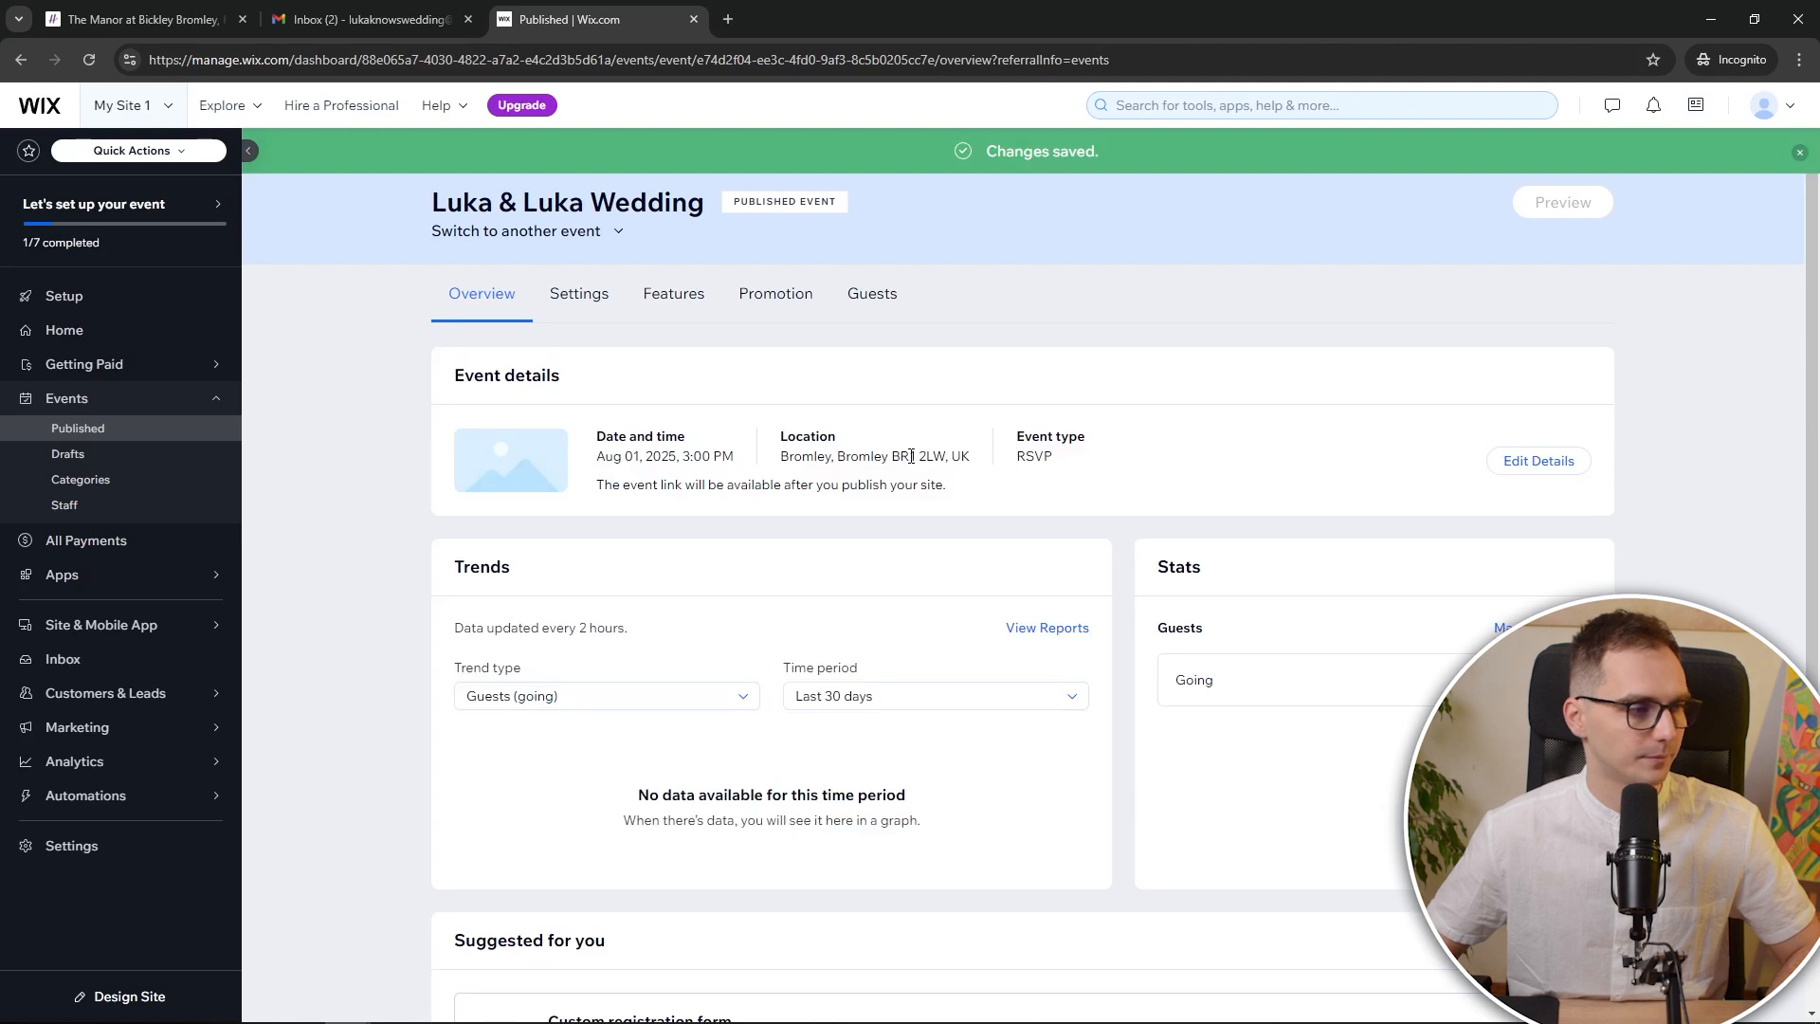
{"action": "scroll", "coordinate": [666, 597], "scroll_direction": "down", "scroll_amount": 5}
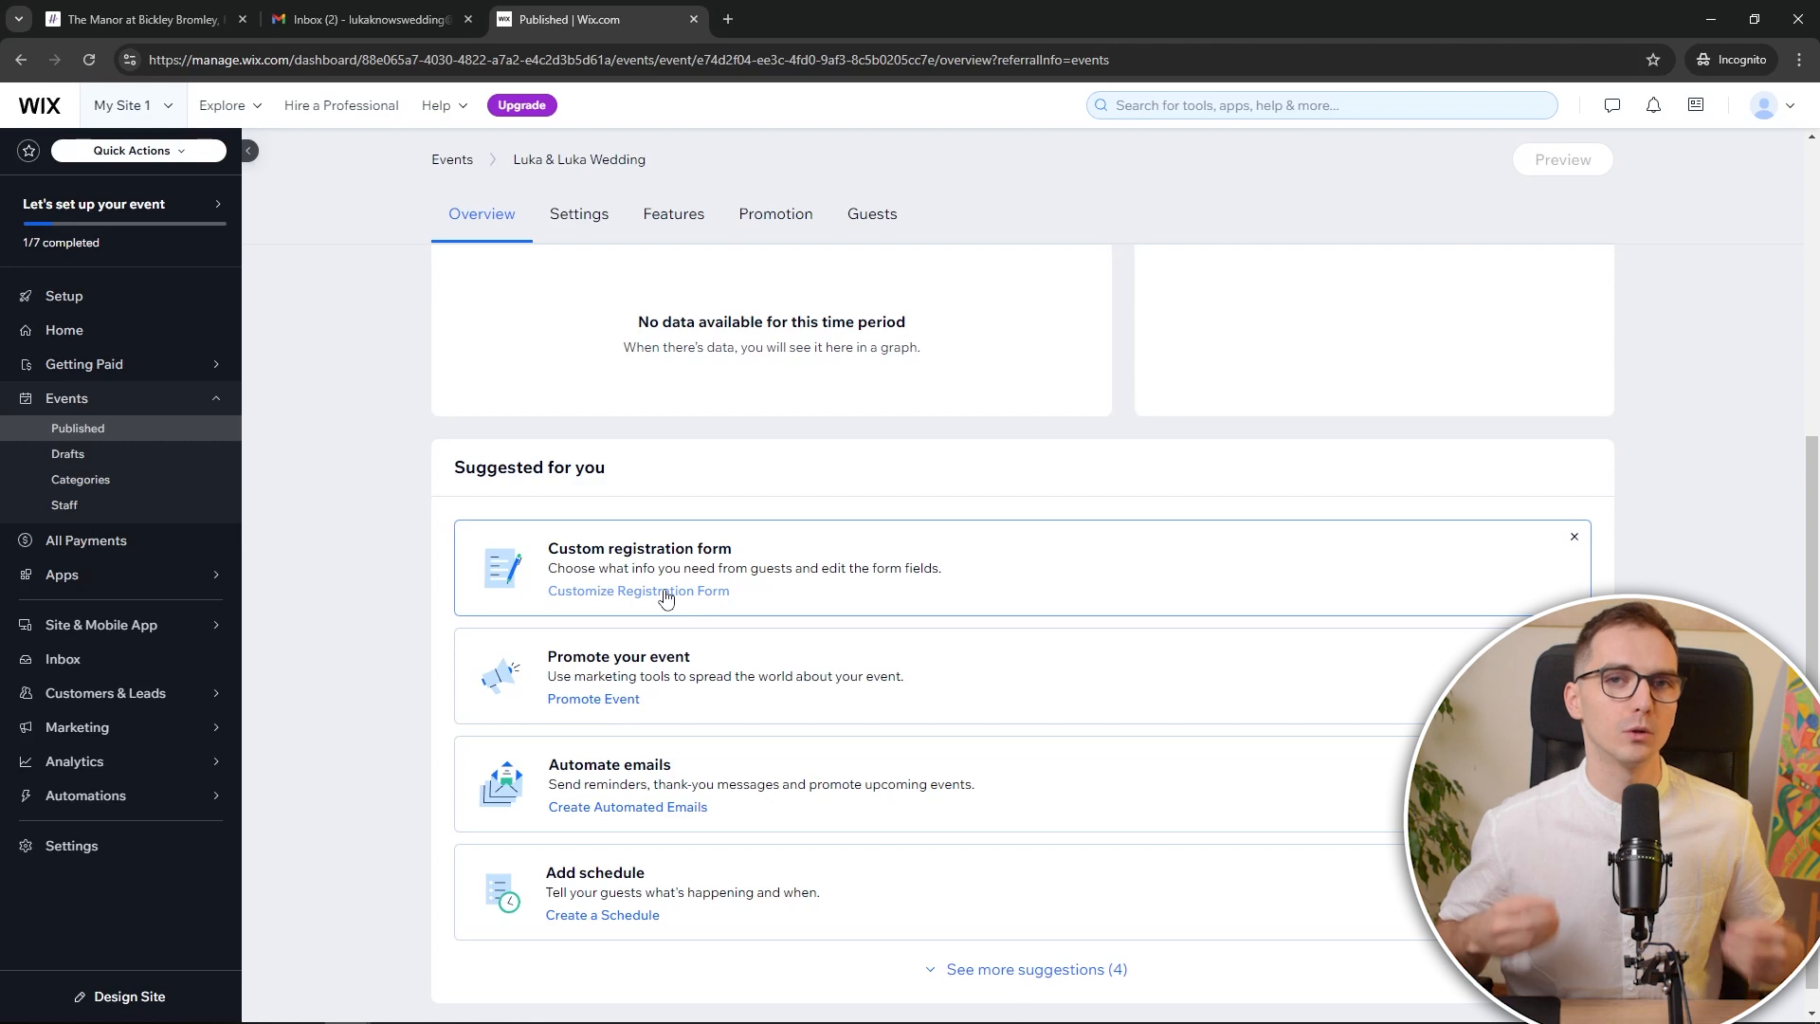
Allow guests to RSVP No and add a custom question titled 'Food Options'
{"action": "left_click", "coordinate": [666, 592]}
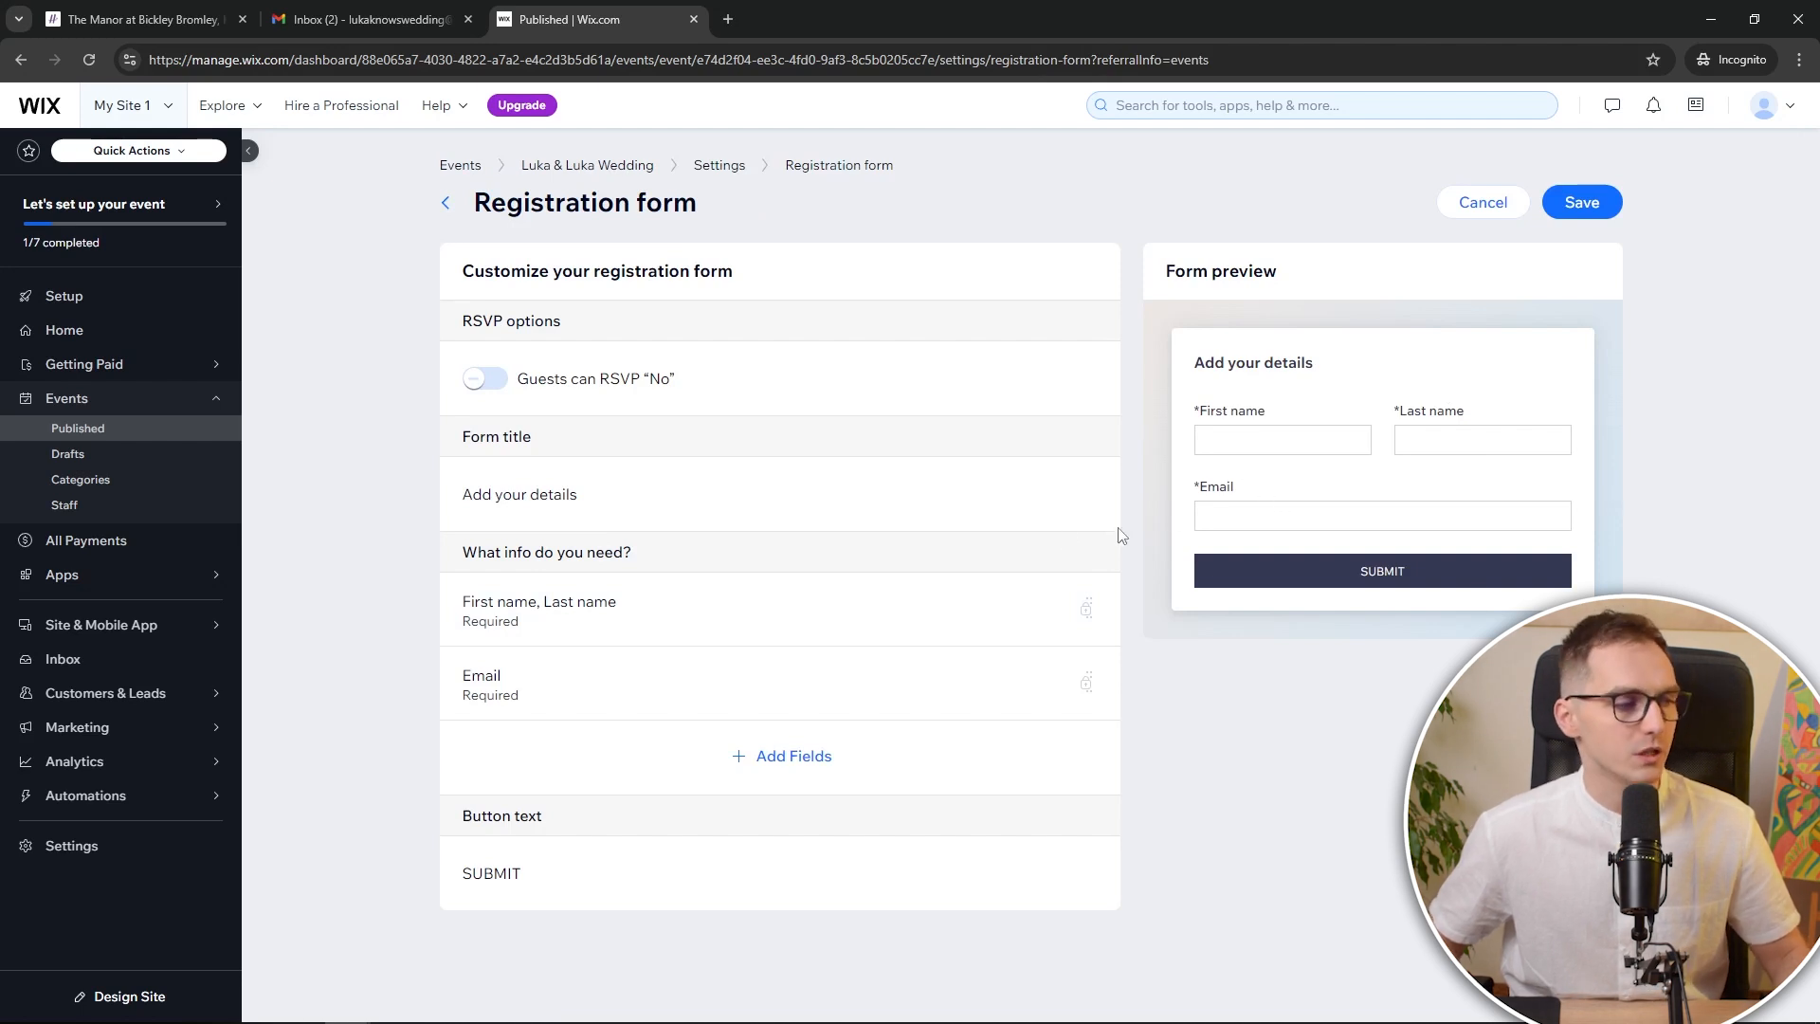
{"action": "left_click", "coordinate": [479, 381]}
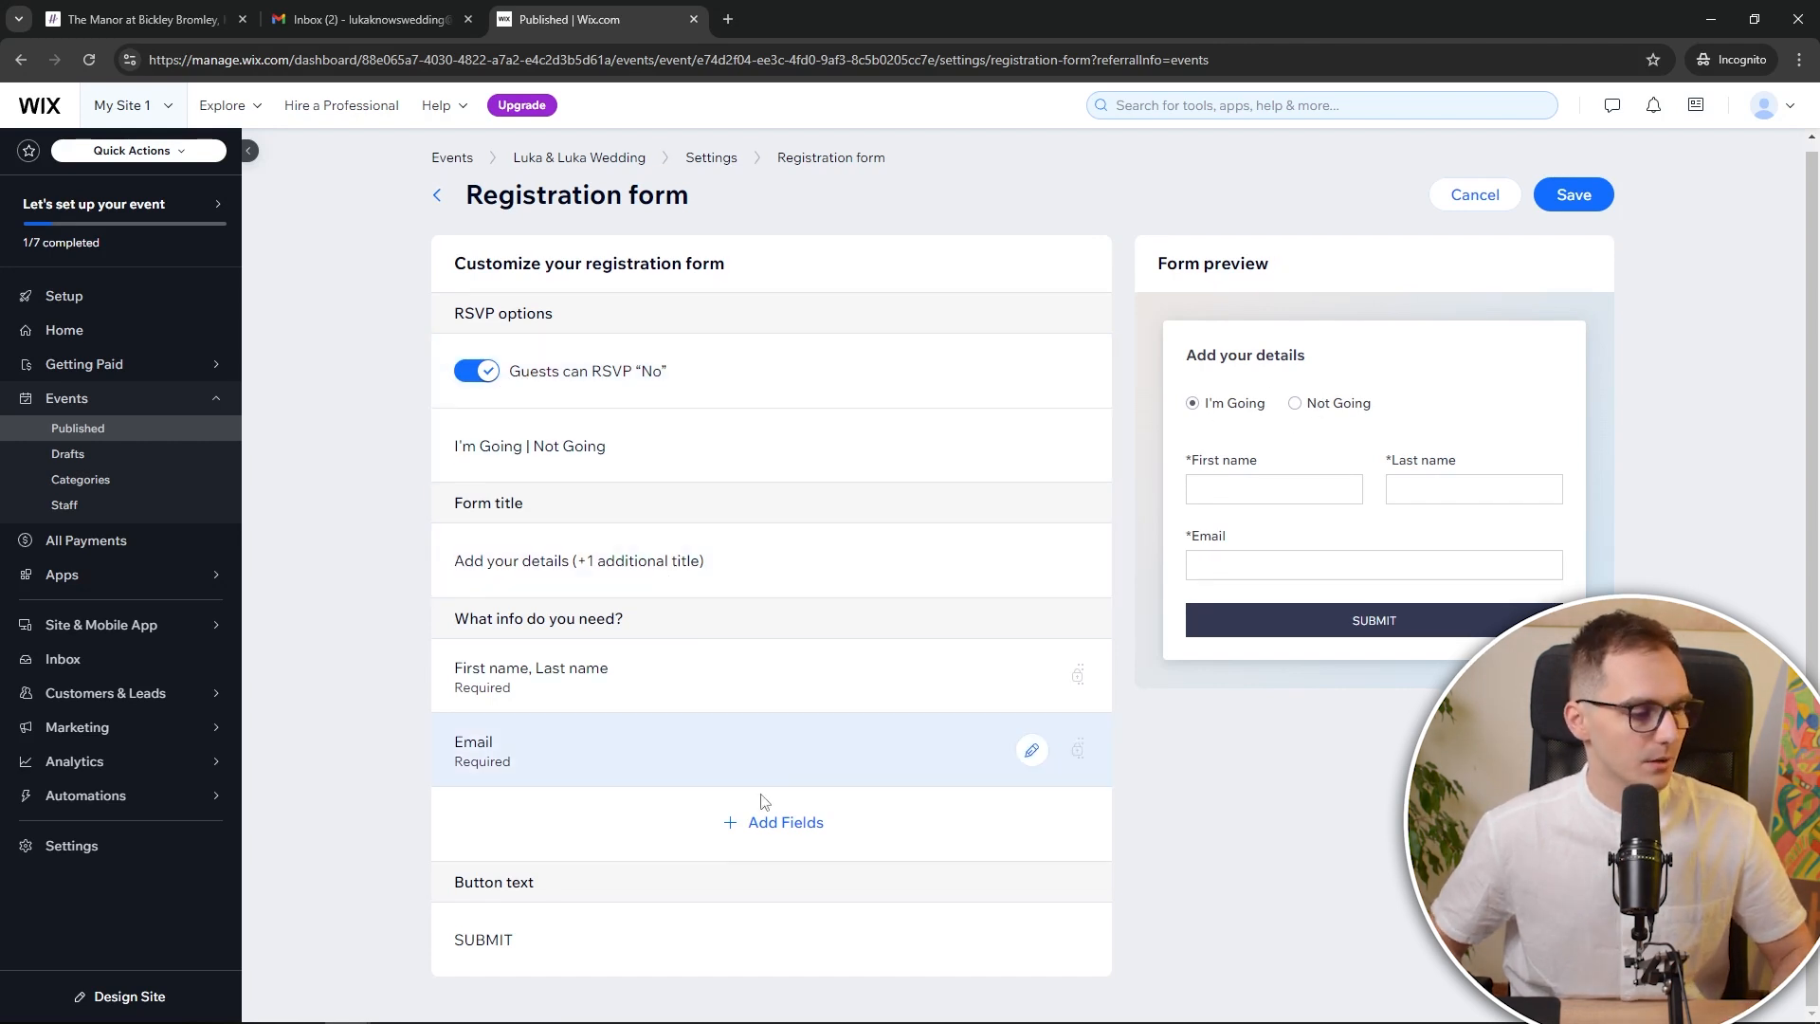
{"action": "left_click", "coordinate": [763, 827]}
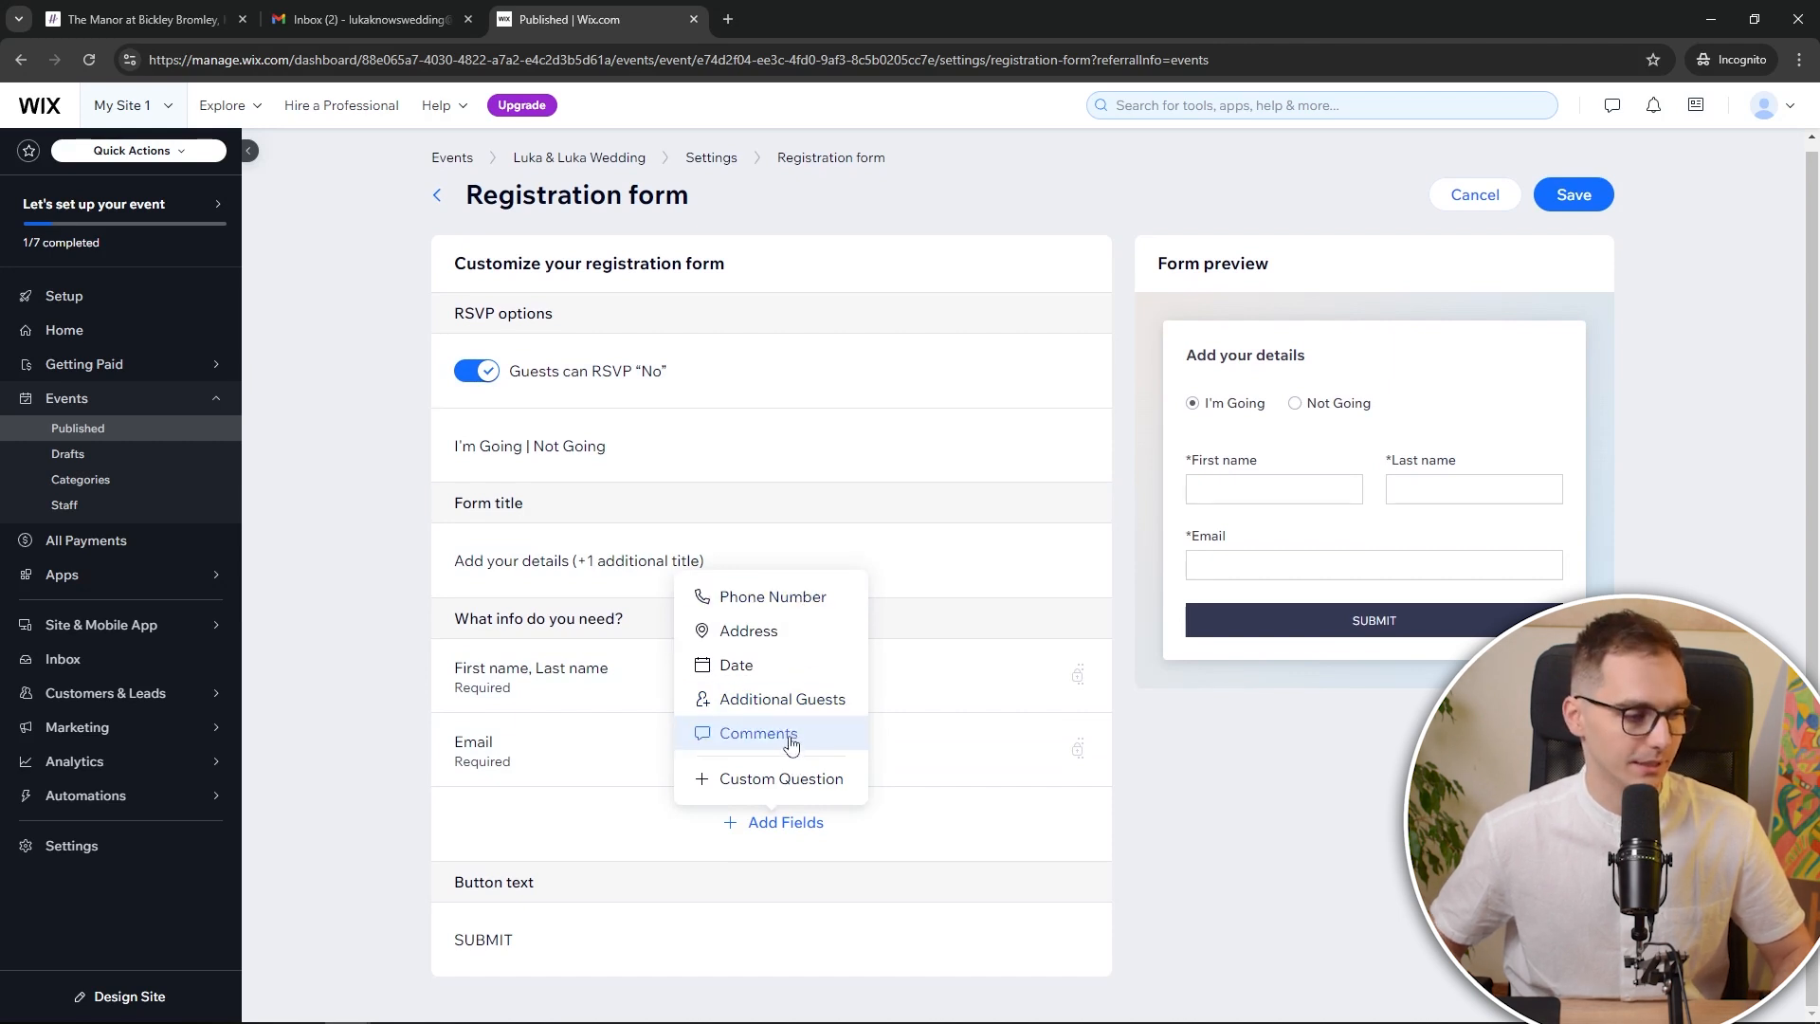
{"action": "left_click", "coordinate": [782, 779]}
{"action": "scroll", "coordinate": [695, 759], "scroll_direction": "down", "scroll_amount": 2}
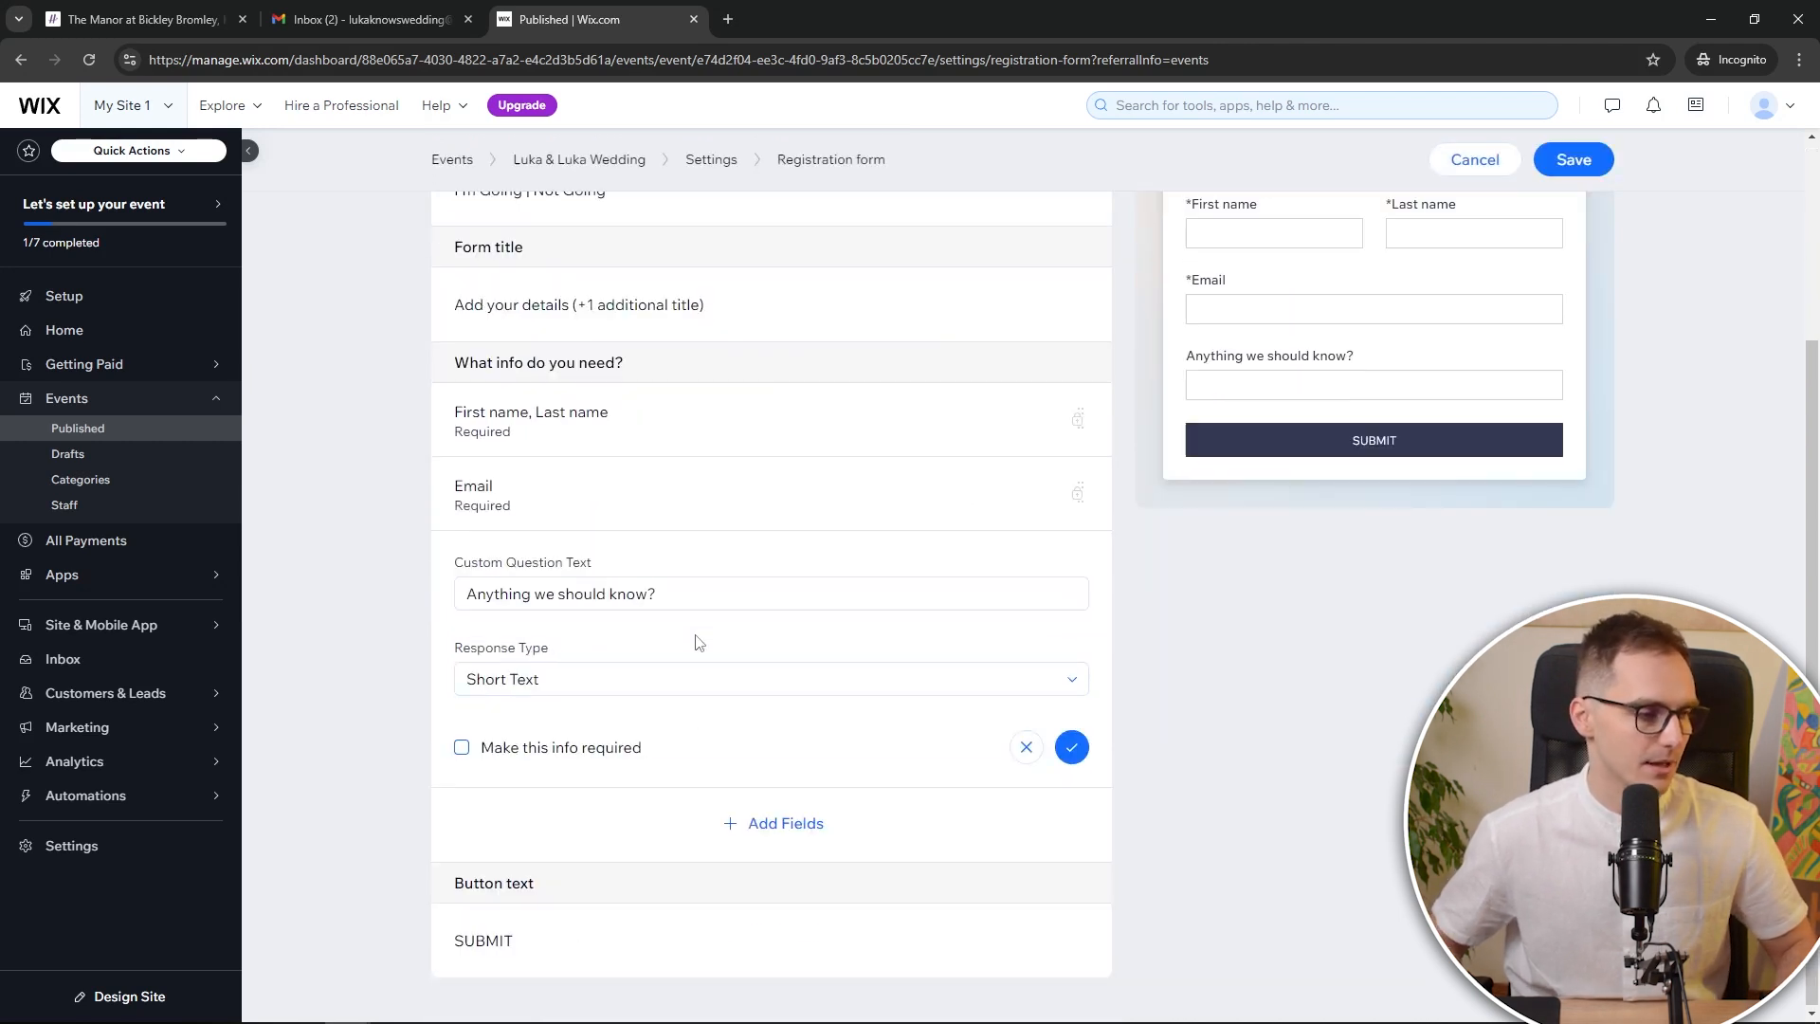
{"action": "left_click", "coordinate": [706, 584]}
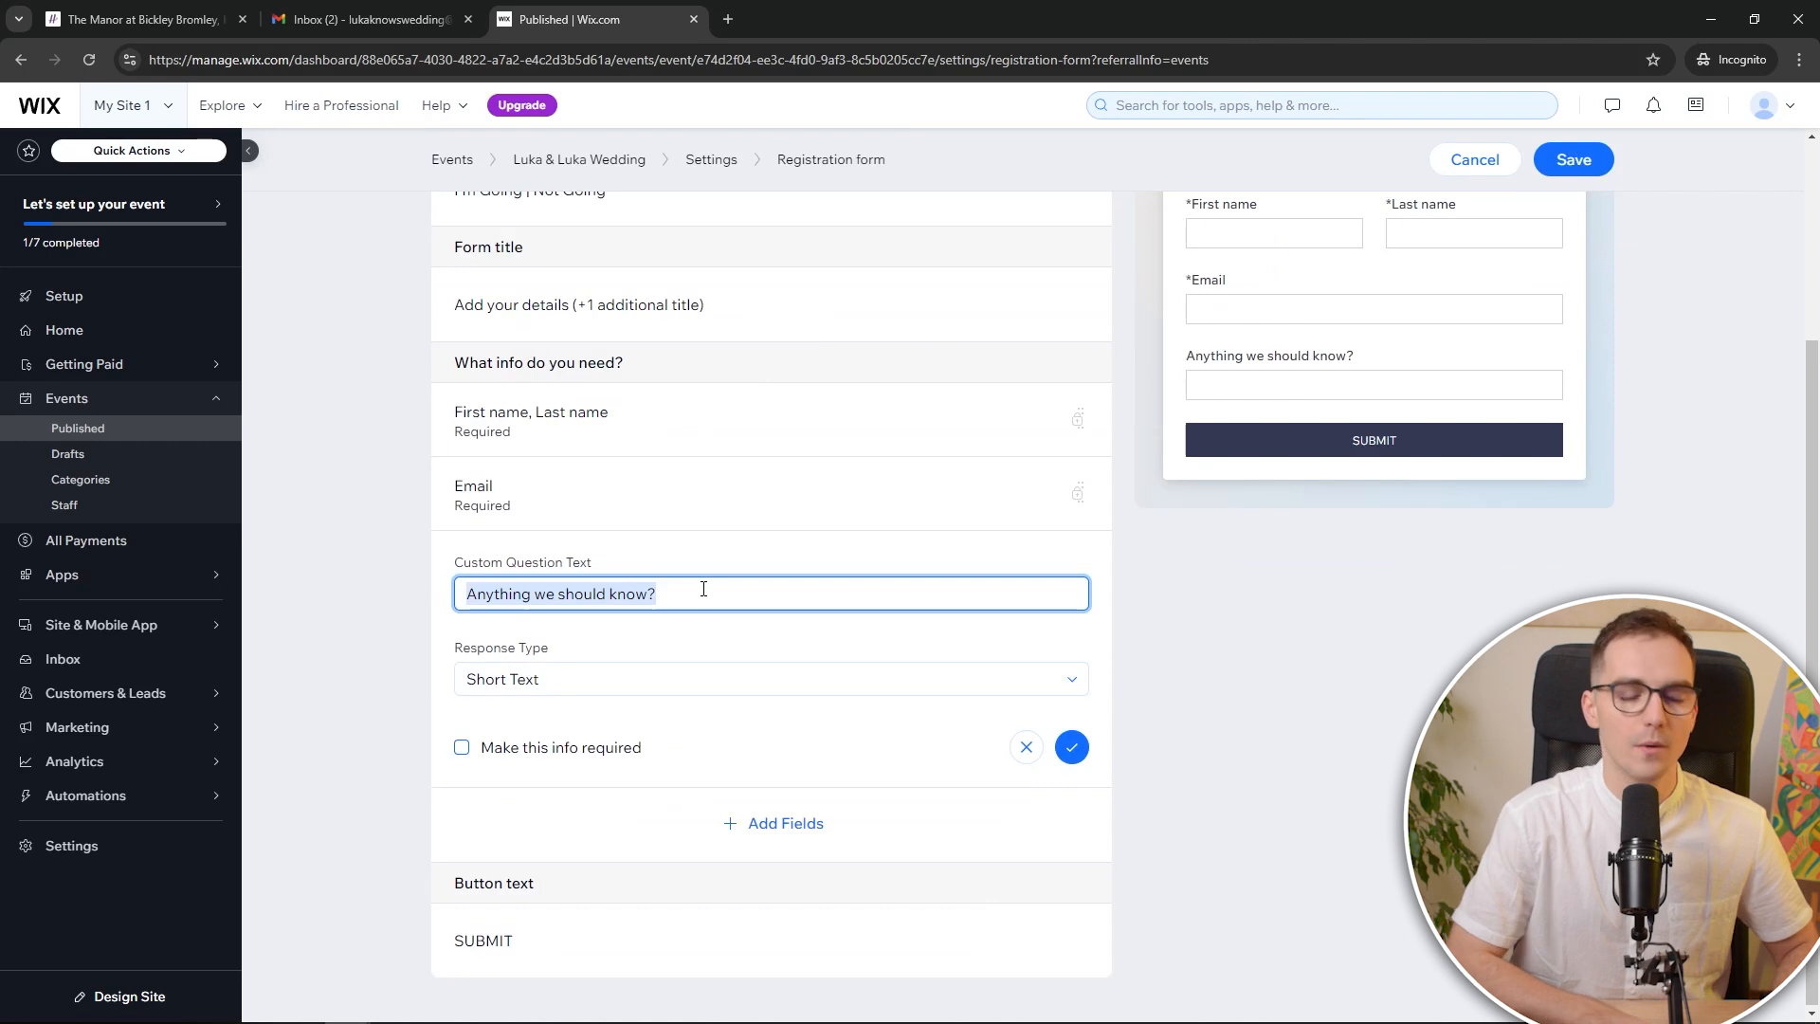
{"action": "type", "text": "Food O"}
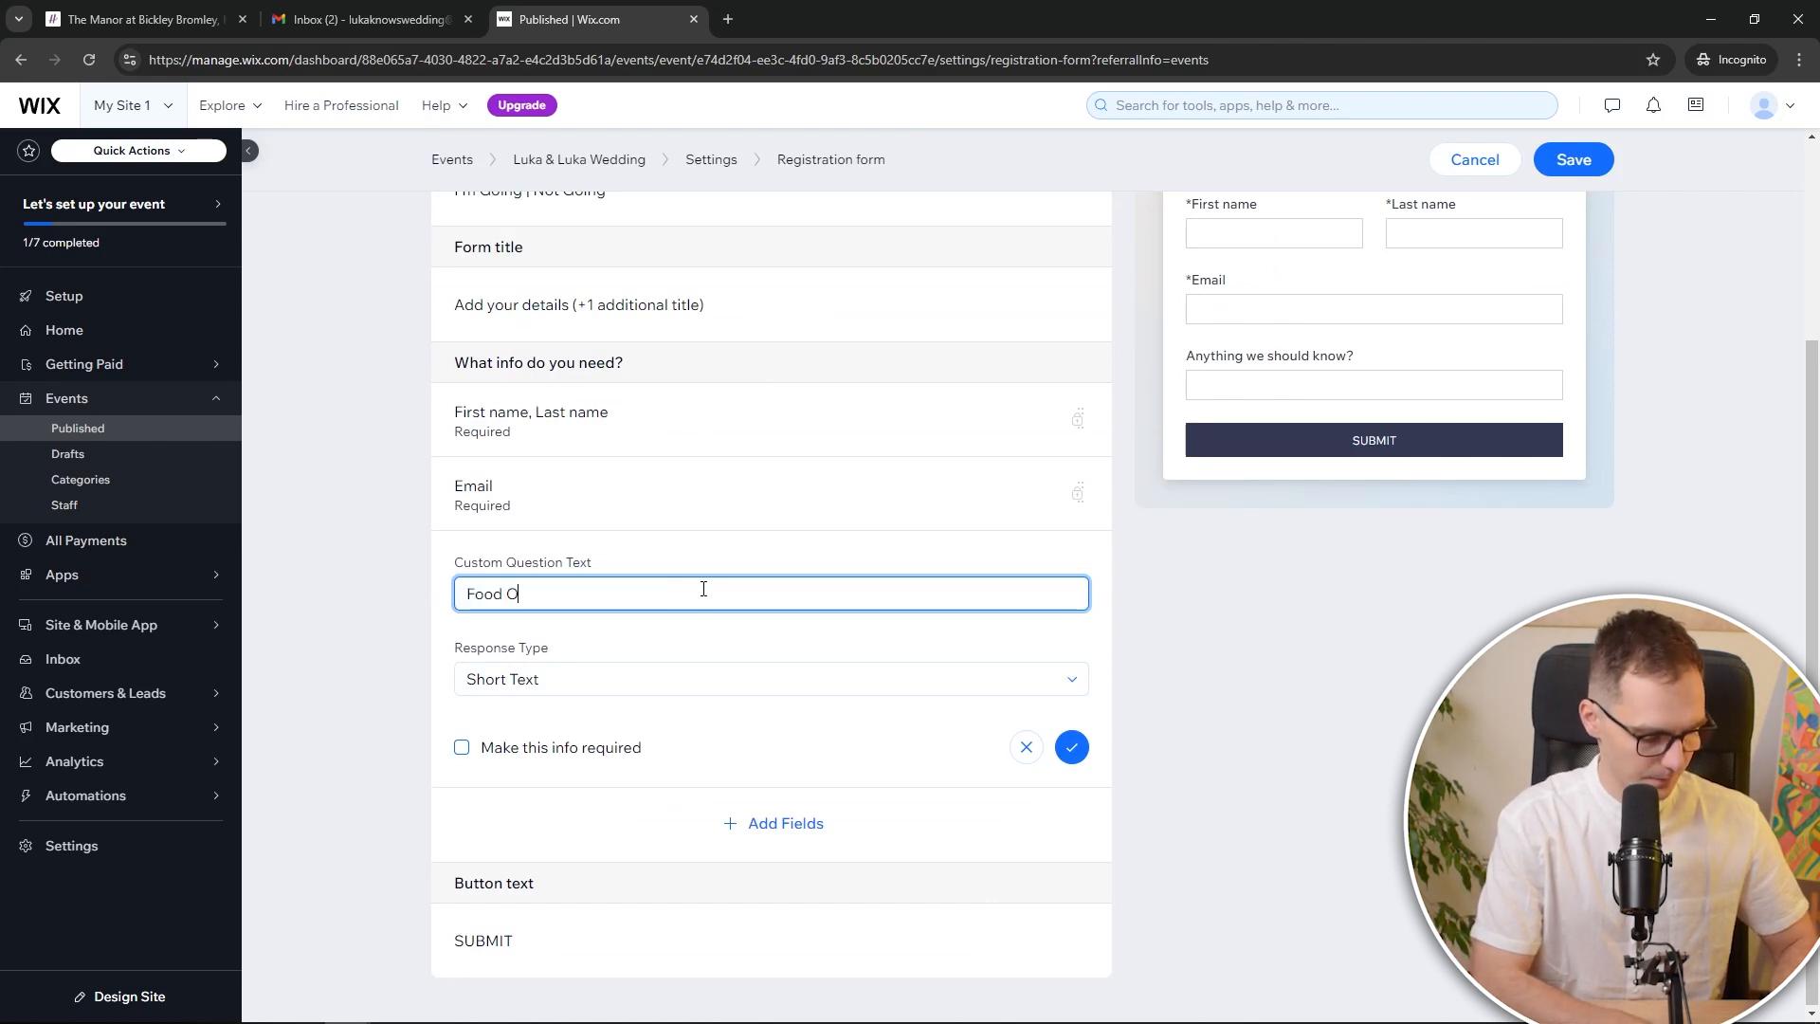
{"action": "type", "text": "ptions"}
Make Food Options multiple choice with vegan, meat, vegetarian and fish answers
{"action": "left_click", "coordinate": [581, 681]}
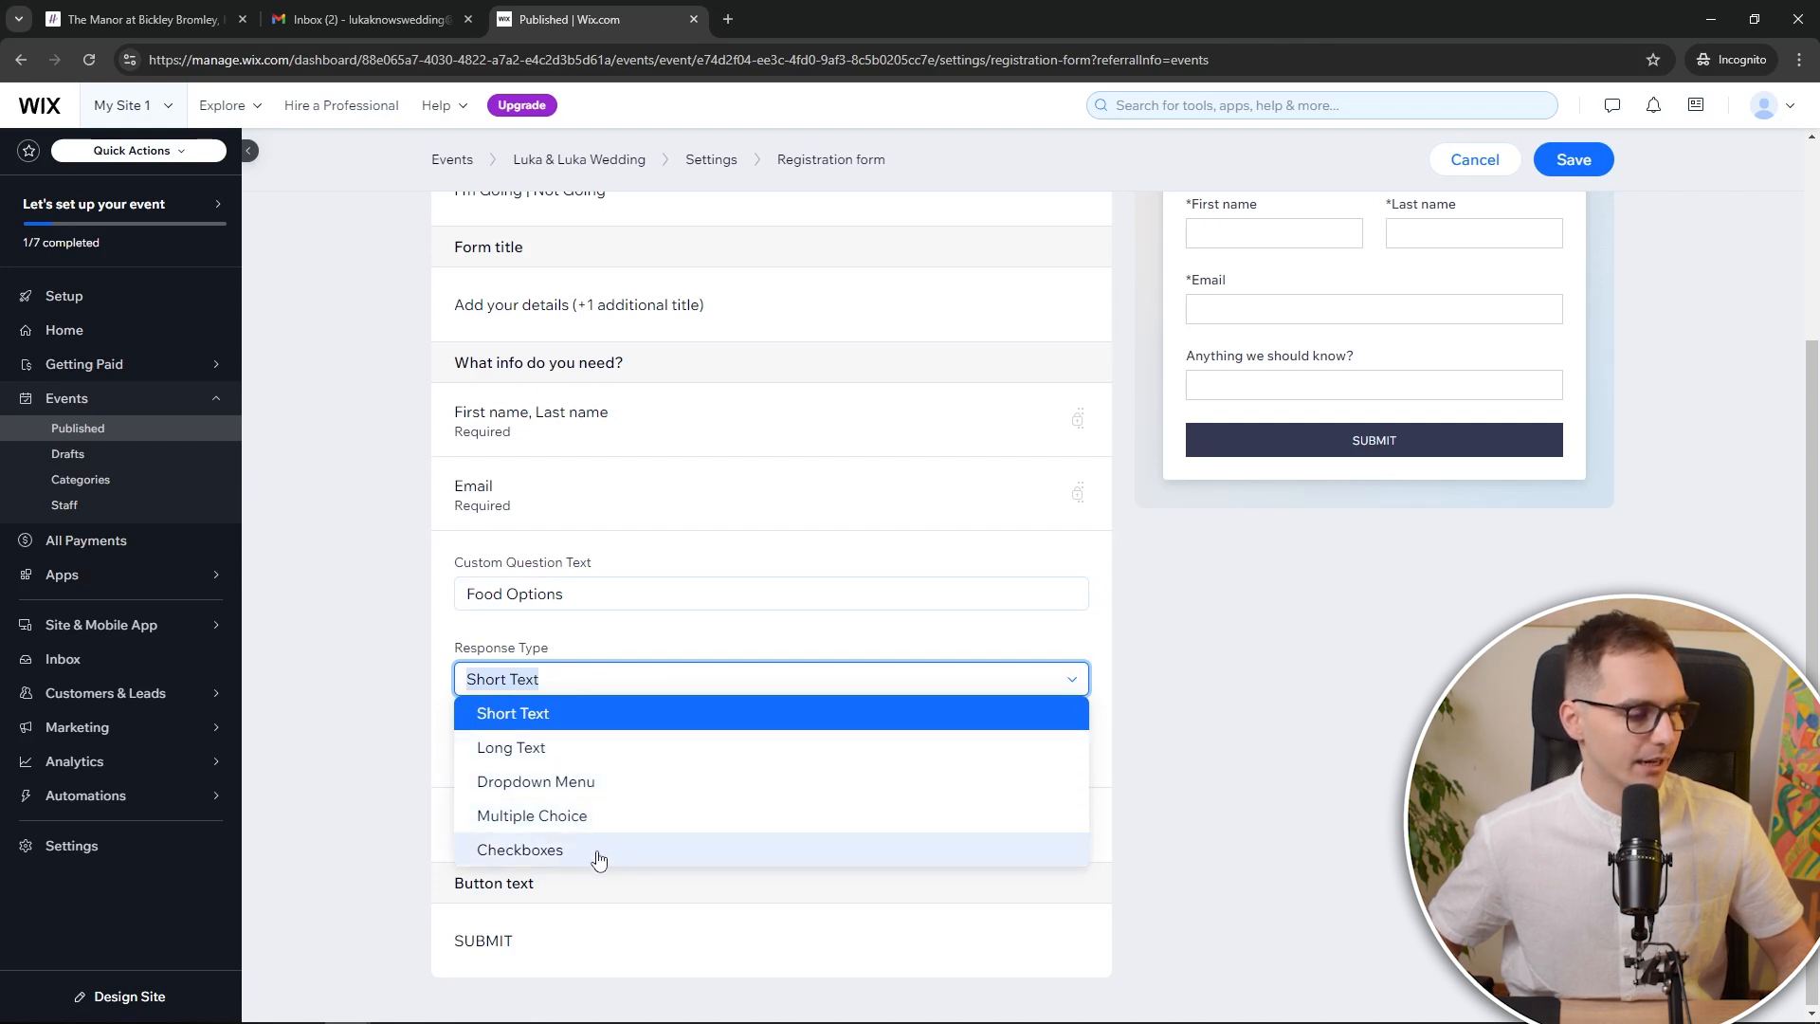
{"action": "left_click", "coordinate": [603, 820]}
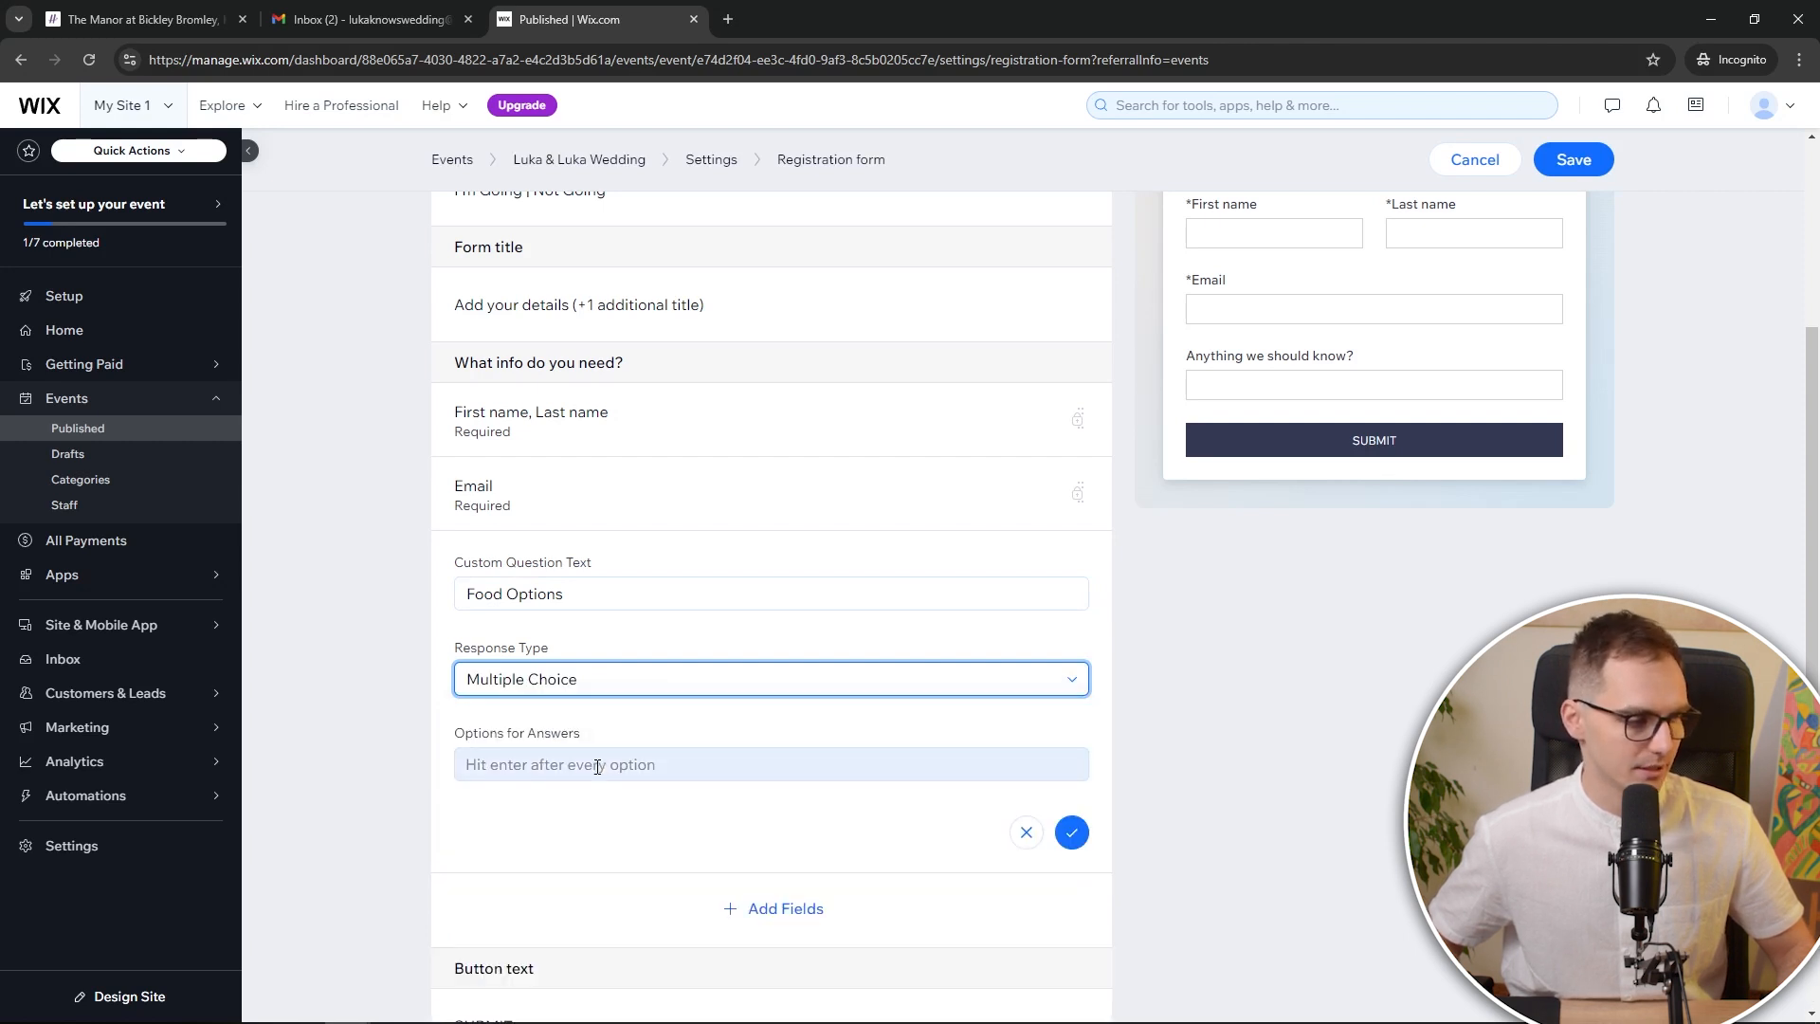
{"action": "left_click", "coordinate": [598, 765]}
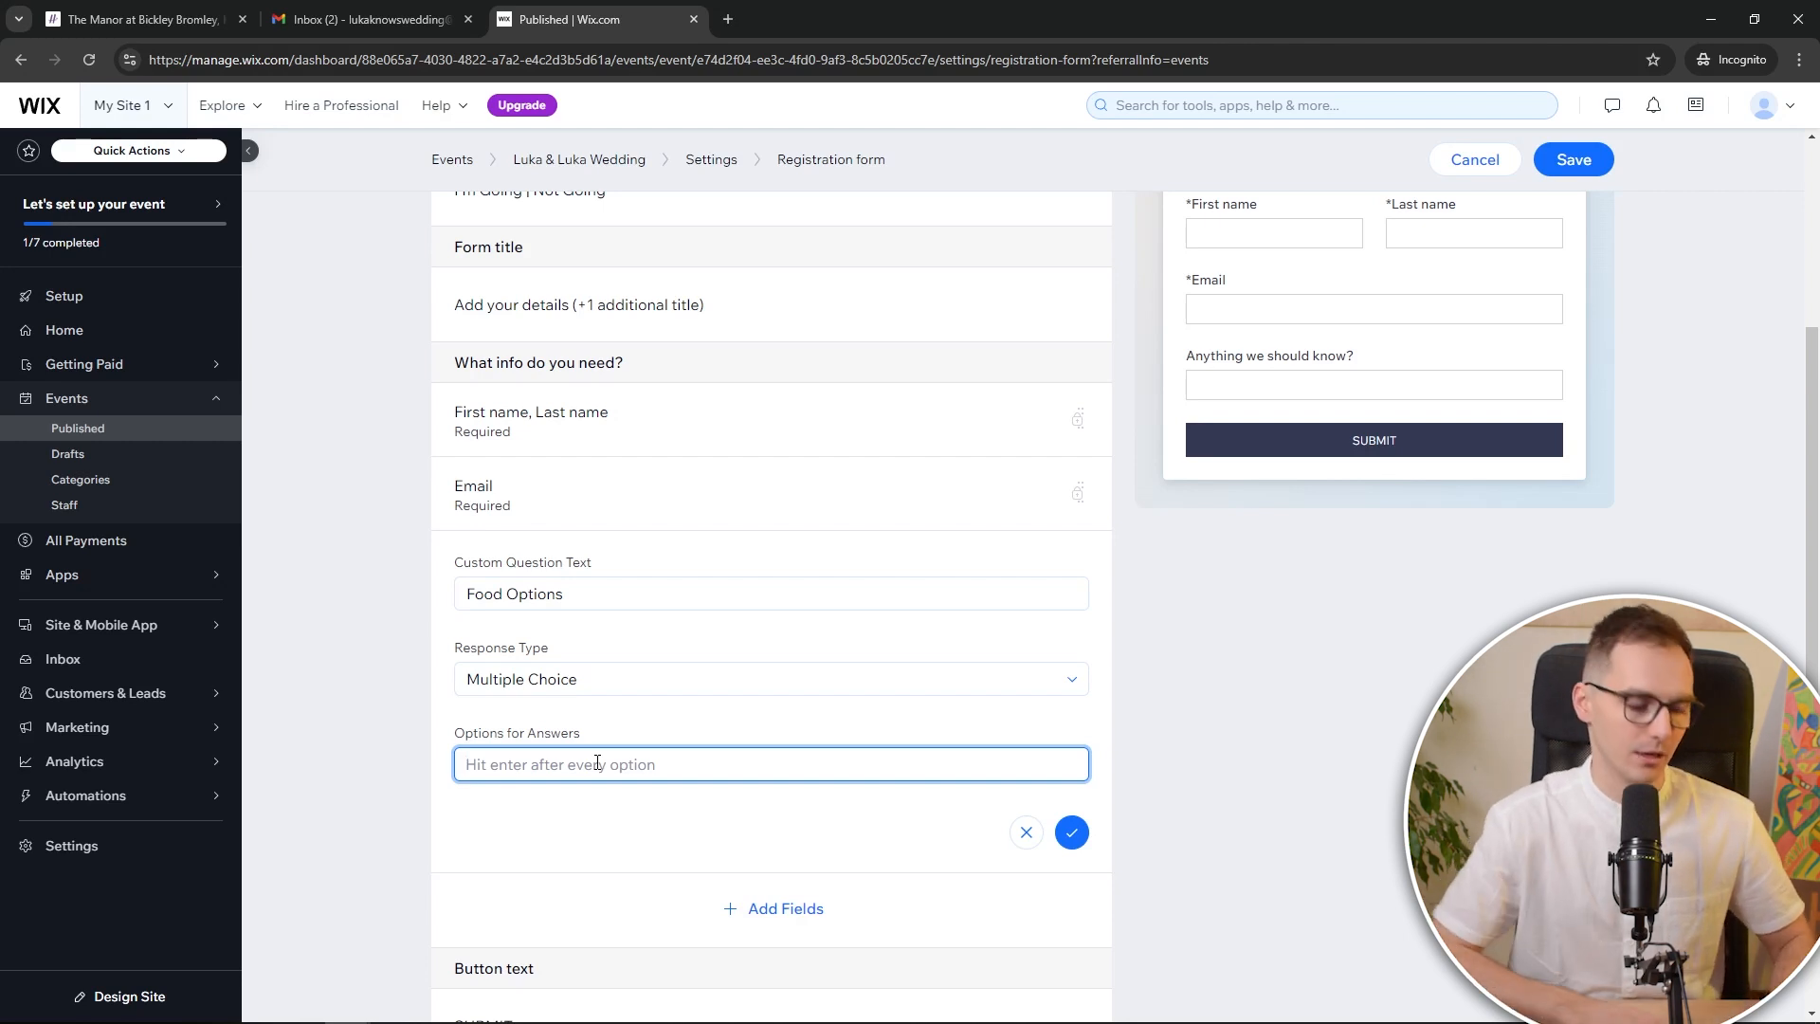
{"action": "type", "text": "vegan"}
{"action": "key", "text": "Return"}
{"action": "type", "text": "meat"}
{"action": "key", "text": "Return"}
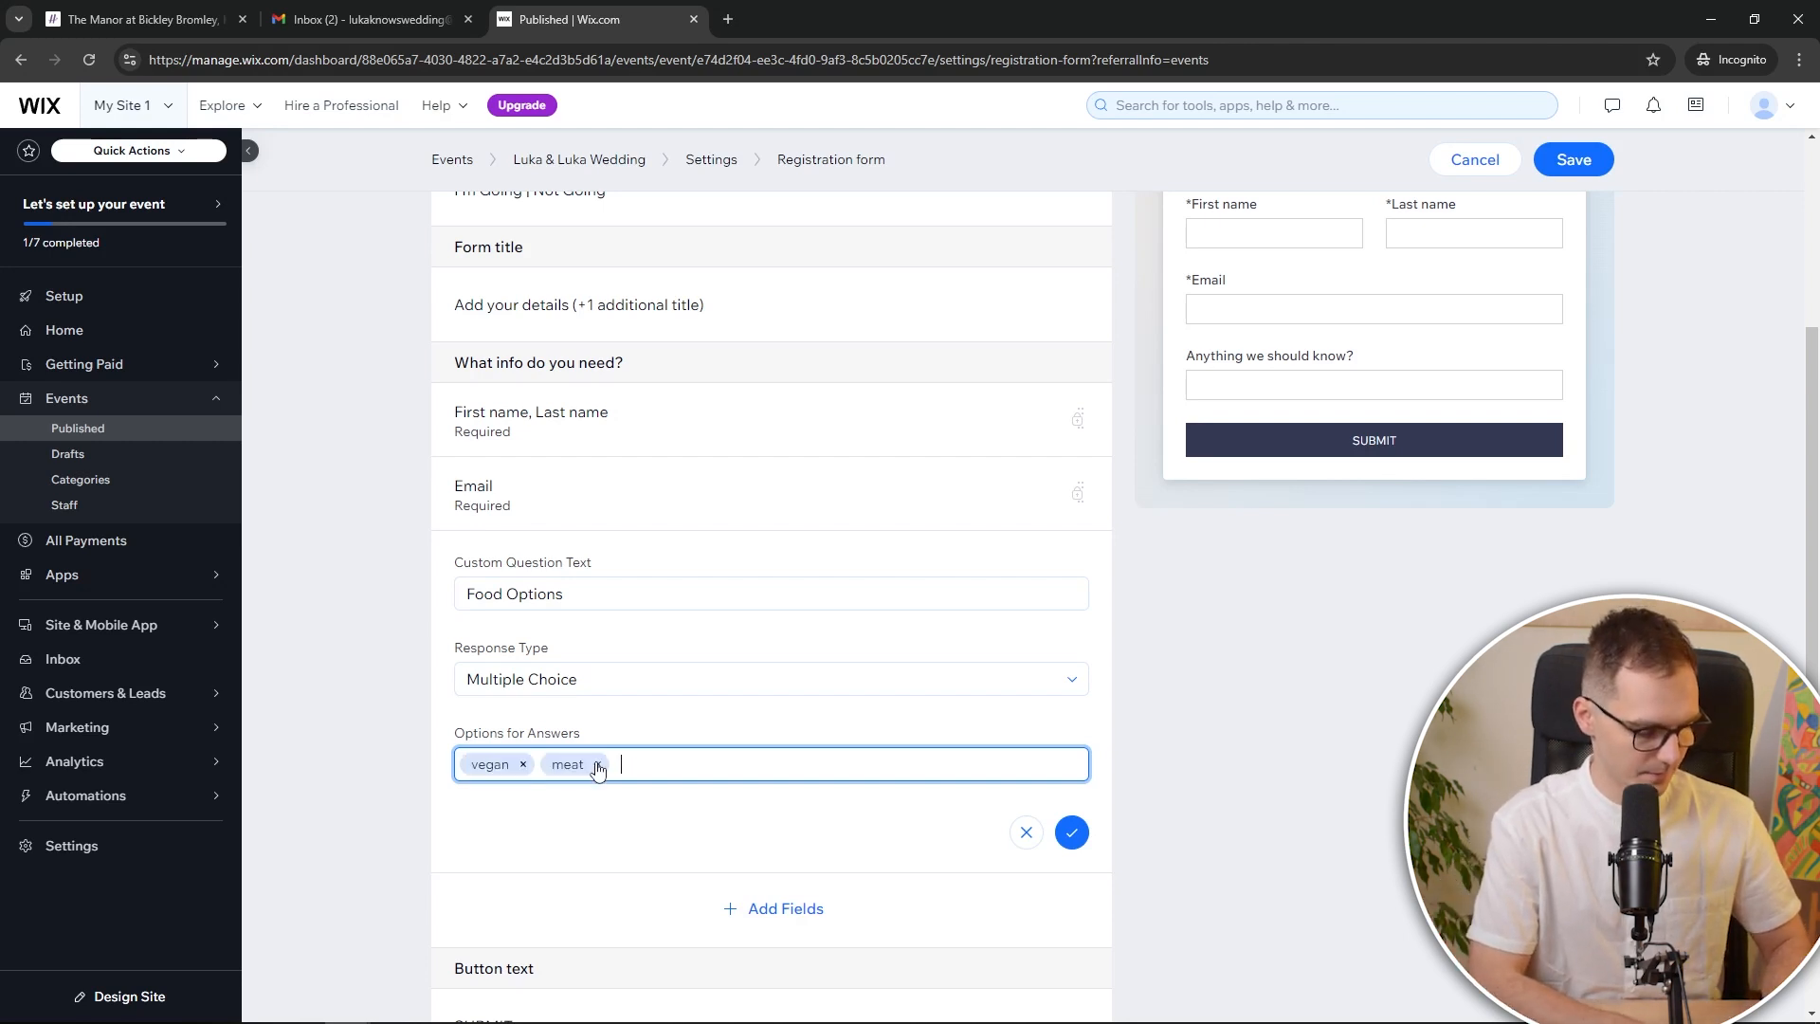
{"action": "type", "text": "vegetarian"}
{"action": "key", "text": "Return"}
{"action": "type", "text": "fish"}
{"action": "key", "text": "Return"}
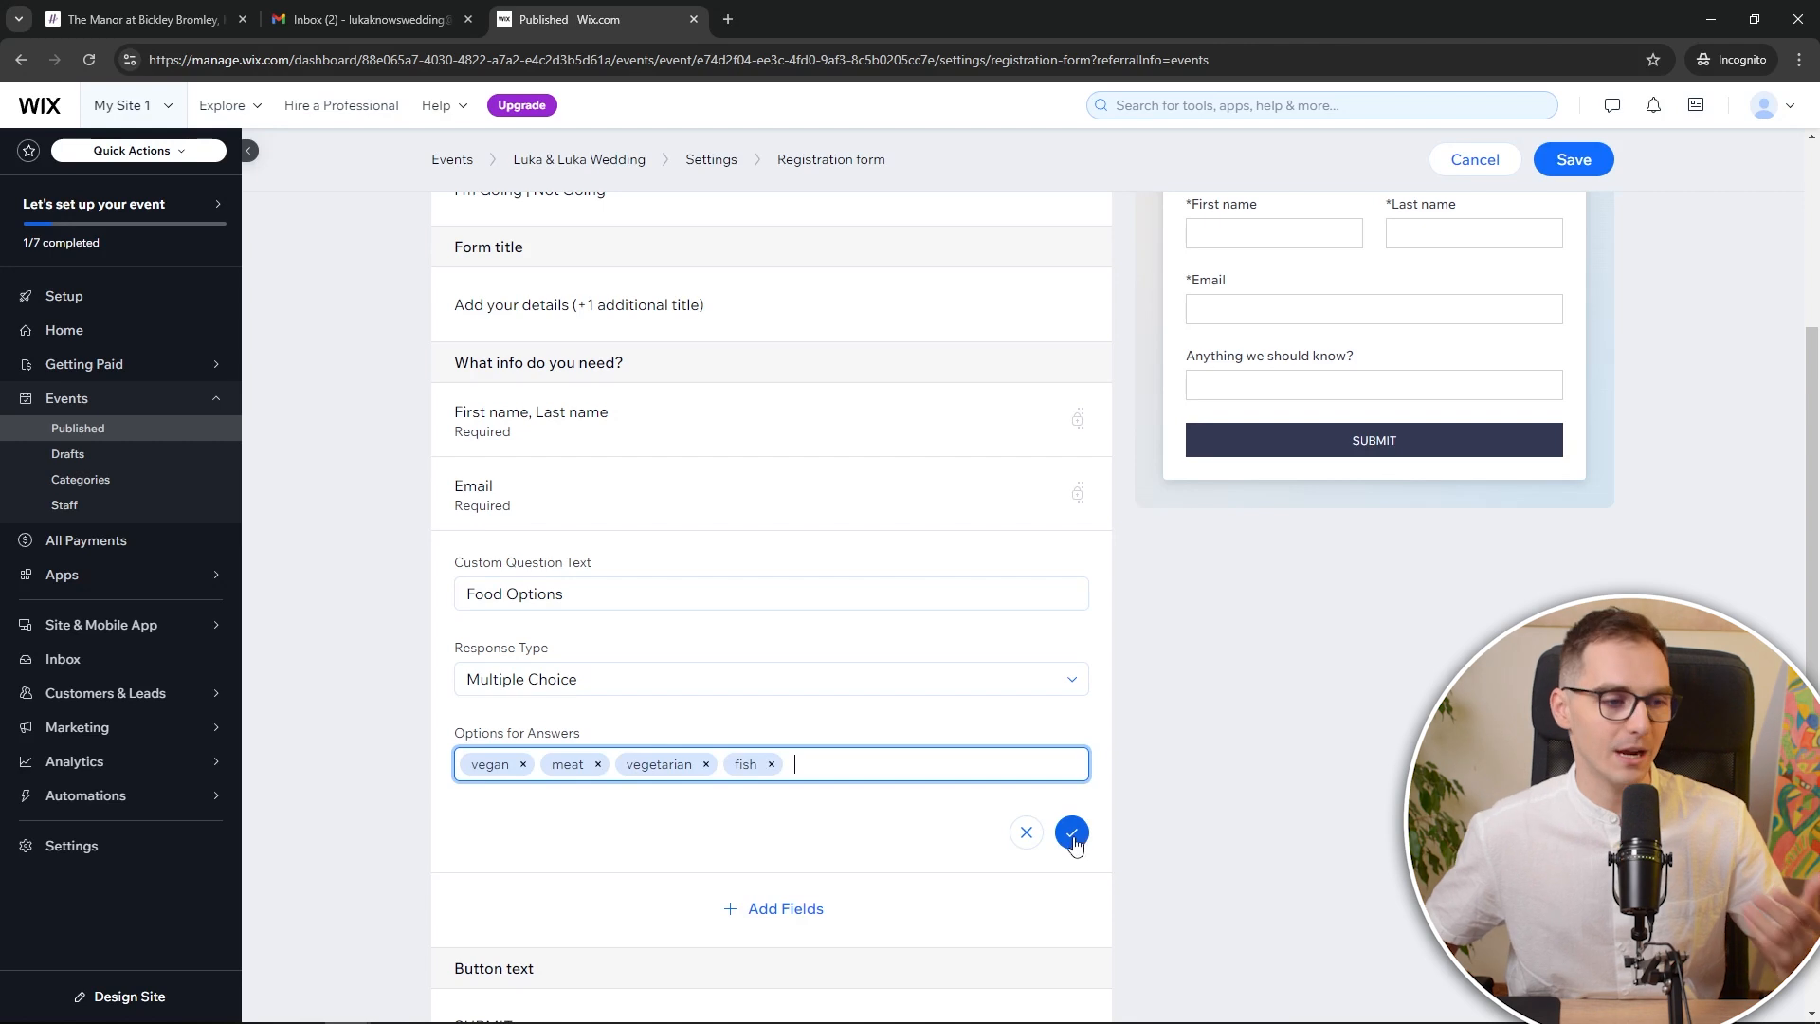
{"action": "left_click", "coordinate": [1072, 833]}
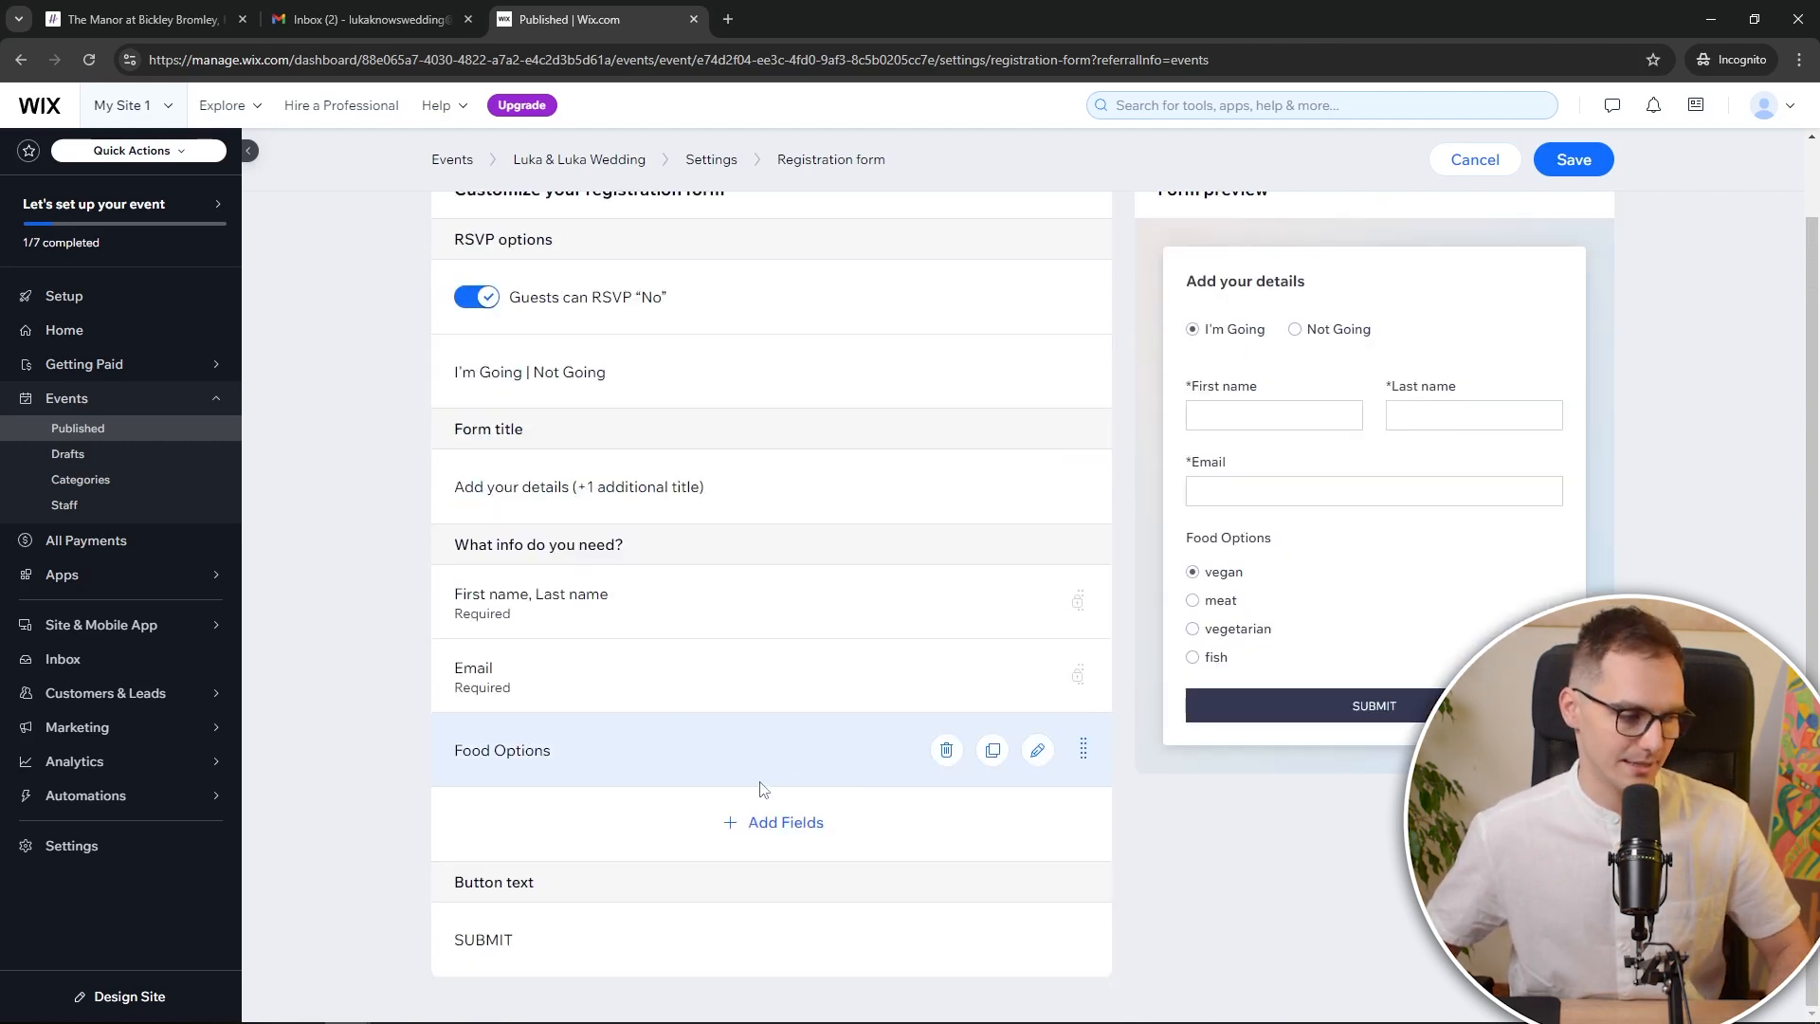
Add an Additional Guests field allowing 1 extra guest, then save the form
{"action": "left_click", "coordinate": [753, 824]}
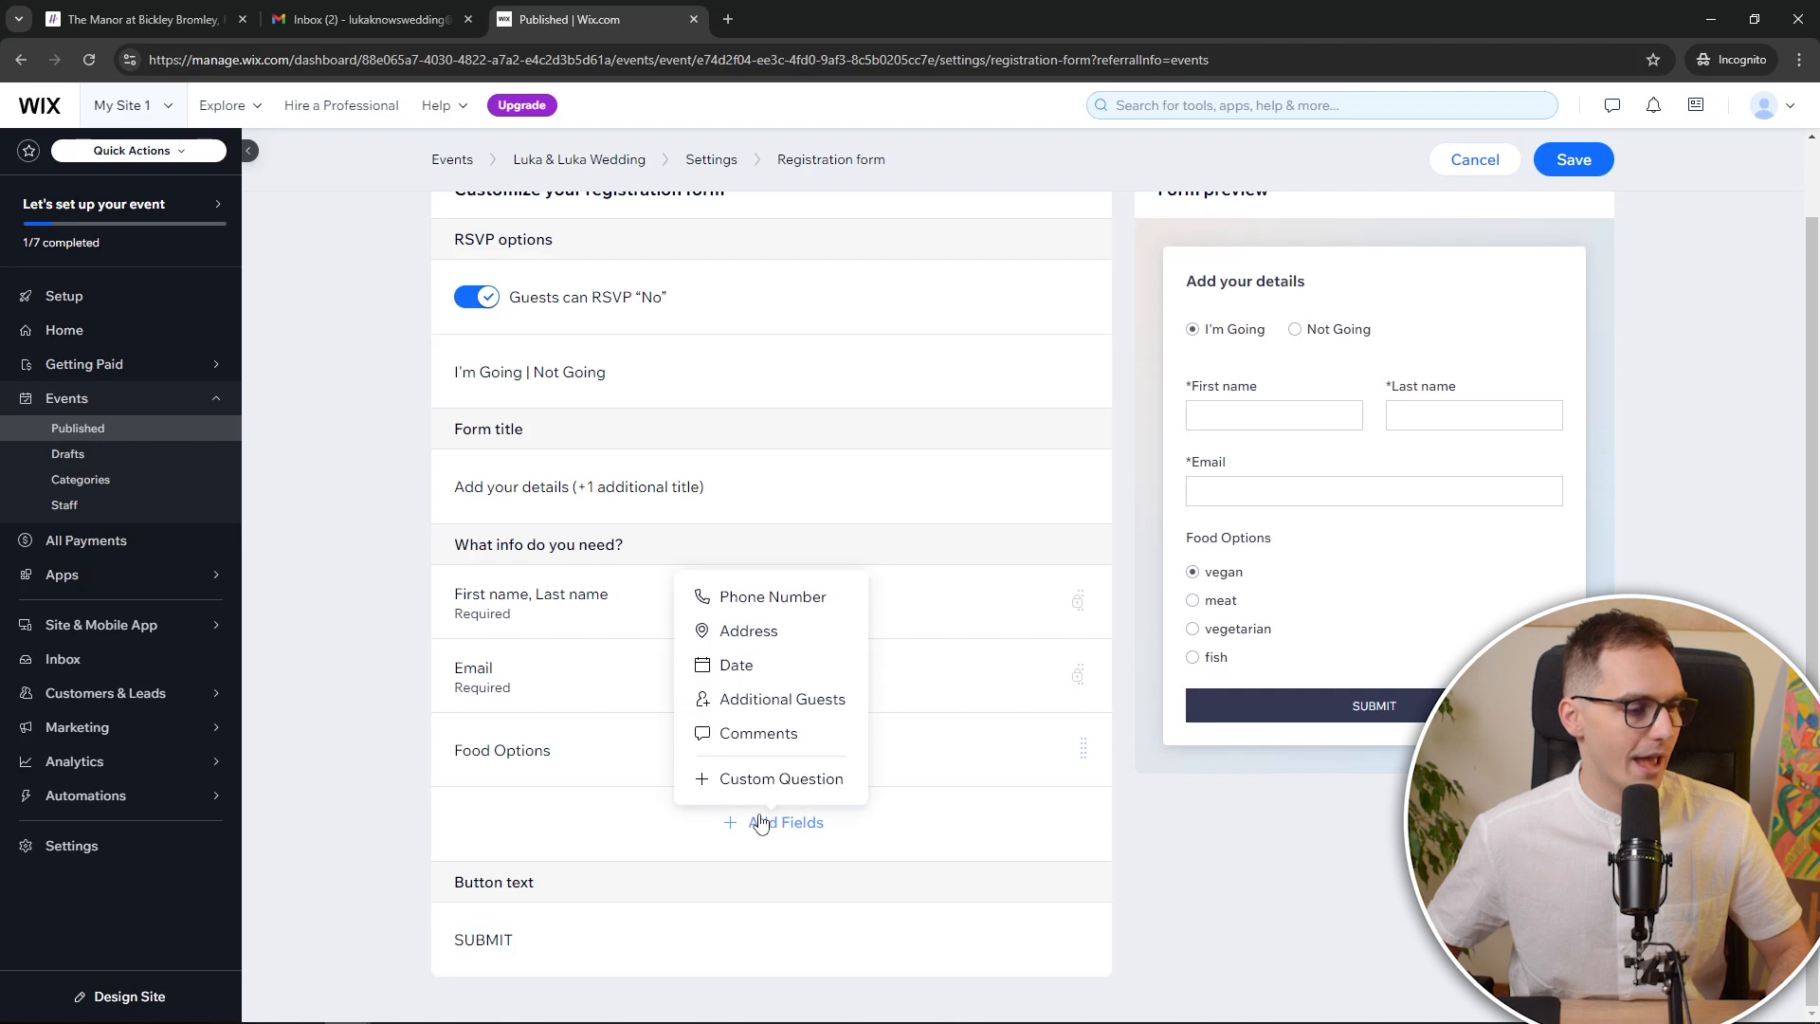
{"action": "left_click", "coordinate": [796, 702]}
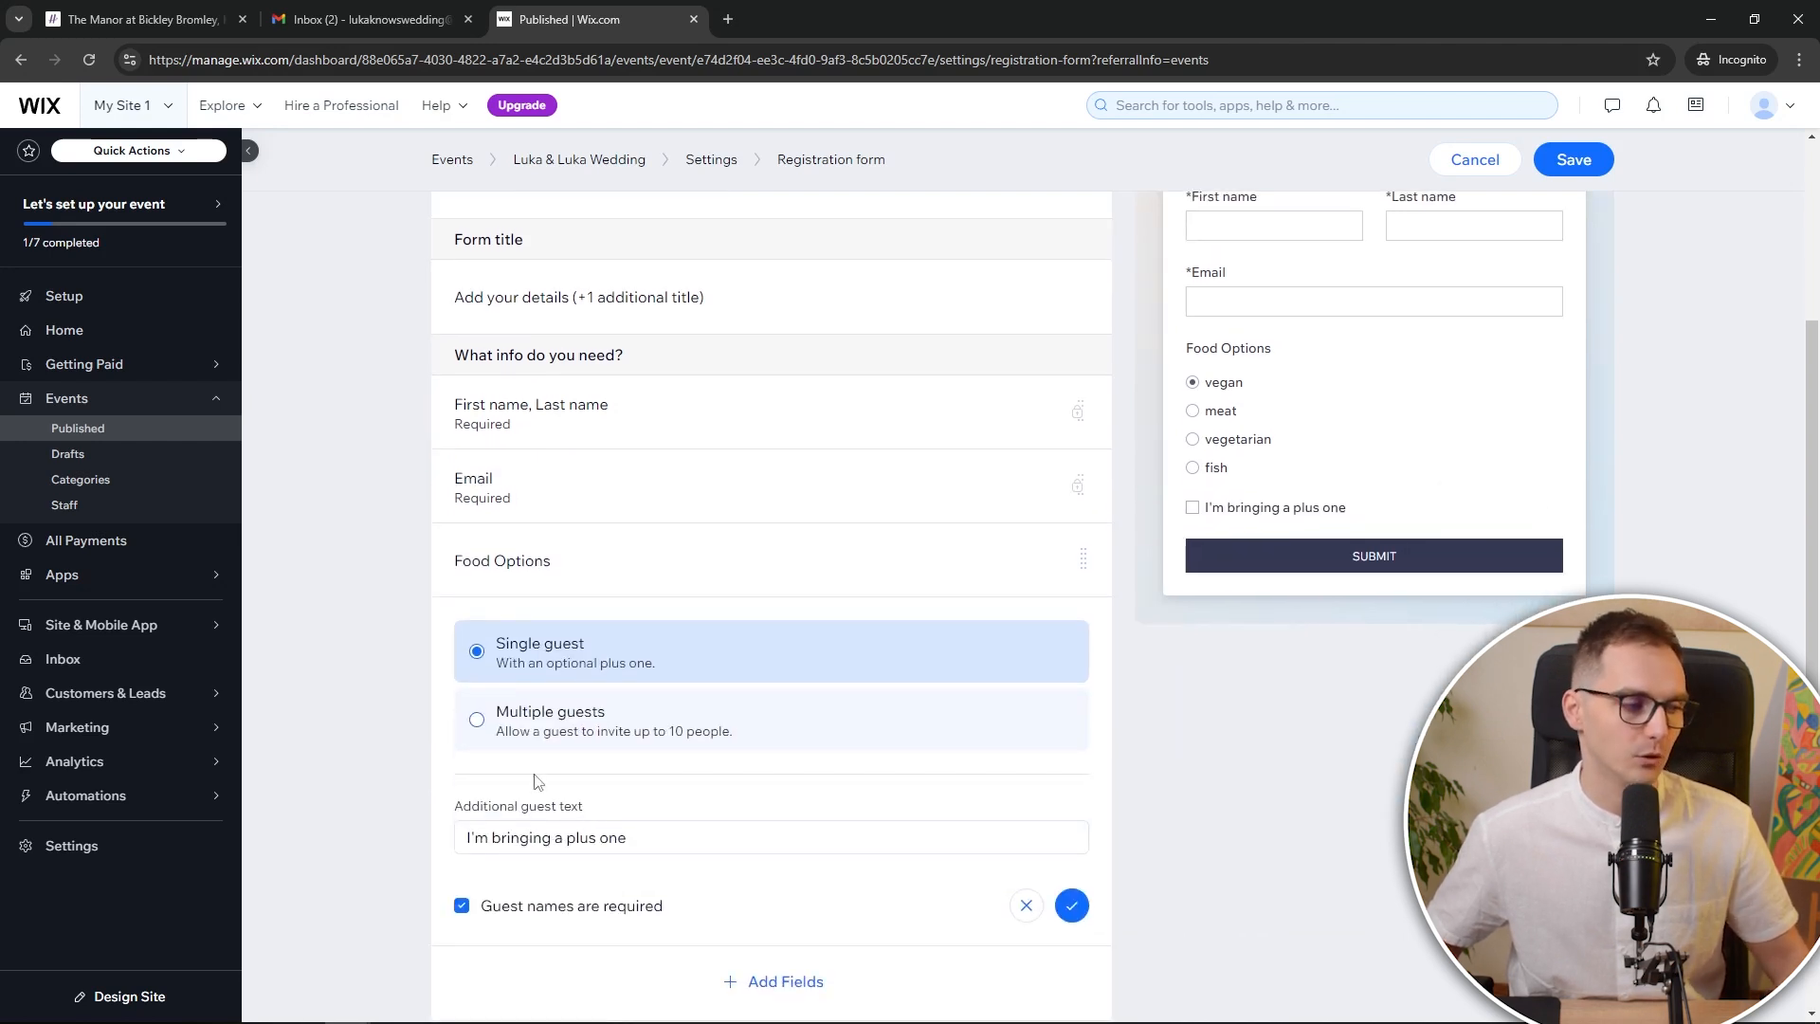
{"action": "left_click", "coordinate": [510, 727]}
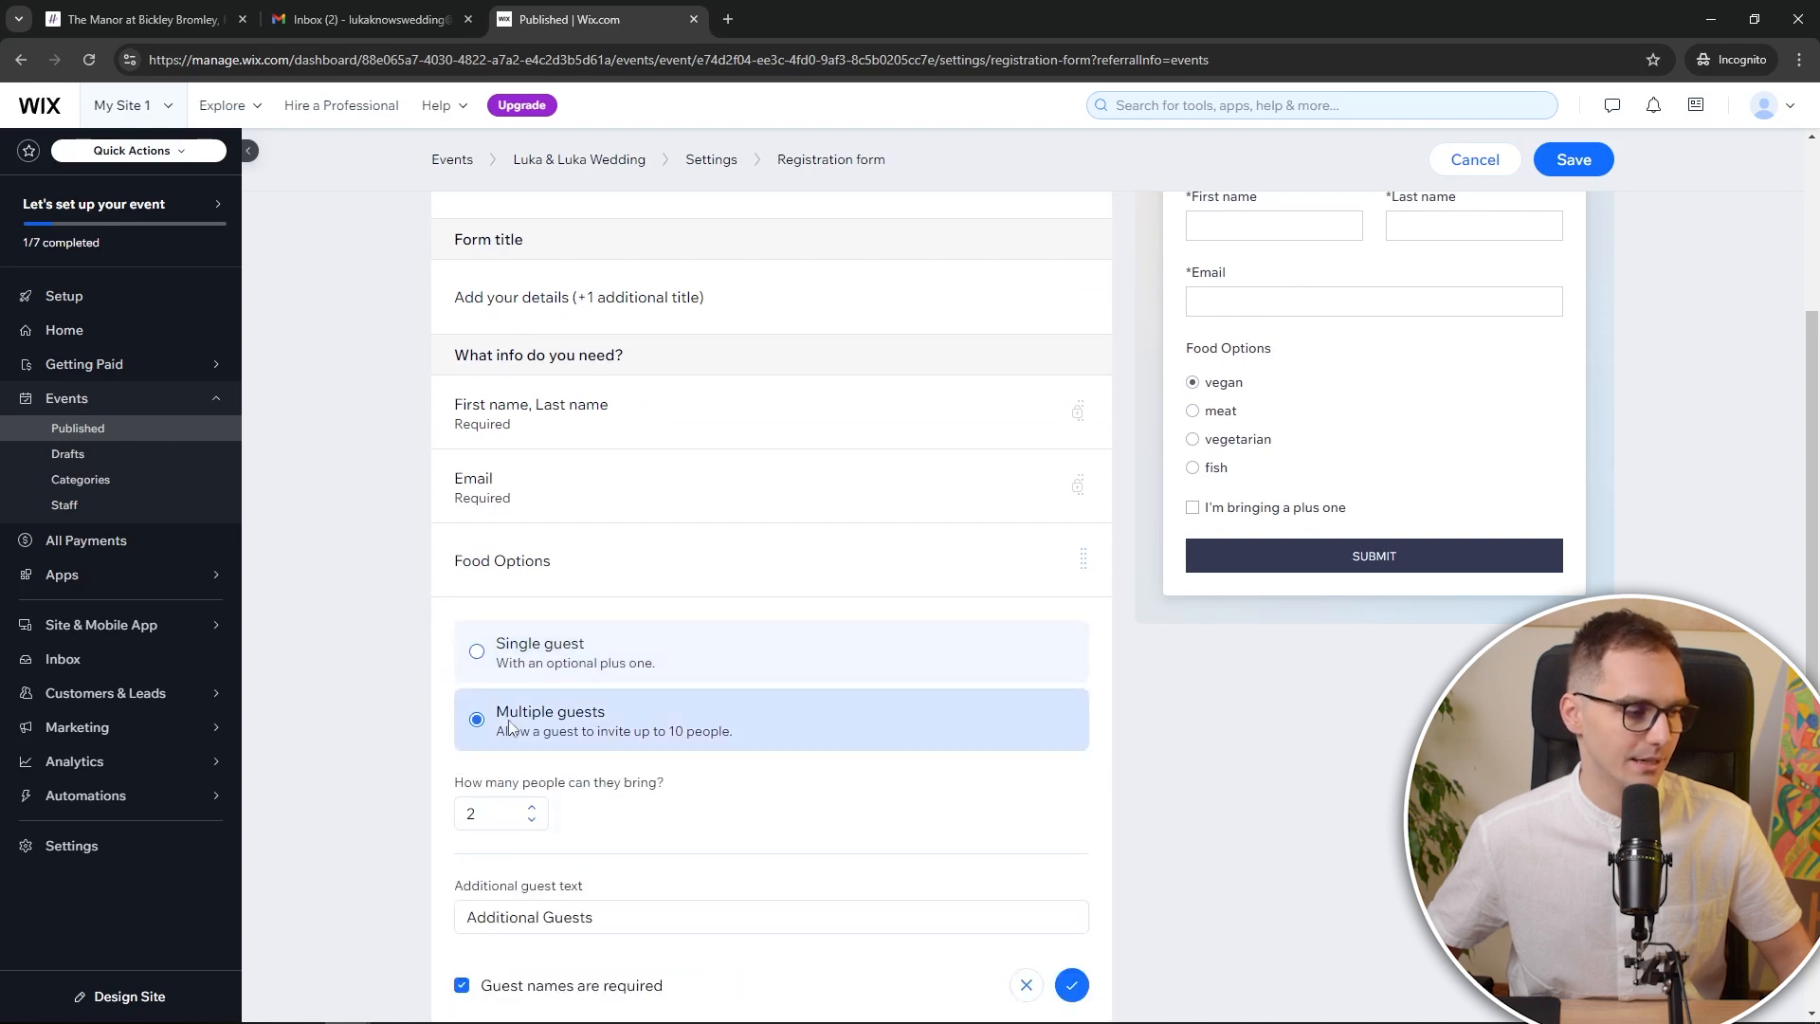
{"action": "left_click", "coordinate": [530, 826]}
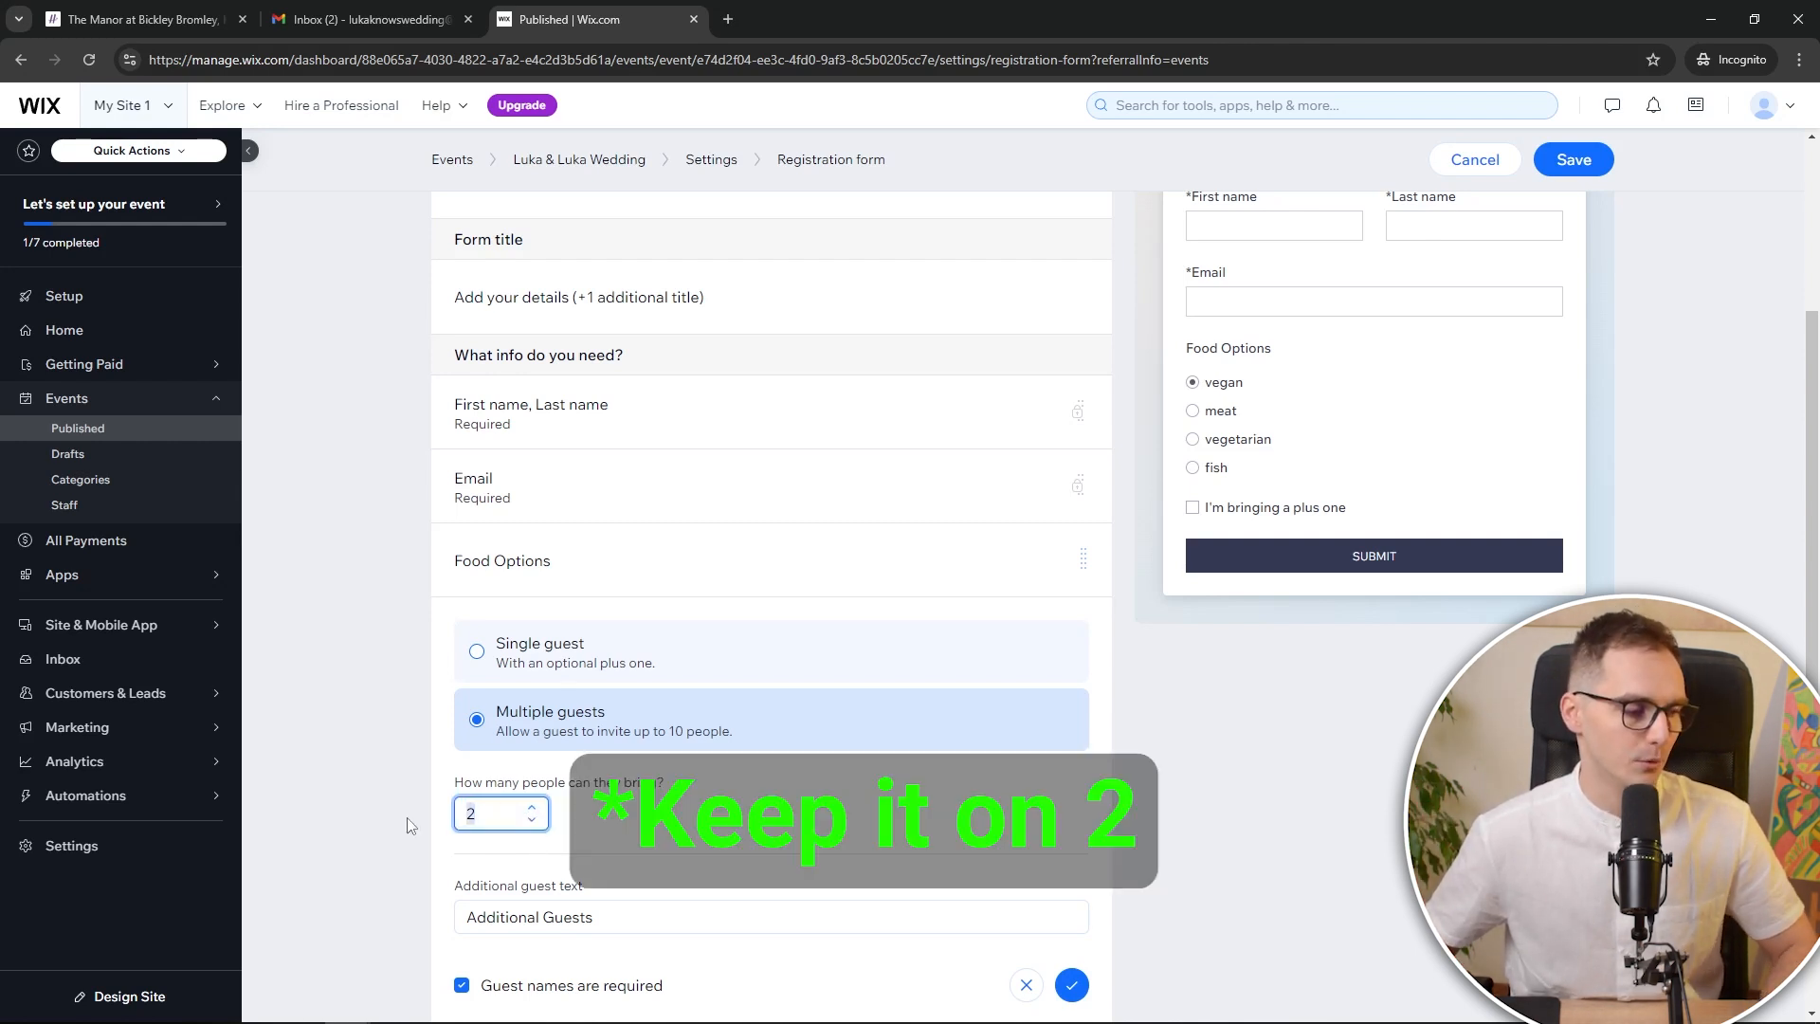
{"action": "type", "text": "1"}
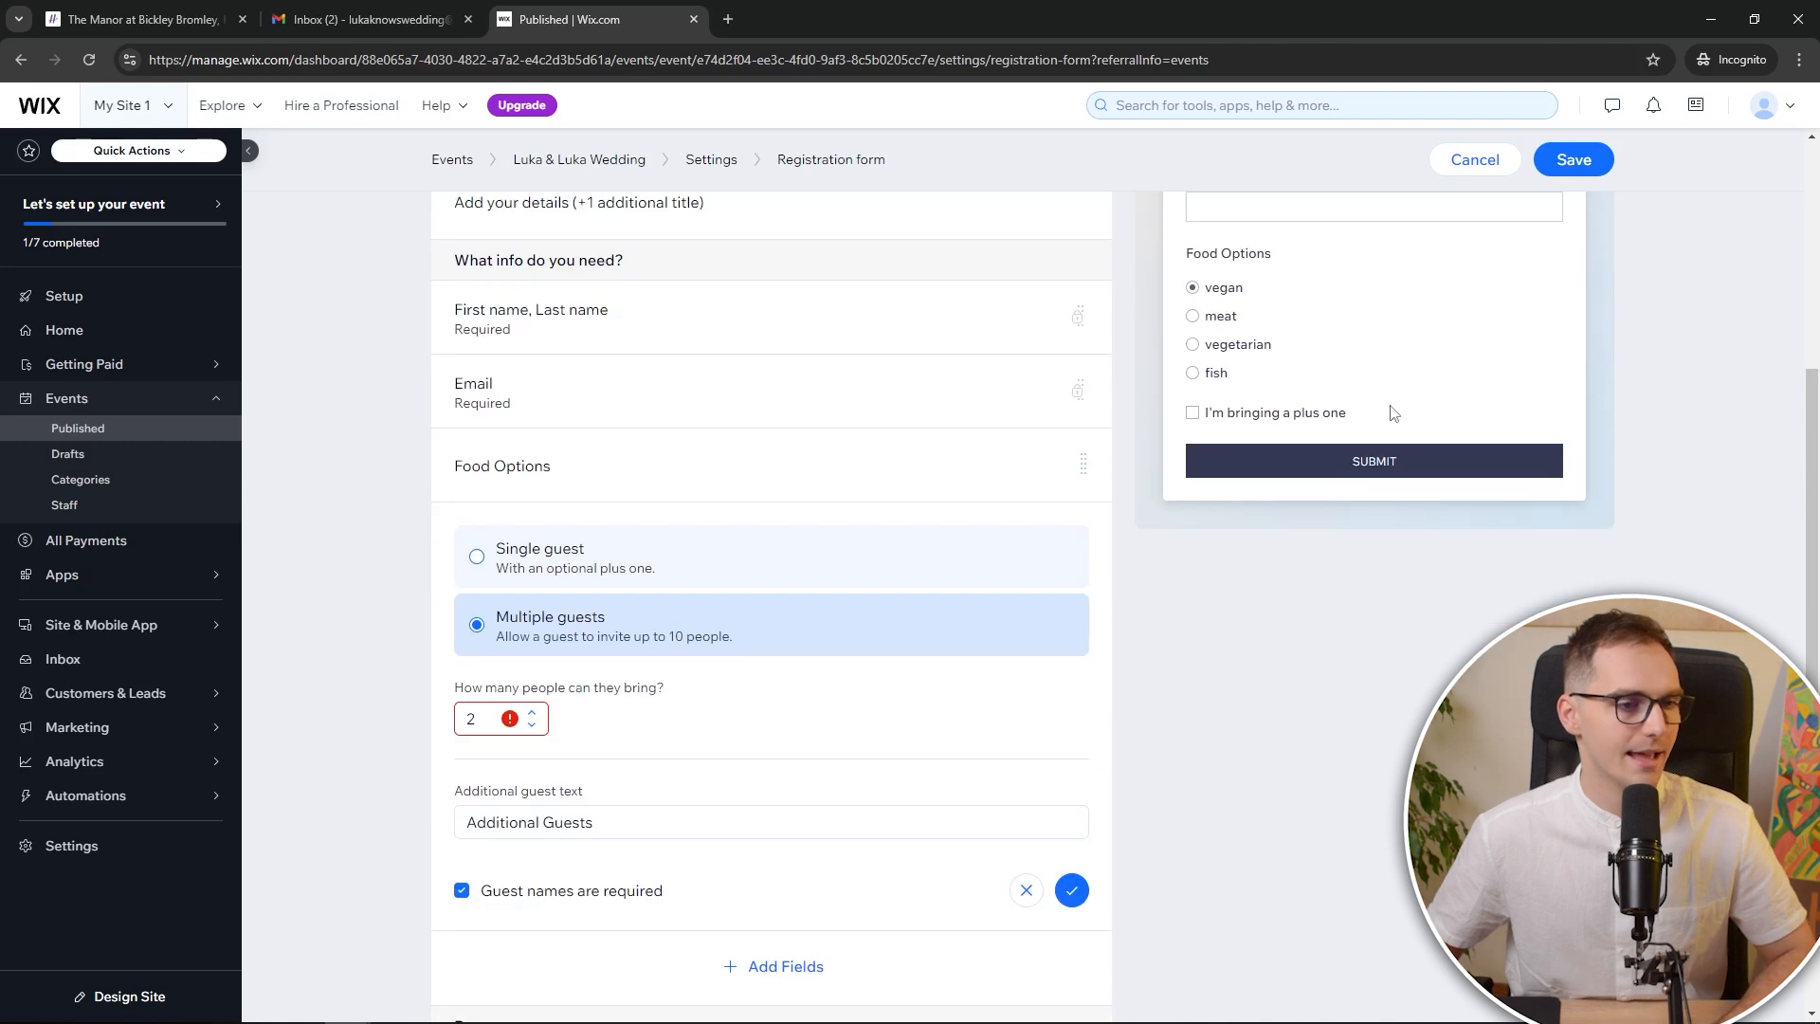
{"action": "scroll", "coordinate": [1327, 493], "scroll_direction": "up", "scroll_amount": 2}
{"action": "scroll", "coordinate": [1427, 406], "scroll_direction": "up", "scroll_amount": 2}
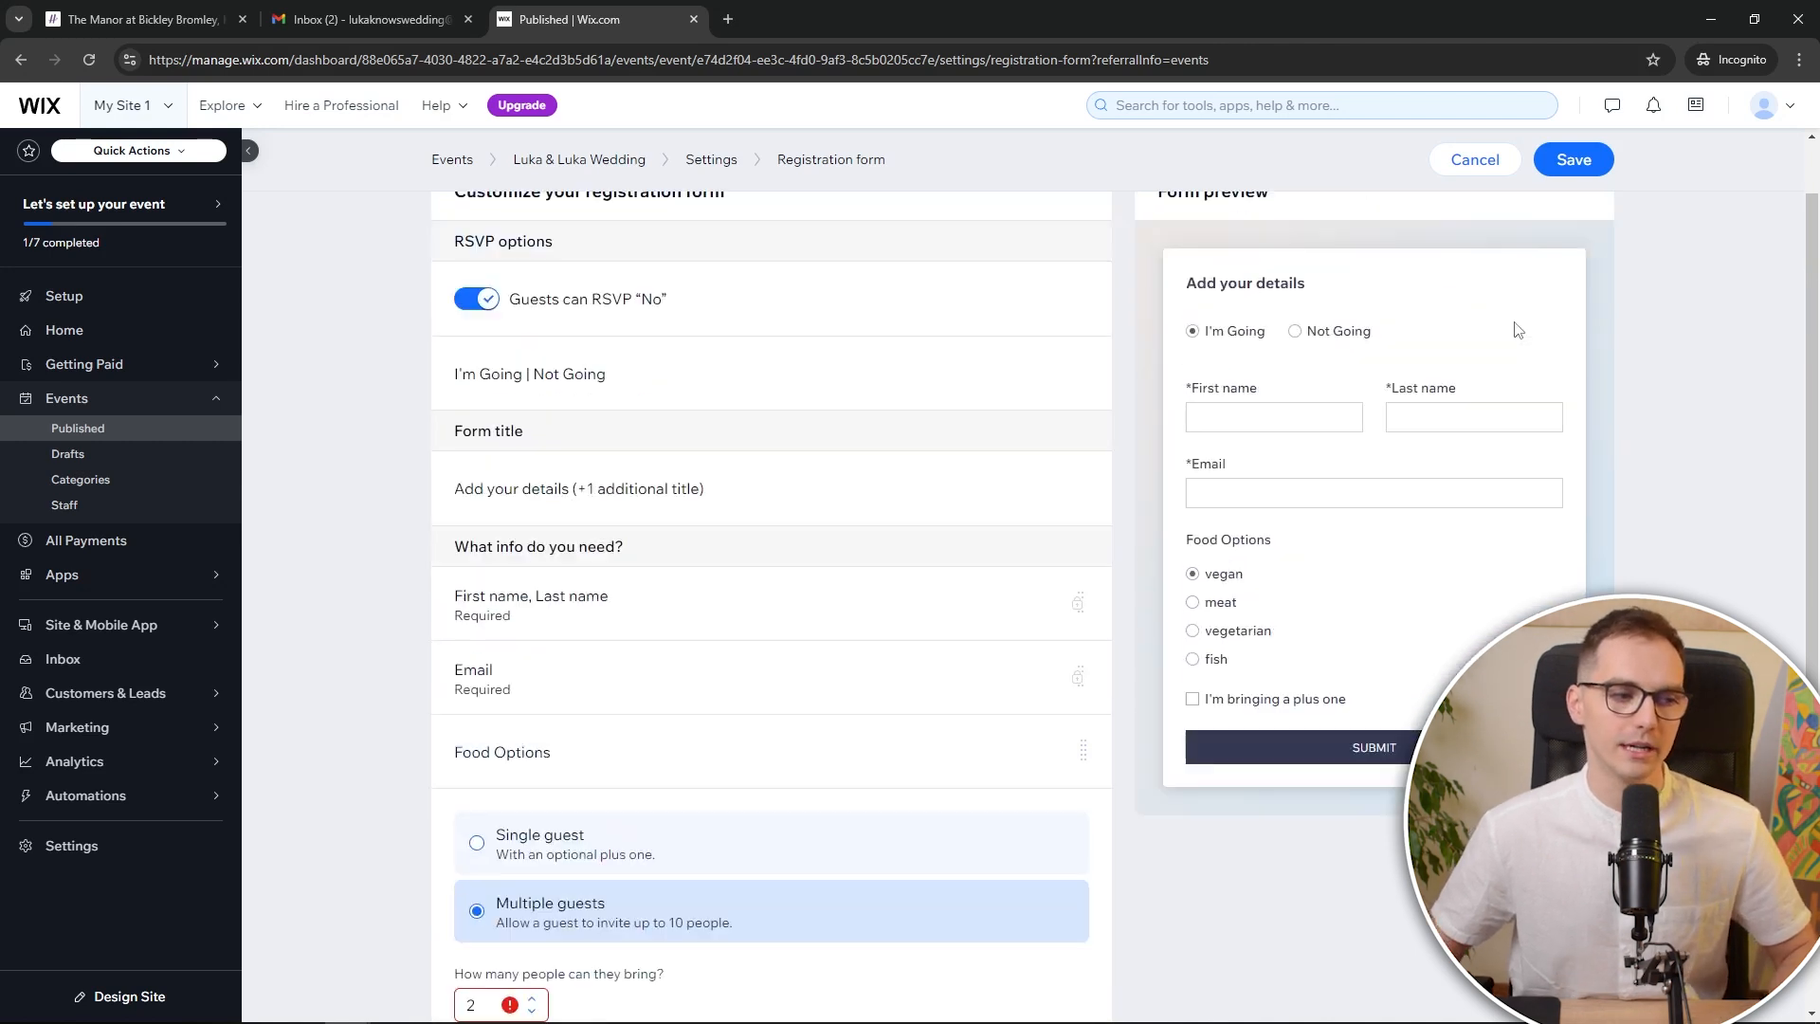
{"action": "left_click", "coordinate": [1573, 203]}
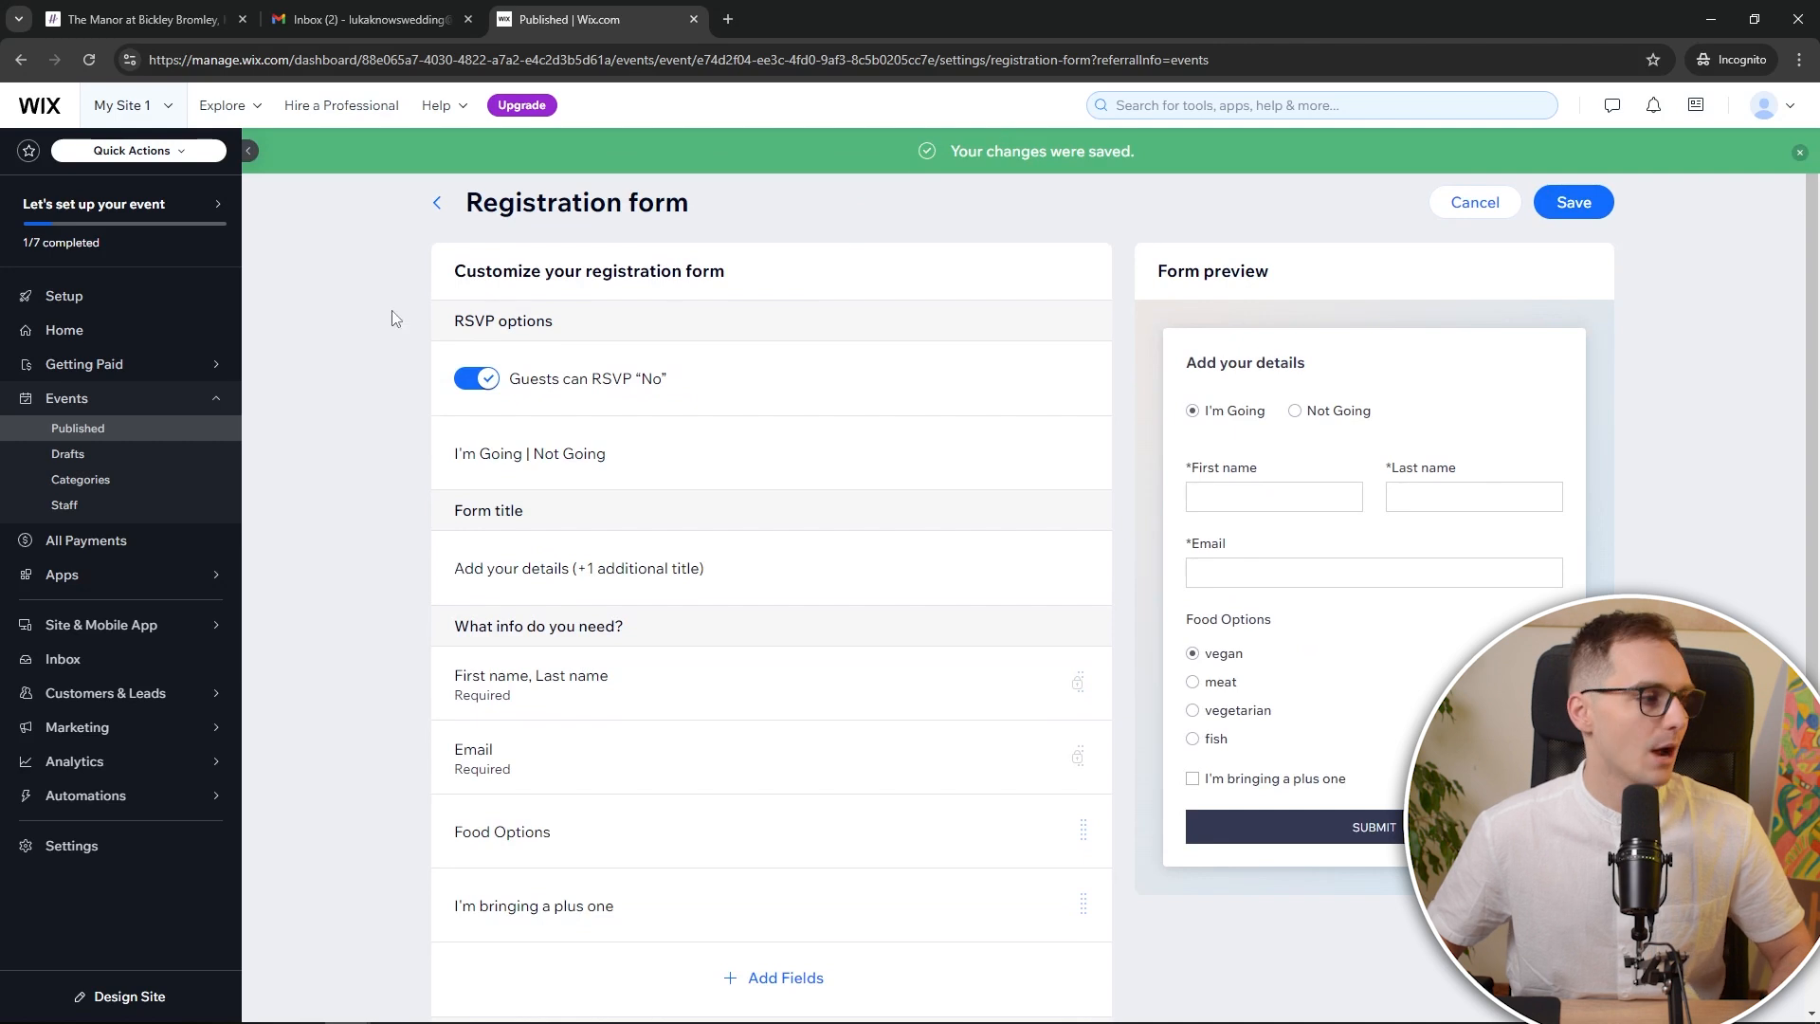
Schedule the reminder email for 1 week before the event and save it
{"action": "scroll", "coordinate": [532, 497], "scroll_direction": "down", "scroll_amount": 5}
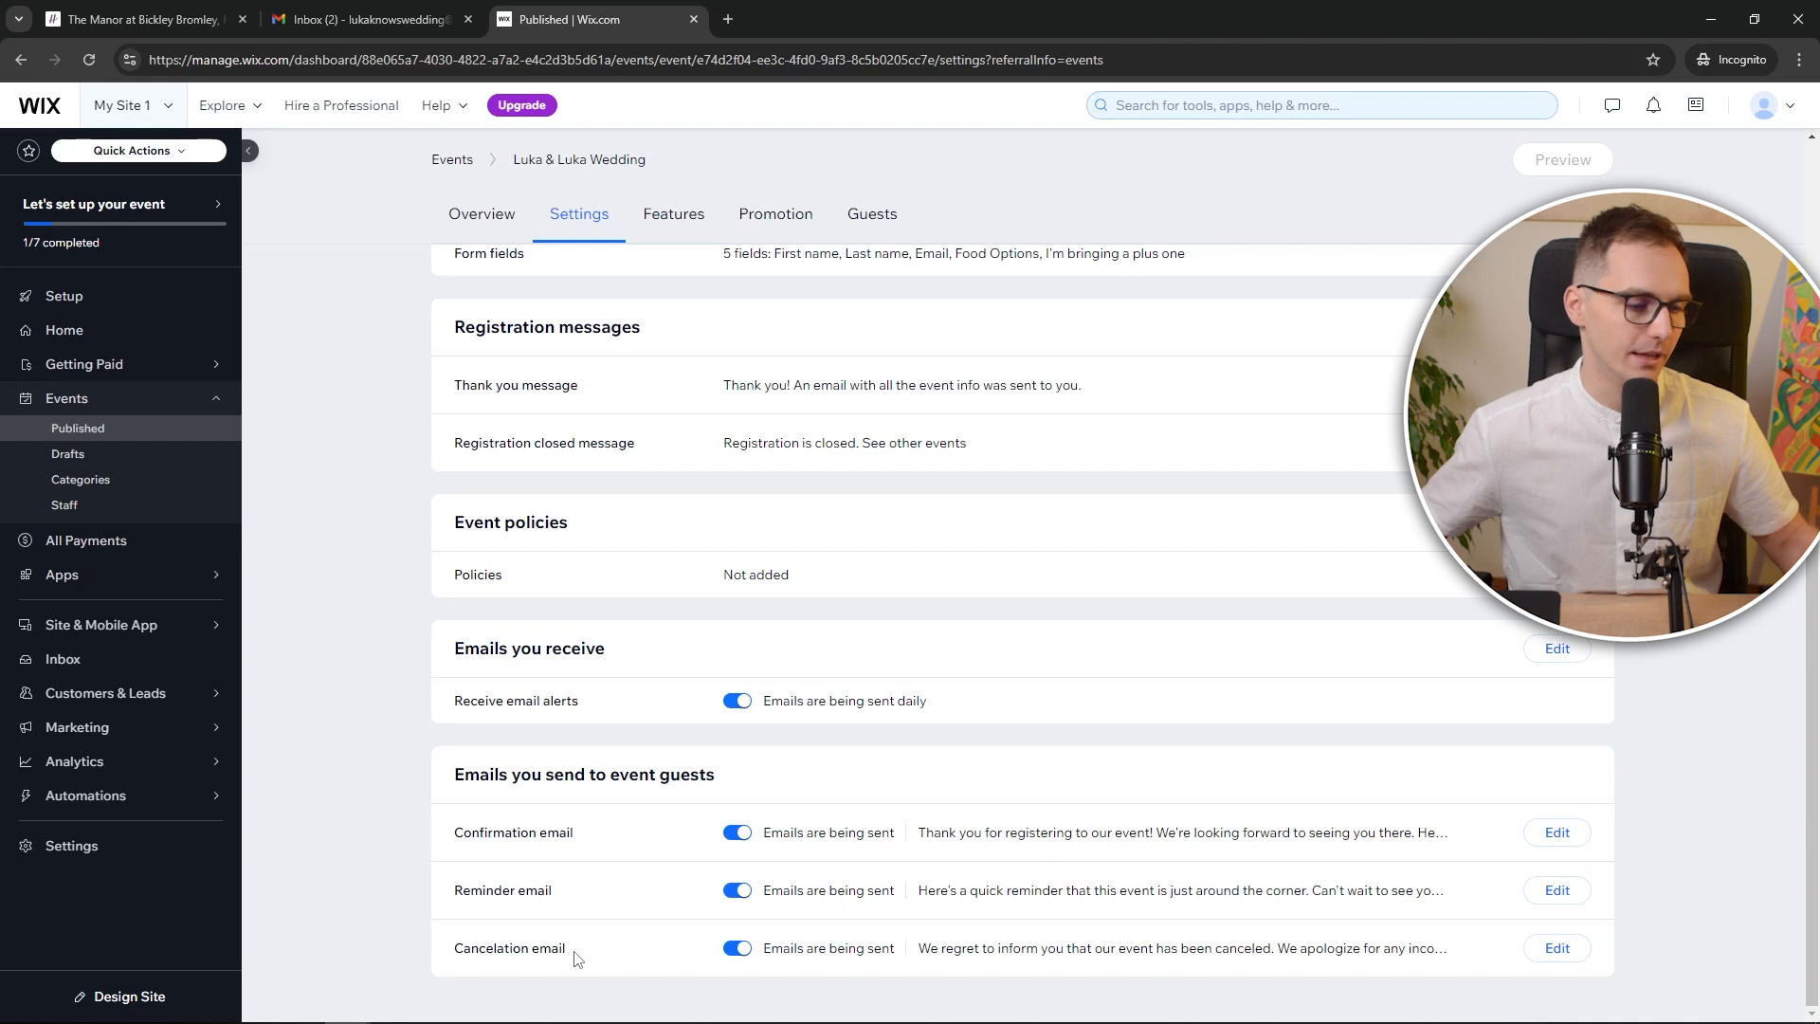
{"action": "left_click", "coordinate": [1557, 890]}
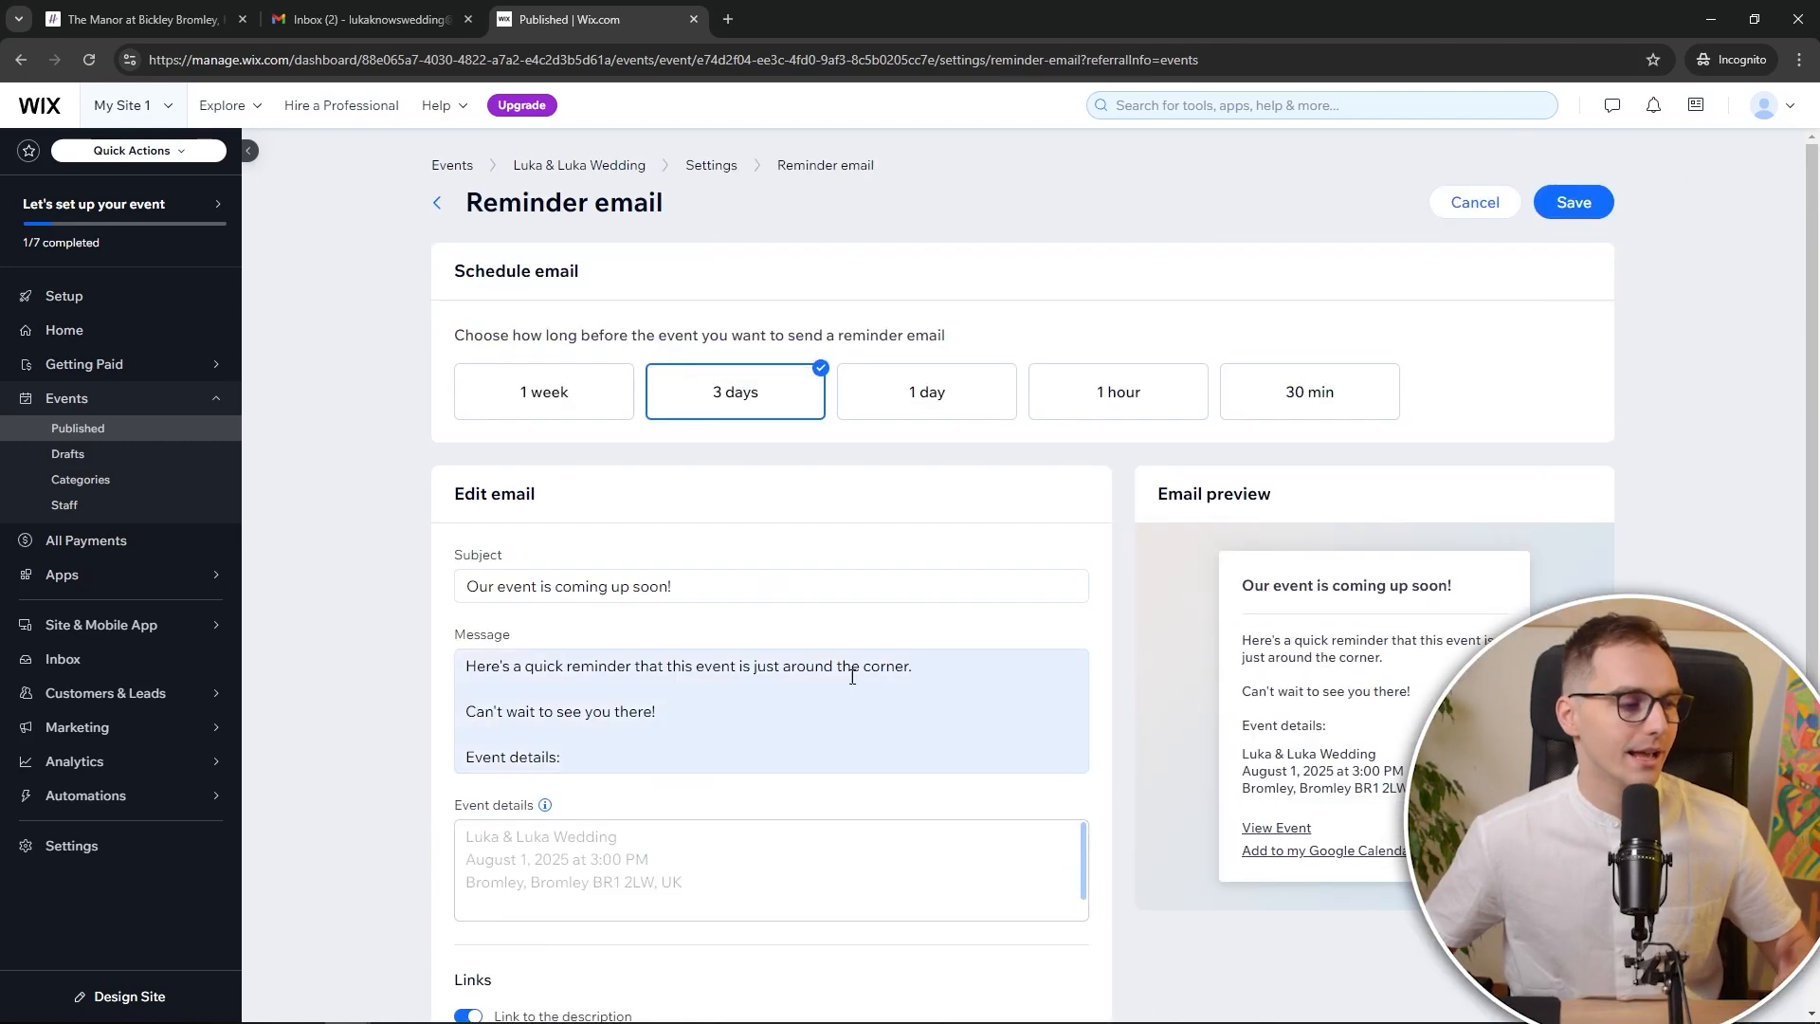
{"action": "scroll", "coordinate": [835, 720], "scroll_direction": "down", "scroll_amount": 2}
{"action": "scroll", "coordinate": [832, 661], "scroll_direction": "up", "scroll_amount": 2}
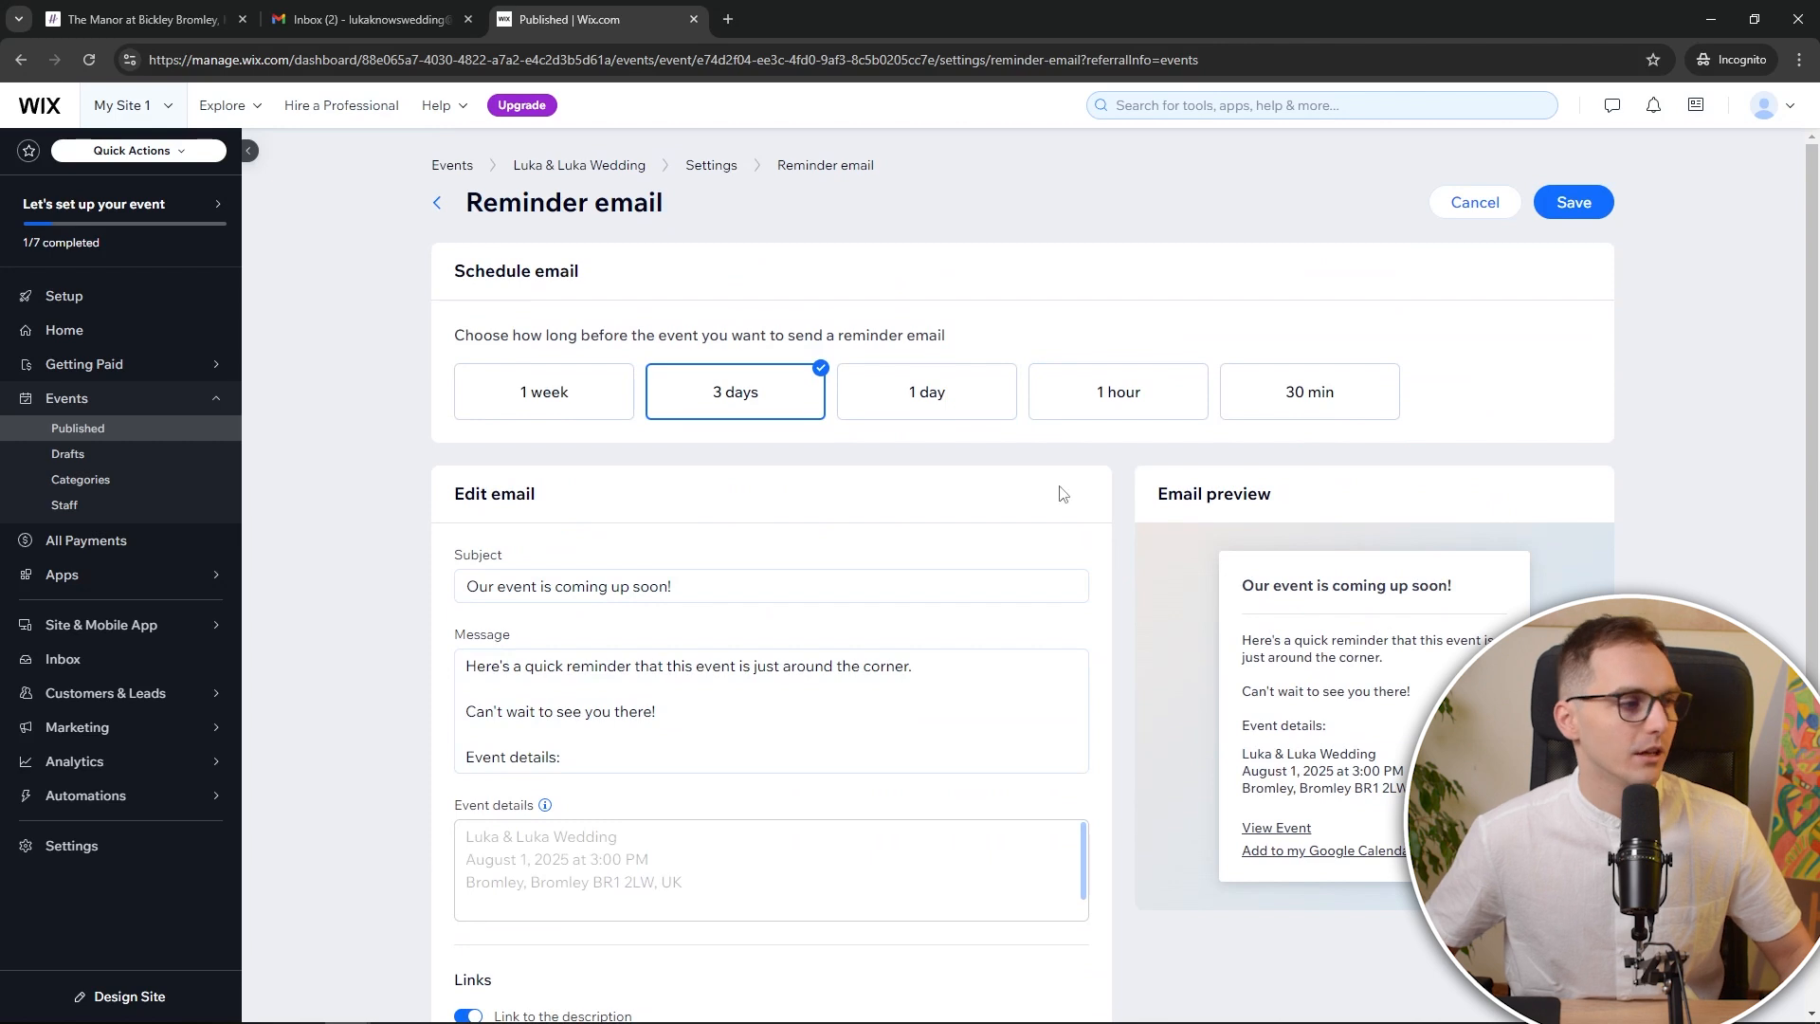
{"action": "left_click", "coordinate": [925, 402]}
{"action": "left_click", "coordinate": [722, 407]}
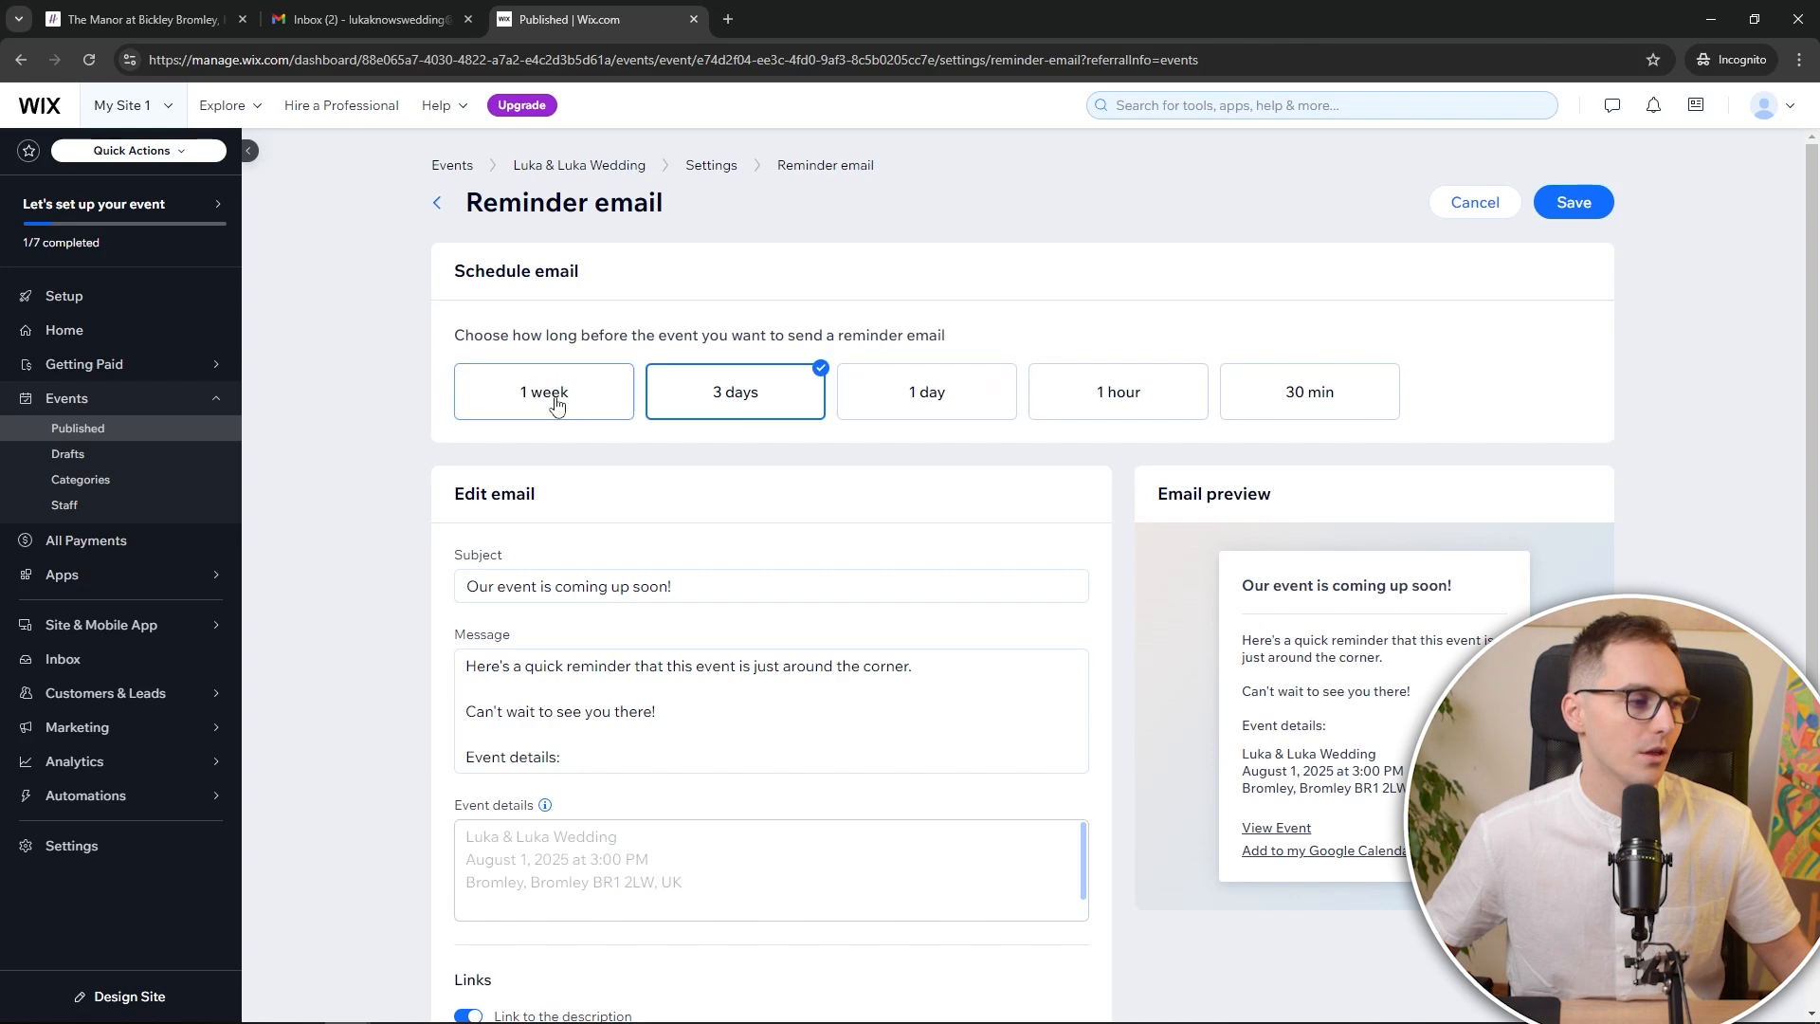
{"action": "left_click", "coordinate": [556, 405]}
{"action": "left_click", "coordinate": [712, 413]}
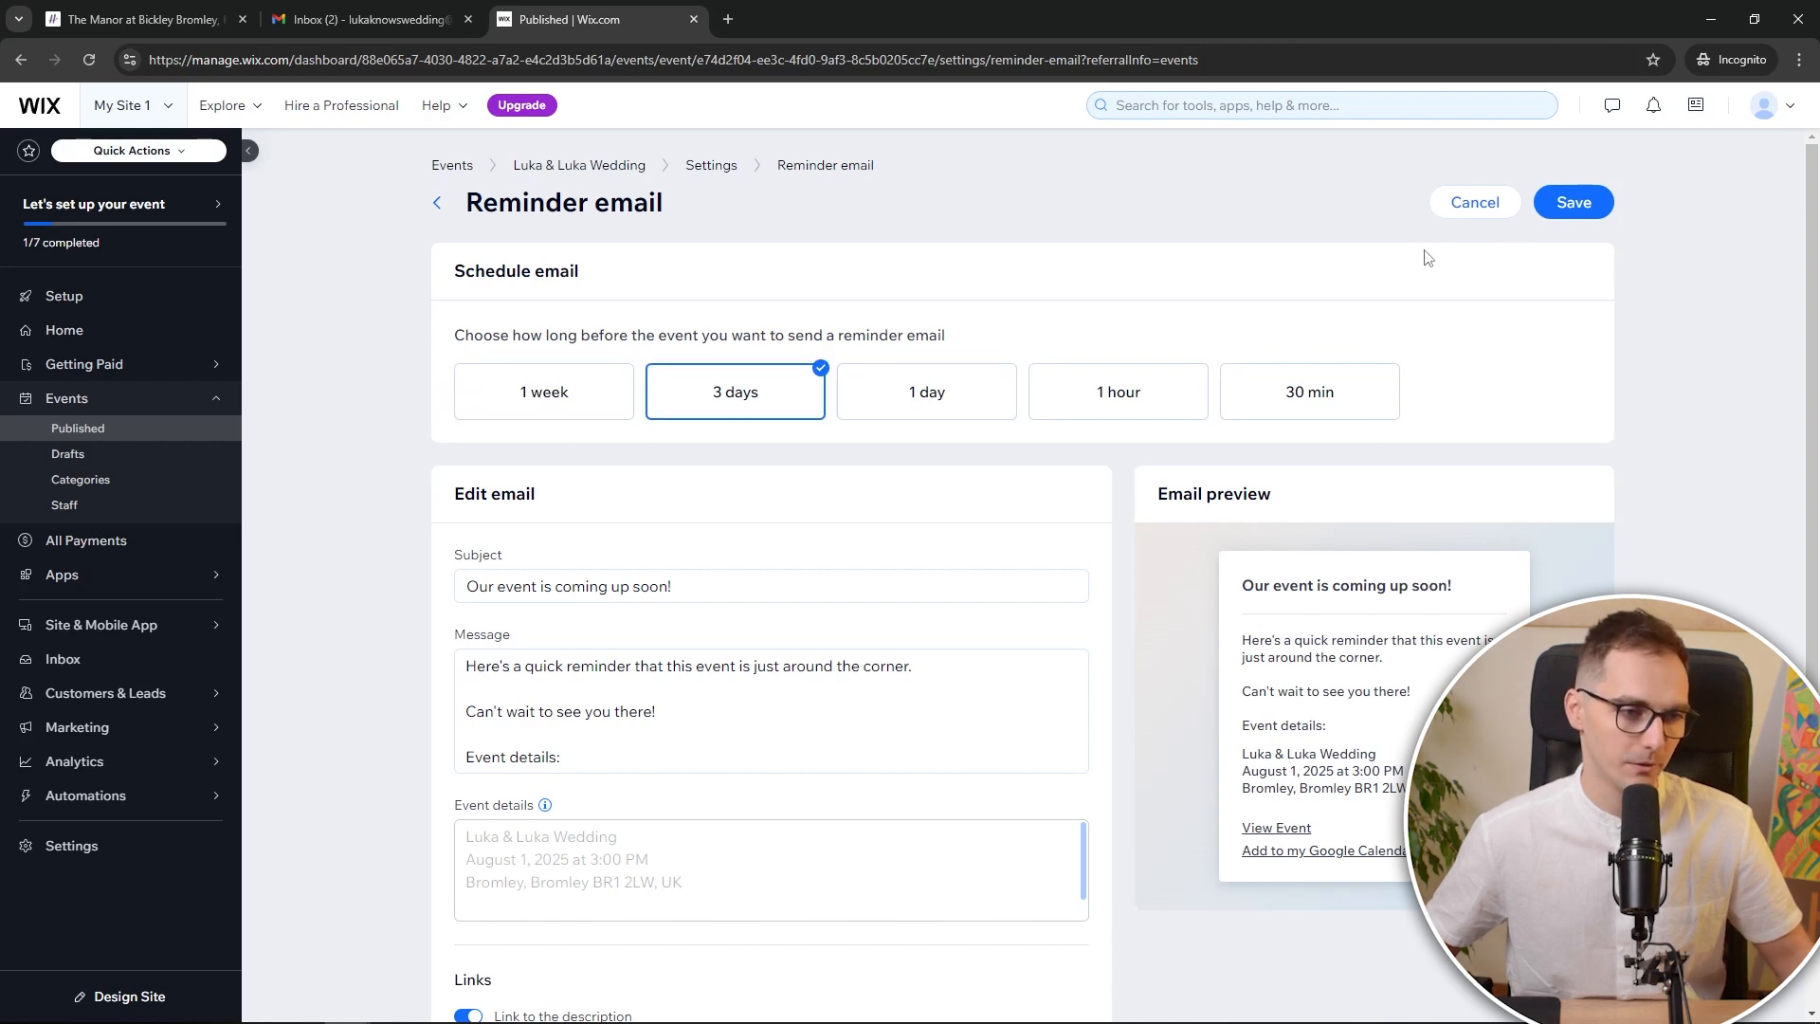
{"action": "left_click", "coordinate": [594, 397]}
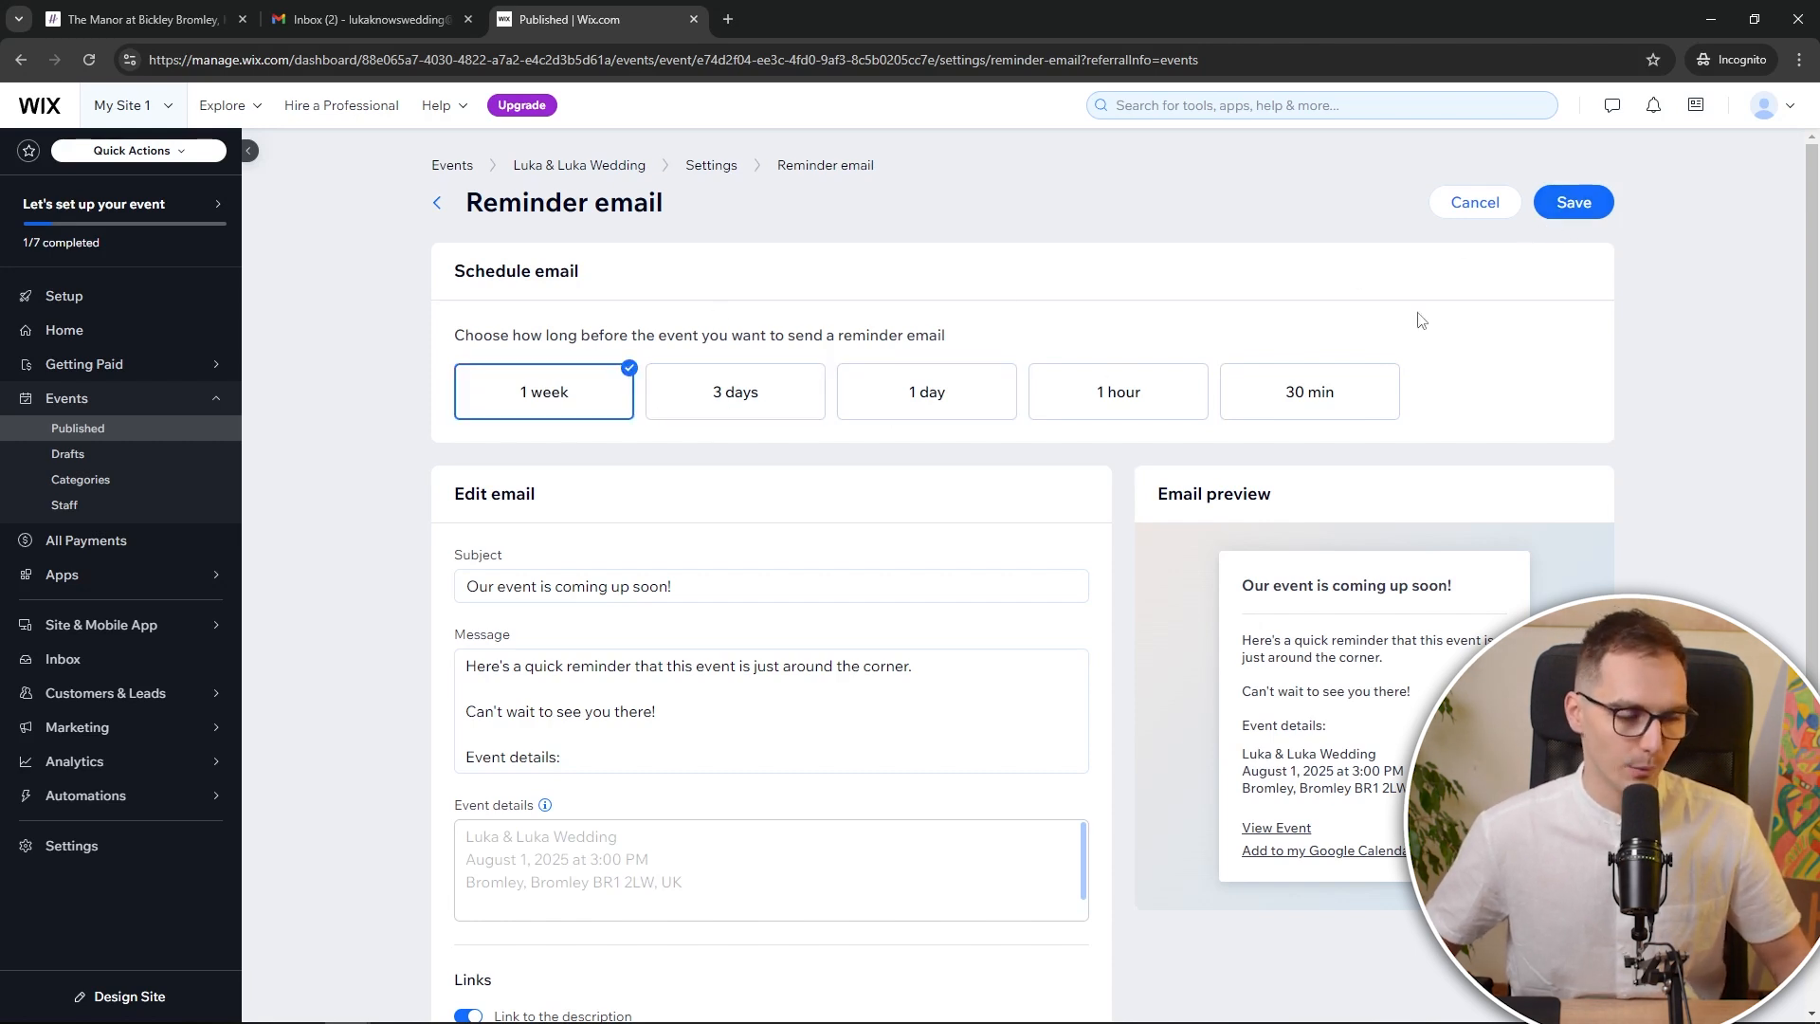
{"action": "left_click", "coordinate": [1577, 205]}
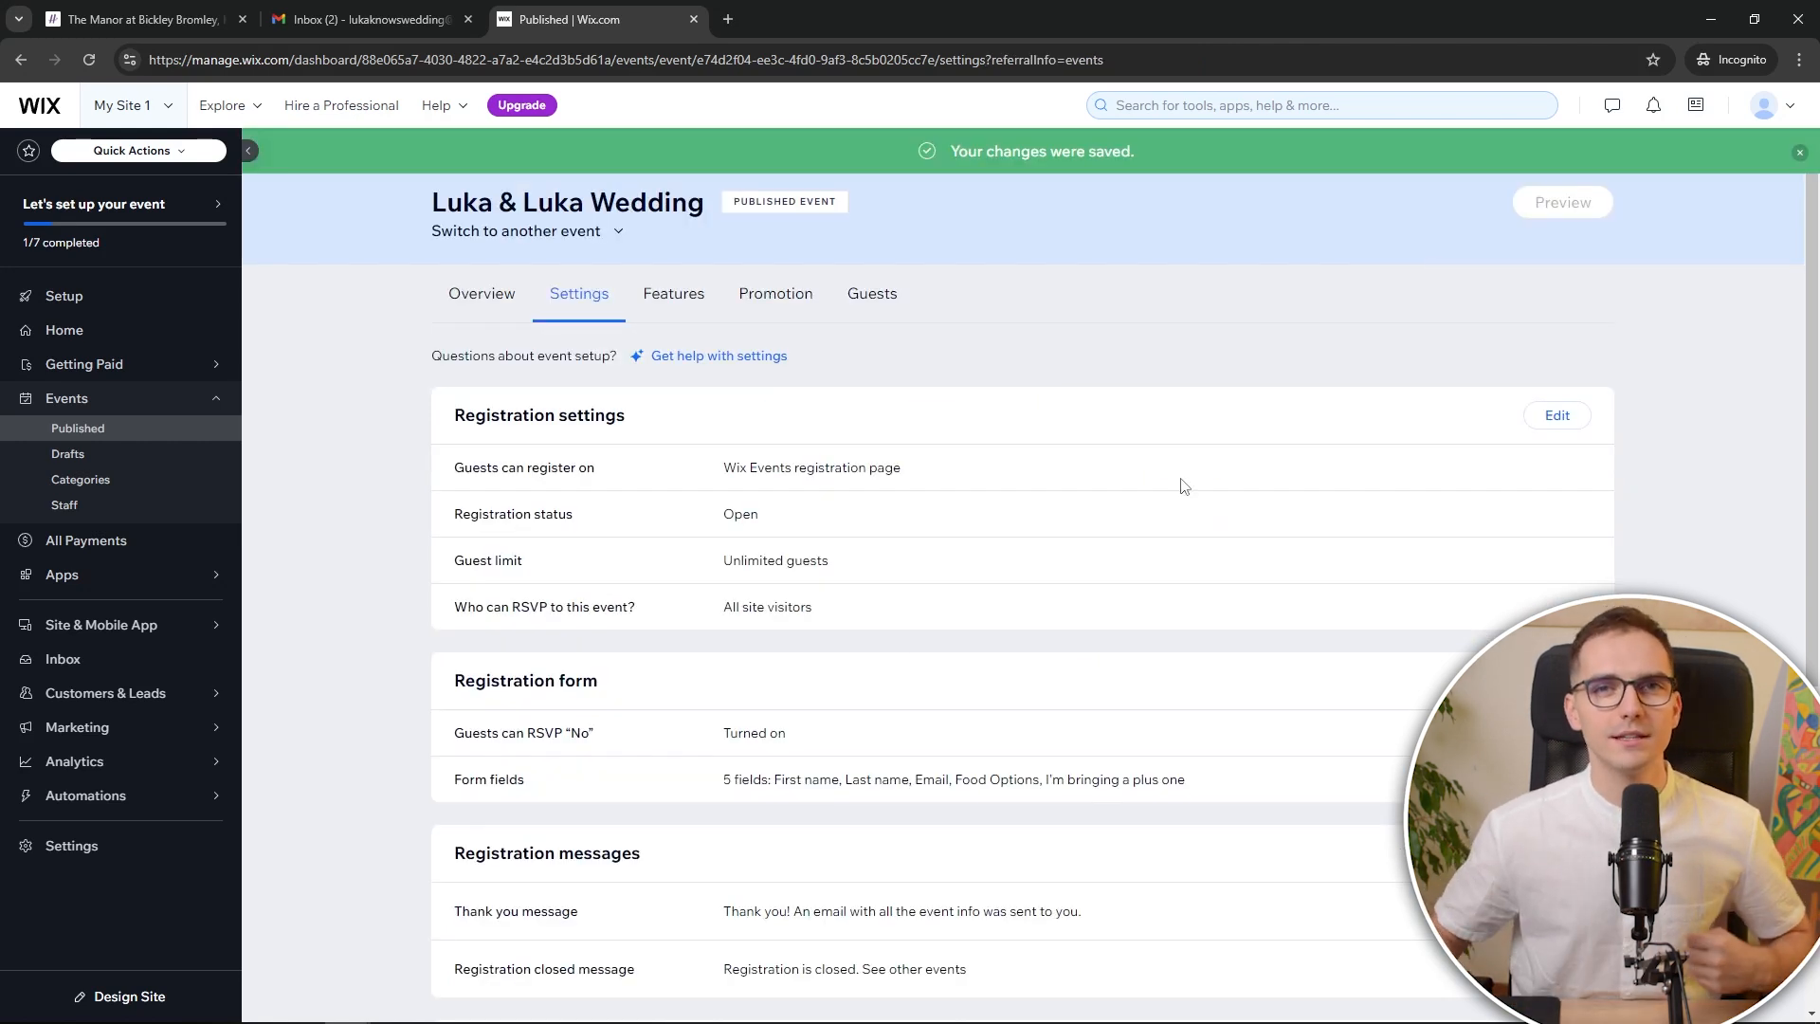
Check the empty guest list, then return to the event setup checklist
{"action": "left_click", "coordinate": [873, 308]}
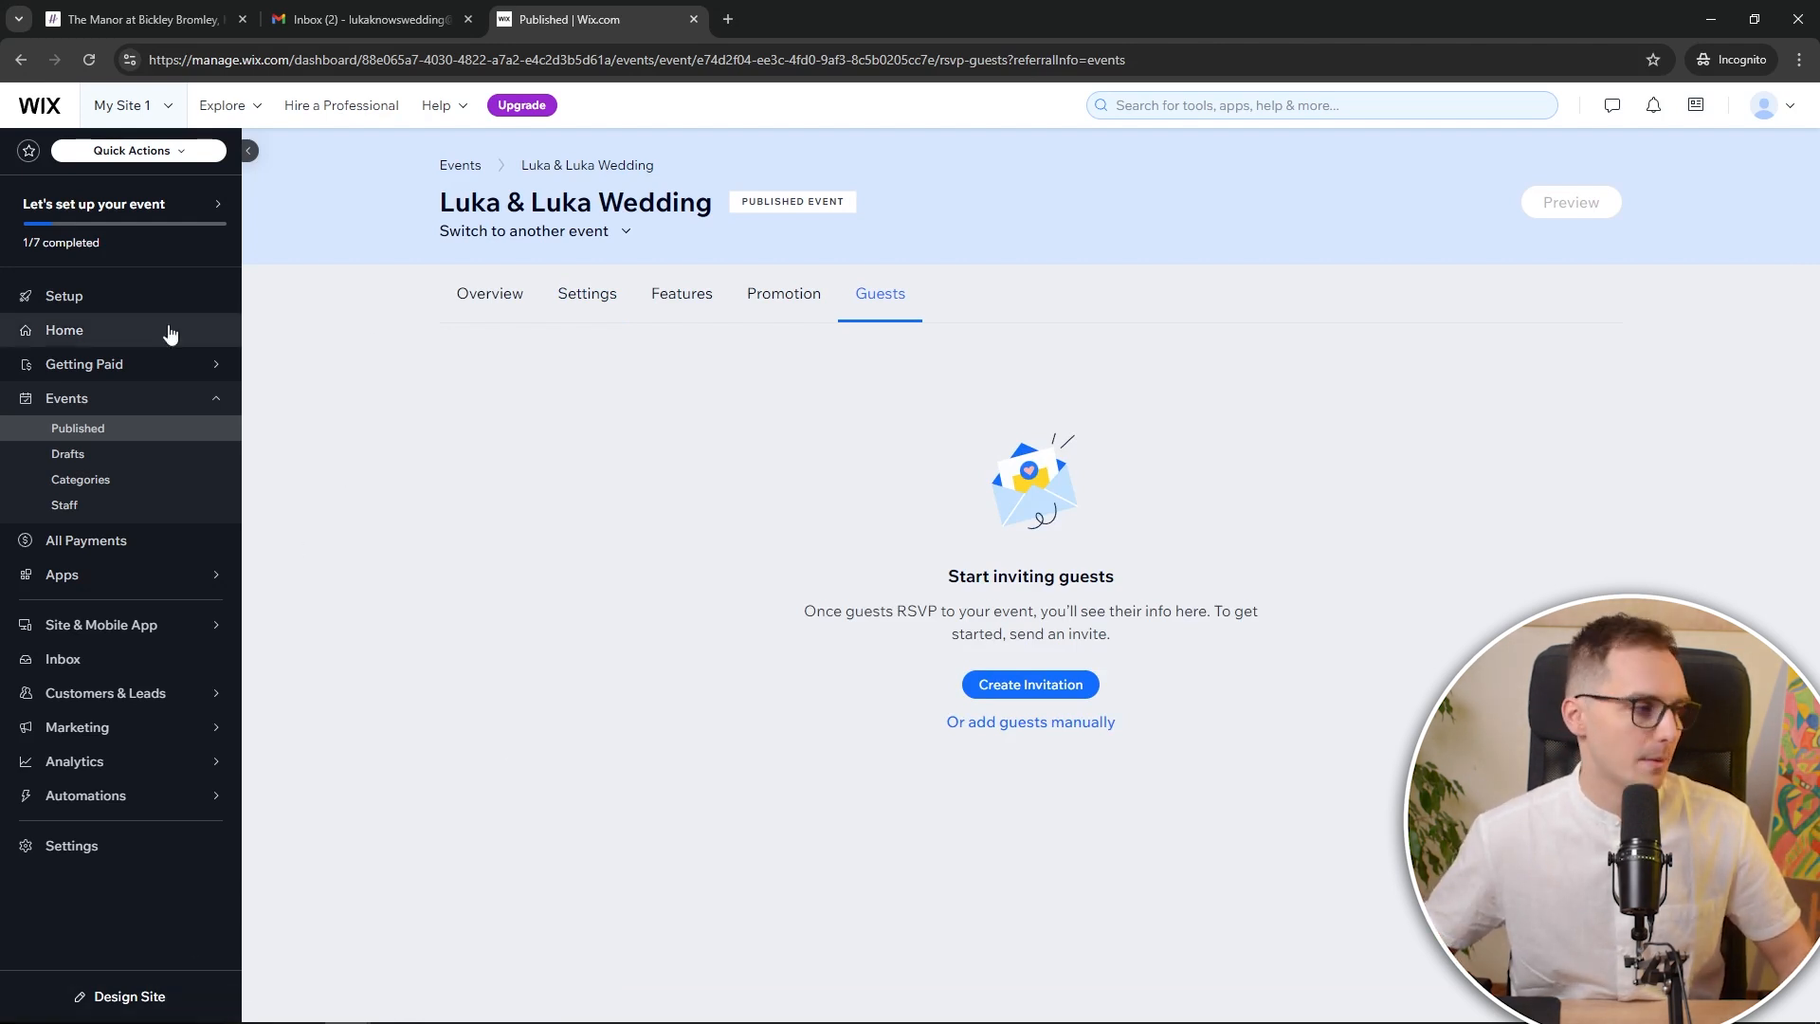
{"action": "mouse_move", "coordinate": [105, 195]}
{"action": "left_click", "coordinate": [136, 225]}
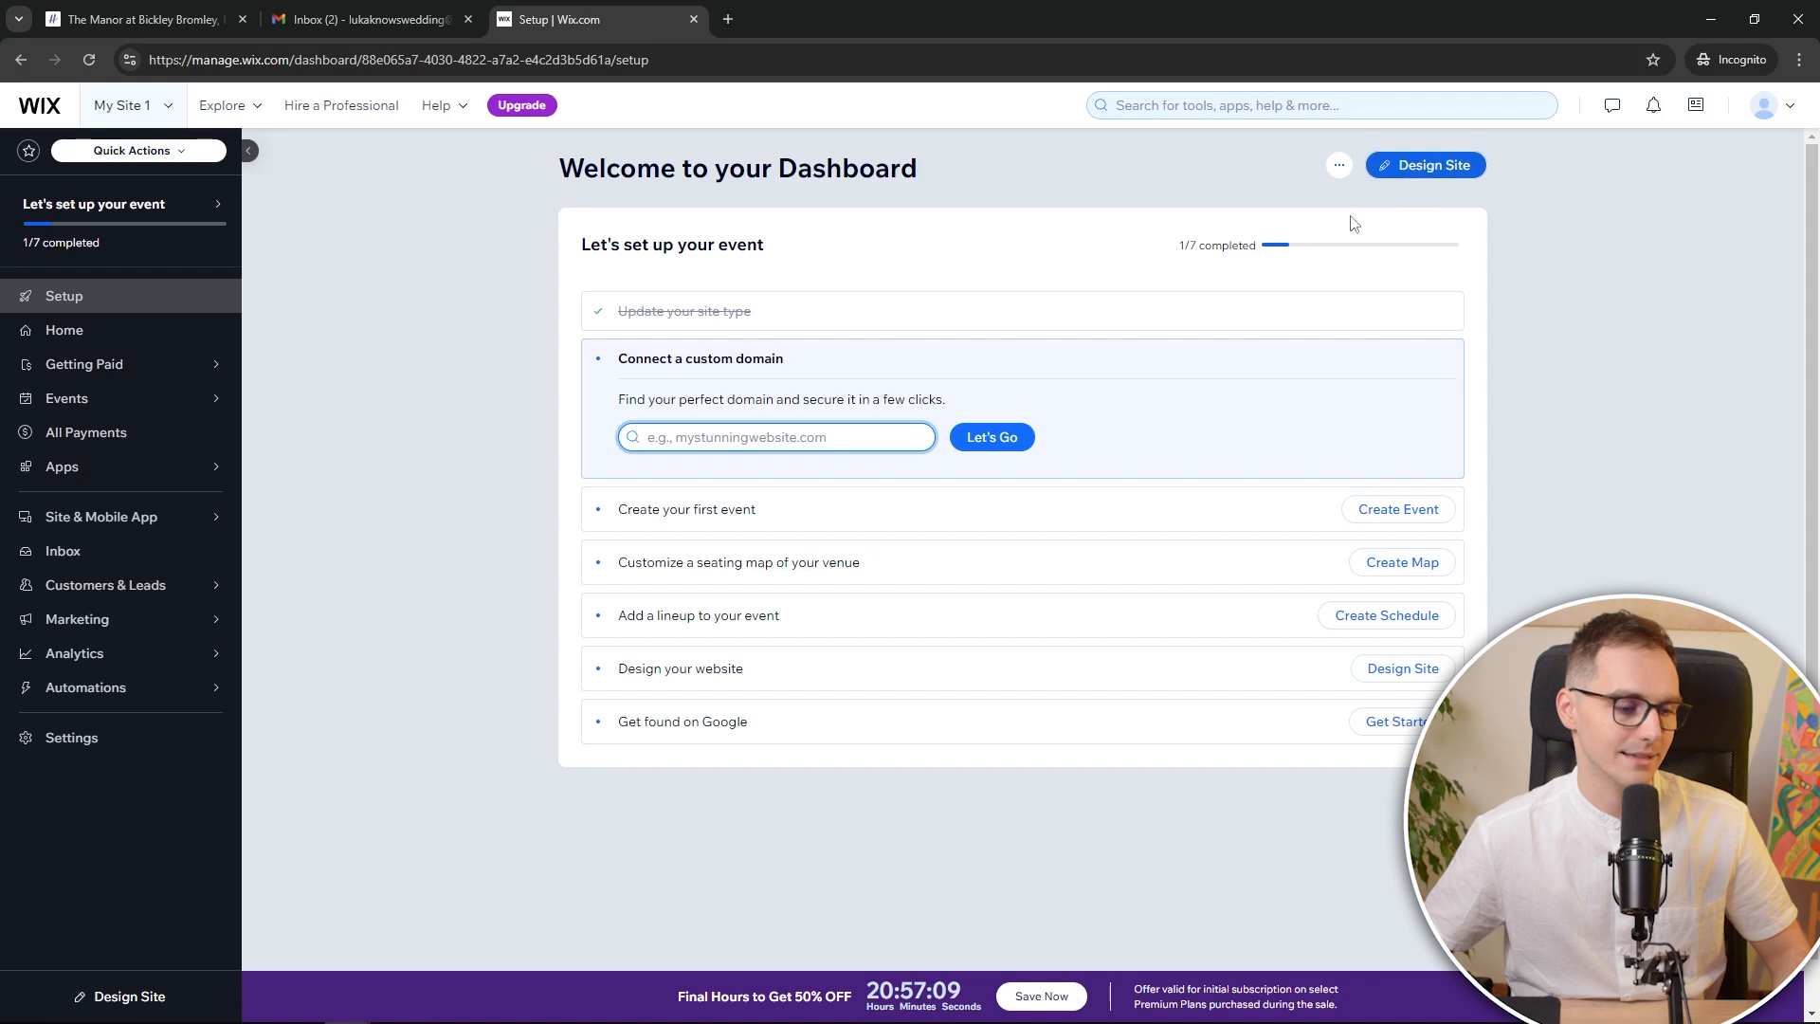
Start designing the wedding website from the ready-made template gallery
{"action": "left_click", "coordinate": [142, 999]}
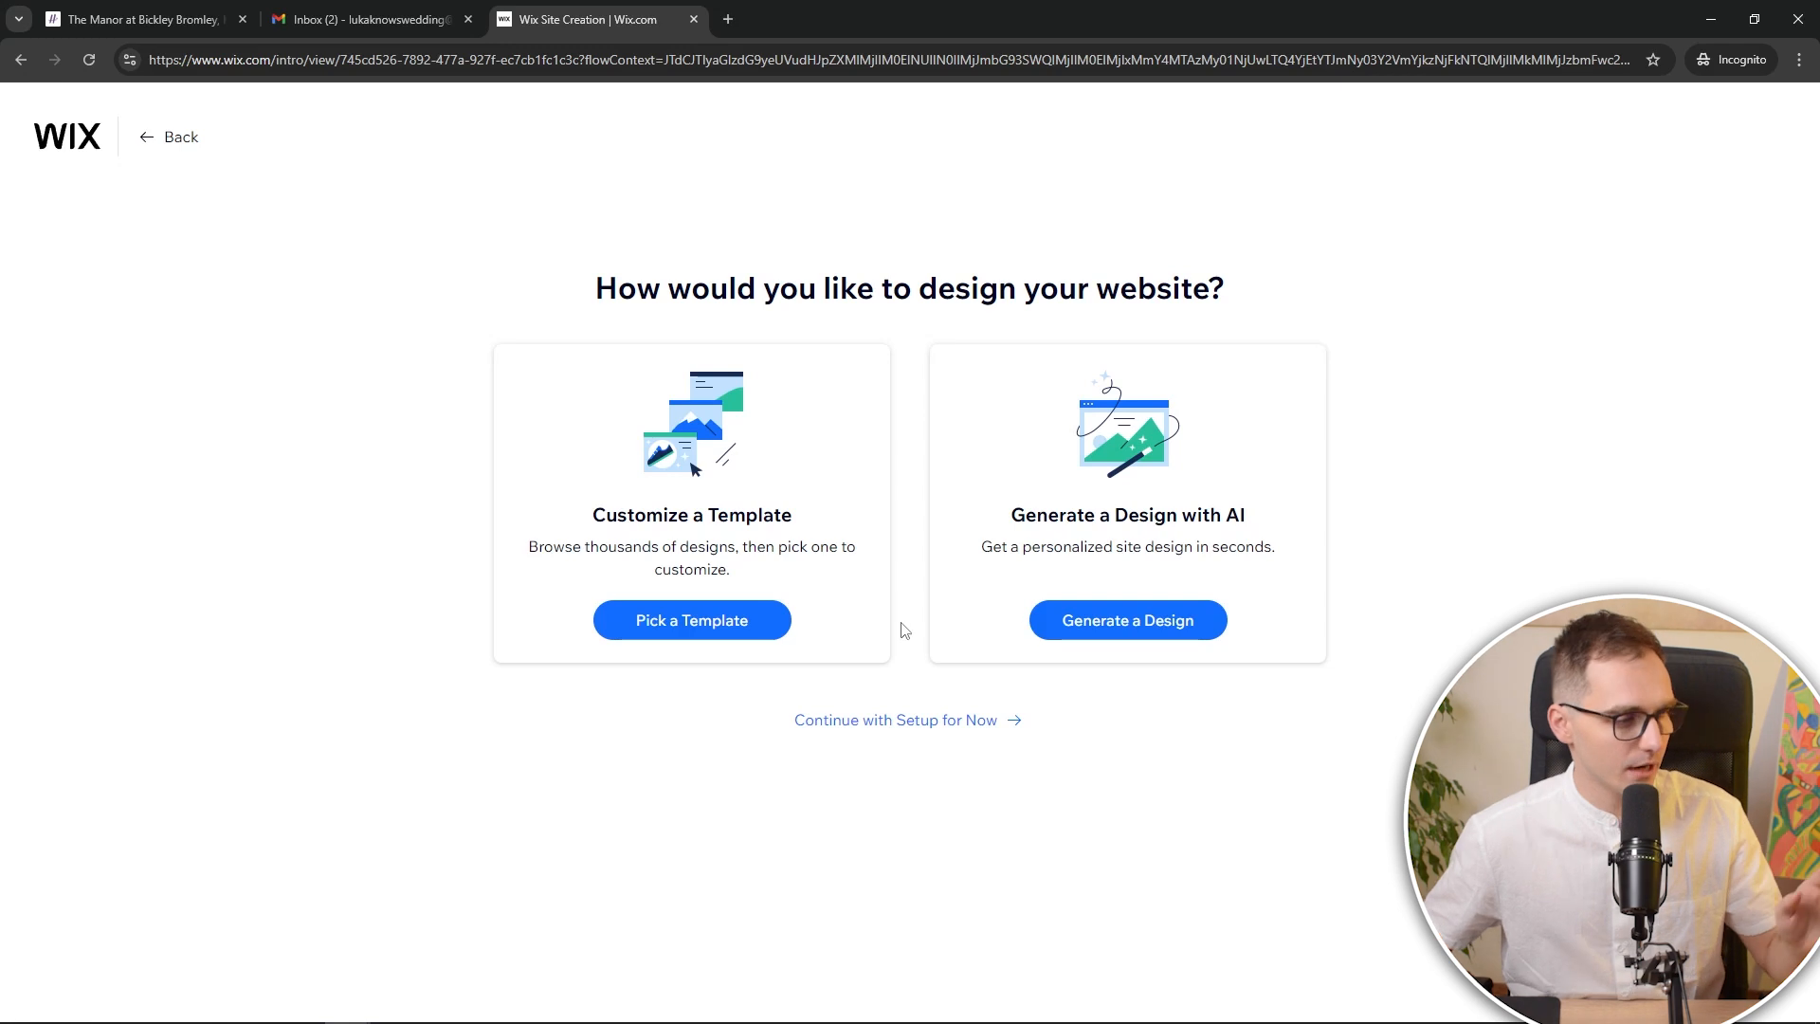
{"action": "left_click", "coordinate": [710, 634]}
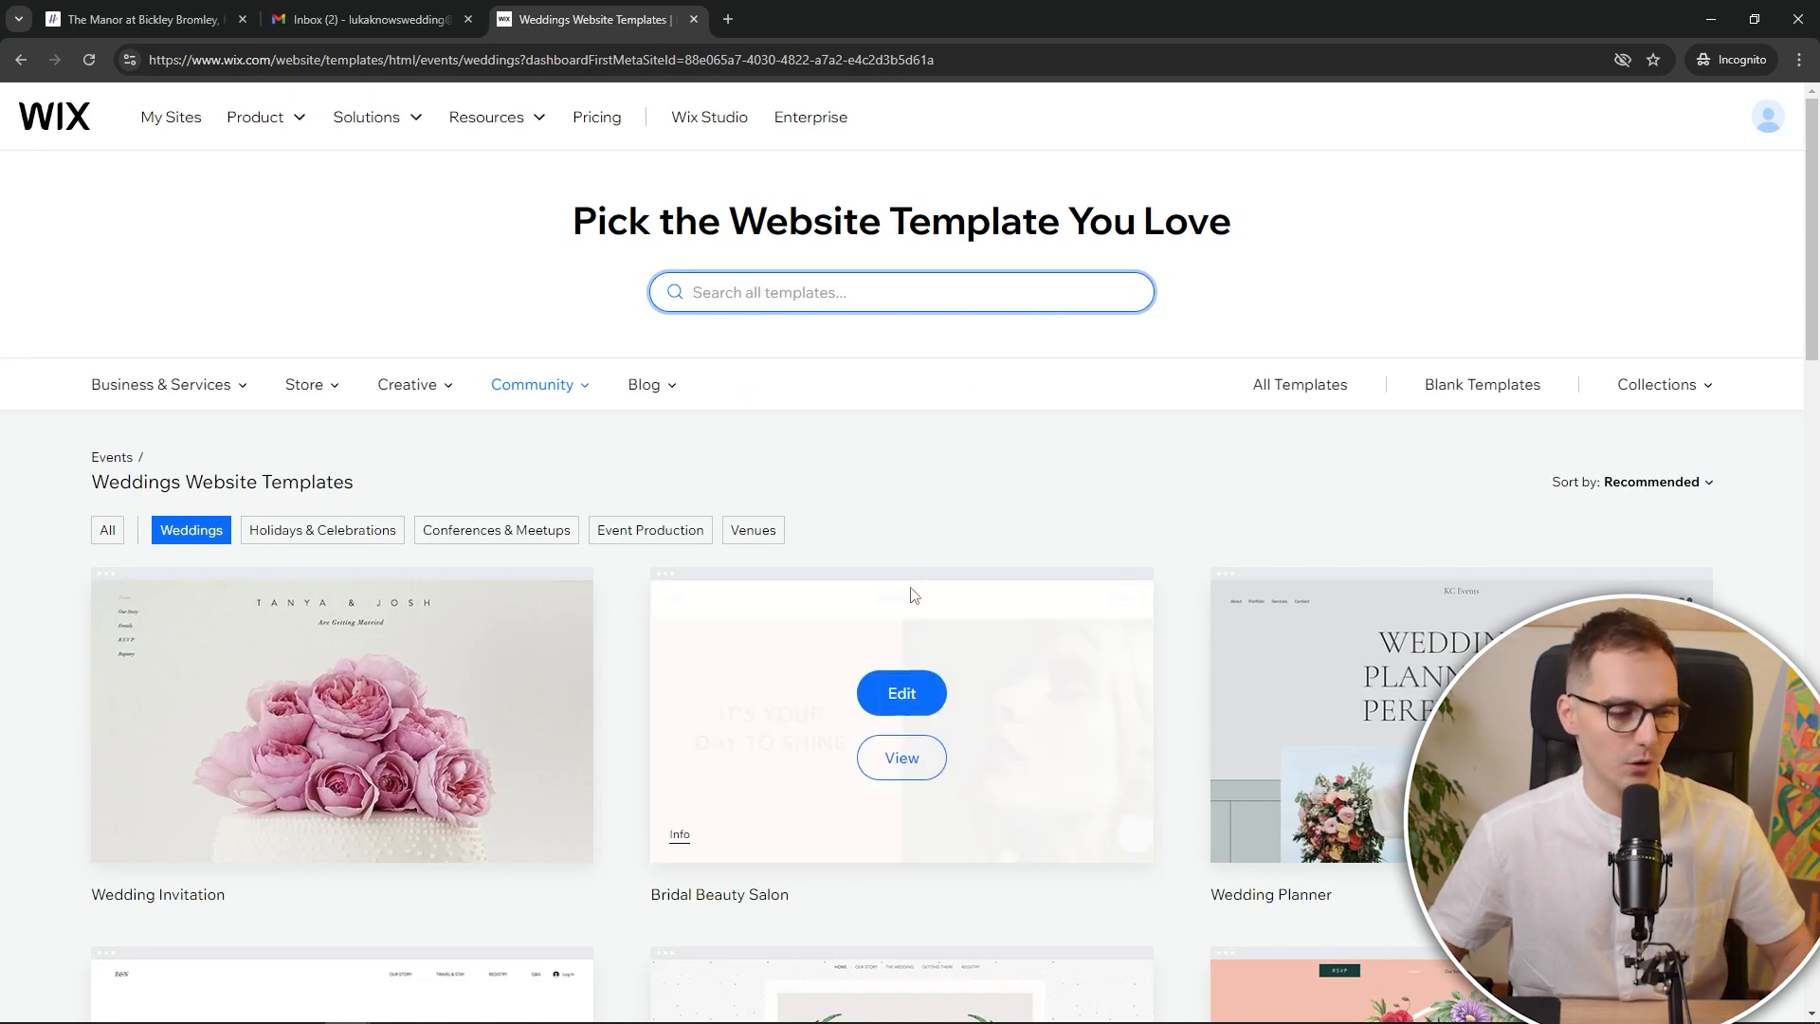
{"action": "scroll", "coordinate": [915, 602], "scroll_direction": "down", "scroll_amount": 4}
{"action": "scroll", "coordinate": [780, 593], "scroll_direction": "down", "scroll_amount": 14}
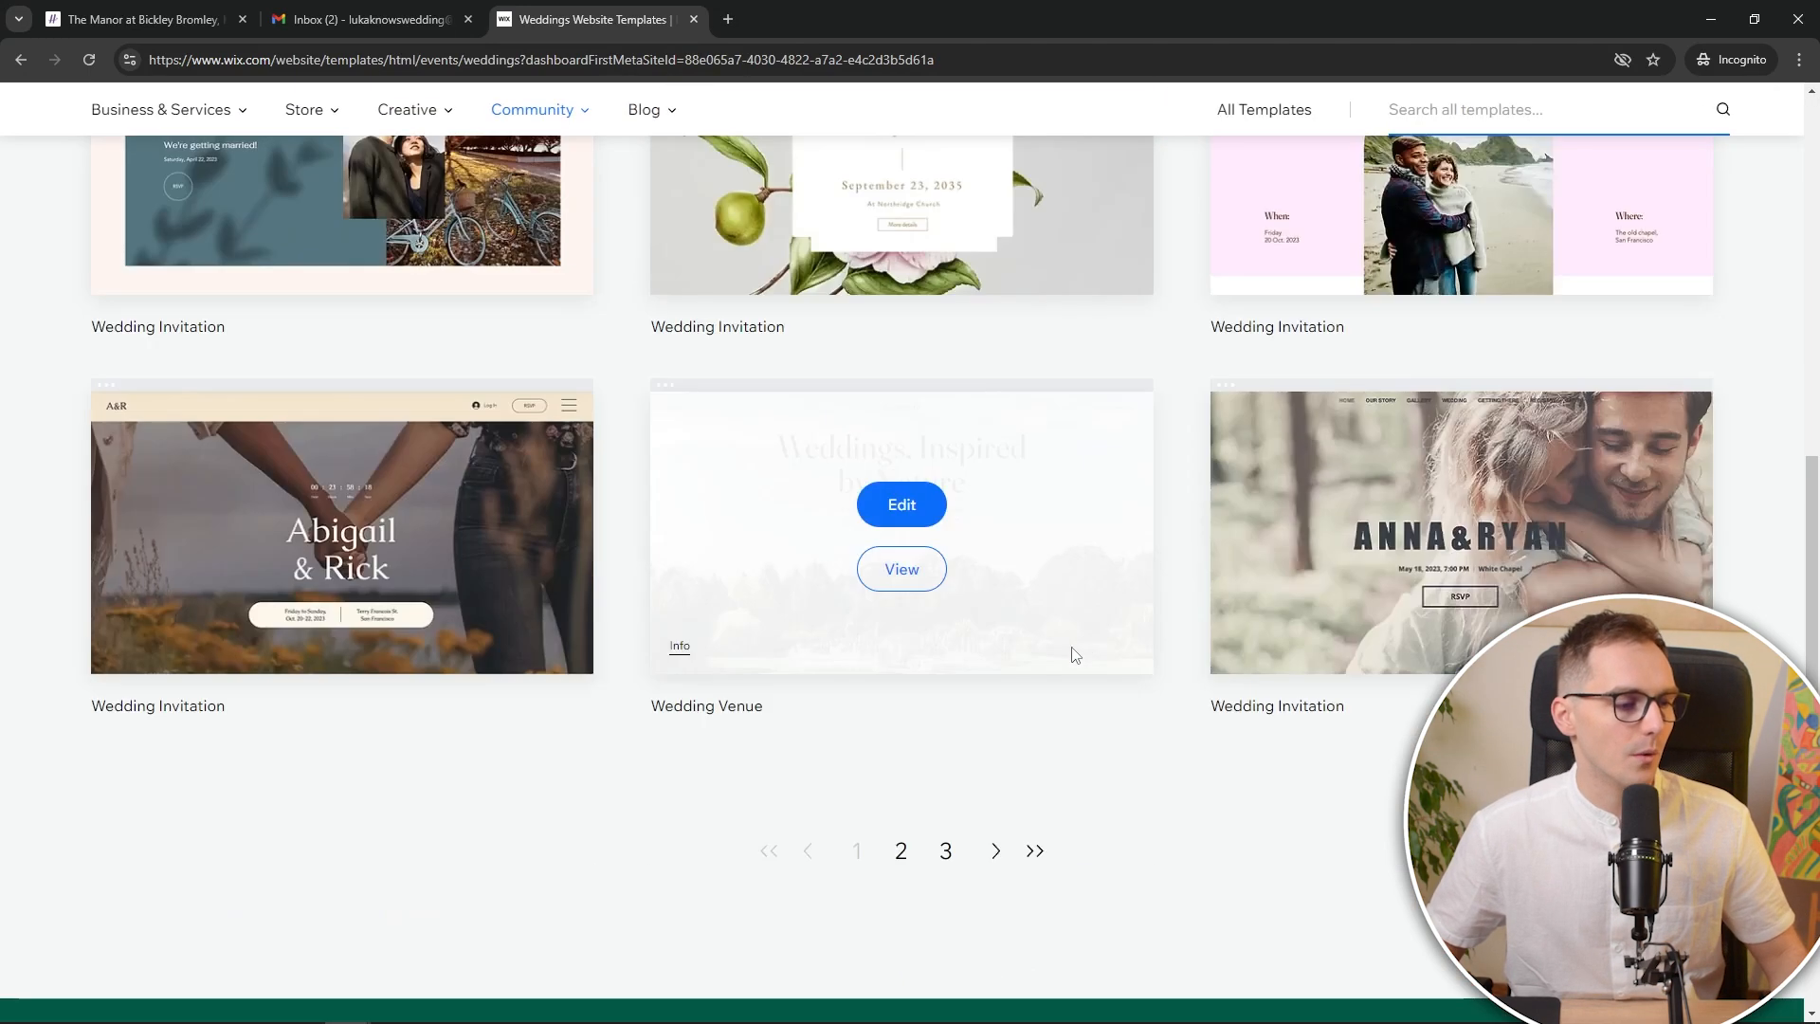
Browse template pages 2 and 1, opening a wedding invitation template's preview in a new tab
{"action": "left_click", "coordinate": [886, 480]}
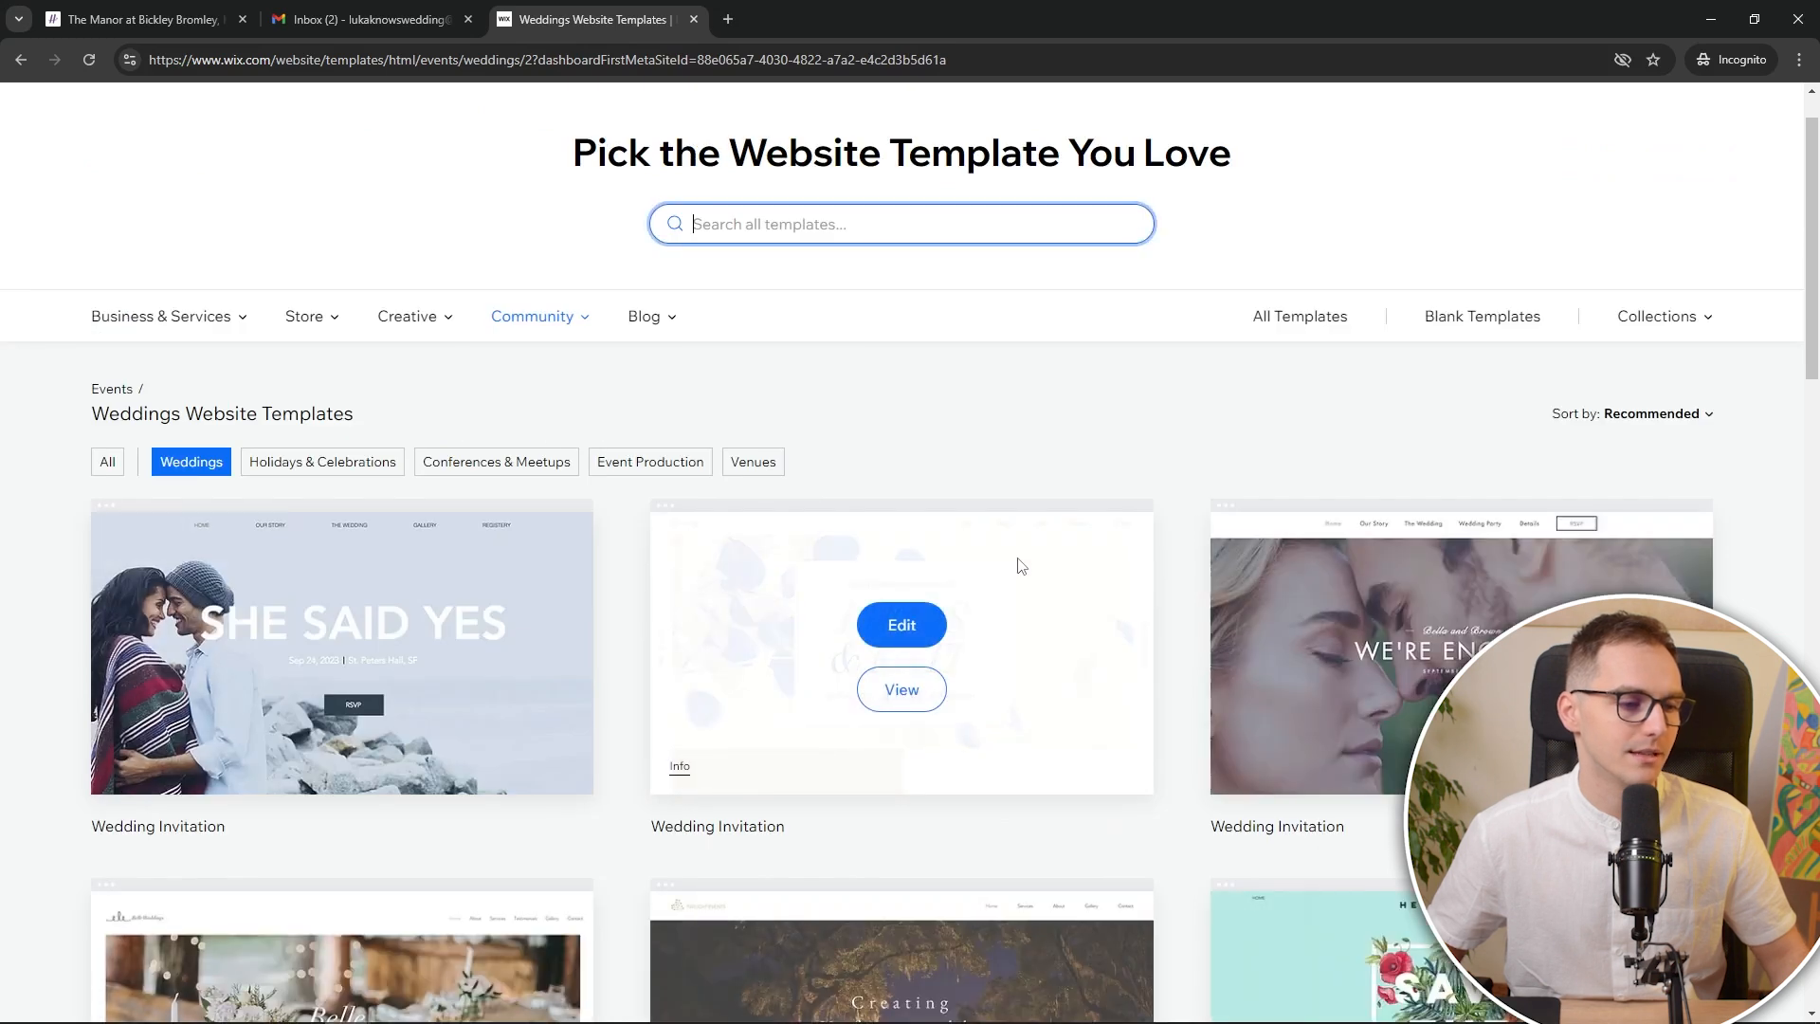
{"action": "scroll", "coordinate": [976, 563], "scroll_direction": "down", "scroll_amount": 12}
{"action": "mouse_move", "coordinate": [946, 622]}
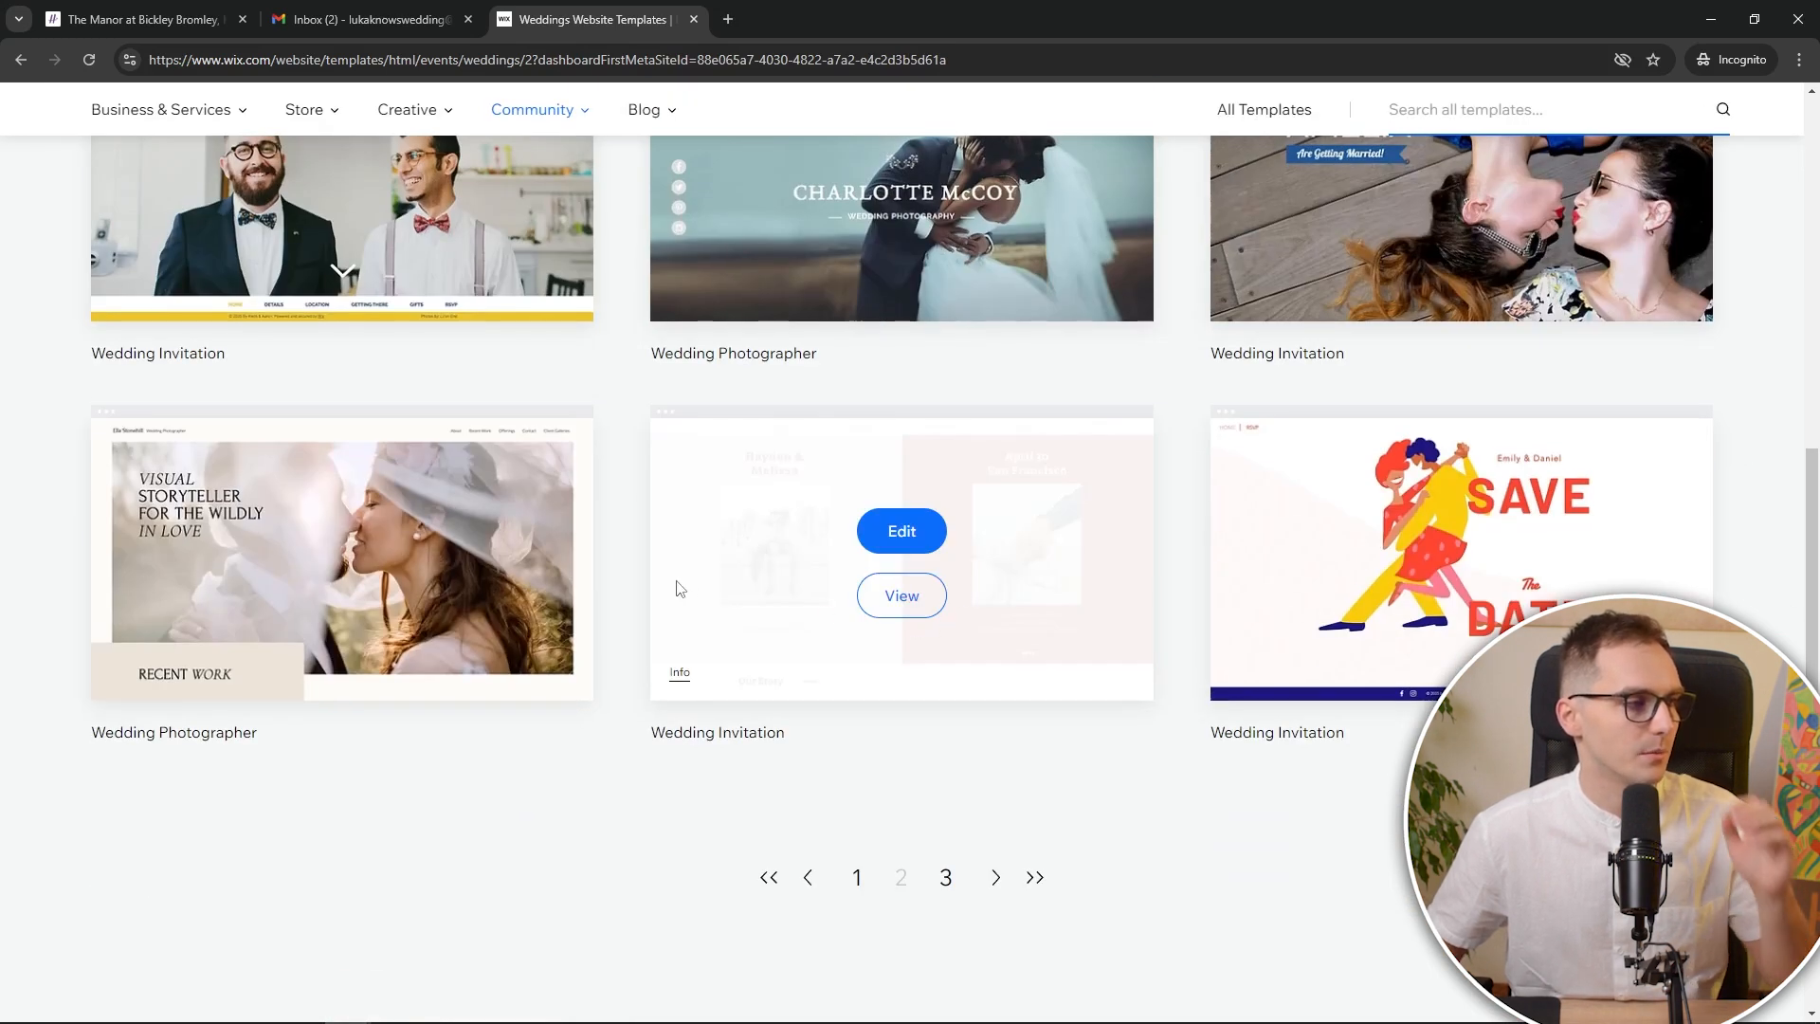
{"action": "scroll", "coordinate": [701, 597], "scroll_direction": "up", "scroll_amount": 2}
{"action": "mouse_move", "coordinate": [375, 409]}
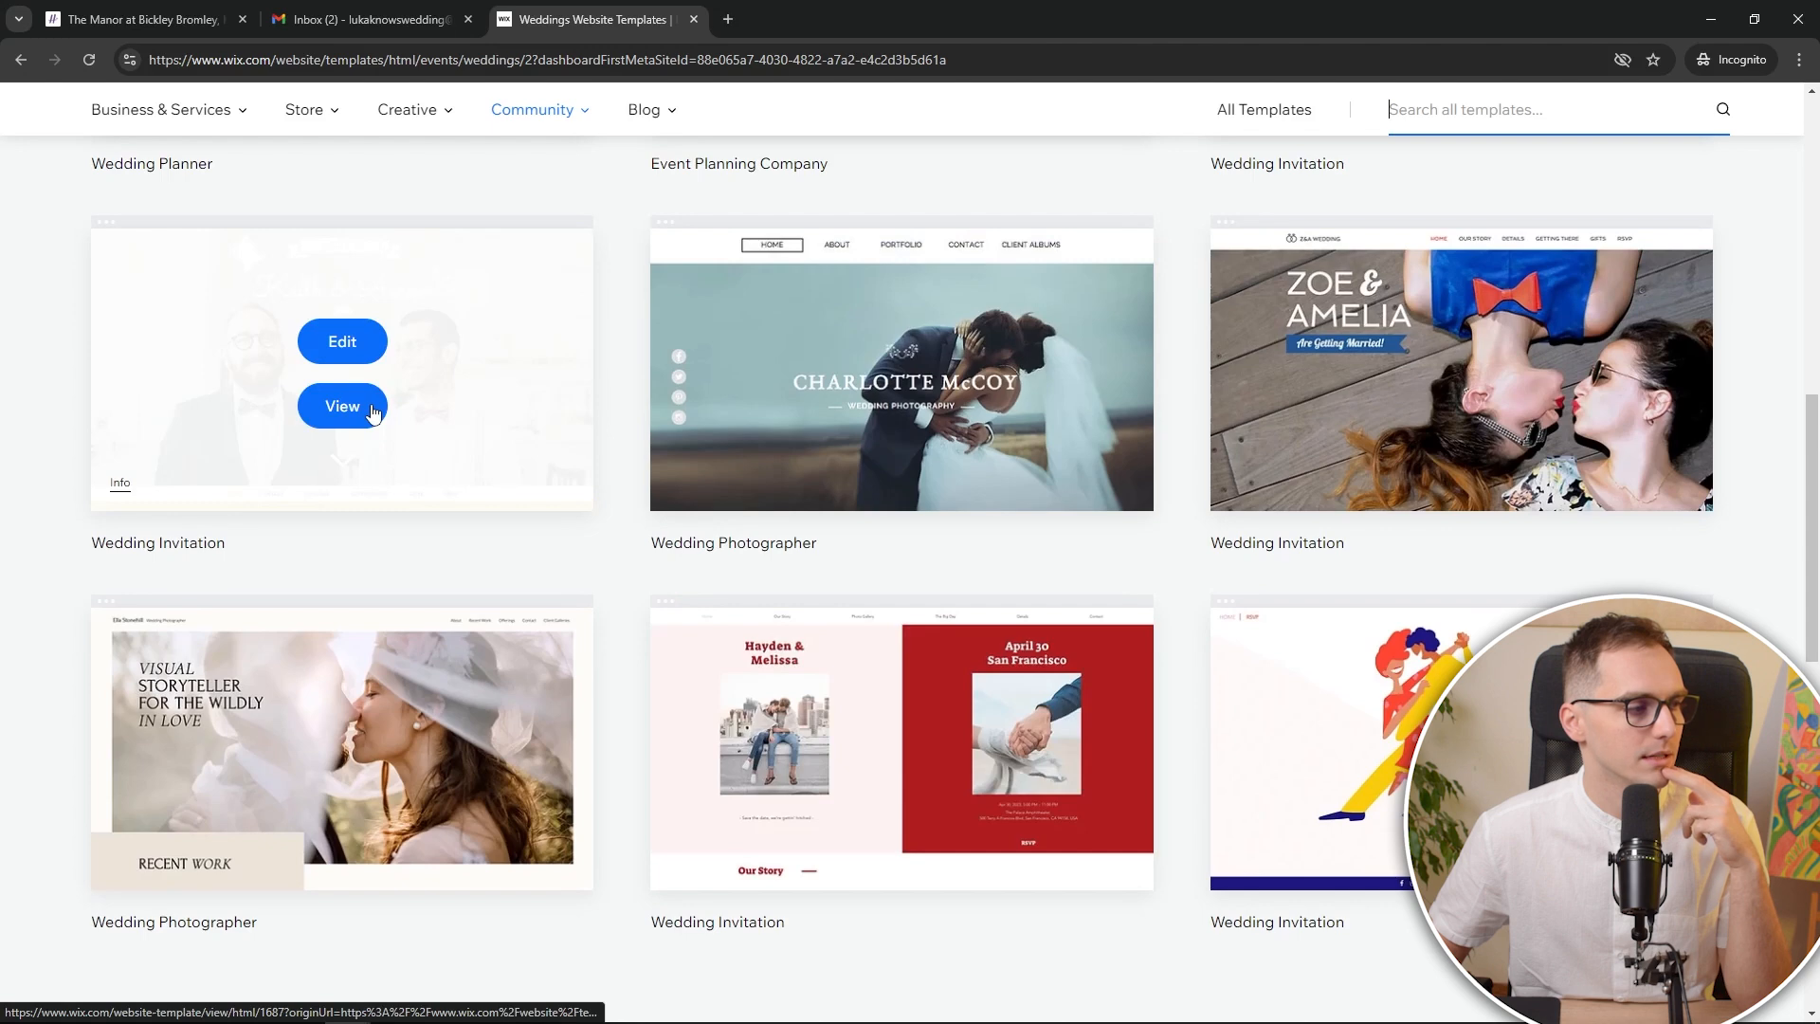
{"action": "scroll", "coordinate": [568, 668], "scroll_direction": "down", "scroll_amount": 8}
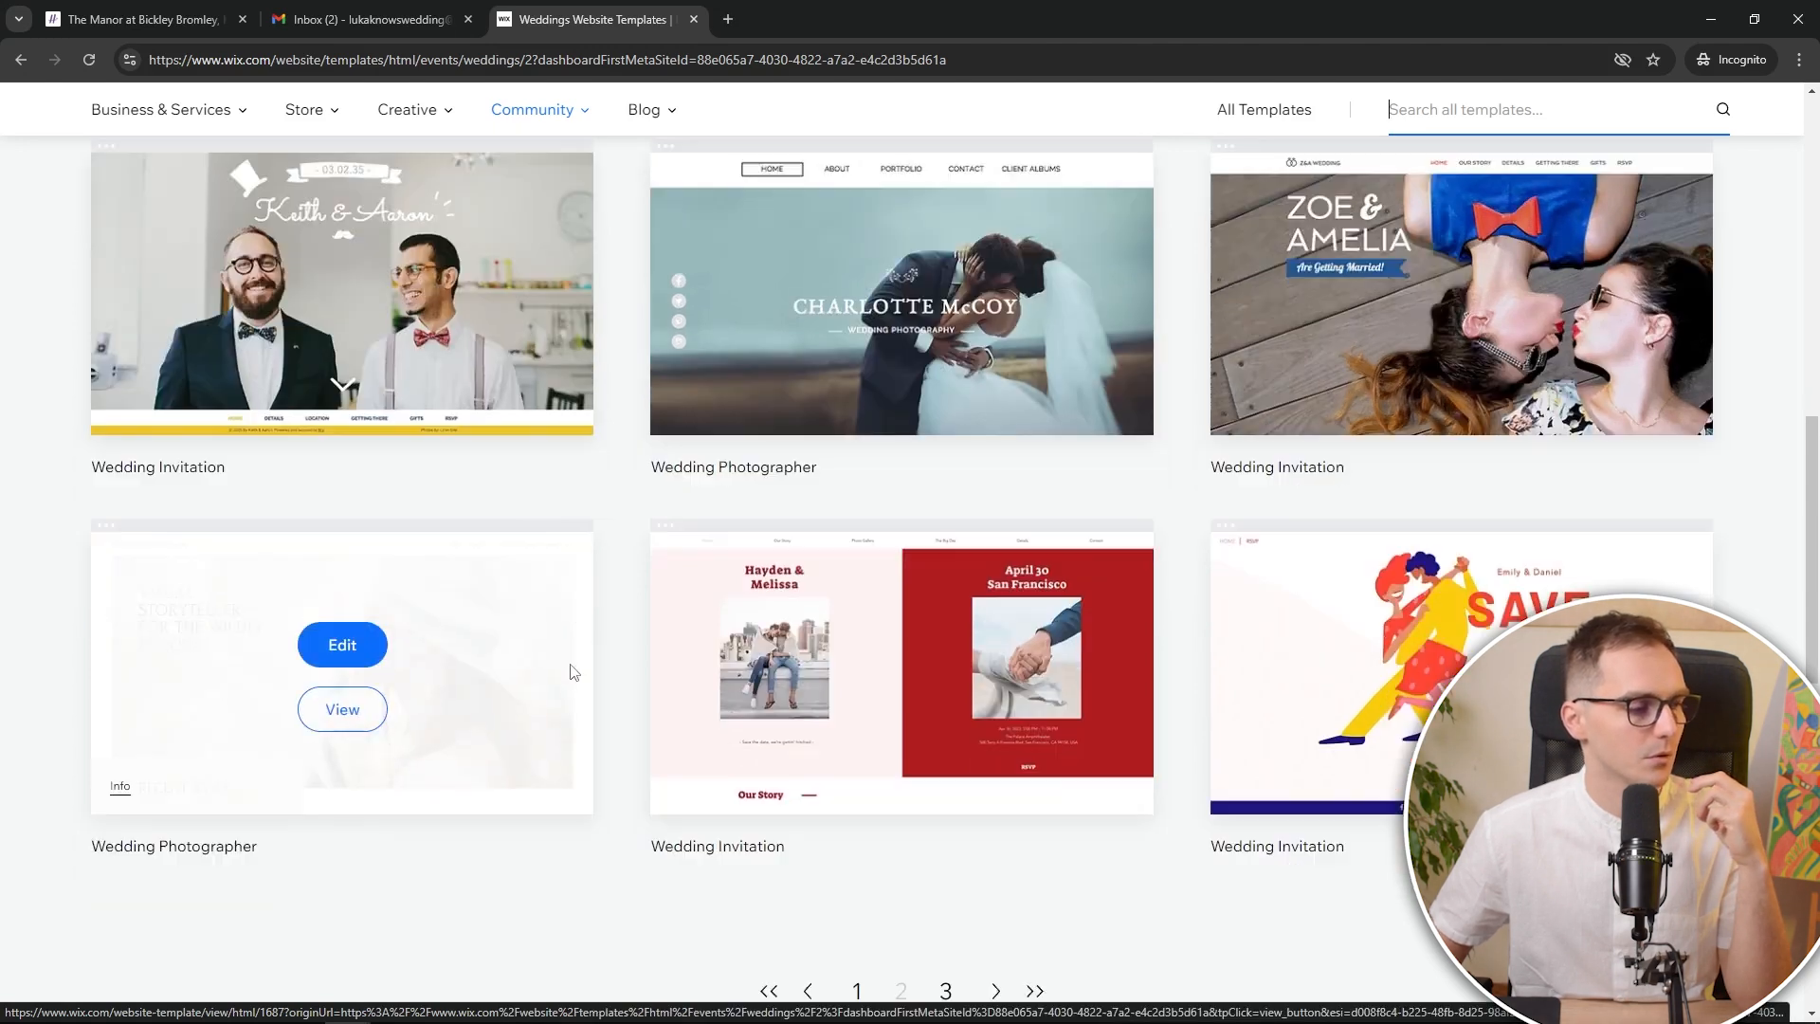
{"action": "left_click", "coordinate": [854, 496]}
{"action": "scroll", "coordinate": [770, 599], "scroll_direction": "down", "scroll_amount": 12}
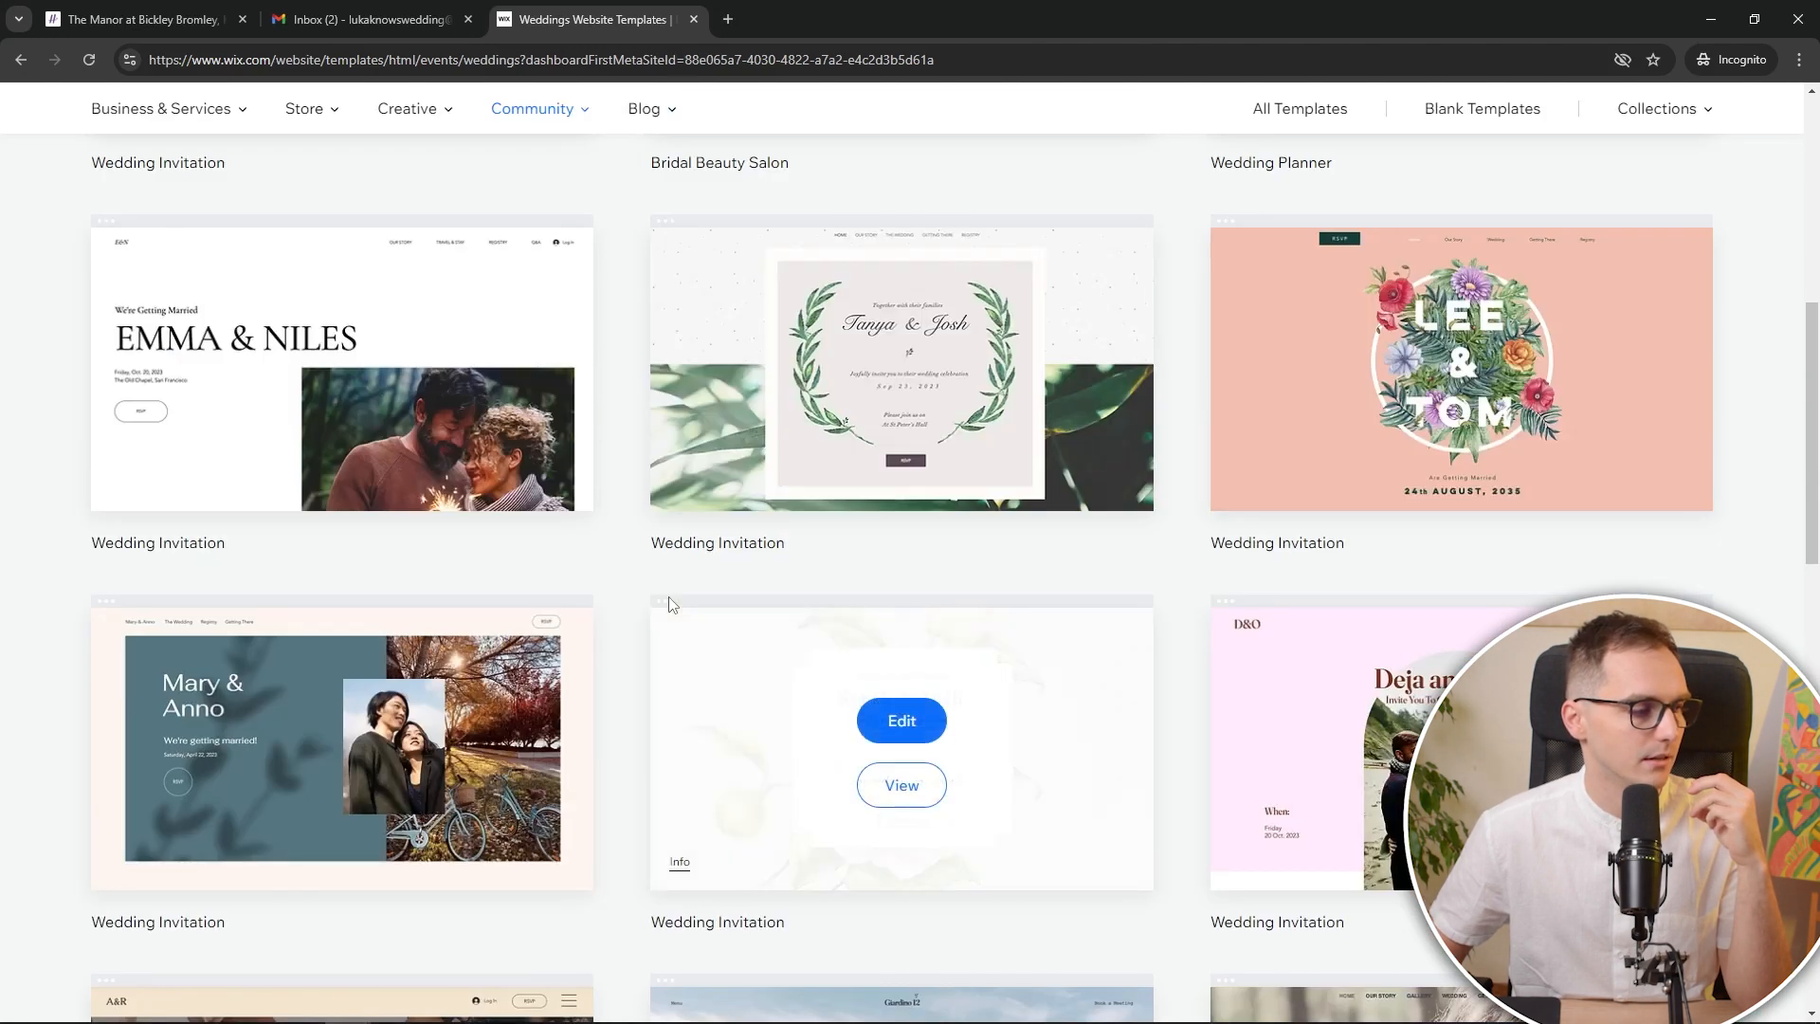
{"action": "middle_click", "coordinate": [375, 537]}
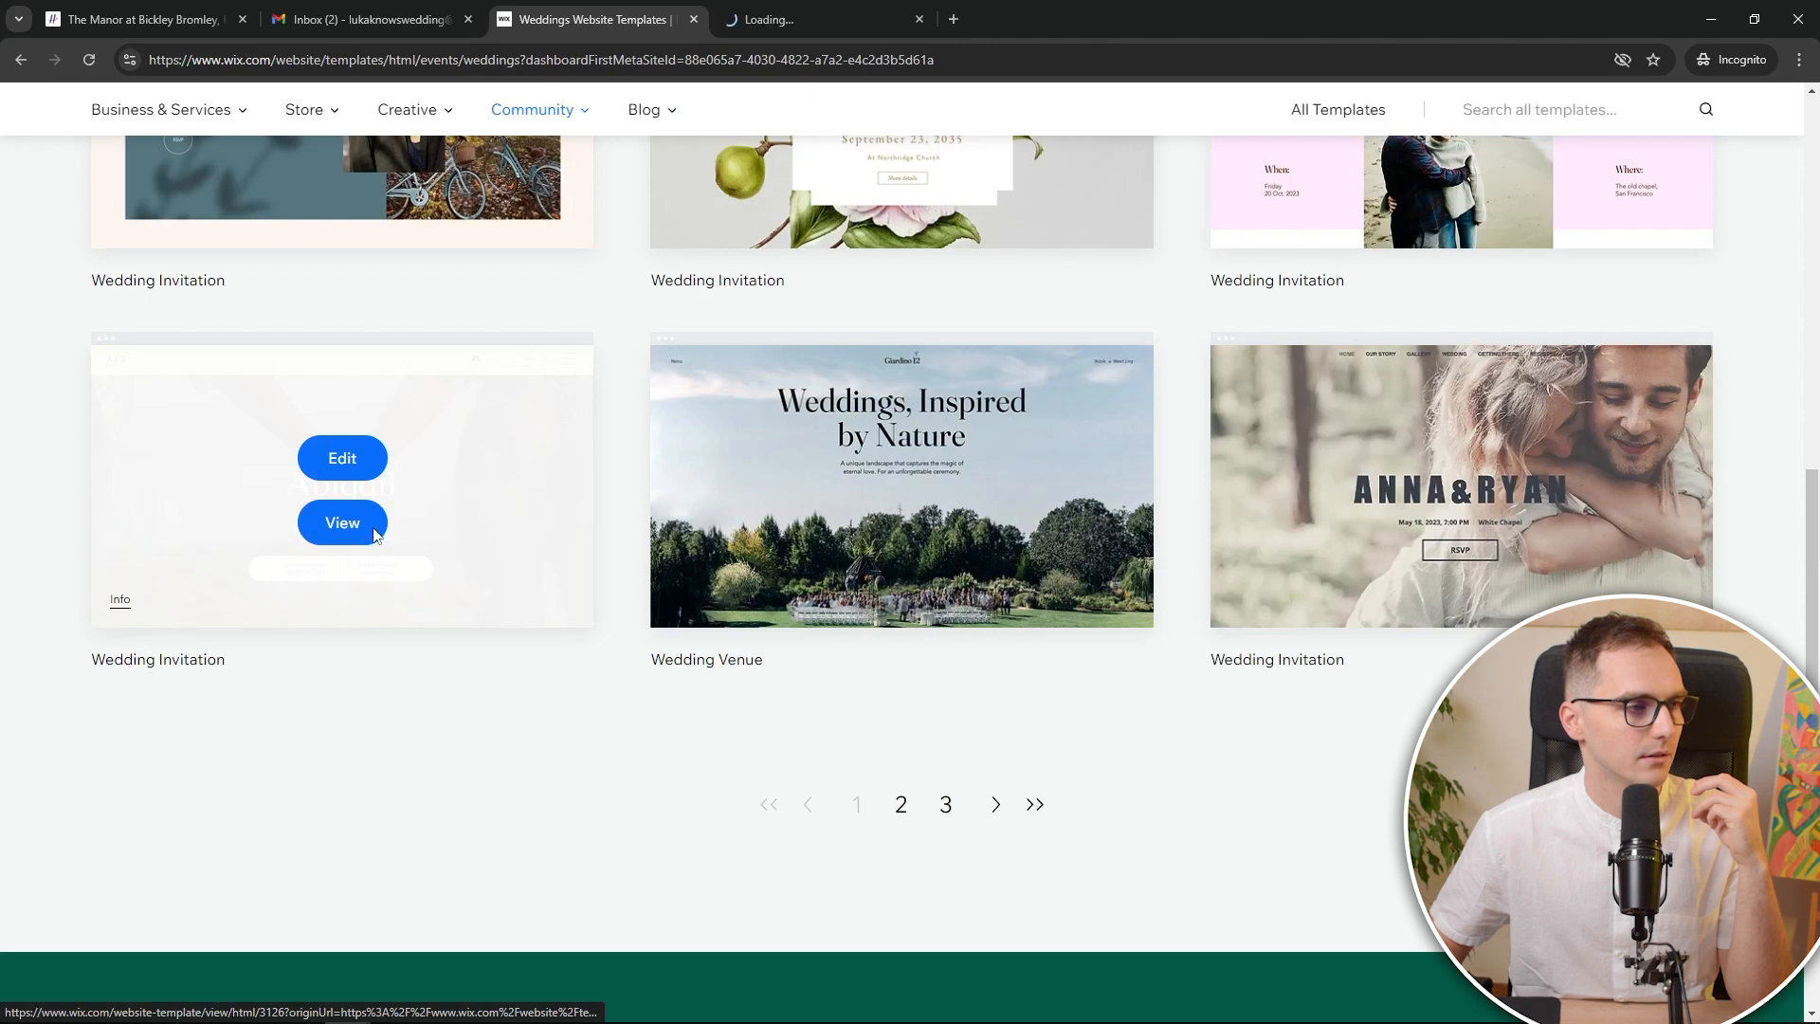
Dismiss the template prompt and review the Abigail & Rick preview's date and venue details
{"action": "left_click", "coordinate": [832, 19]}
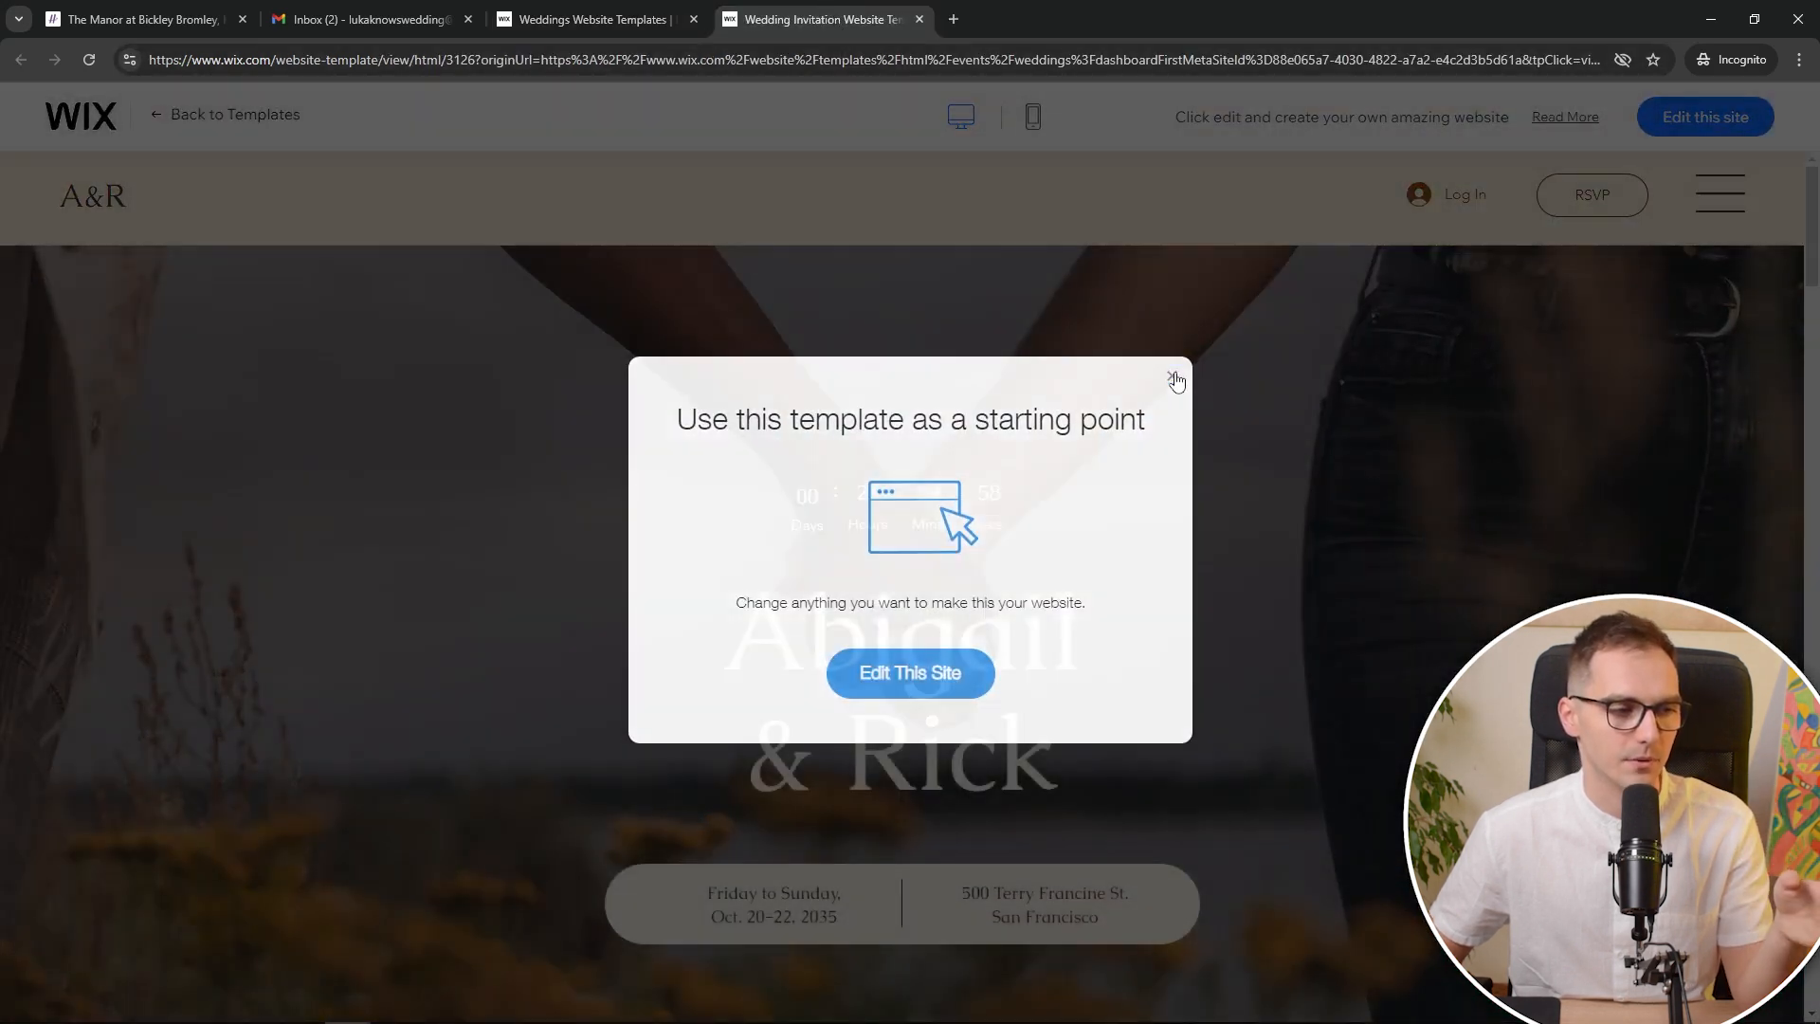
{"action": "left_click", "coordinate": [1173, 379]}
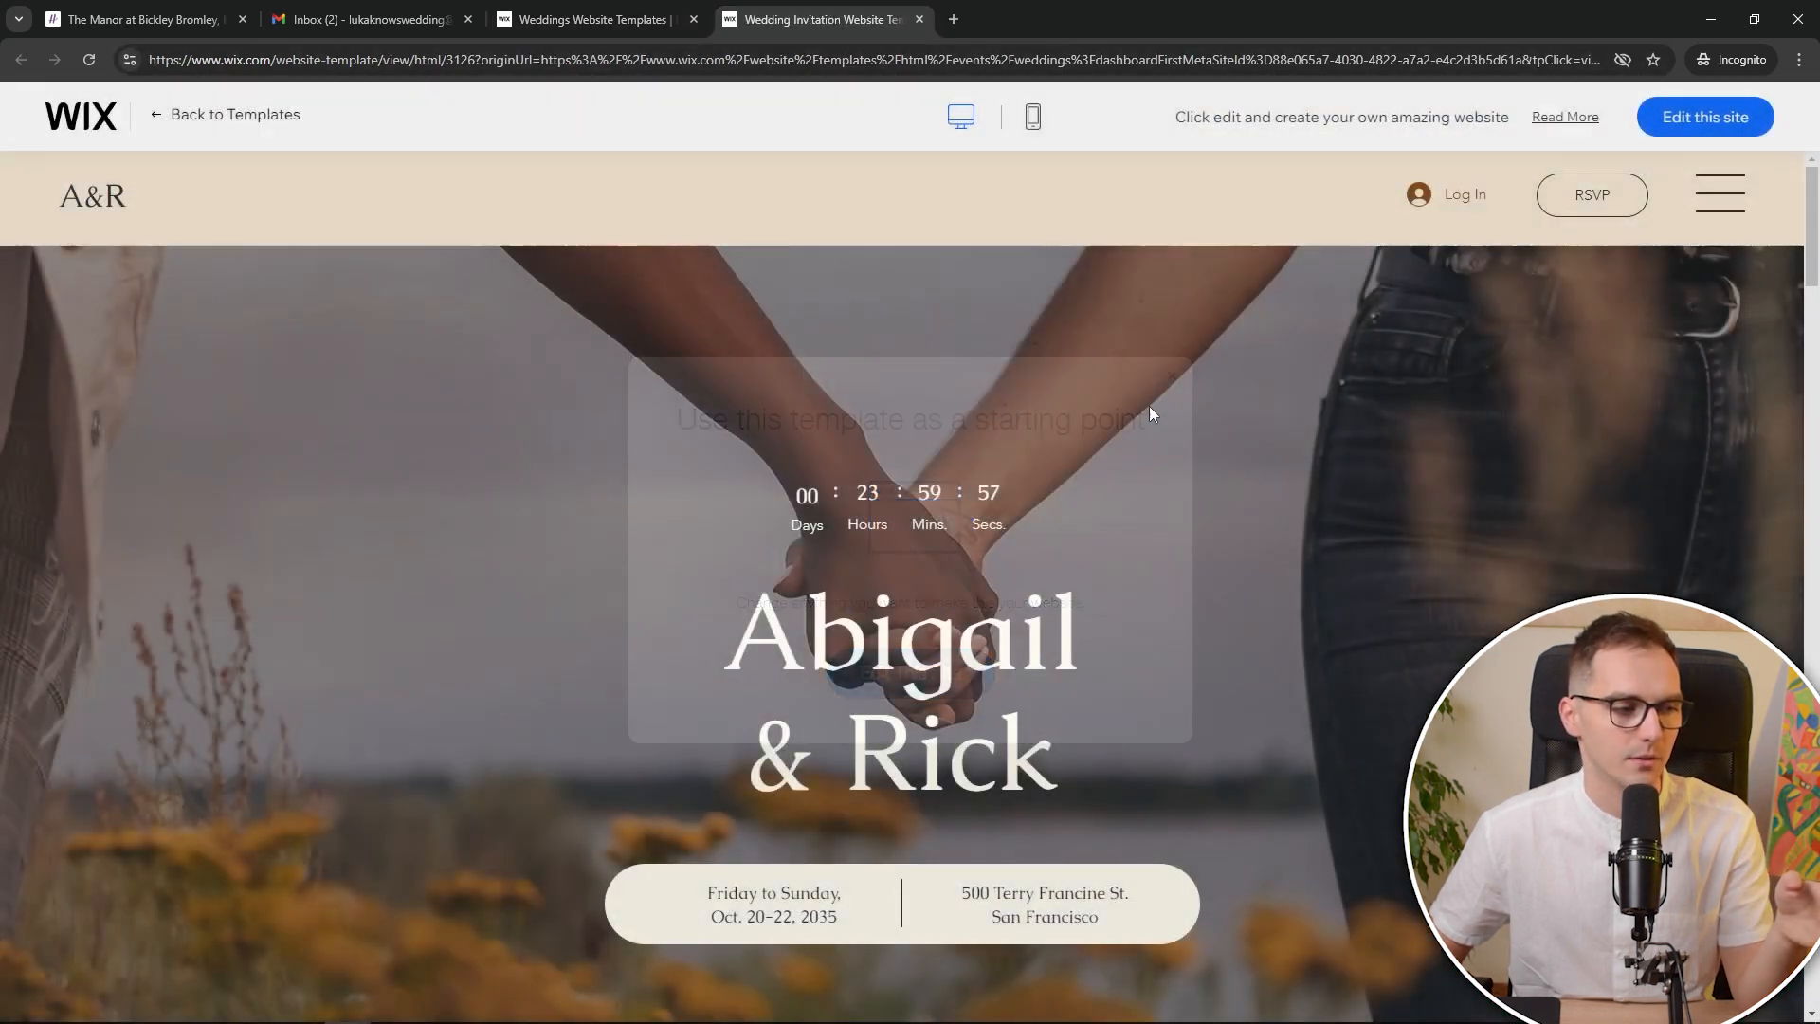
{"action": "scroll", "coordinate": [914, 504], "scroll_direction": "down", "scroll_amount": 1}
{"action": "scroll", "coordinate": [914, 506], "scroll_direction": "down", "scroll_amount": 1}
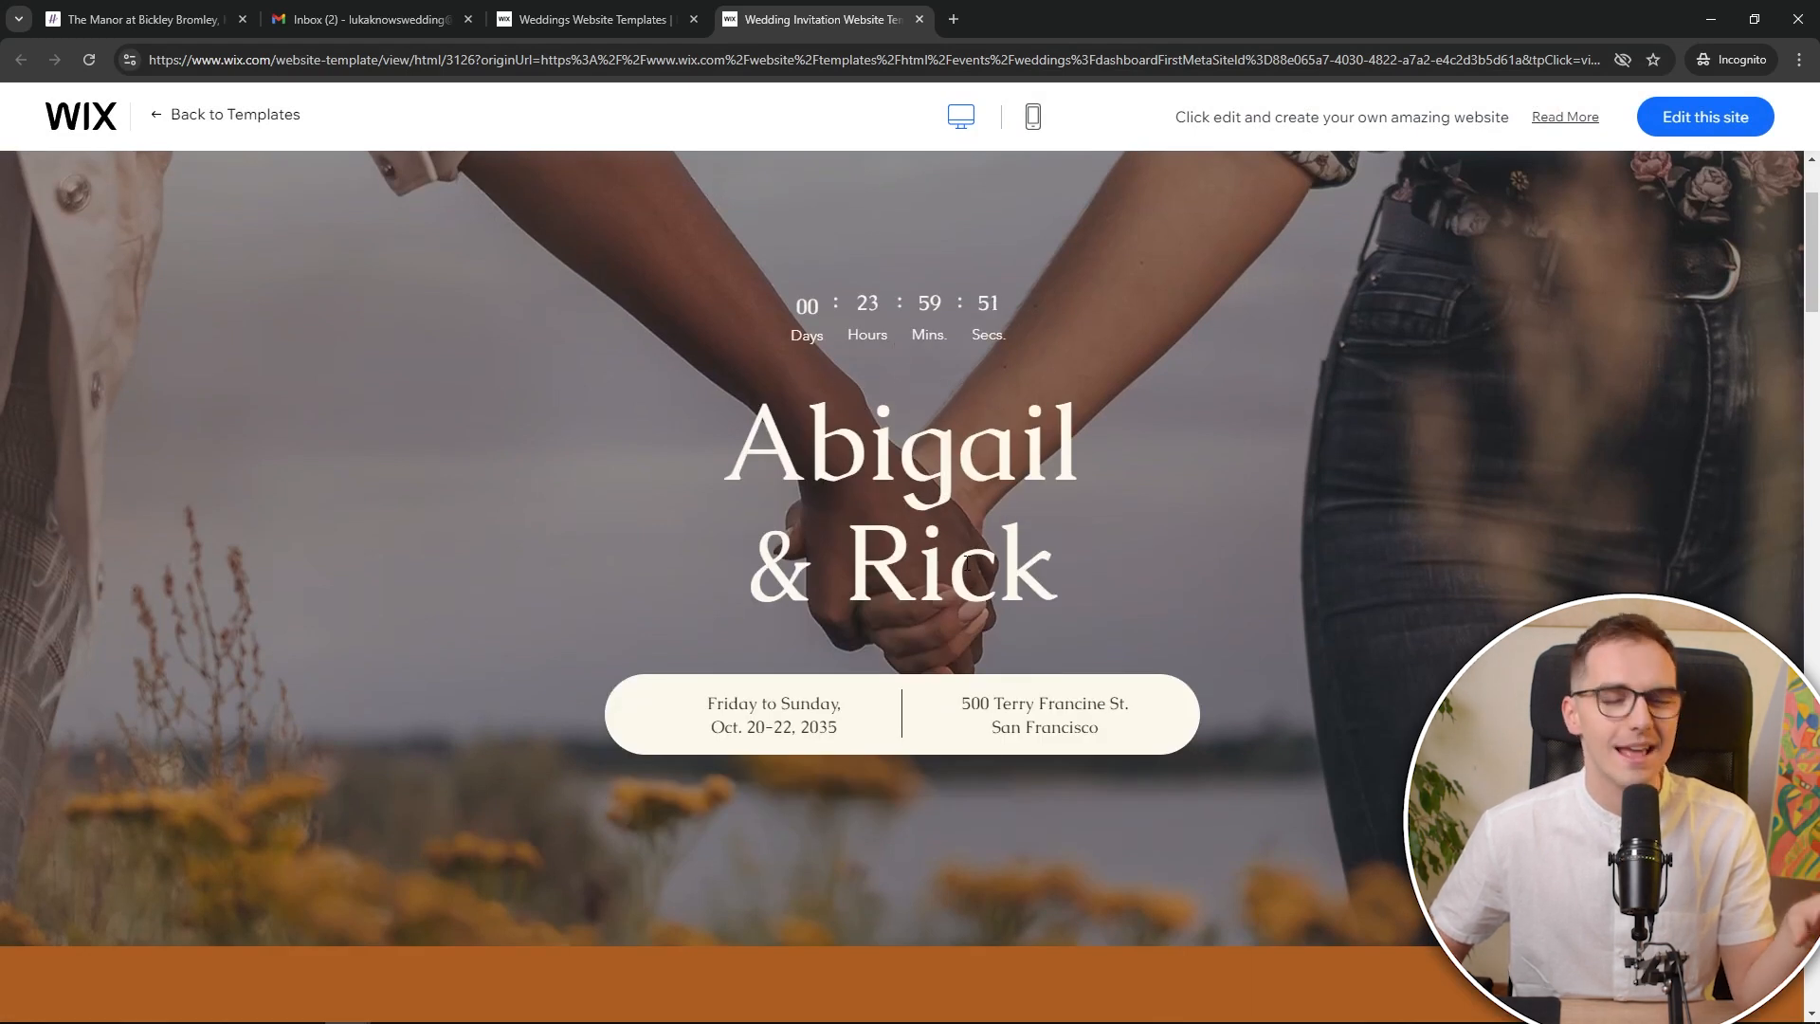
{"action": "left_click_drag", "start_coordinate": [703, 699], "coordinate": [850, 728]}
{"action": "left_click_drag", "start_coordinate": [961, 704], "coordinate": [1118, 731]}
{"action": "scroll", "coordinate": [1077, 674], "scroll_direction": "down", "scroll_amount": 10}
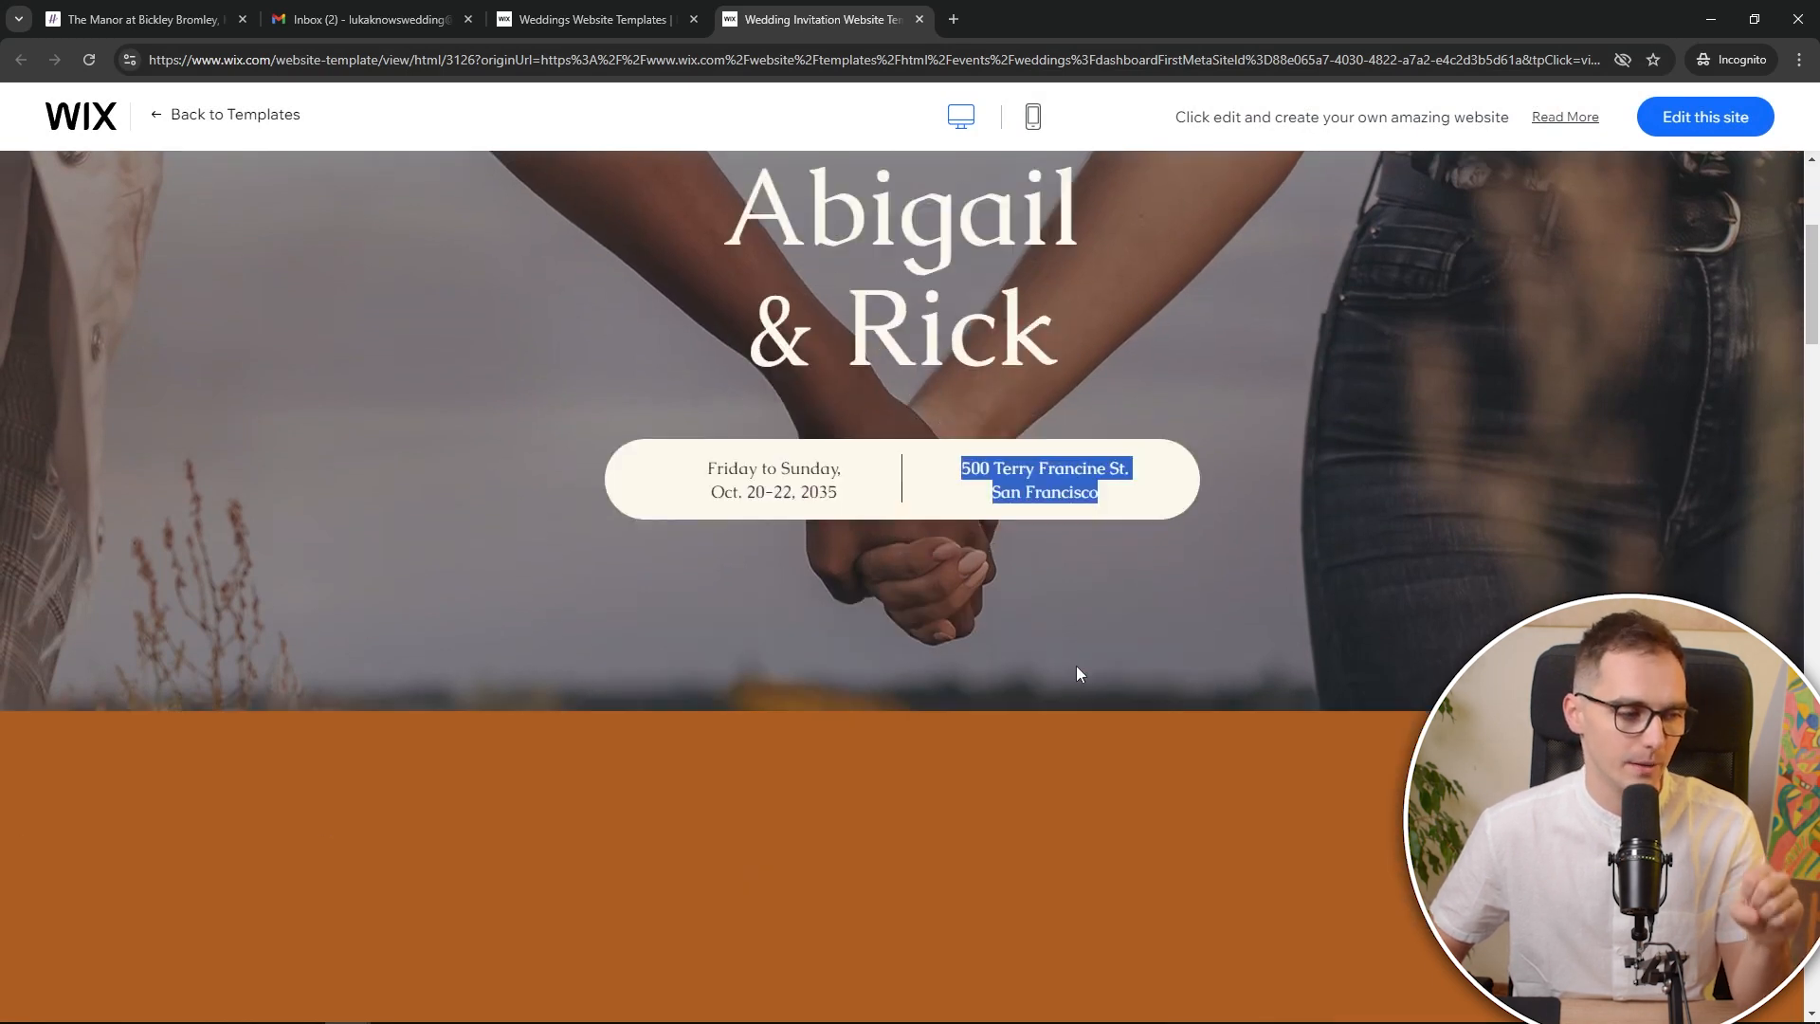
{"action": "scroll", "coordinate": [1035, 665], "scroll_direction": "down", "scroll_amount": 15}
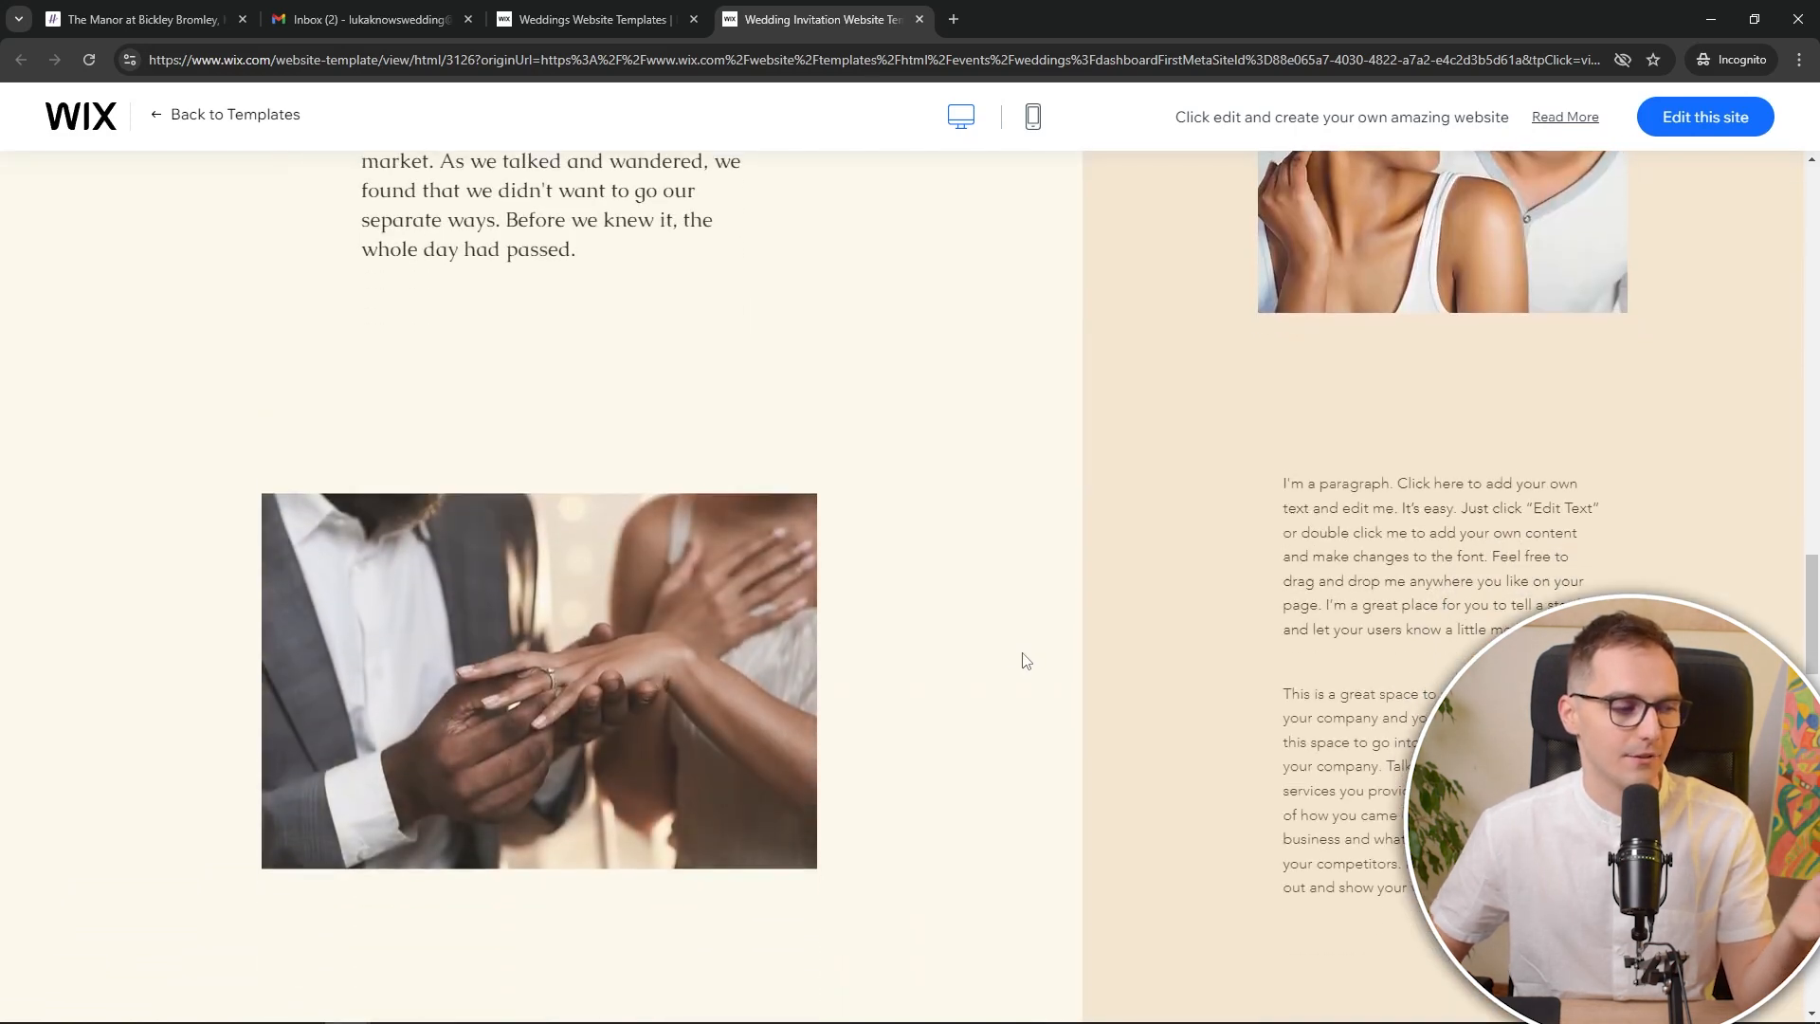
{"action": "scroll", "coordinate": [1020, 658], "scroll_direction": "up", "scroll_amount": 20}
{"action": "scroll", "coordinate": [948, 474], "scroll_direction": "up", "scroll_amount": 5}
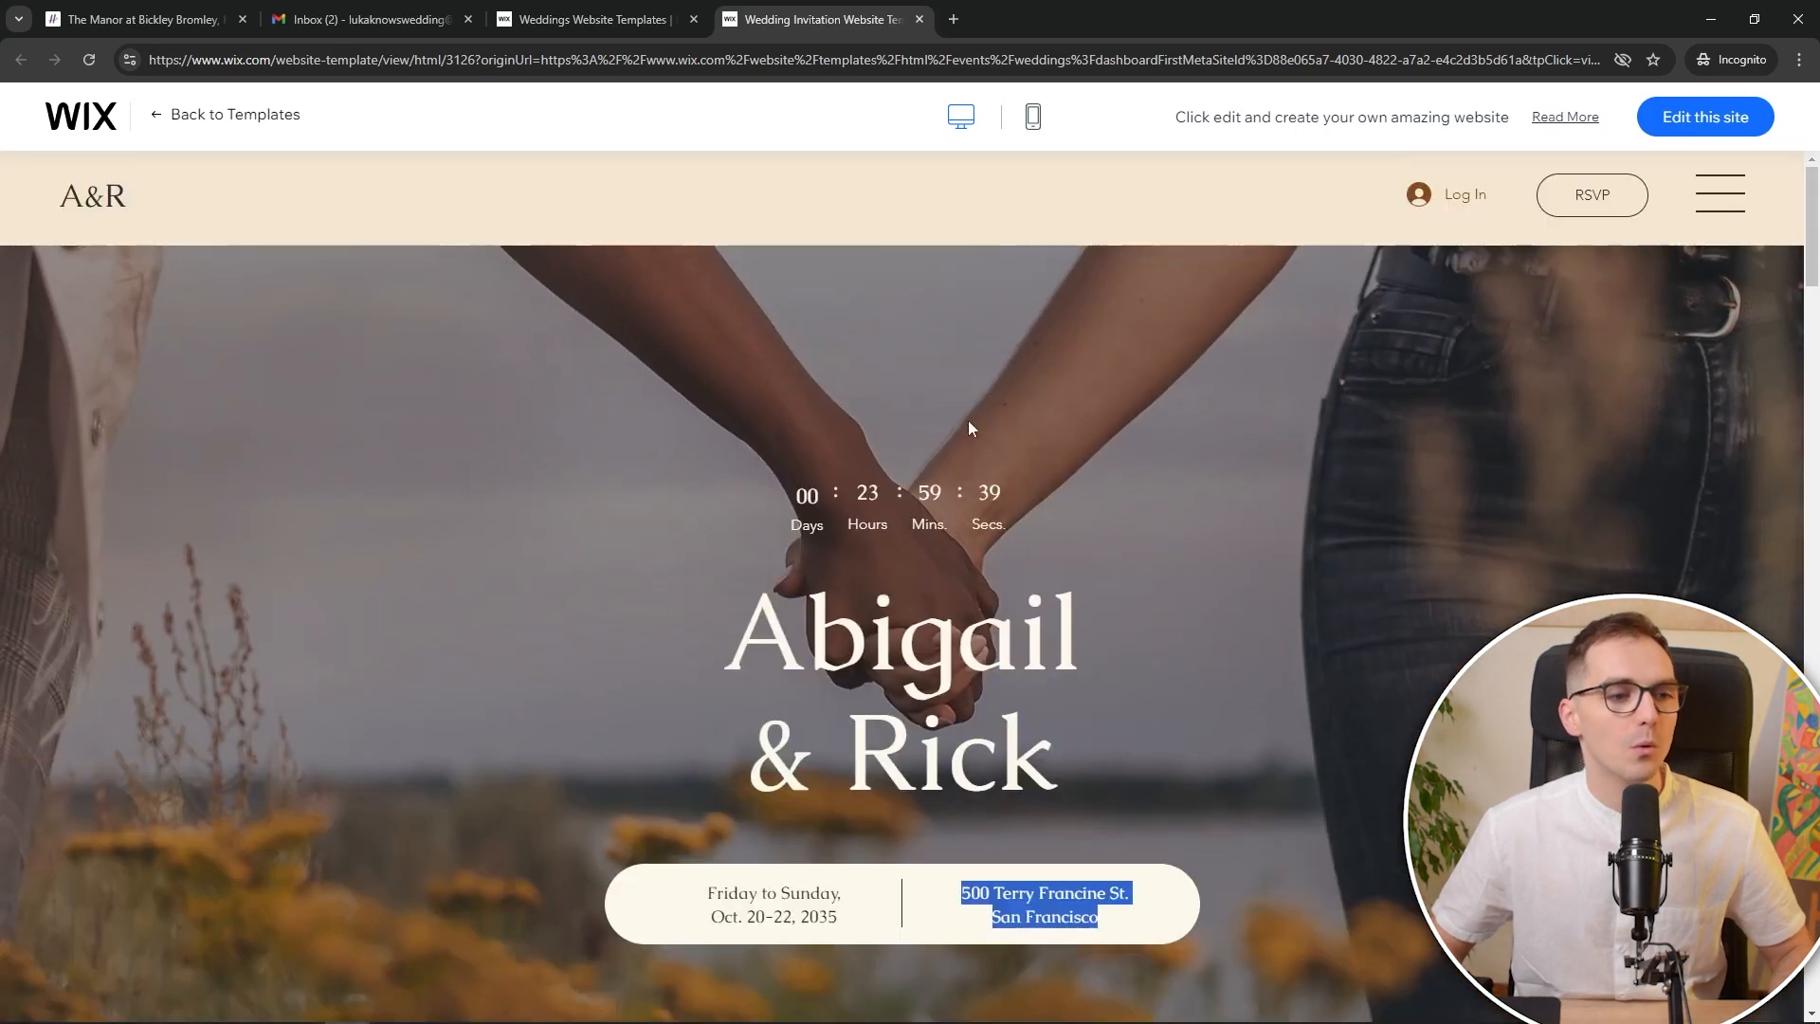
{"action": "left_click", "coordinate": [929, 347]}
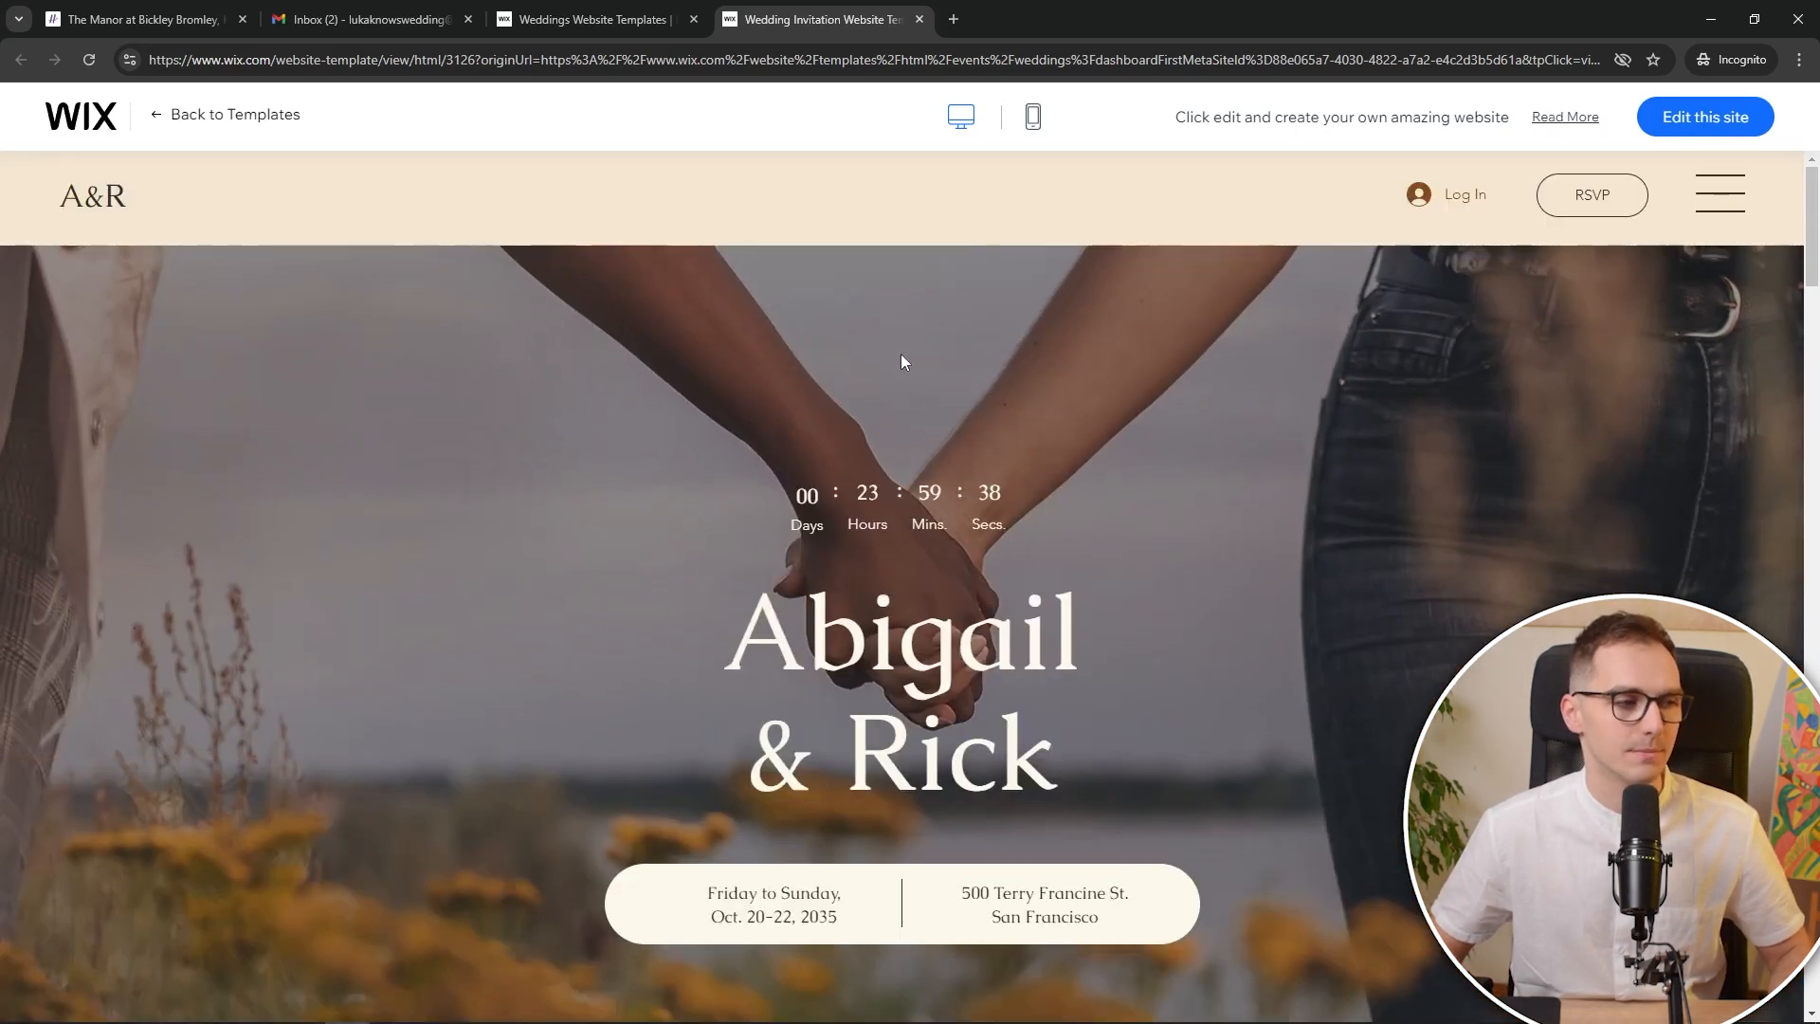
Open the Abigail & Rick template in the editor and close its preview tab
{"action": "left_click", "coordinate": [1671, 123]}
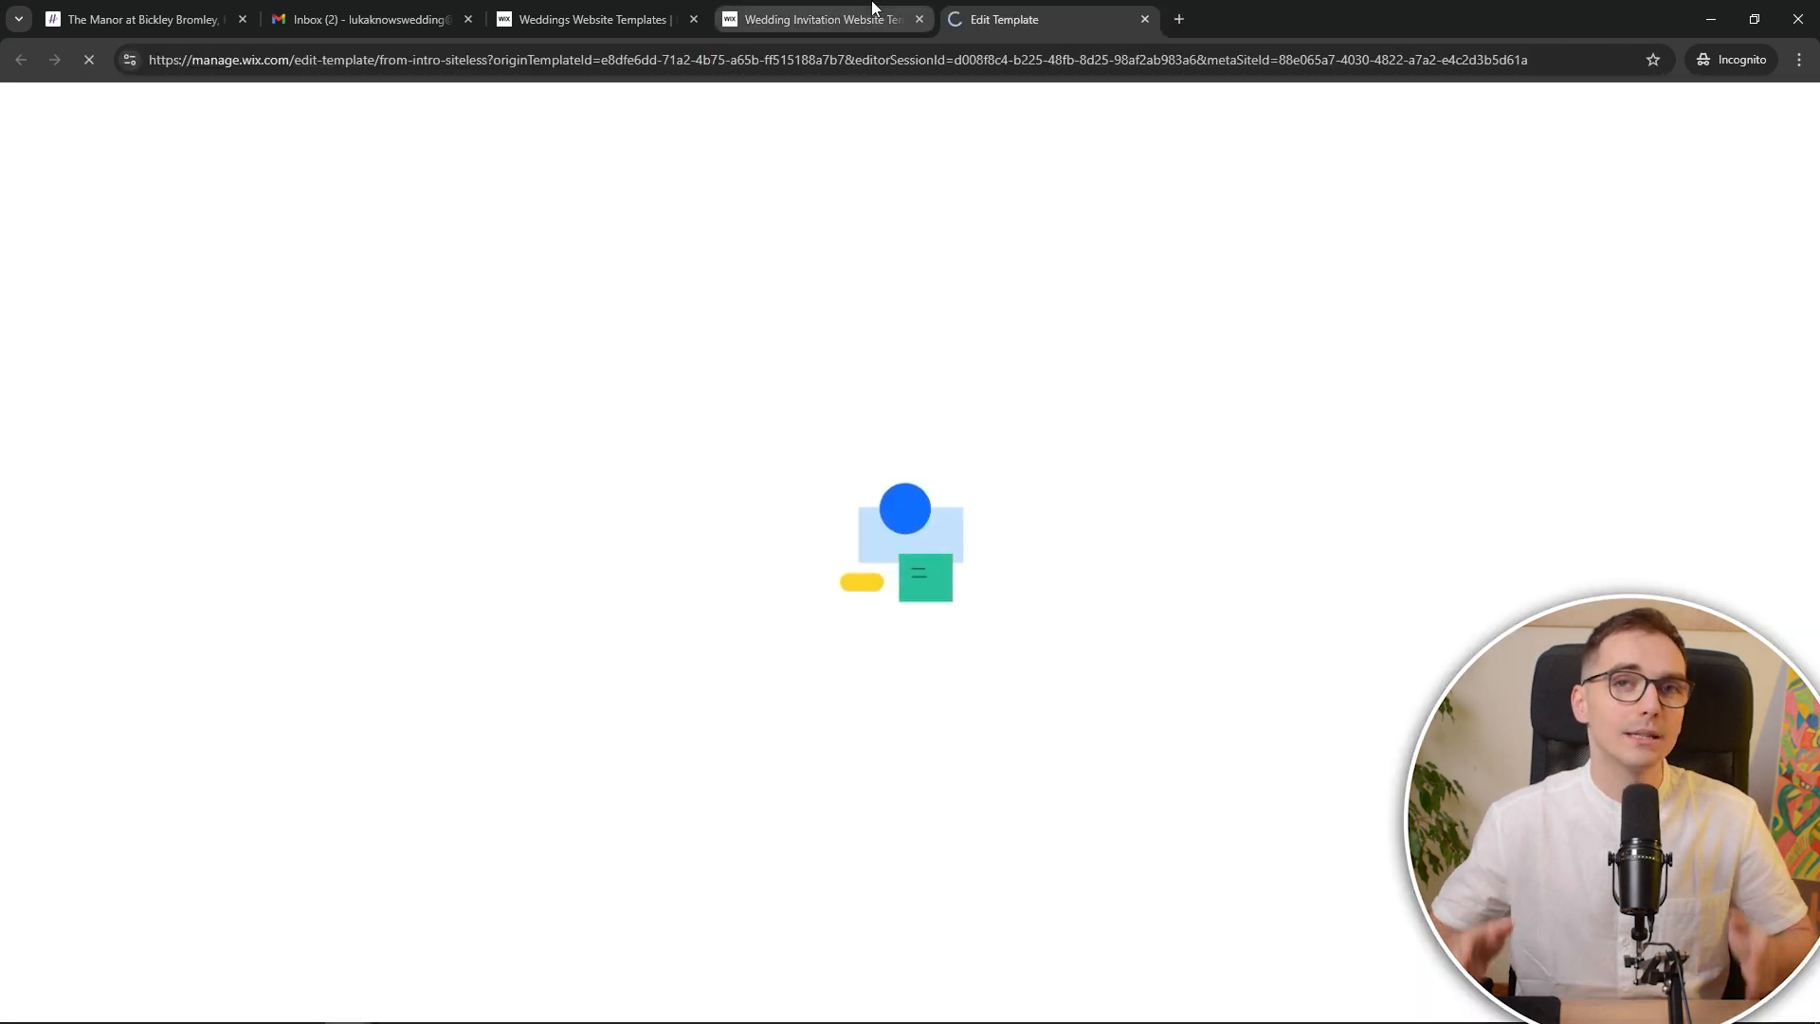
{"action": "left_click", "coordinate": [607, 19]}
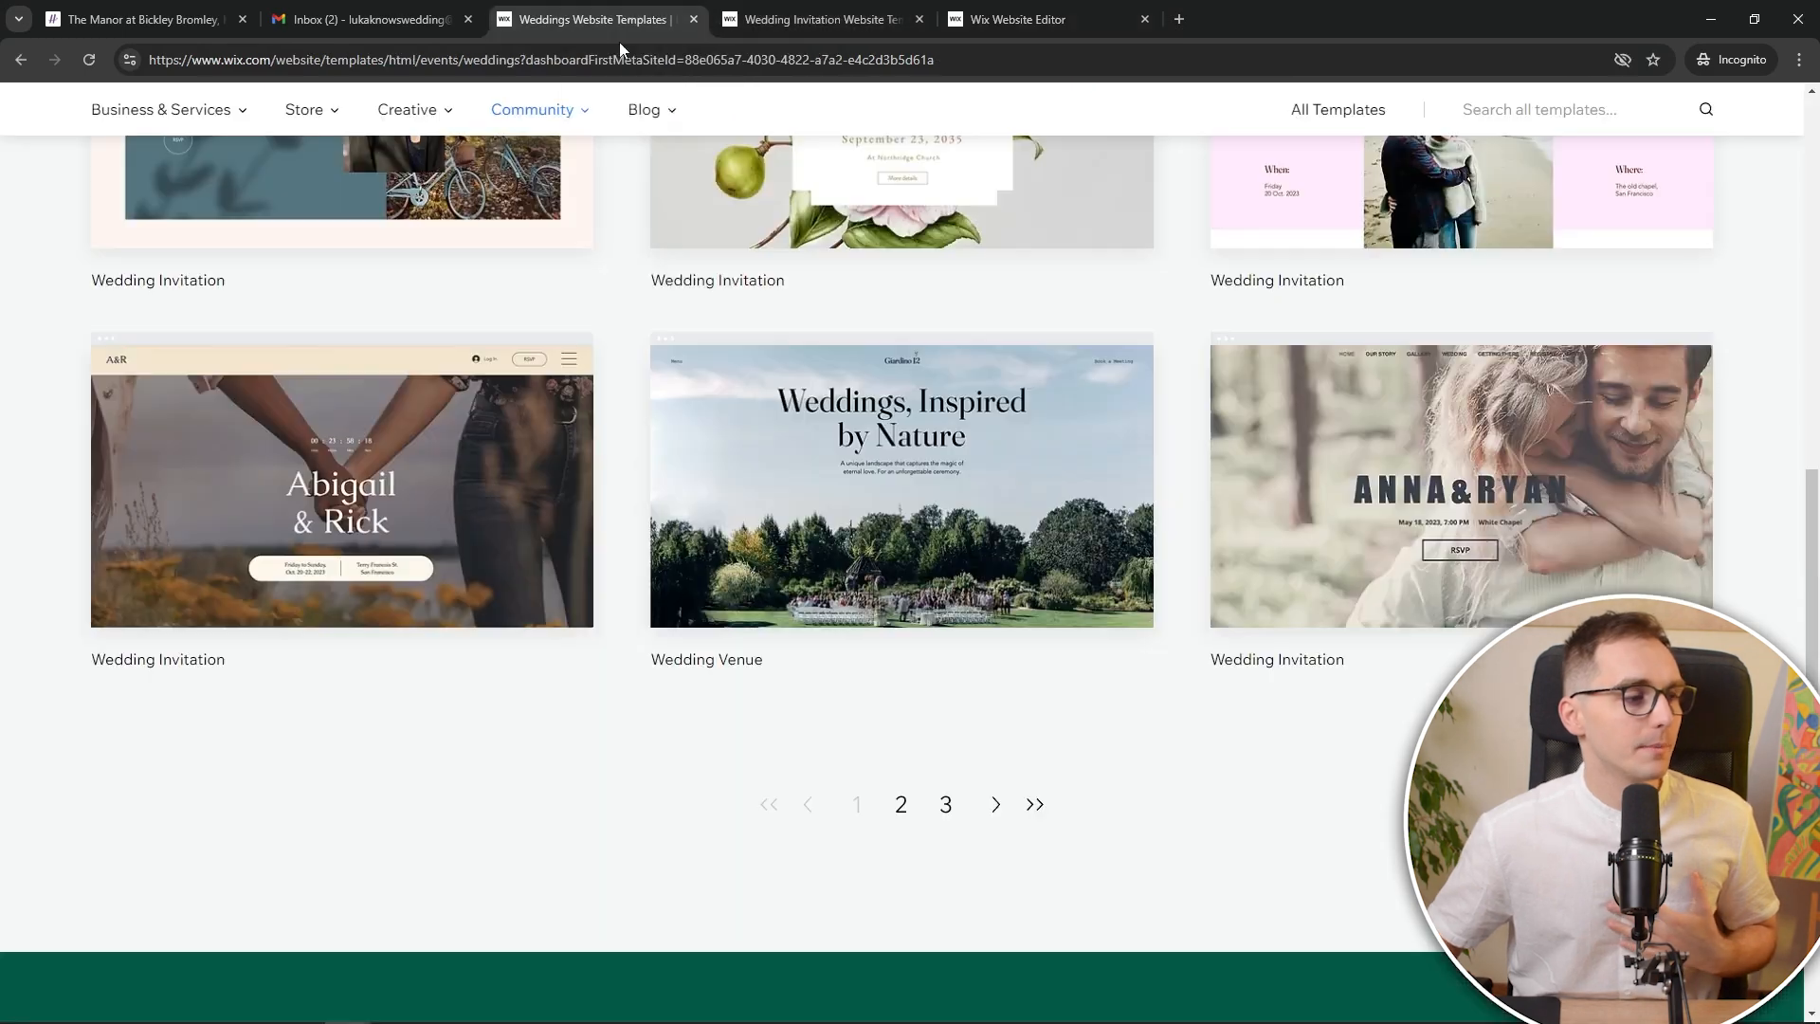
{"action": "scroll", "coordinate": [1054, 542], "scroll_direction": "up", "scroll_amount": 4}
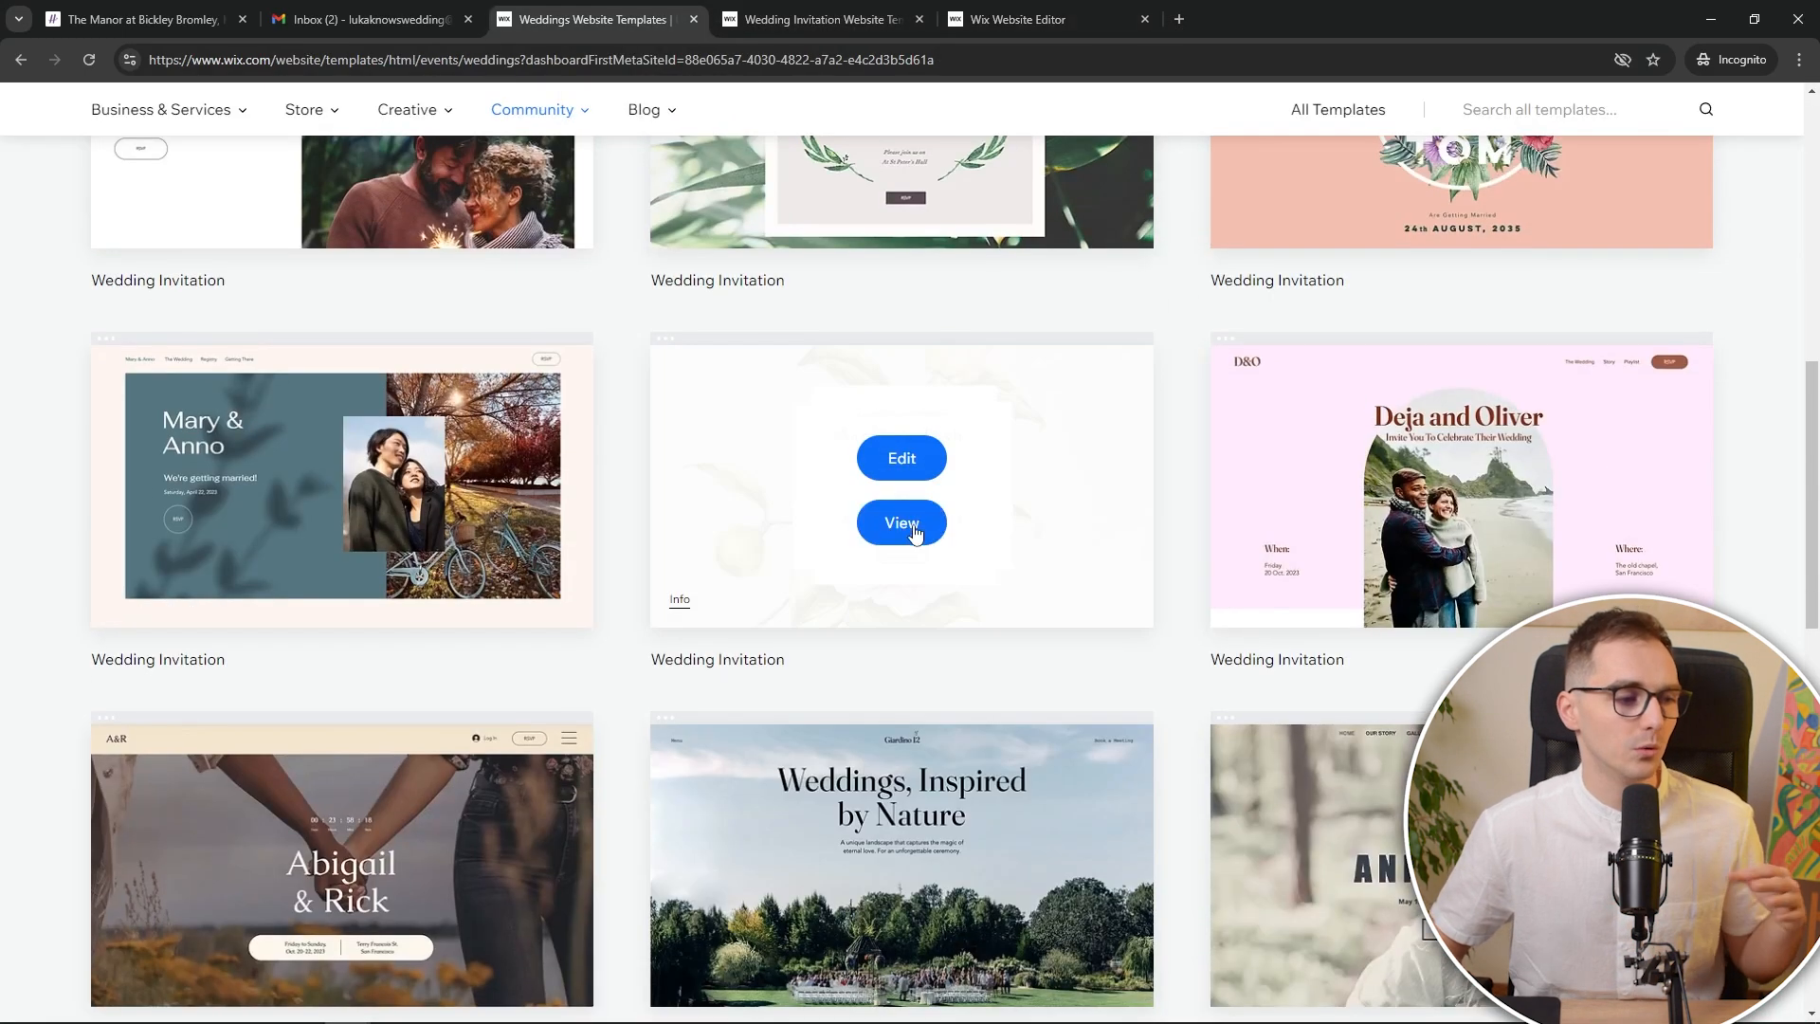
{"action": "scroll", "coordinate": [917, 521], "scroll_direction": "up", "scroll_amount": 4}
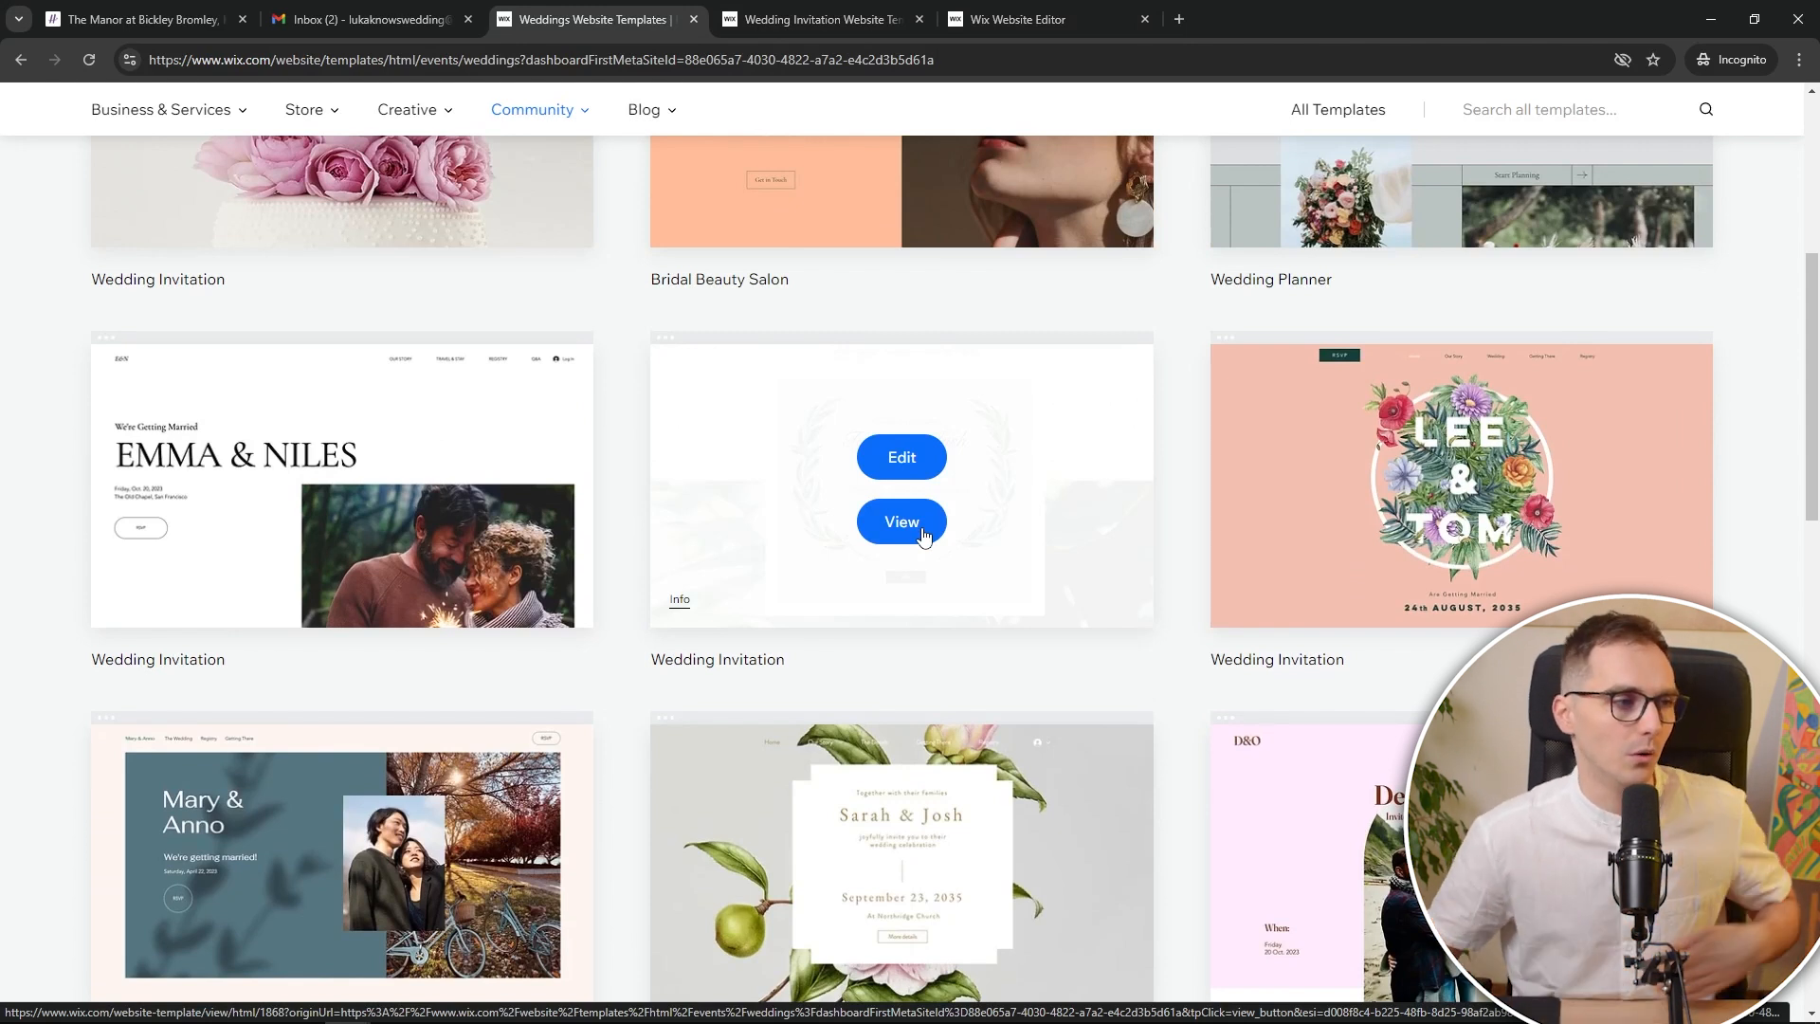
{"action": "left_click", "coordinate": [819, 19]}
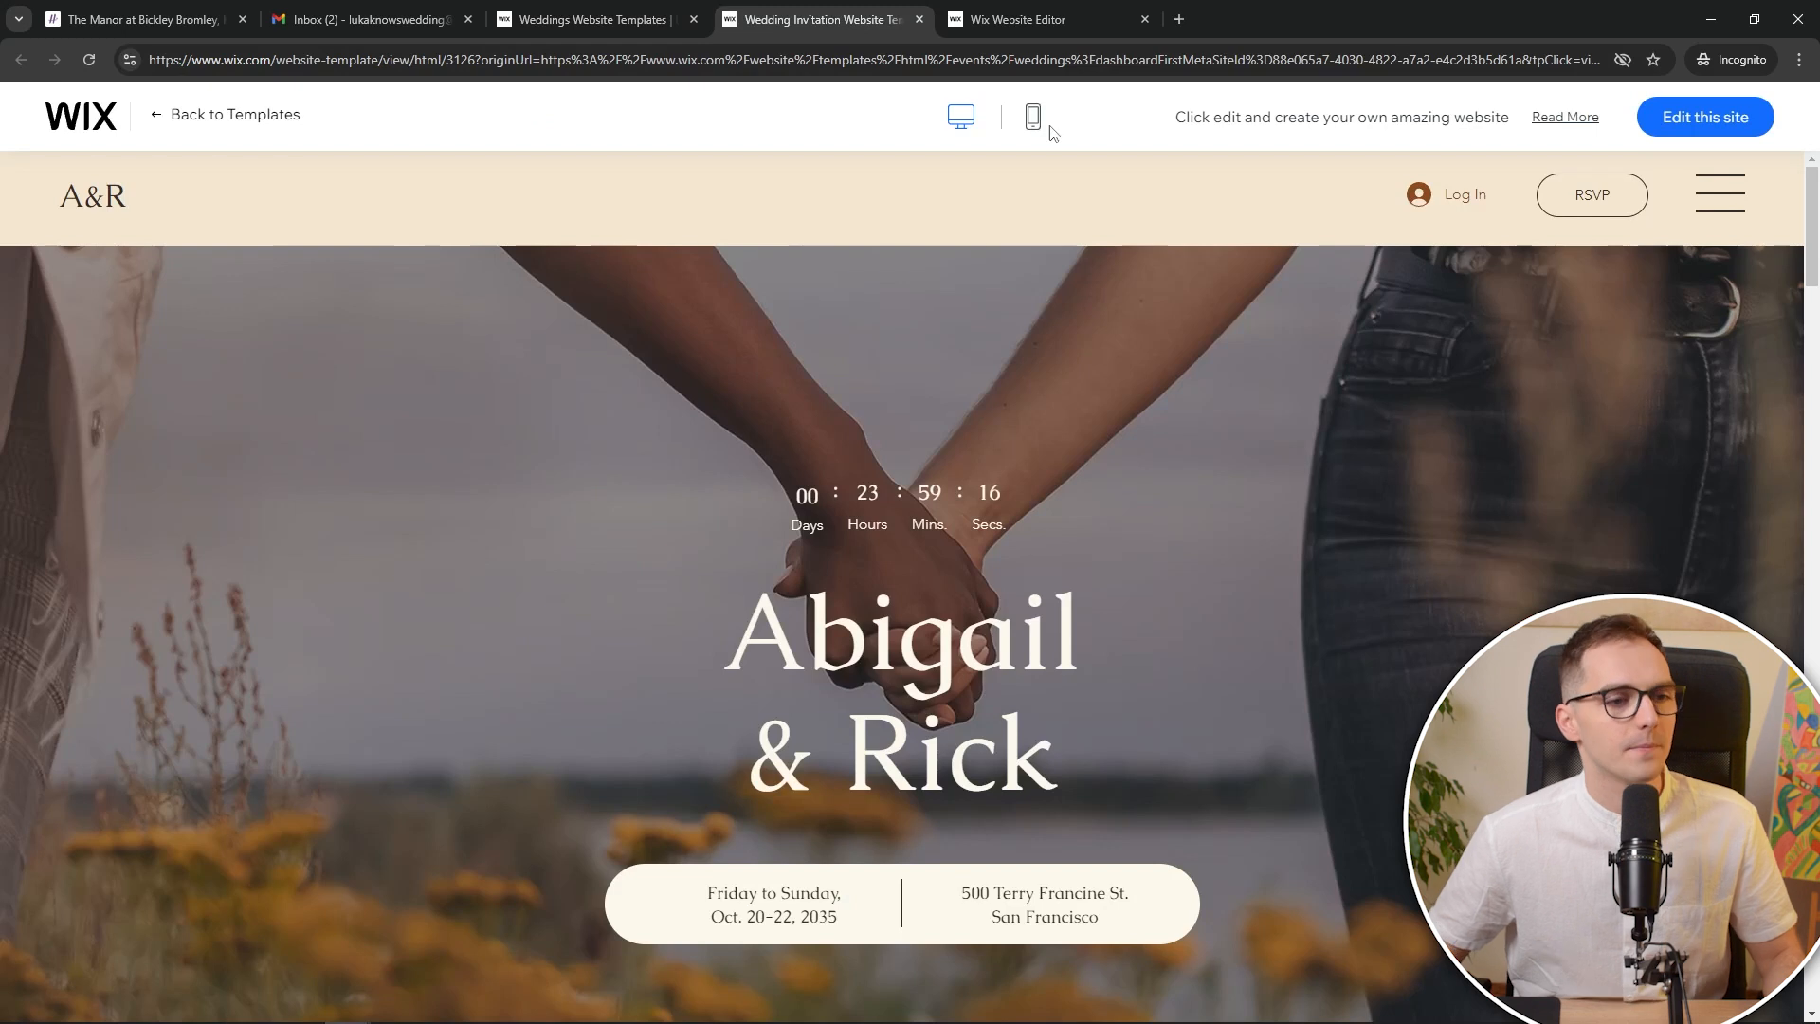
{"action": "key", "text": "ctrl+w"}
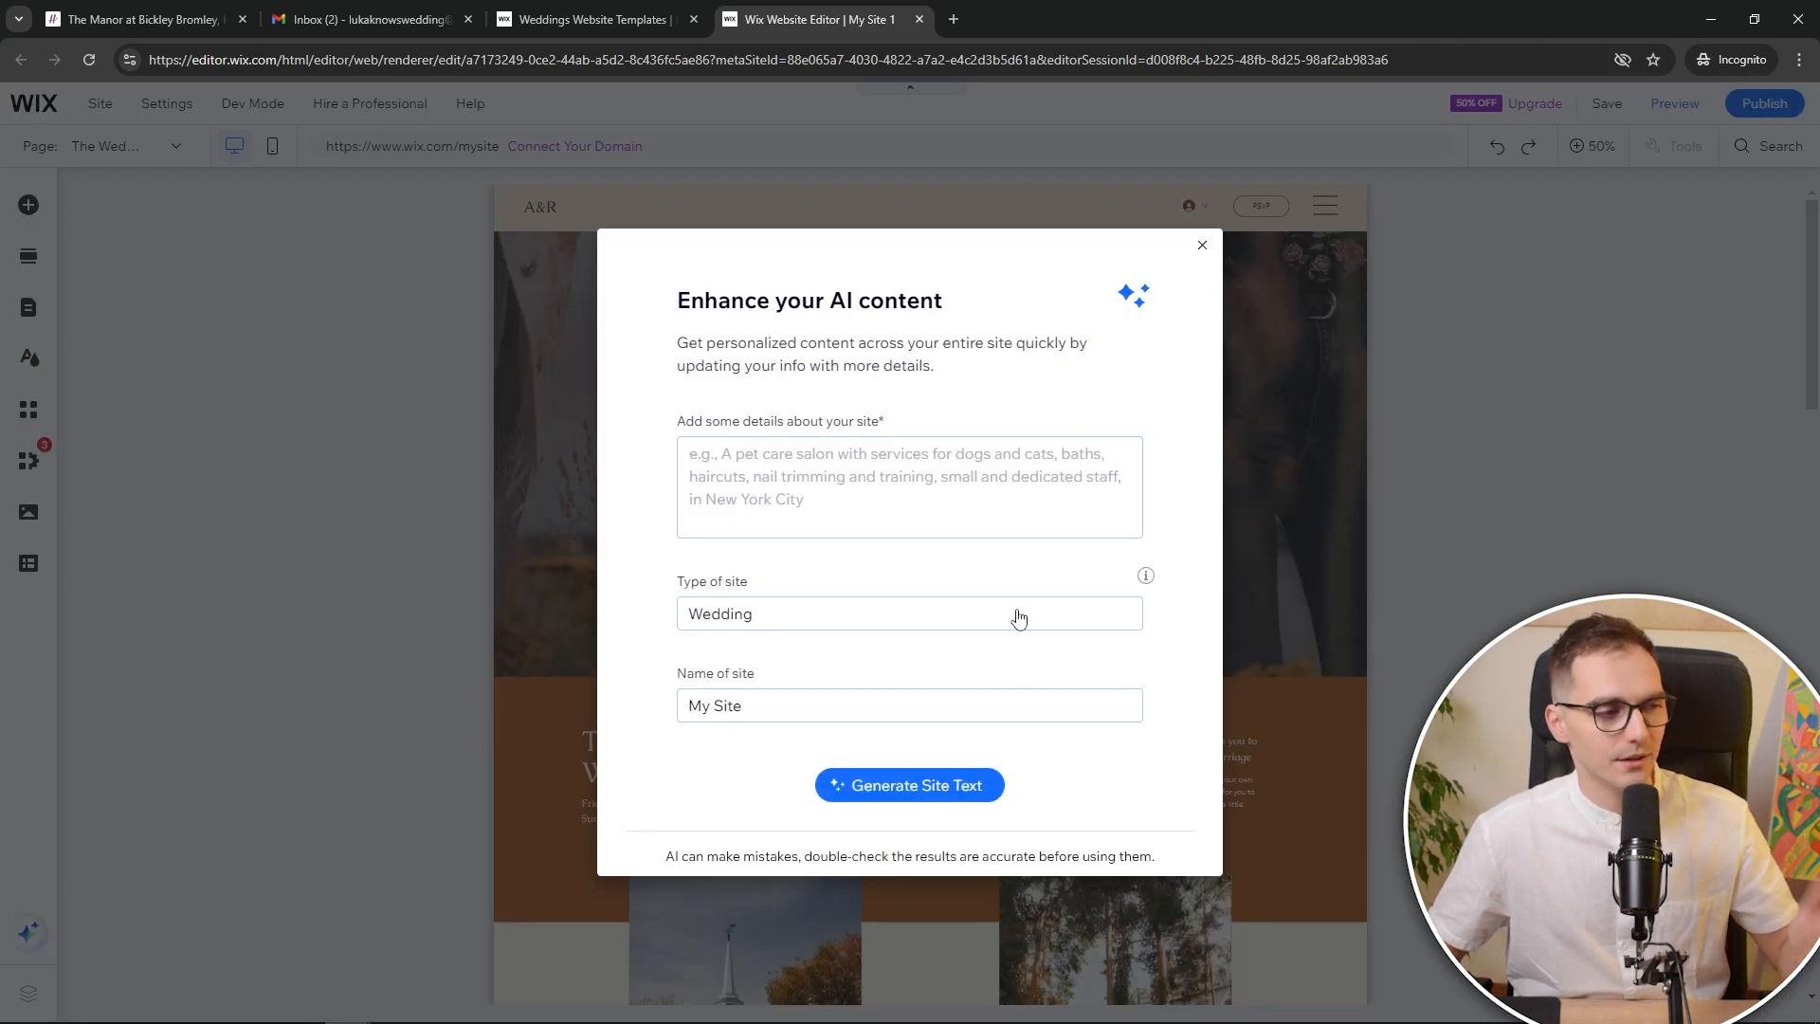
Dismiss the AI content prompt and zoom the canvas to 100% on the hero section
{"action": "left_click", "coordinate": [1202, 247]}
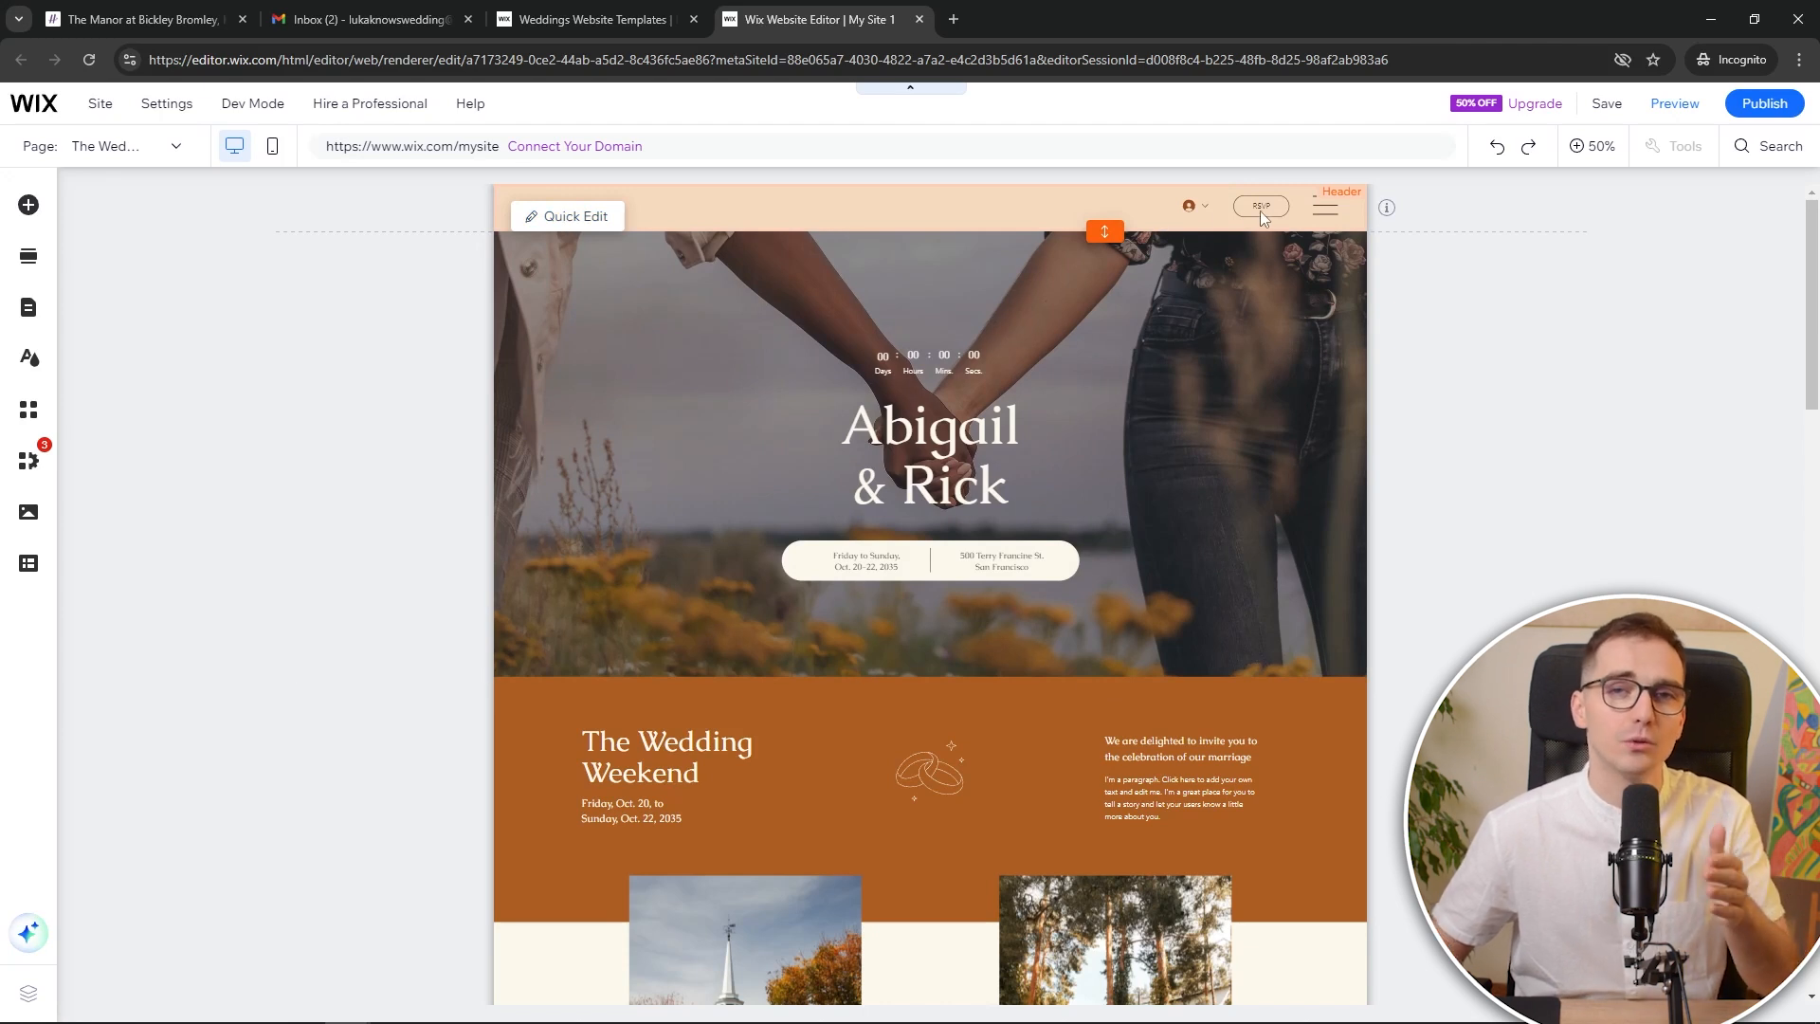
{"action": "left_click", "coordinate": [1015, 446]}
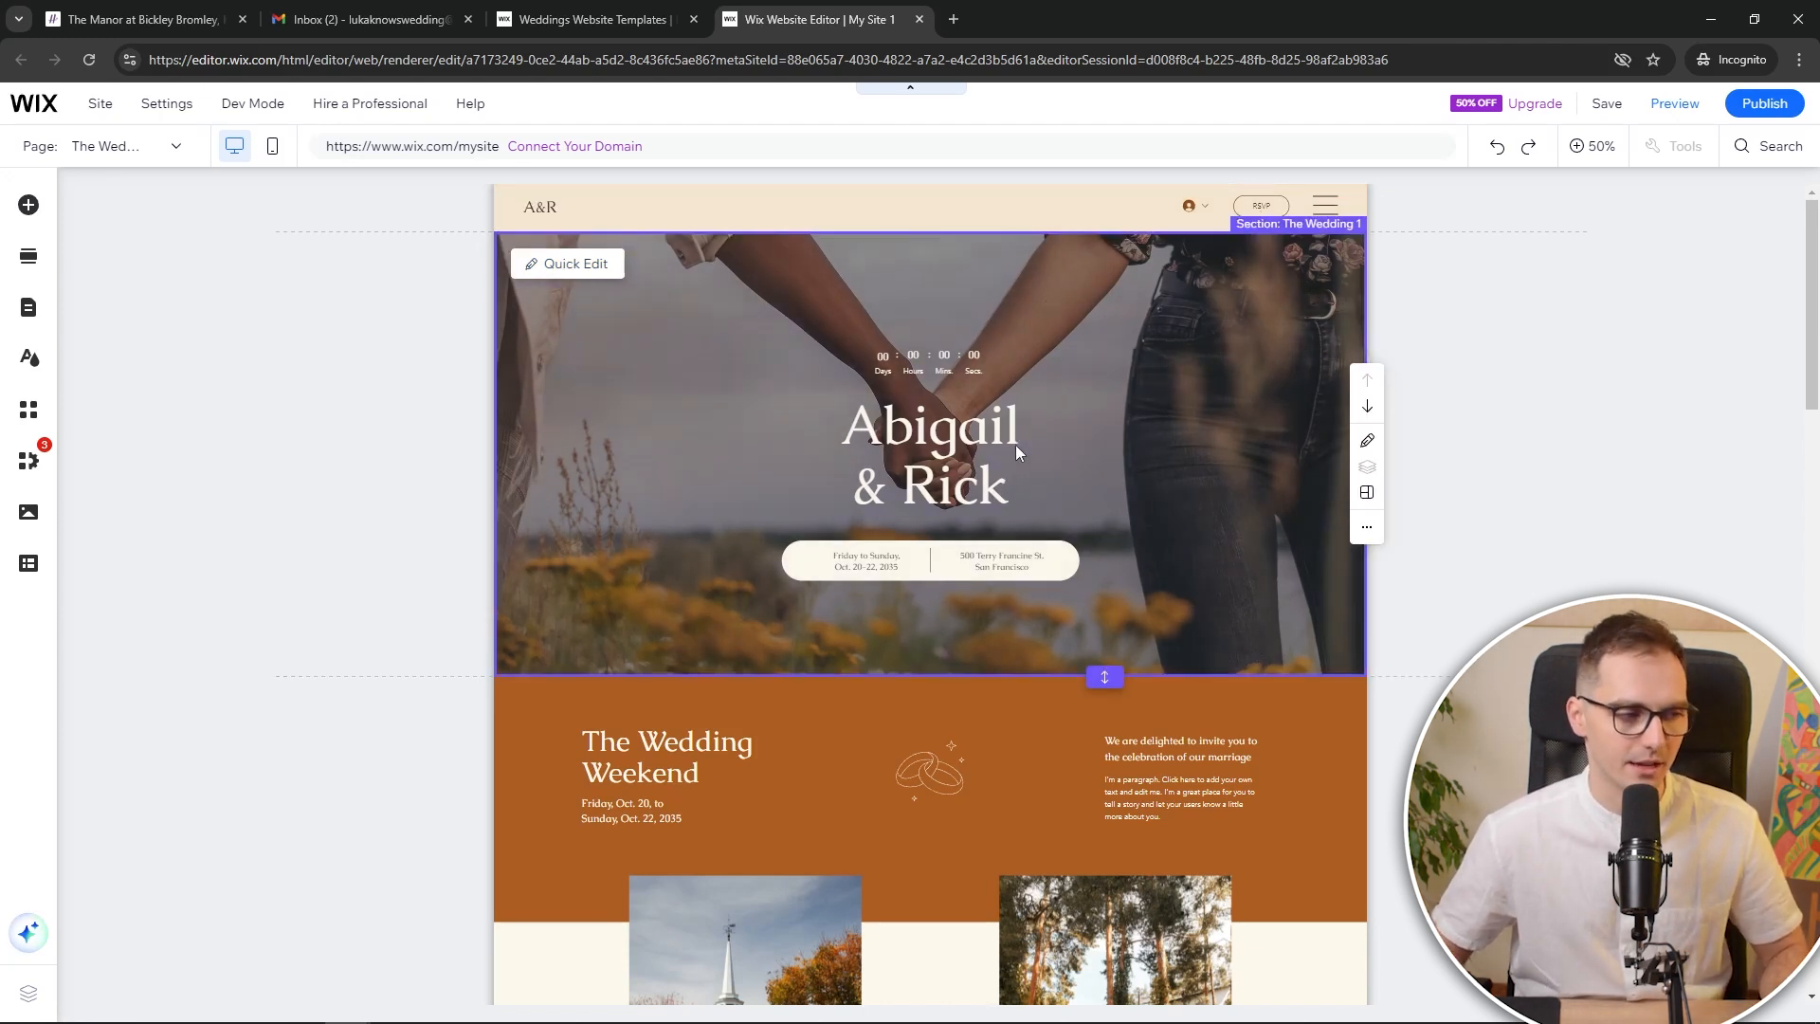
{"action": "double_click", "coordinate": [1120, 446]}
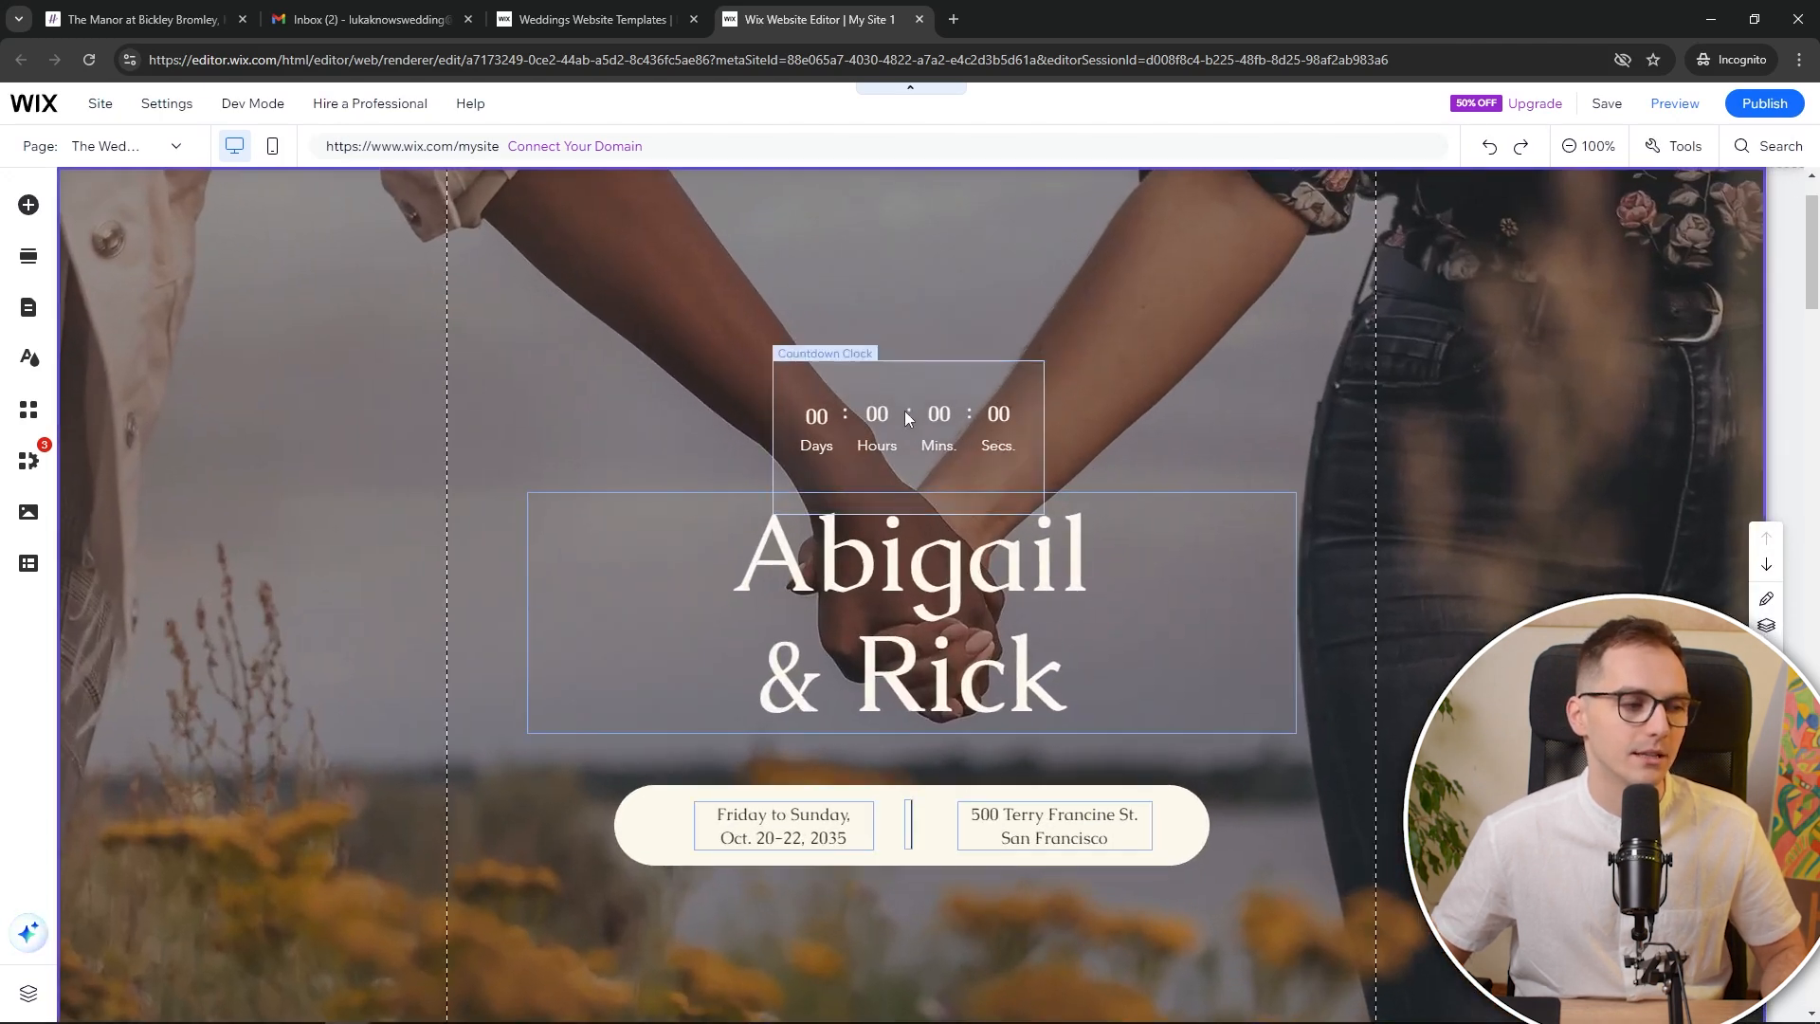
Set the countdown clock to end on 1 August 2025 at 15:00
{"action": "left_click", "coordinate": [907, 418]}
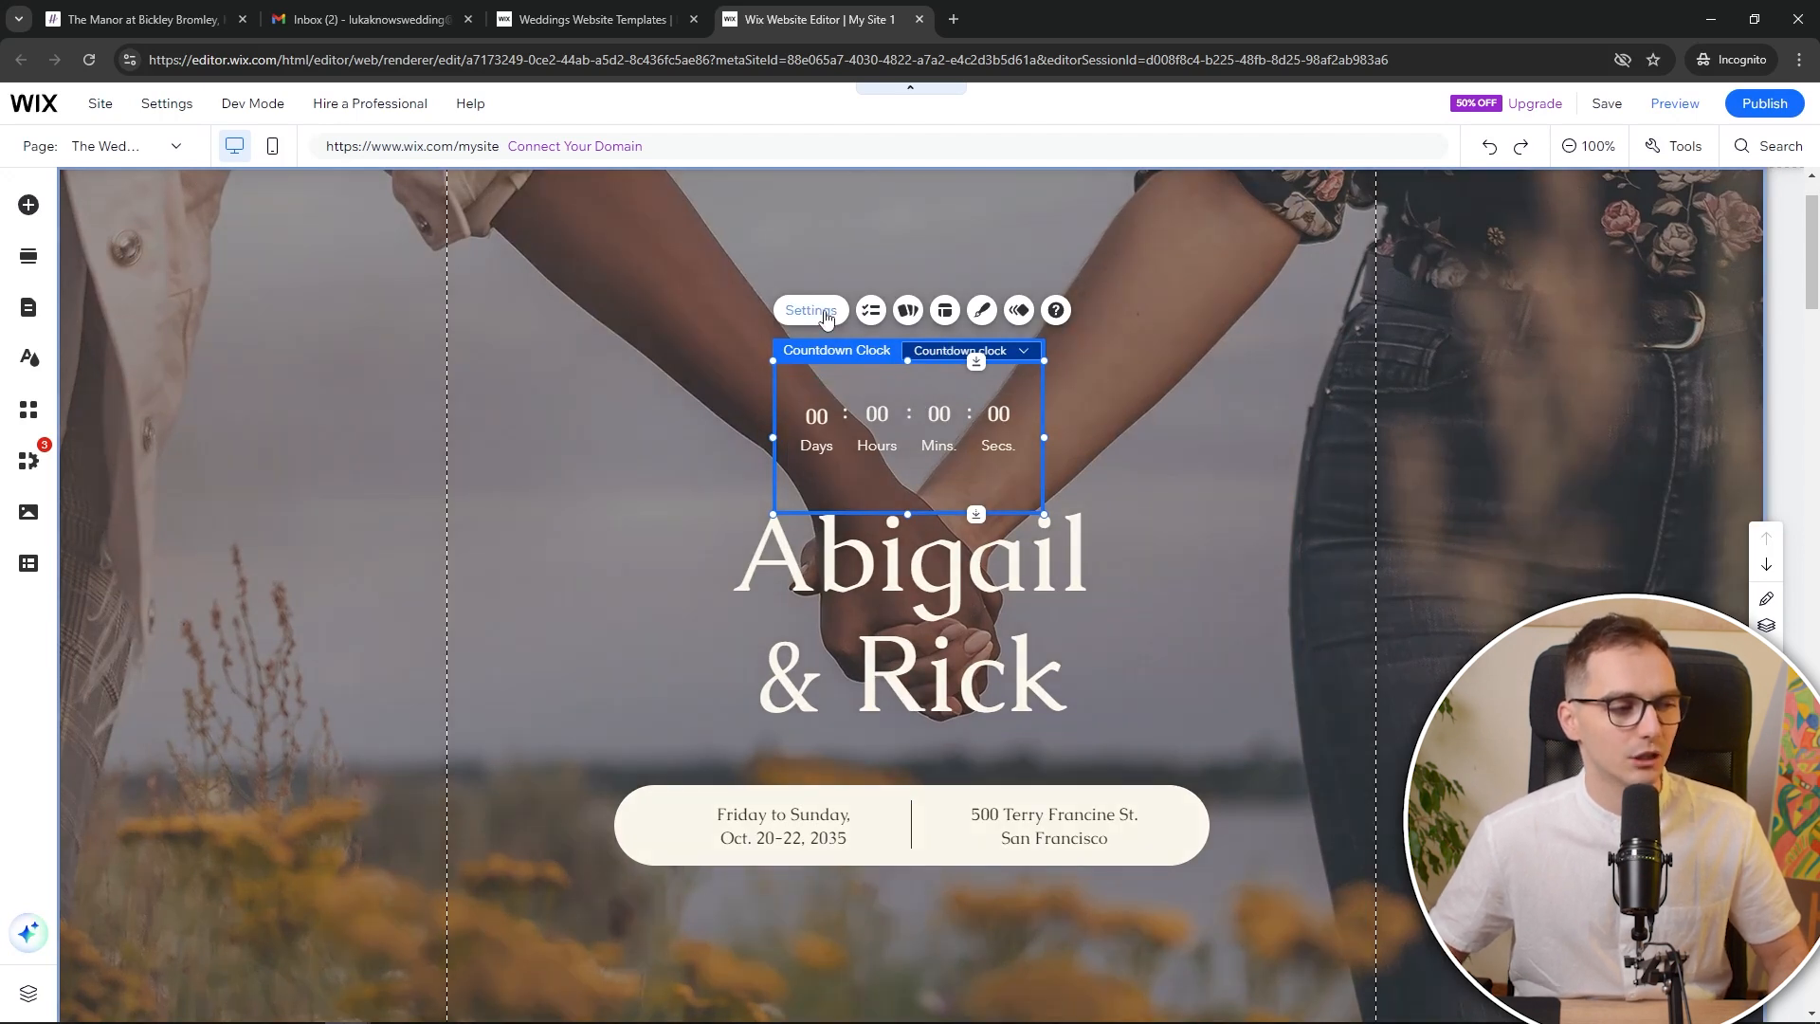
{"action": "left_click", "coordinate": [826, 318]}
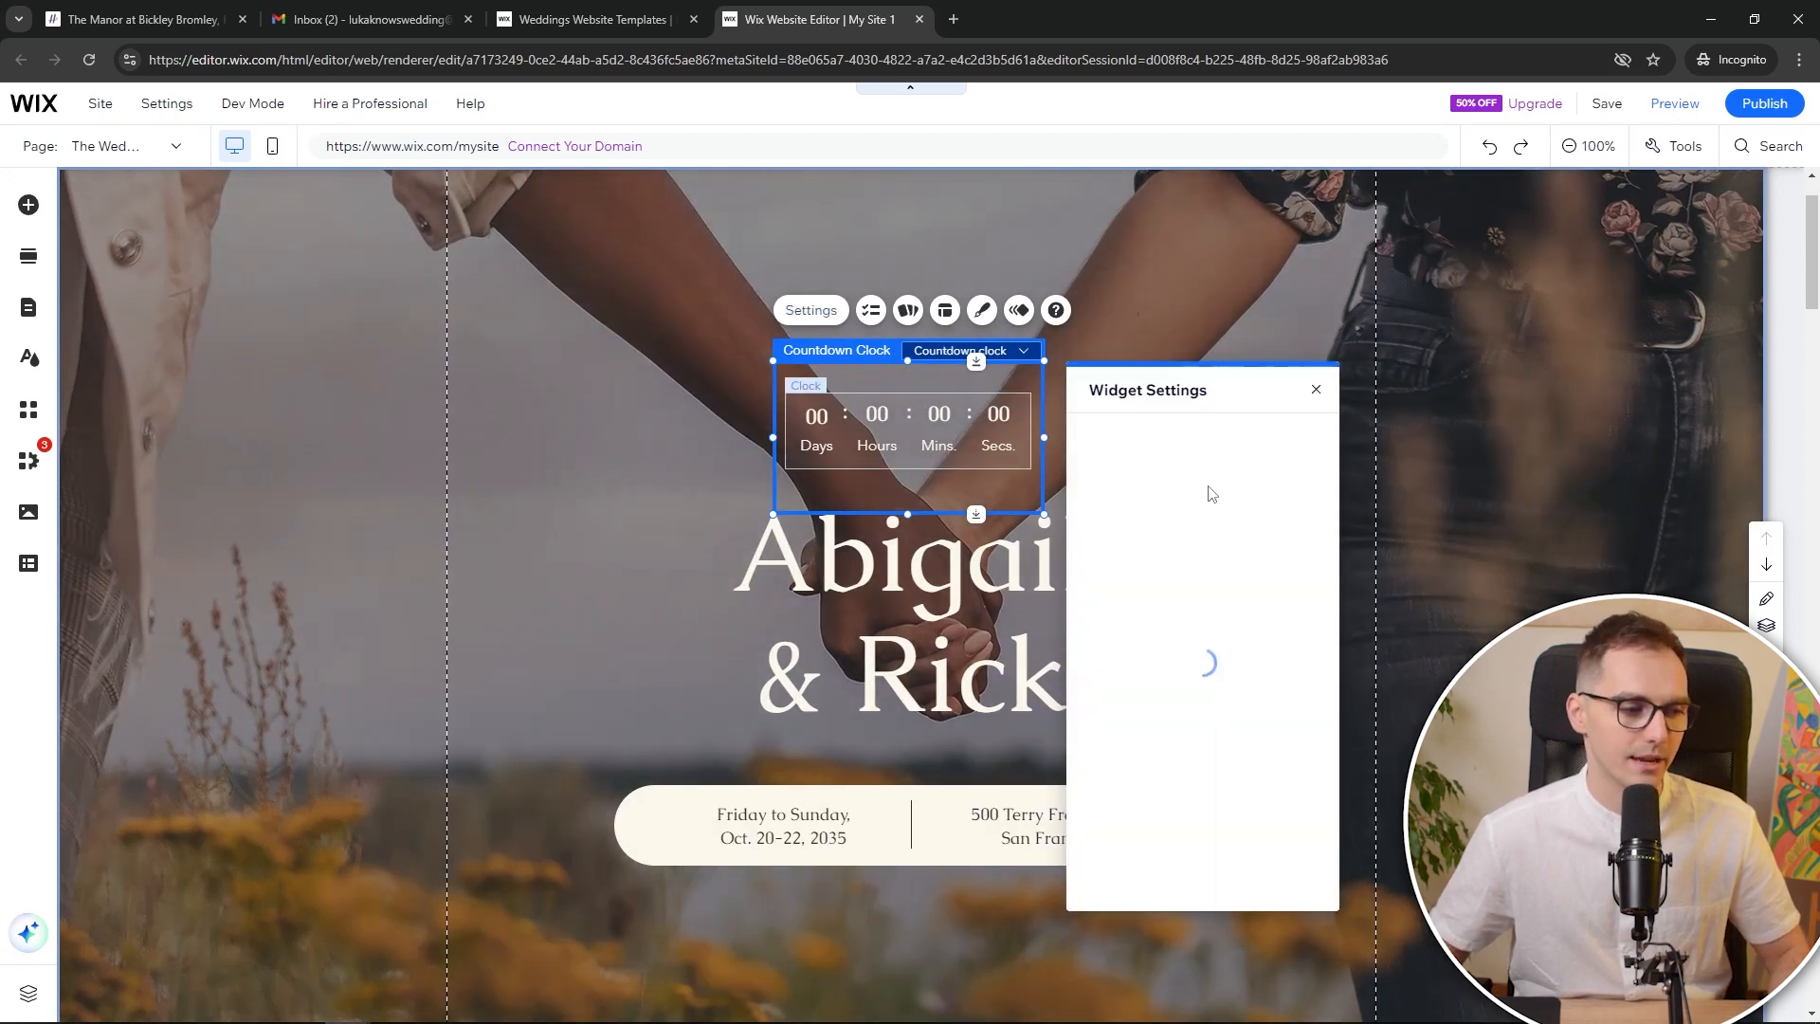
{"action": "left_click", "coordinate": [1213, 633]}
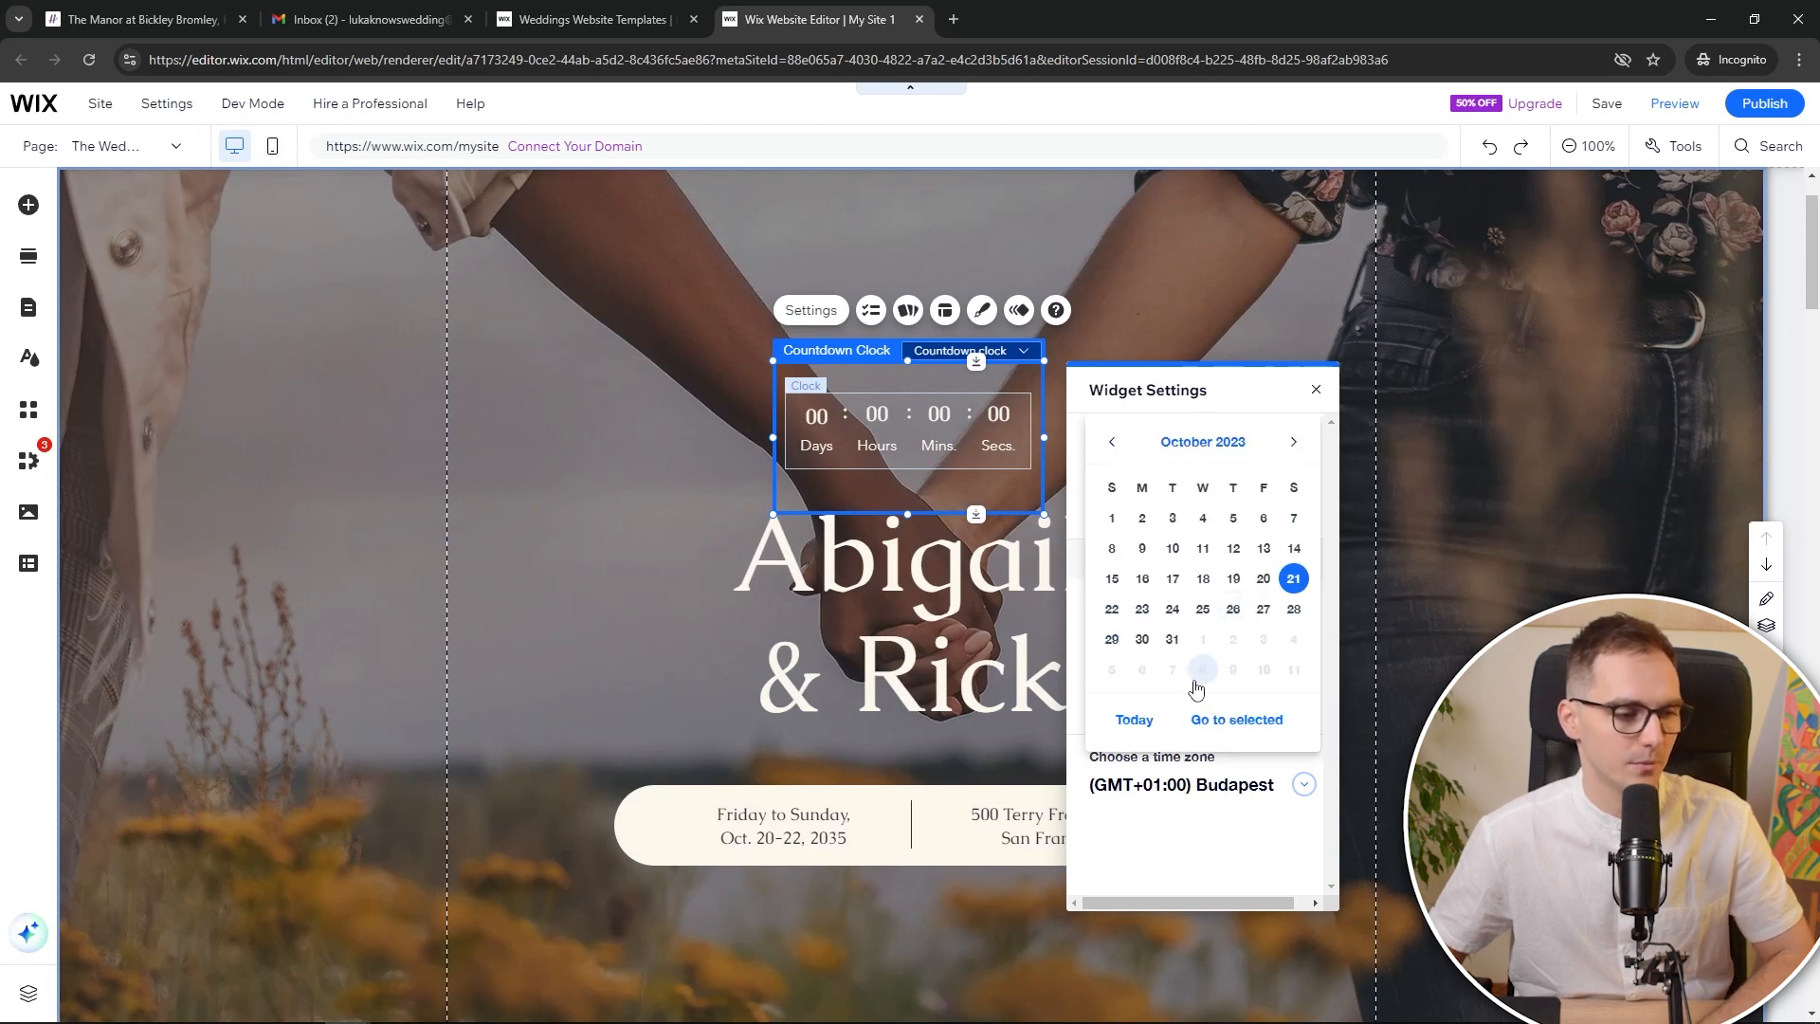
{"action": "left_click", "coordinate": [1141, 721]}
{"action": "left_click", "coordinate": [1295, 442]}
{"action": "left_click", "coordinate": [1296, 442]}
{"action": "left_click", "coordinate": [1296, 442]}
{"action": "left_click", "coordinate": [1296, 441]}
{"action": "left_click", "coordinate": [1296, 441]}
{"action": "left_click", "coordinate": [1296, 441]}
{"action": "left_click", "coordinate": [1296, 442]}
{"action": "left_click", "coordinate": [1263, 517]}
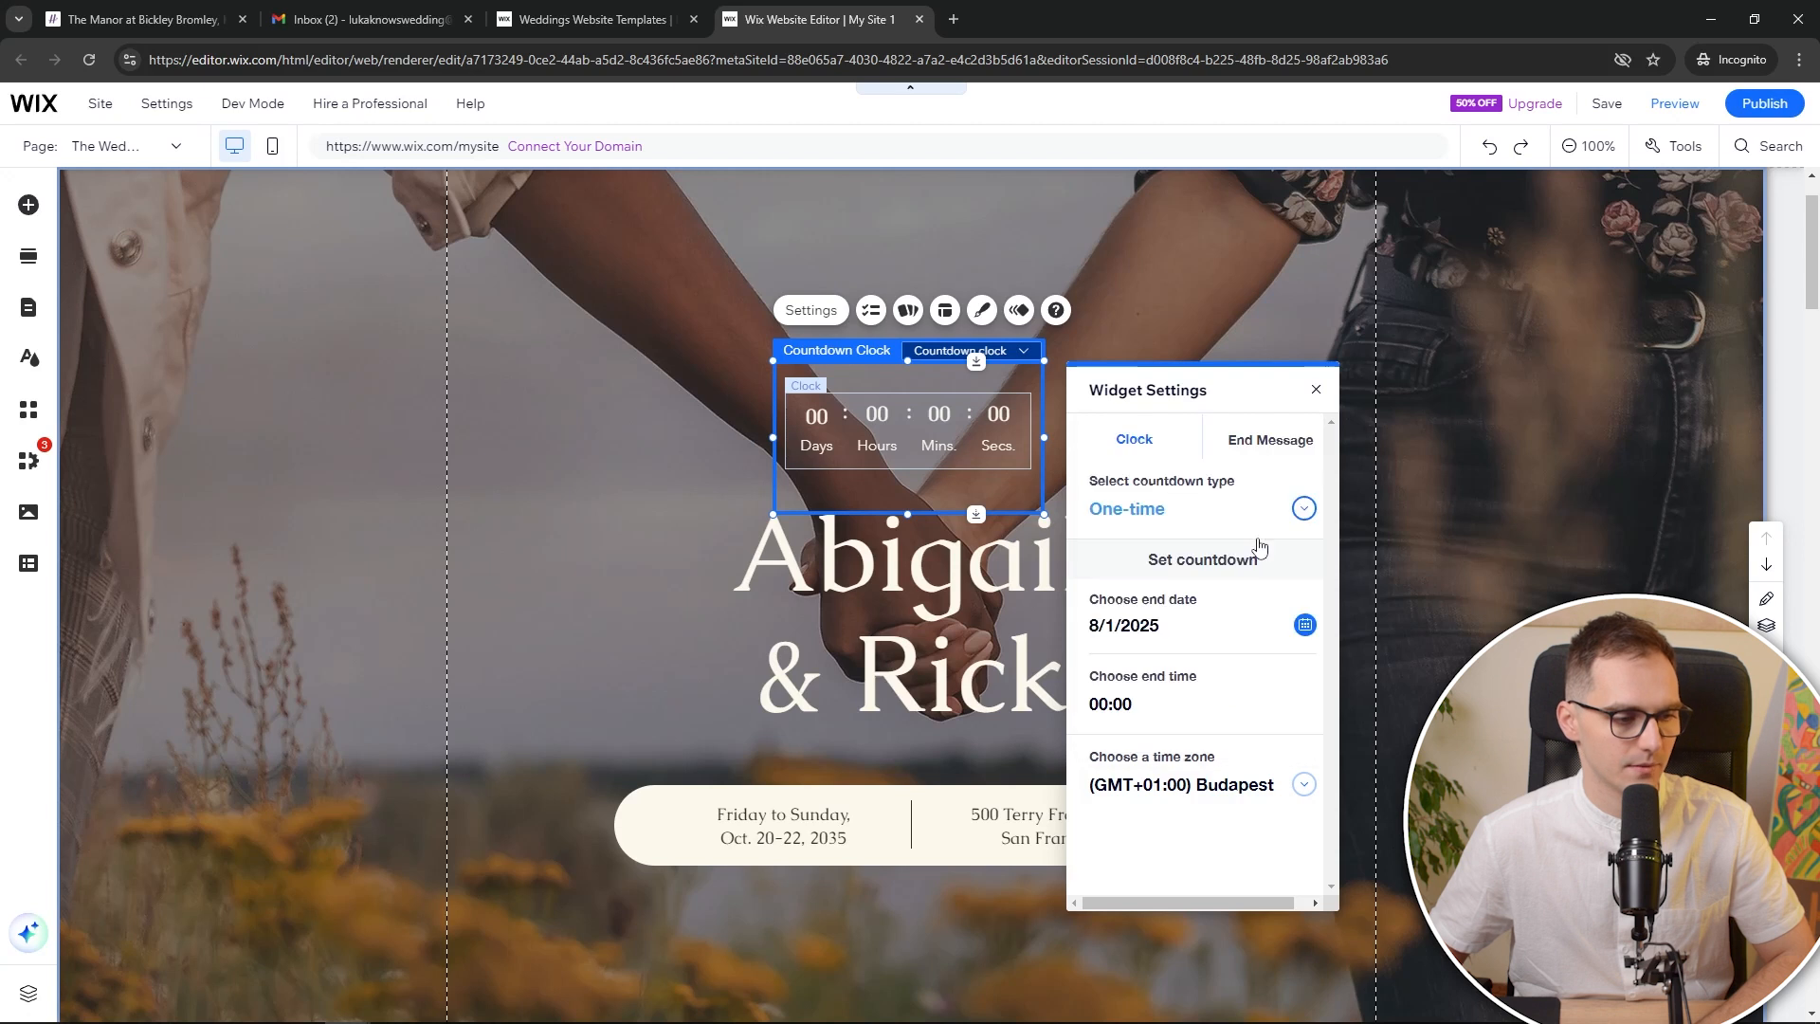
{"action": "left_click", "coordinate": [1262, 691]}
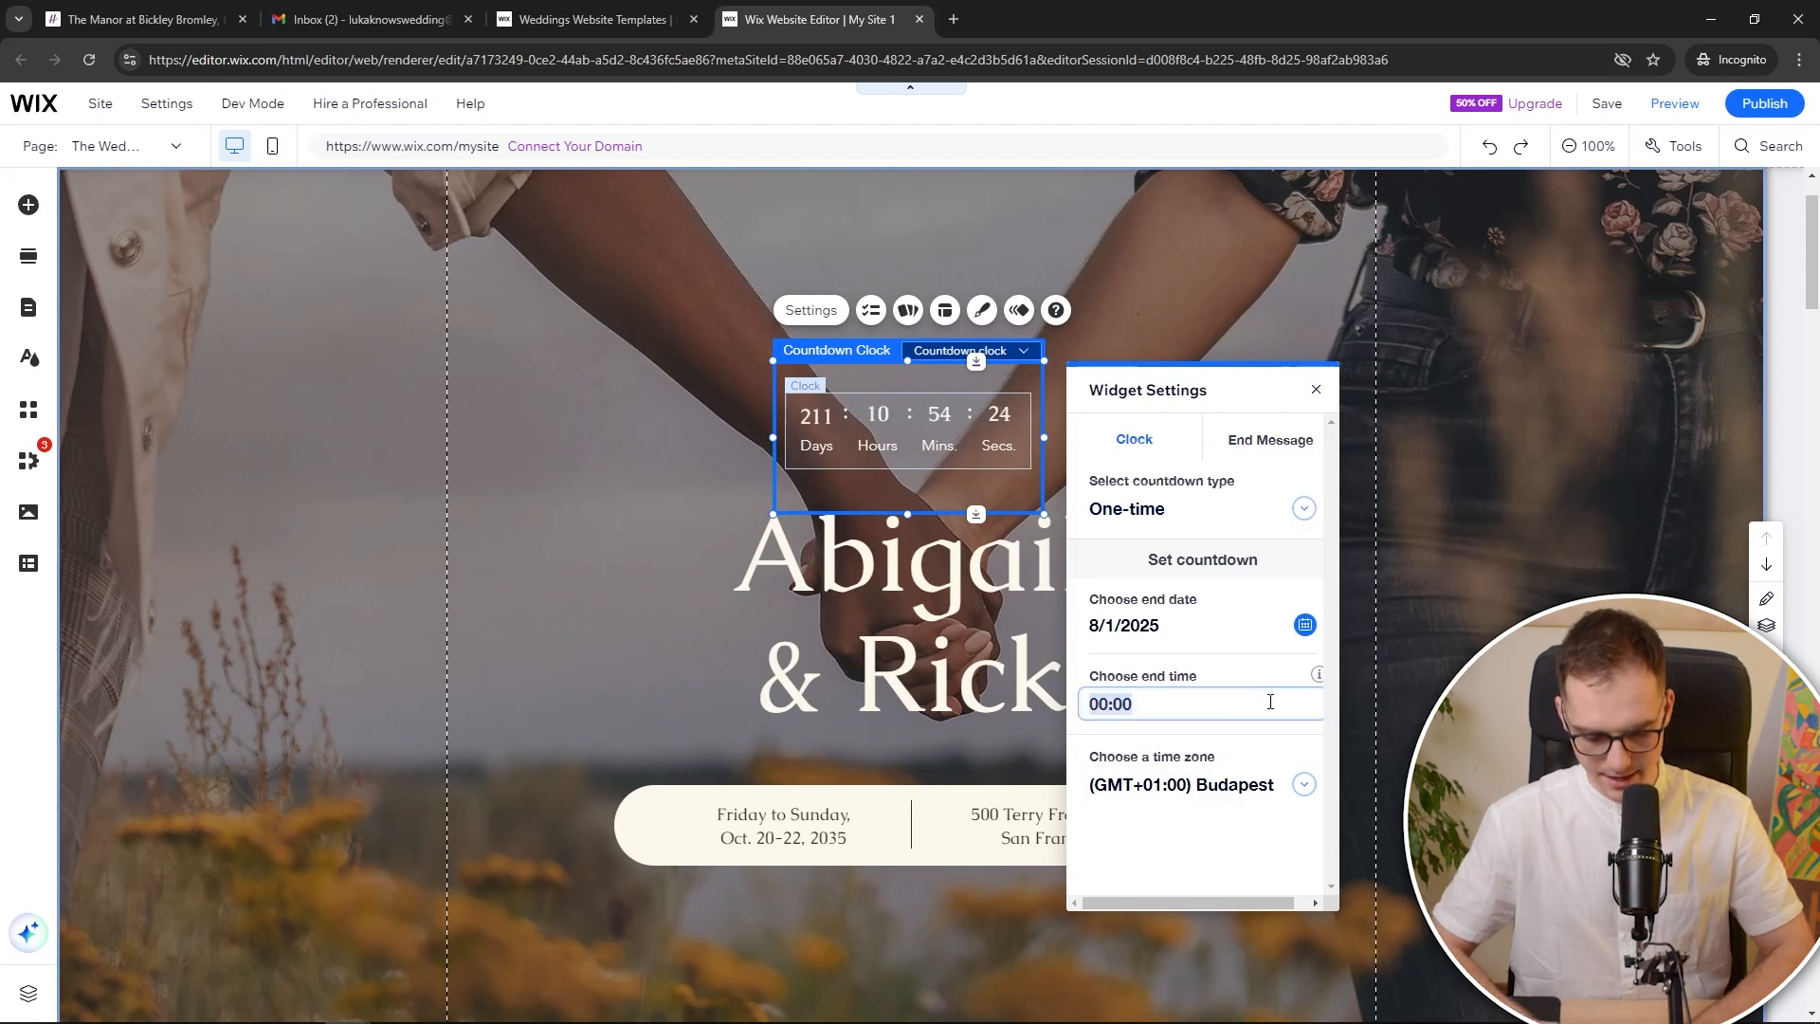
{"action": "type", "text": "15:00"}
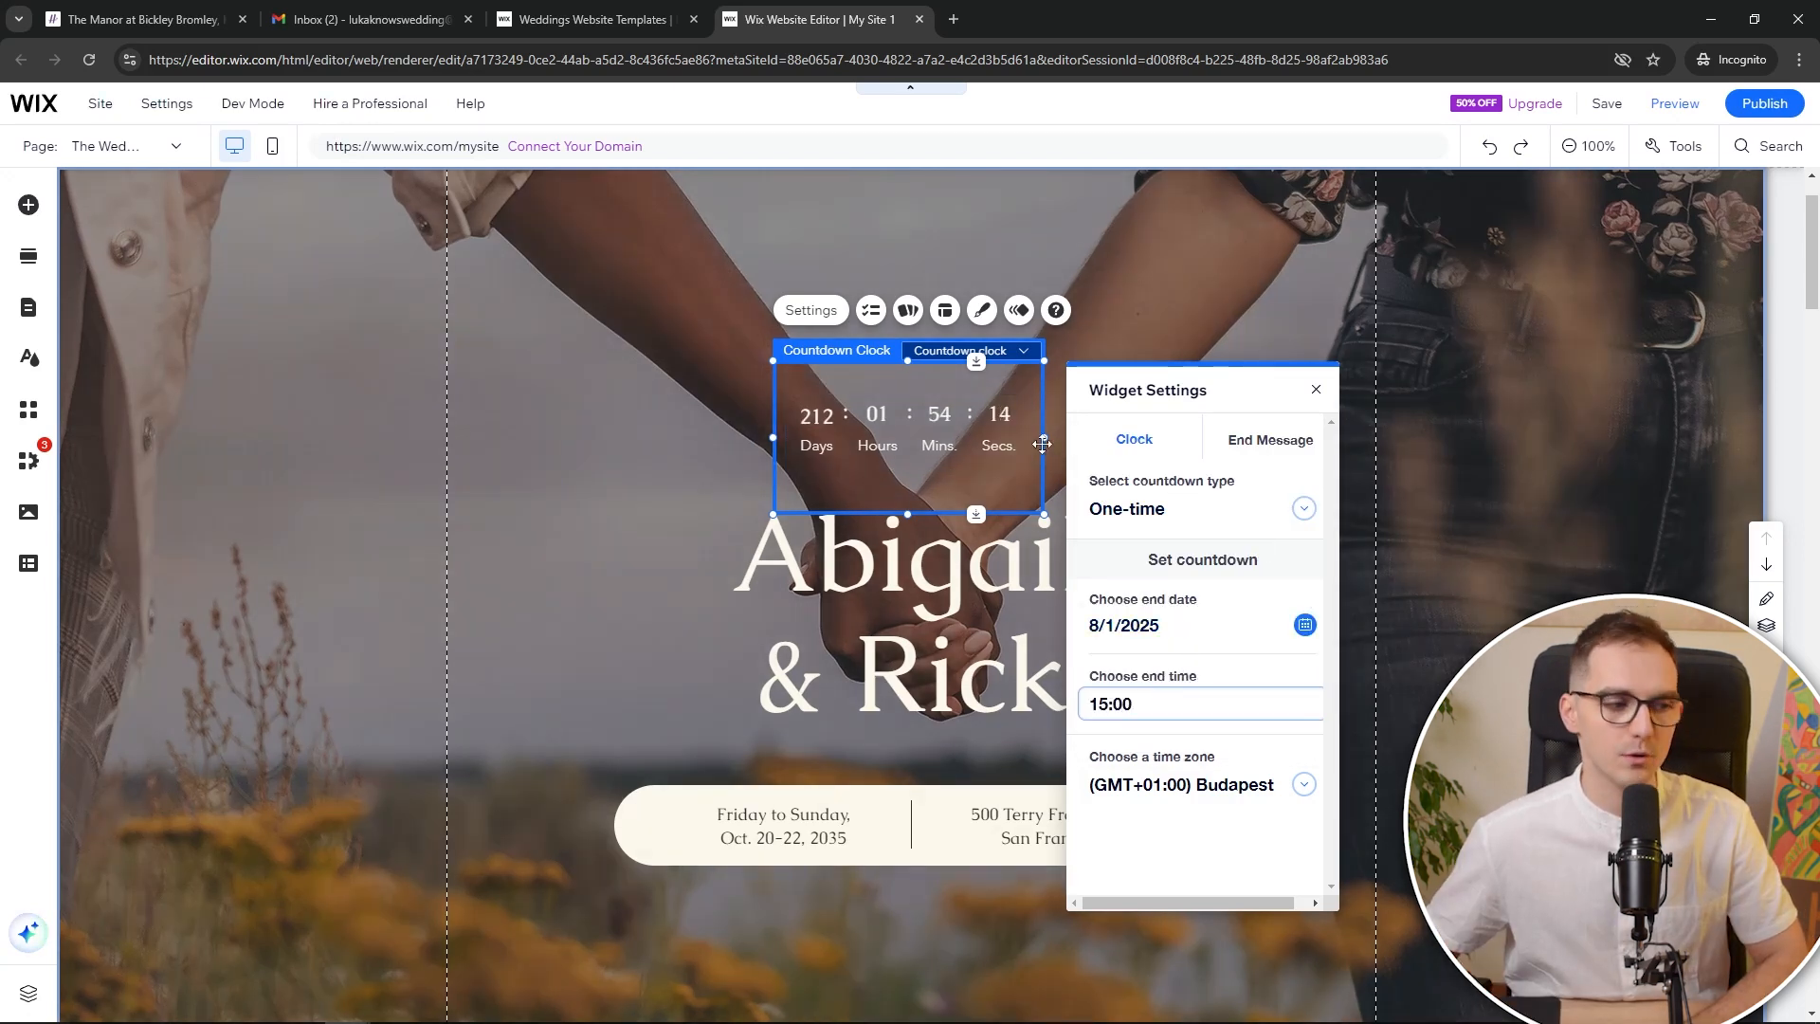
{"action": "left_click", "coordinate": [1315, 391]}
{"action": "left_click", "coordinate": [1316, 391]}
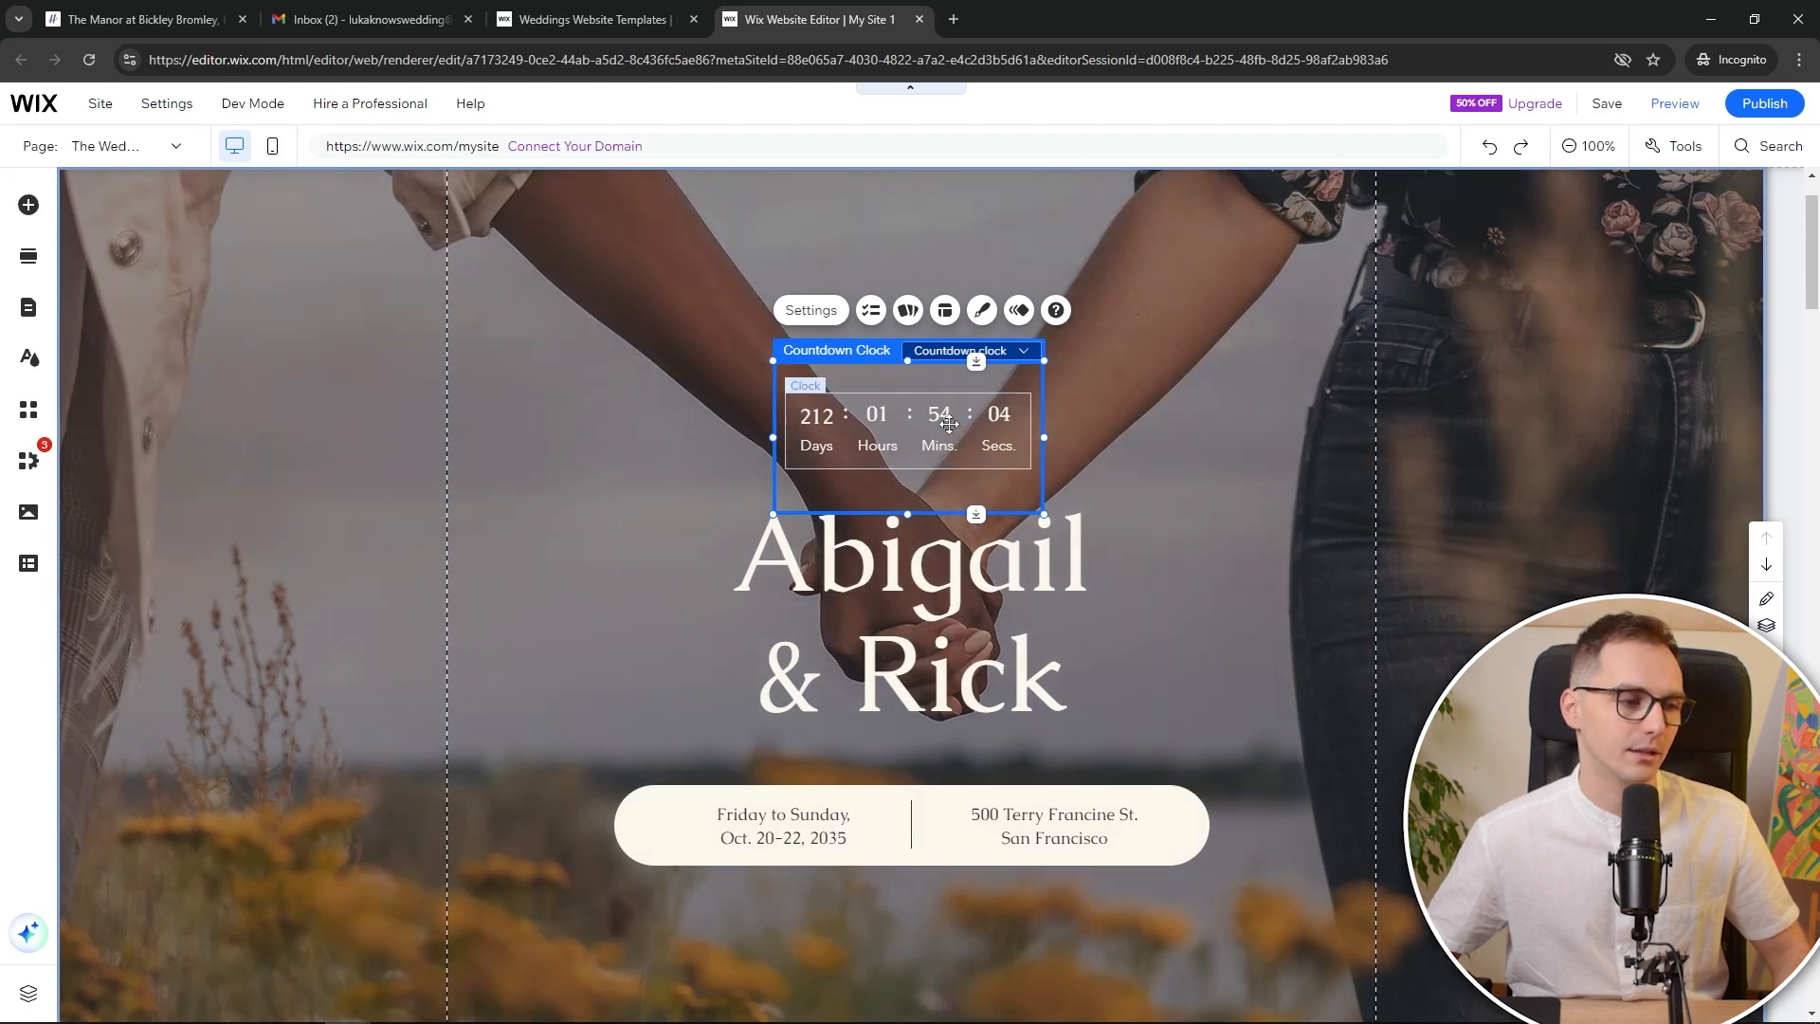
Inspect the countdown's clock display settings, including the seconds label
{"action": "left_click", "coordinate": [948, 423]}
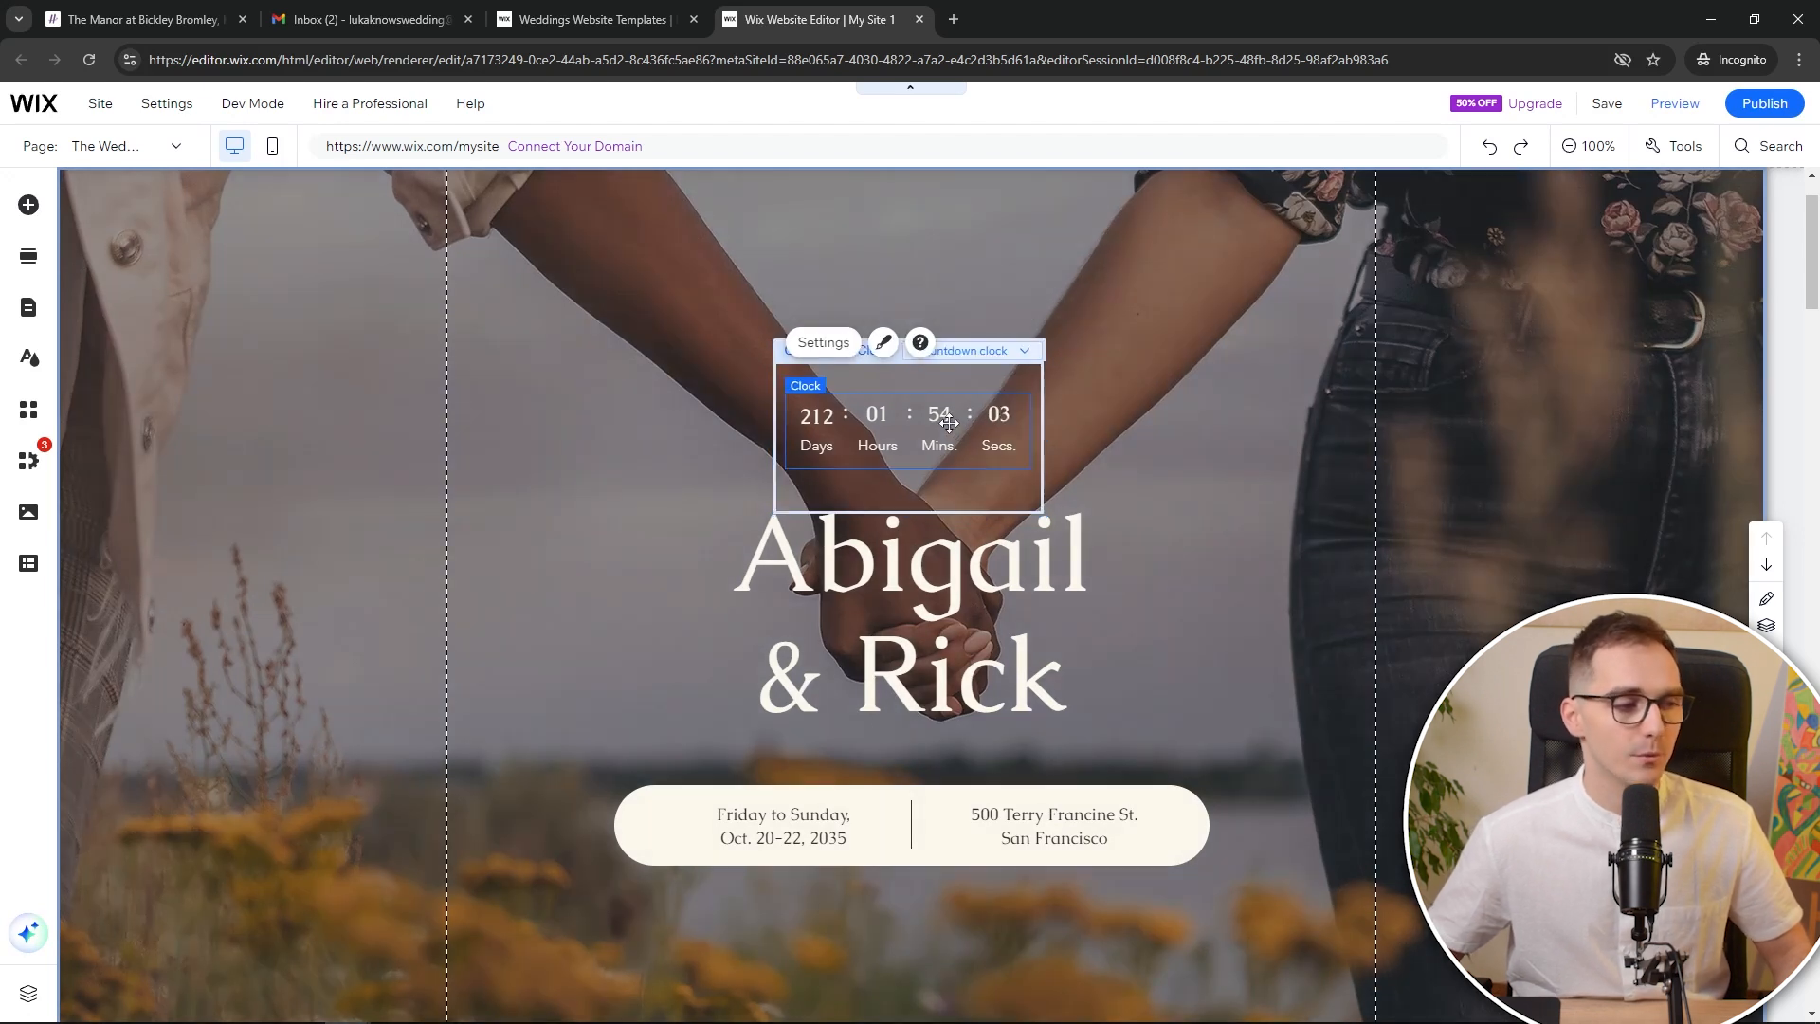
{"action": "left_click", "coordinate": [821, 344]}
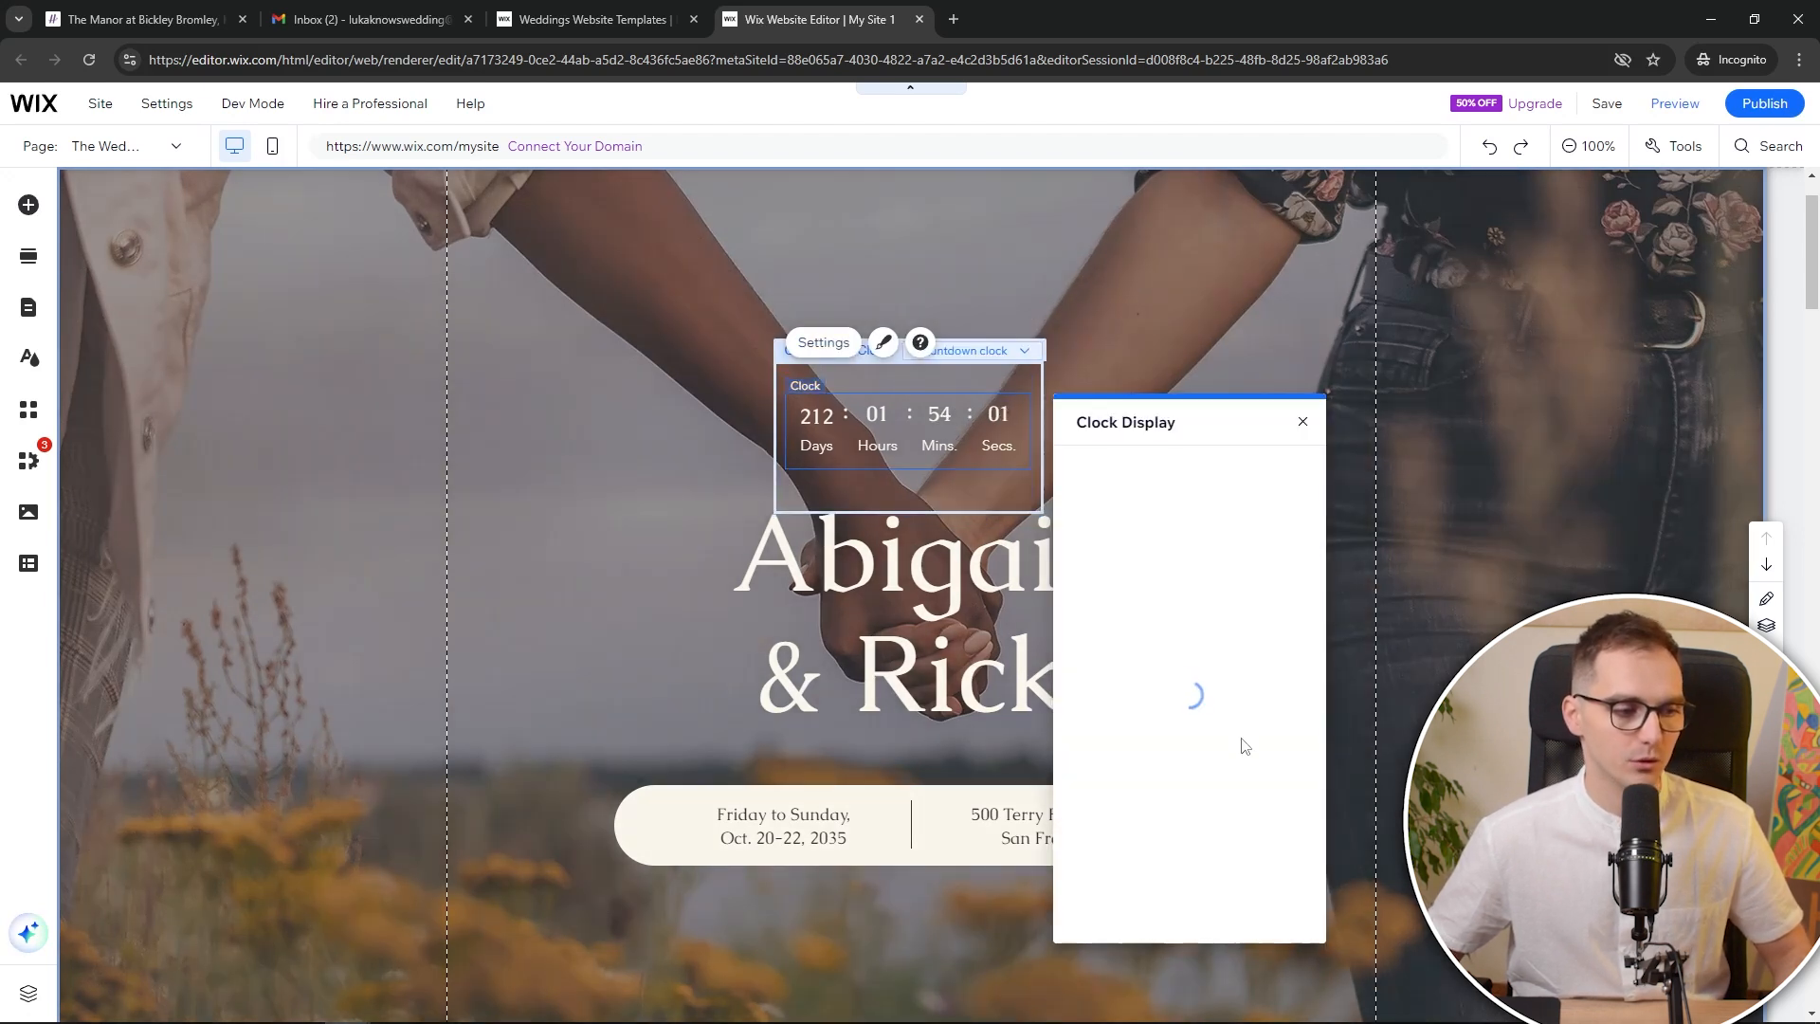
{"action": "scroll", "coordinate": [1194, 739], "scroll_direction": "down", "scroll_amount": 4}
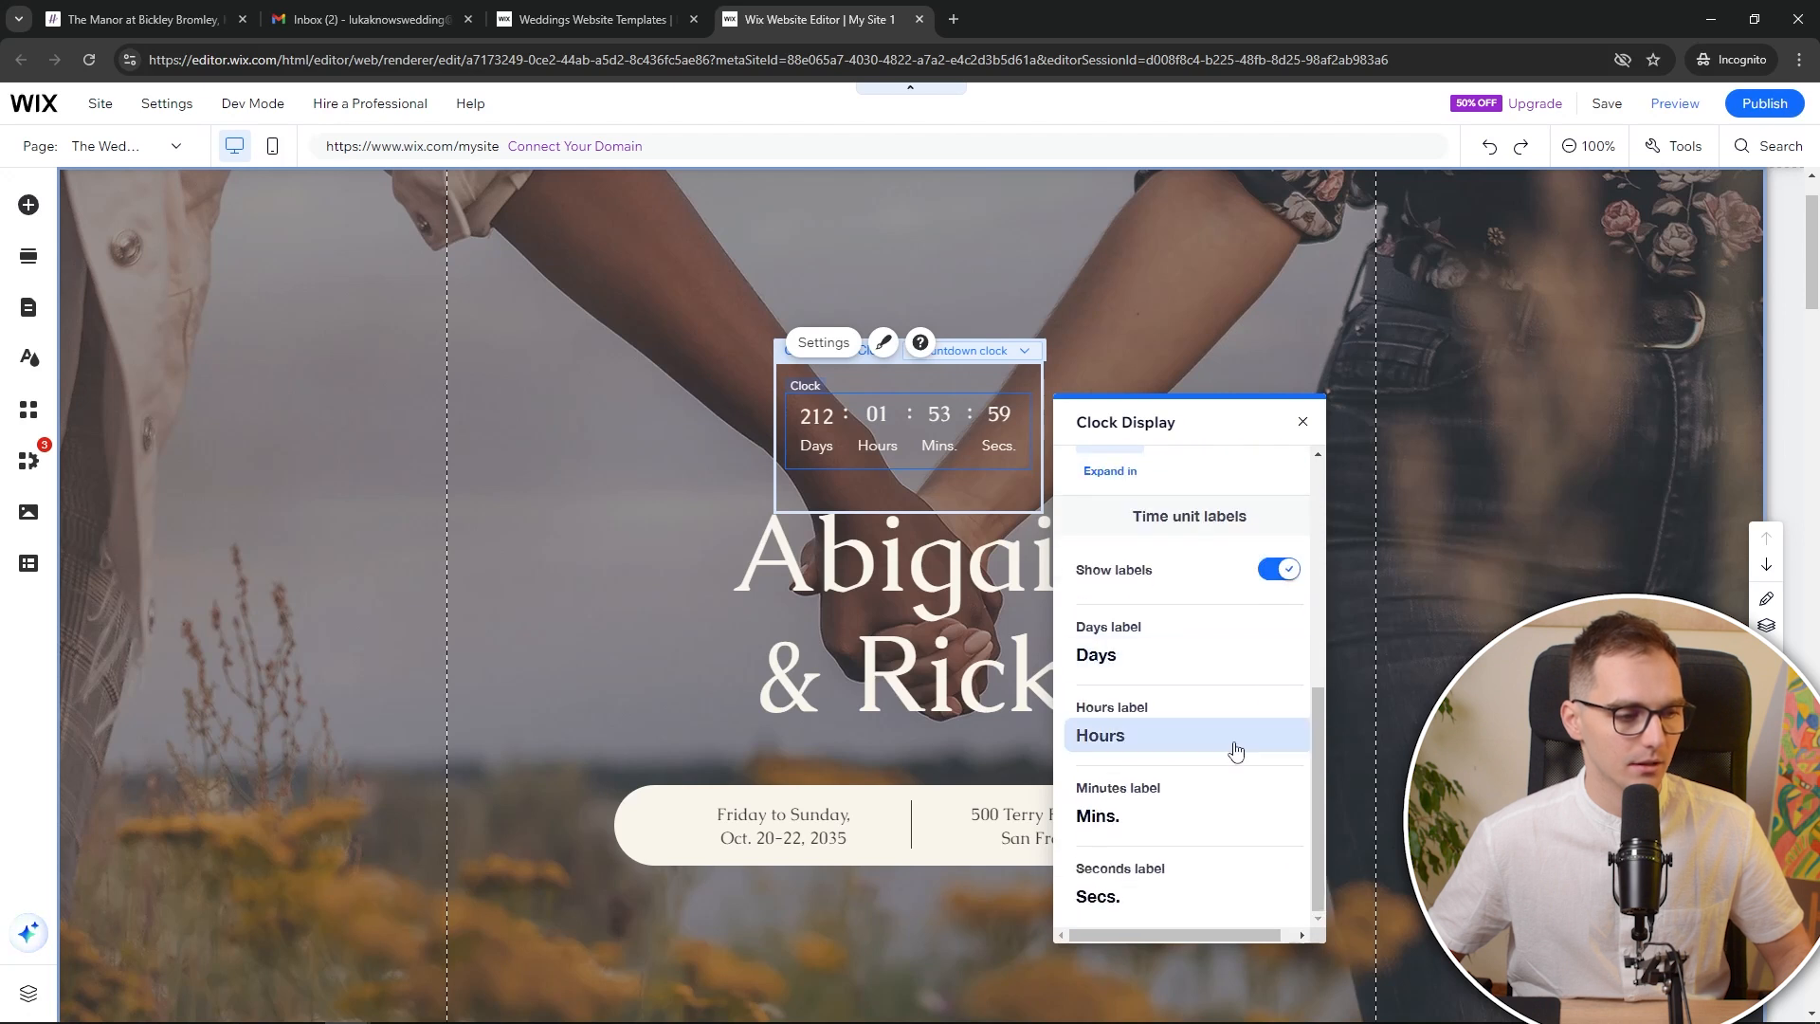
{"action": "left_click", "coordinate": [1158, 895]}
{"action": "left_click", "coordinate": [1302, 422]}
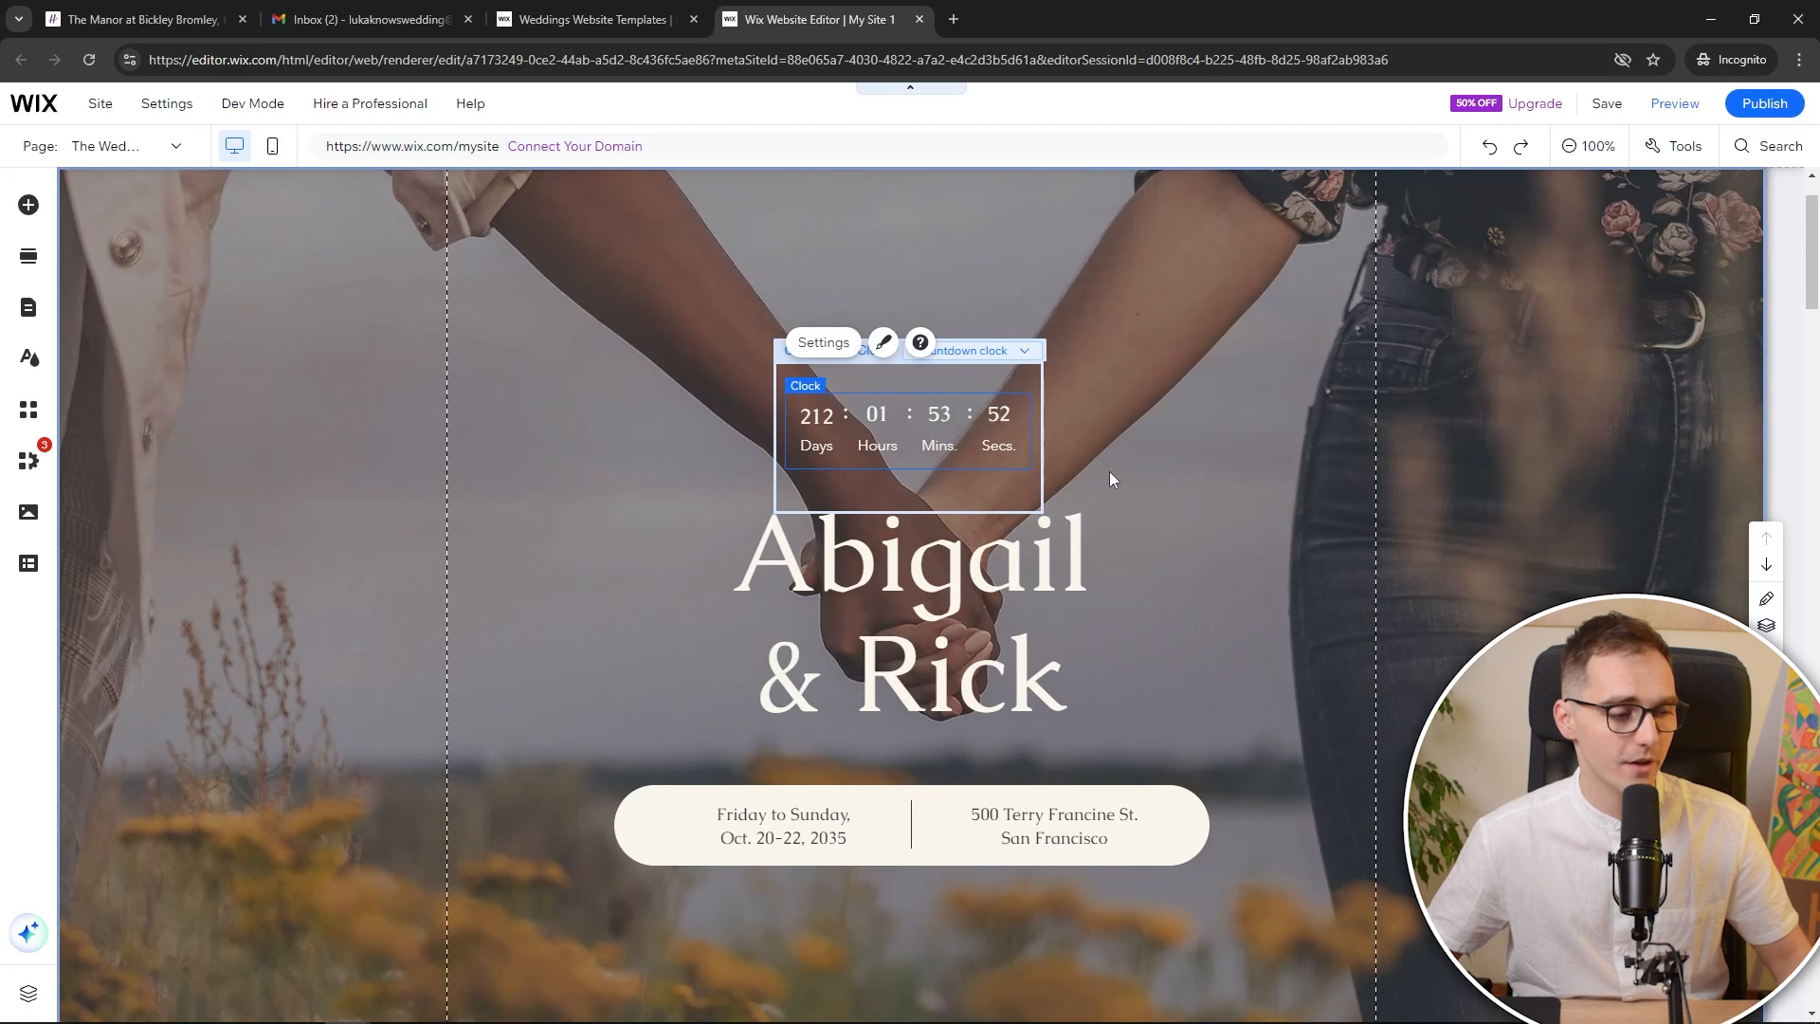
{"action": "scroll", "coordinate": [1101, 568], "scroll_direction": "down", "scroll_amount": 5}
Replace 'Rick' in the hero heading with the partner's first name, keeping the Caudex font
{"action": "scroll", "coordinate": [1111, 606], "scroll_direction": "up", "scroll_amount": 5}
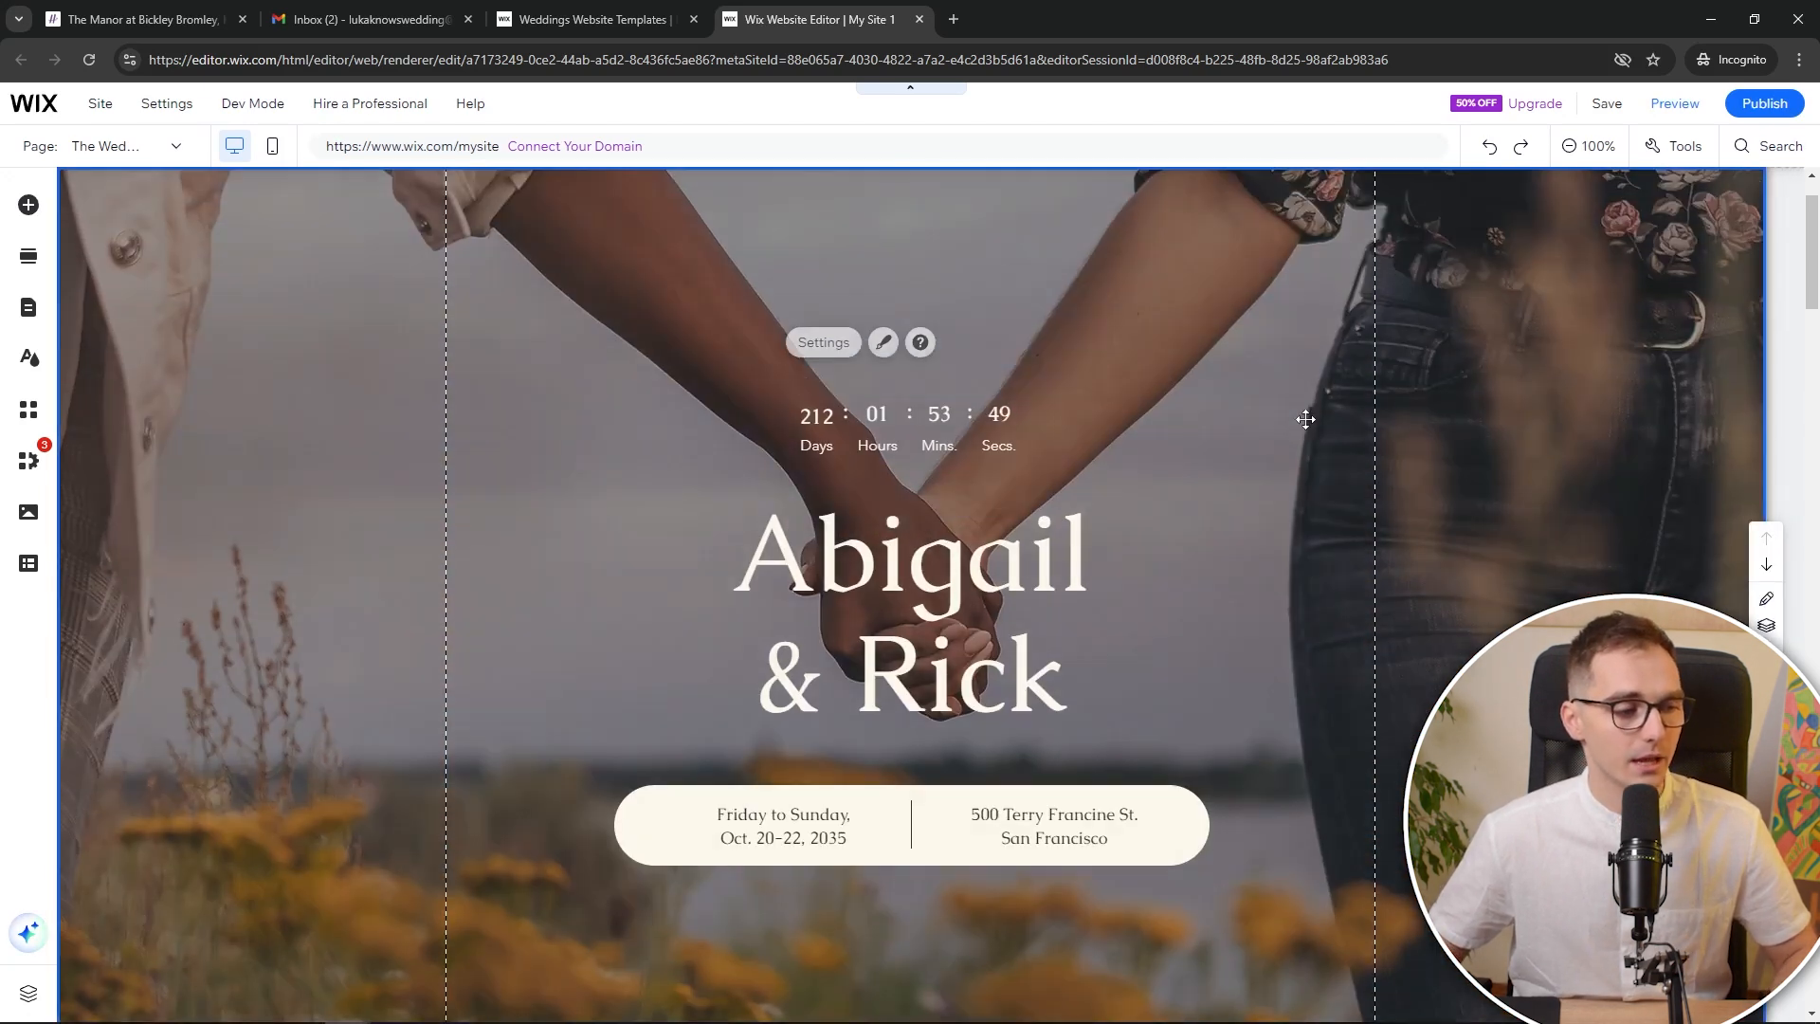
{"action": "left_click", "coordinate": [957, 560]}
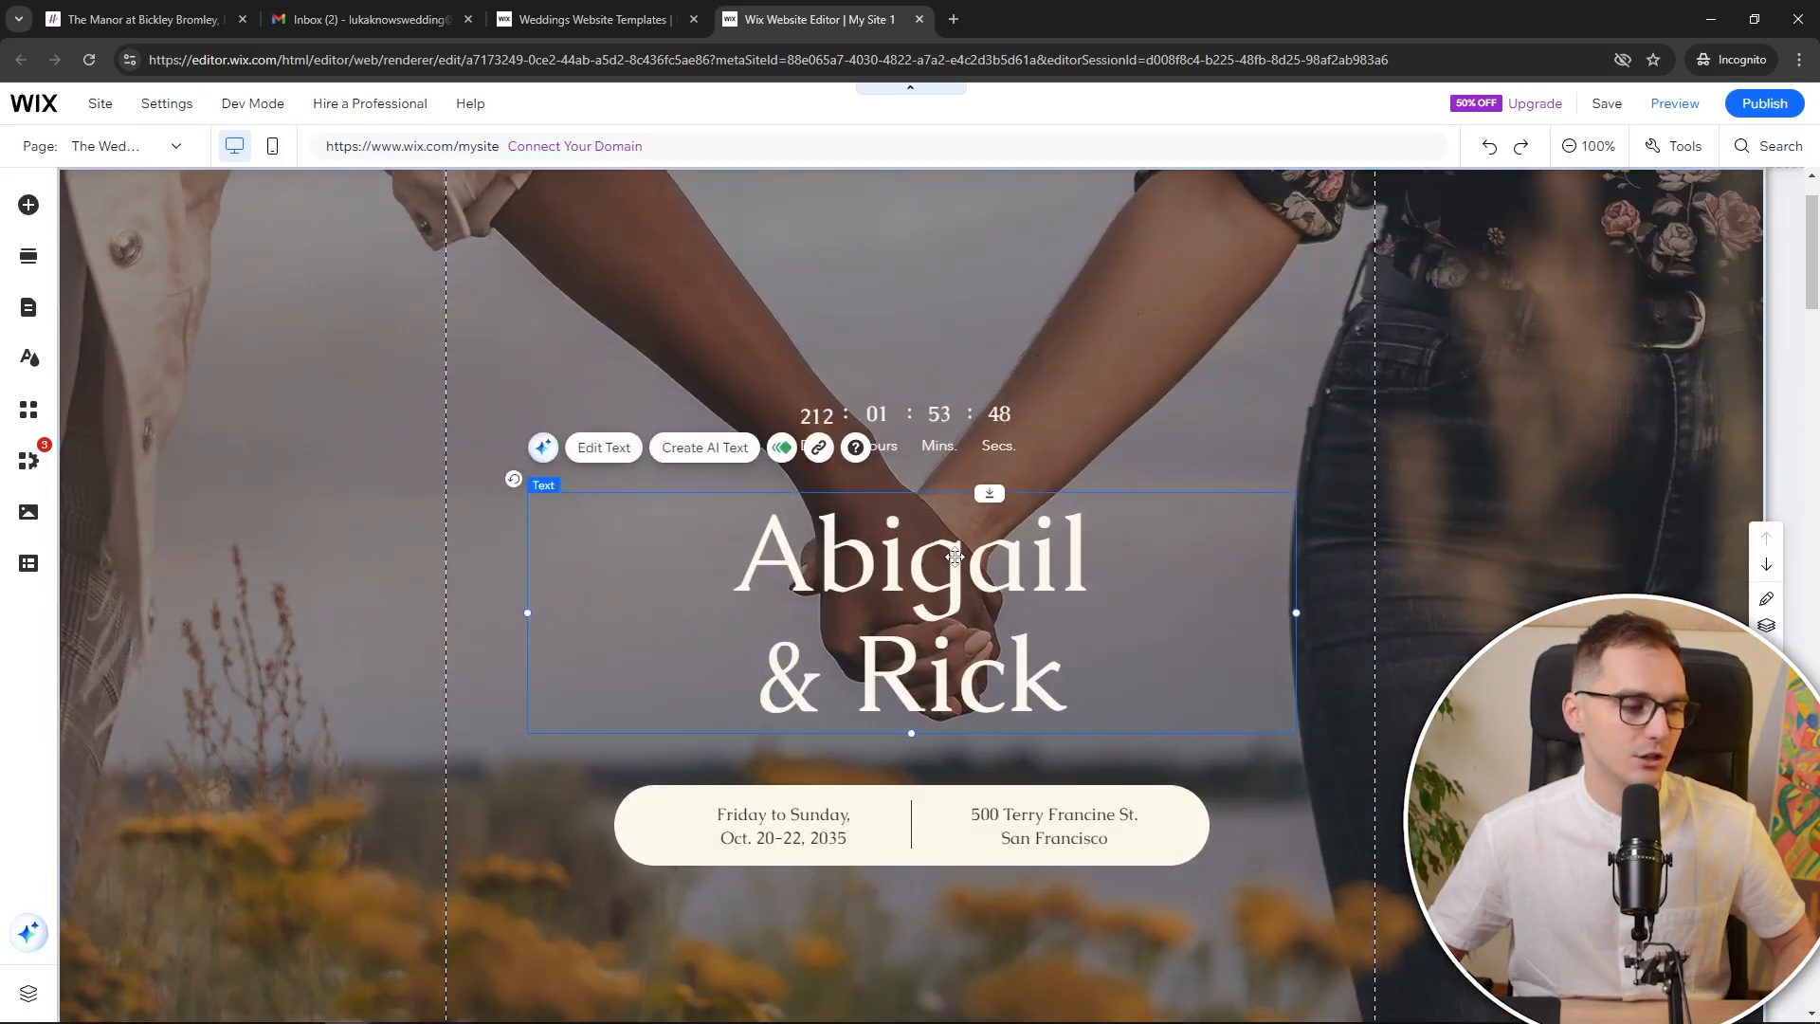
{"action": "double_click", "coordinate": [956, 558]}
{"action": "double_click", "coordinate": [956, 675]}
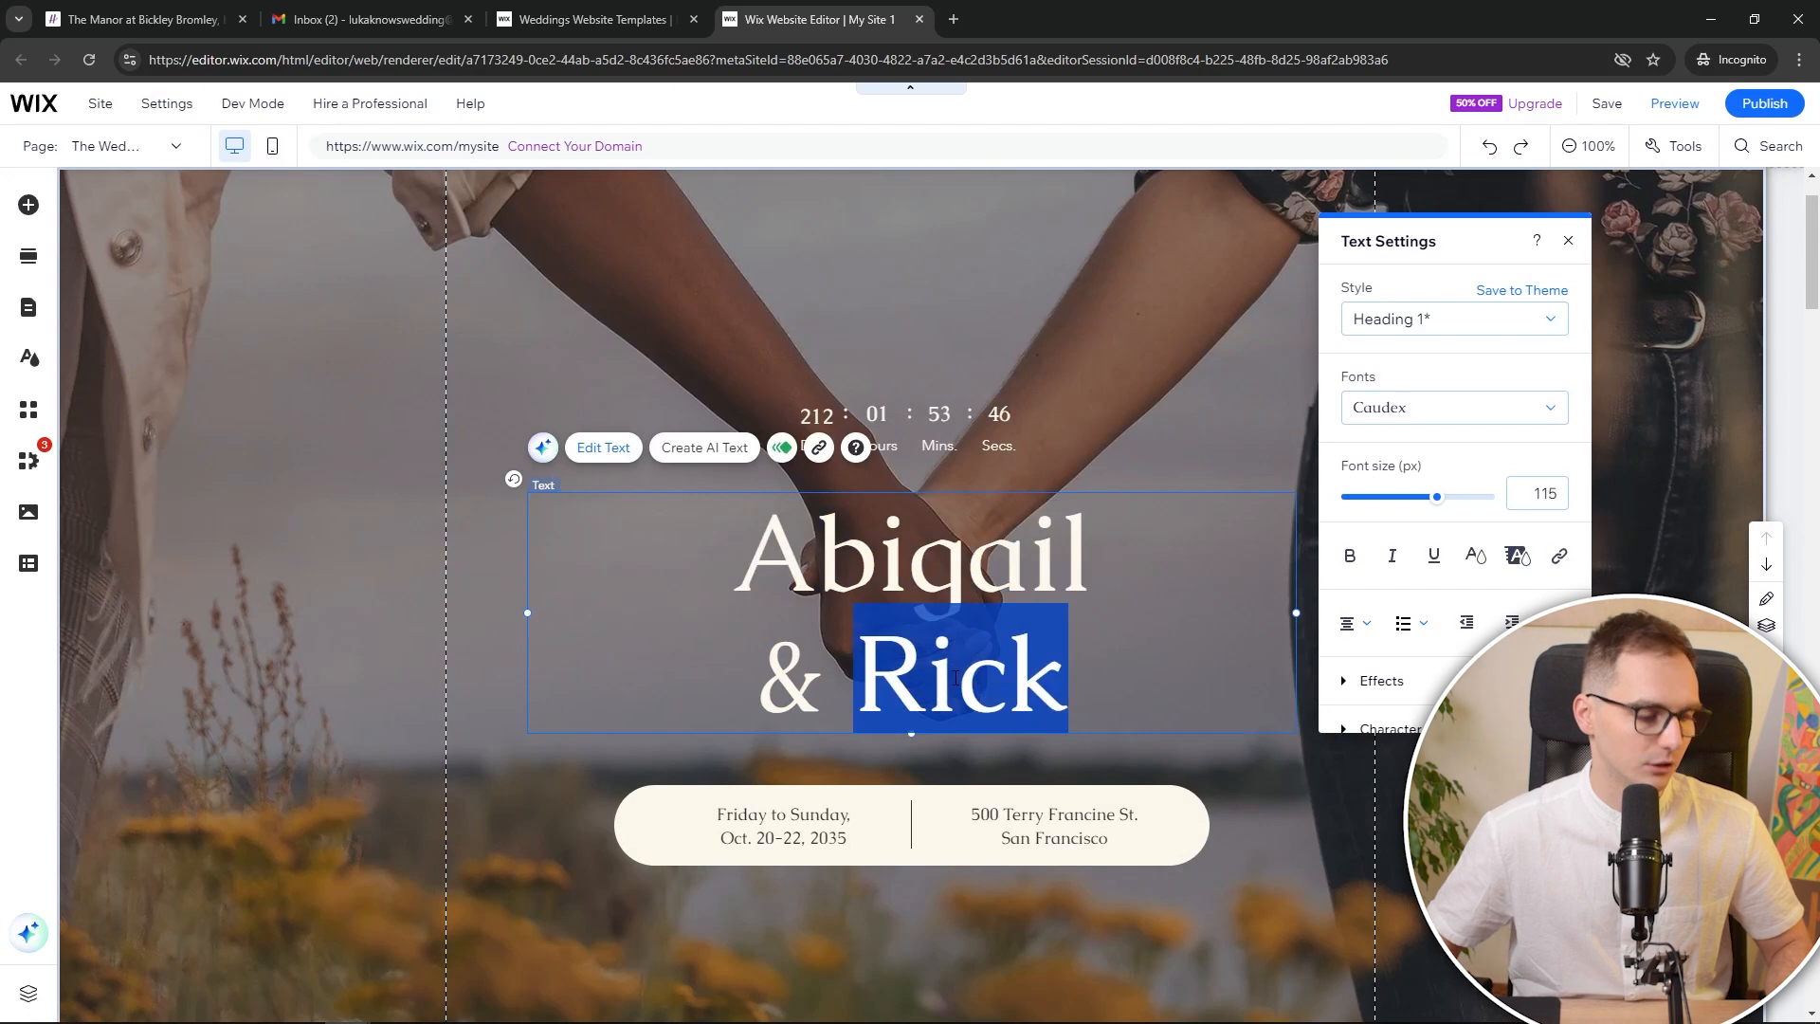
{"action": "type", "text": "luka"}
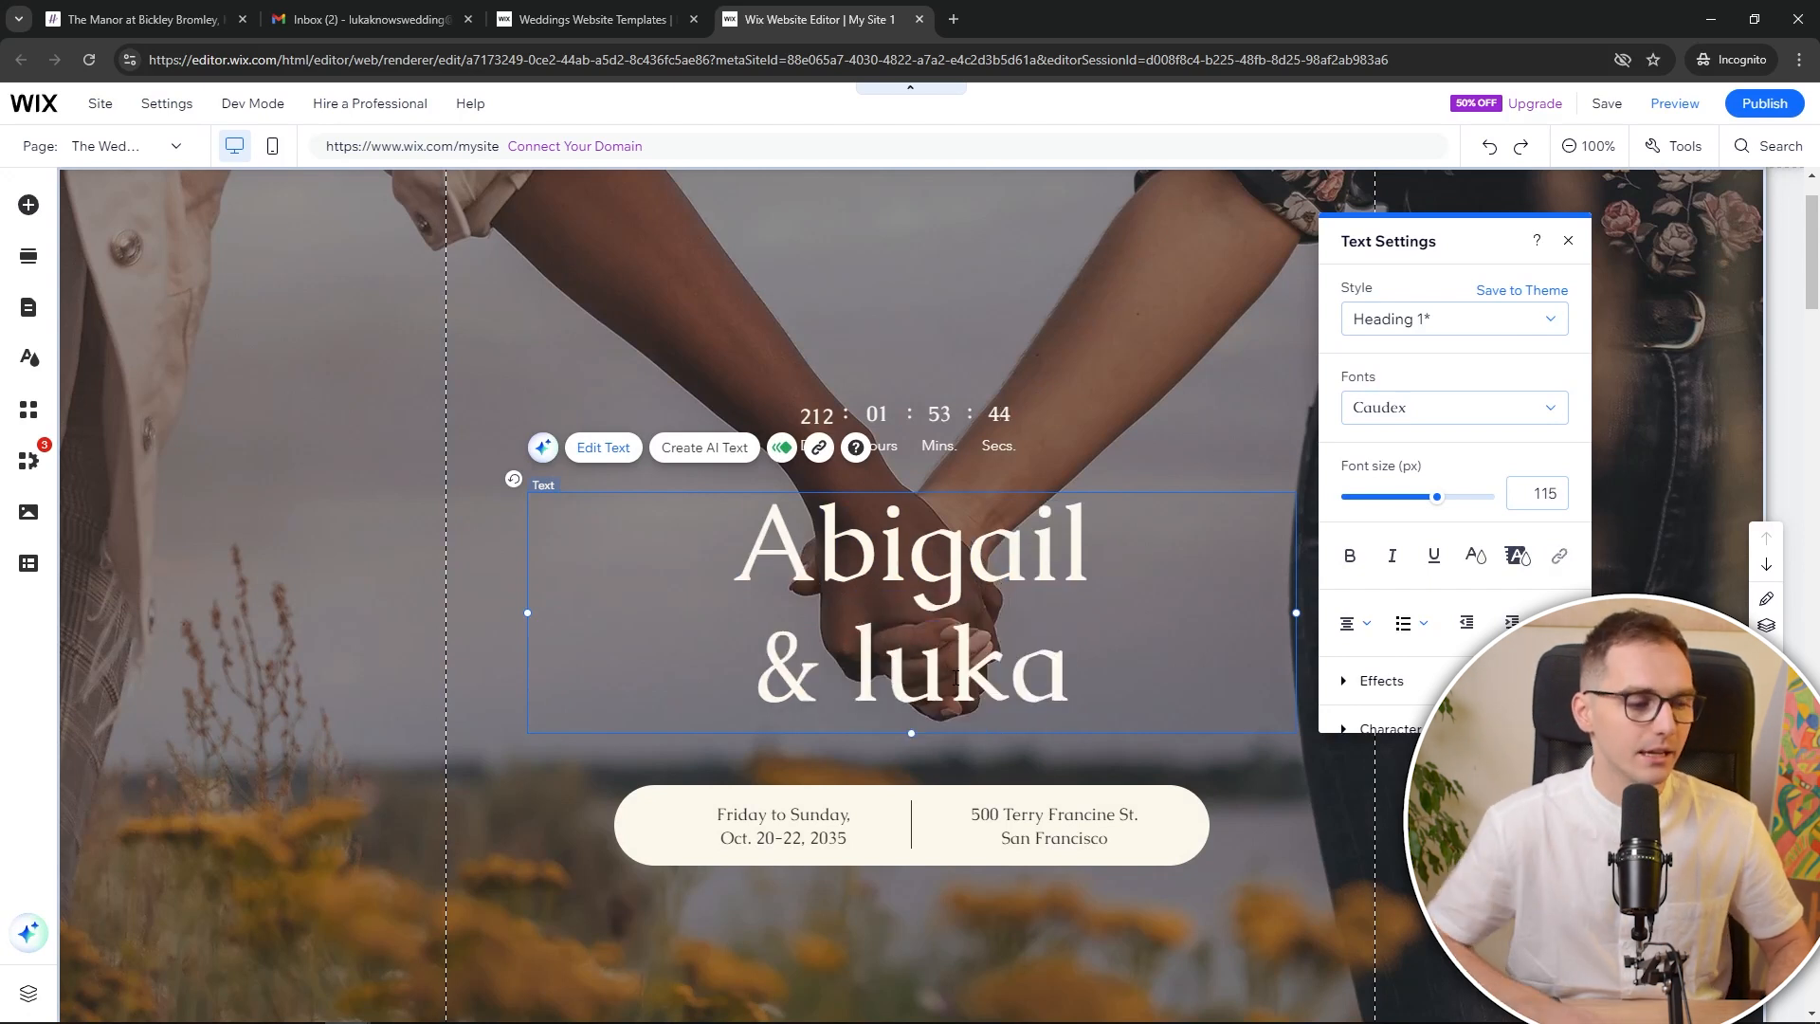
{"action": "key", "text": "BackSpace"}
{"action": "key", "text": "BackSpace"}
{"action": "key", "text": "BackSpace"}
{"action": "key", "text": "BackSpace"}
{"action": "type", "text": "Luka"}
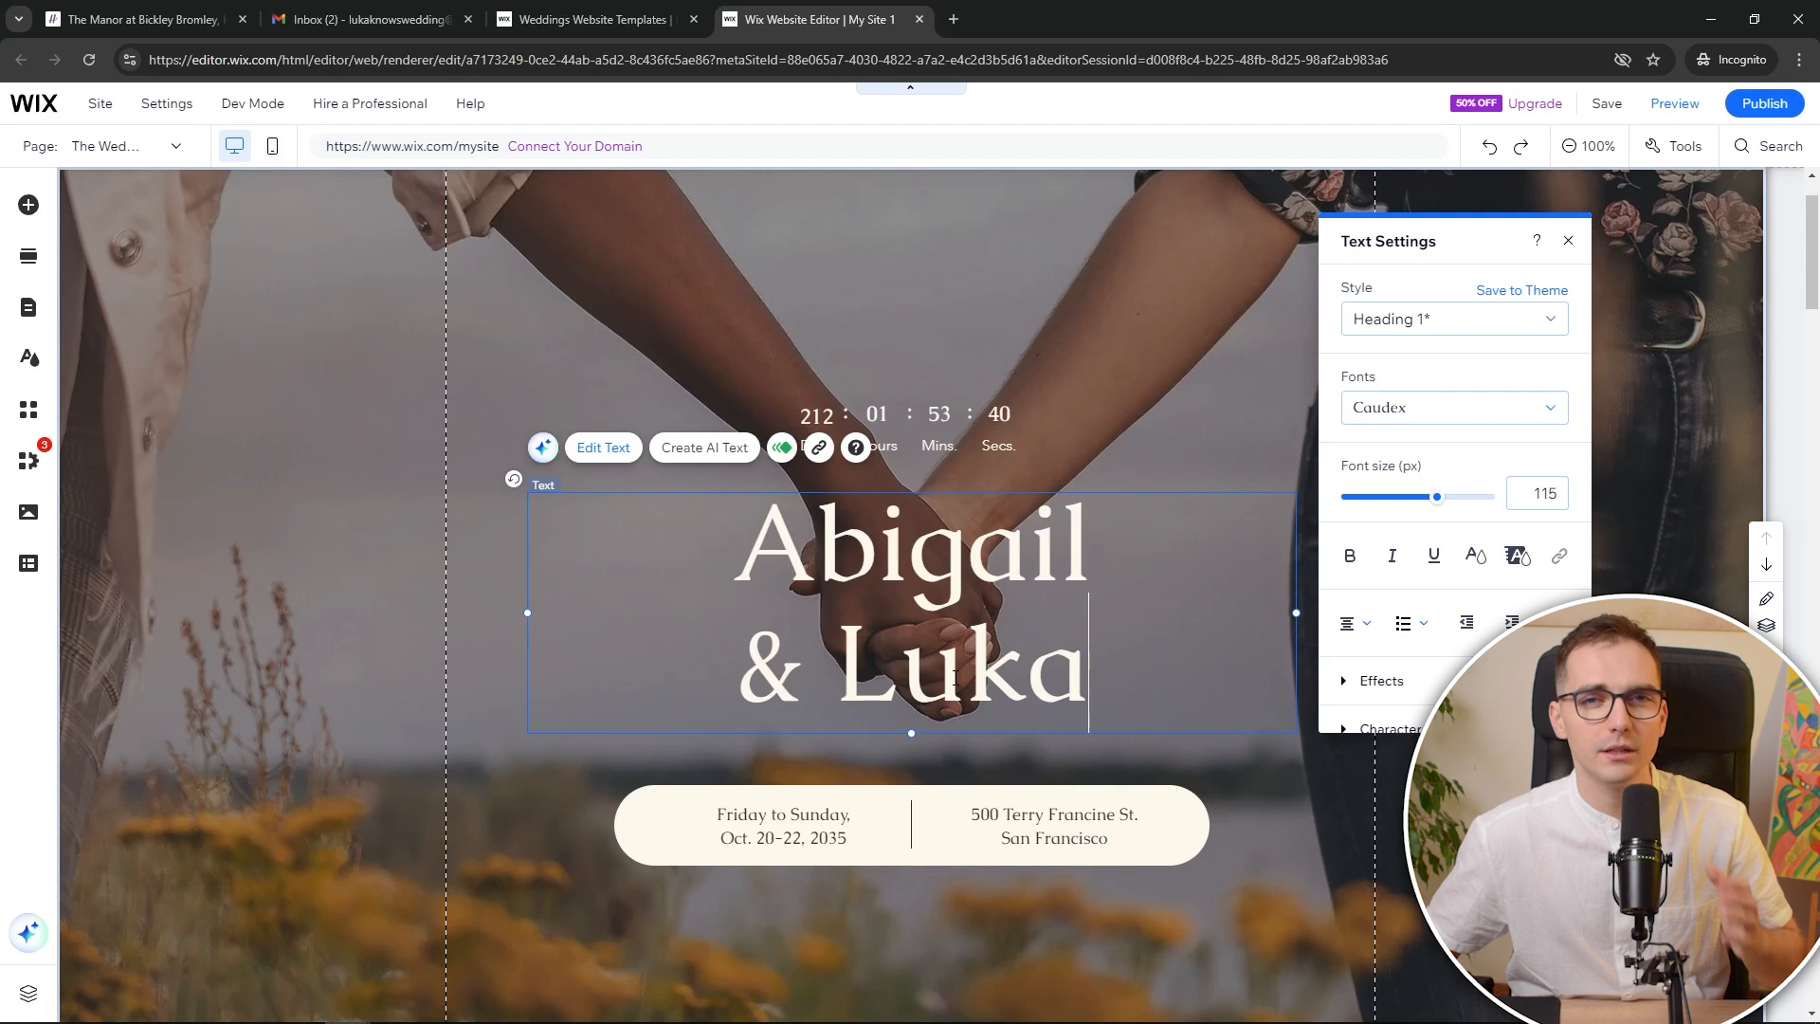
{"action": "double_click", "coordinate": [1047, 665]}
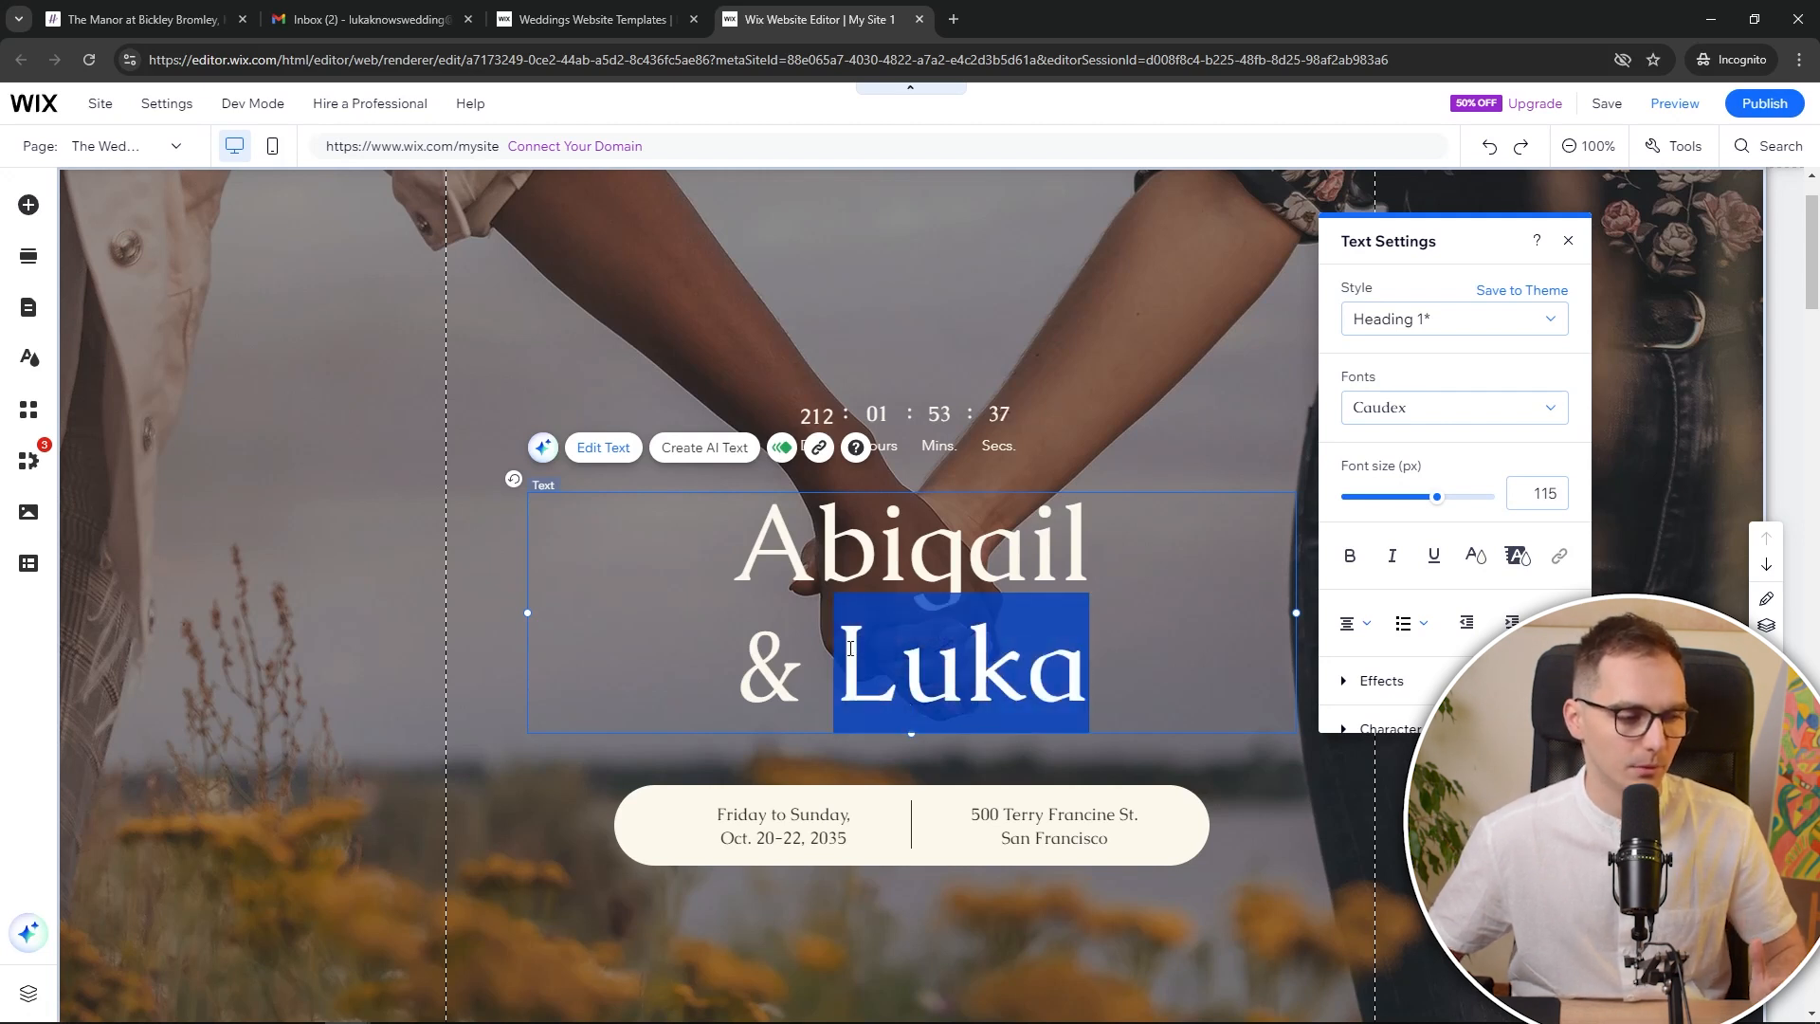
{"action": "left_click", "coordinate": [1505, 422]}
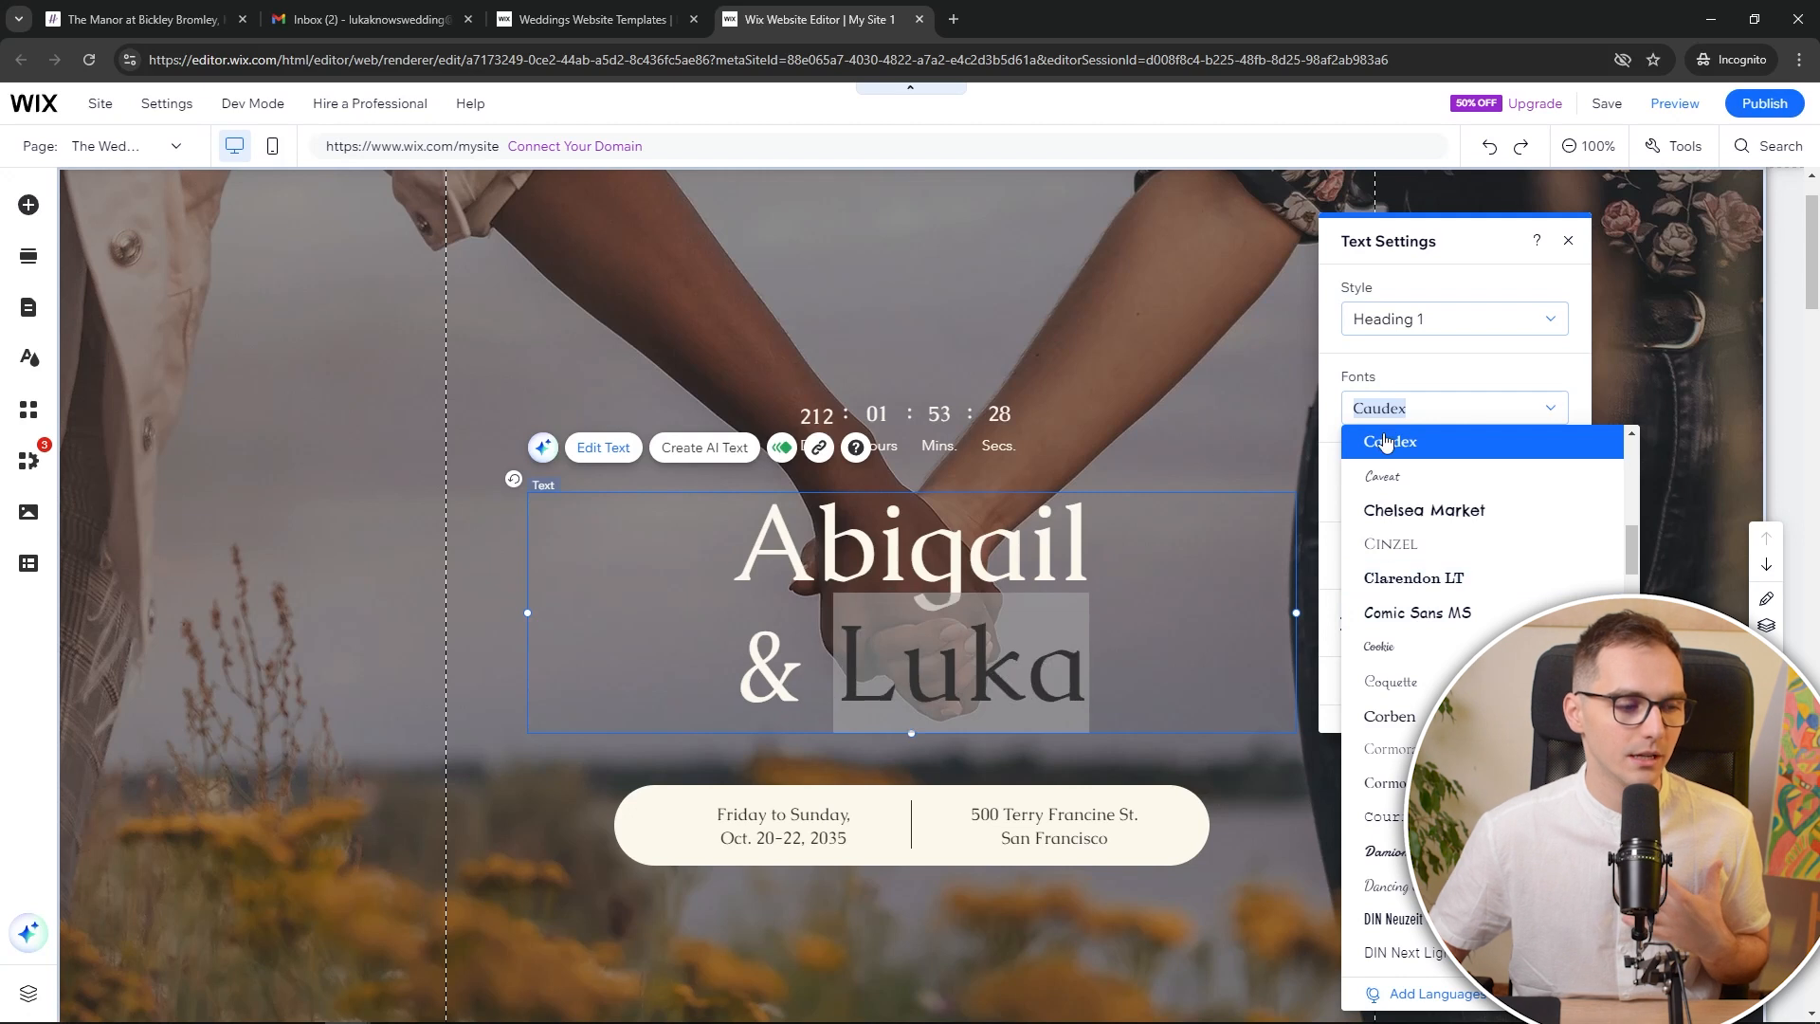
{"action": "left_click", "coordinate": [1065, 560]}
{"action": "left_click", "coordinate": [1199, 403]}
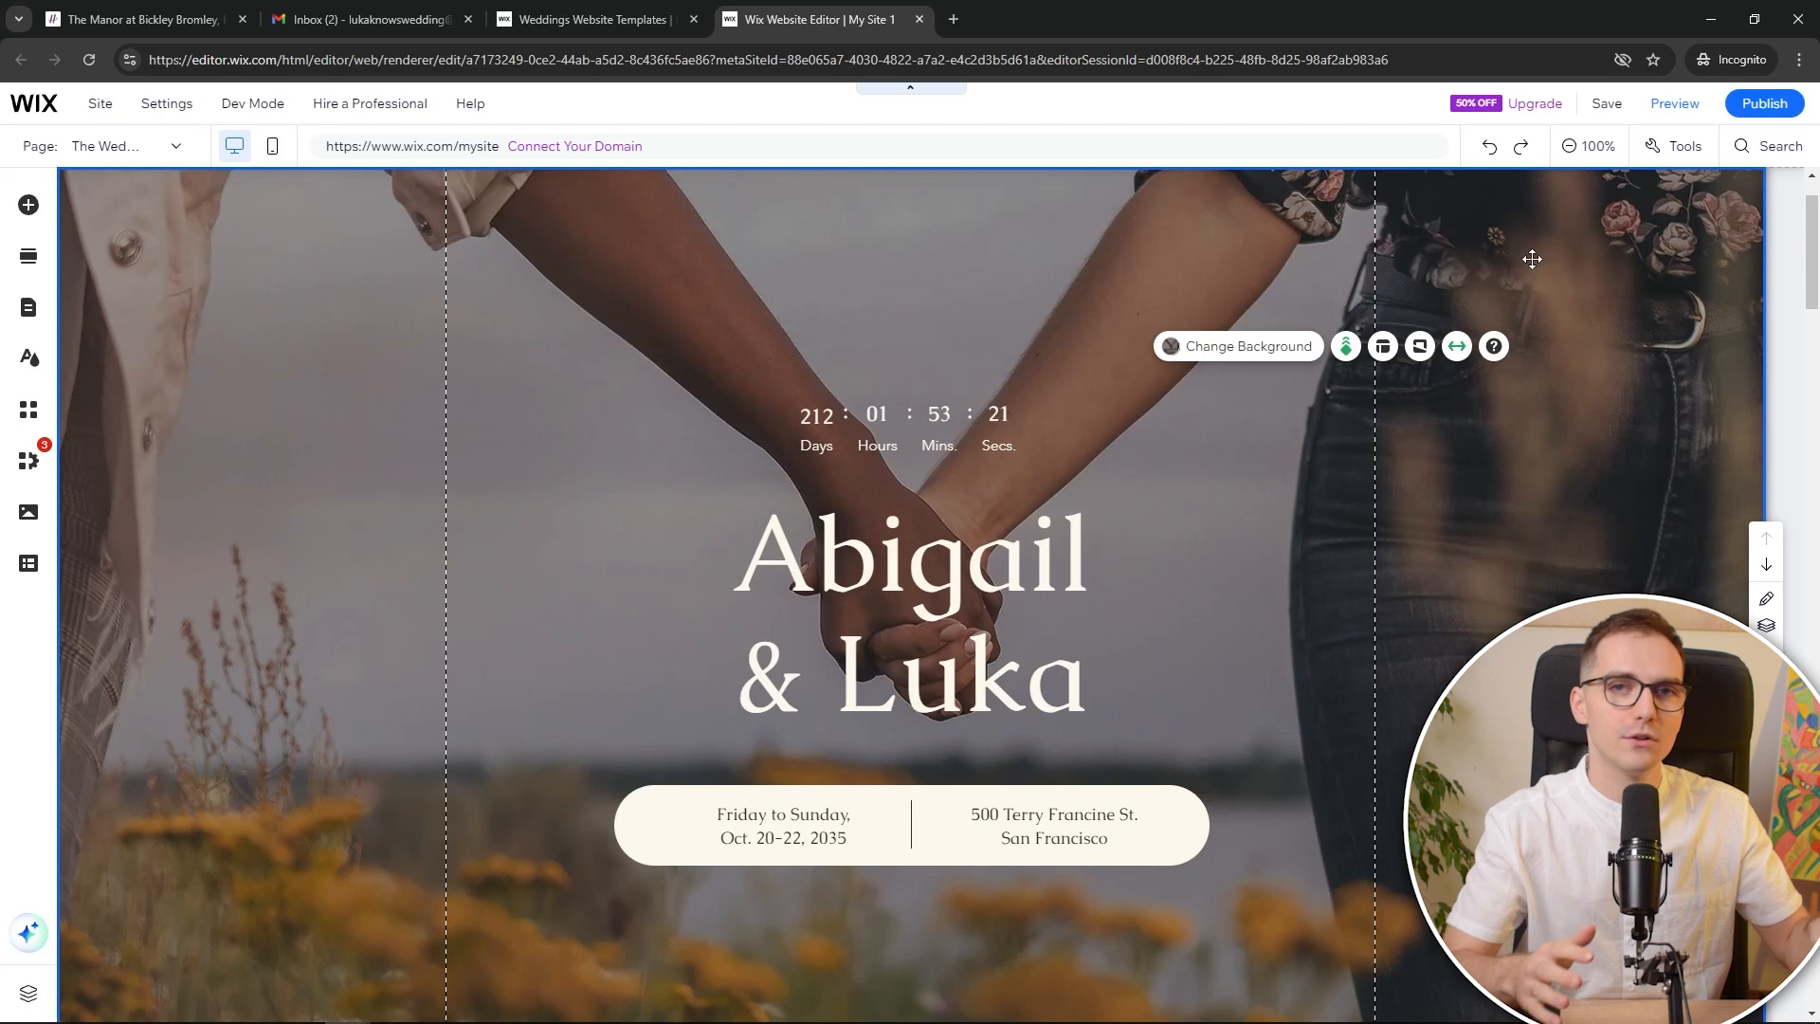
{"action": "left_click", "coordinate": [1220, 347]}
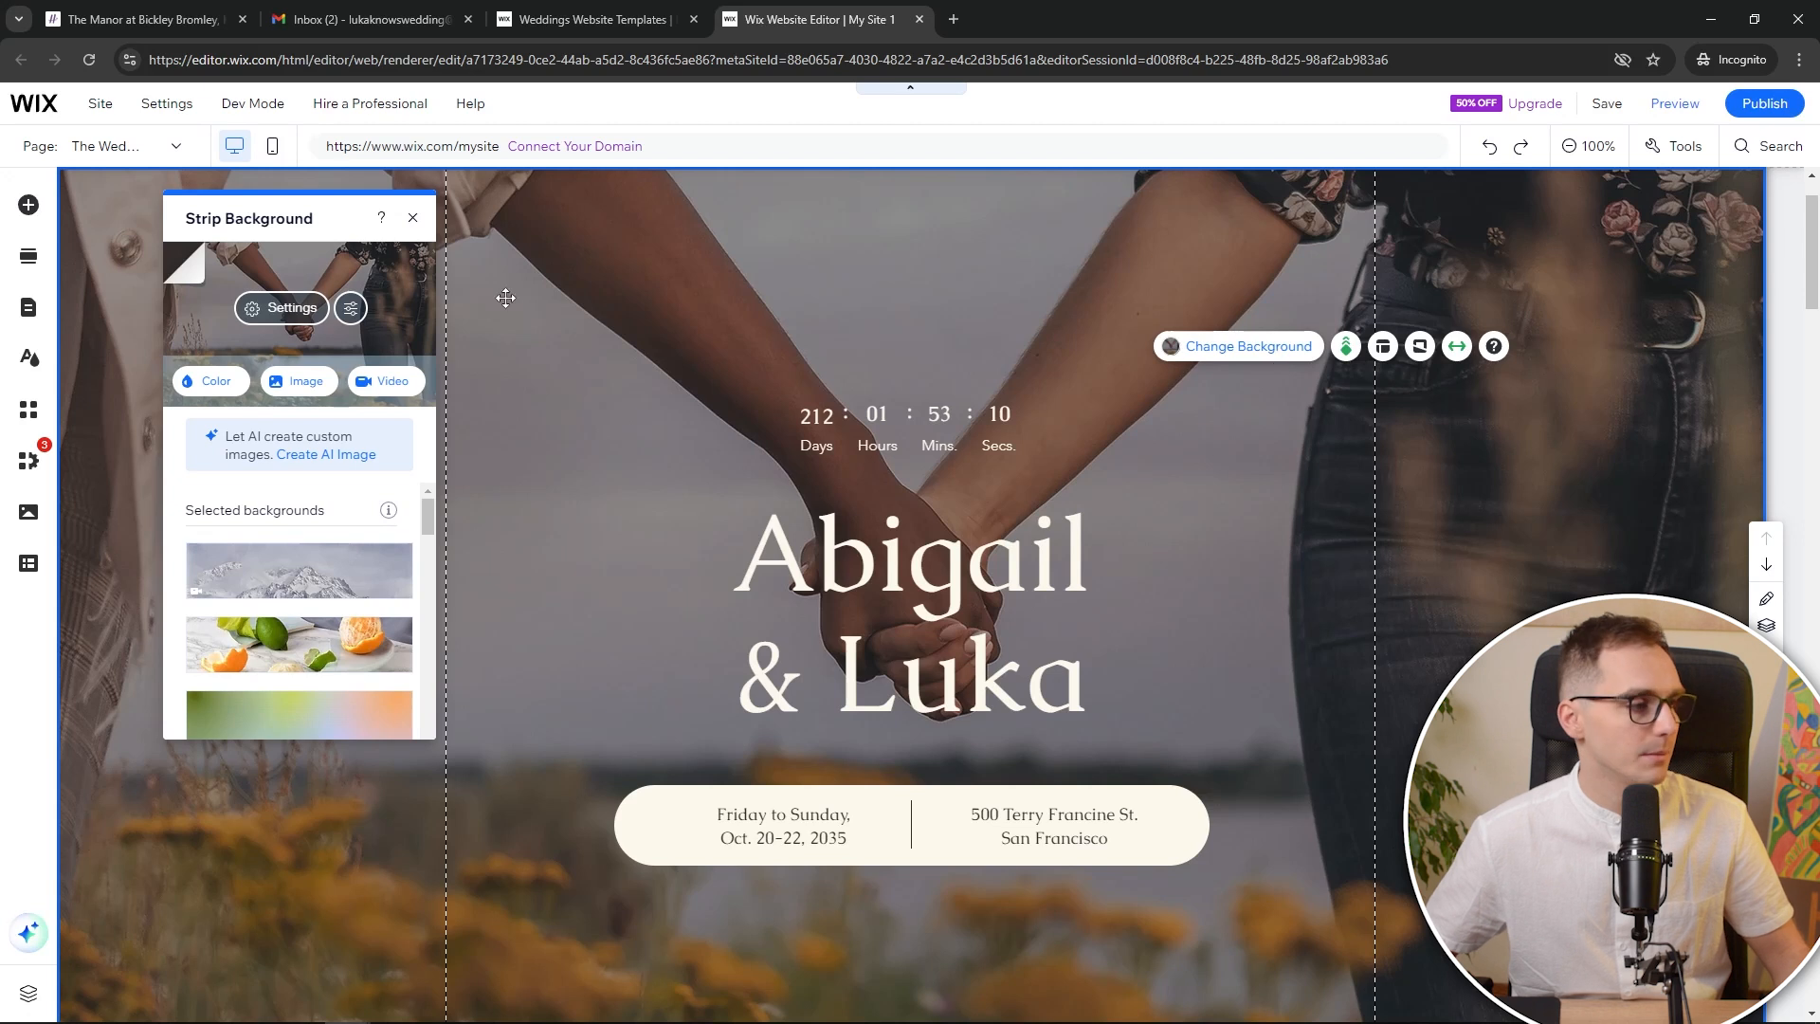
{"action": "left_click", "coordinate": [284, 307]}
{"action": "scroll", "coordinate": [323, 446], "scroll_direction": "down", "scroll_amount": 2}
{"action": "scroll", "coordinate": [324, 455], "scroll_direction": "up", "scroll_amount": 2}
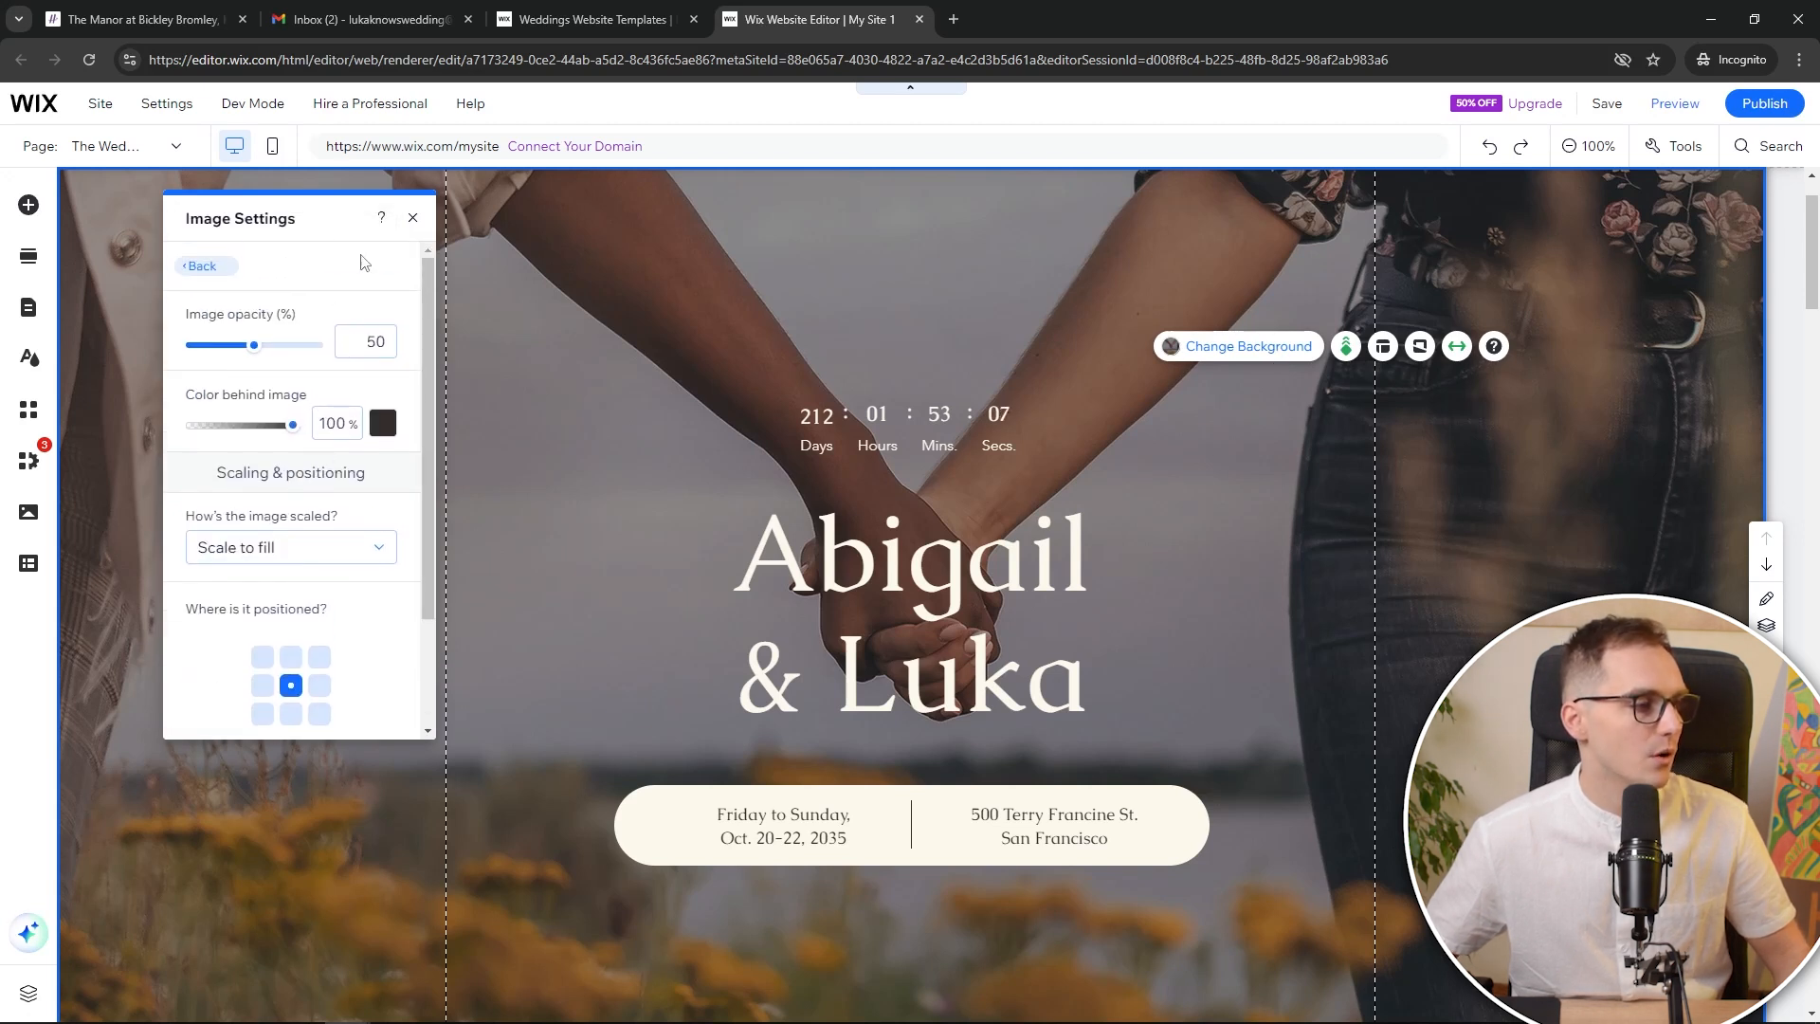
{"action": "left_click", "coordinate": [256, 346]}
{"action": "left_click_drag", "start_coordinate": [258, 347], "coordinate": [375, 351]}
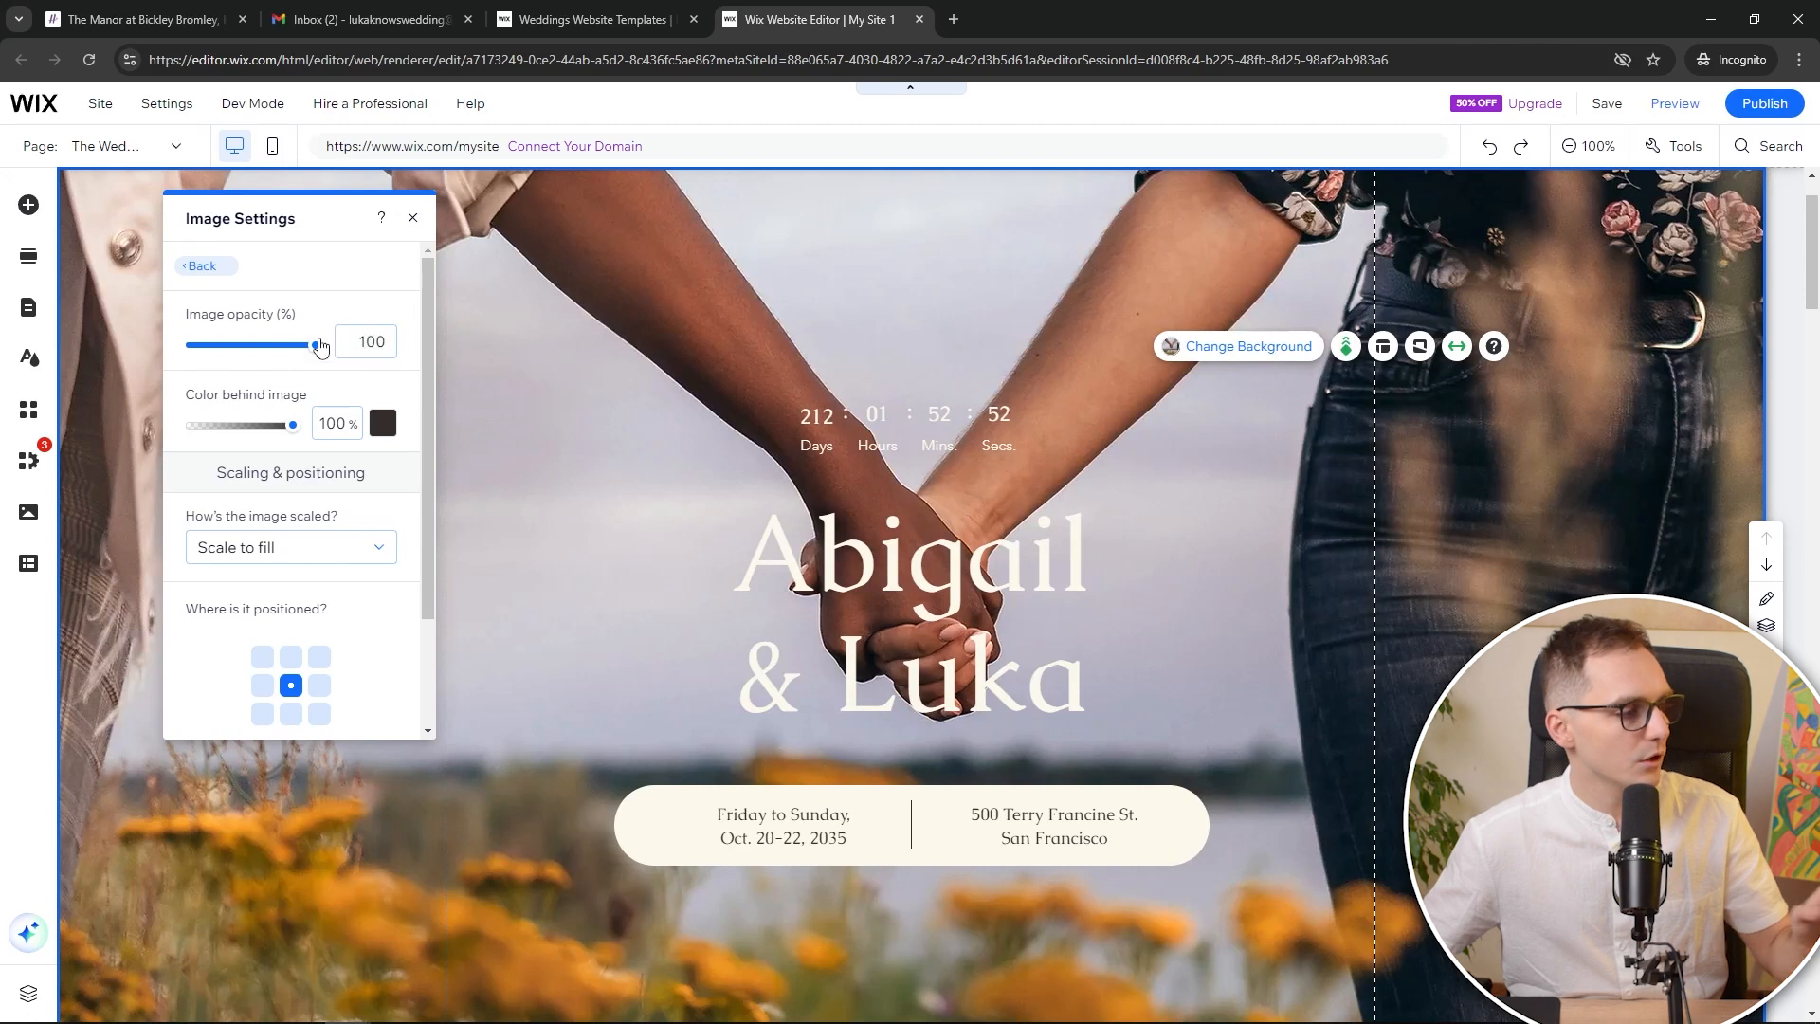
{"action": "left_click_drag", "start_coordinate": [319, 346], "coordinate": [255, 353]}
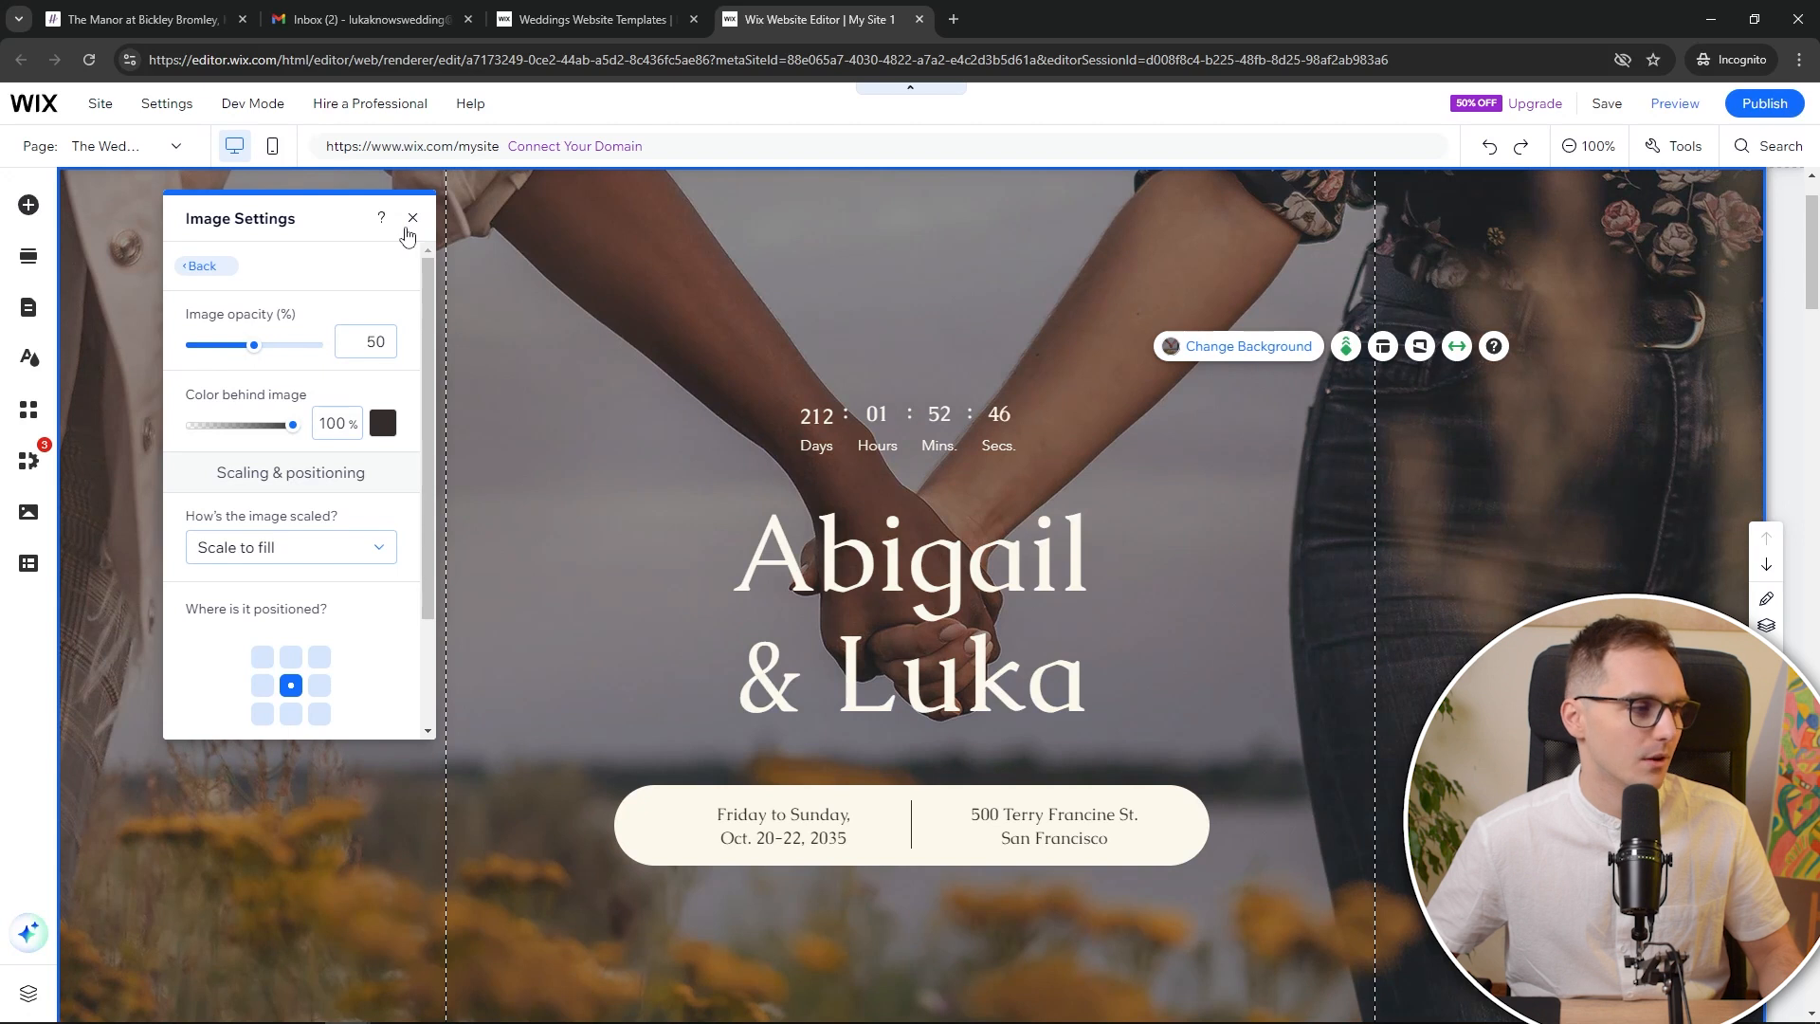
{"action": "left_click", "coordinate": [201, 265]}
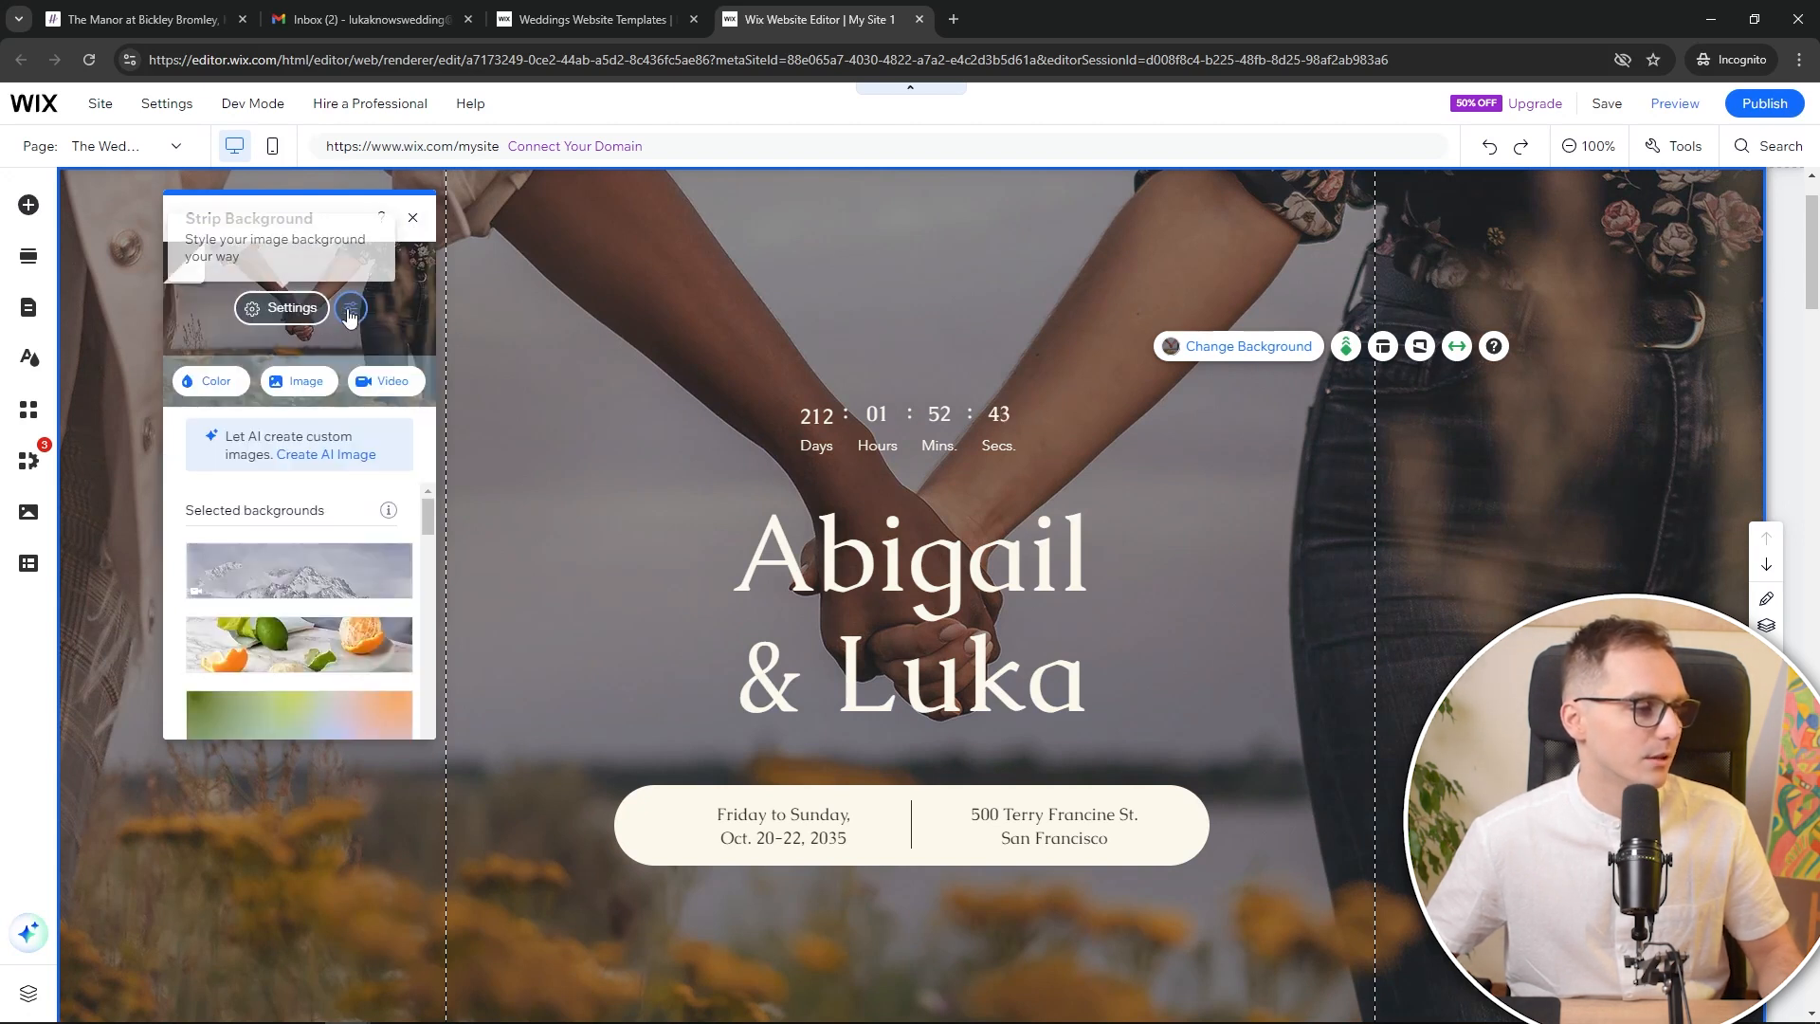
{"action": "left_click", "coordinate": [324, 389]}
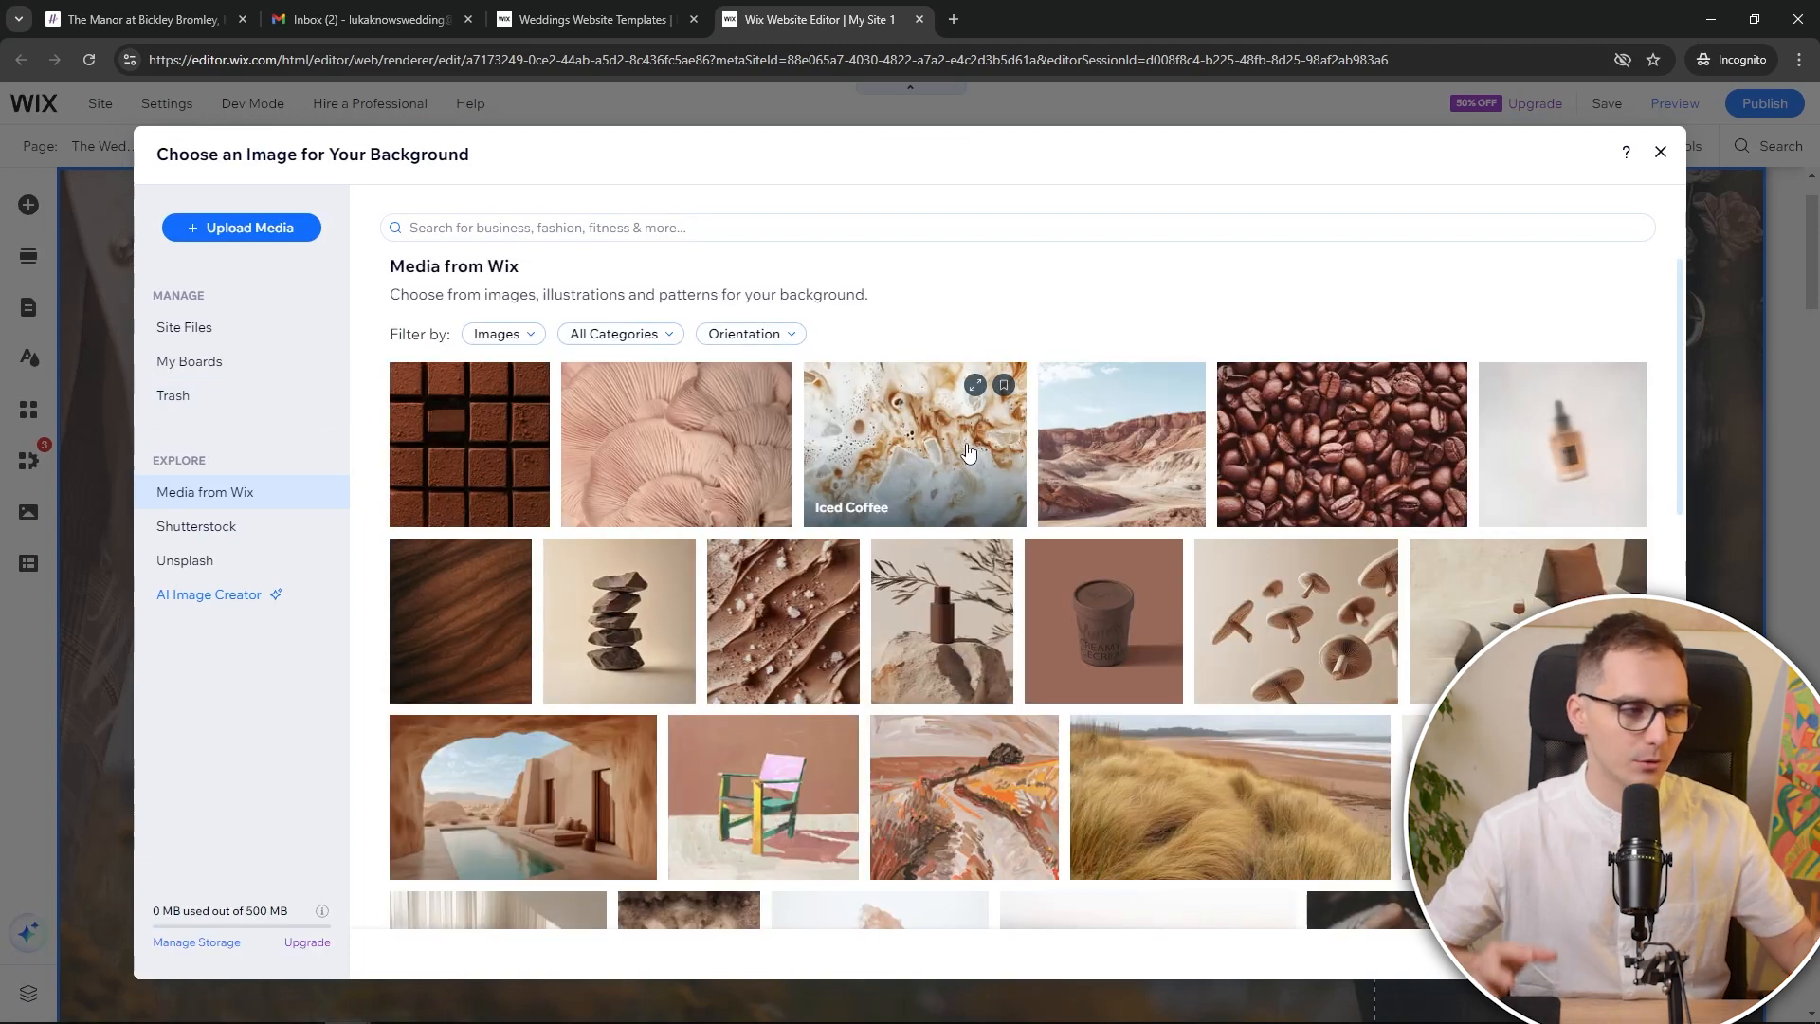
{"action": "left_click", "coordinate": [1659, 151]}
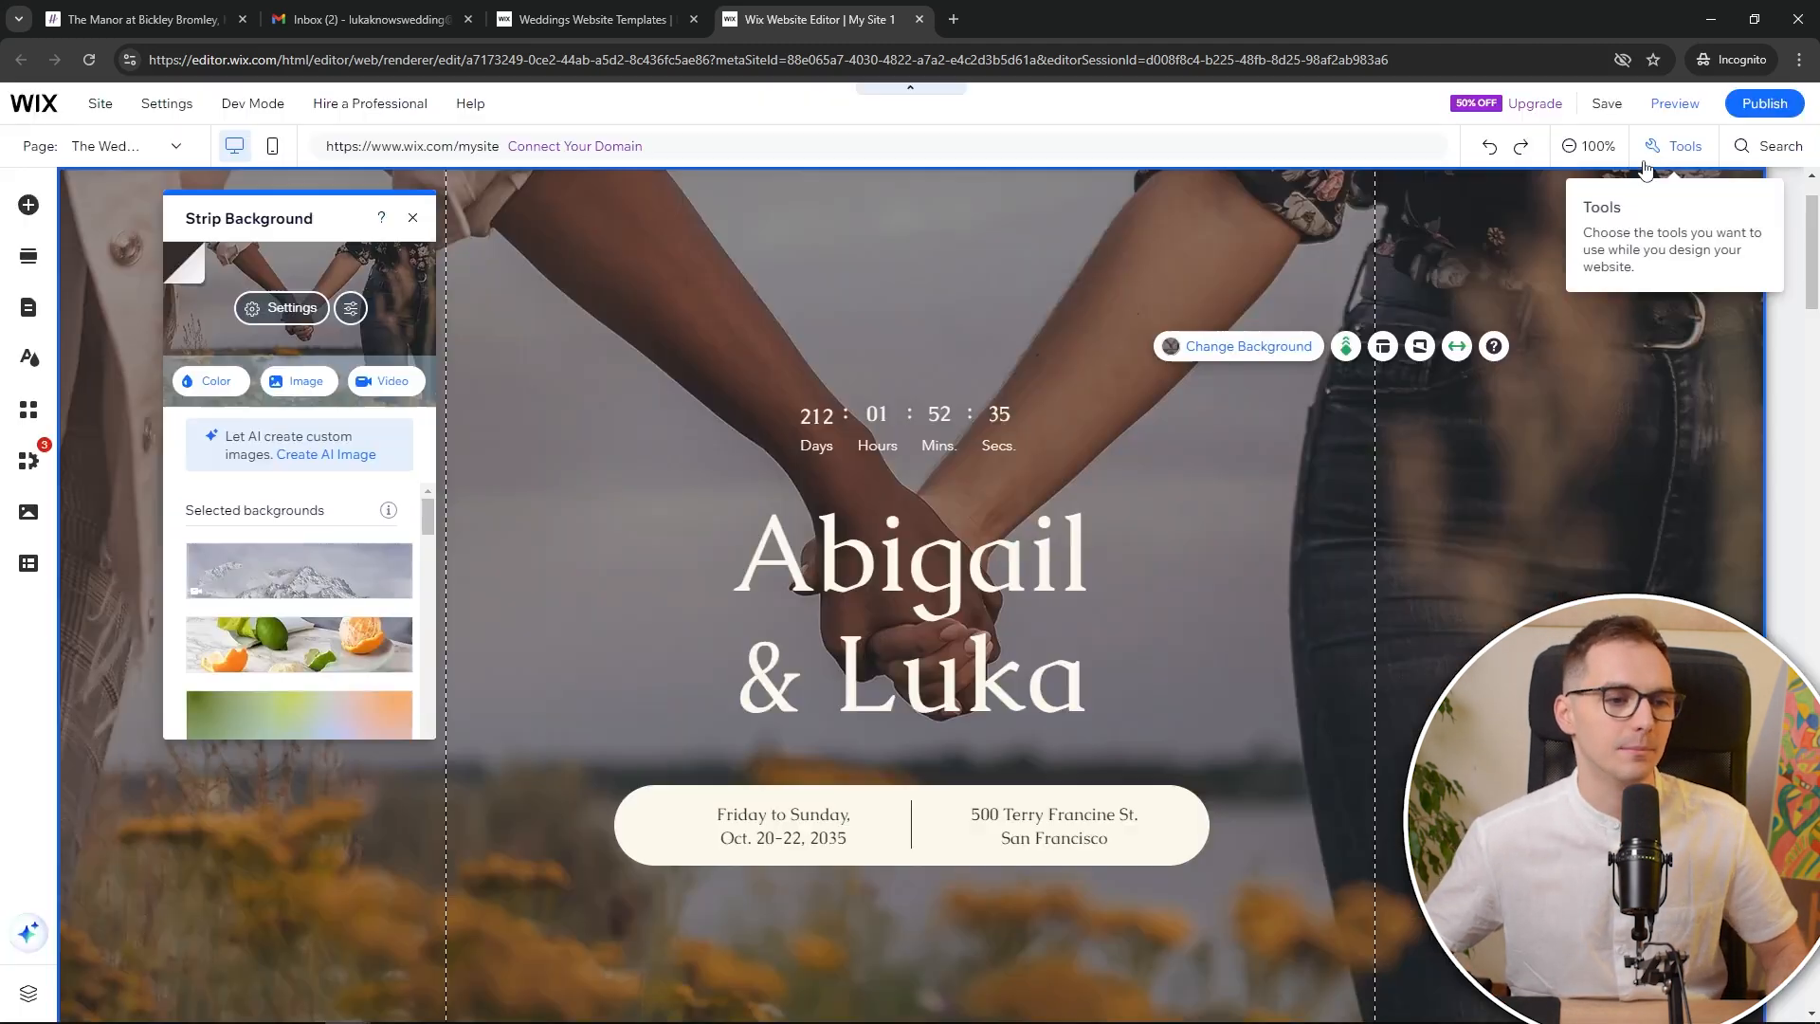
{"action": "left_click", "coordinate": [413, 218]}
{"action": "scroll", "coordinate": [949, 438], "scroll_direction": "down", "scroll_amount": 3}
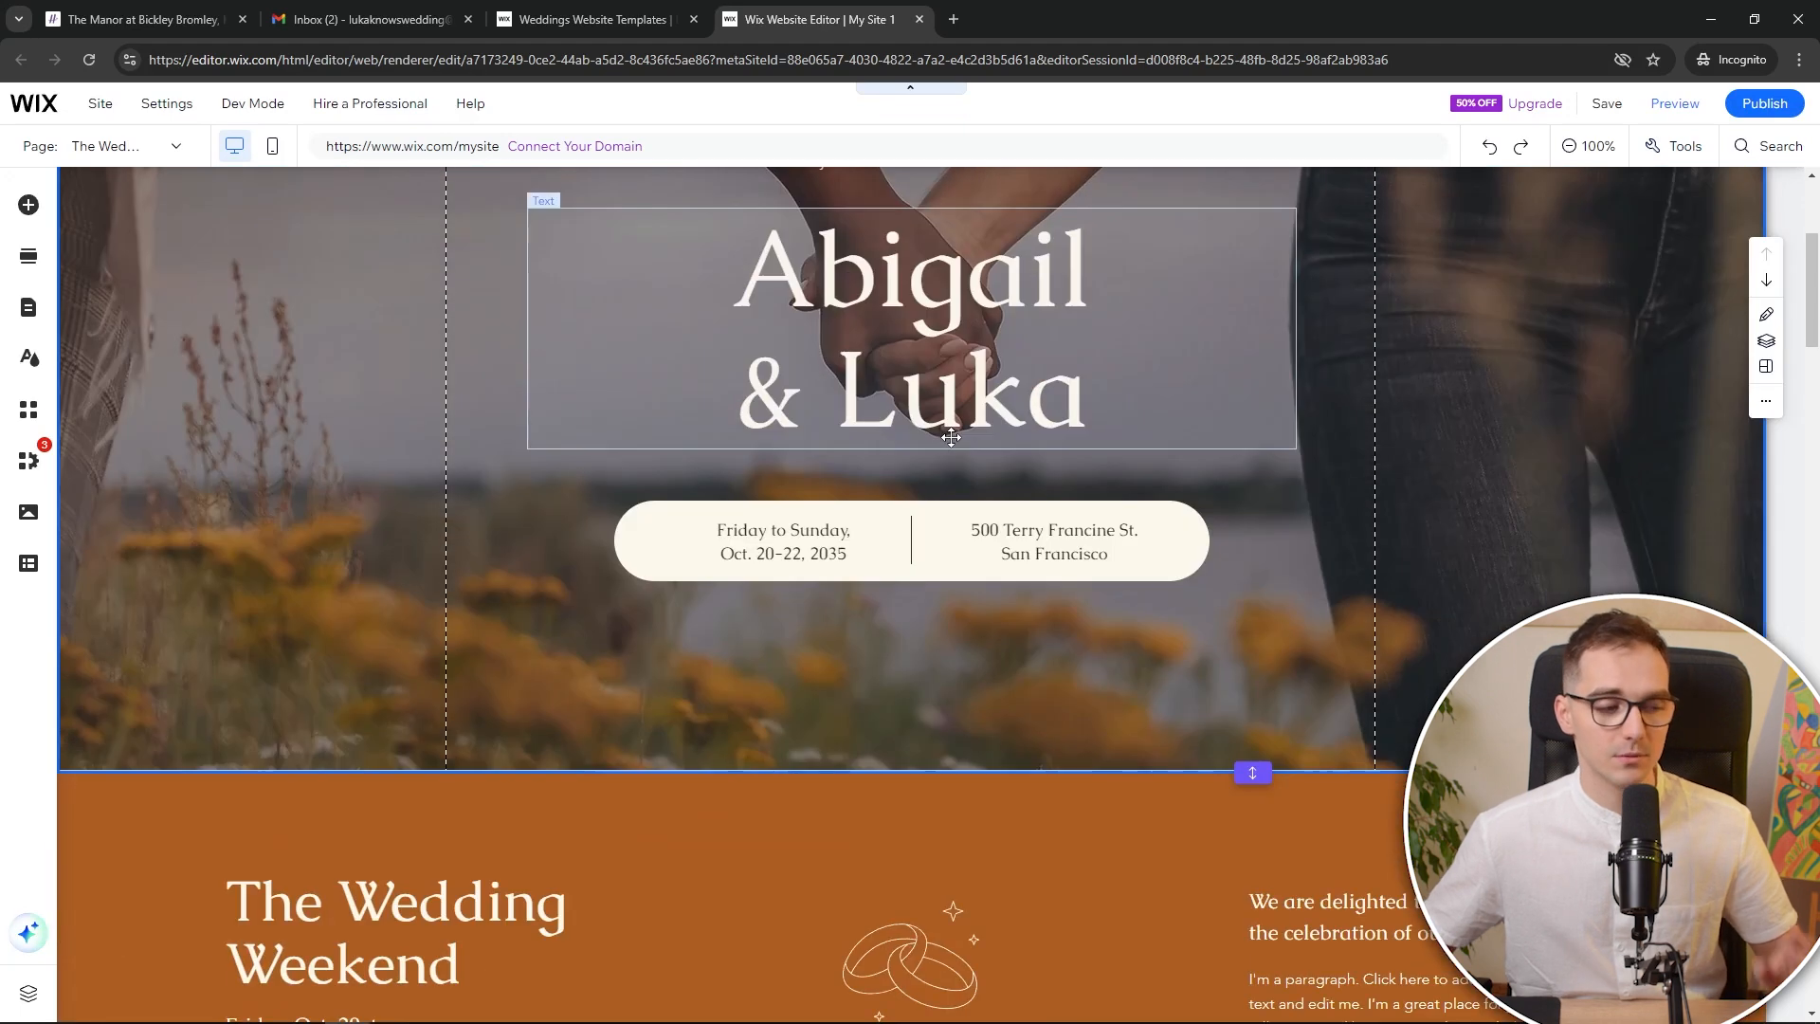
{"action": "scroll", "coordinate": [1227, 591], "scroll_direction": "down", "scroll_amount": 5}
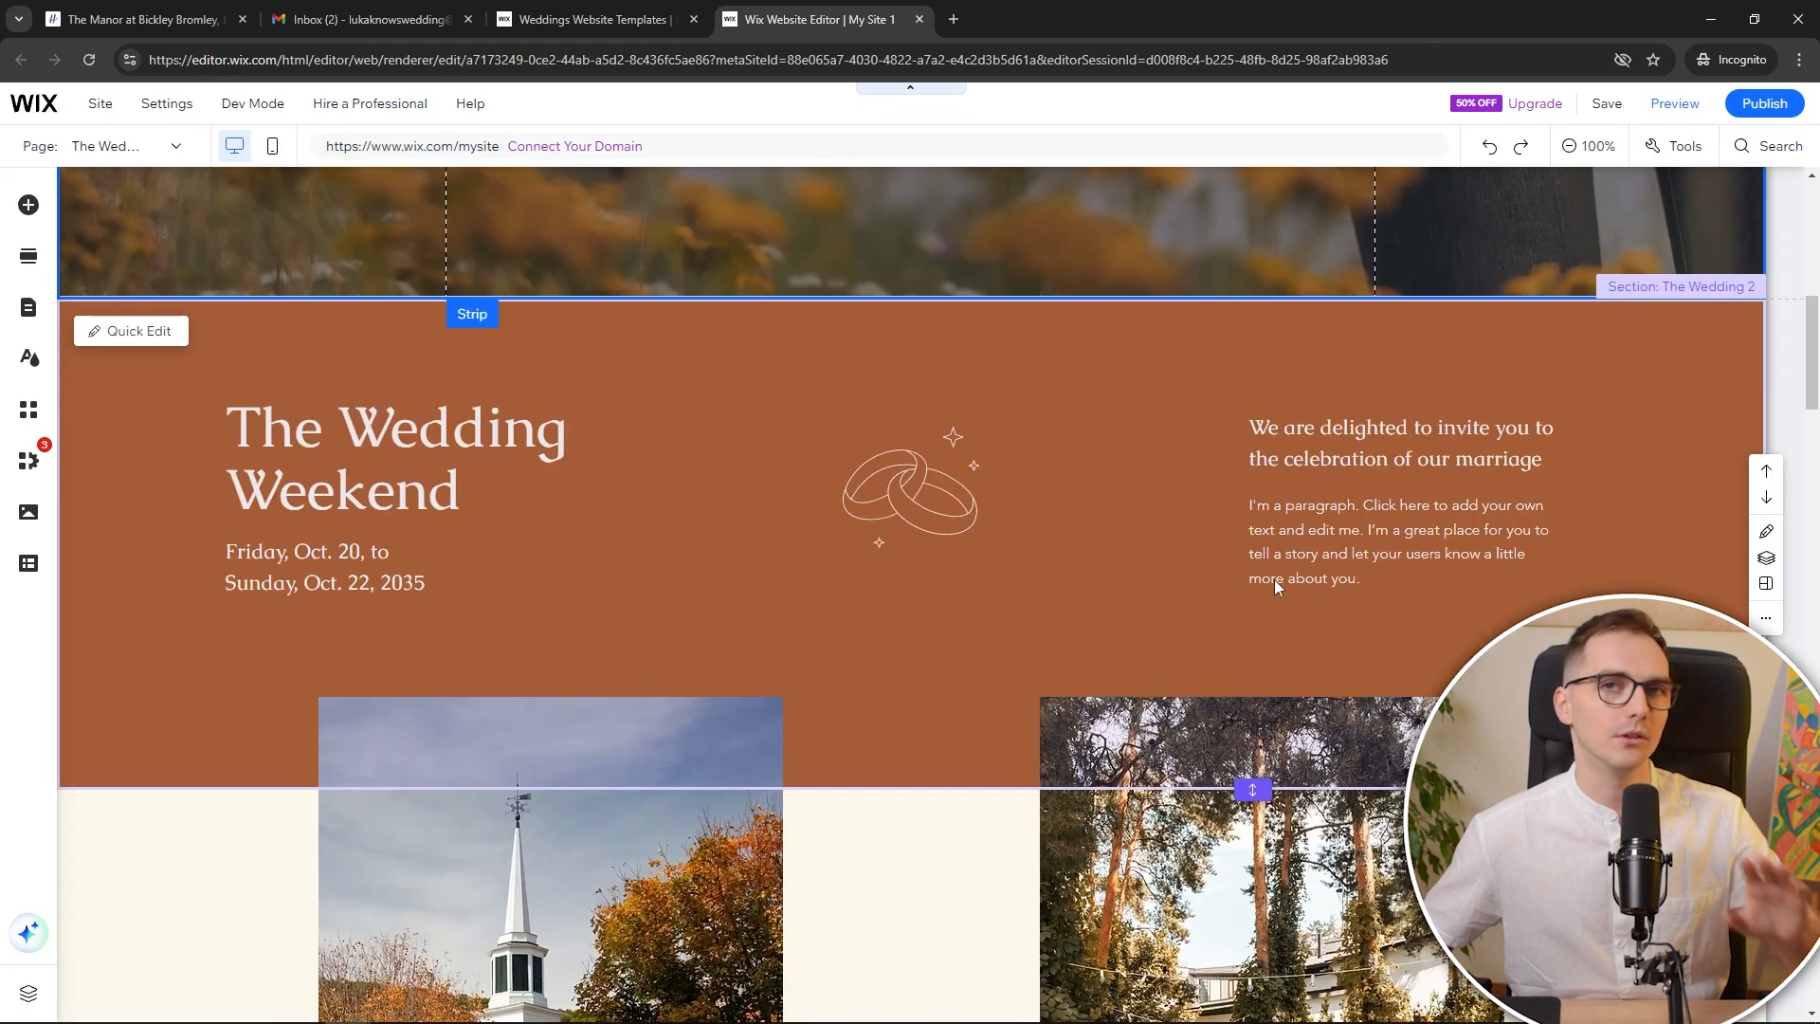
{"action": "scroll", "coordinate": [1266, 580], "scroll_direction": "down", "scroll_amount": 9}
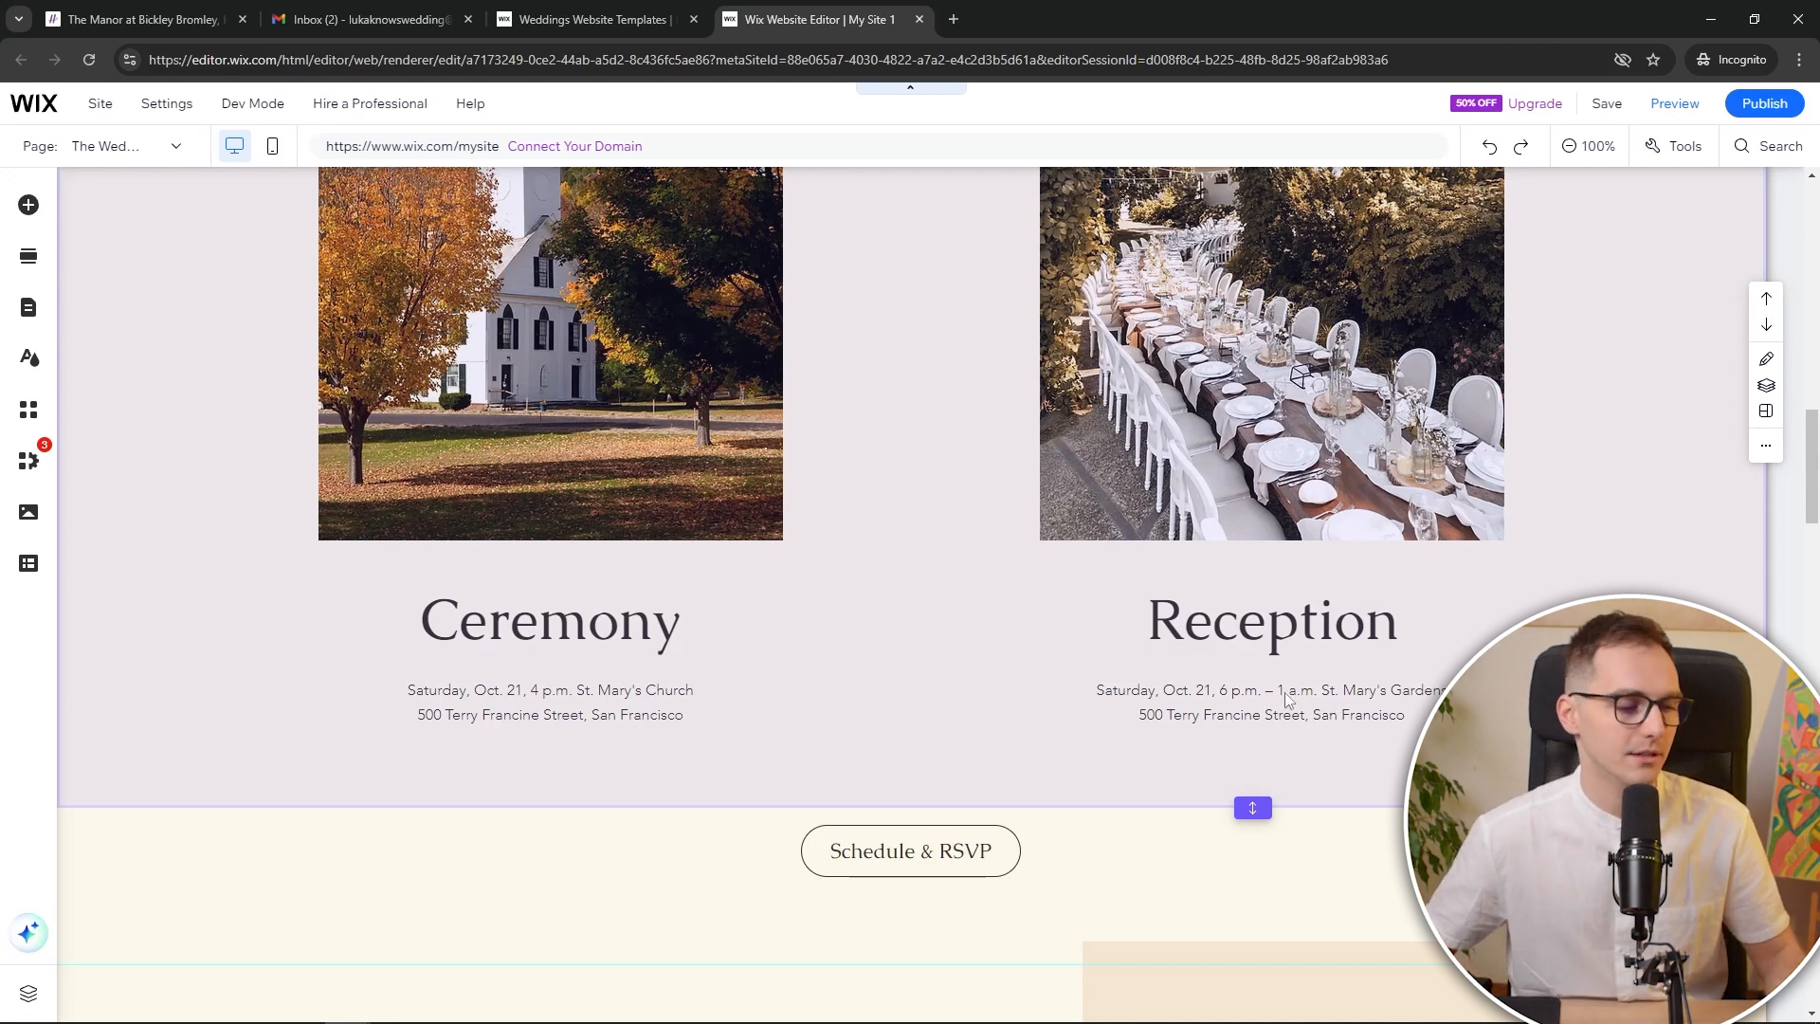
{"action": "scroll", "coordinate": [1285, 697], "scroll_direction": "down", "scroll_amount": 3}
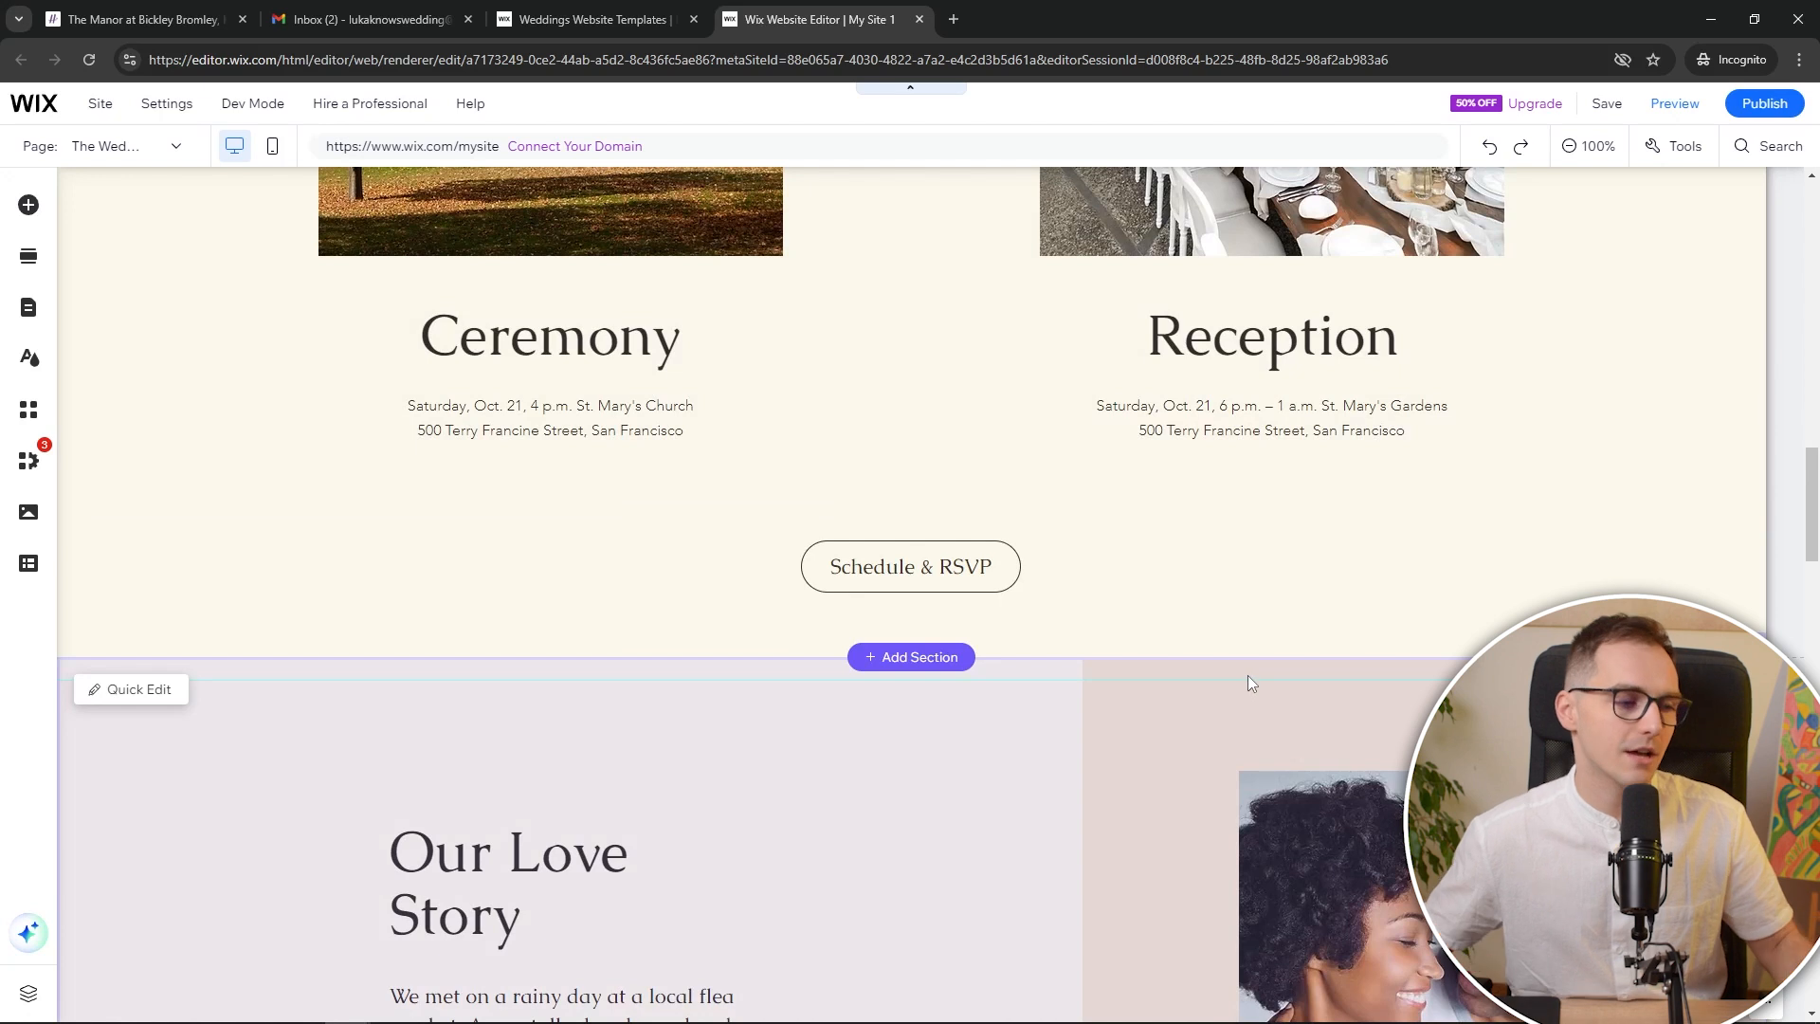
{"action": "scroll", "coordinate": [1048, 630], "scroll_direction": "down", "scroll_amount": 4}
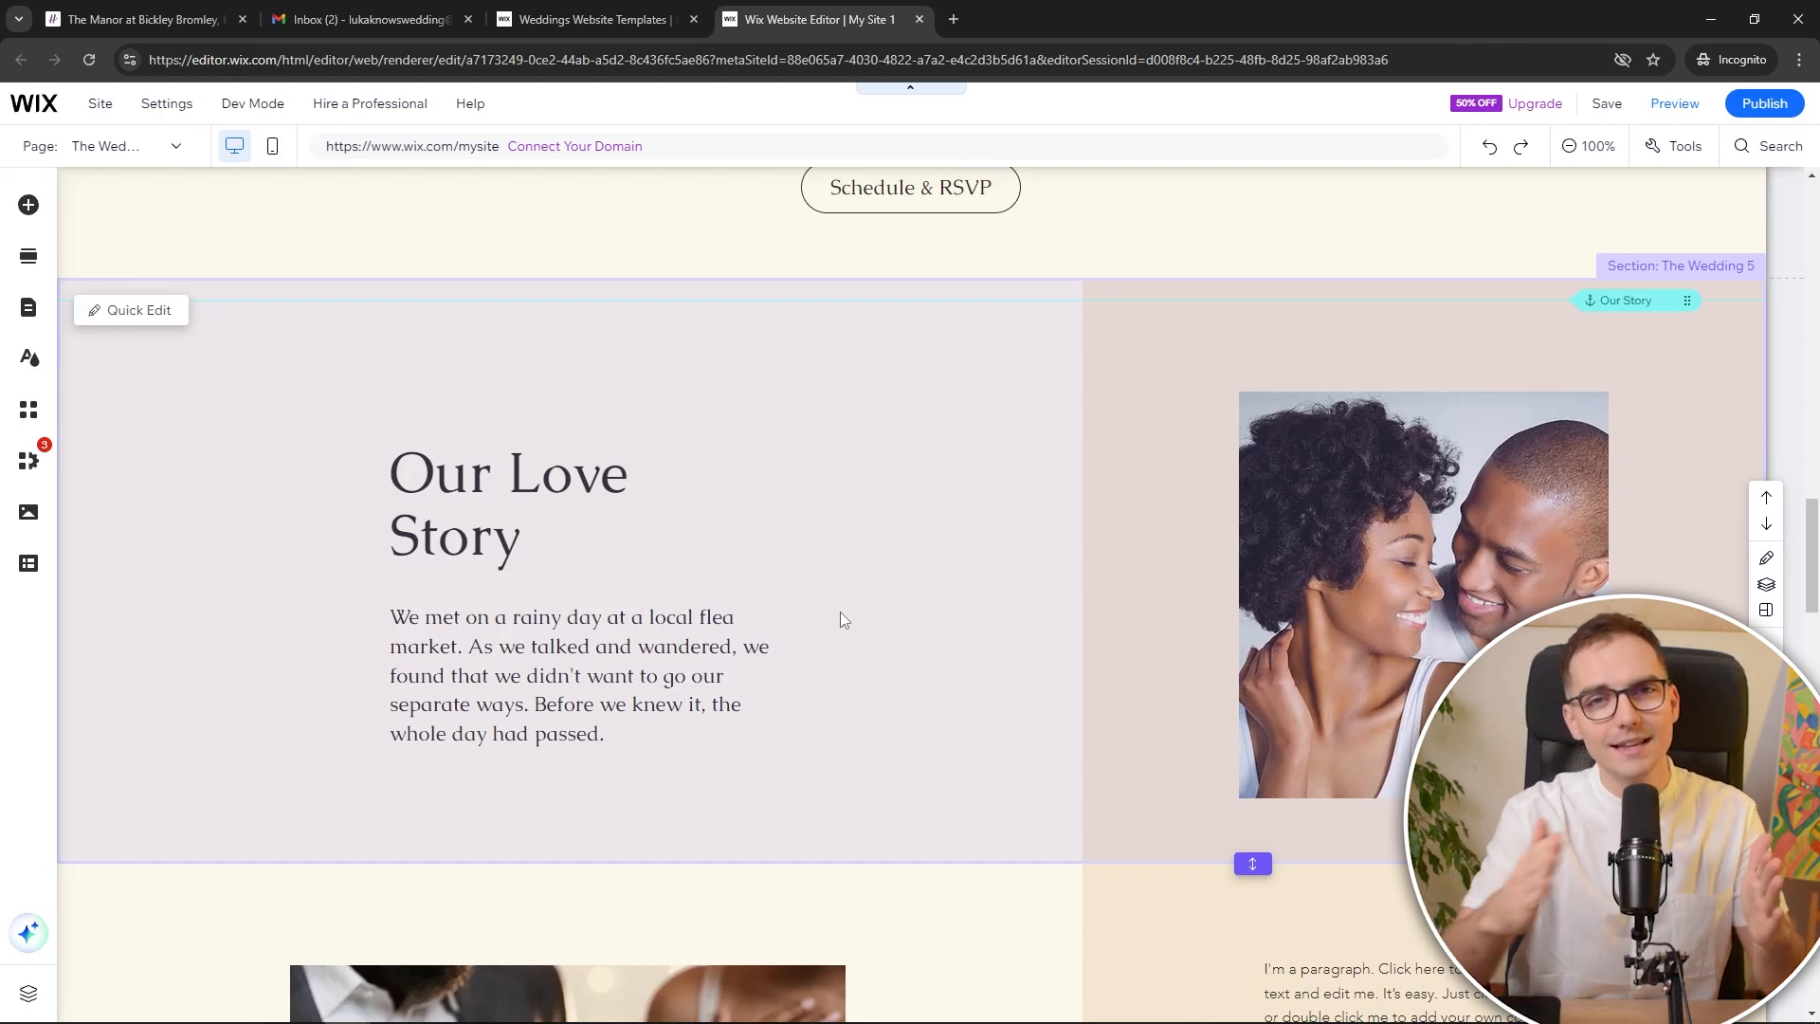
{"action": "scroll", "coordinate": [849, 634], "scroll_direction": "down", "scroll_amount": 12}
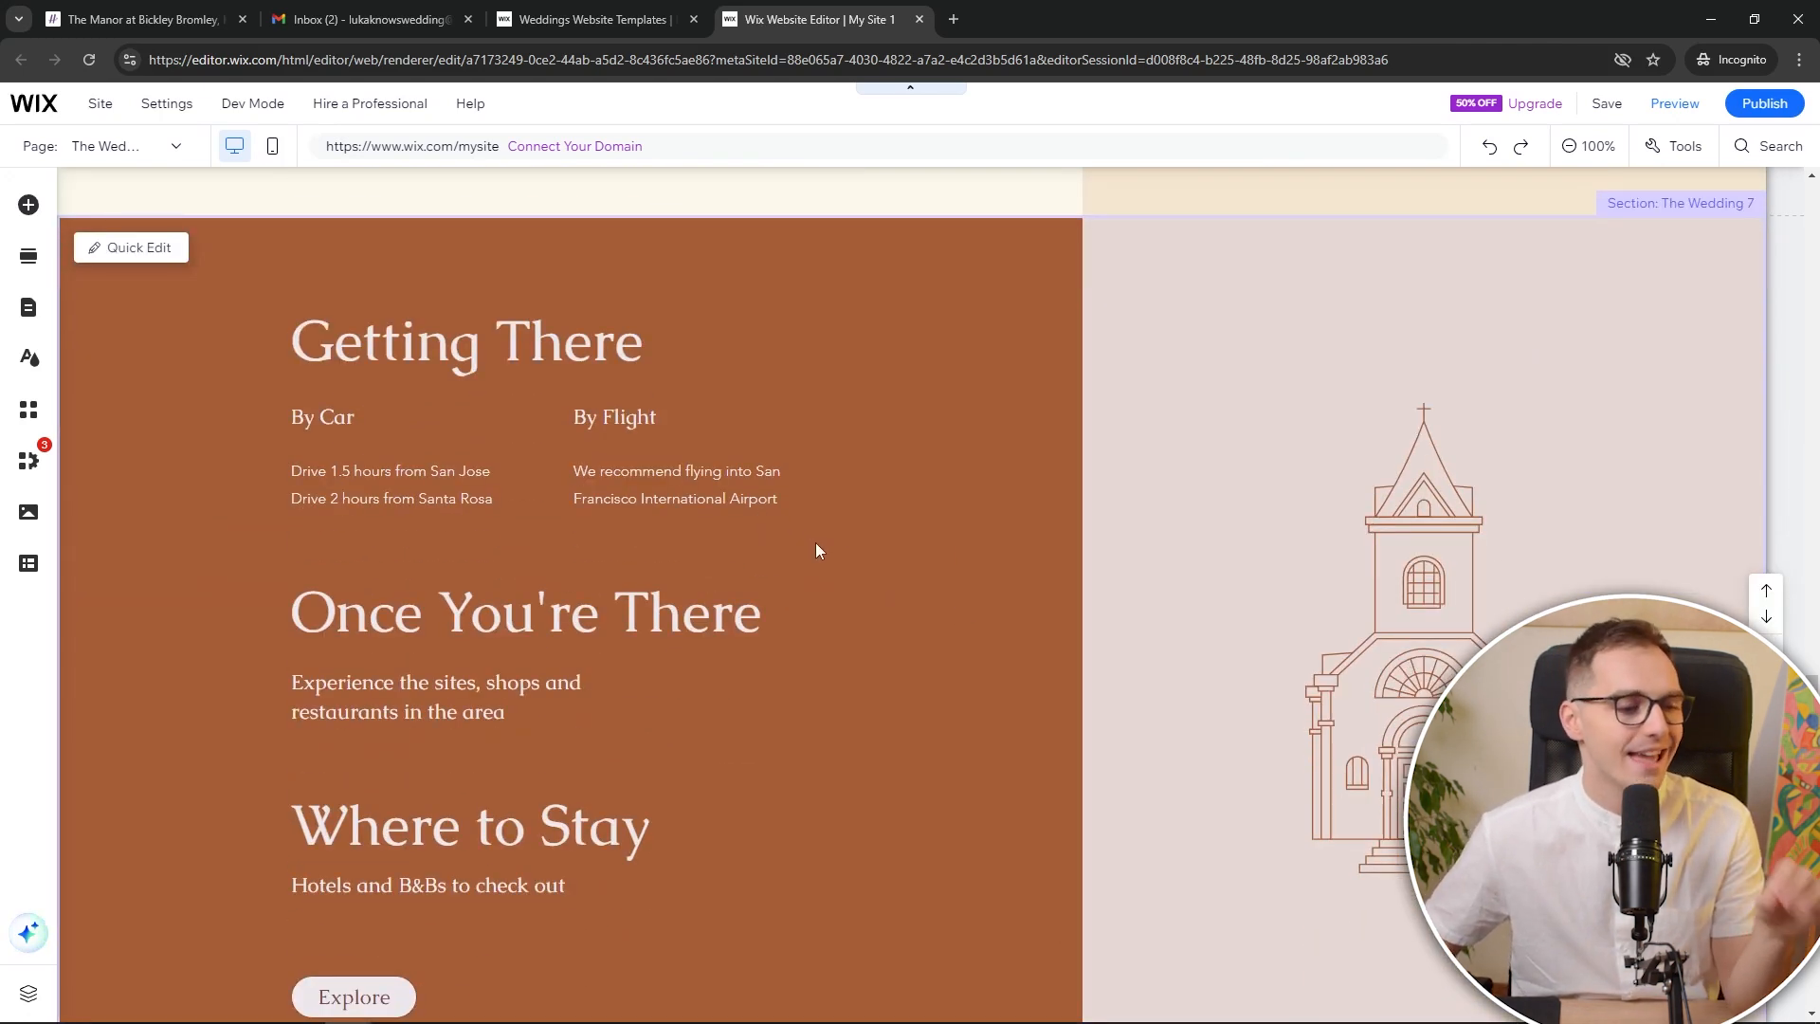
{"action": "scroll", "coordinate": [811, 554], "scroll_direction": "down", "scroll_amount": 1}
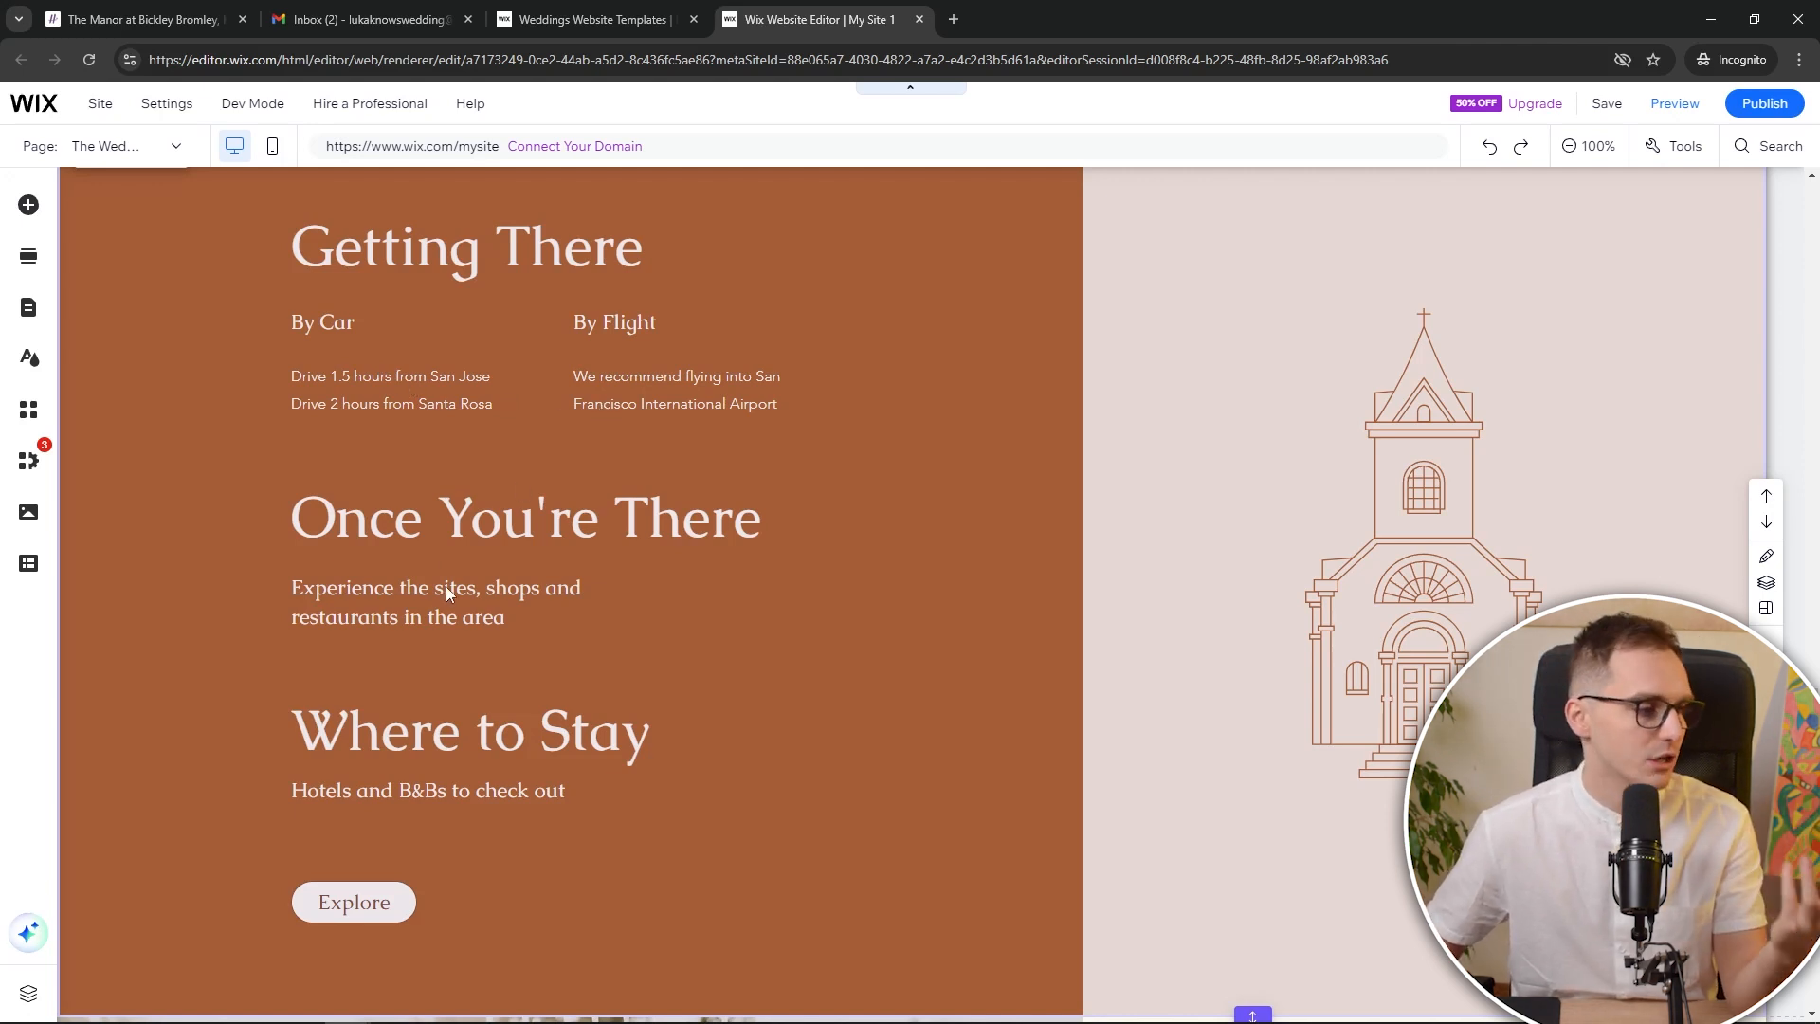
Scroll through the page and open the hero's address text for editing
{"action": "scroll", "coordinate": [460, 726], "scroll_direction": "down", "scroll_amount": 3}
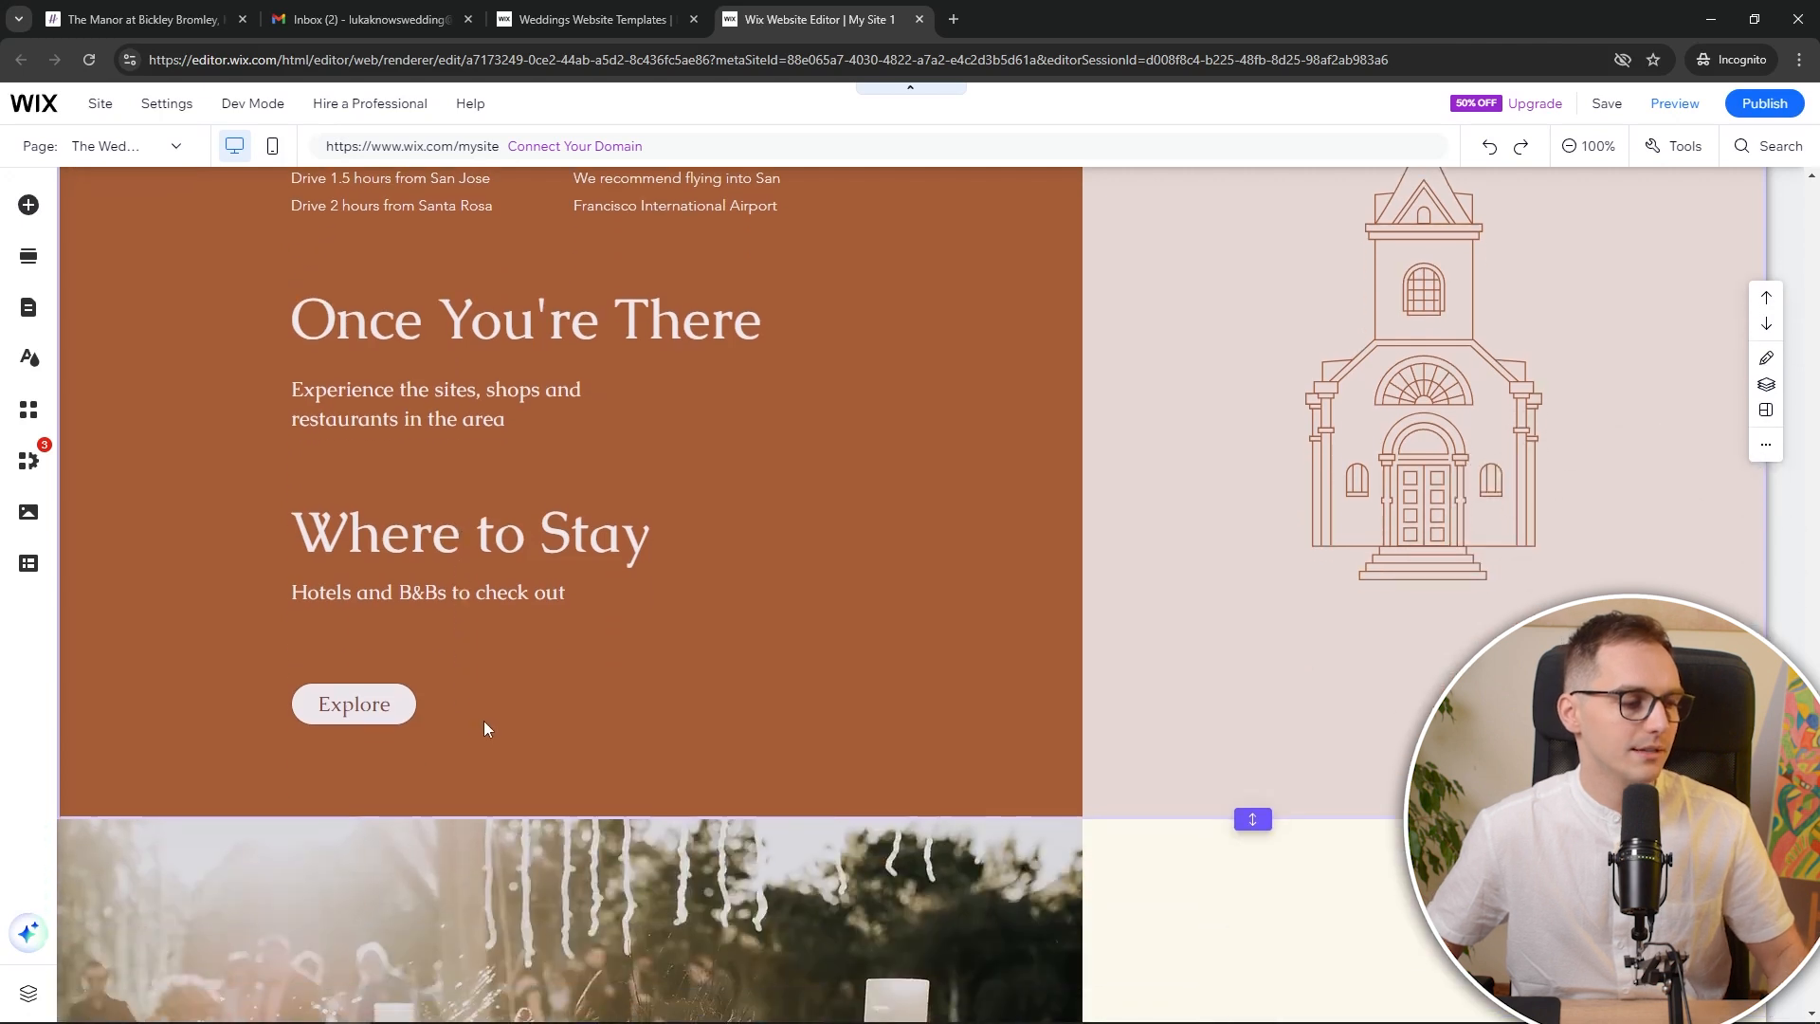
{"action": "scroll", "coordinate": [556, 542], "scroll_direction": "down", "scroll_amount": 5}
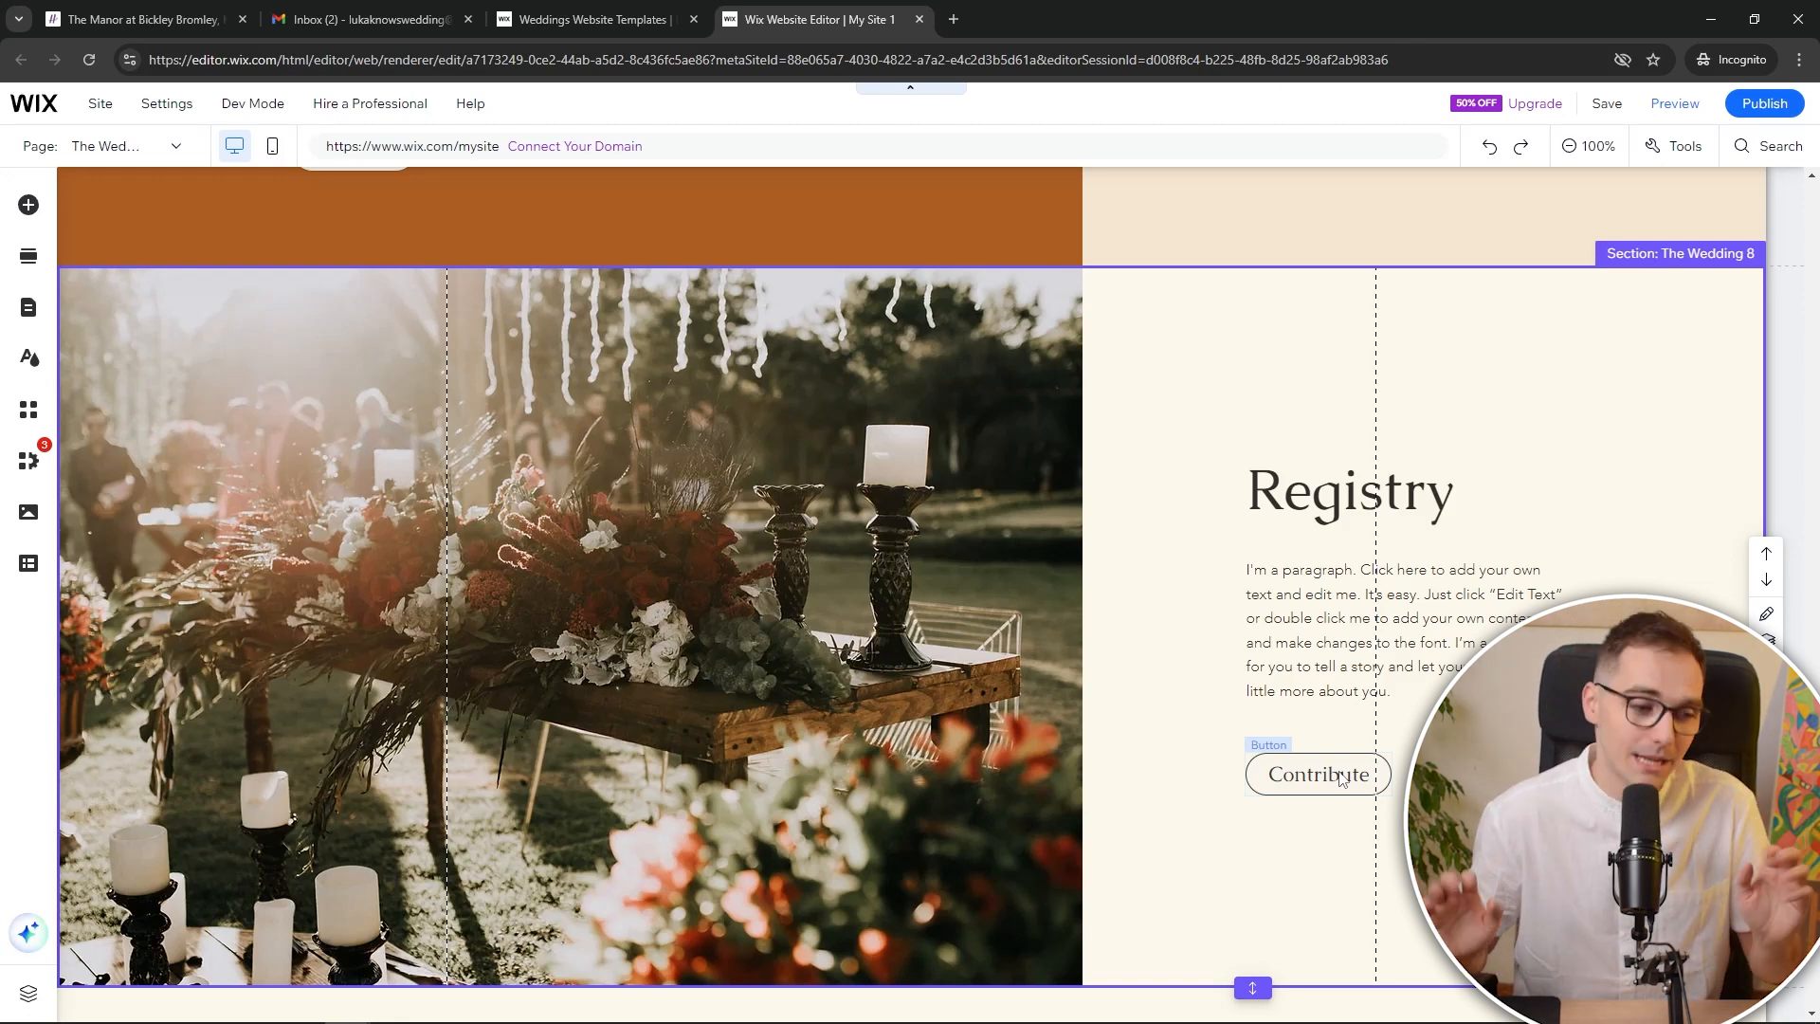
{"action": "scroll", "coordinate": [1219, 663], "scroll_direction": "down", "scroll_amount": 3}
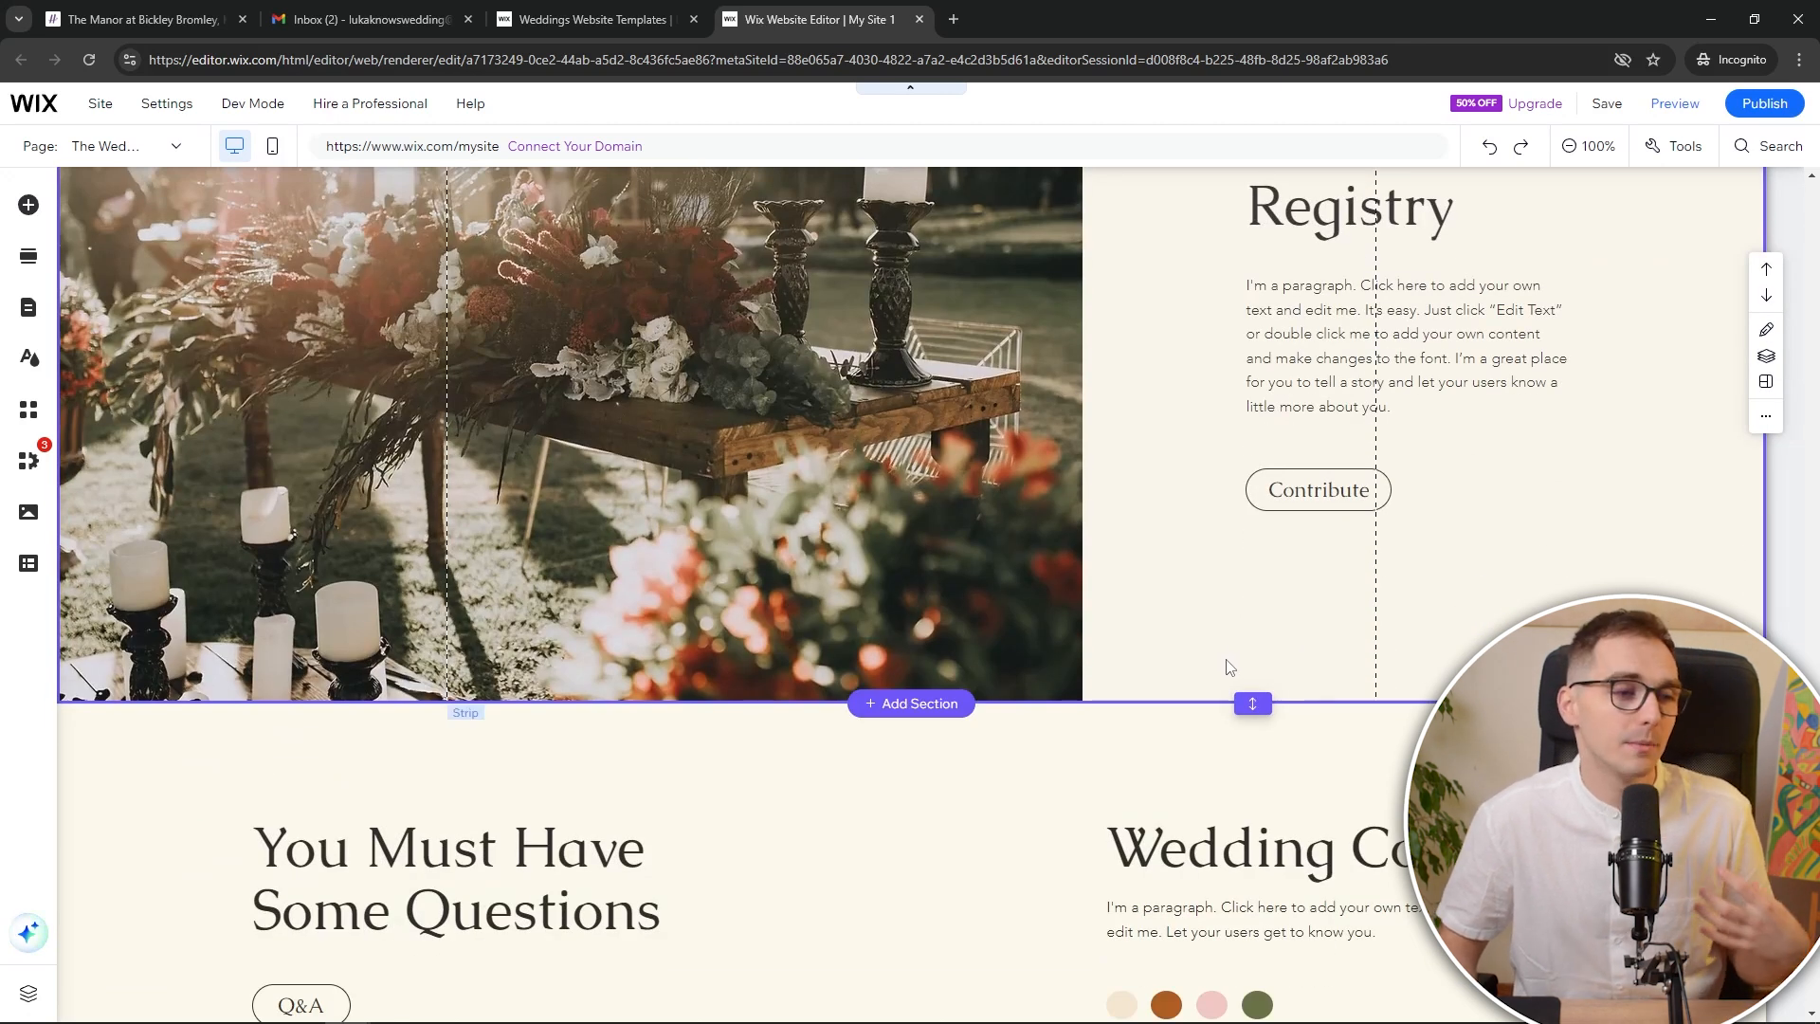
{"action": "scroll", "coordinate": [1246, 629], "scroll_direction": "up", "scroll_amount": 1}
{"action": "scroll", "coordinate": [1245, 629], "scroll_direction": "down", "scroll_amount": 5}
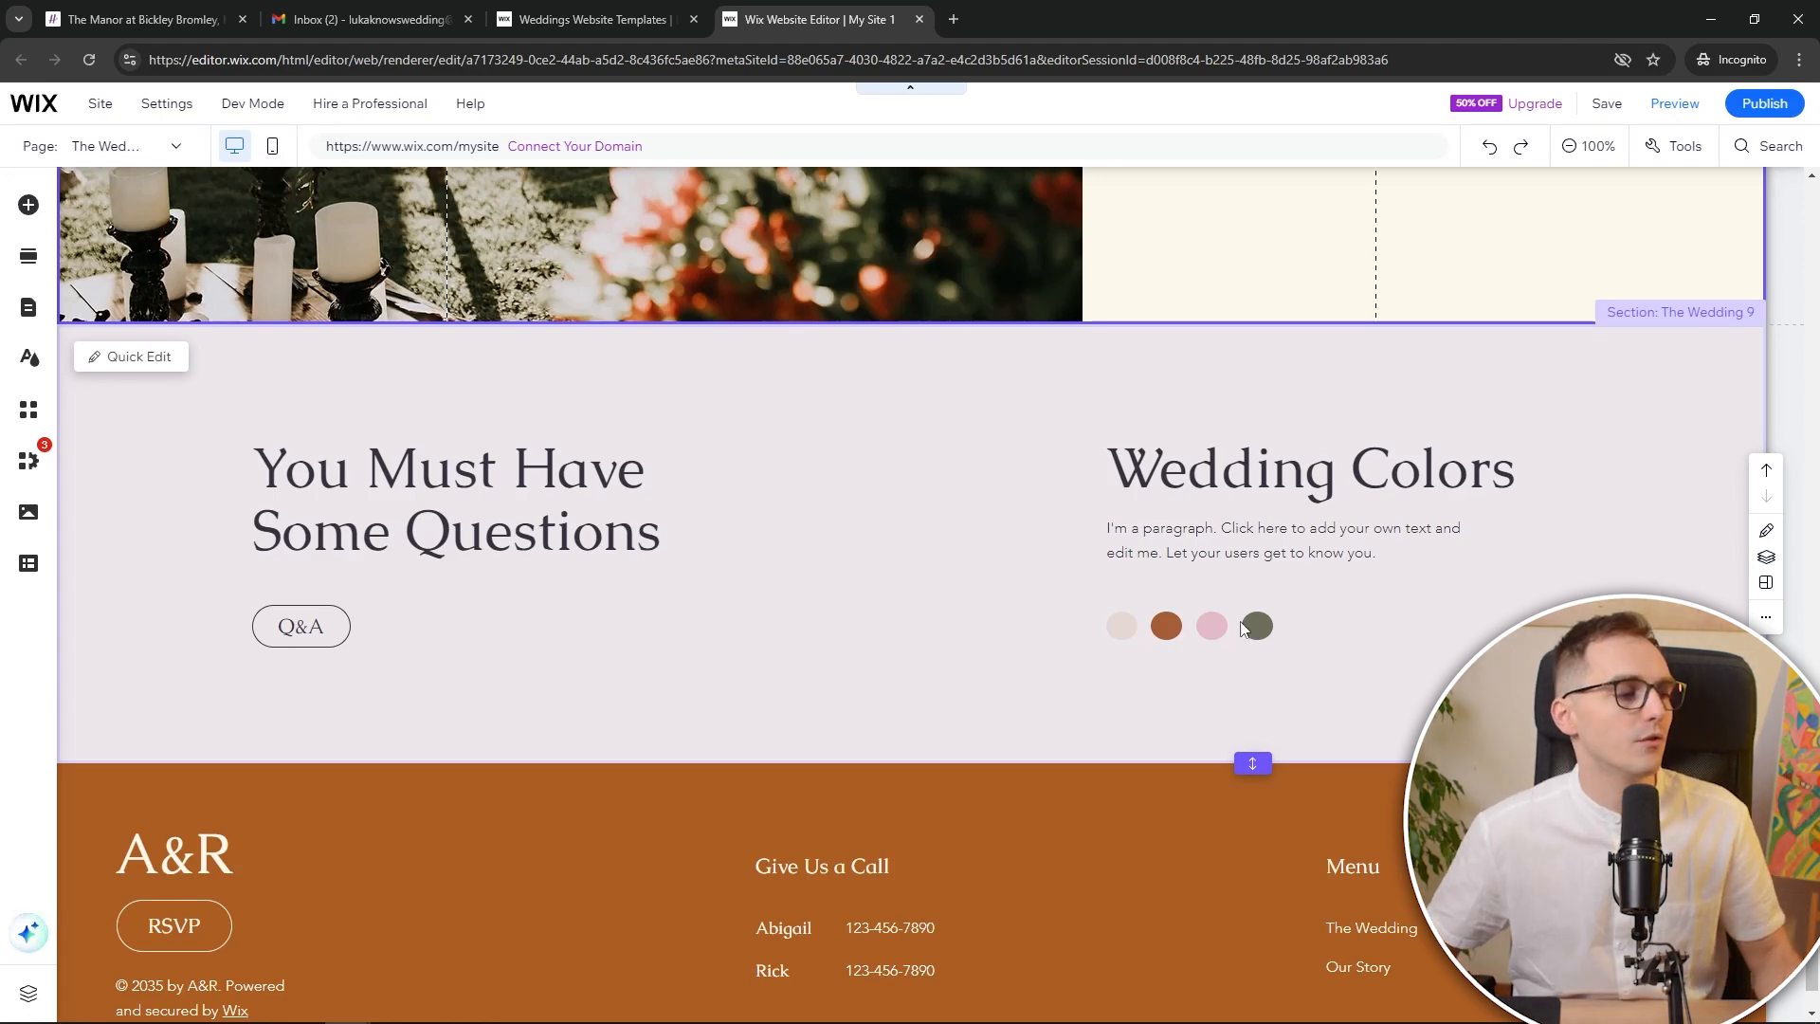
{"action": "scroll", "coordinate": [1233, 625], "scroll_direction": "up", "scroll_amount": 20}
{"action": "scroll", "coordinate": [1223, 589], "scroll_direction": "up", "scroll_amount": 15}
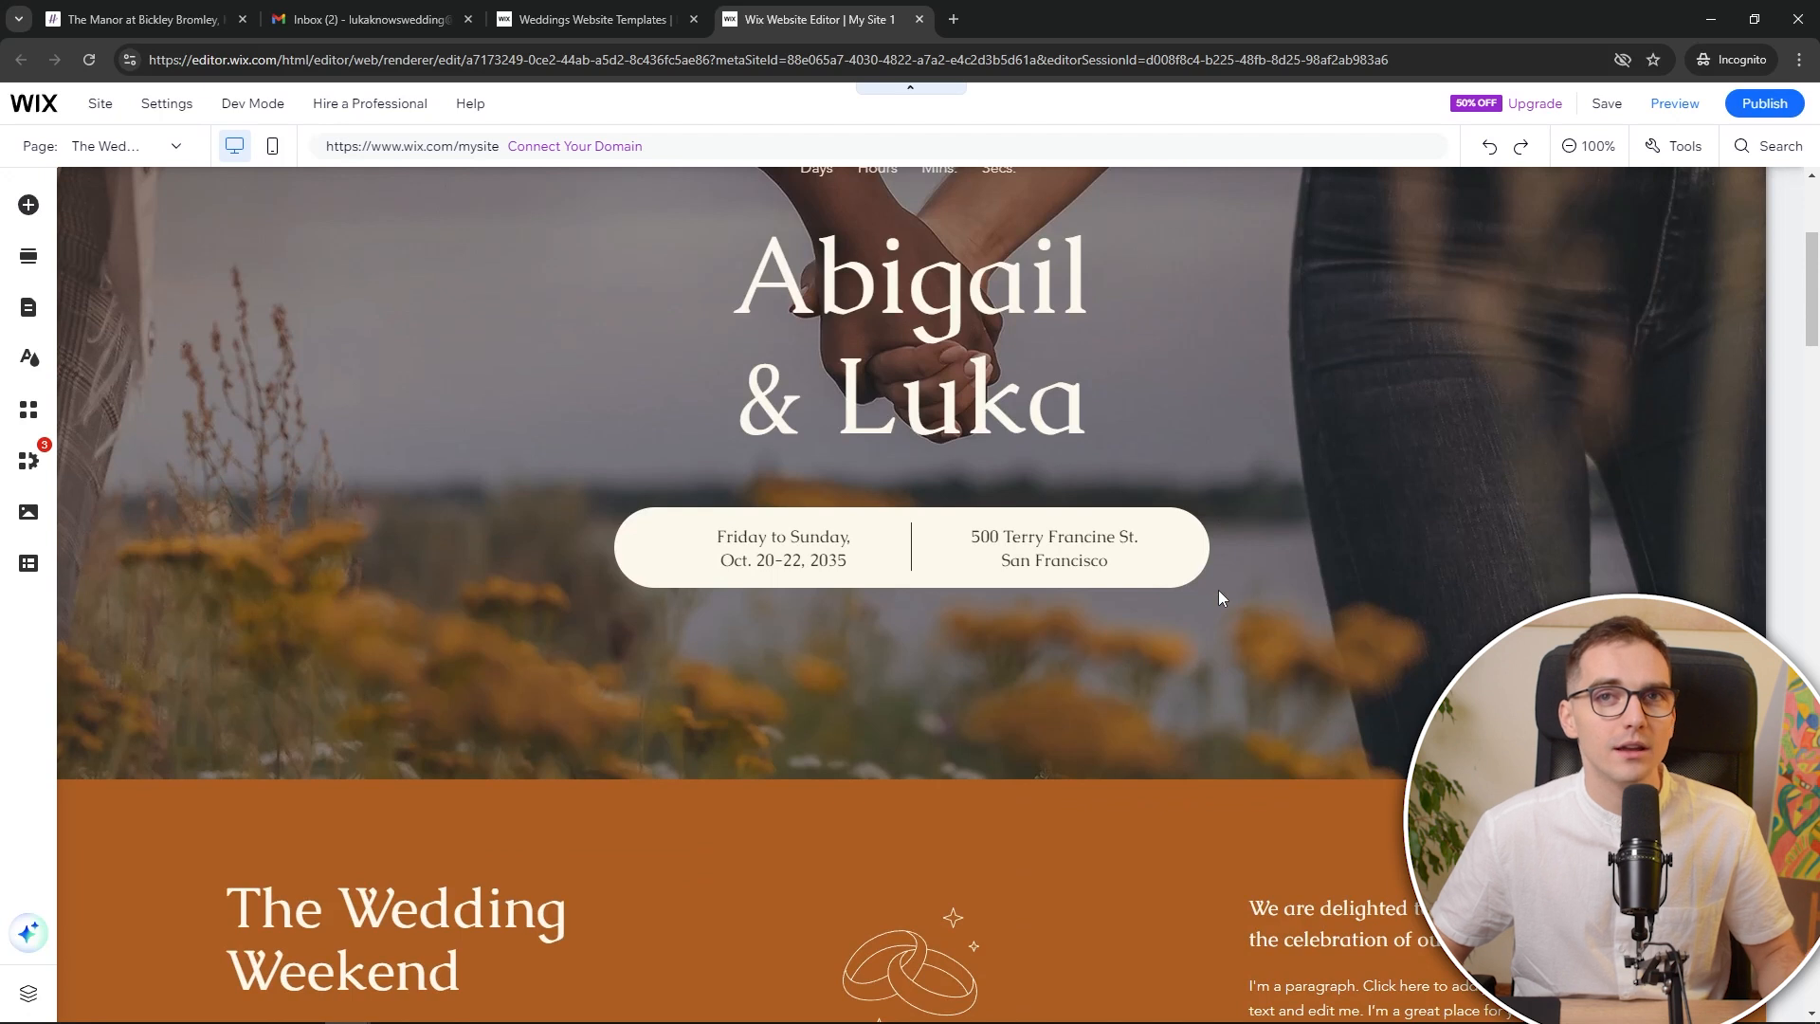
{"action": "scroll", "coordinate": [1219, 590], "scroll_direction": "up", "scroll_amount": 4}
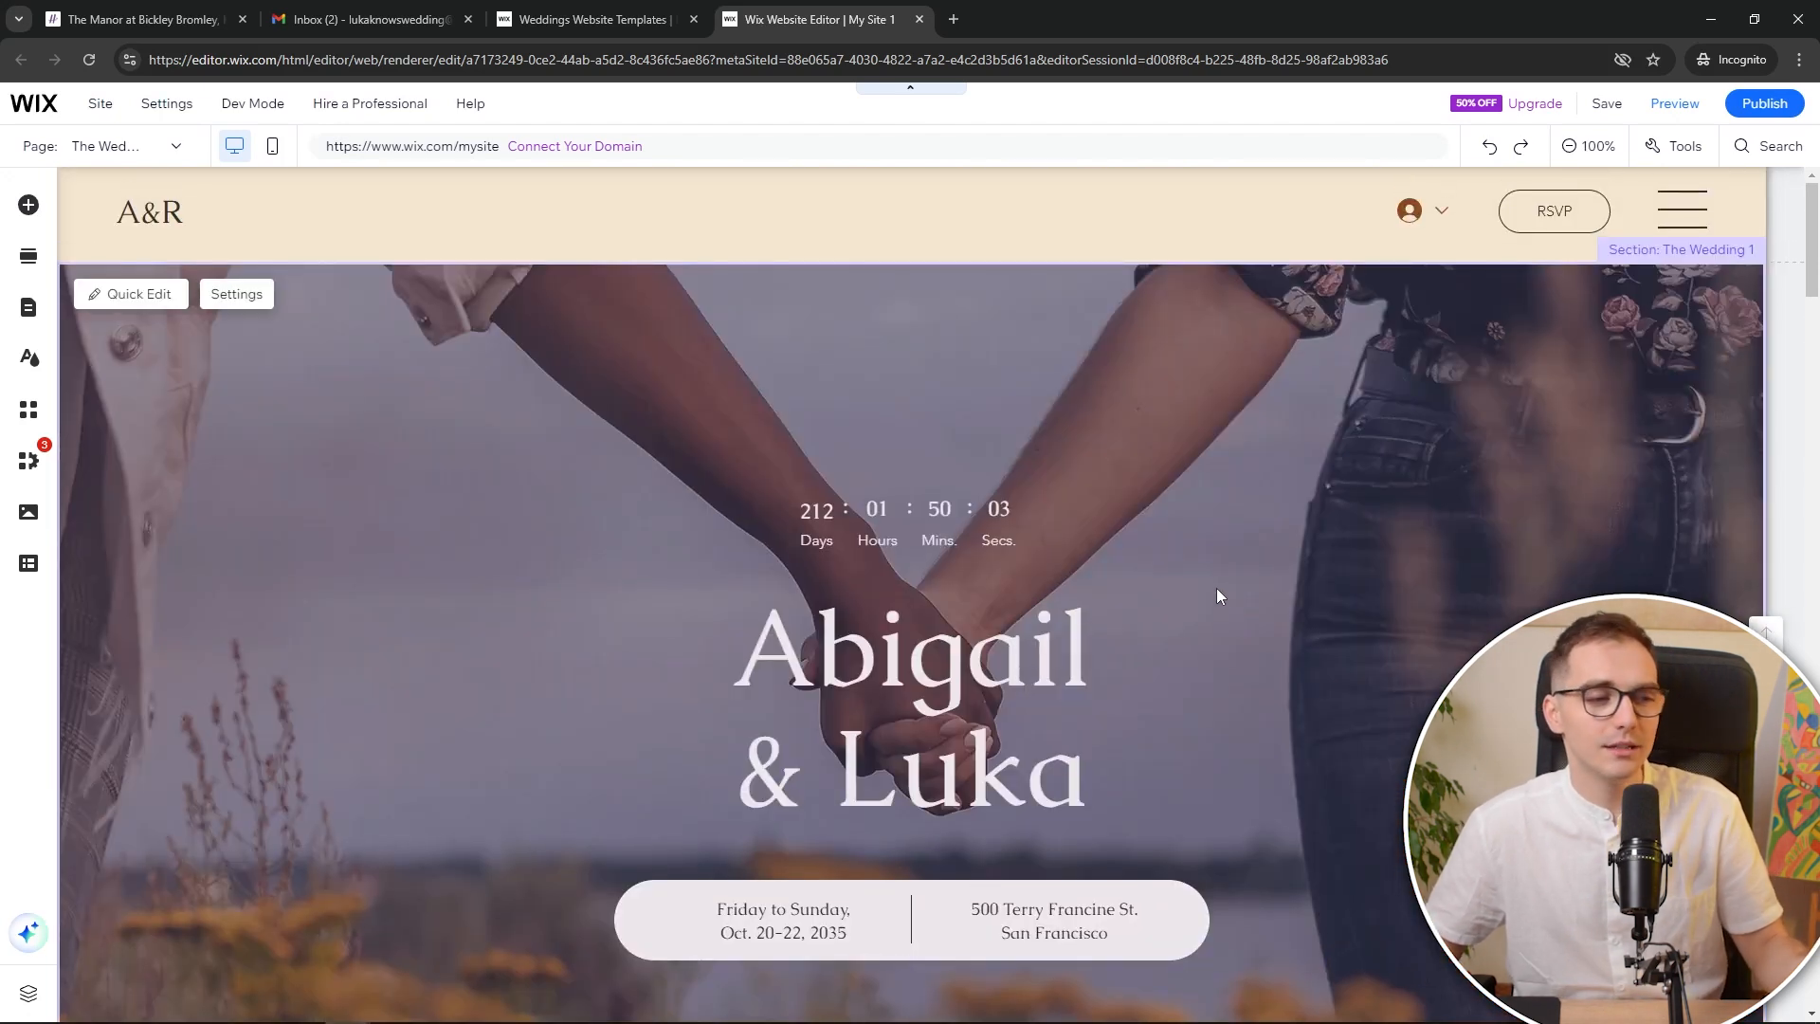
{"action": "scroll", "coordinate": [984, 663], "scroll_direction": "down", "scroll_amount": 6}
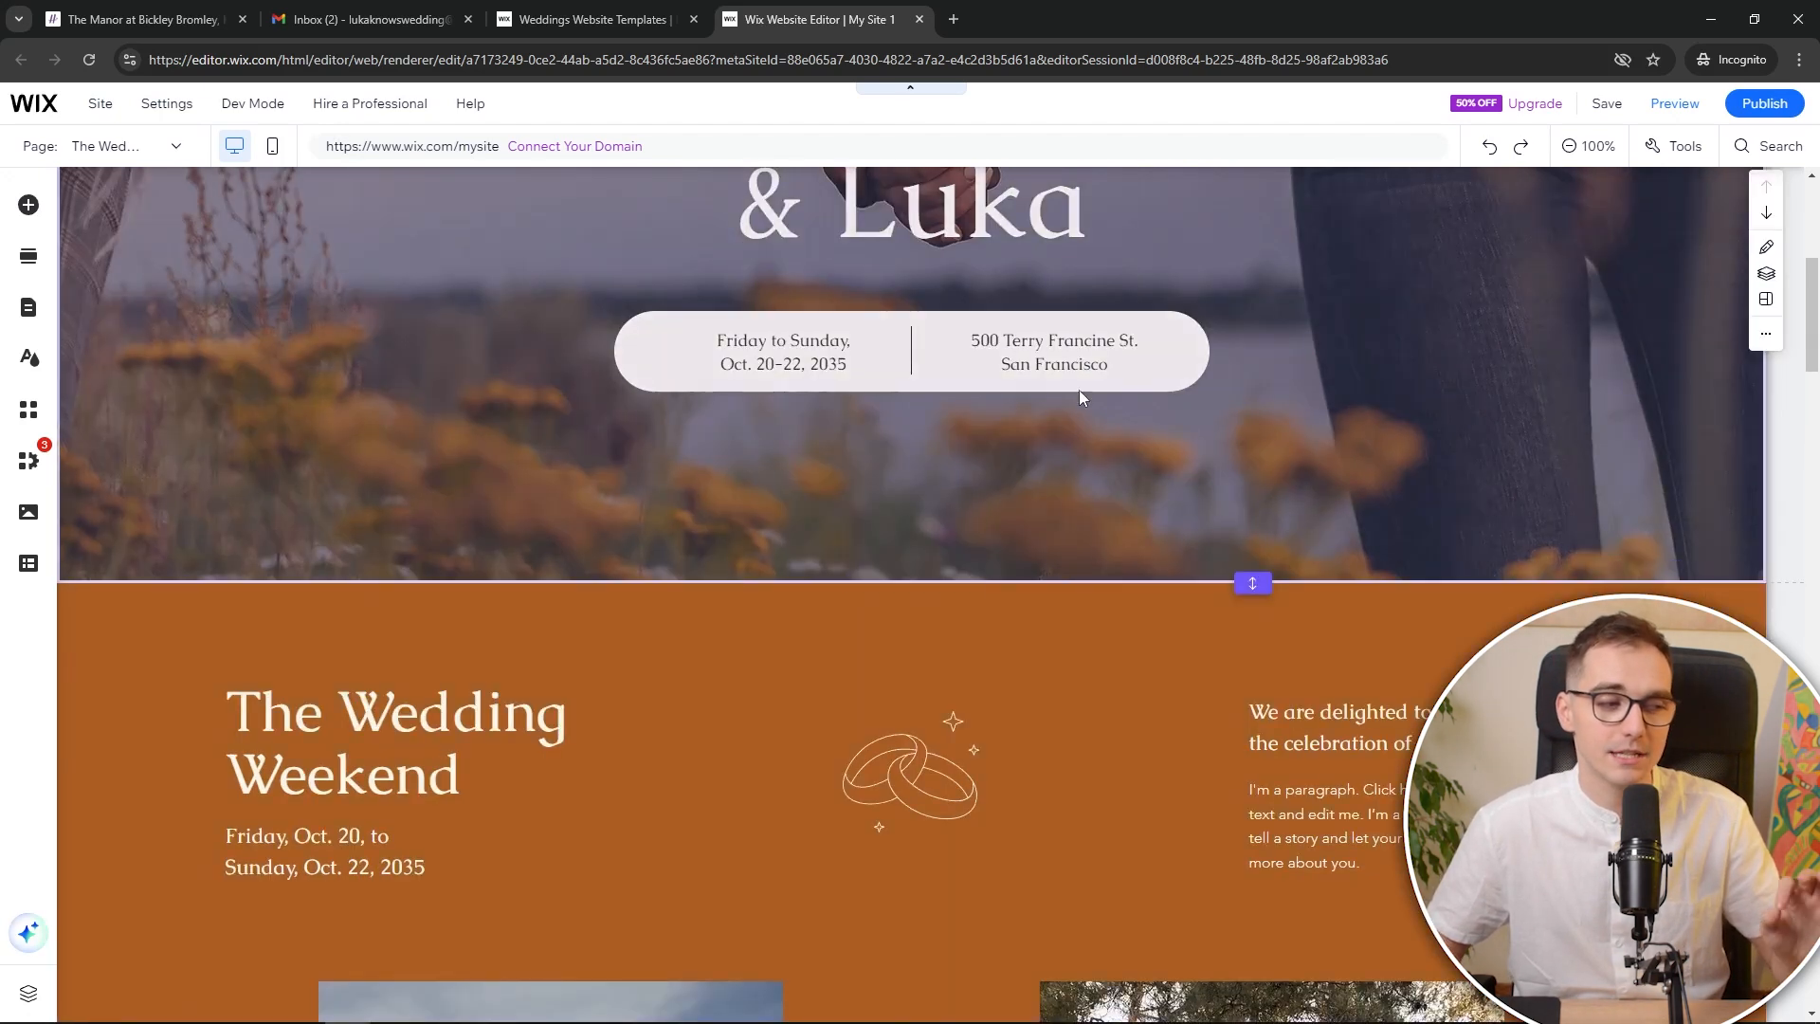
{"action": "left_click", "coordinate": [1060, 362]}
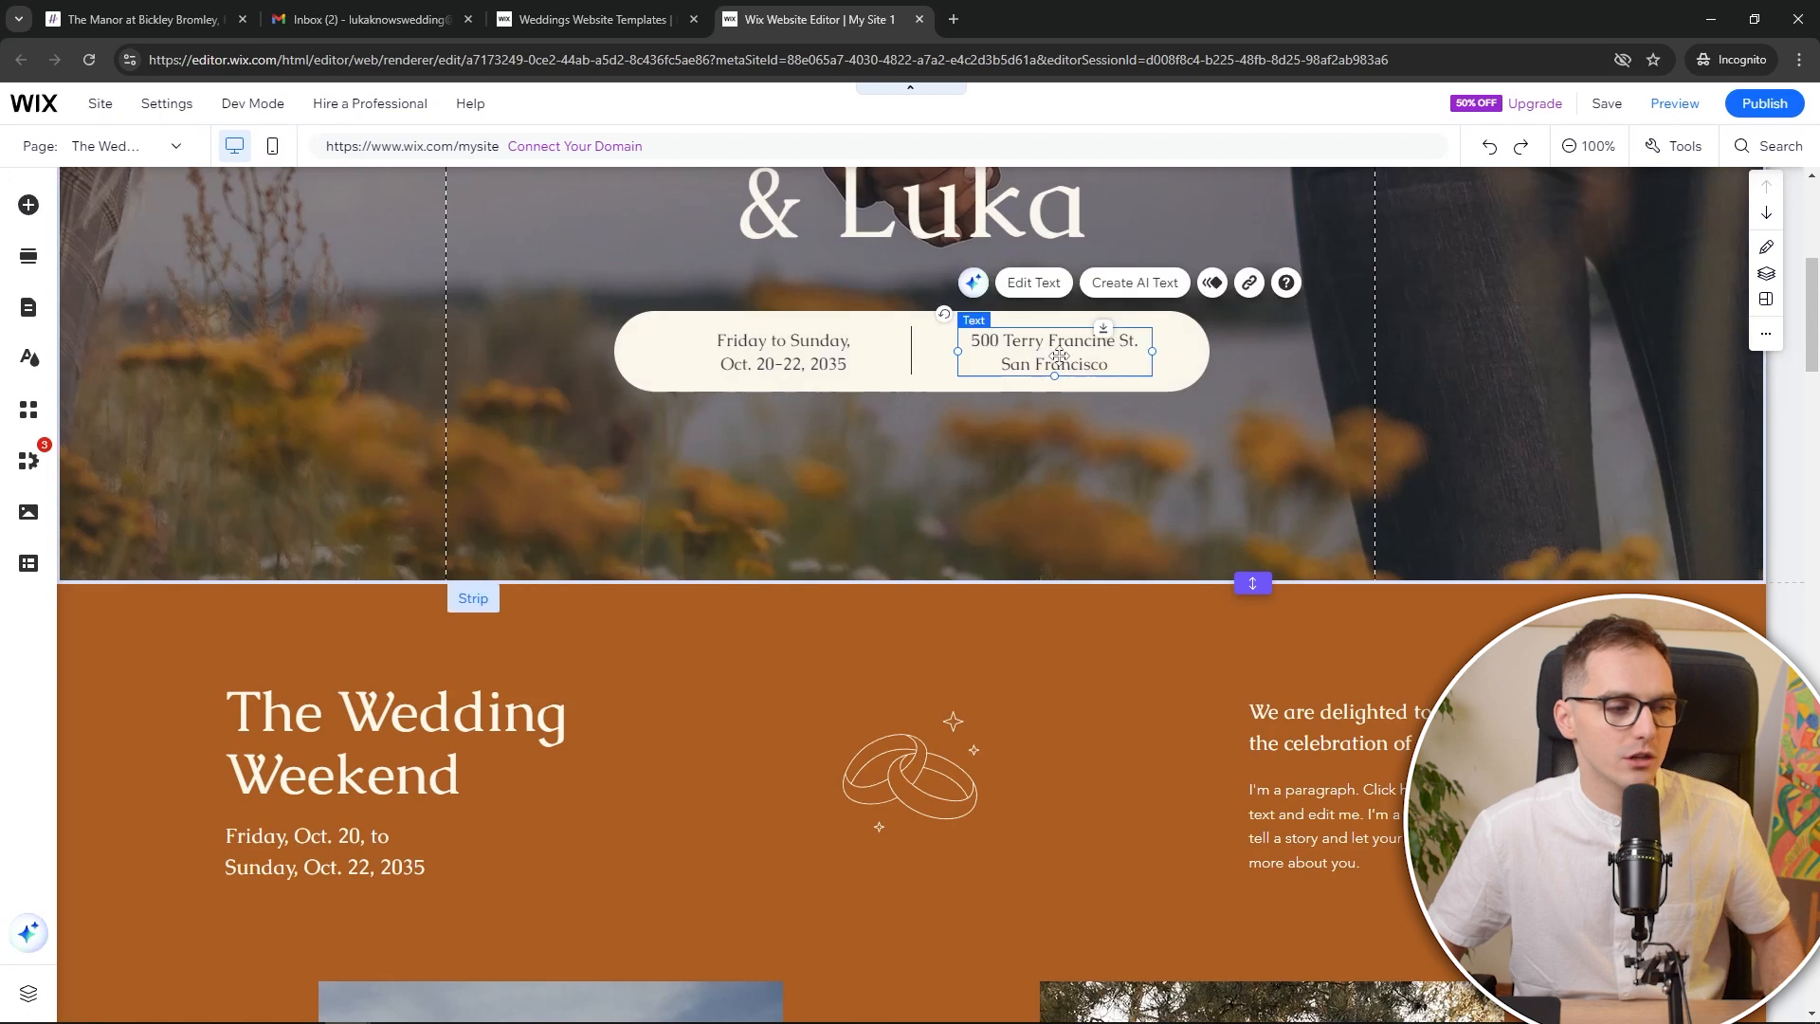
{"action": "double_click", "coordinate": [1115, 363]}
Copy 'The Manor at Bickley' from the Hitched venue page into the hero's address text
{"action": "left_click", "coordinate": [155, 21]}
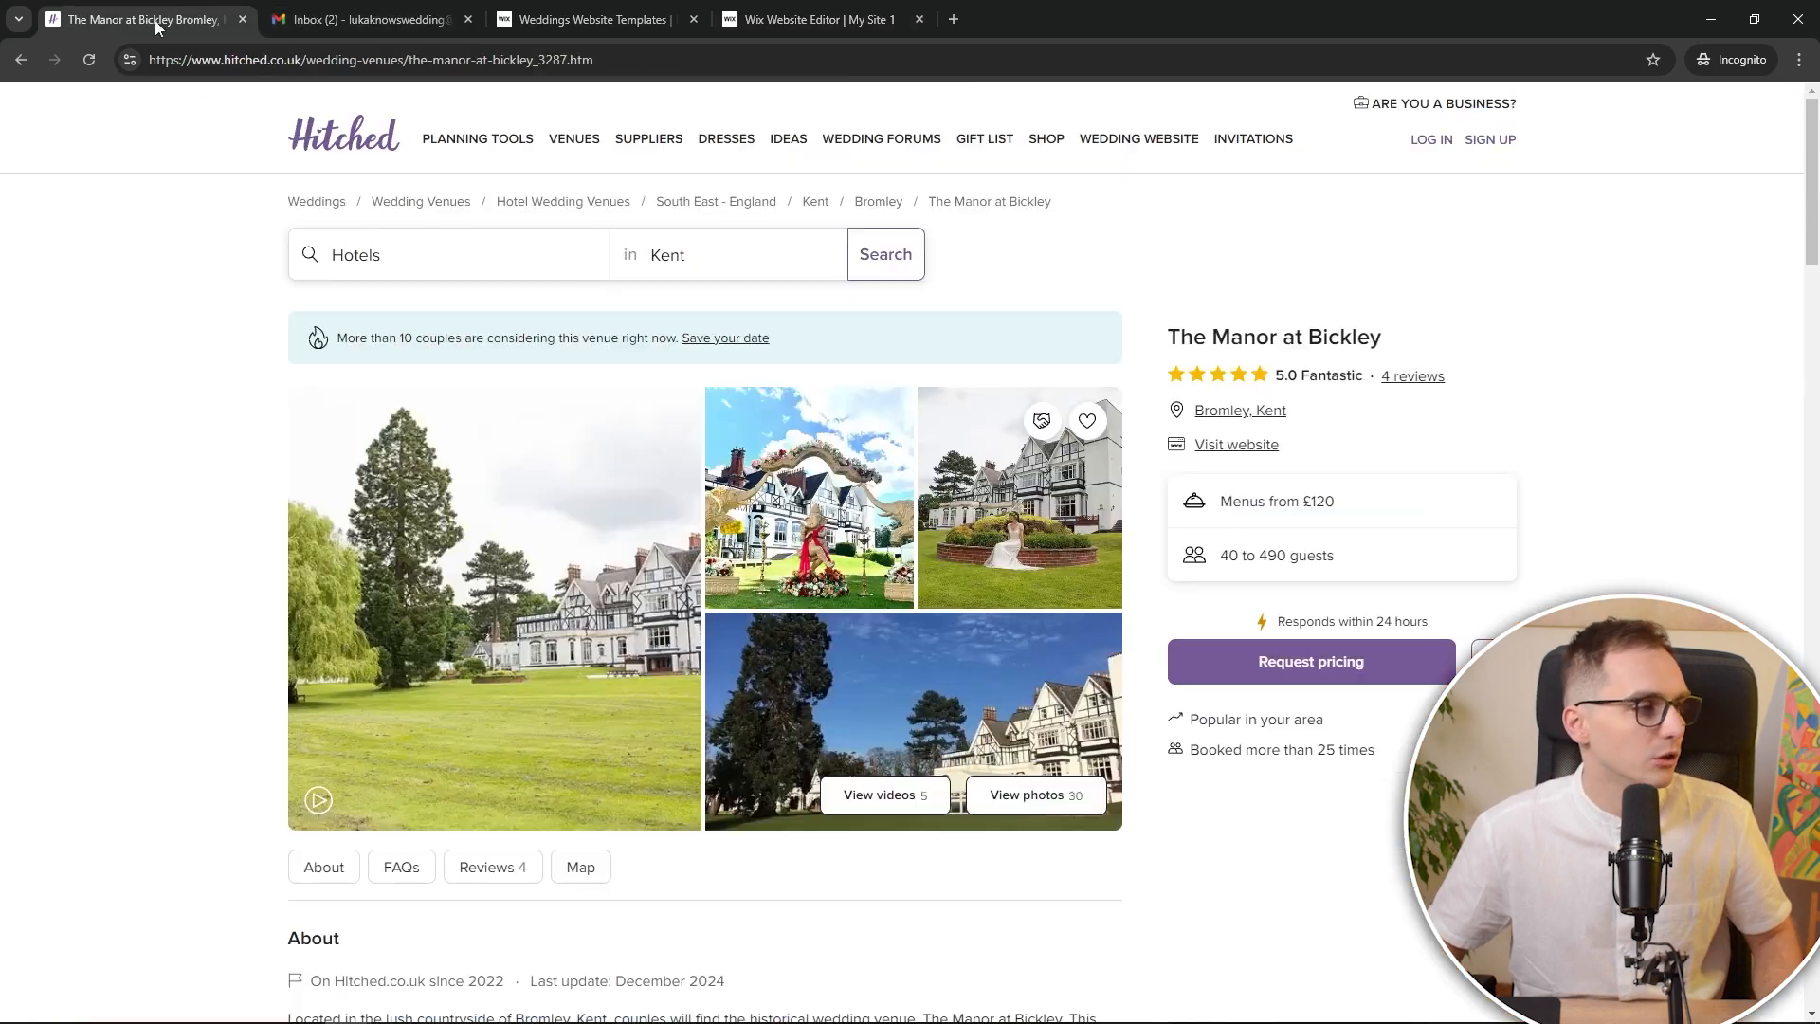
{"action": "left_click_drag", "start_coordinate": [1170, 338], "coordinate": [1405, 338]}
{"action": "key", "text": "ctrl+c"}
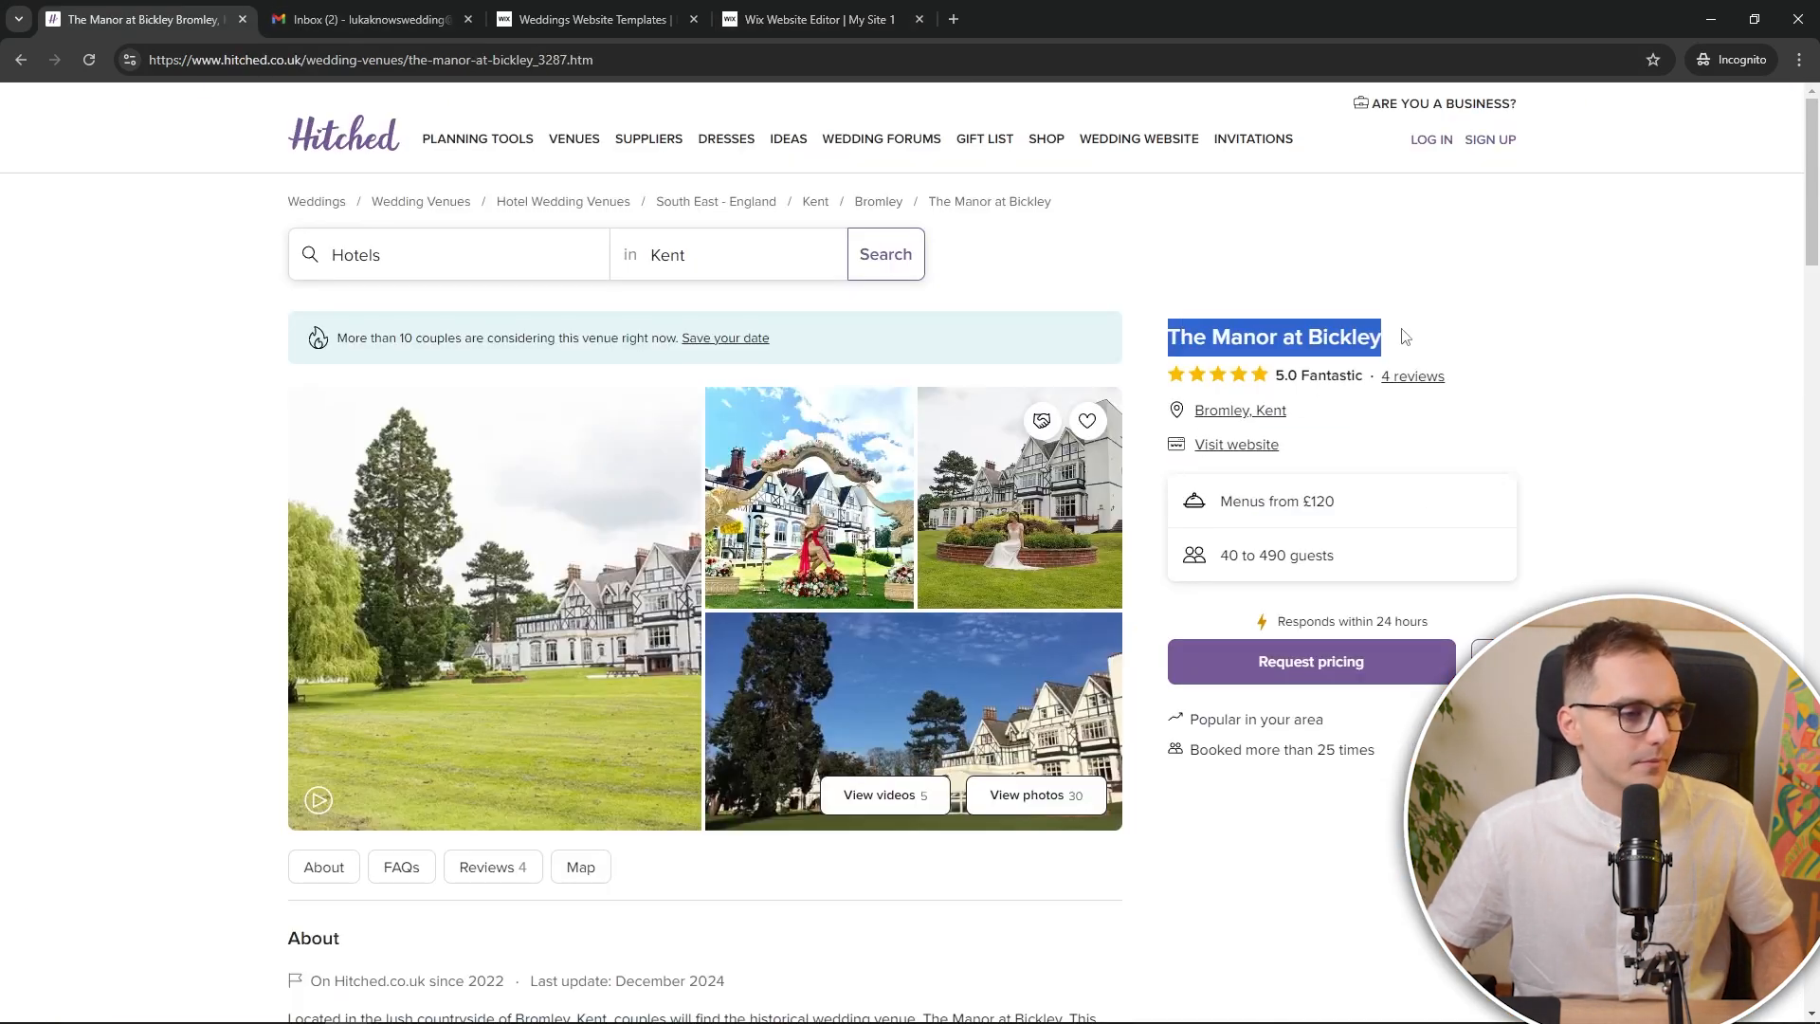
{"action": "left_click", "coordinate": [829, 9]}
{"action": "key", "text": "ctrl+v"}
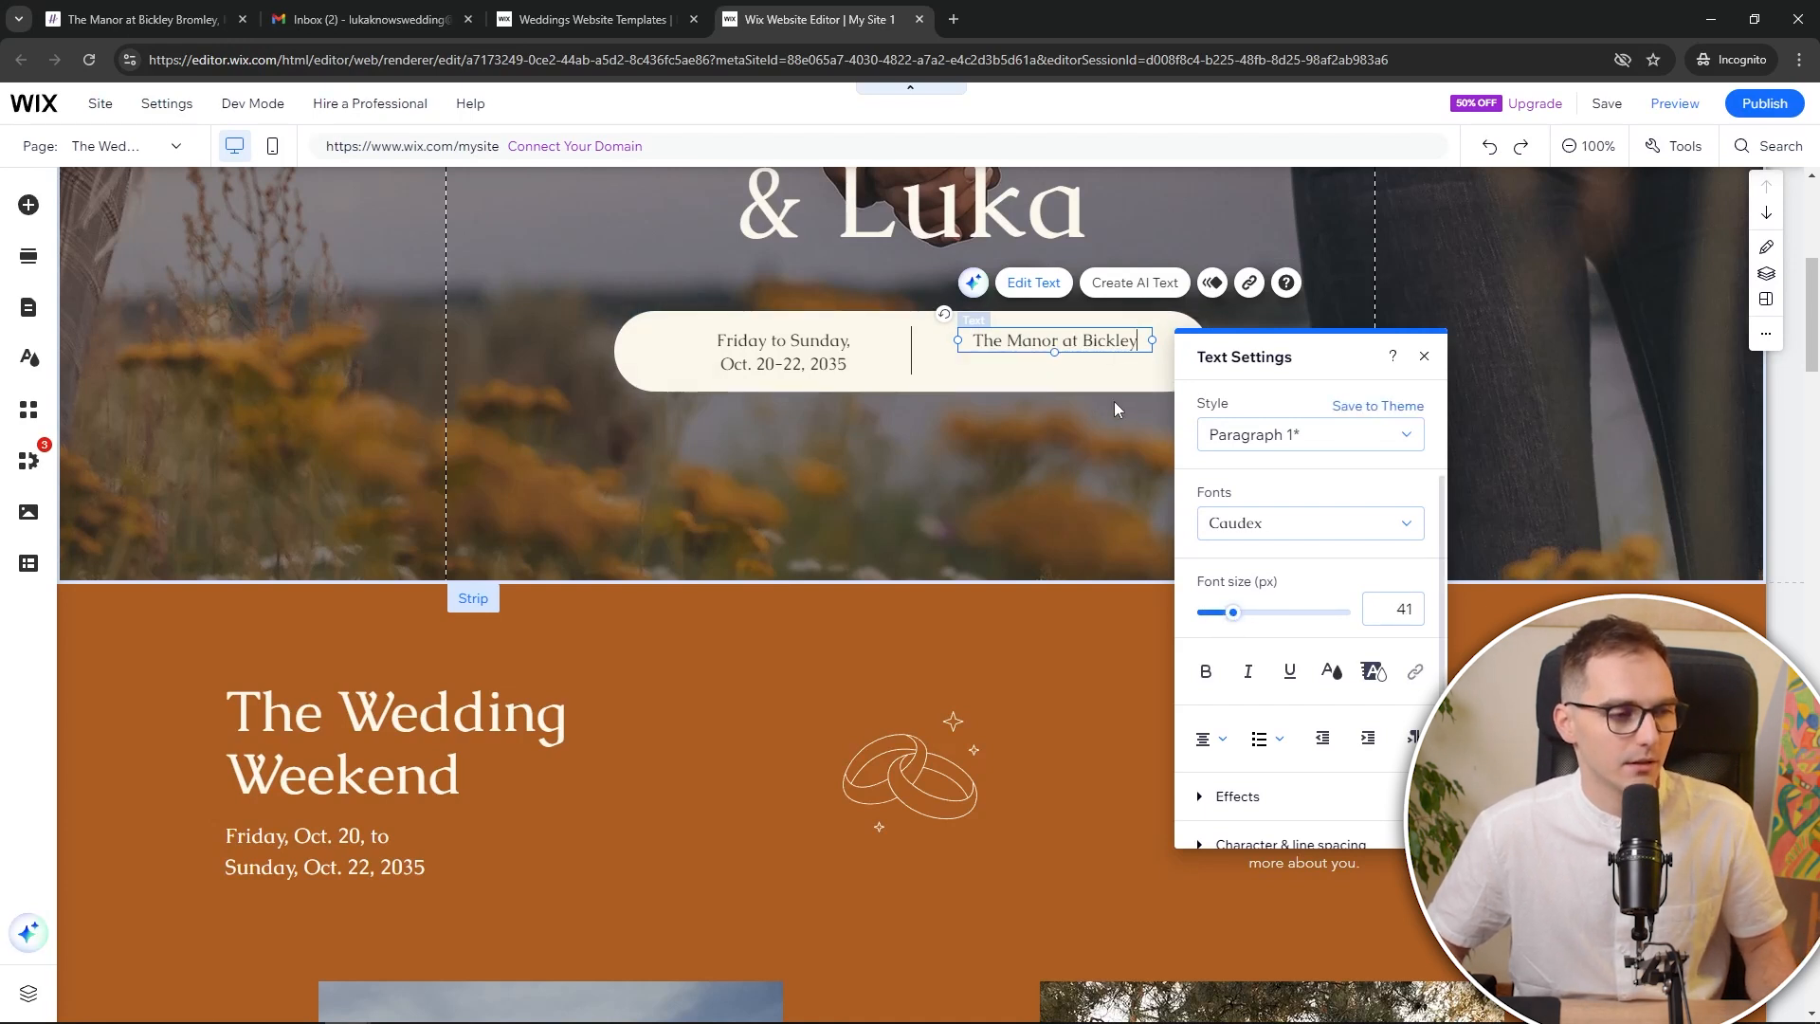
Set the venue text 'The Manor at Bickley' to font size 18
{"action": "key", "text": "ctrl+a"}
{"action": "left_click", "coordinate": [1221, 613]}
{"action": "mouse_move", "coordinate": [1225, 615]}
{"action": "left_mouse_down"}
{"action": "mouse_move", "coordinate": [1246, 616]}
{"action": "mouse_move", "coordinate": [1227, 616]}
{"action": "left_mouse_up"}
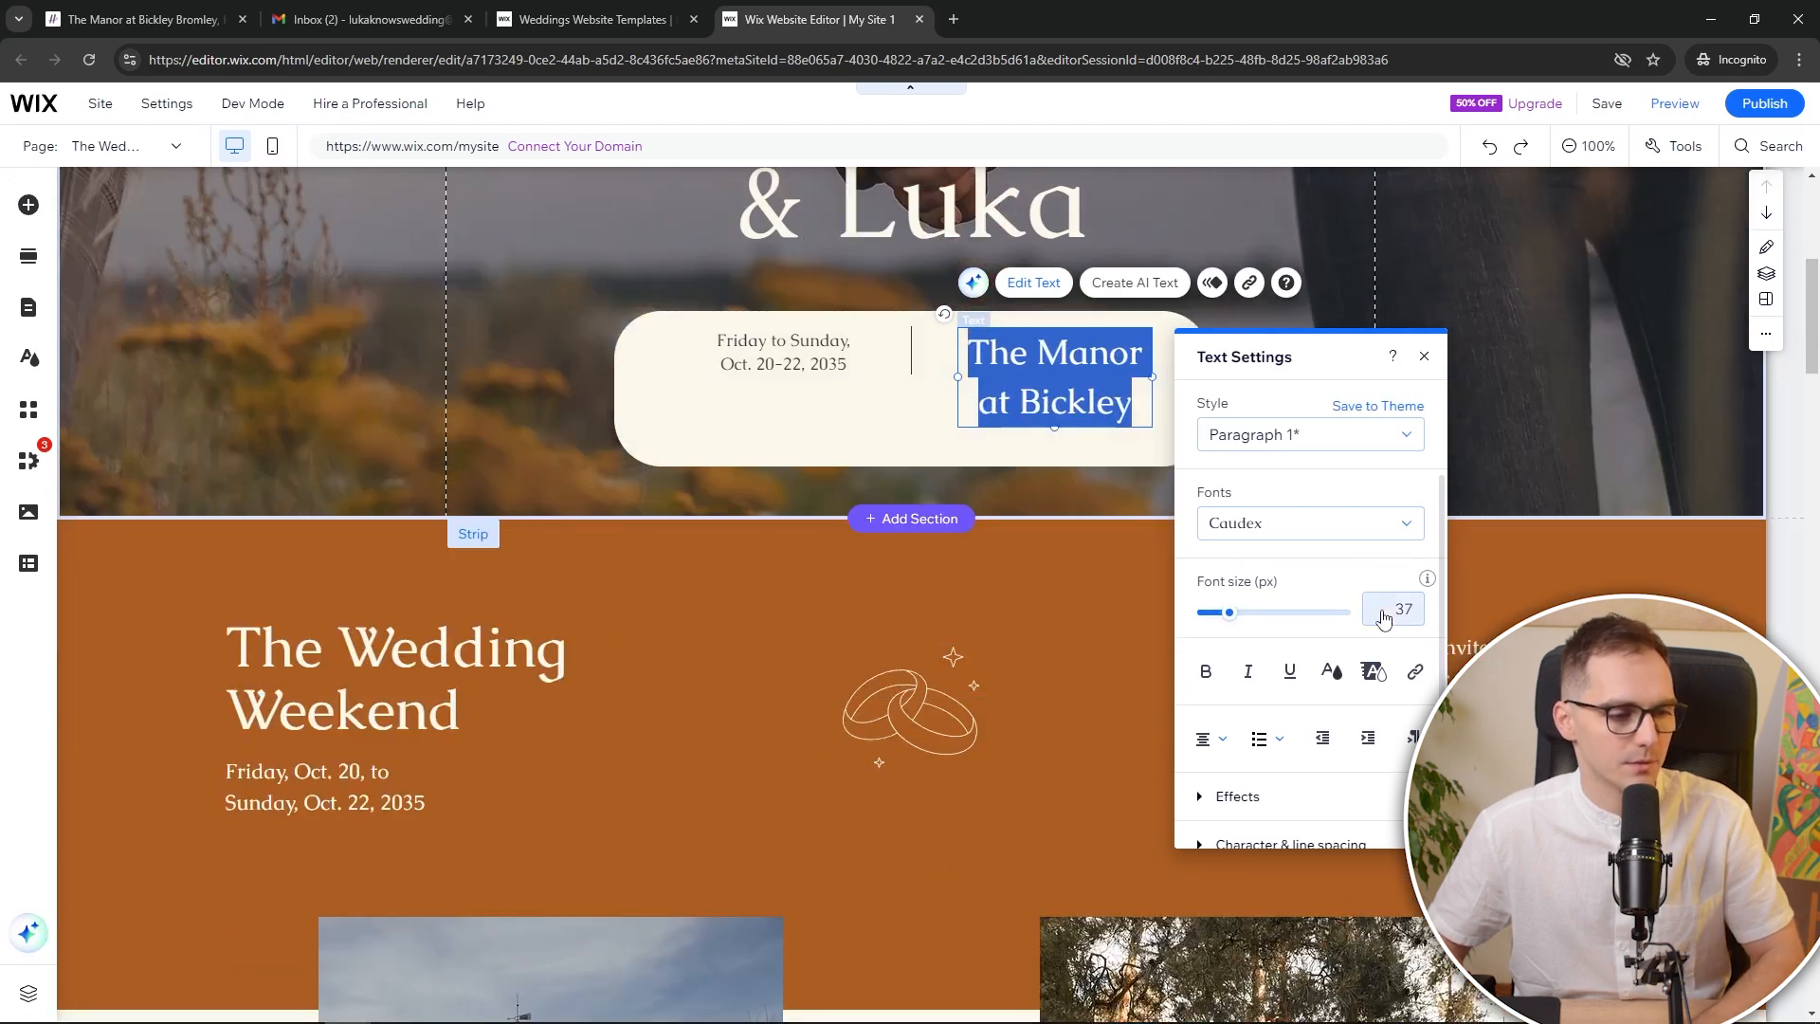
{"action": "left_click", "coordinate": [1383, 611]}
{"action": "type", "text": "18"}
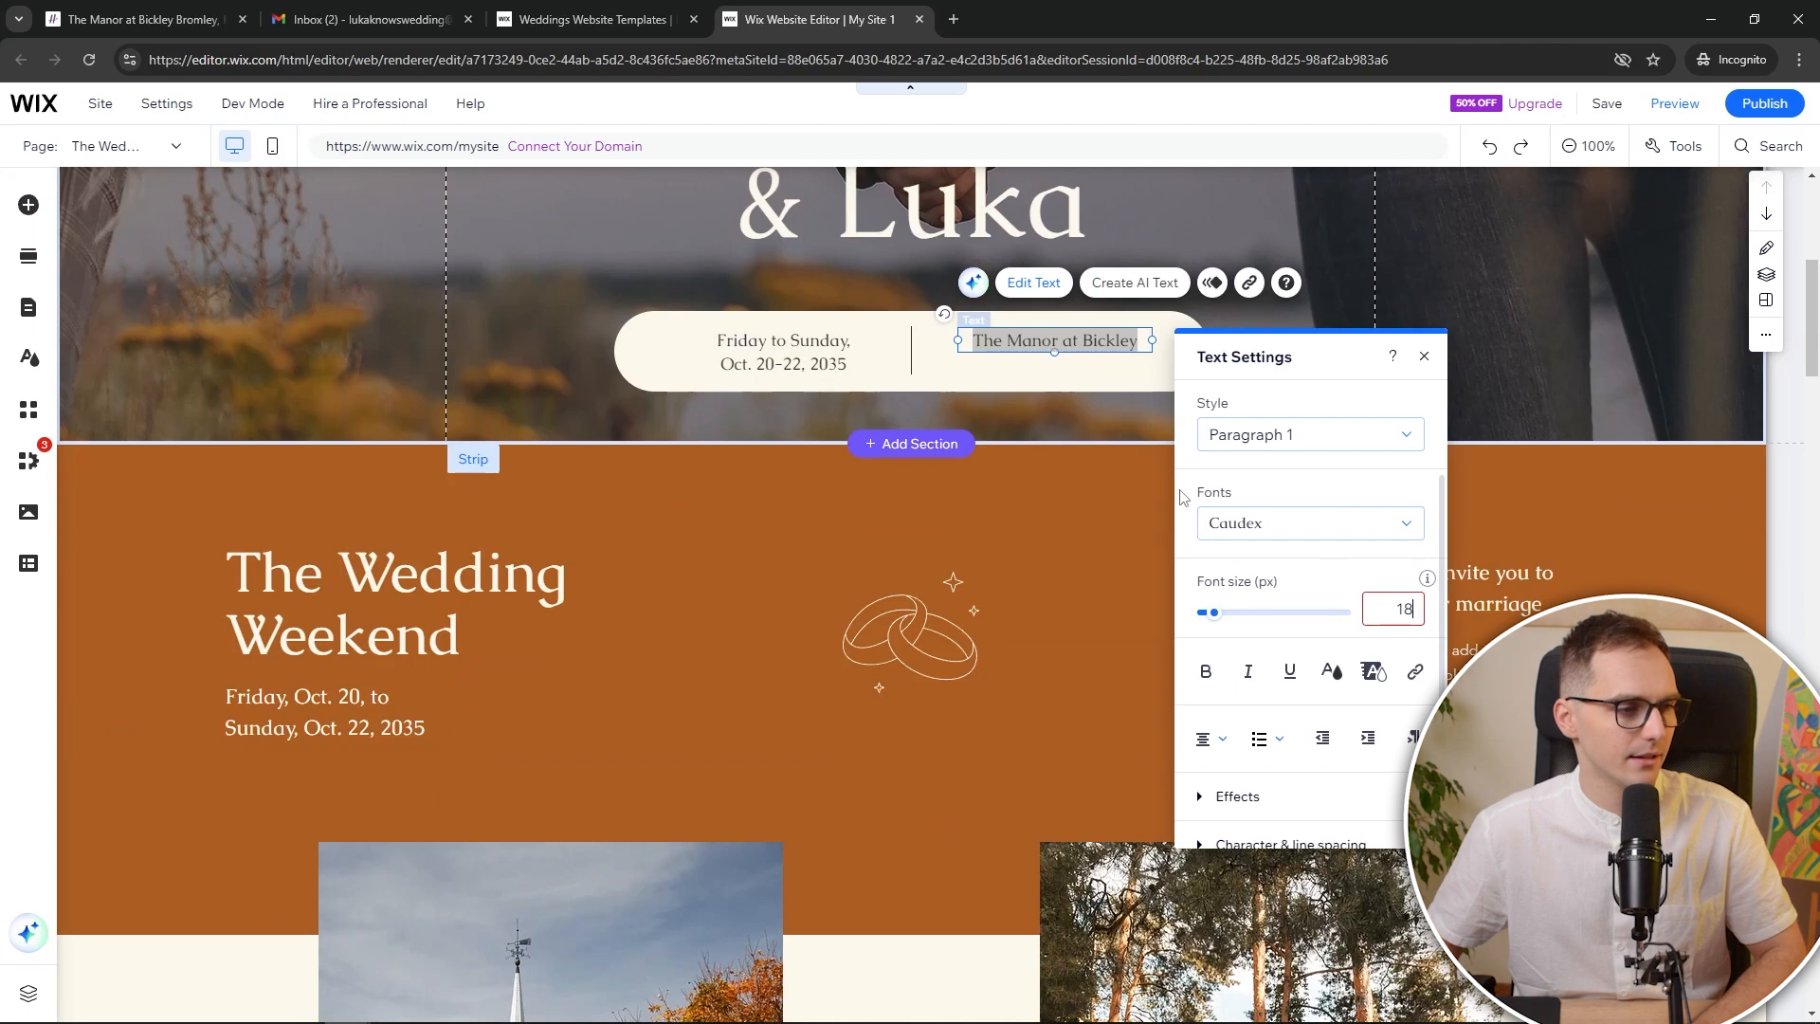
Nudge the venue text slightly lower inside the date-and-venue box
{"action": "left_click", "coordinate": [1090, 379]}
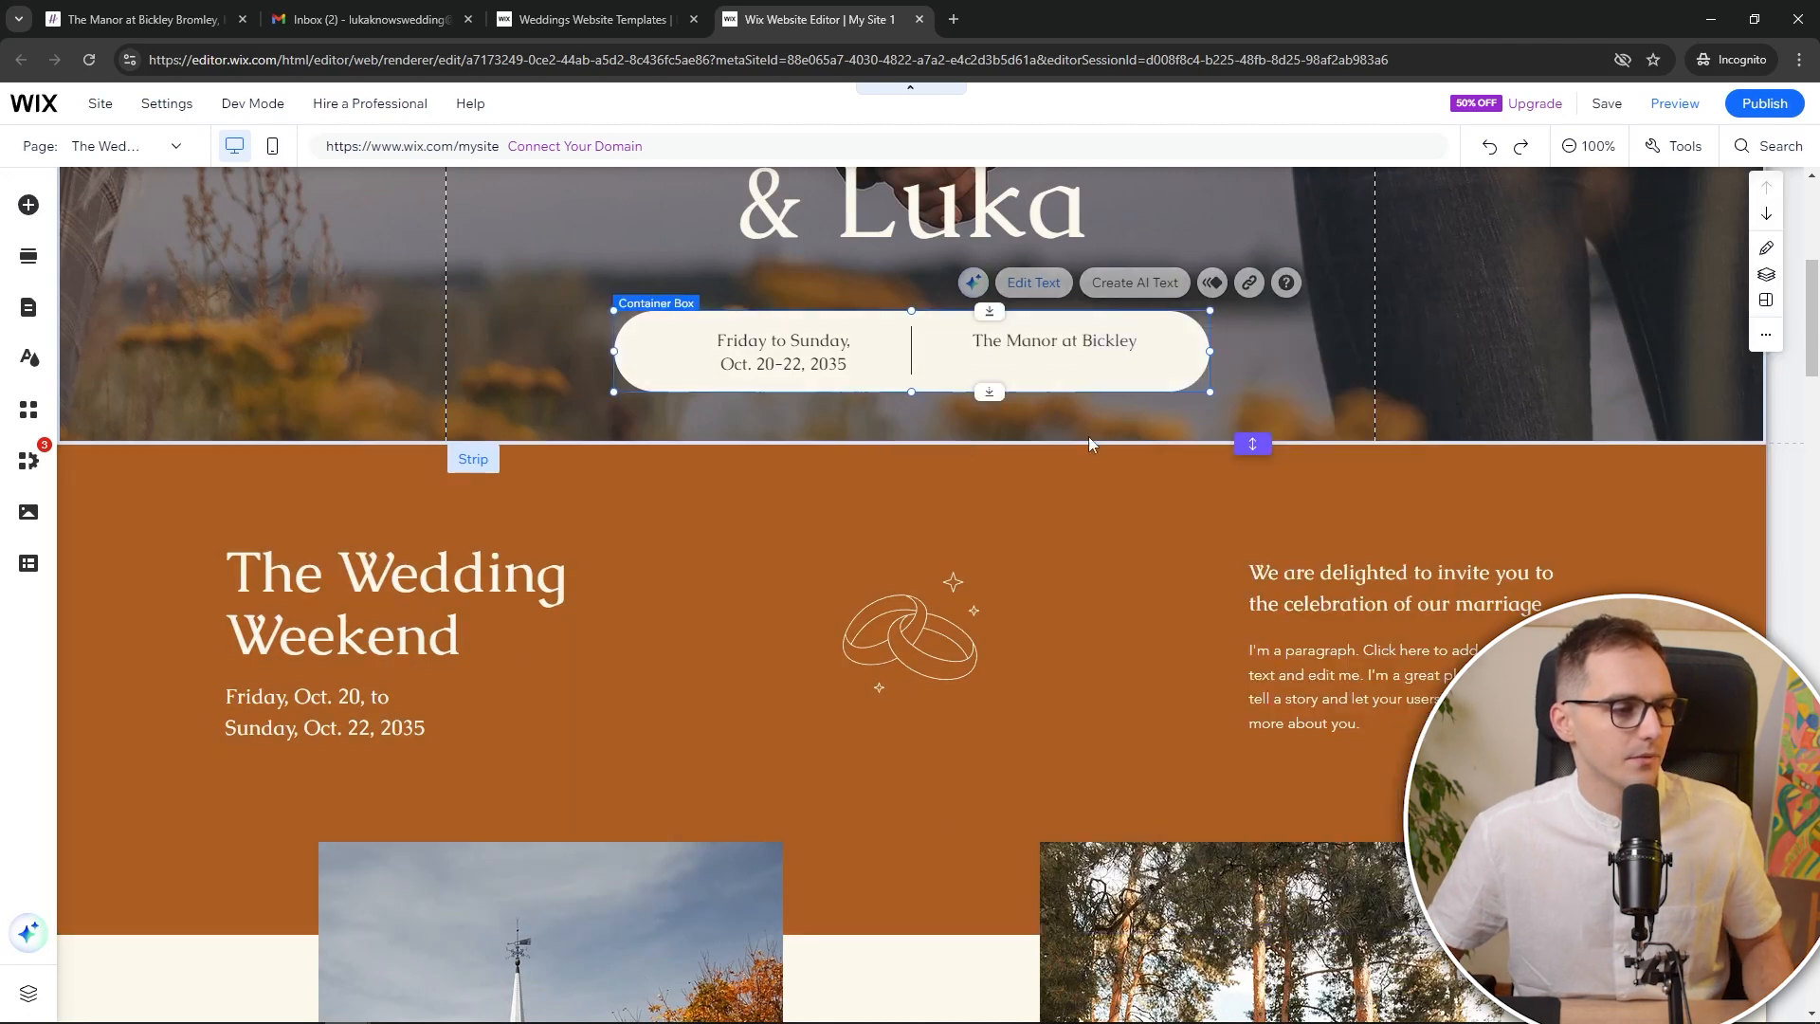
{"action": "left_click", "coordinate": [1087, 341]}
{"action": "left_click_drag", "start_coordinate": [1087, 339], "coordinate": [1088, 352]}
{"action": "left_click", "coordinate": [1366, 354]}
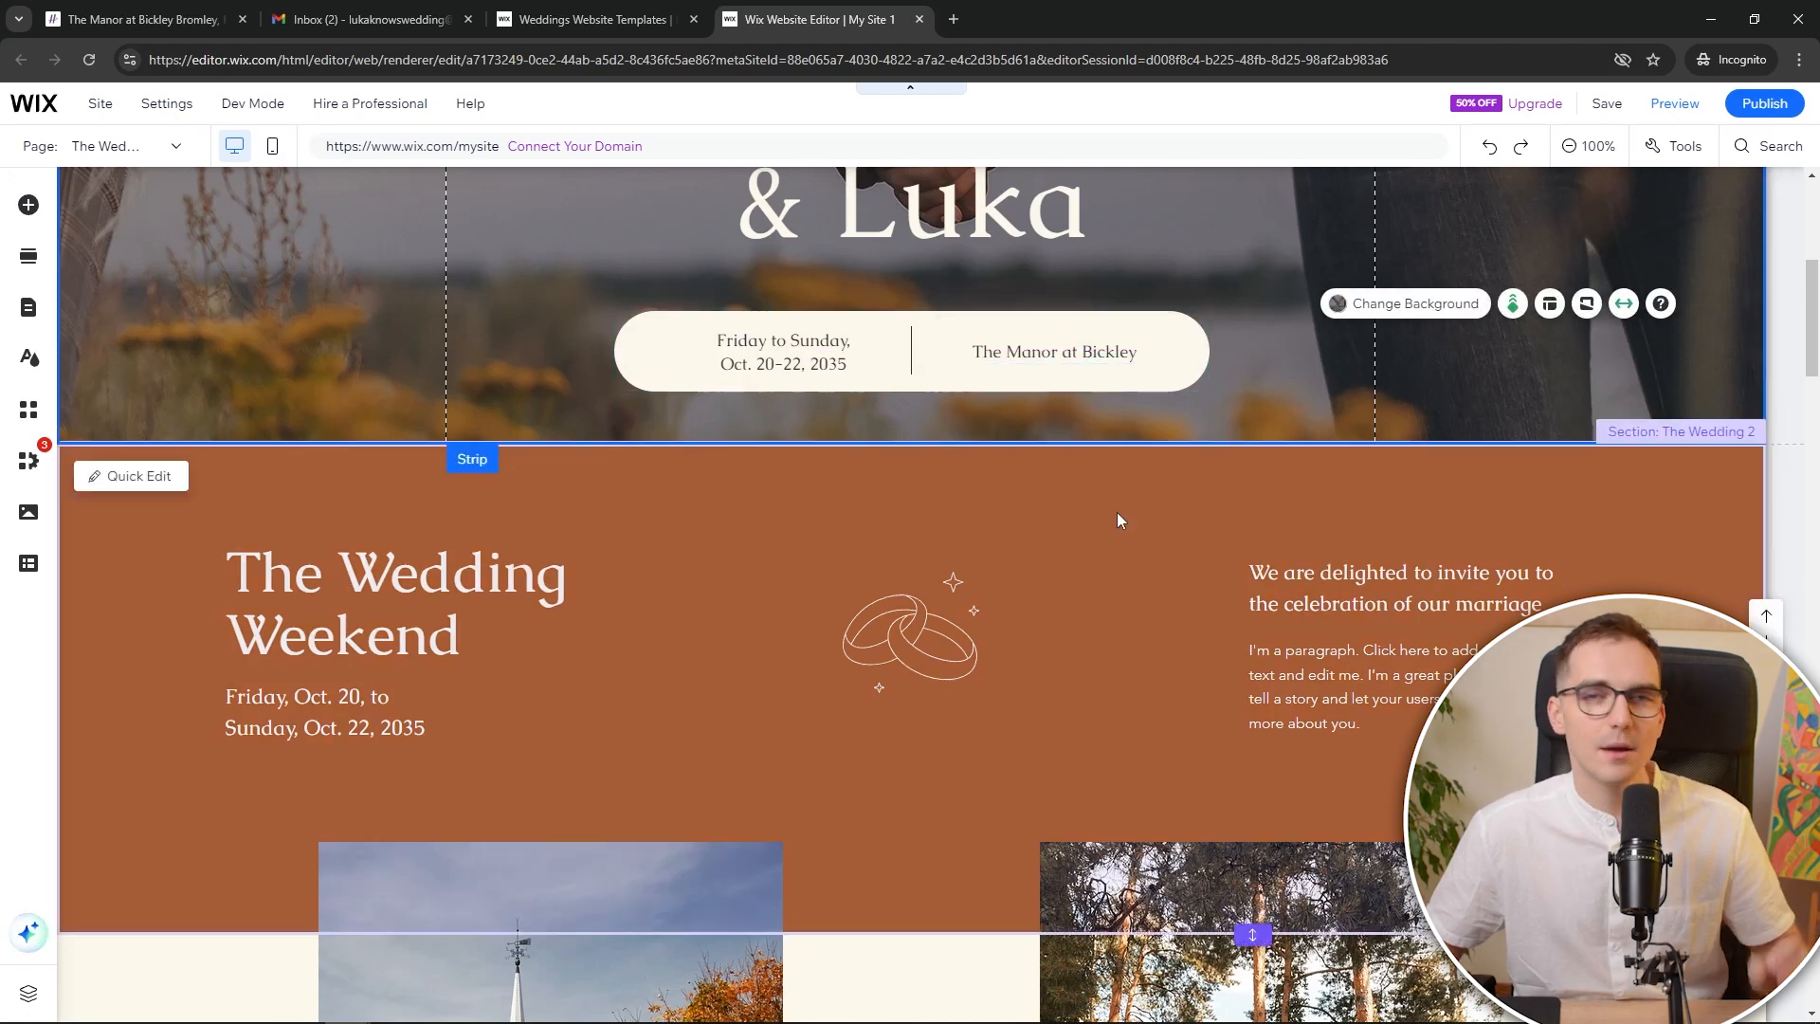
Move the Schedule & RSVP section up twice, above The Wedding Weekend
{"action": "scroll", "coordinate": [1075, 646], "scroll_direction": "down", "scroll_amount": 4}
{"action": "scroll", "coordinate": [1080, 640], "scroll_direction": "up", "scroll_amount": 7}
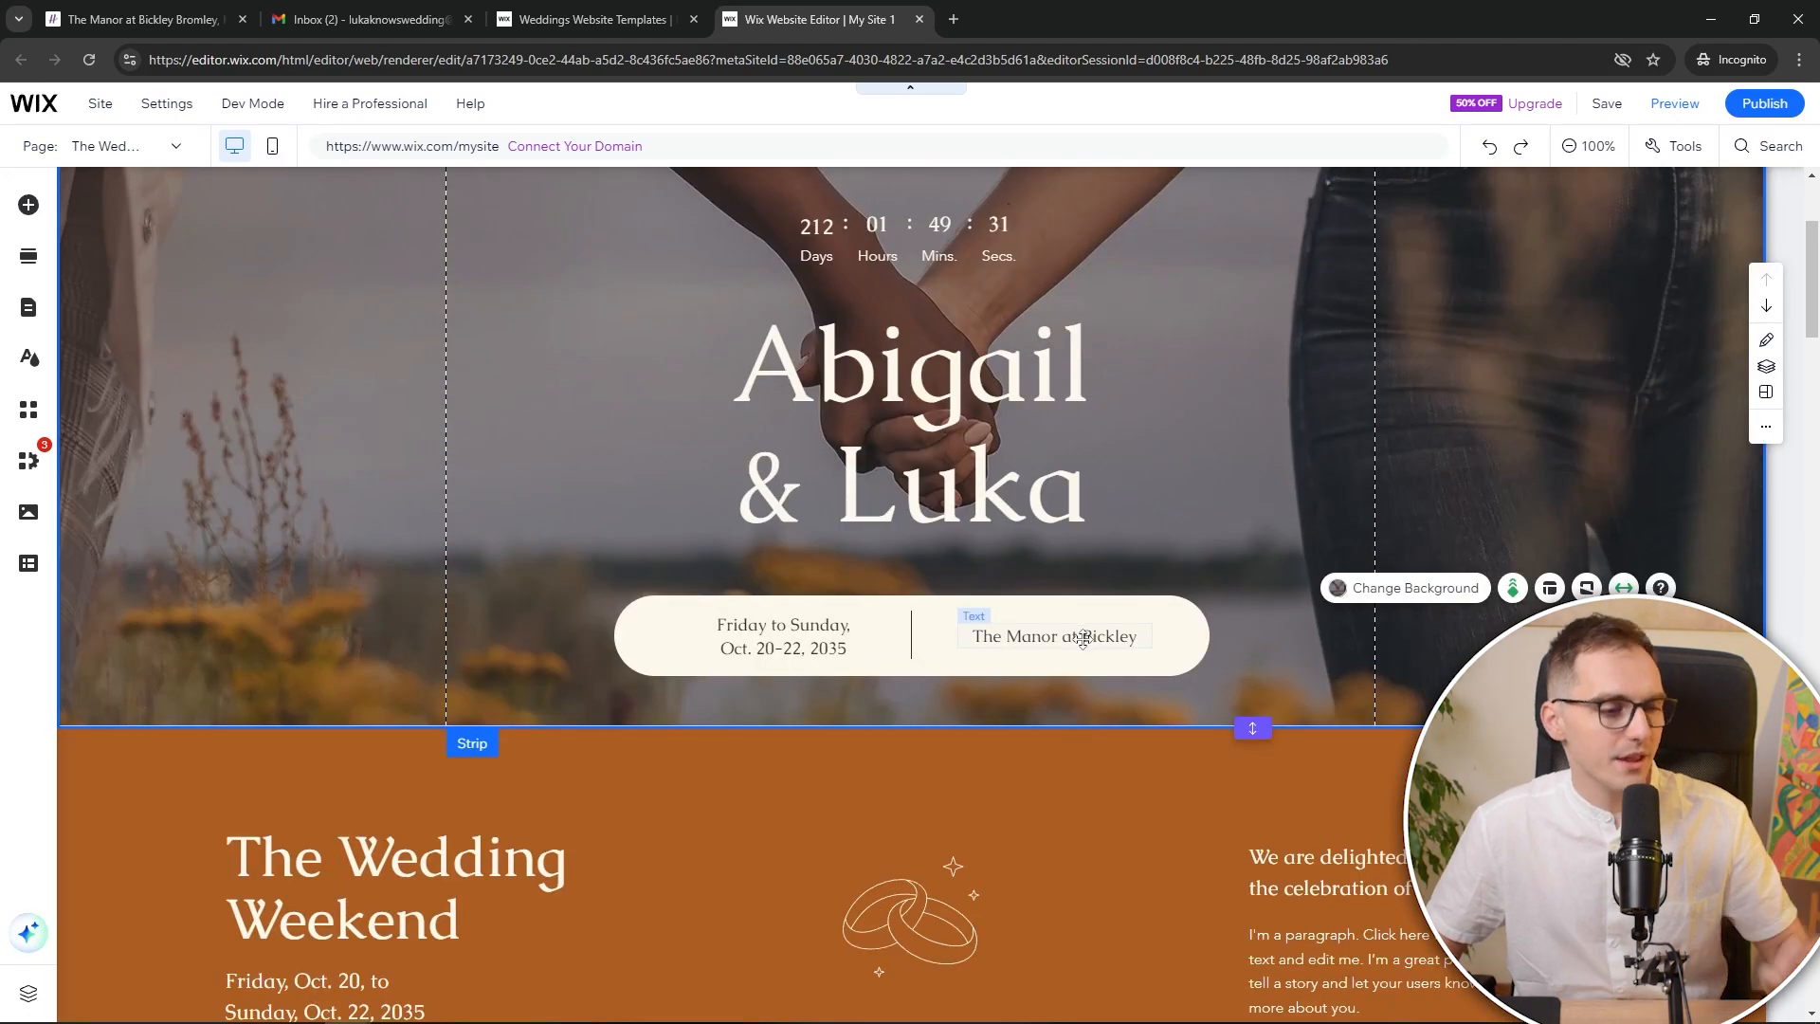
{"action": "scroll", "coordinate": [1083, 639], "scroll_direction": "down", "scroll_amount": 15}
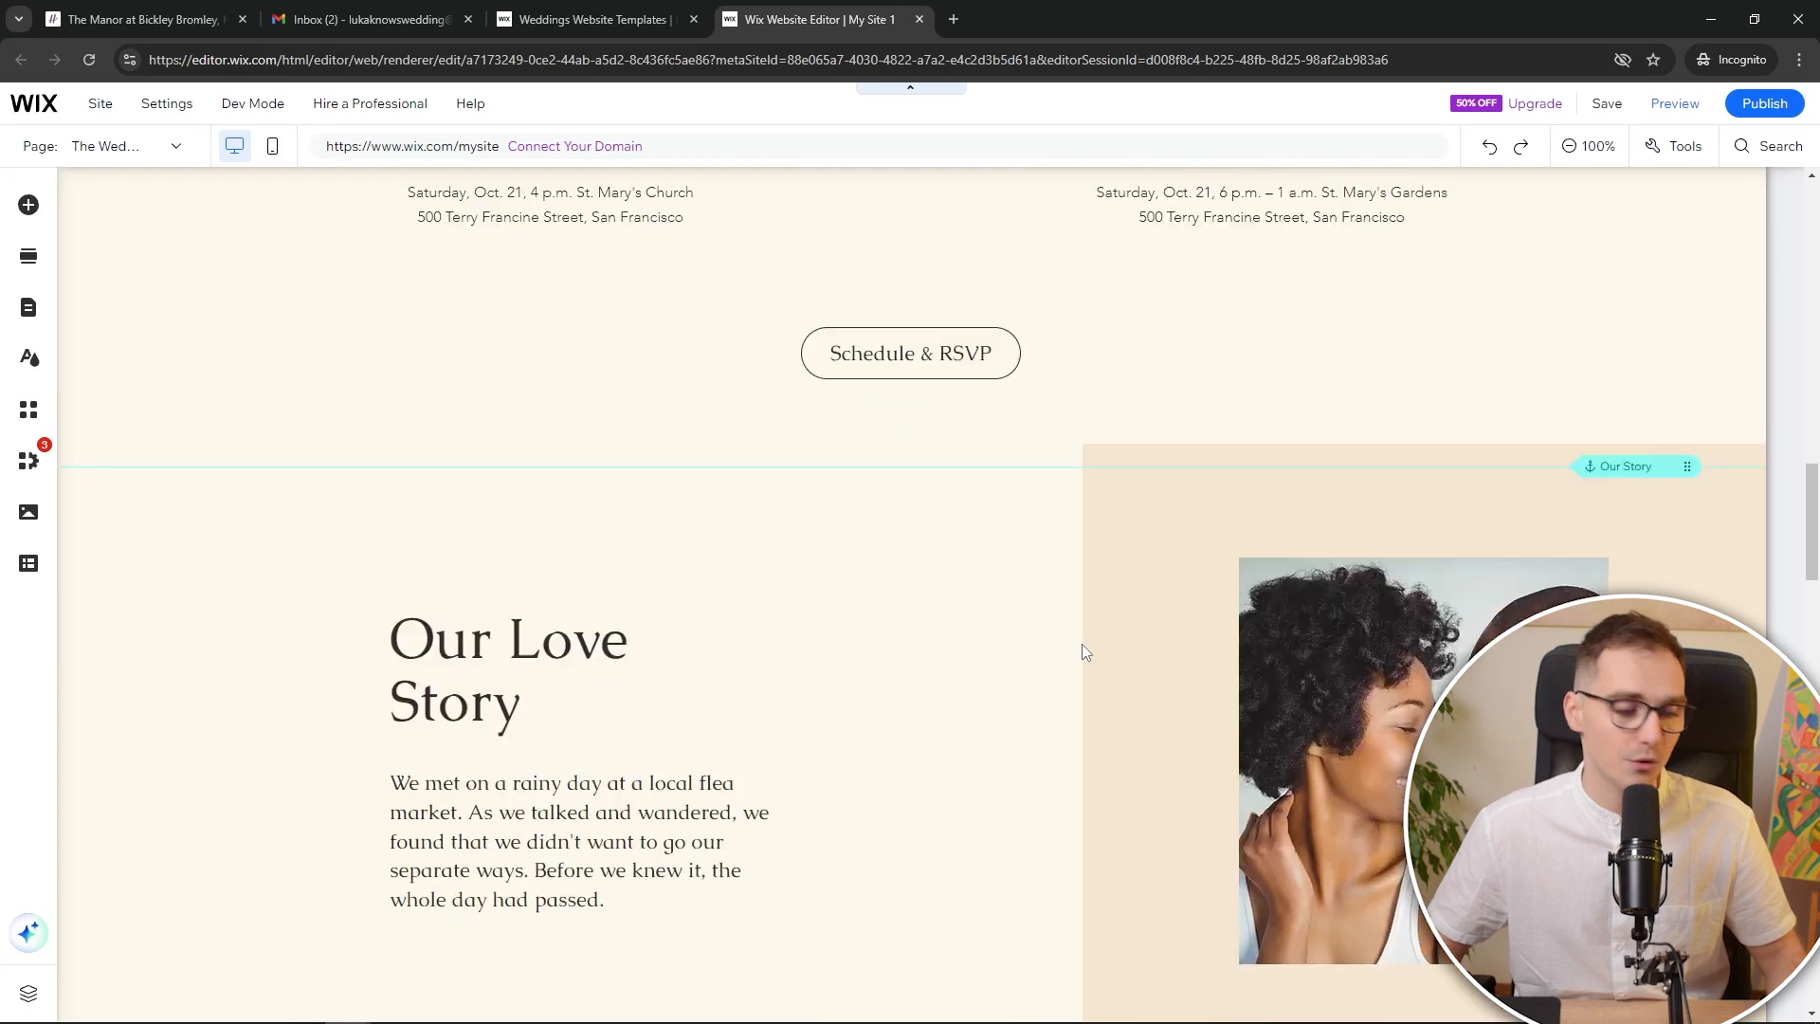
{"action": "scroll", "coordinate": [1085, 652], "scroll_direction": "down", "scroll_amount": 13}
{"action": "scroll", "coordinate": [1046, 627], "scroll_direction": "up", "scroll_amount": 13}
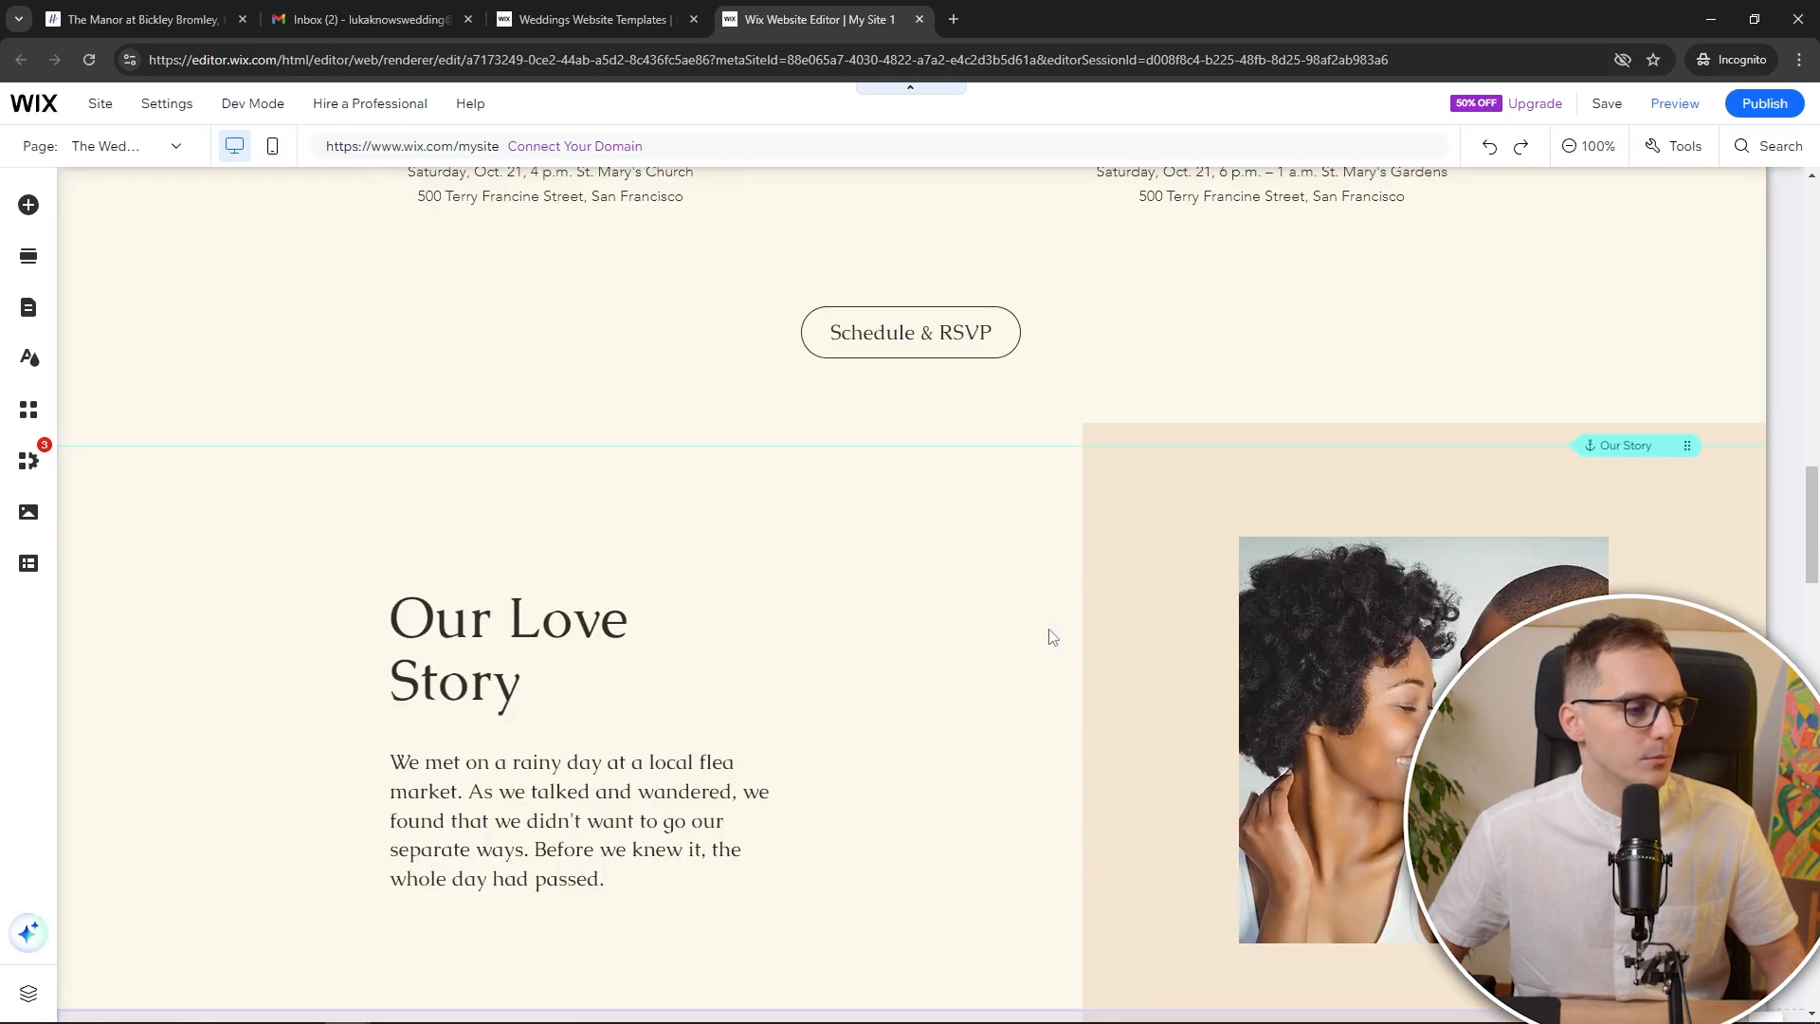
{"action": "scroll", "coordinate": [1052, 637], "scroll_direction": "up", "scroll_amount": 3}
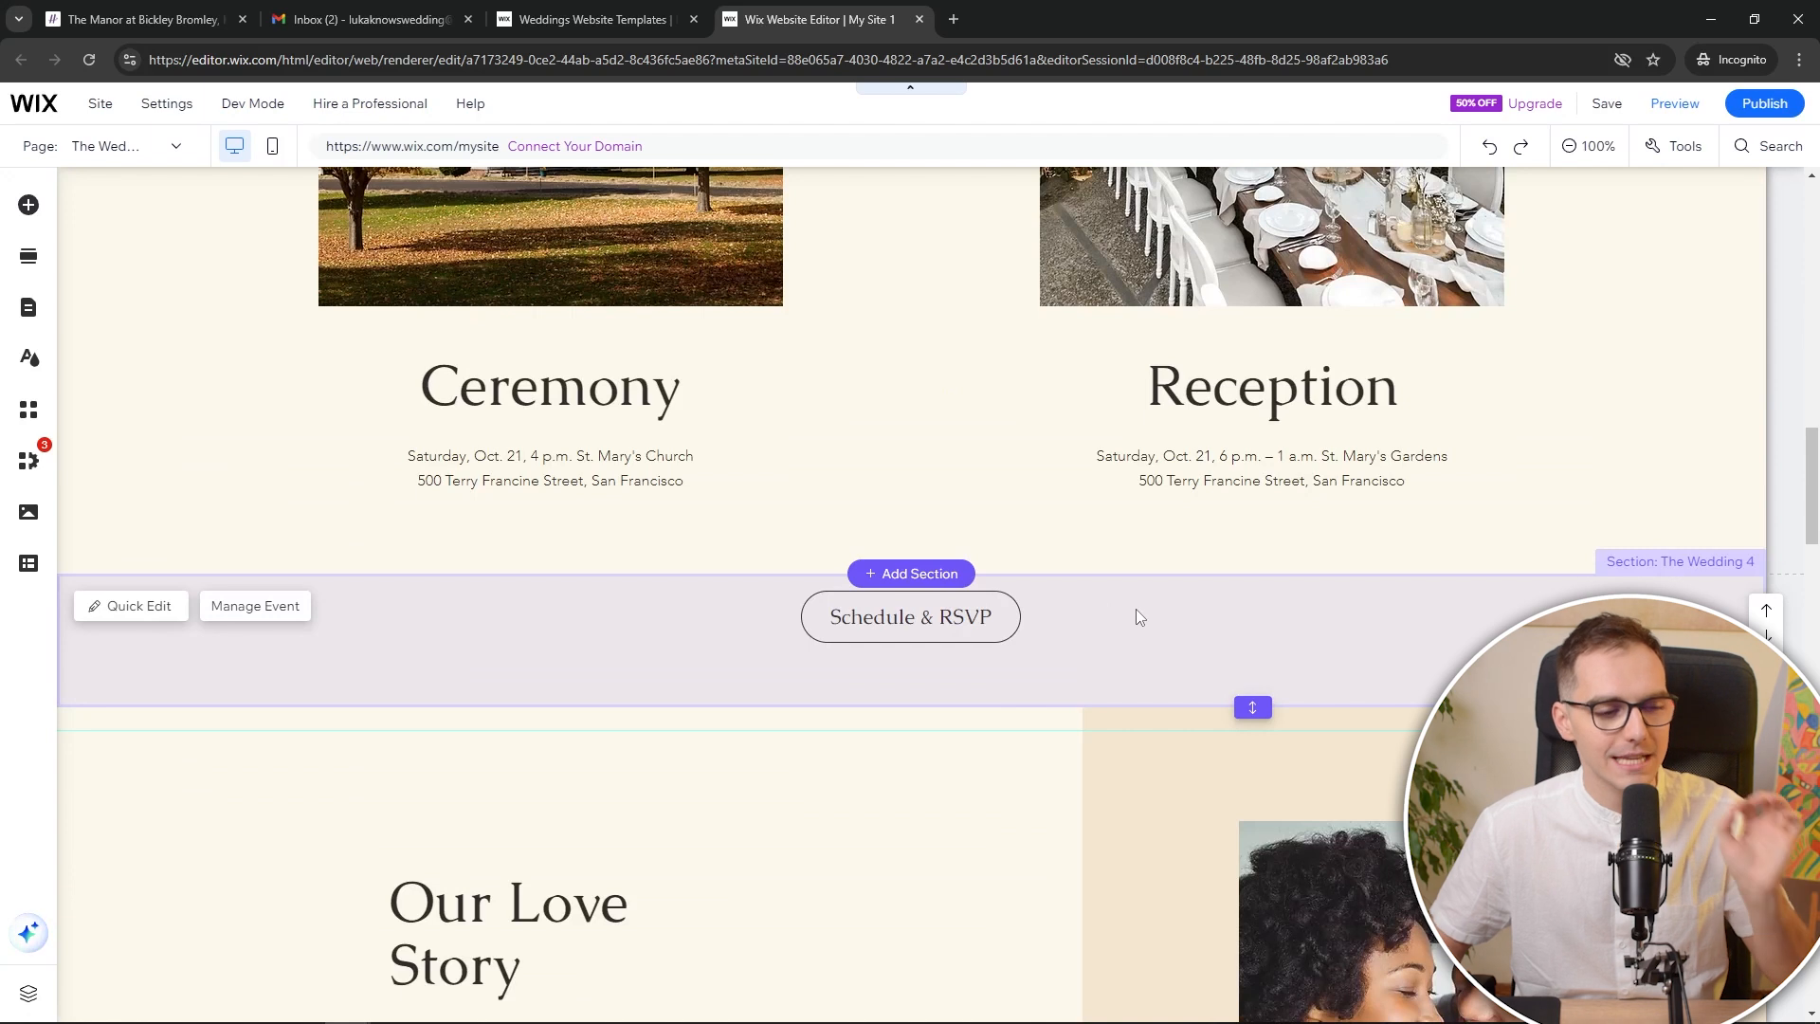
{"action": "left_click", "coordinate": [1467, 634]}
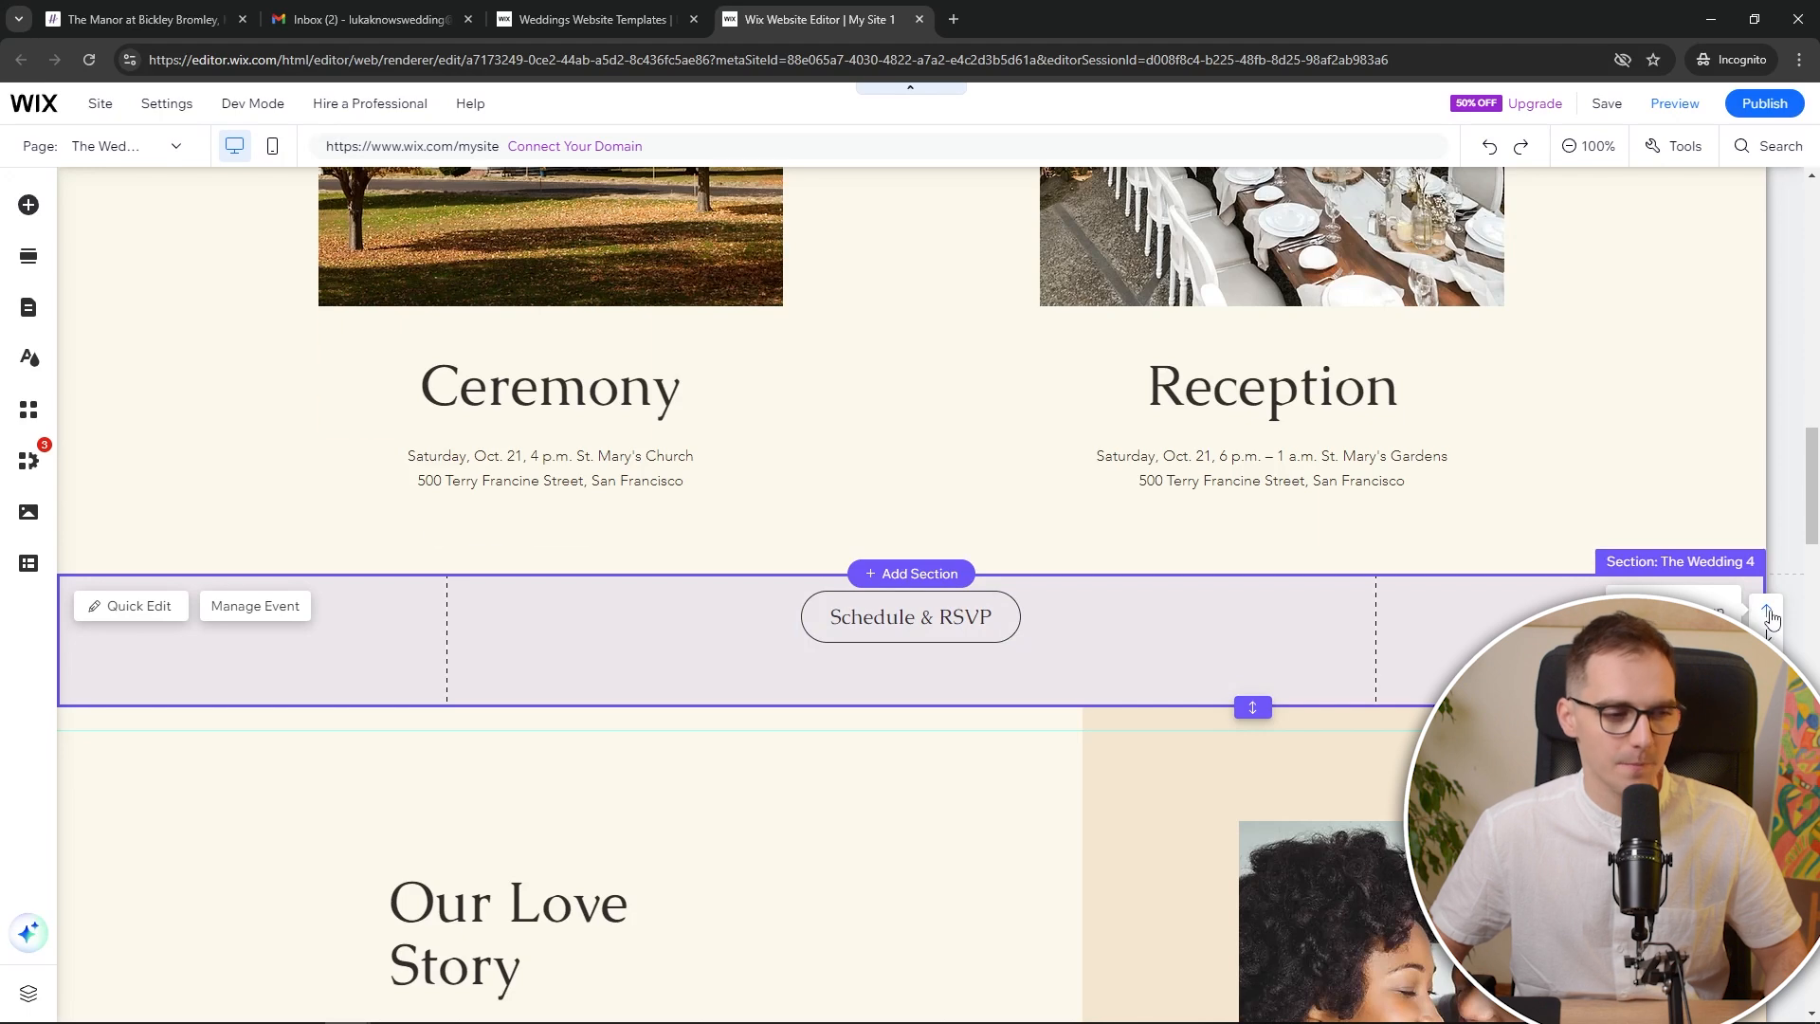
{"action": "left_click", "coordinate": [1769, 616]}
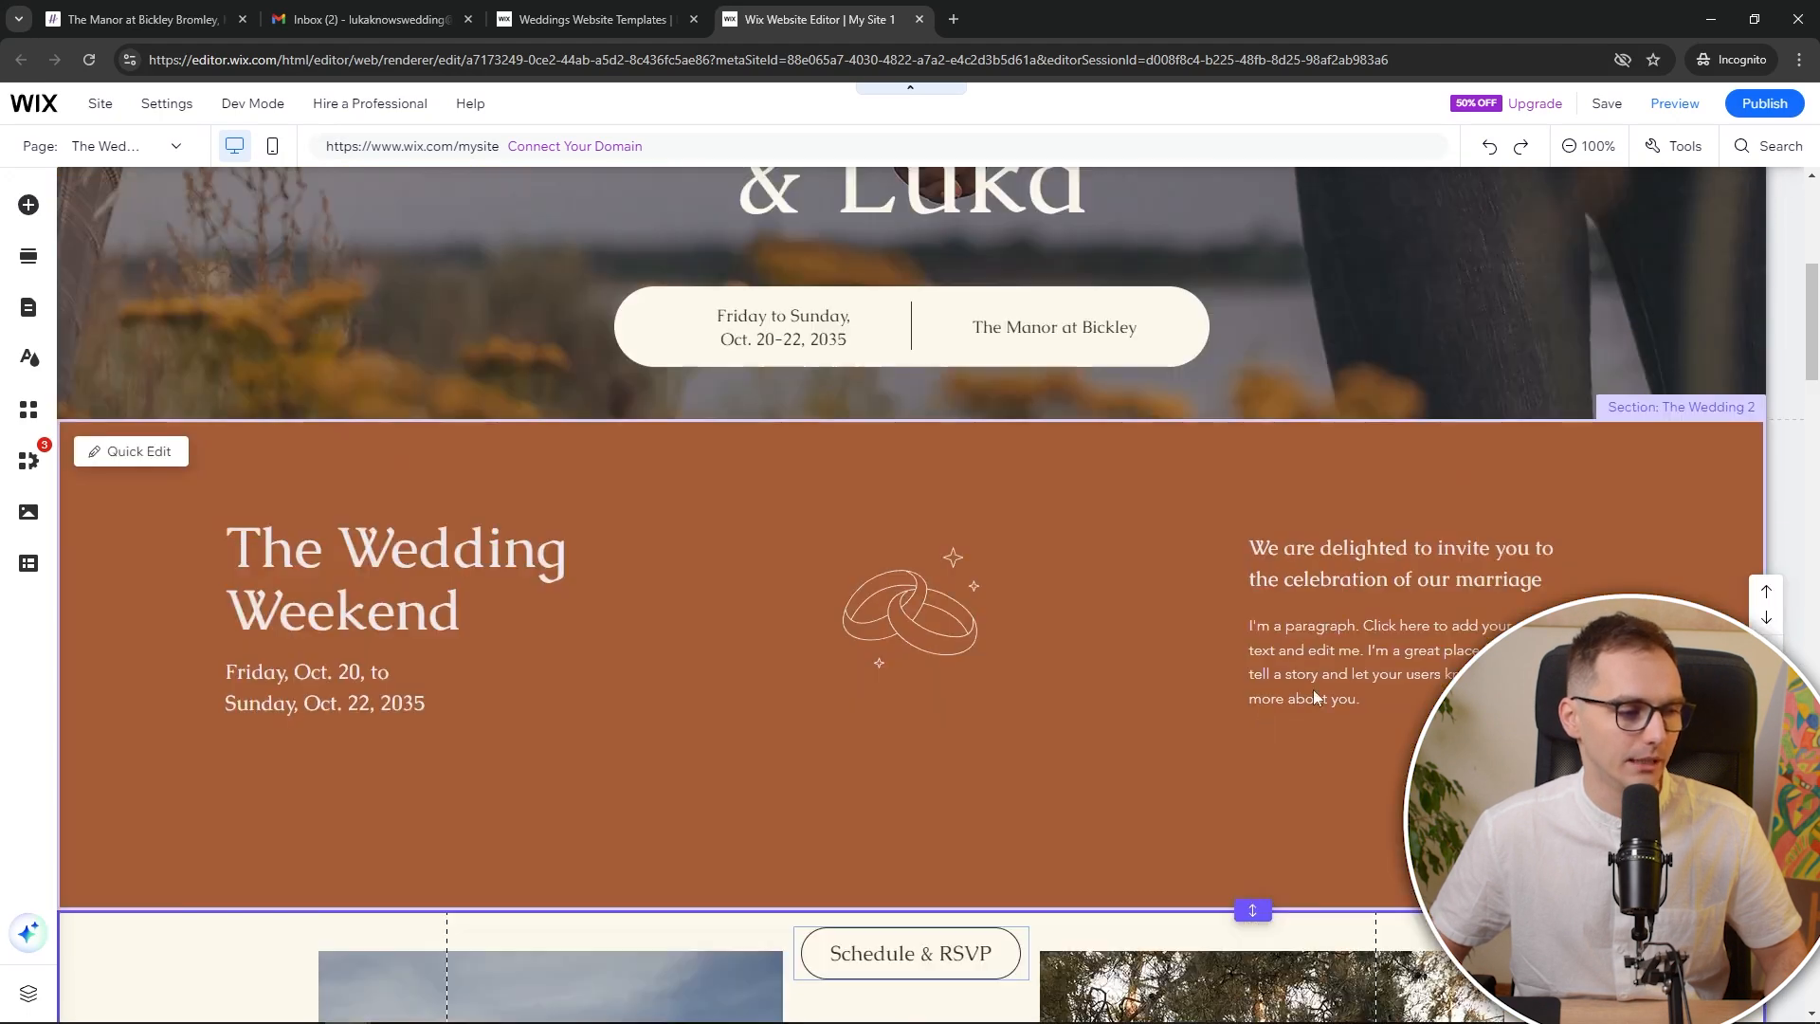
{"action": "scroll", "coordinate": [1313, 699], "scroll_direction": "down", "scroll_amount": 1}
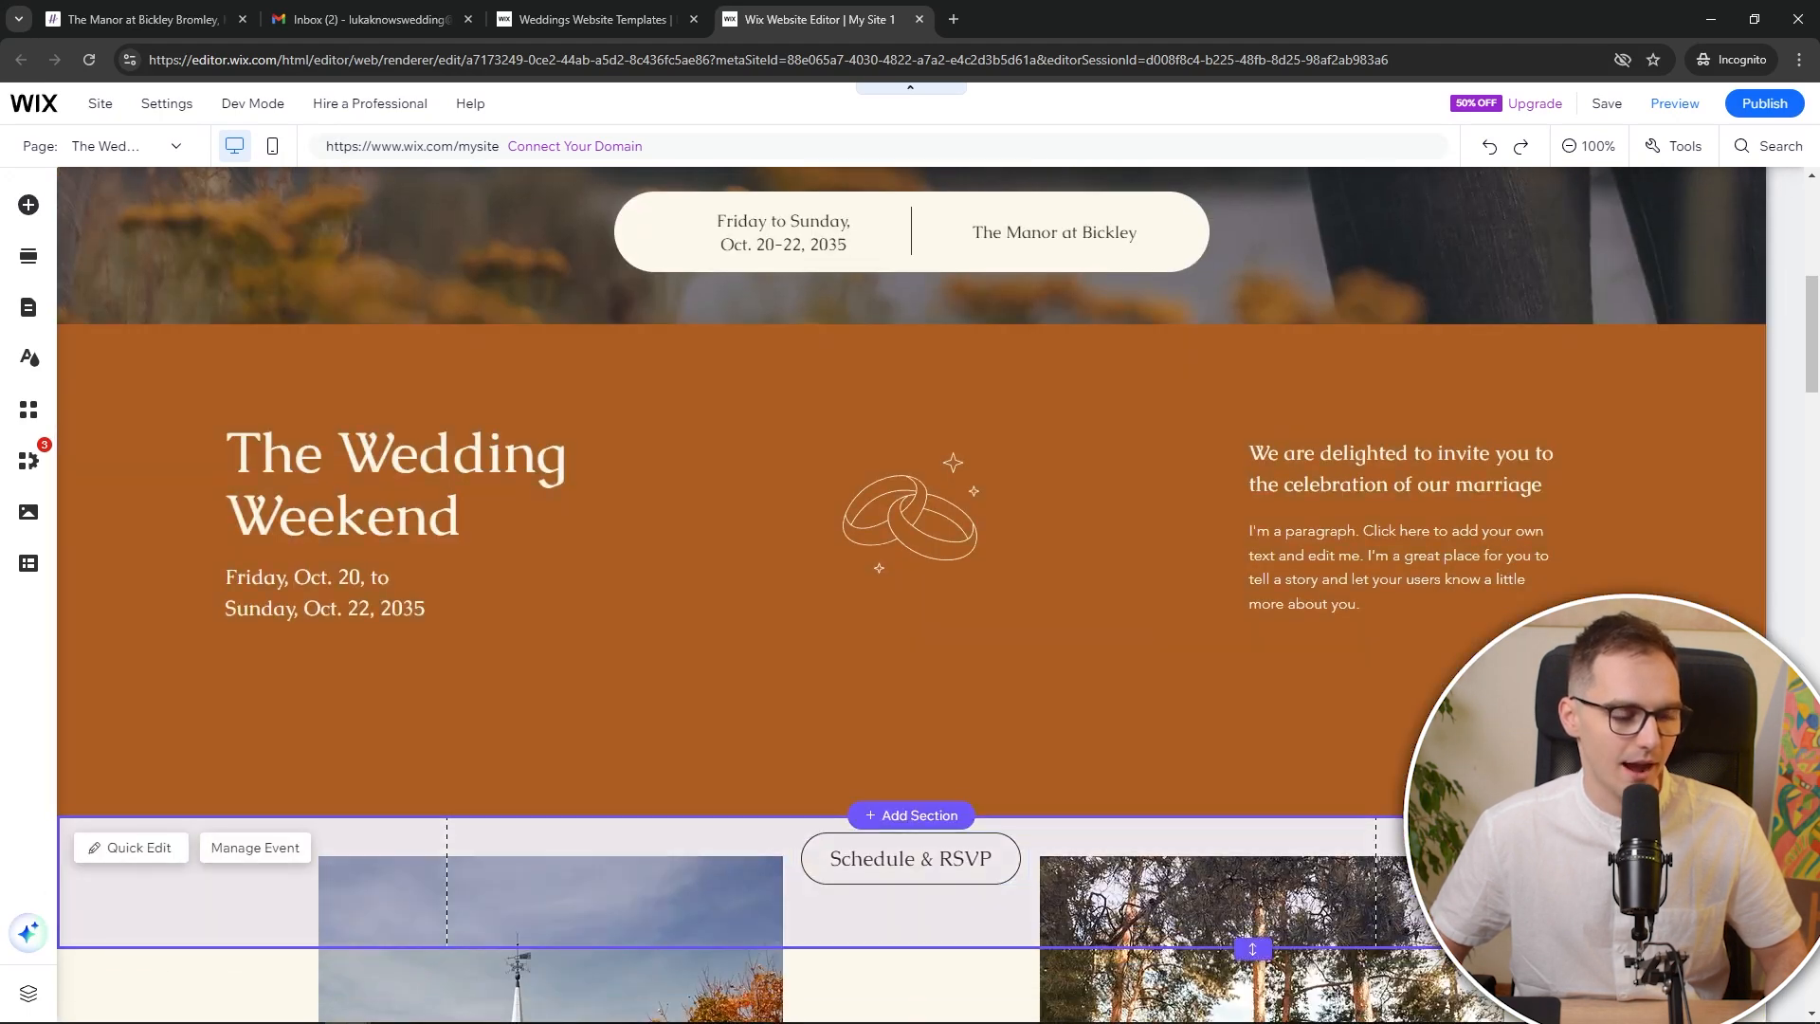
{"action": "left_click", "coordinate": [1766, 823]}
Centre the Schedule & RSVP button within its strip
{"action": "scroll", "coordinate": [1492, 603], "scroll_direction": "up", "scroll_amount": 6}
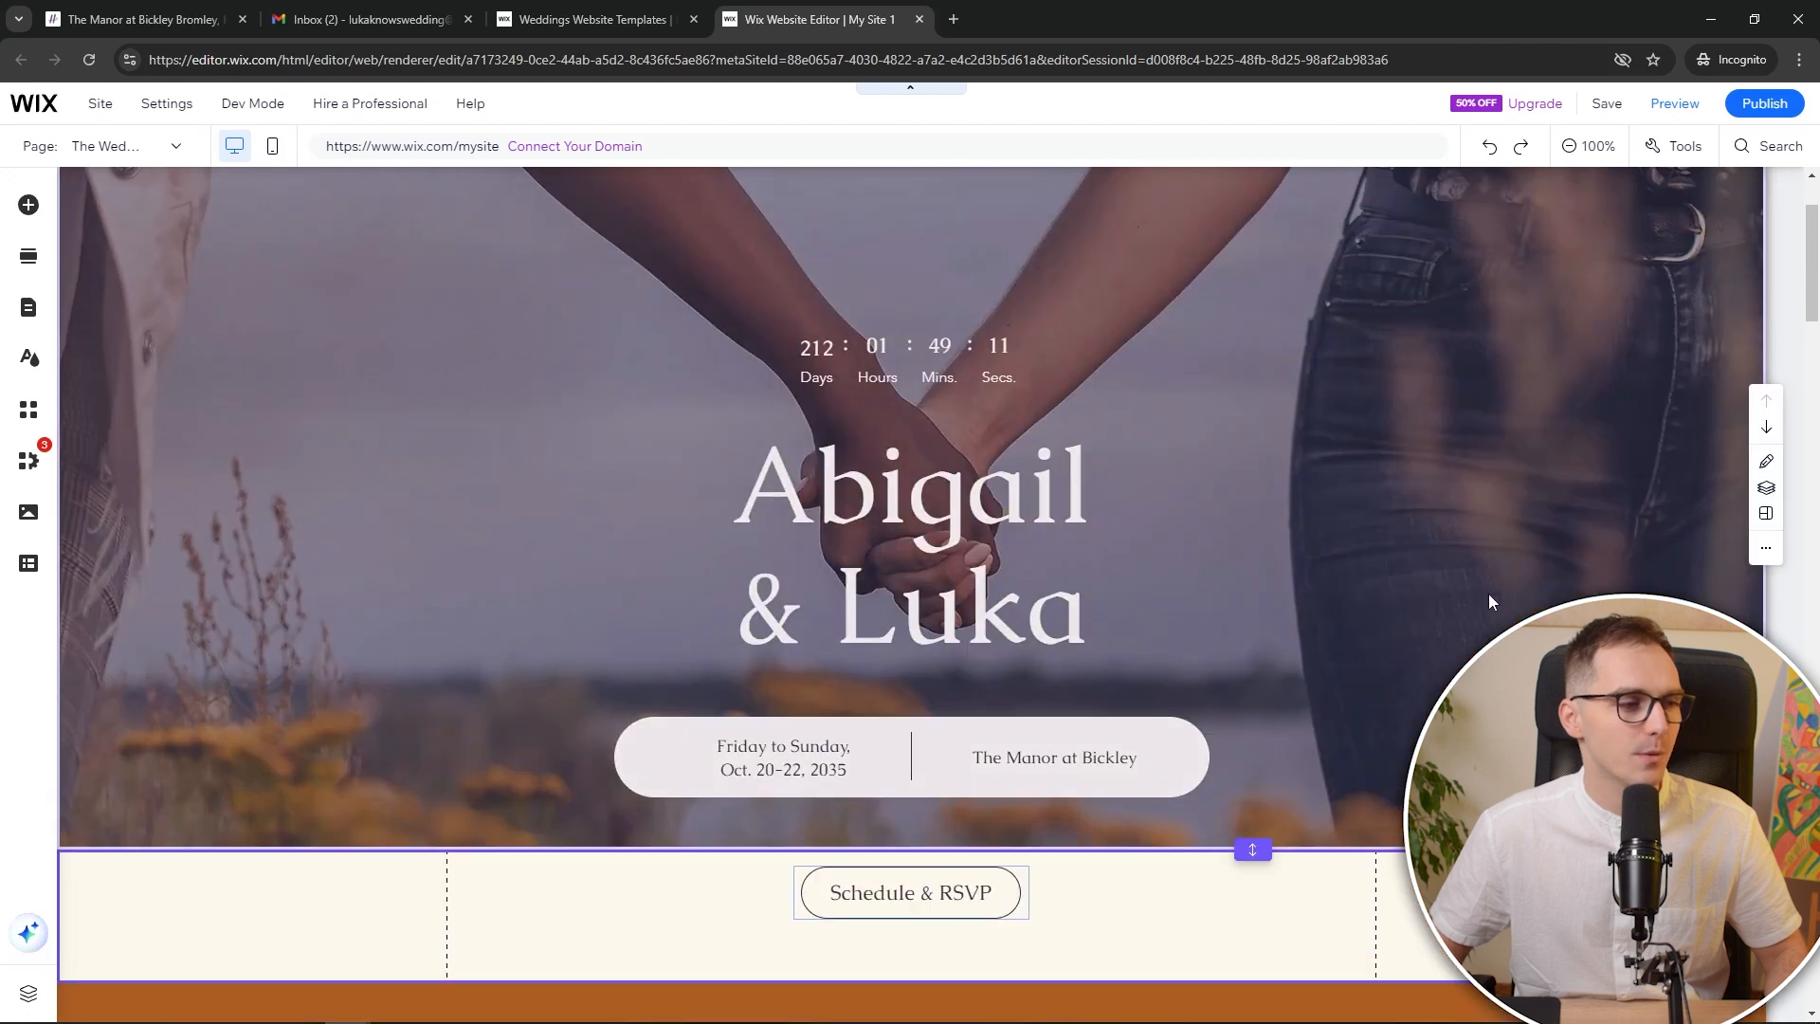
{"action": "left_click", "coordinate": [1007, 885]}
{"action": "left_click_drag", "start_coordinate": [1009, 886], "coordinate": [1332, 592]}
{"action": "left_click_drag", "start_coordinate": [990, 724], "coordinate": [1007, 704]}
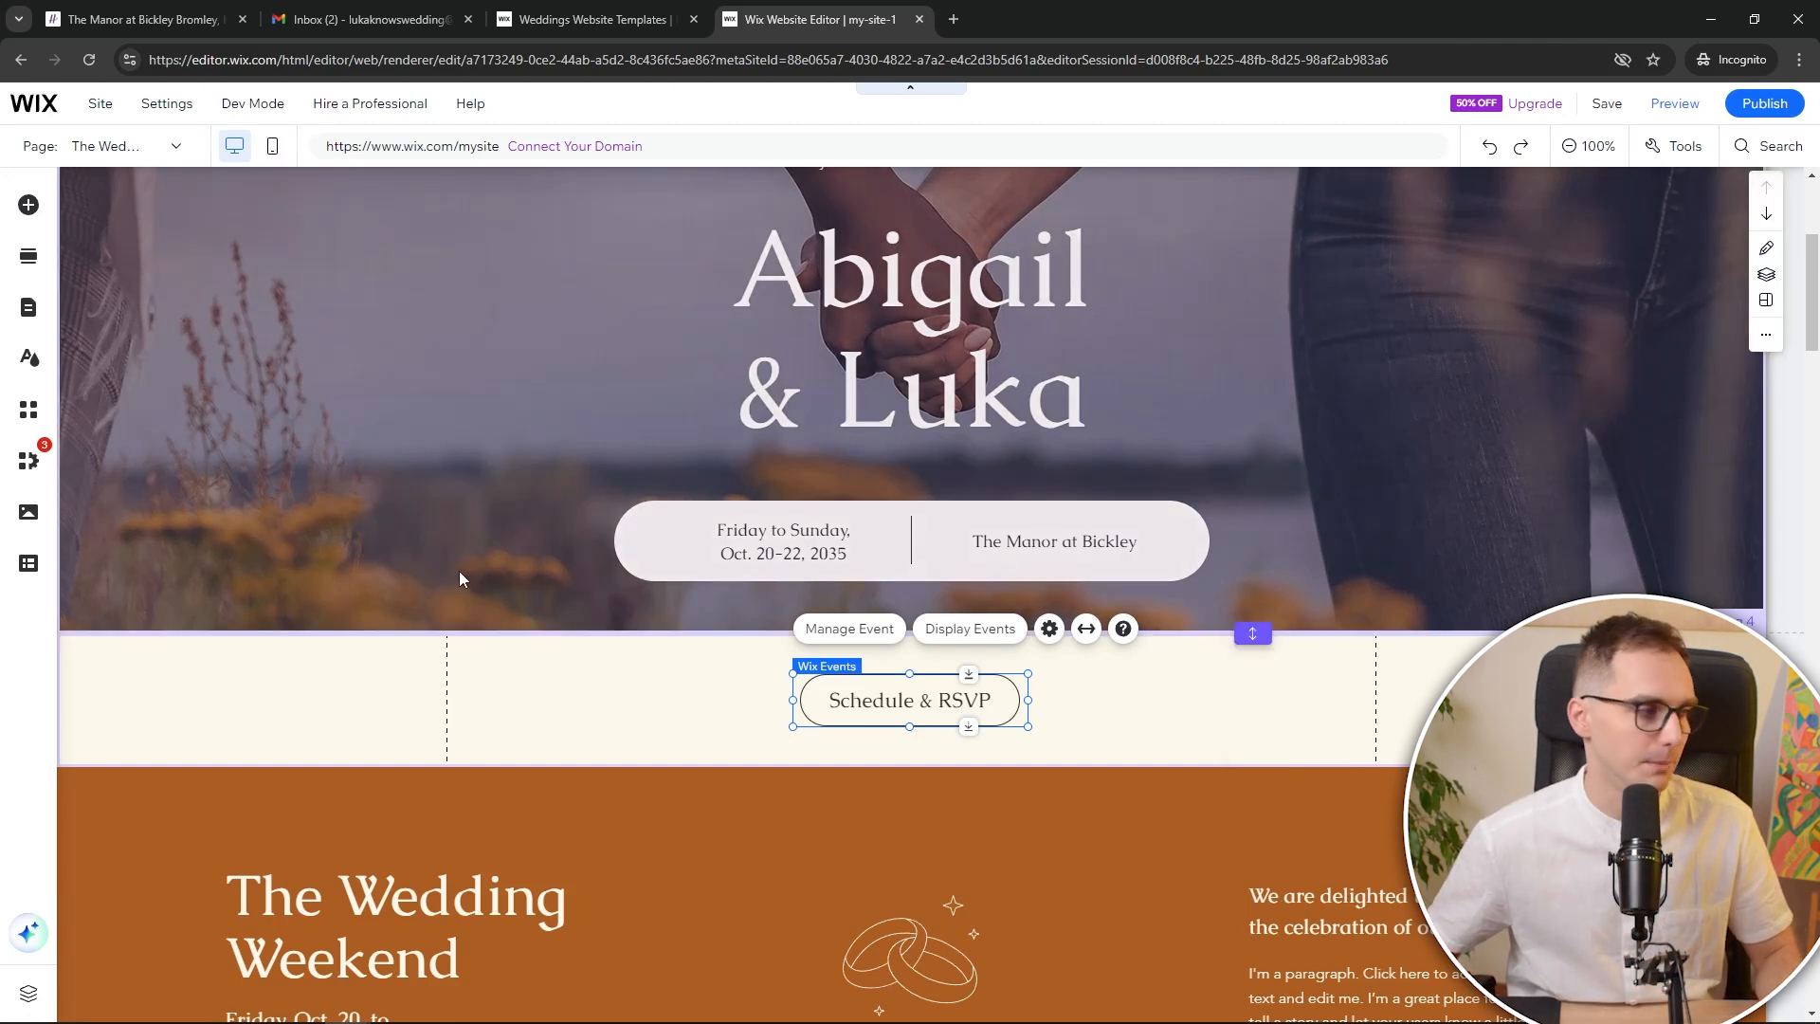
Review The Wedding Weekend section and select the Reception table photo
{"action": "scroll", "coordinate": [830, 536], "scroll_direction": "down", "scroll_amount": 6}
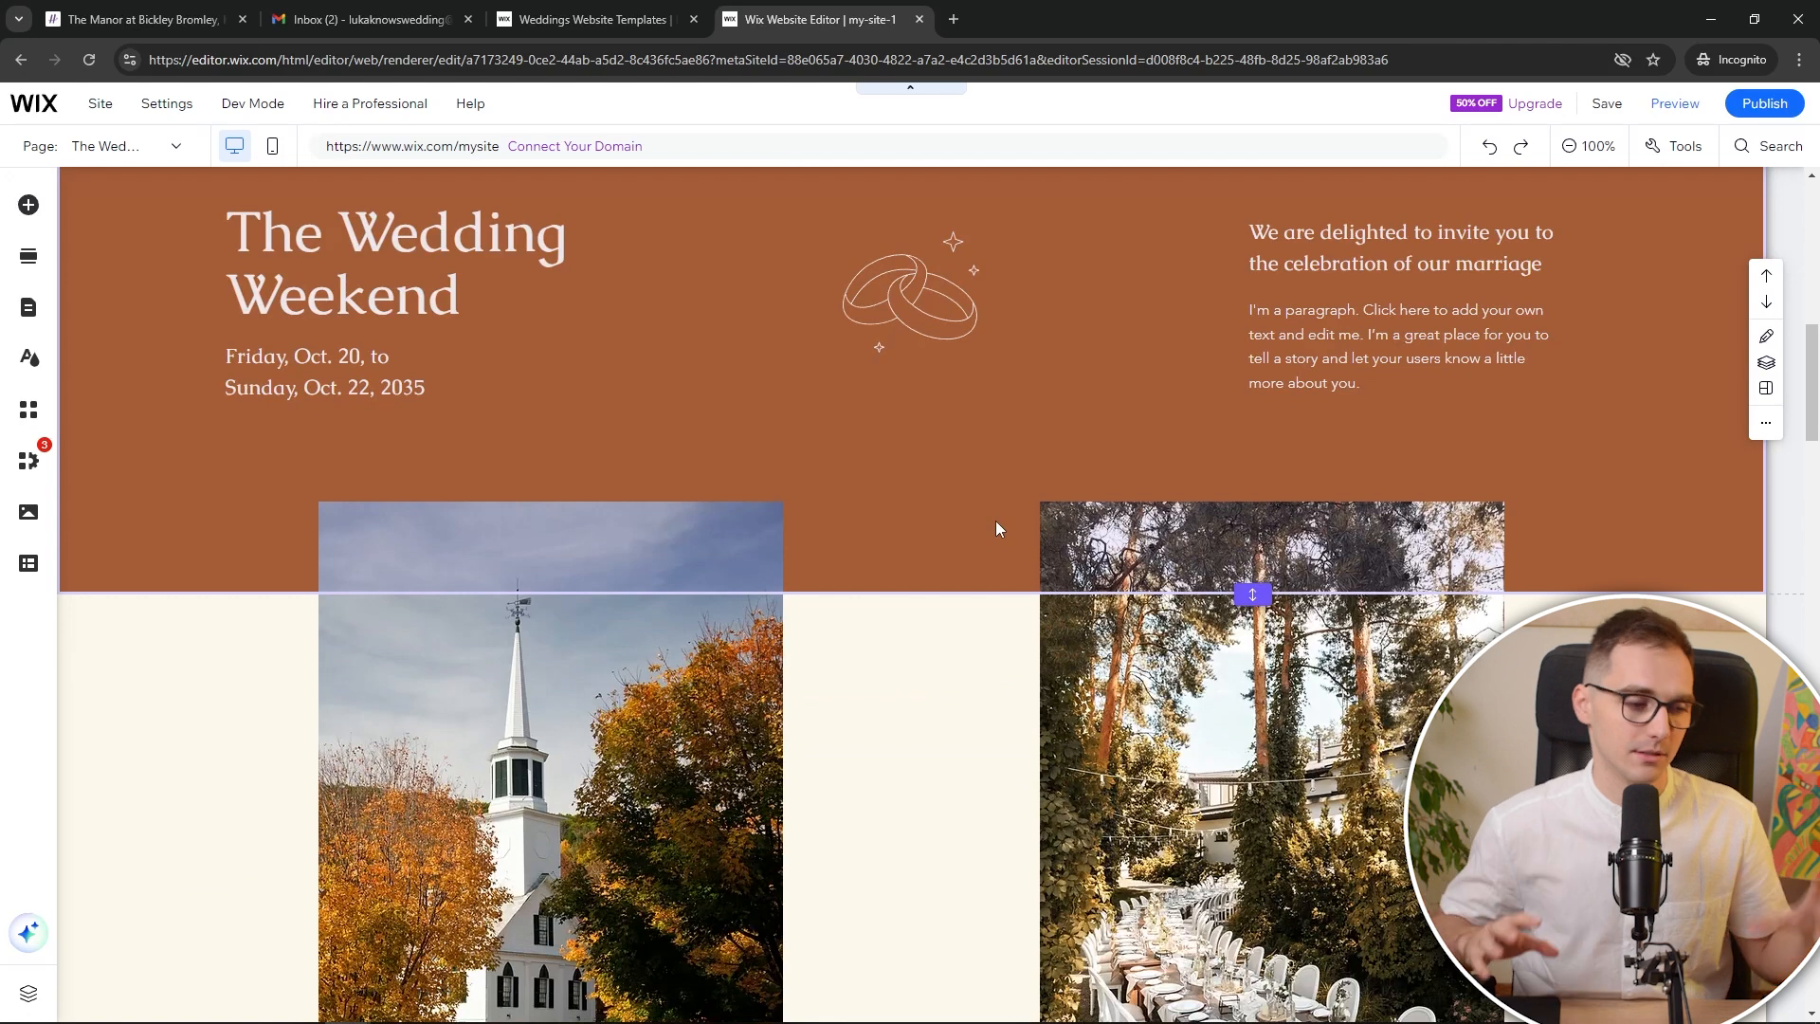
{"action": "scroll", "coordinate": [978, 520], "scroll_direction": "down", "scroll_amount": 7}
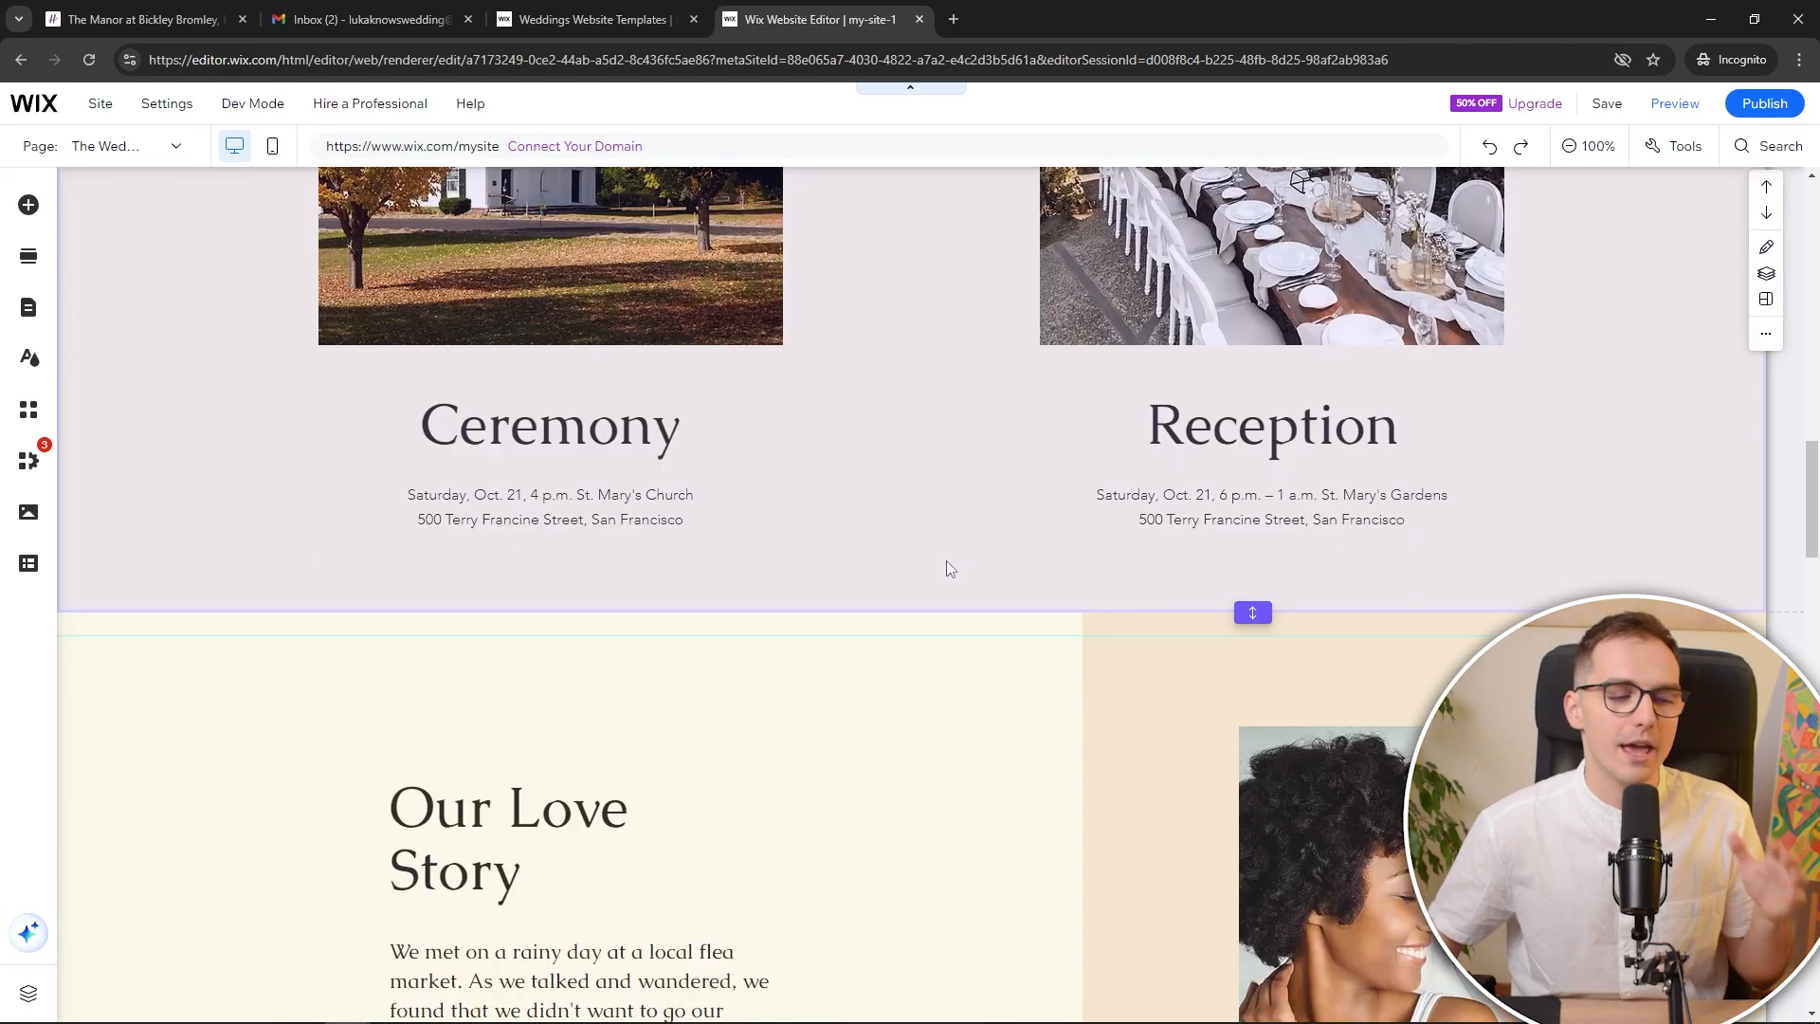
{"action": "scroll", "coordinate": [1256, 313], "scroll_direction": "up", "scroll_amount": 5}
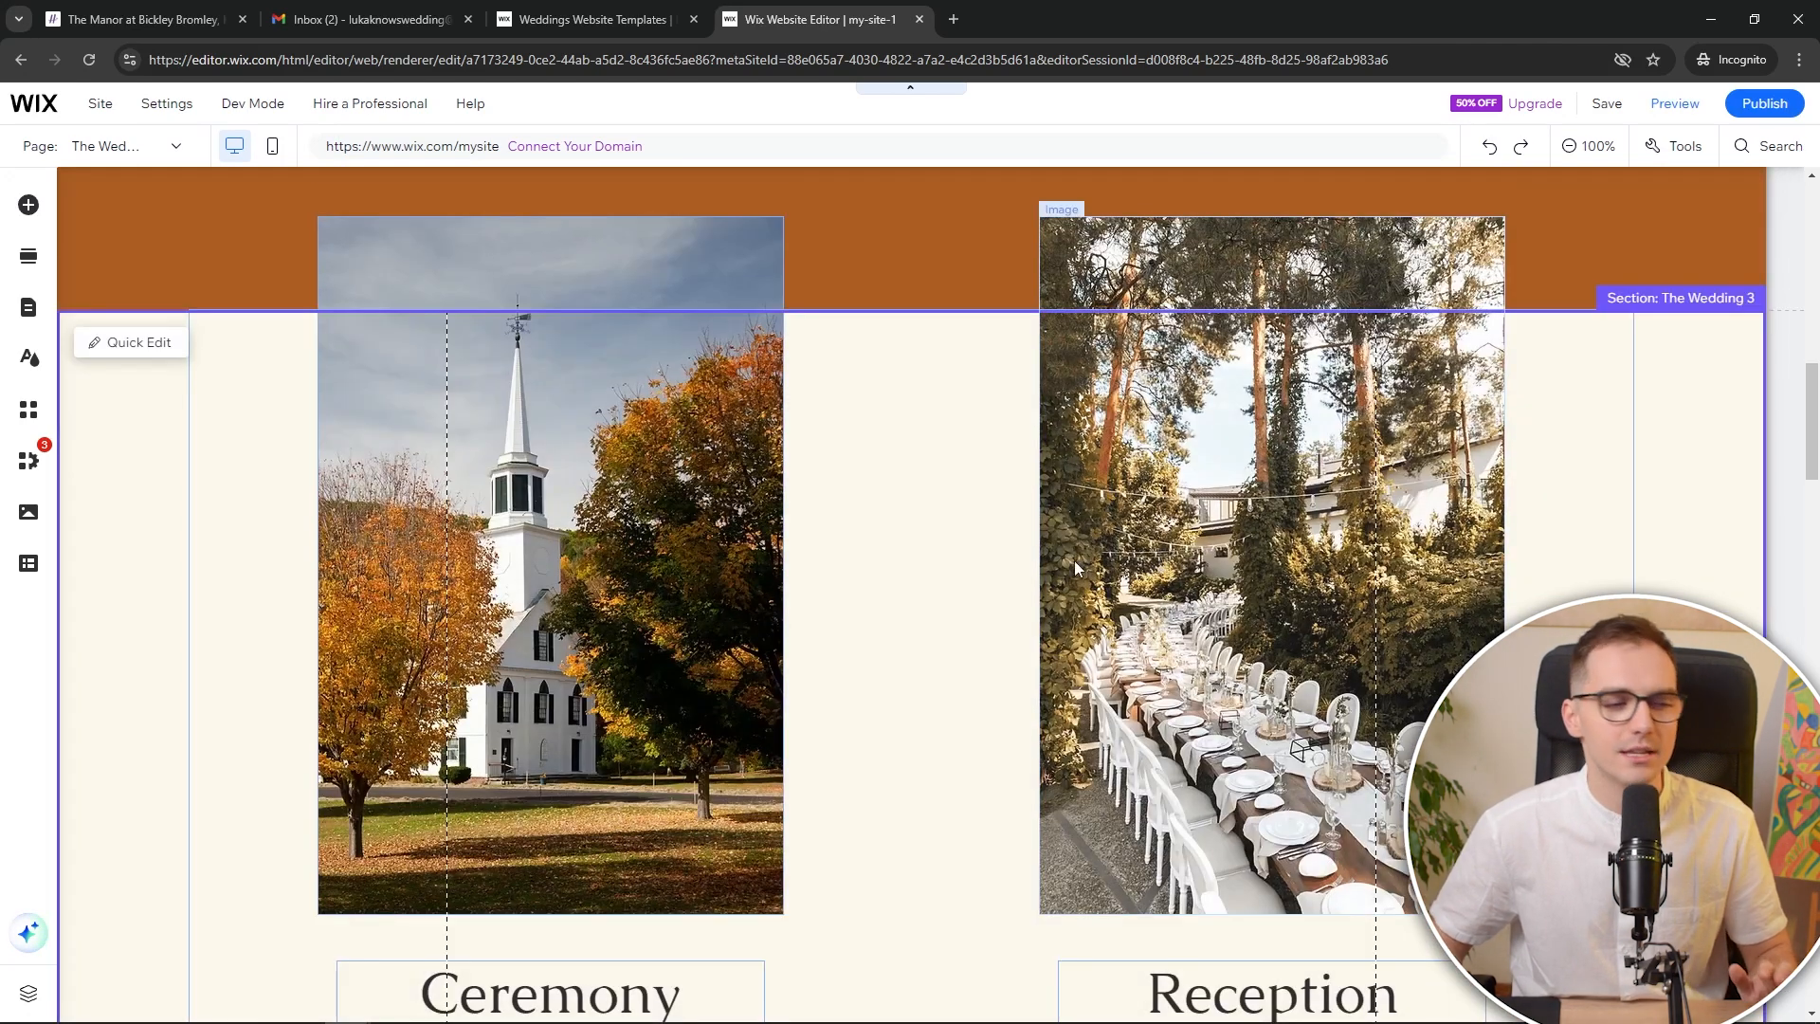
{"action": "left_click", "coordinate": [1152, 486]}
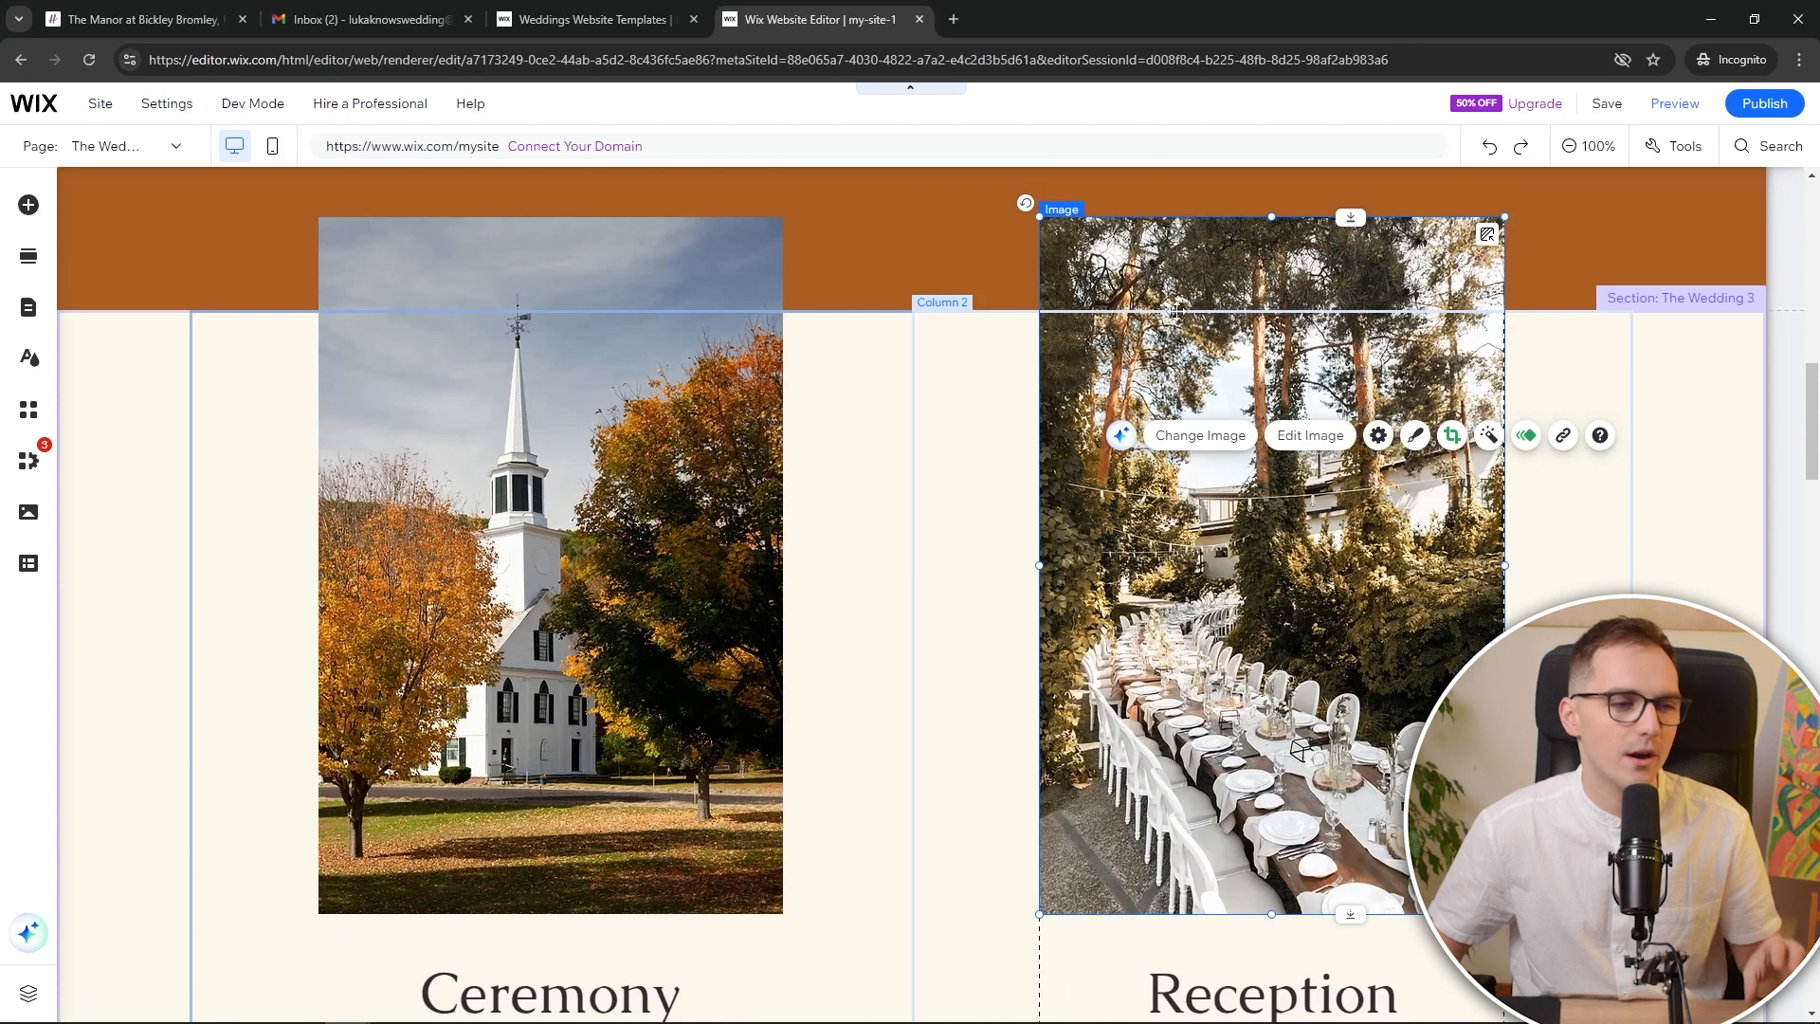
{"action": "scroll", "coordinate": [669, 338], "scroll_direction": "up", "scroll_amount": 3}
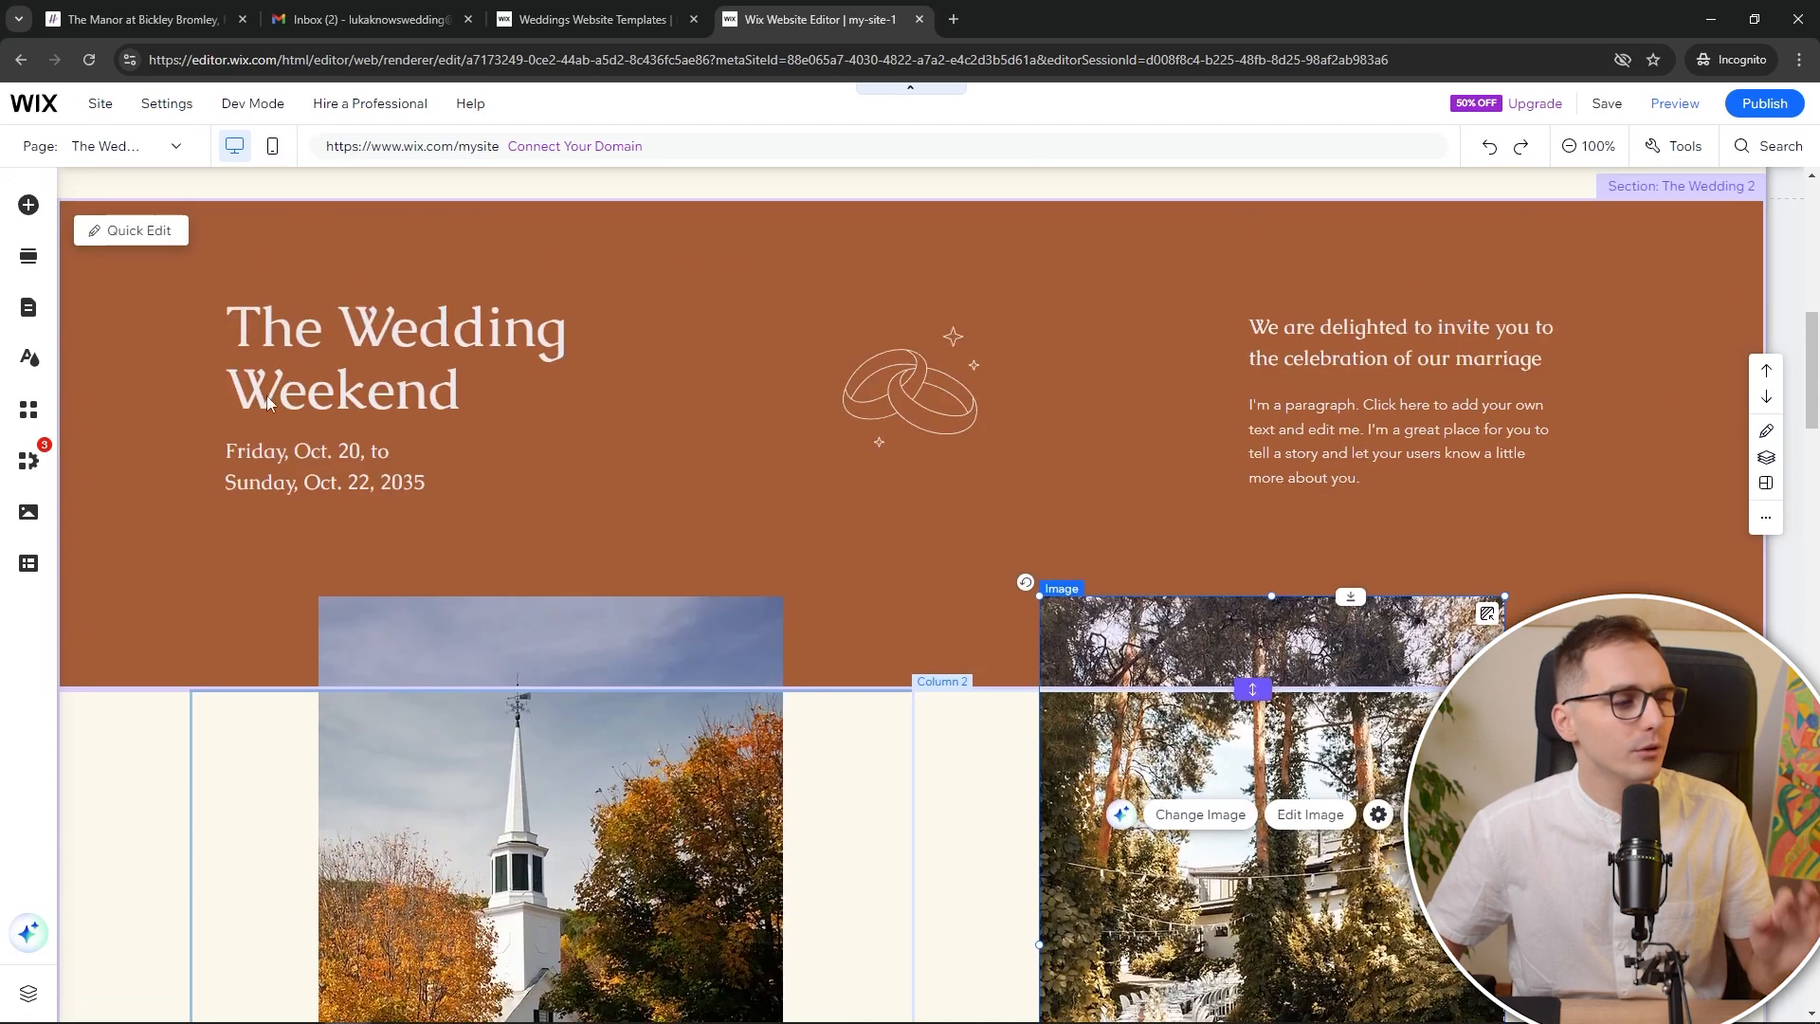
In Site Design, preview the Retro vibrant, Contemporary and another featured theme
{"action": "left_click", "coordinate": [29, 358]}
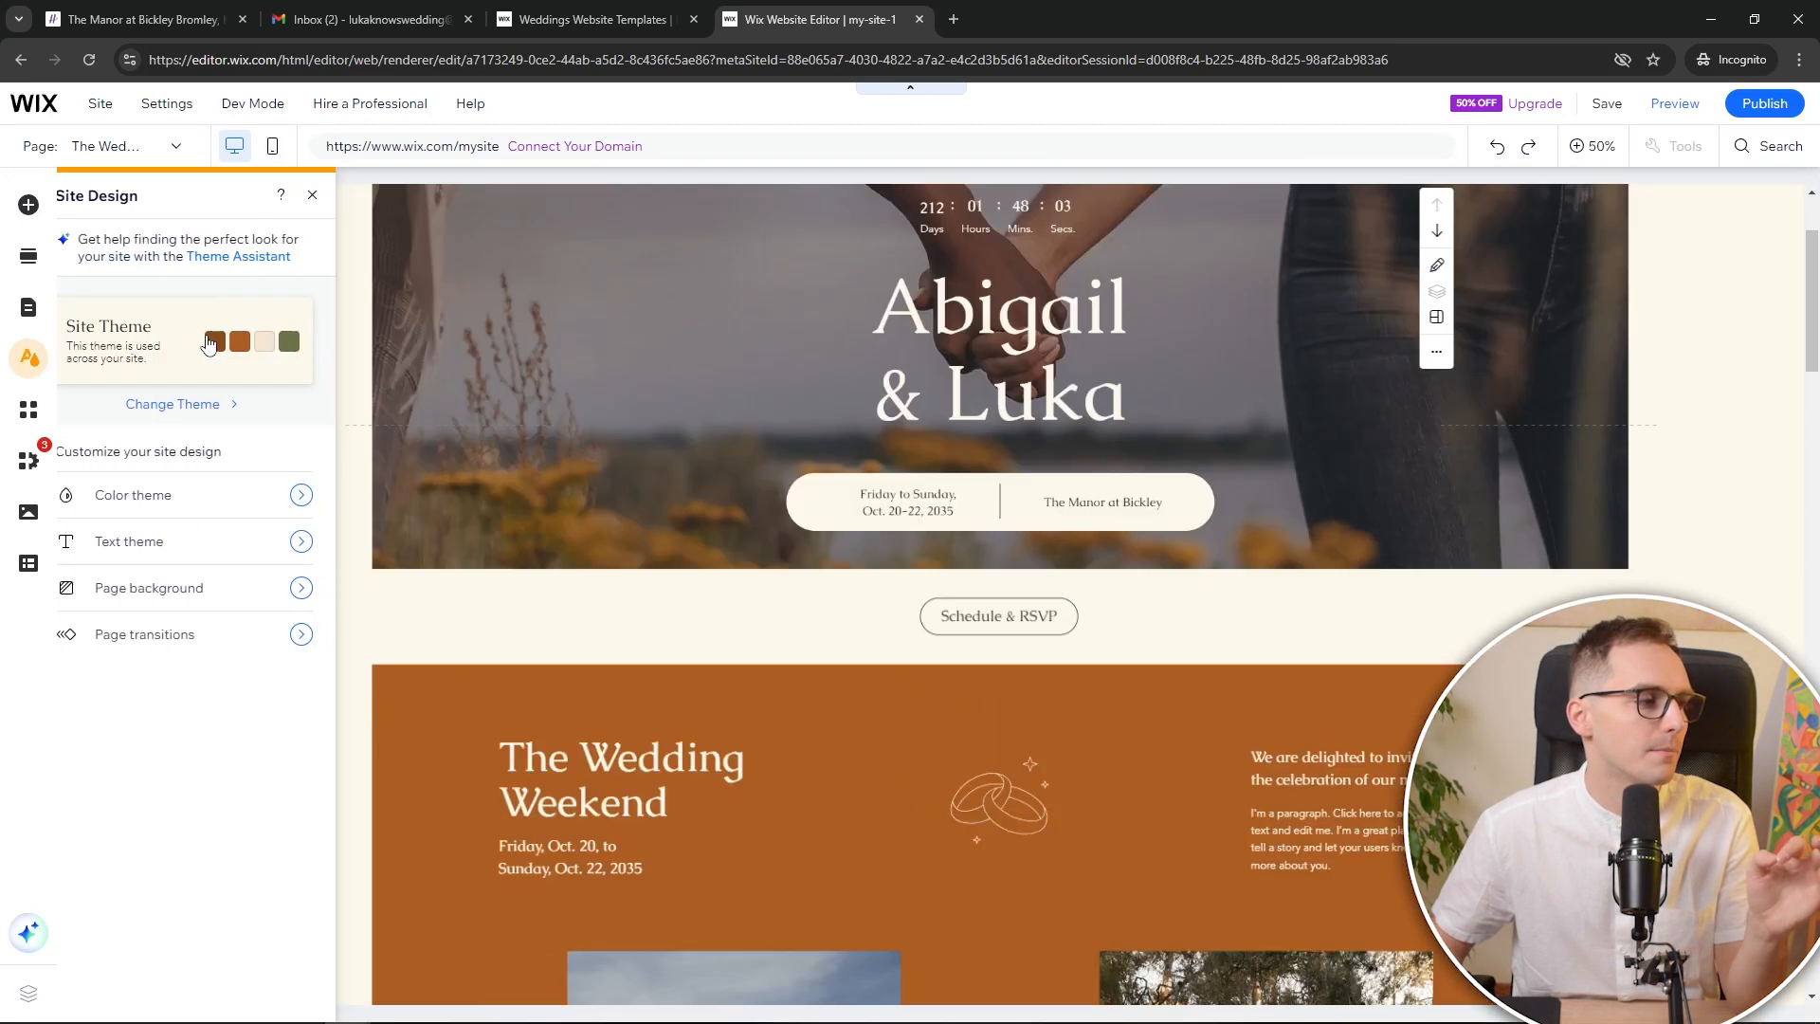
{"action": "left_click", "coordinate": [226, 348]}
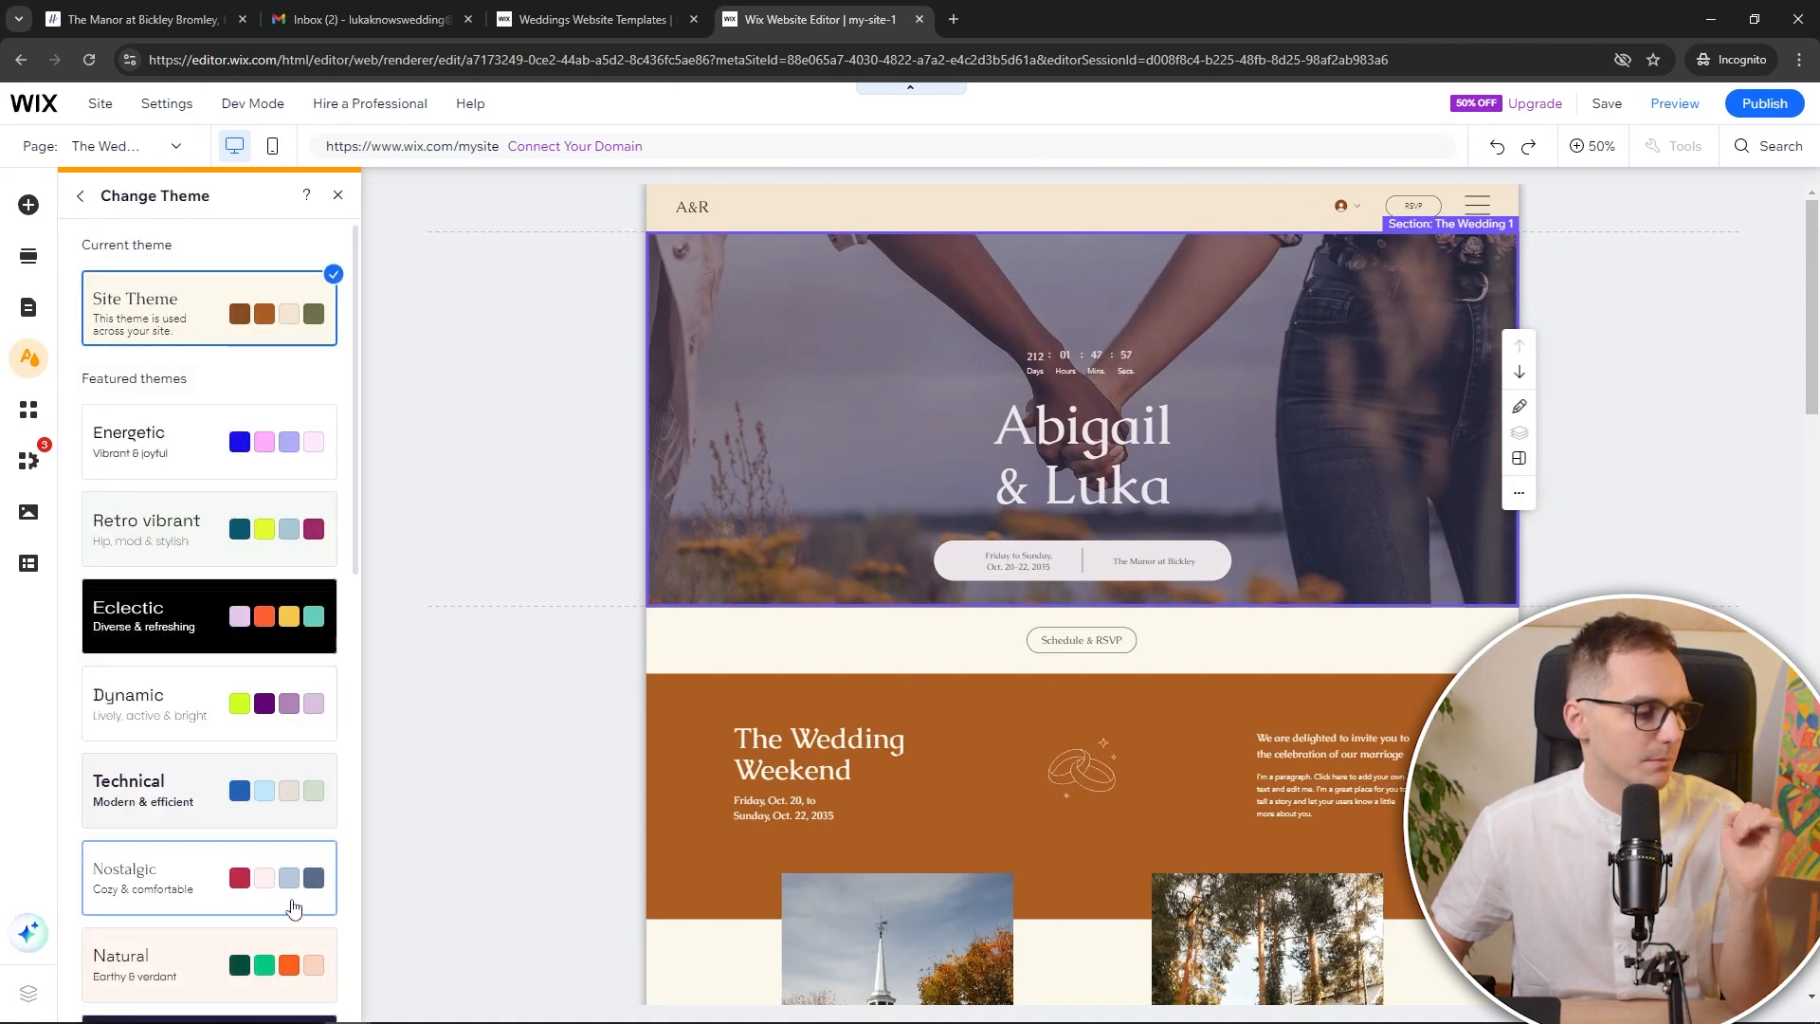
{"action": "left_click", "coordinate": [290, 553]}
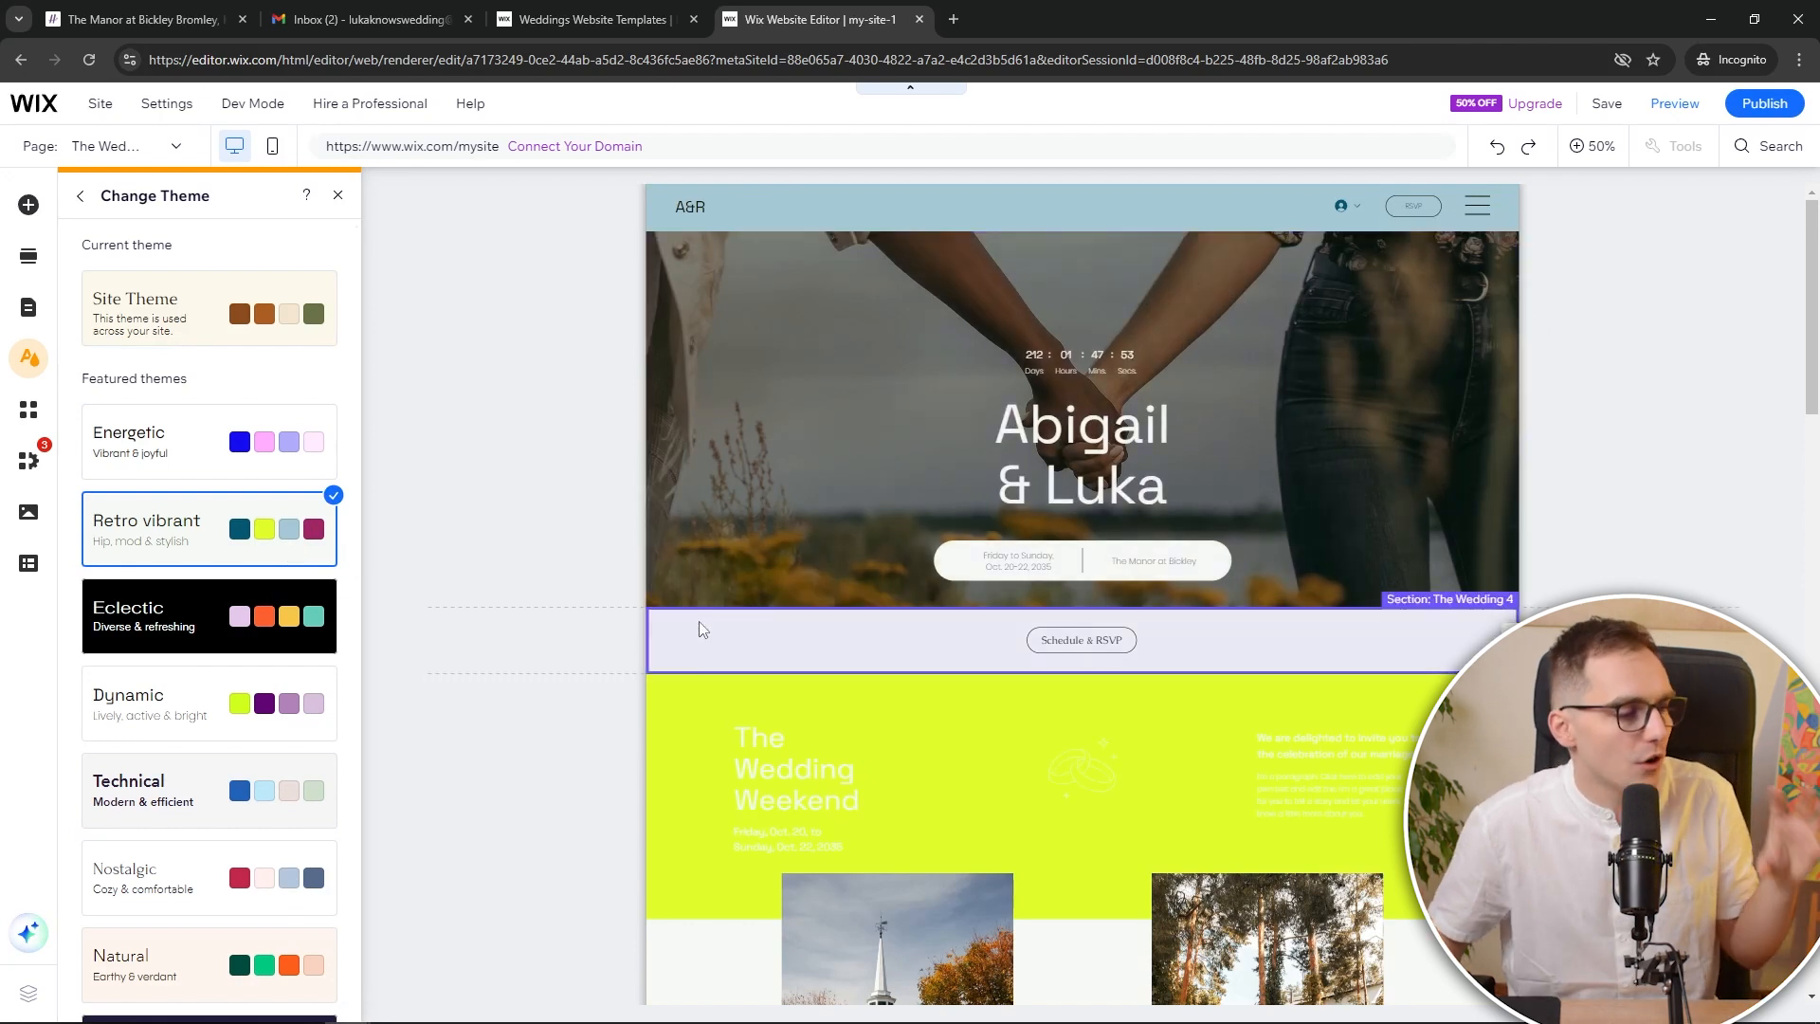
{"action": "scroll", "coordinate": [331, 804], "scroll_direction": "down", "scroll_amount": 4}
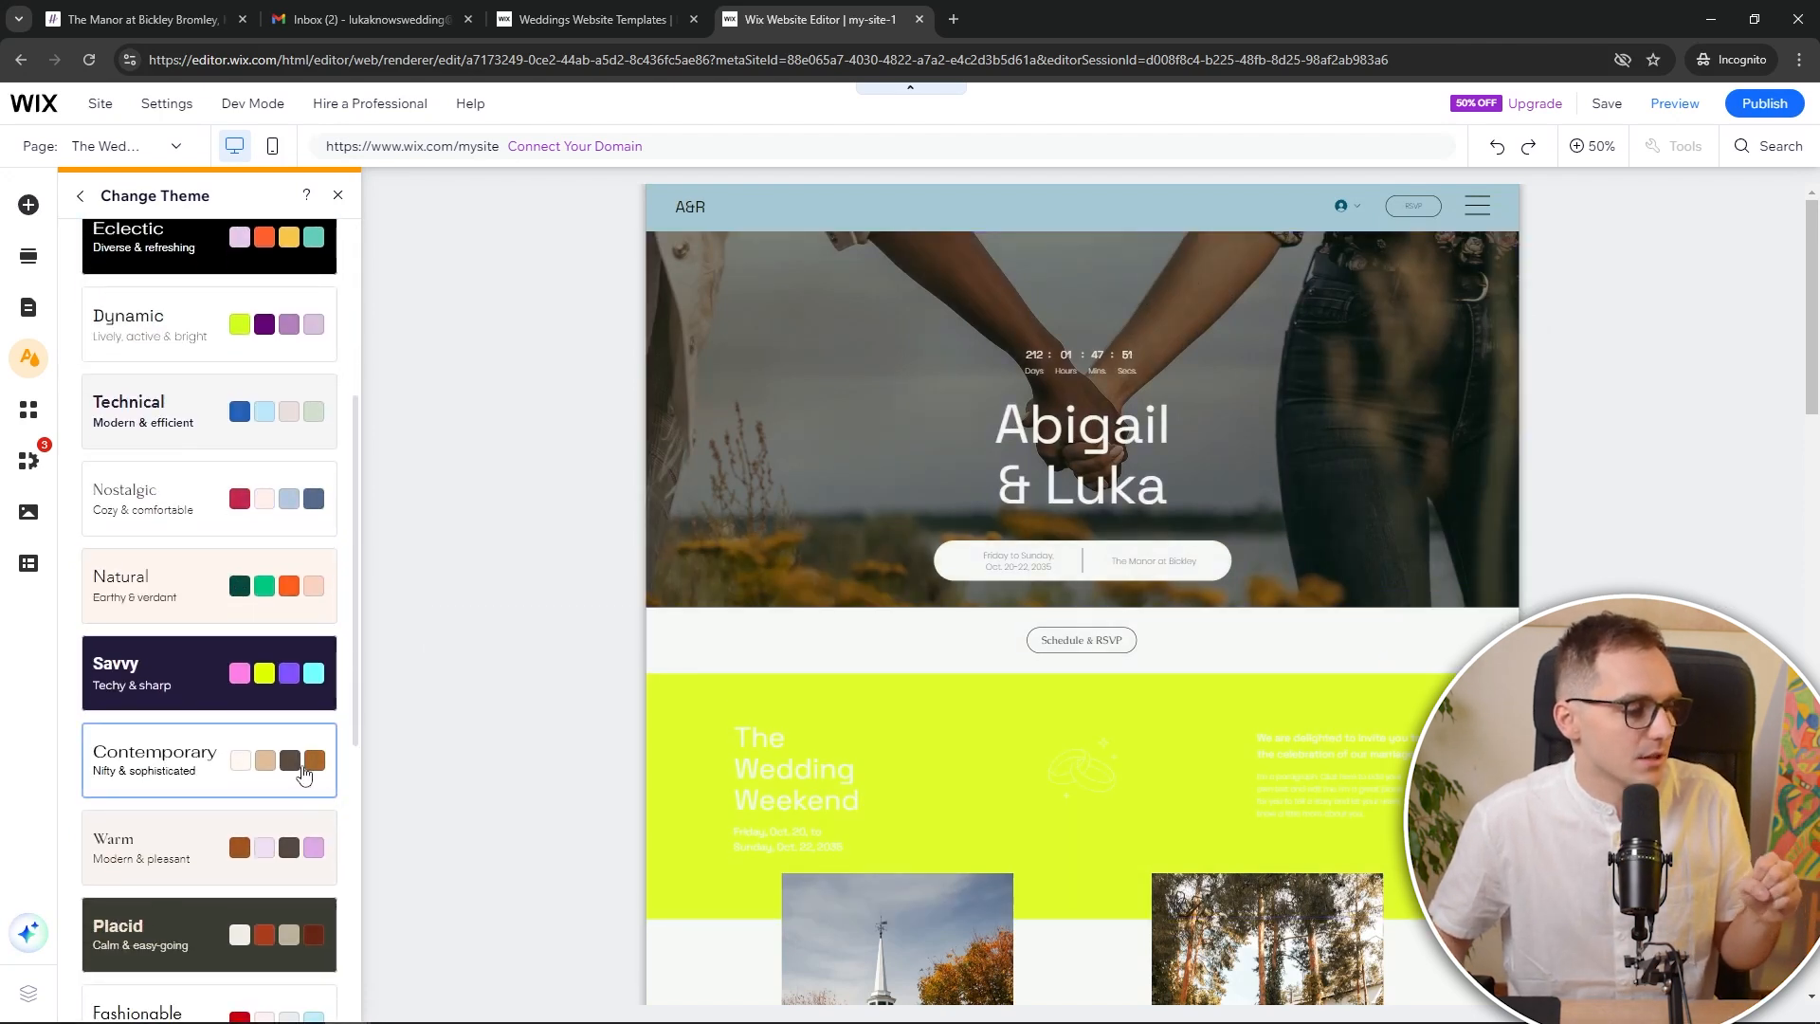
{"action": "left_click", "coordinate": [331, 762]}
{"action": "scroll", "coordinate": [826, 648], "scroll_direction": "down", "scroll_amount": 7}
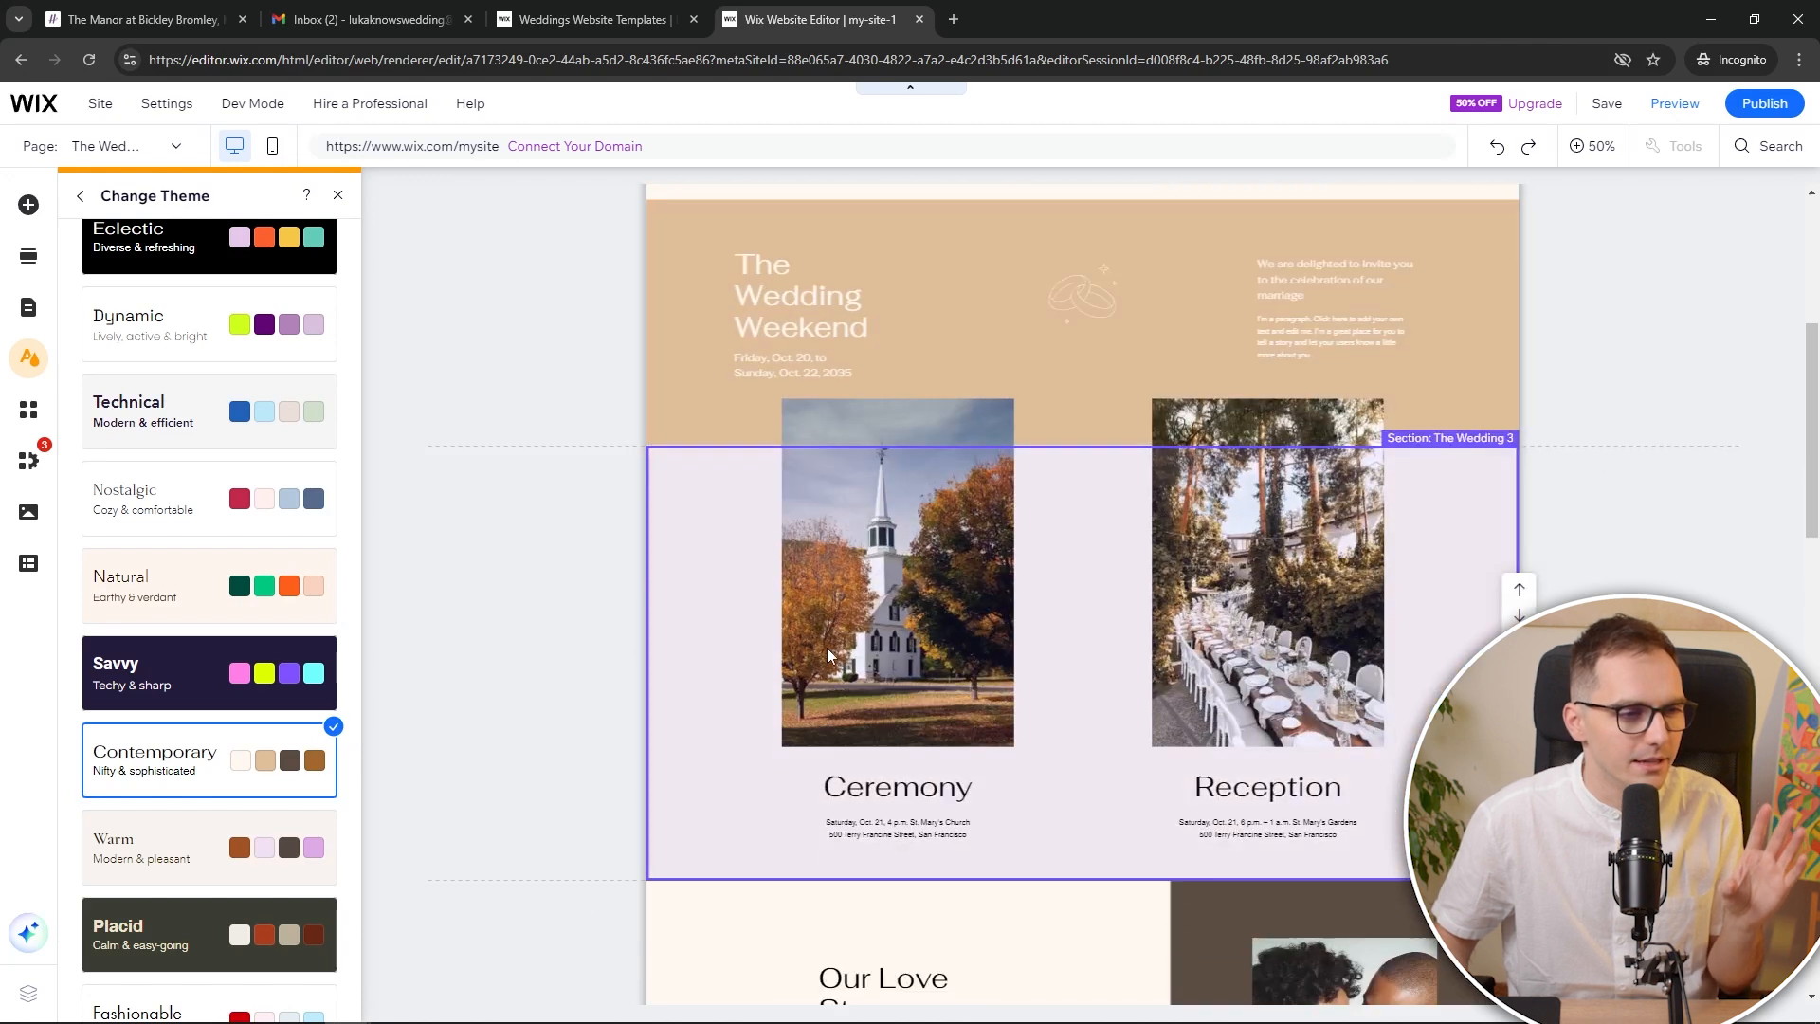
{"action": "scroll", "coordinate": [827, 654], "scroll_direction": "down", "scroll_amount": 7}
{"action": "scroll", "coordinate": [294, 702], "scroll_direction": "down", "scroll_amount": 4}
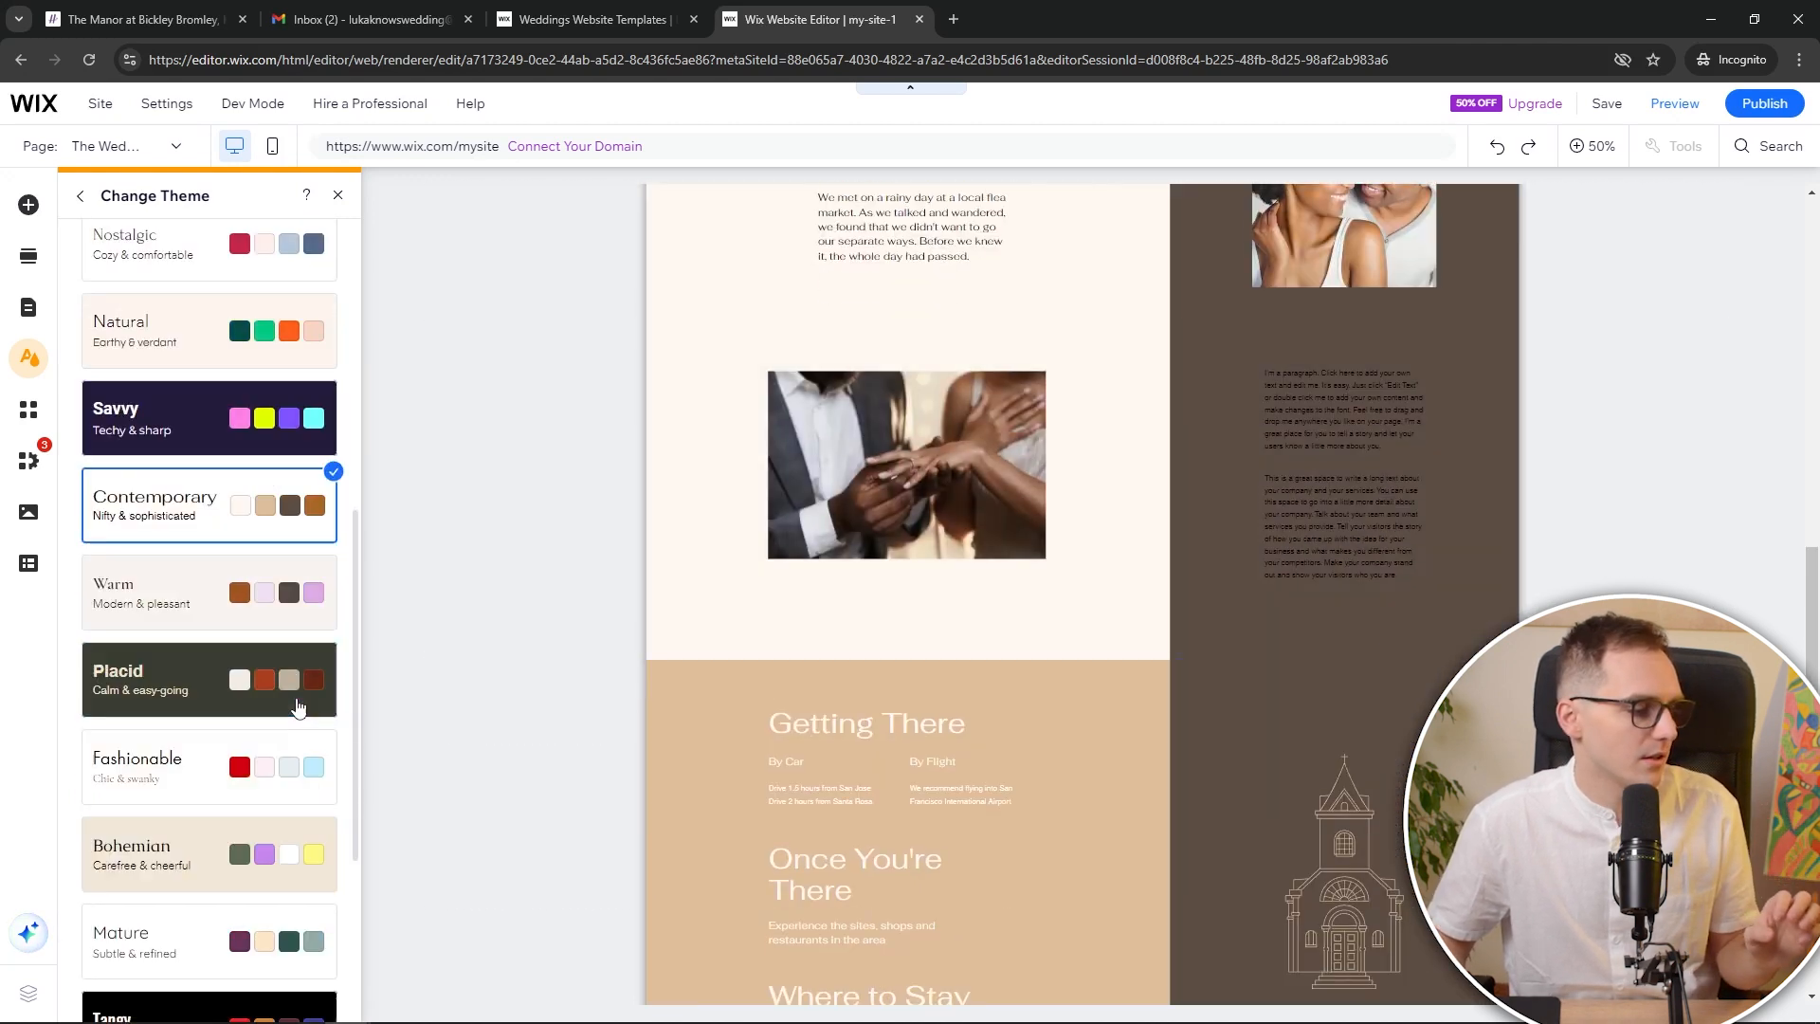
{"action": "scroll", "coordinate": [297, 699], "scroll_direction": "down", "scroll_amount": 2}
{"action": "scroll", "coordinate": [273, 754], "scroll_direction": "up", "scroll_amount": 10}
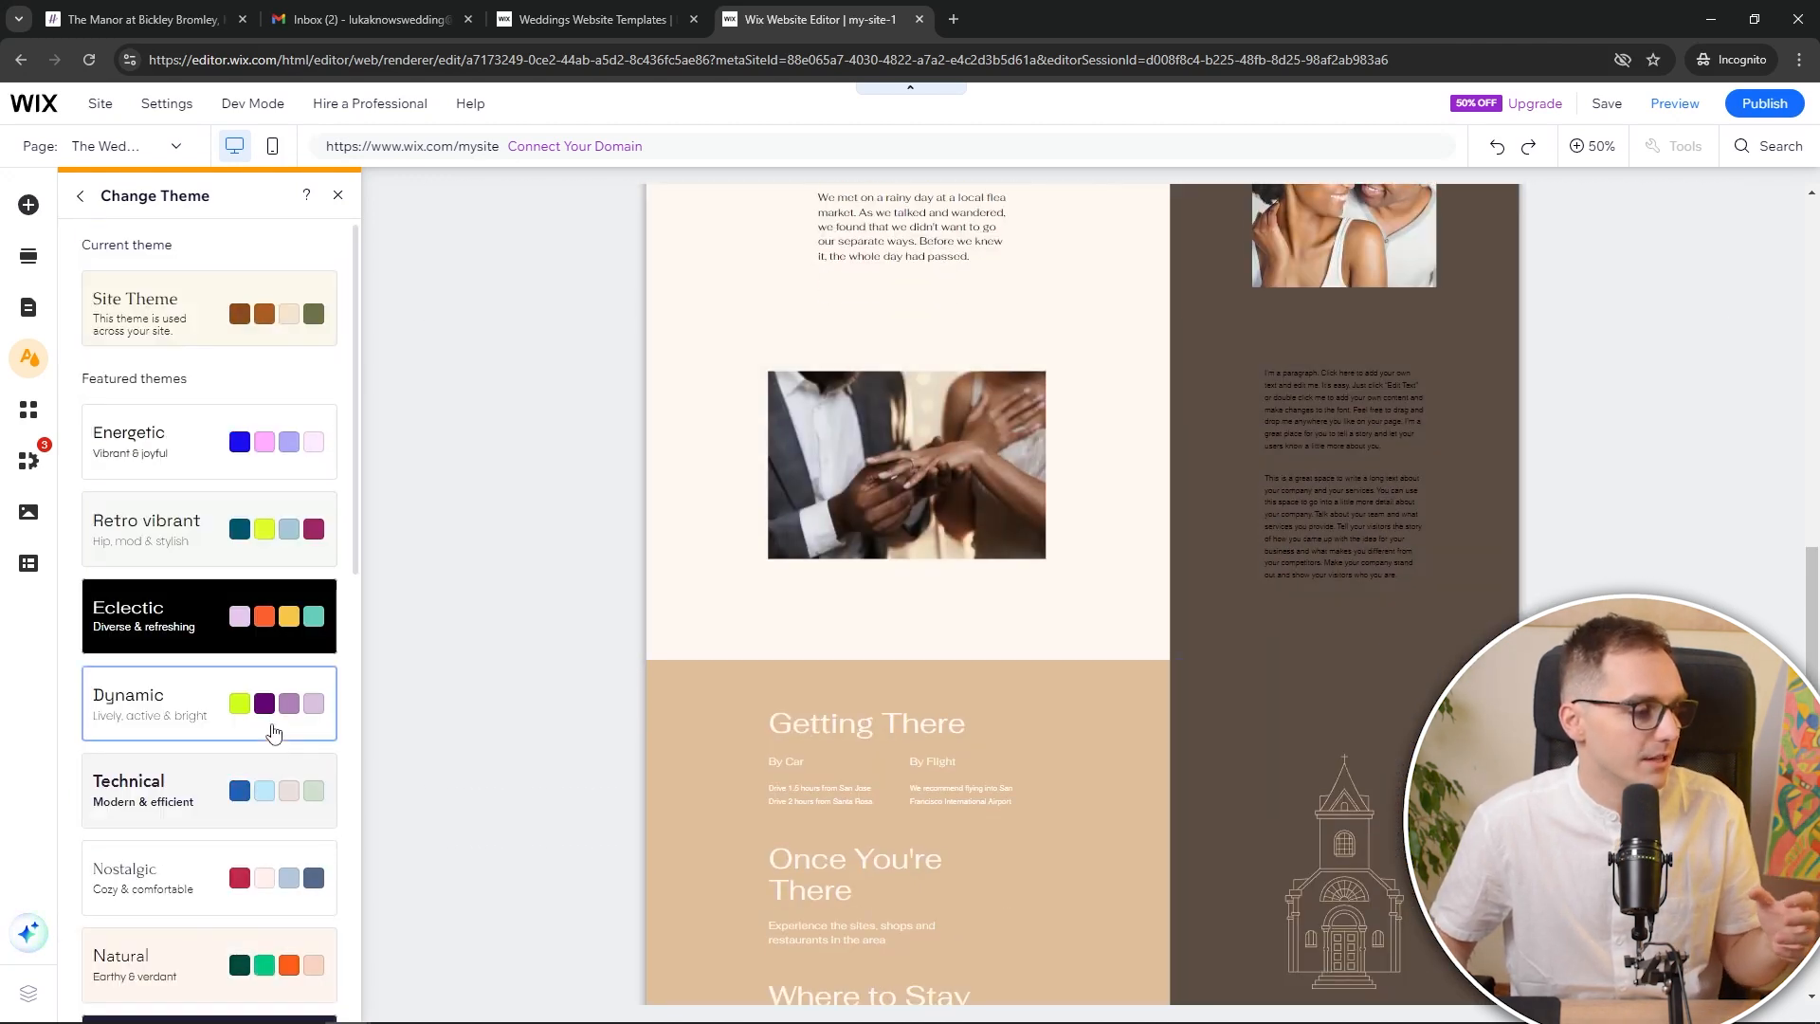
{"action": "left_click", "coordinate": [254, 702]}
Revert to the original brown-and-cream Site Theme and close the design panel
{"action": "scroll", "coordinate": [837, 617], "scroll_direction": "up", "scroll_amount": 9}
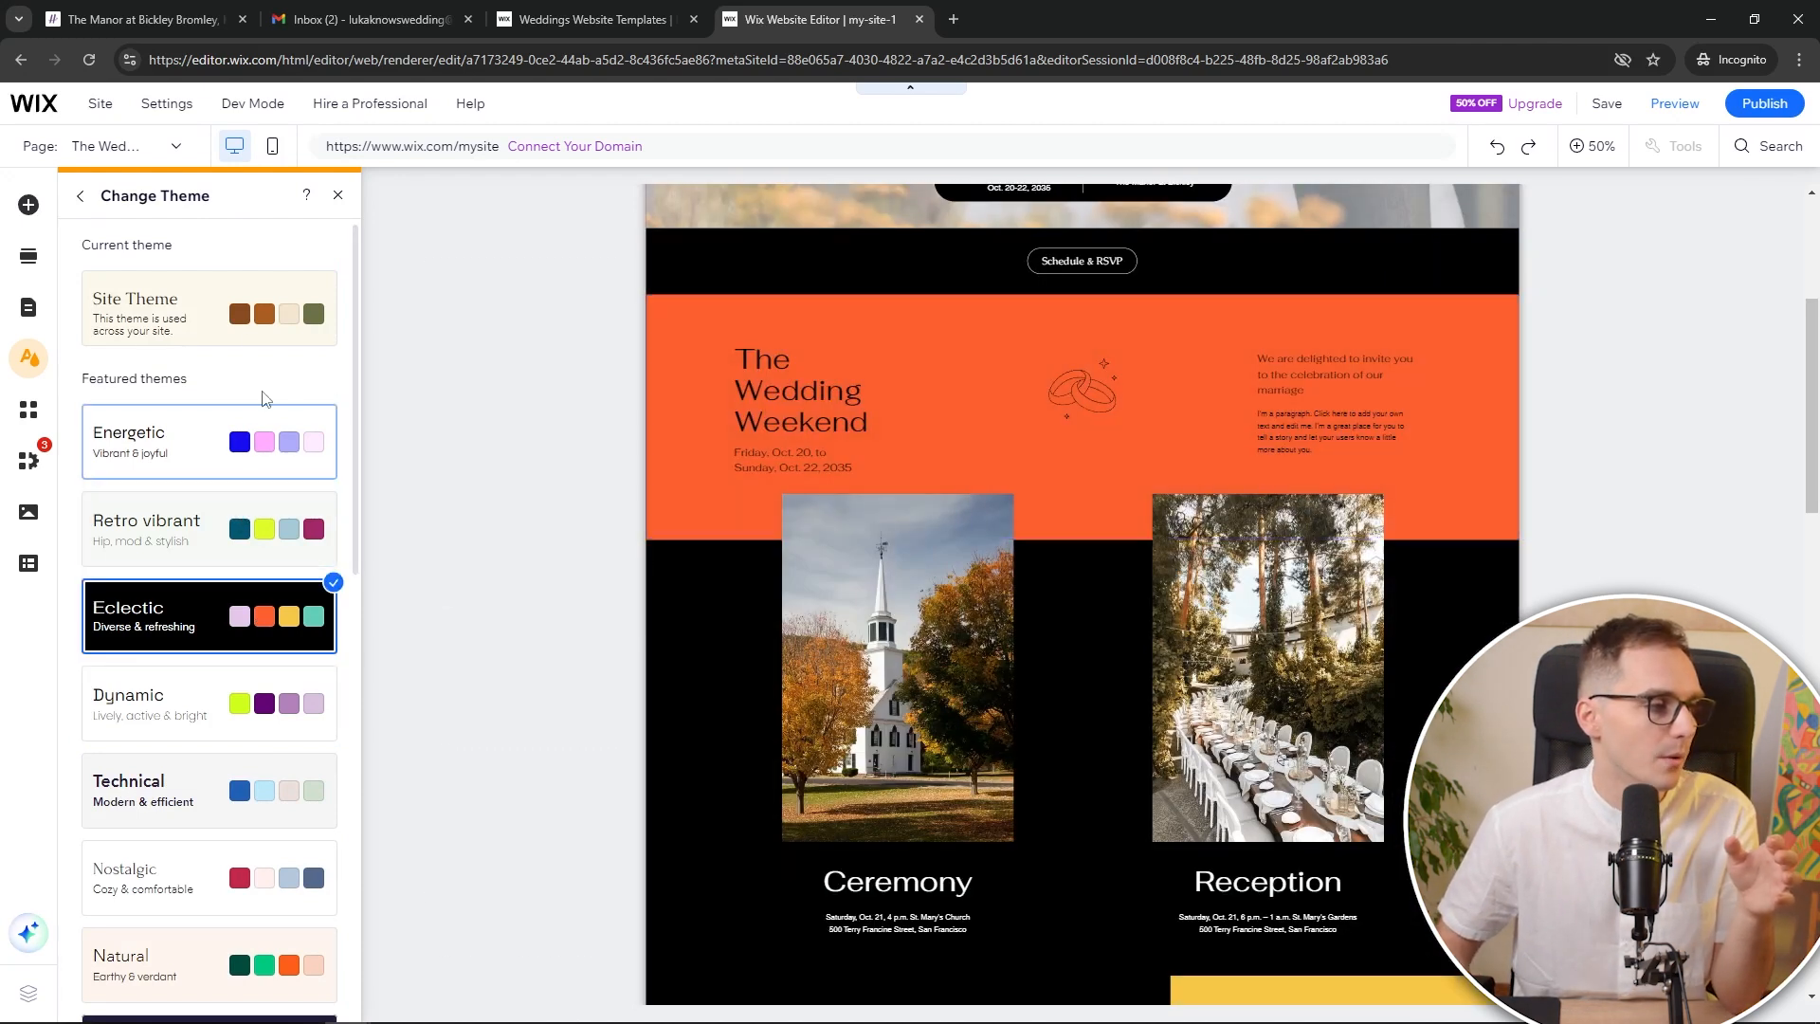
{"action": "left_click", "coordinate": [273, 329]}
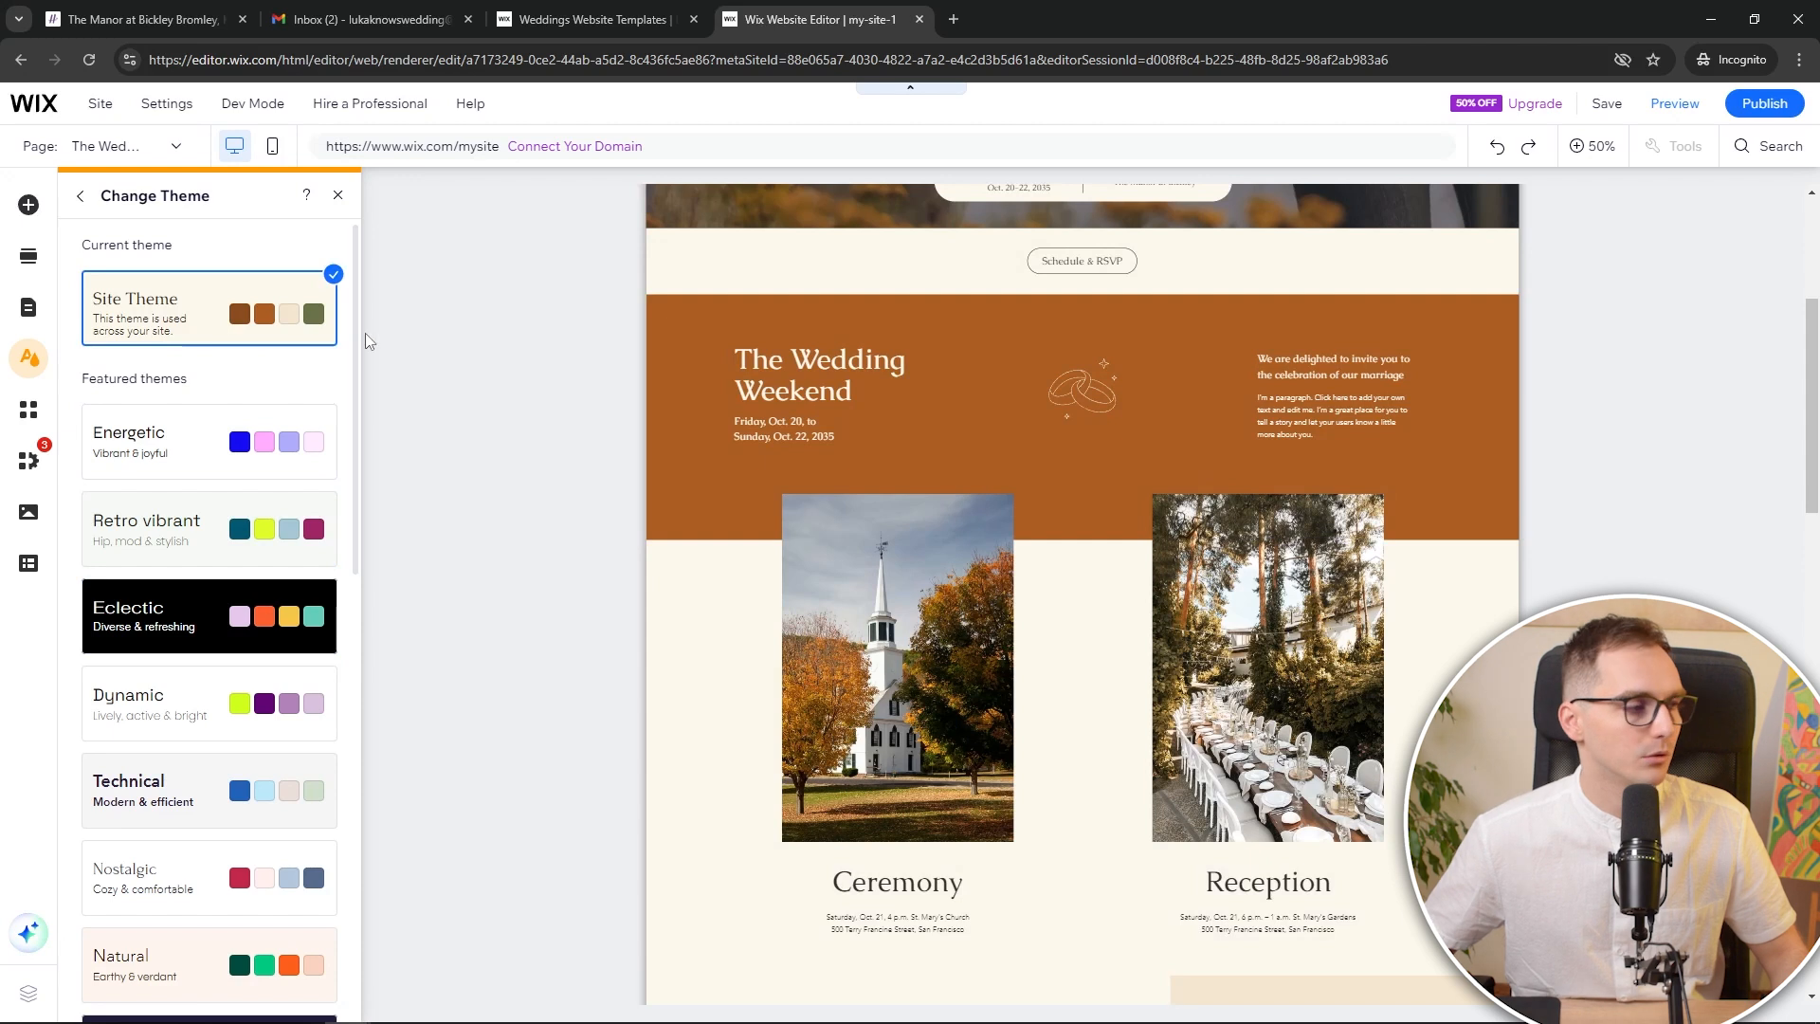
{"action": "scroll", "coordinate": [272, 418], "scroll_direction": "down", "scroll_amount": 10}
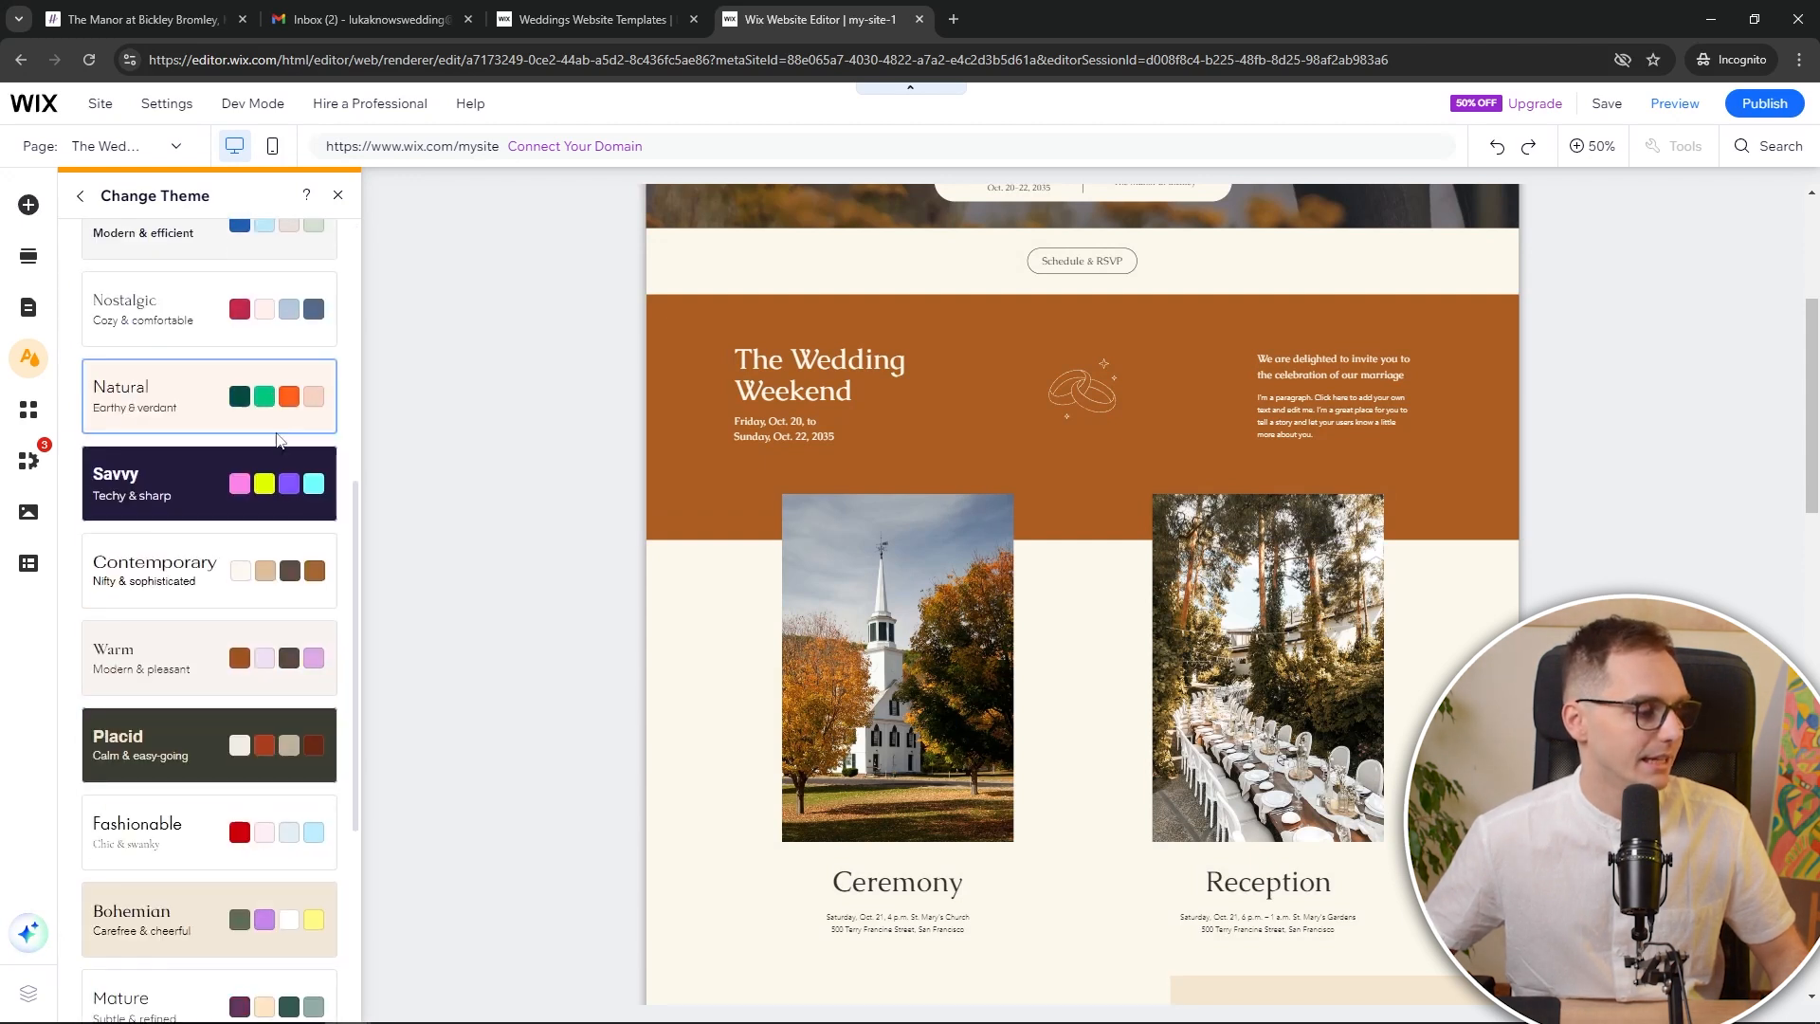
{"action": "scroll", "coordinate": [268, 821], "scroll_direction": "up", "scroll_amount": 8}
{"action": "scroll", "coordinate": [267, 821], "scroll_direction": "up", "scroll_amount": 3}
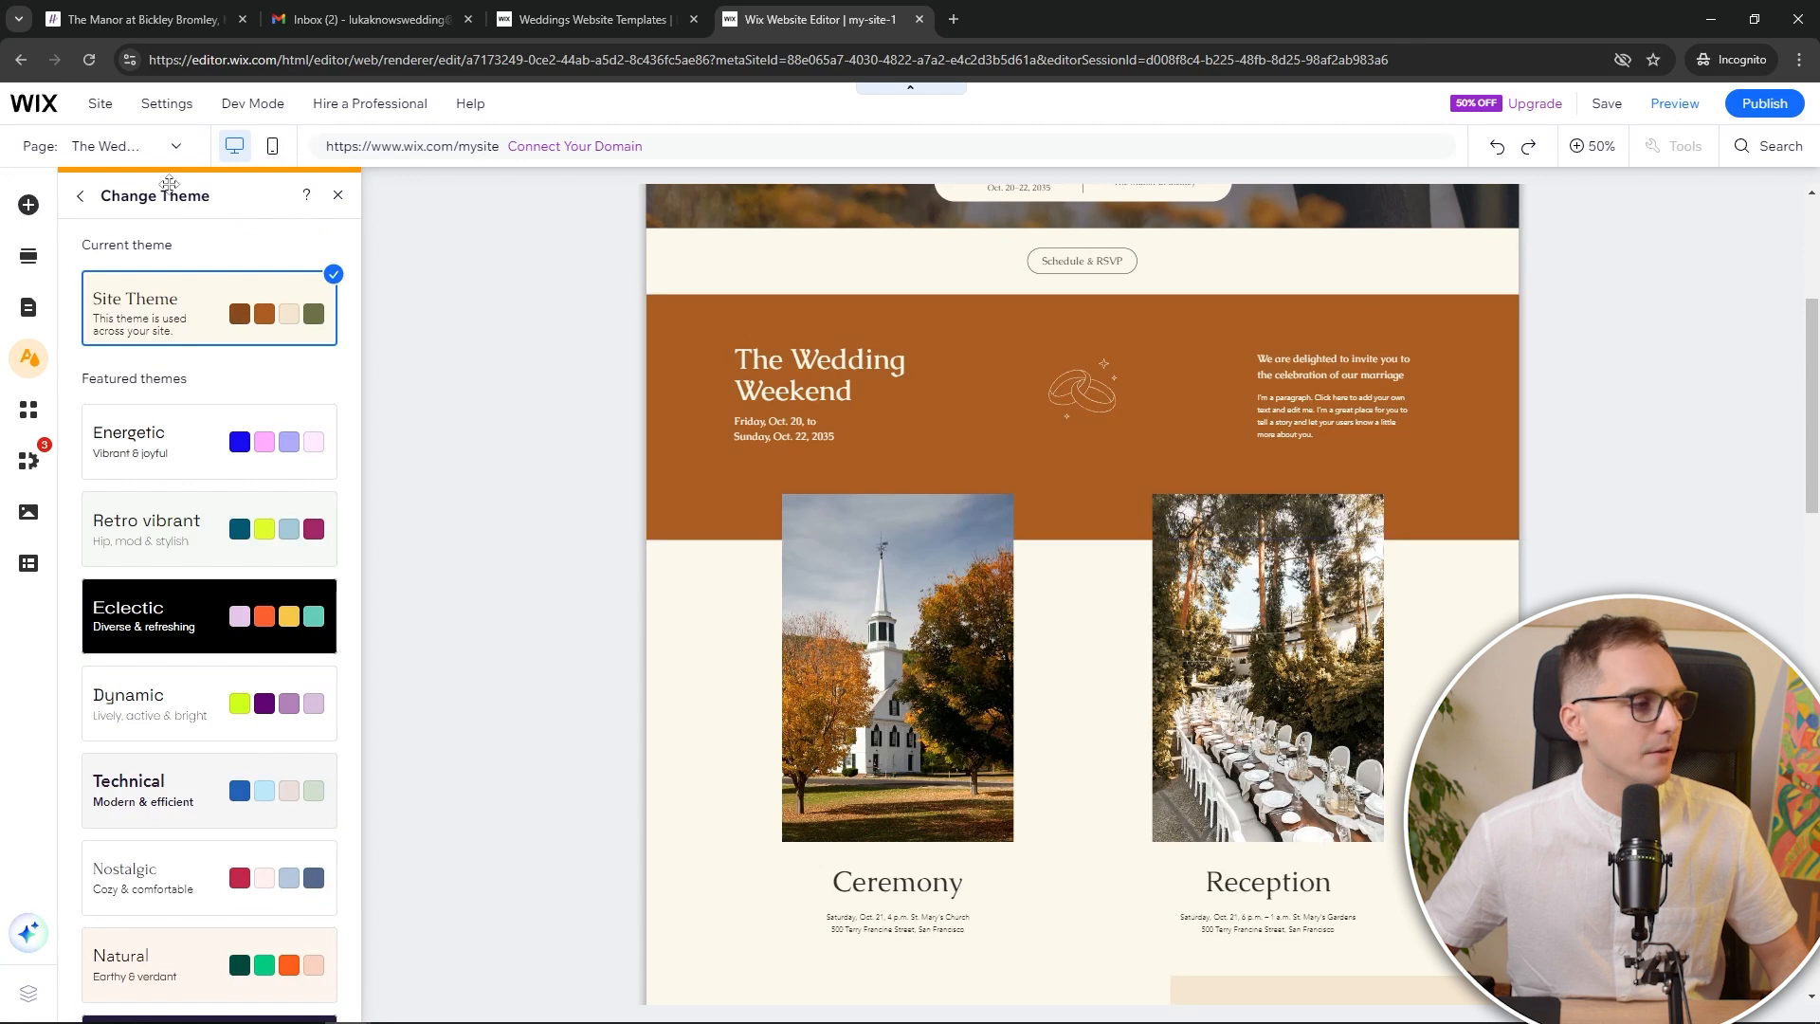
{"action": "left_click", "coordinate": [79, 195]}
{"action": "left_click", "coordinate": [341, 196]}
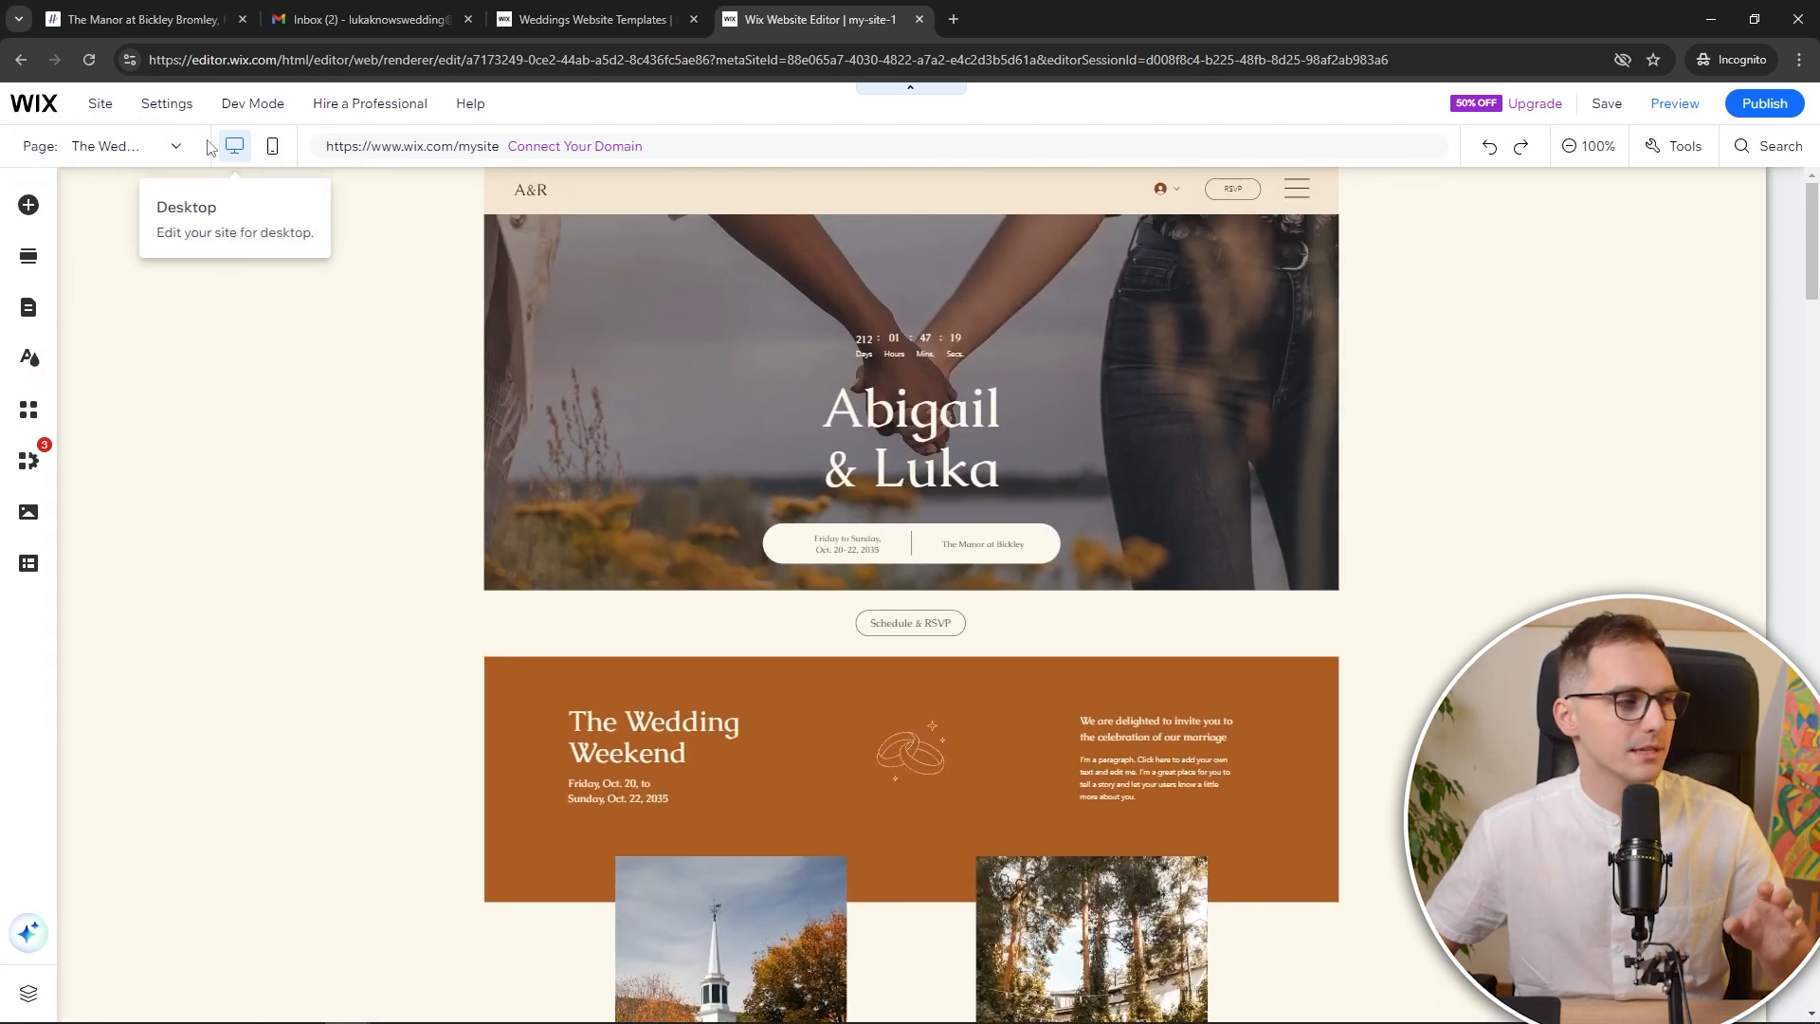
In the mobile layout, shorten the hero section to remove empty space
{"action": "left_click", "coordinate": [272, 145]}
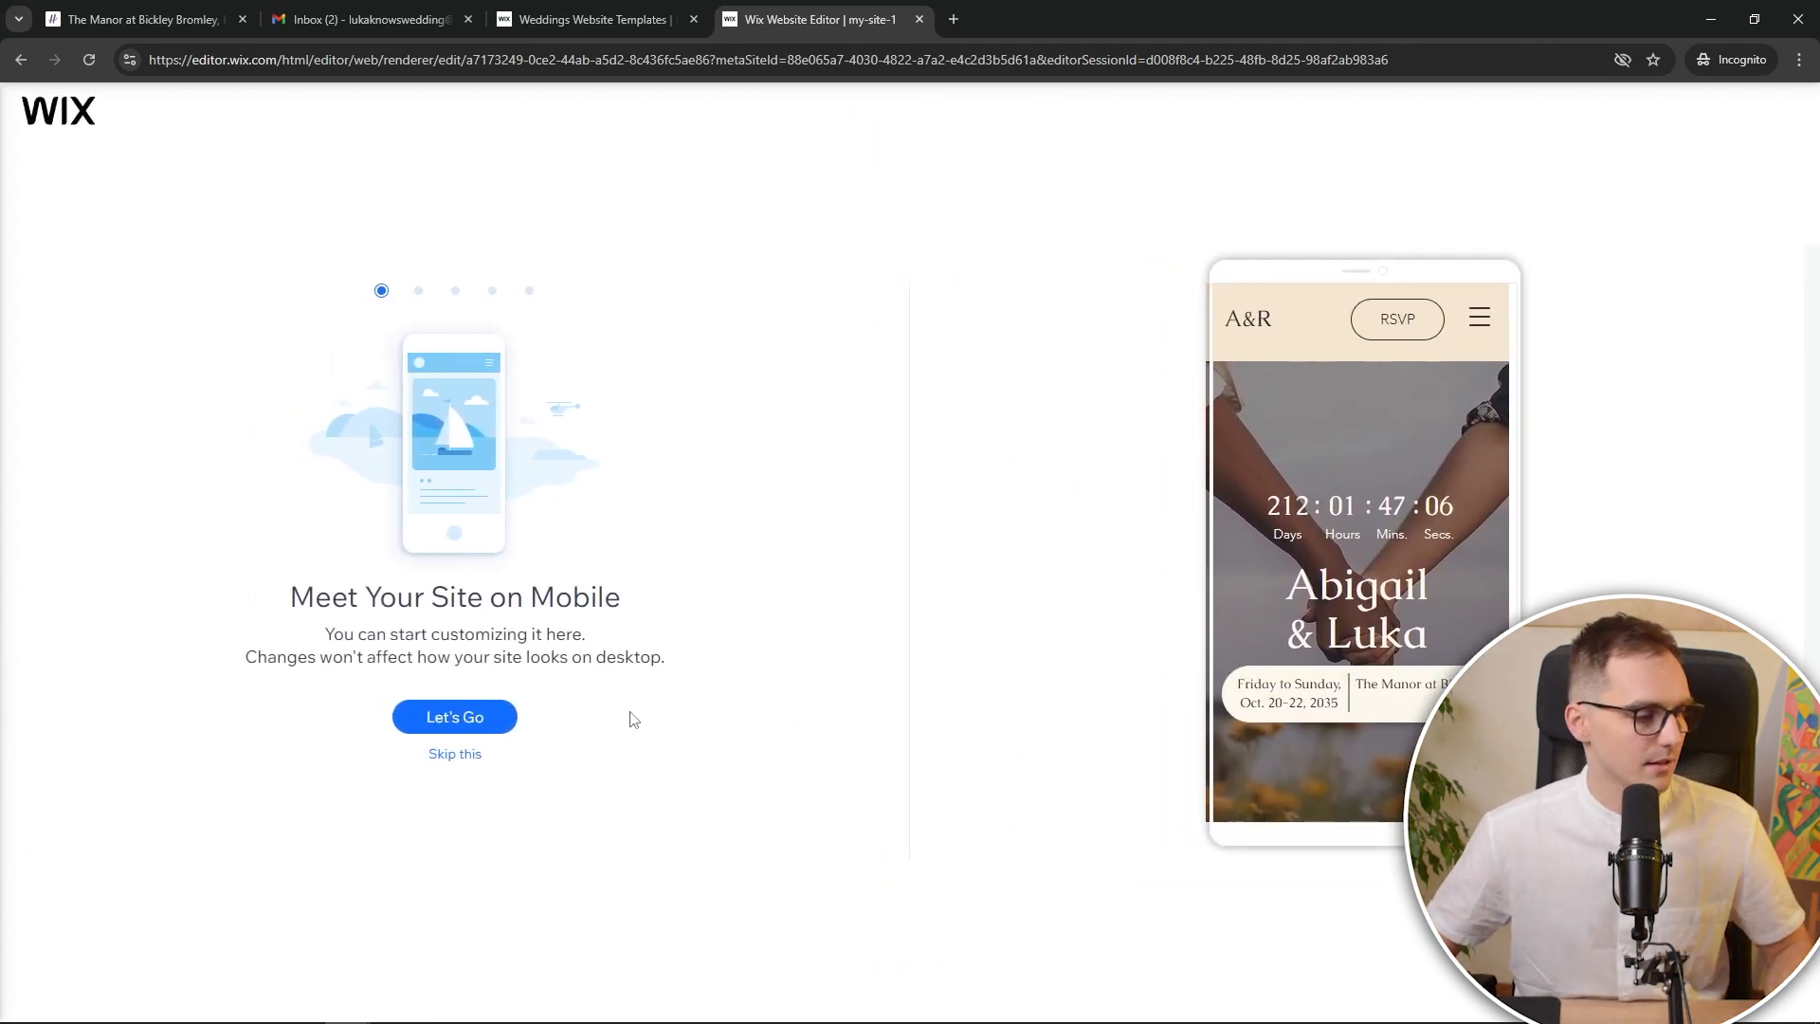
{"action": "left_click", "coordinate": [455, 754]}
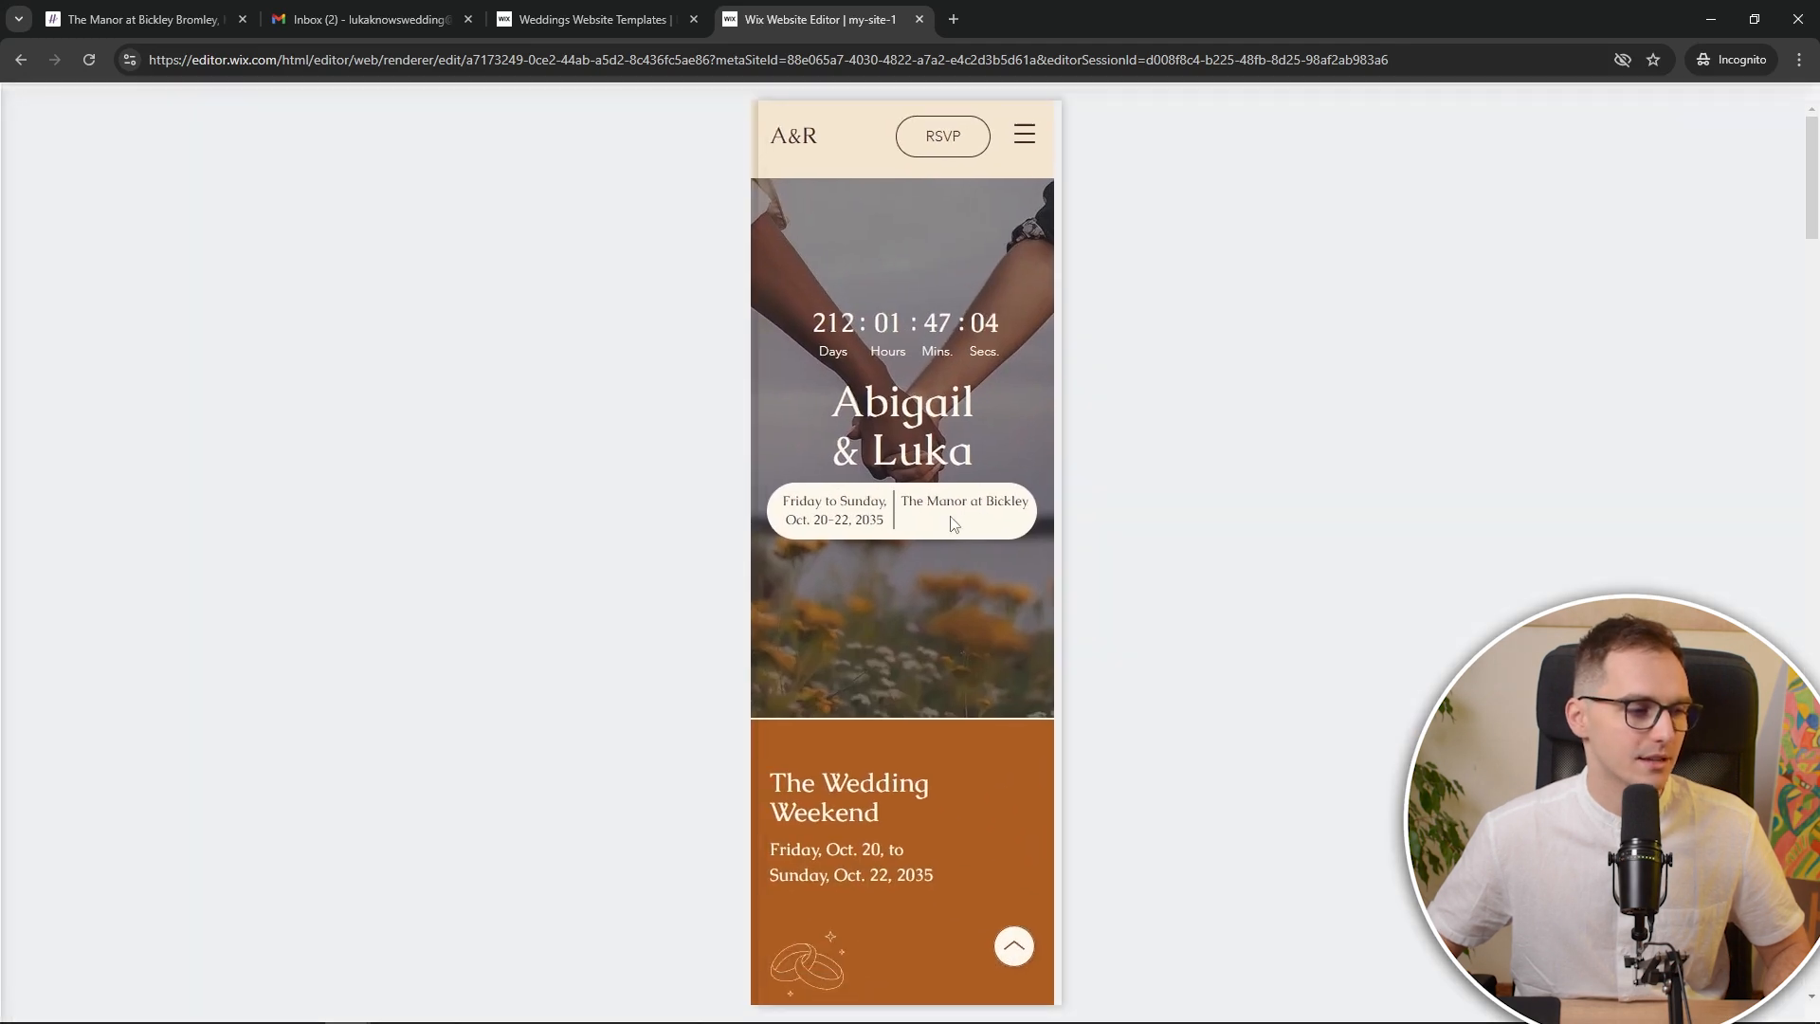
{"action": "left_click", "coordinate": [978, 589]}
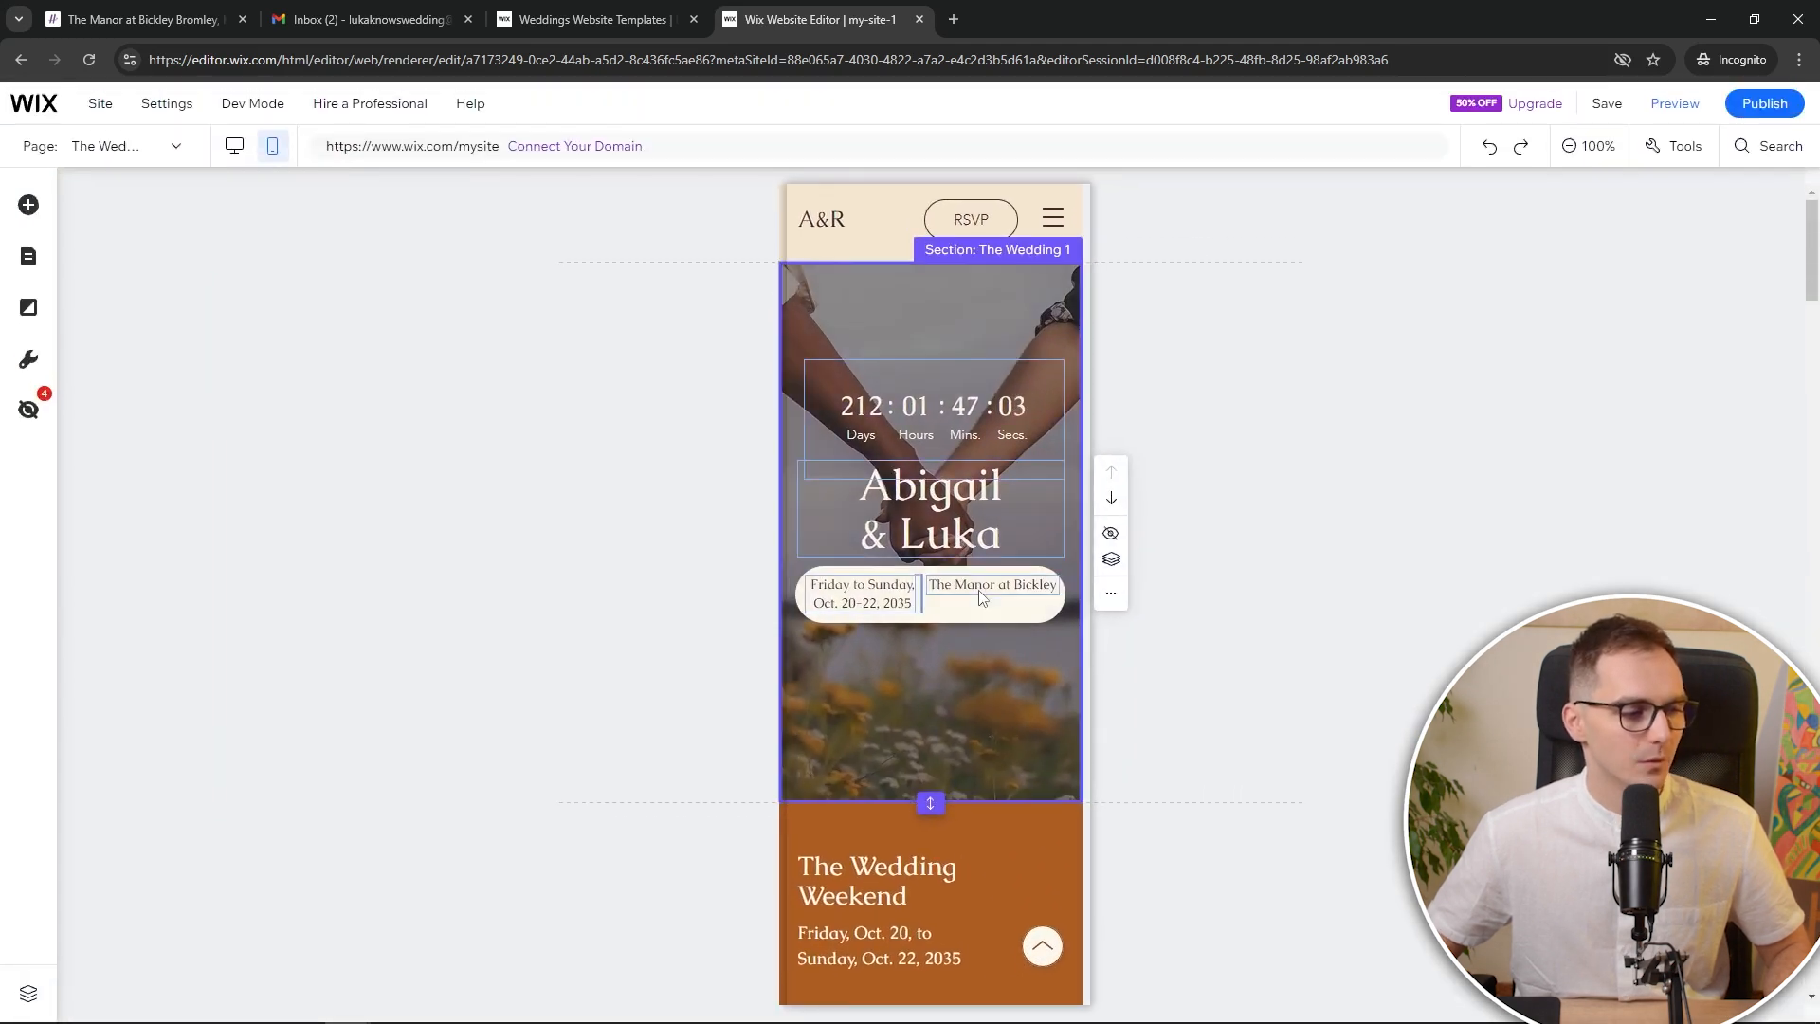
{"action": "left_click_drag", "start_coordinate": [980, 588], "coordinate": [982, 601]}
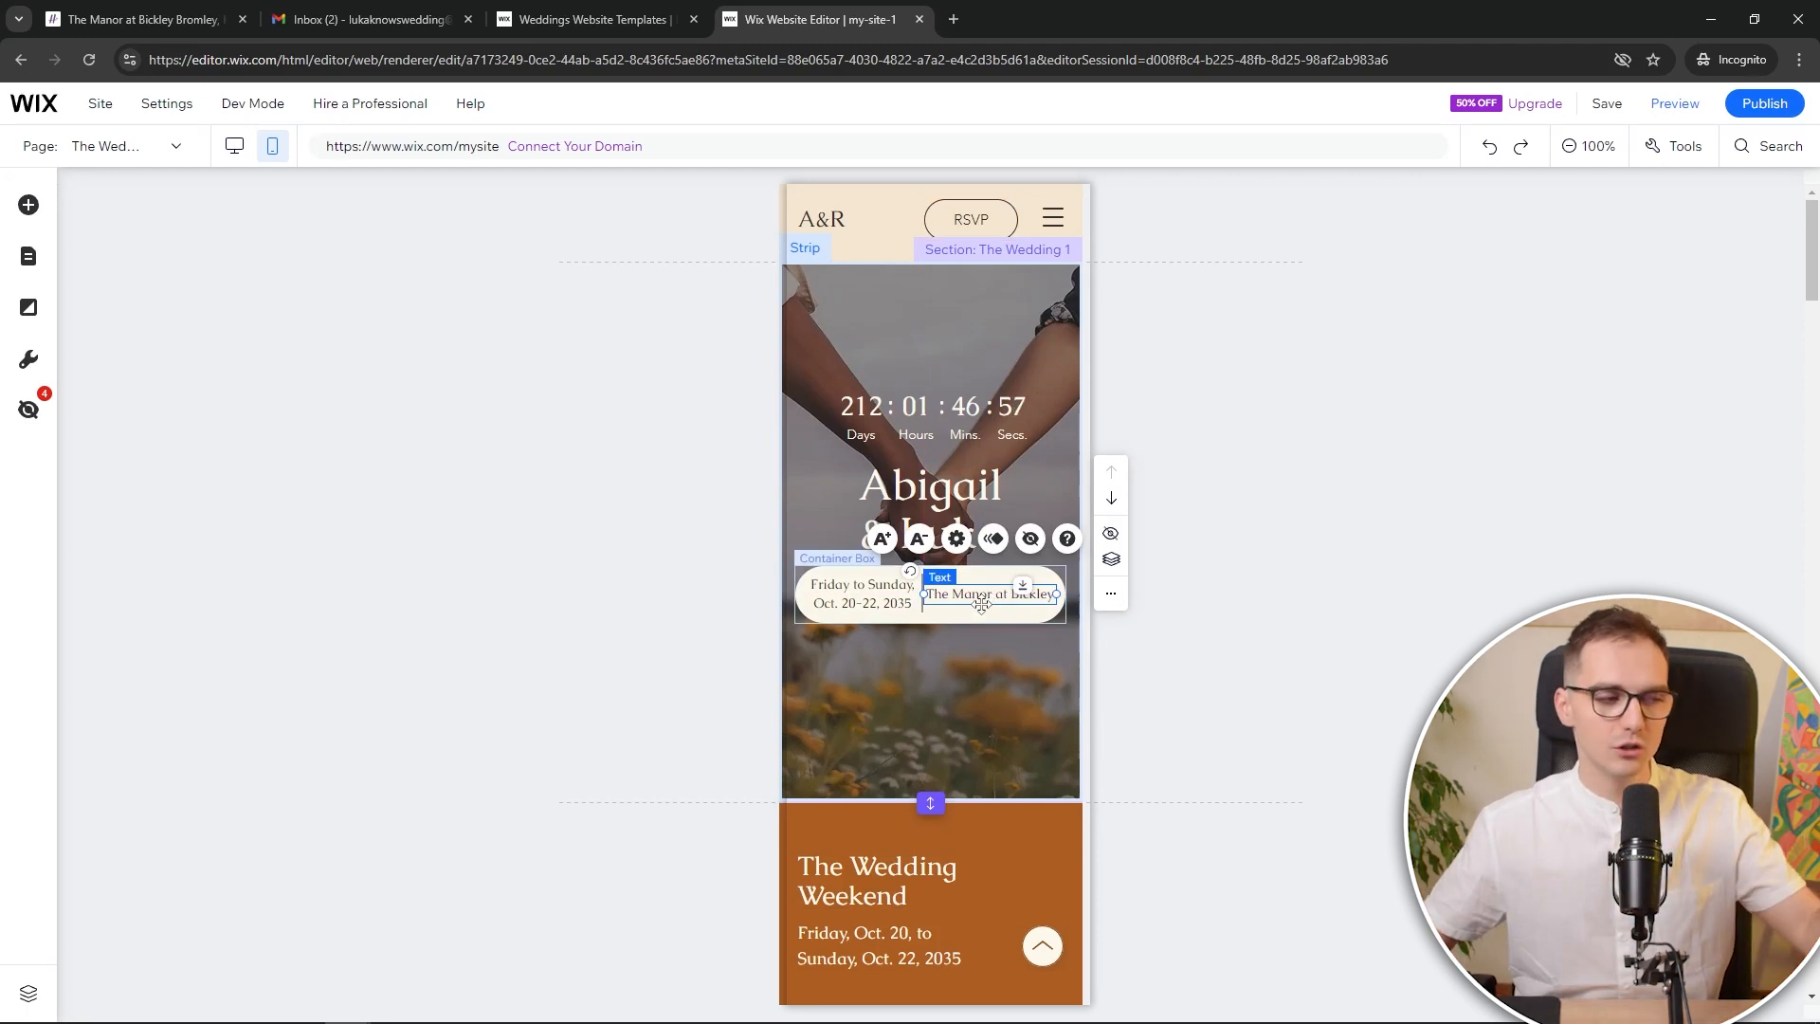
{"action": "left_click", "coordinate": [931, 791]}
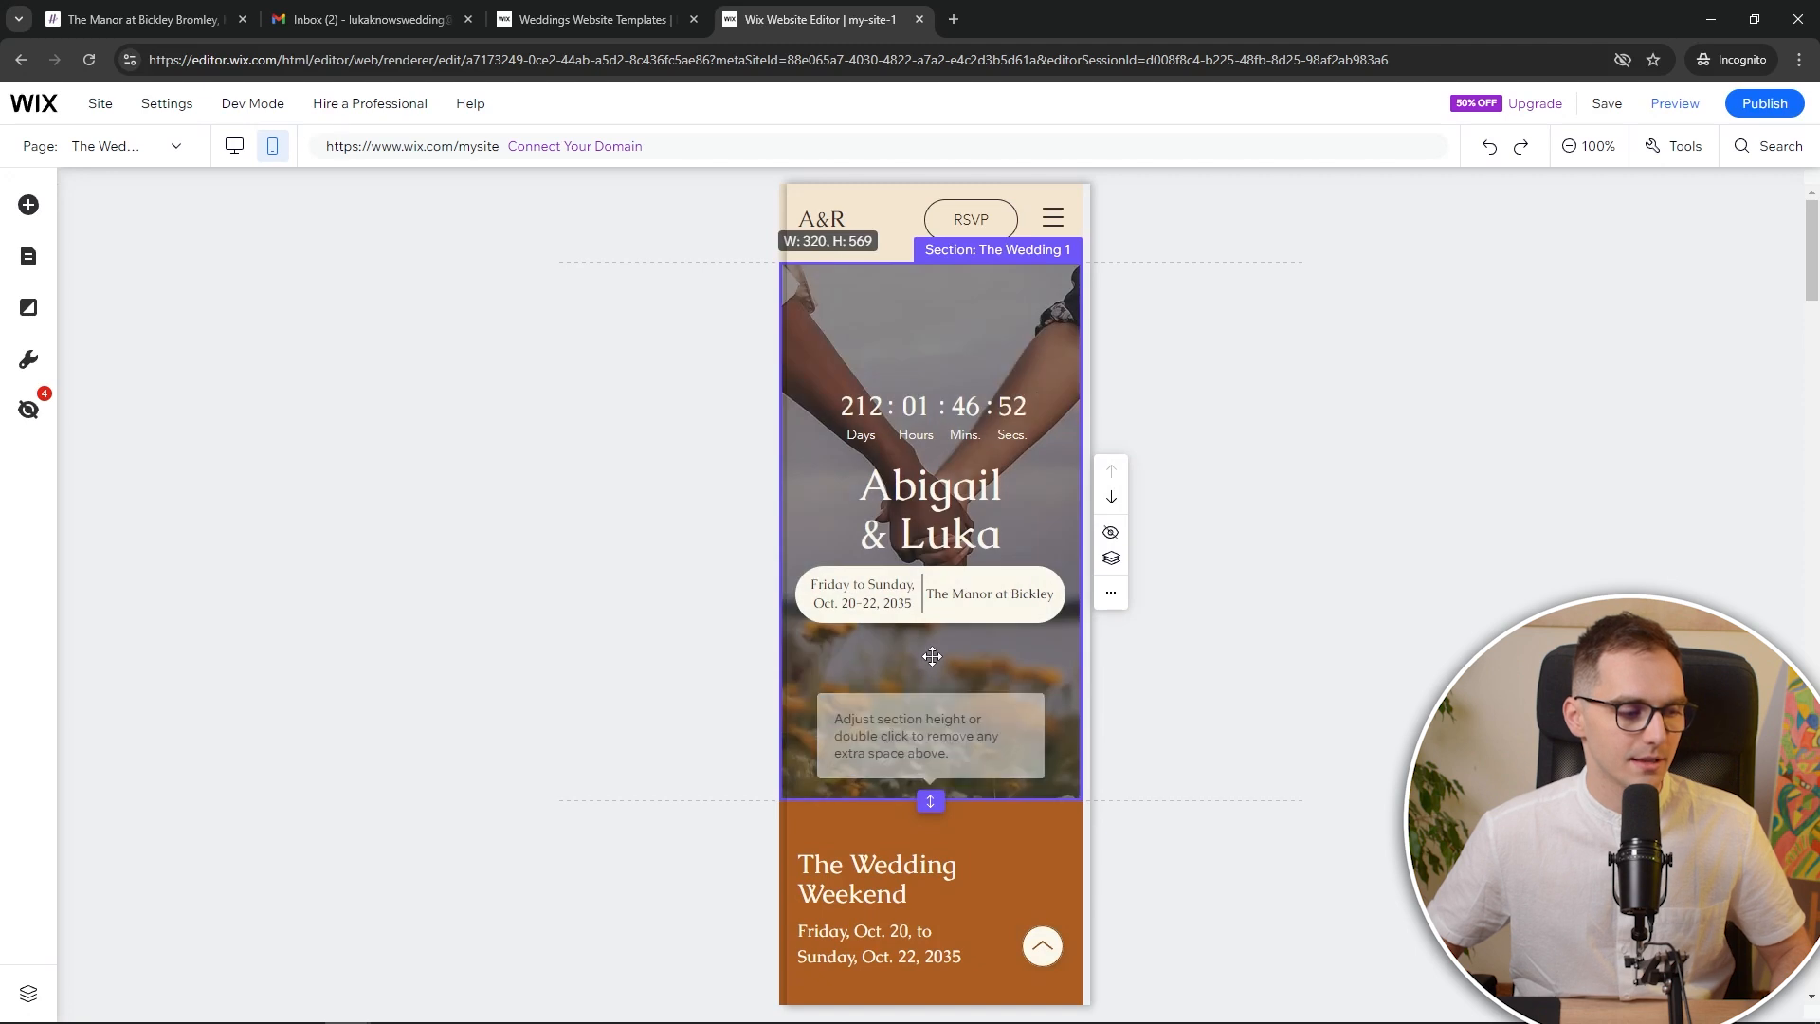
{"action": "left_click_drag", "start_coordinate": [932, 656], "coordinate": [933, 652]}
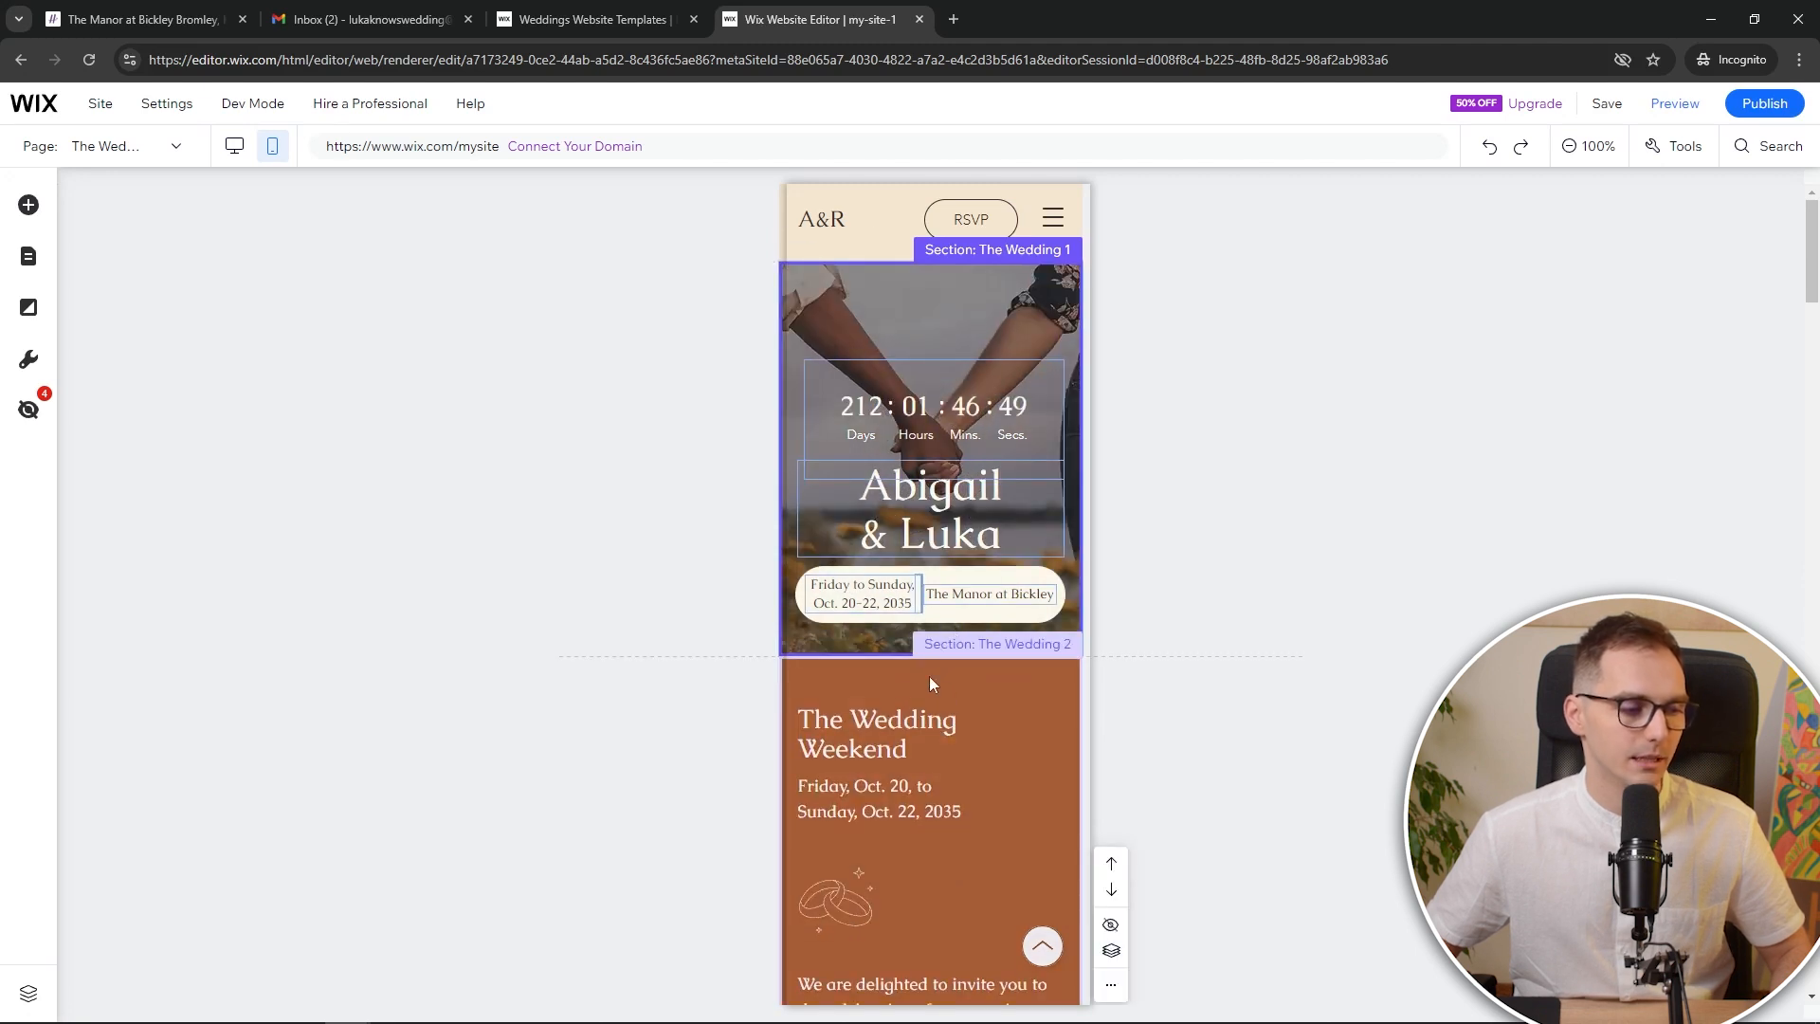
Move the Schedule & RSVP section up above the Ceremony block
{"action": "scroll", "coordinate": [1010, 725], "scroll_direction": "down", "scroll_amount": 10}
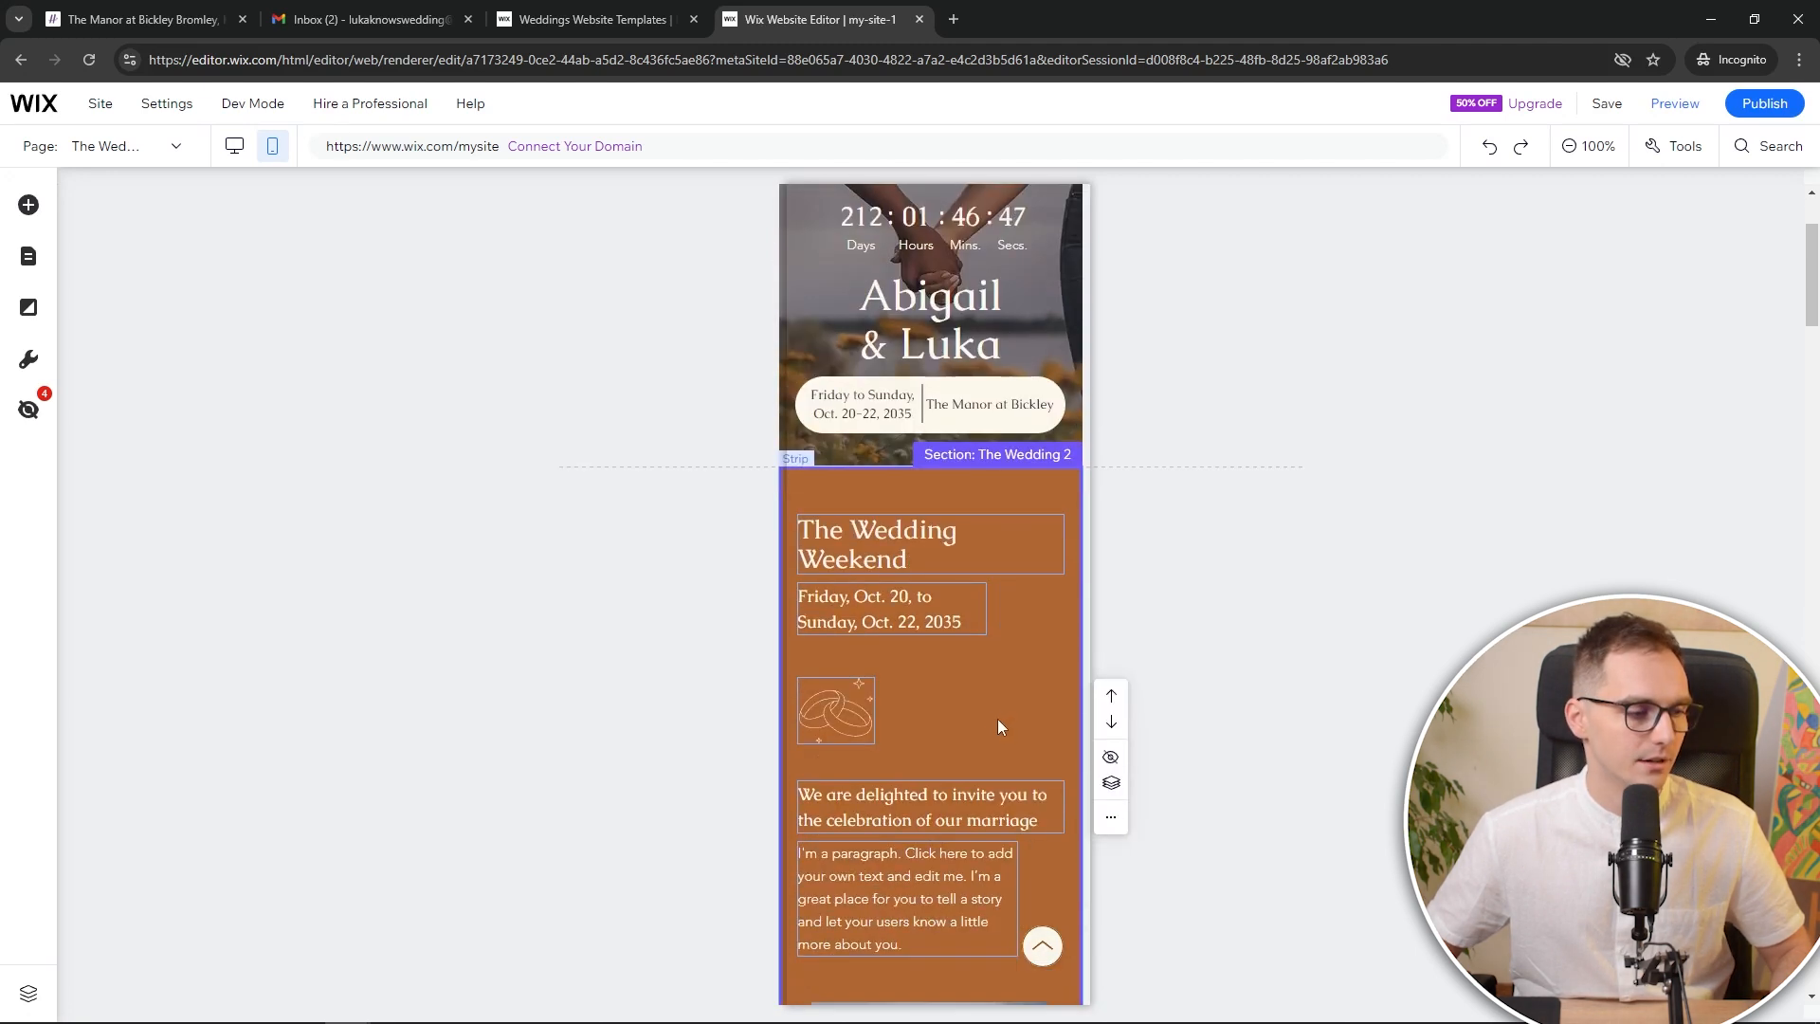
{"action": "scroll", "coordinate": [984, 709], "scroll_direction": "down", "scroll_amount": 8}
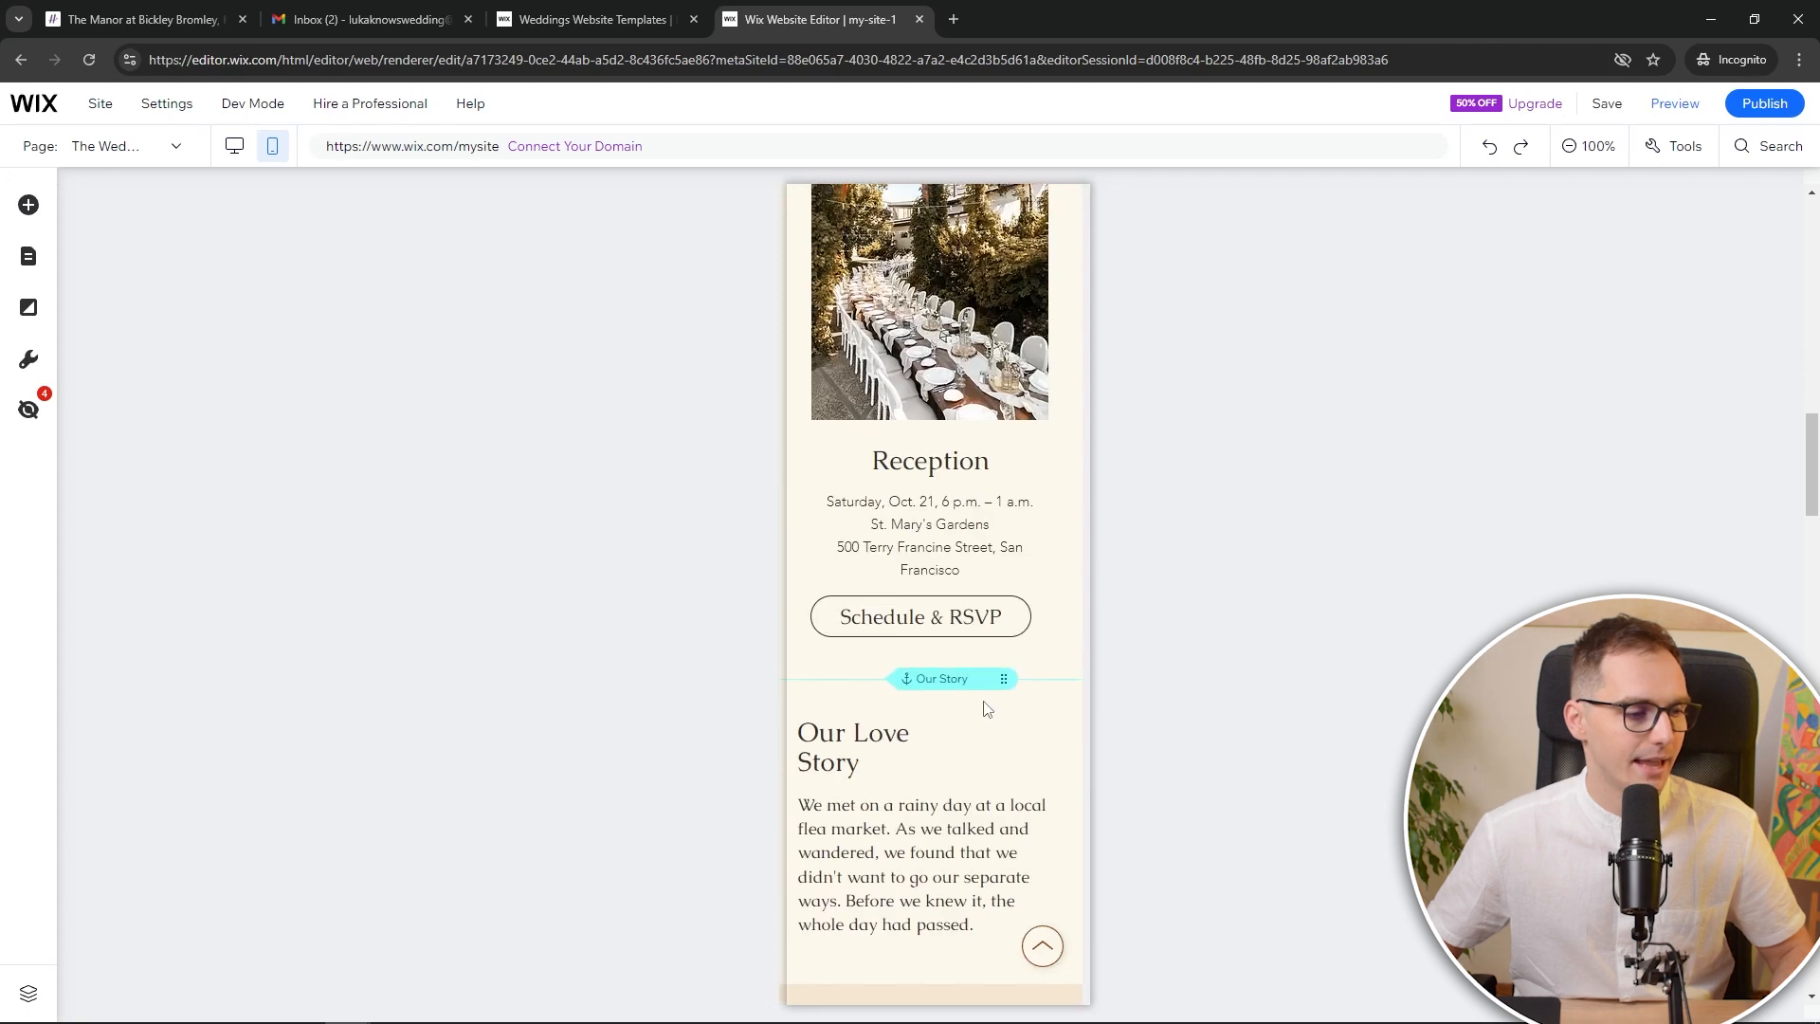
{"action": "left_click", "coordinate": [1049, 617]}
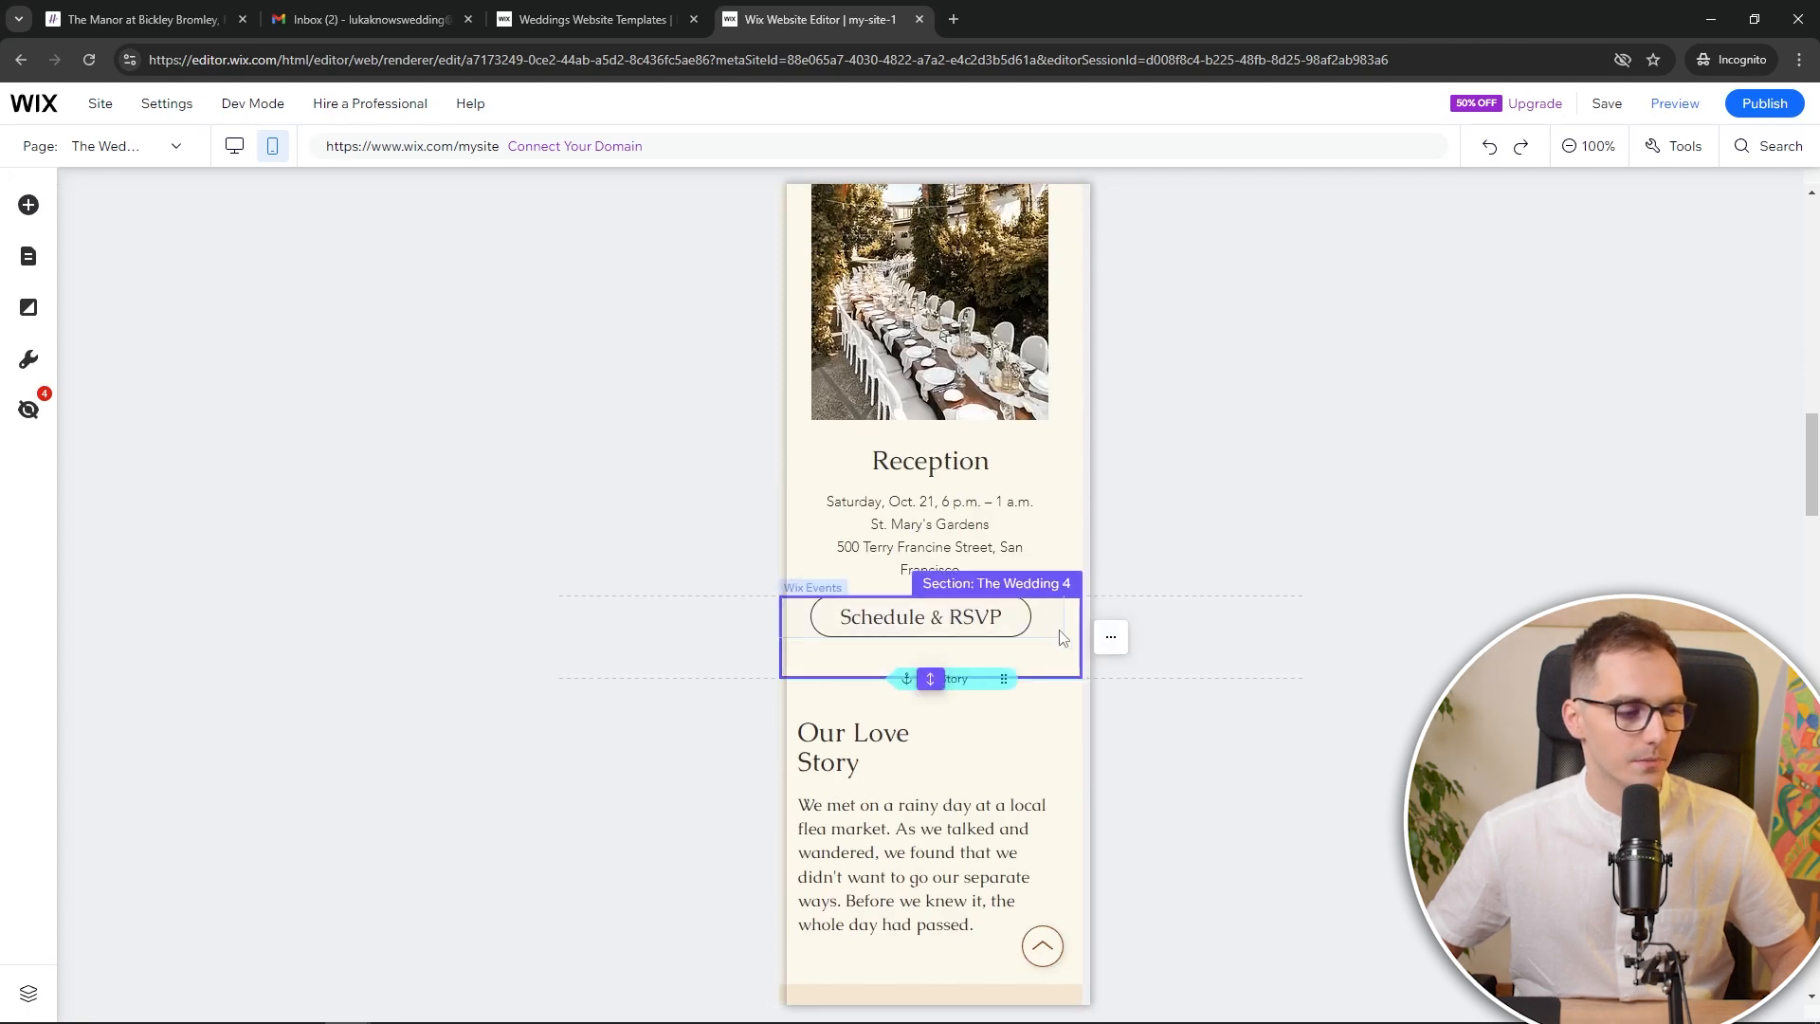
{"action": "left_click", "coordinate": [1111, 636]}
{"action": "left_click", "coordinate": [1235, 350]}
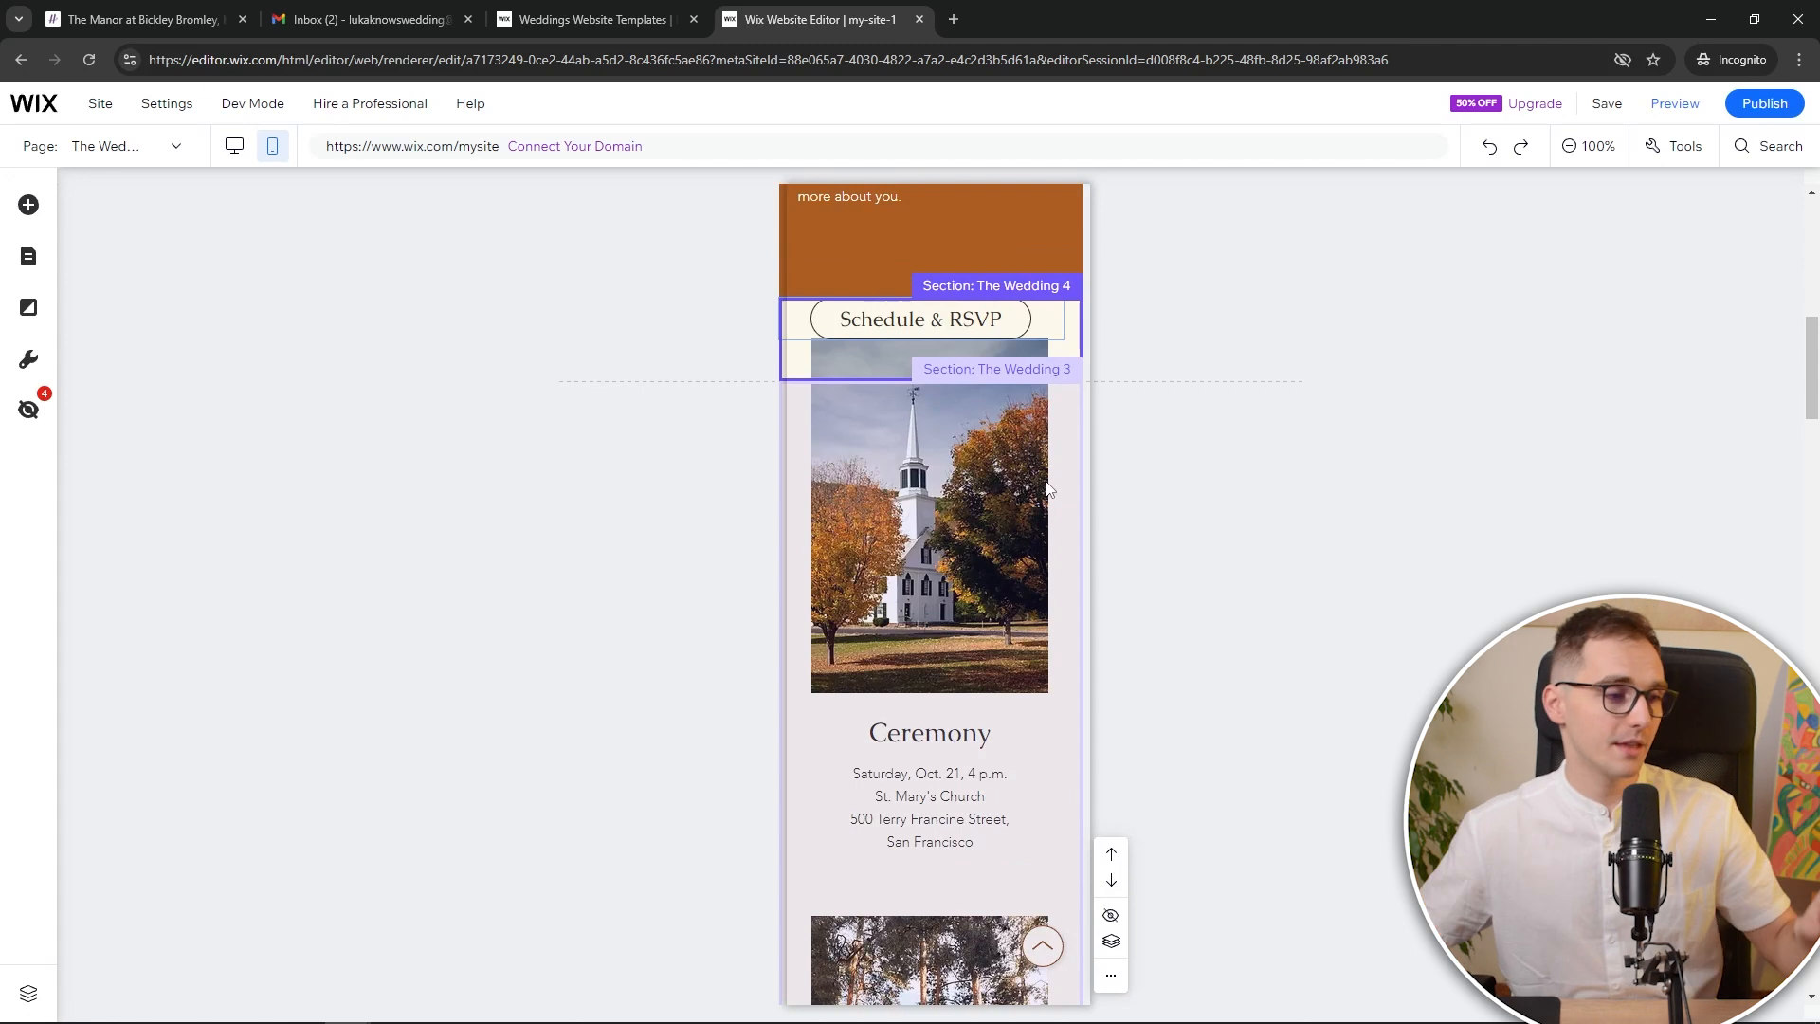
Move mobile Schedule & RSVP above The Wedding Weekend and centre its button
{"action": "scroll", "coordinate": [1006, 586], "scroll_direction": "up", "scroll_amount": 3}
{"action": "left_click", "coordinate": [1056, 609]}
{"action": "left_click", "coordinate": [1055, 605]}
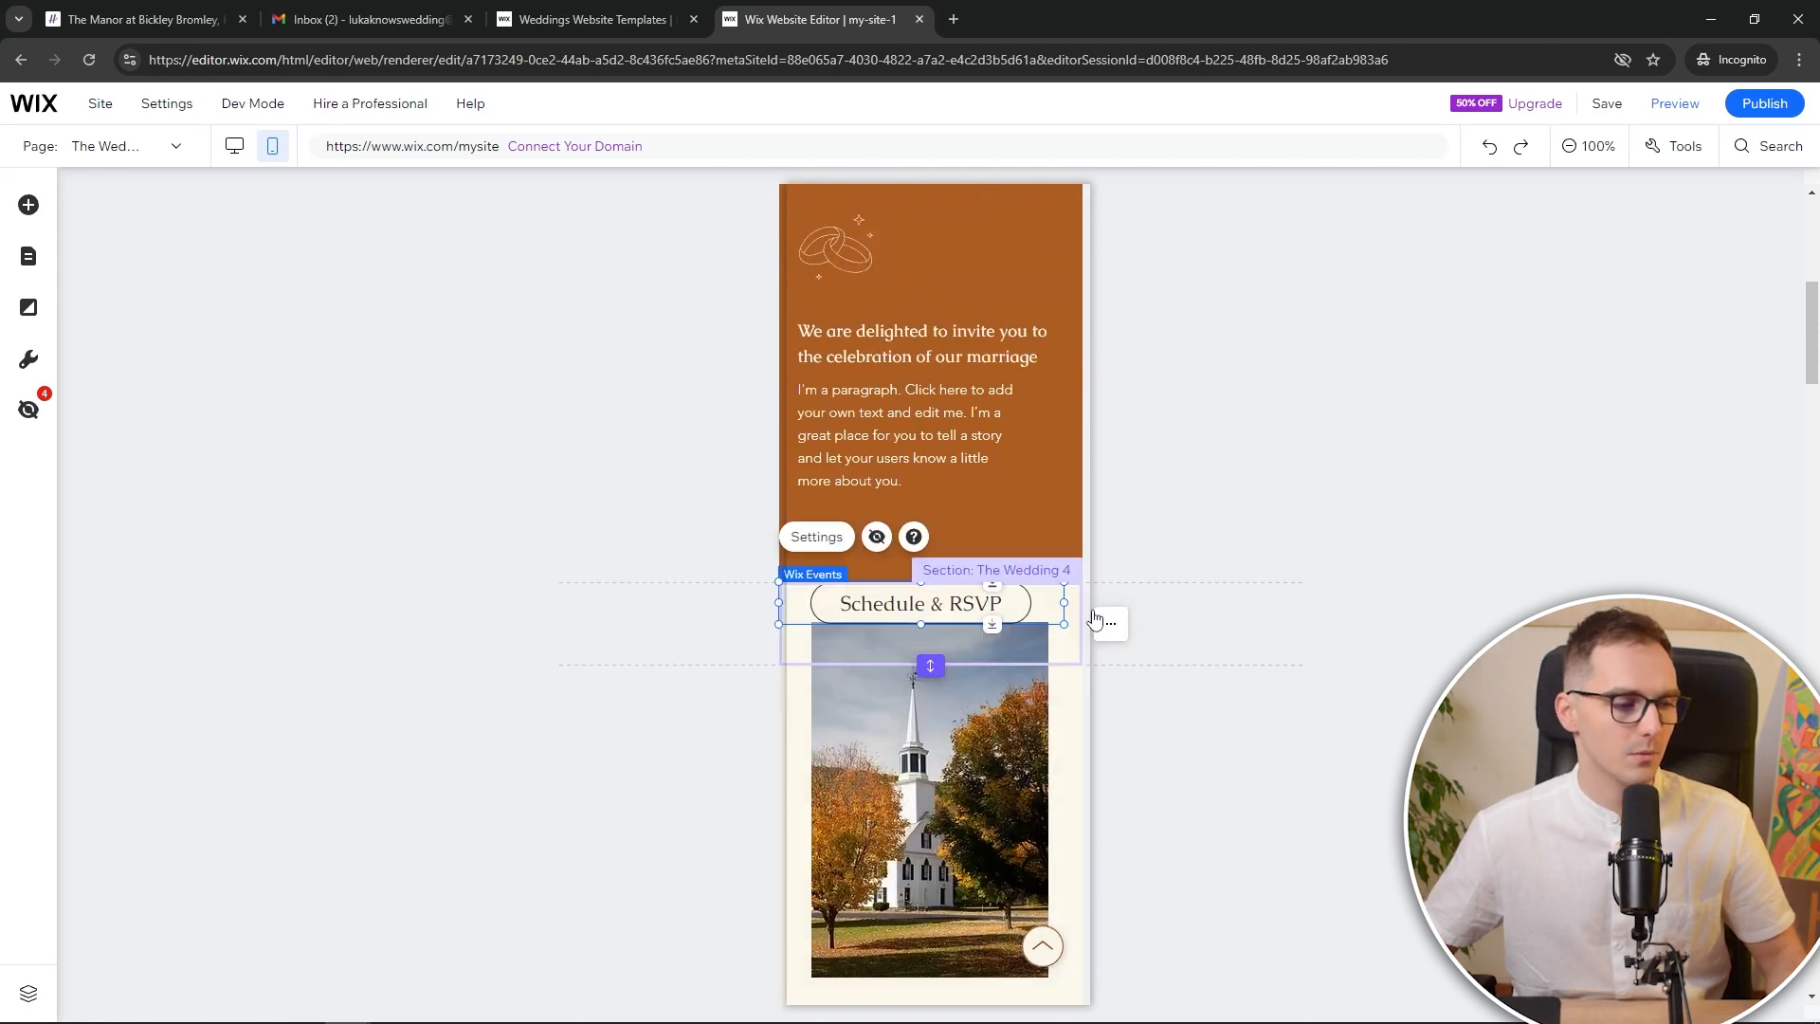
{"action": "left_click", "coordinate": [1069, 608]}
{"action": "left_click", "coordinate": [1027, 599]}
{"action": "left_click", "coordinate": [1070, 614]}
{"action": "left_click", "coordinate": [1113, 627]}
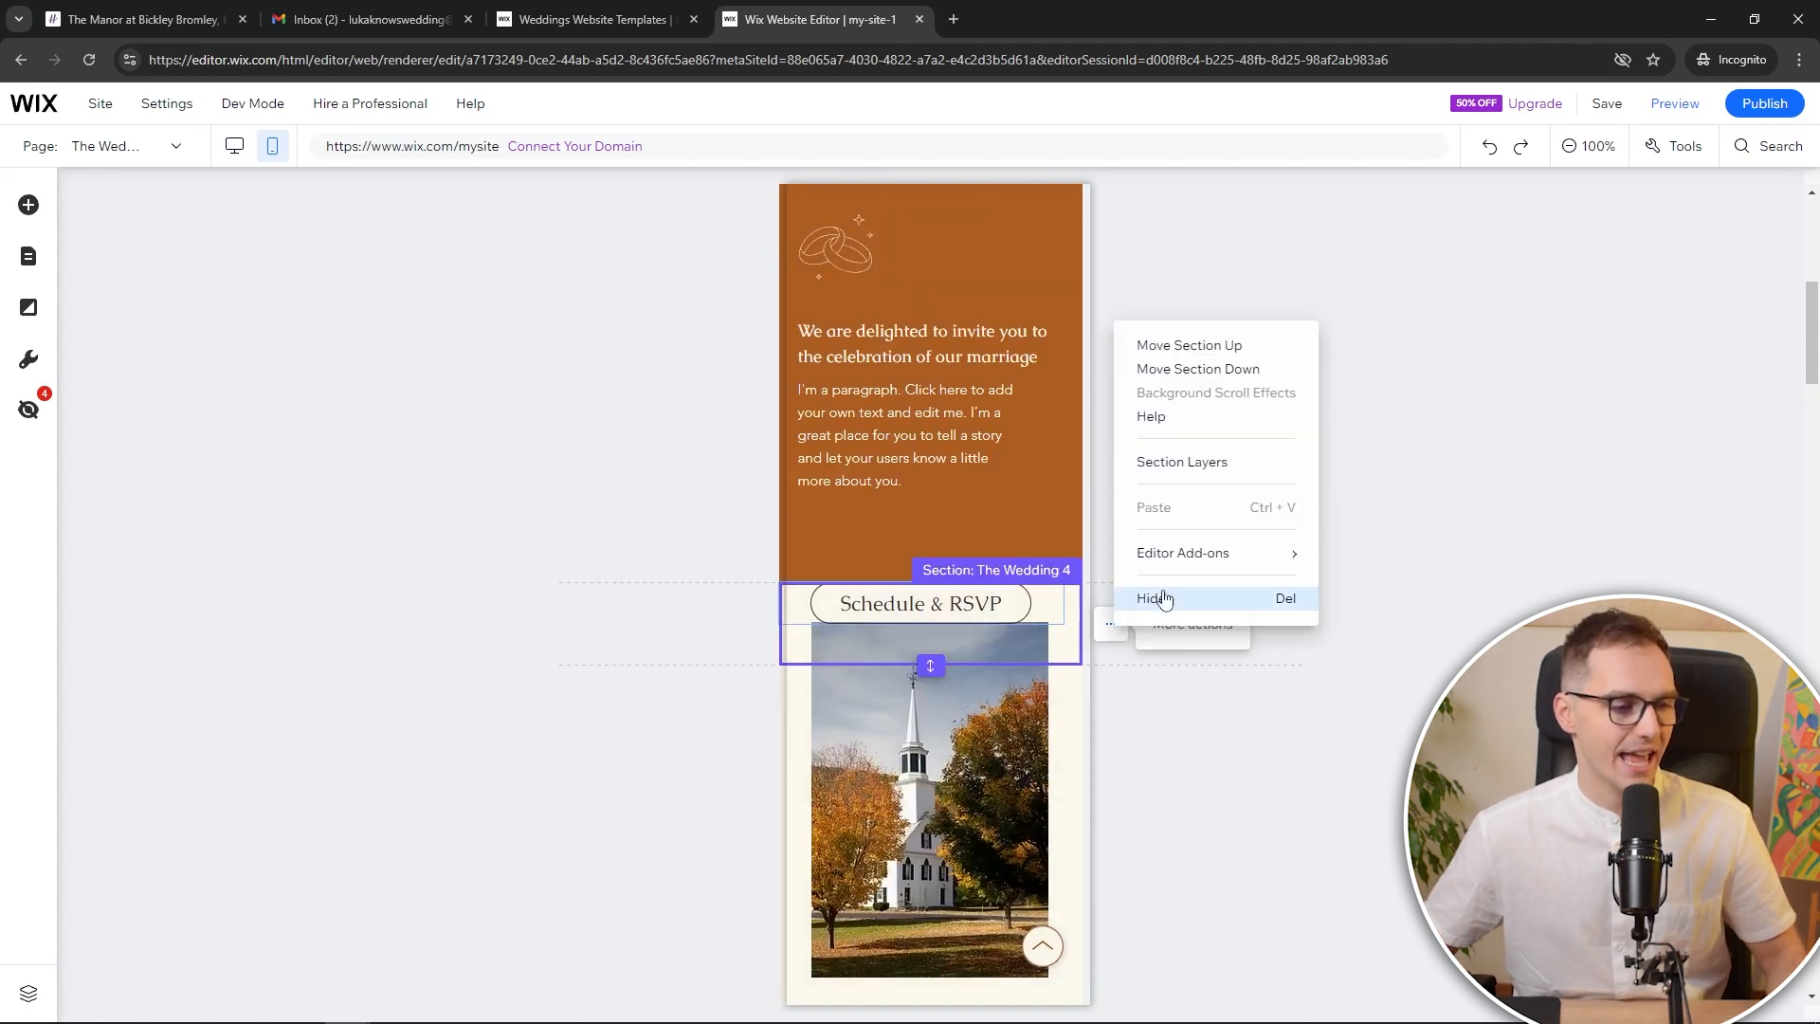
{"action": "left_click", "coordinate": [1190, 347]}
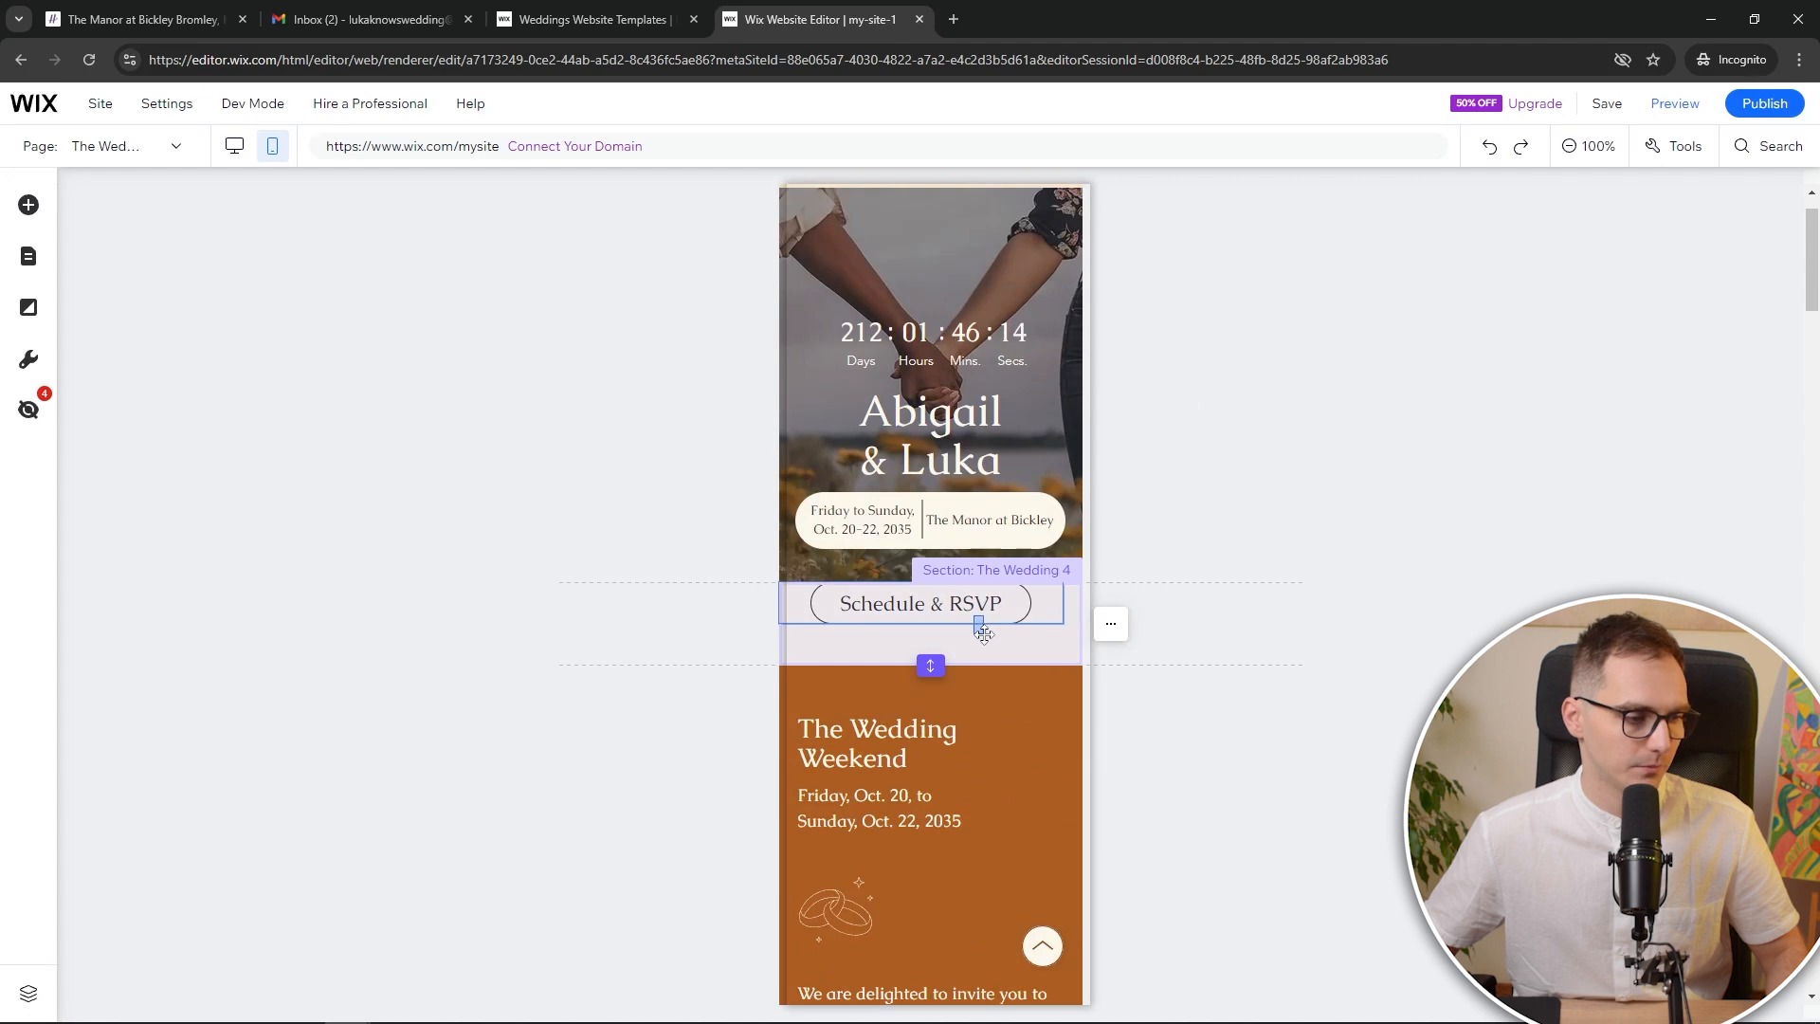
{"action": "left_click_drag", "start_coordinate": [902, 610], "coordinate": [916, 631]}
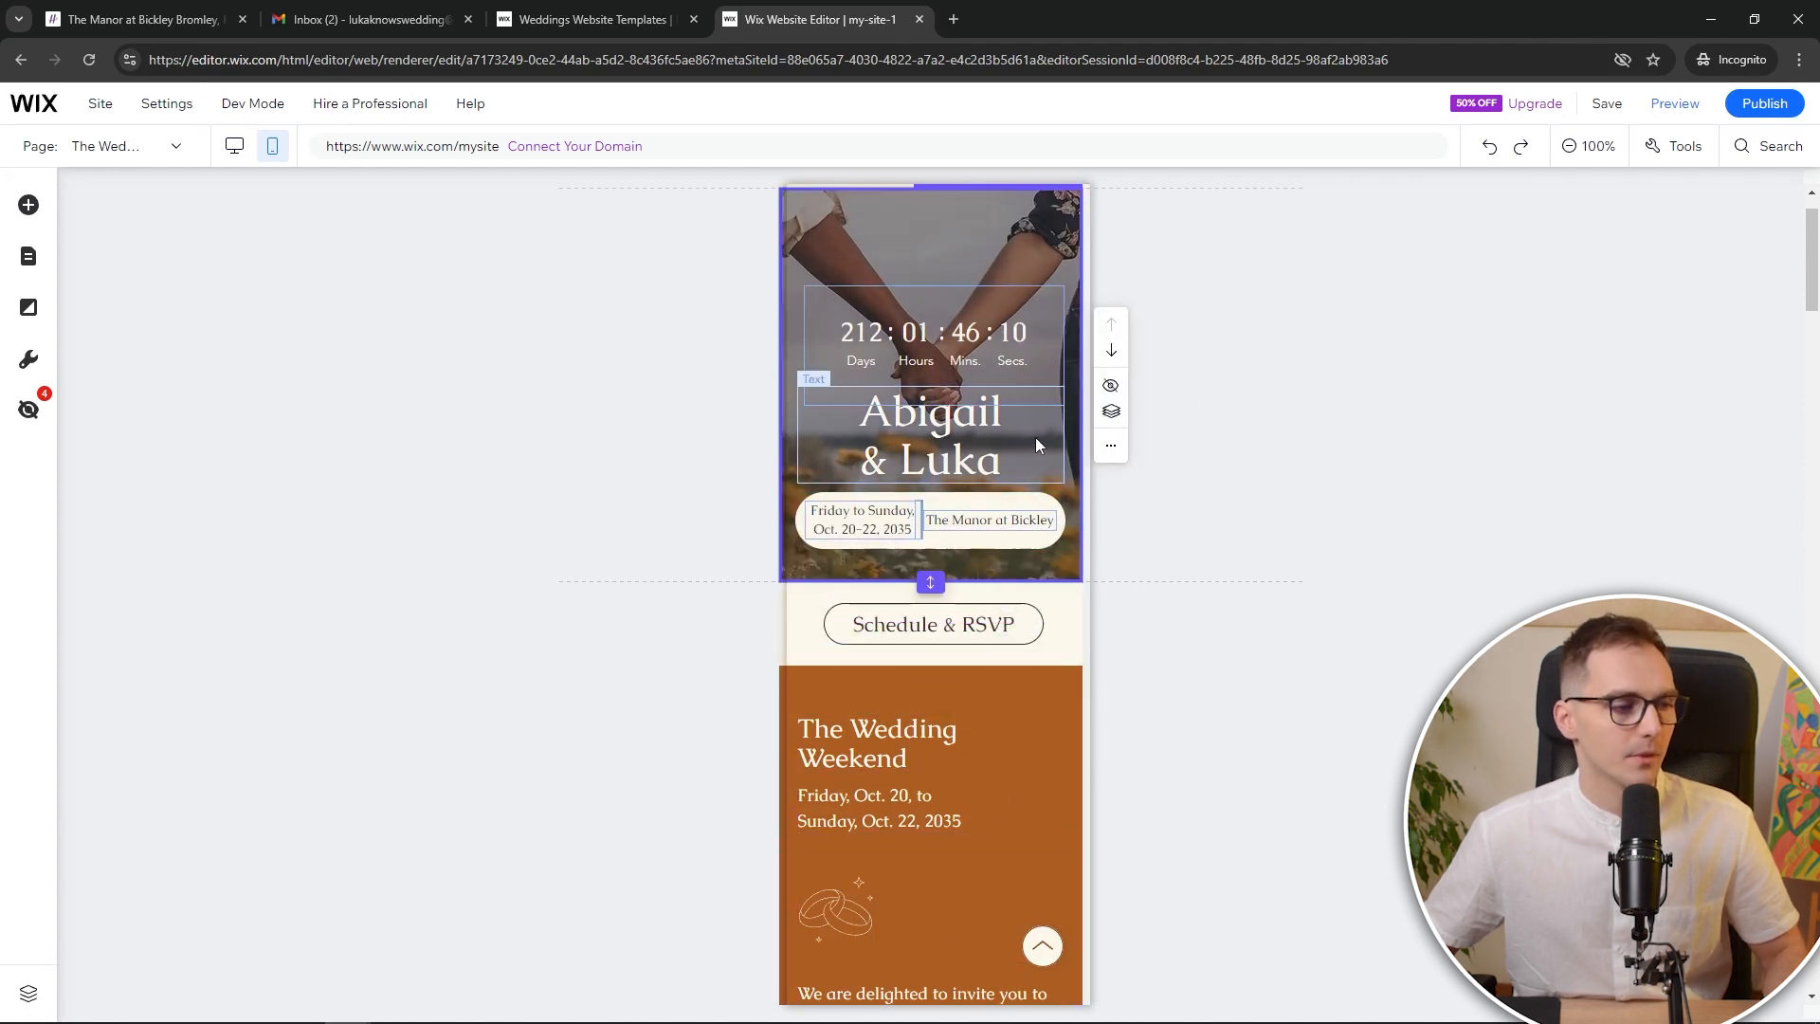
Raise the countdown clock, Abigail & Luka names and date pill in the mobile hero
{"action": "left_click", "coordinate": [997, 319]}
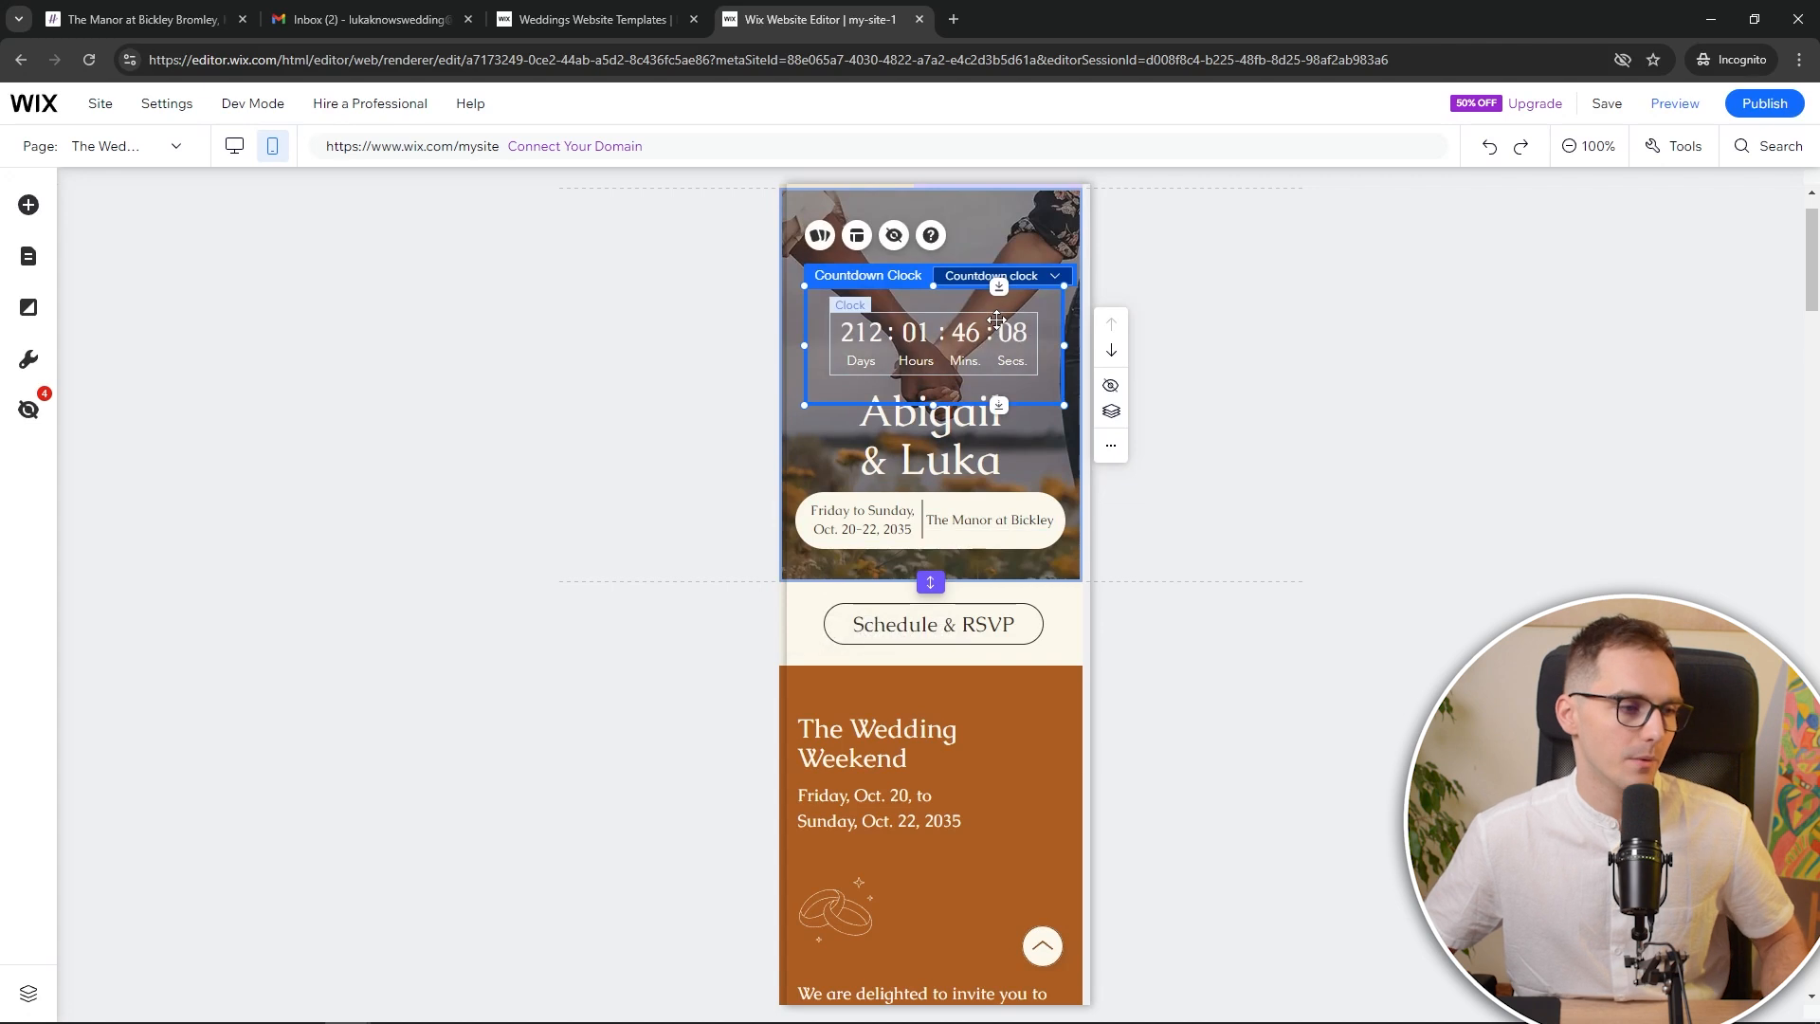
{"action": "left_click_drag", "start_coordinate": [997, 319], "coordinate": [998, 252]}
{"action": "left_click", "coordinate": [962, 420]}
{"action": "left_click_drag", "start_coordinate": [962, 420], "coordinate": [976, 358]}
{"action": "left_click_drag", "start_coordinate": [948, 500], "coordinate": [953, 468]}
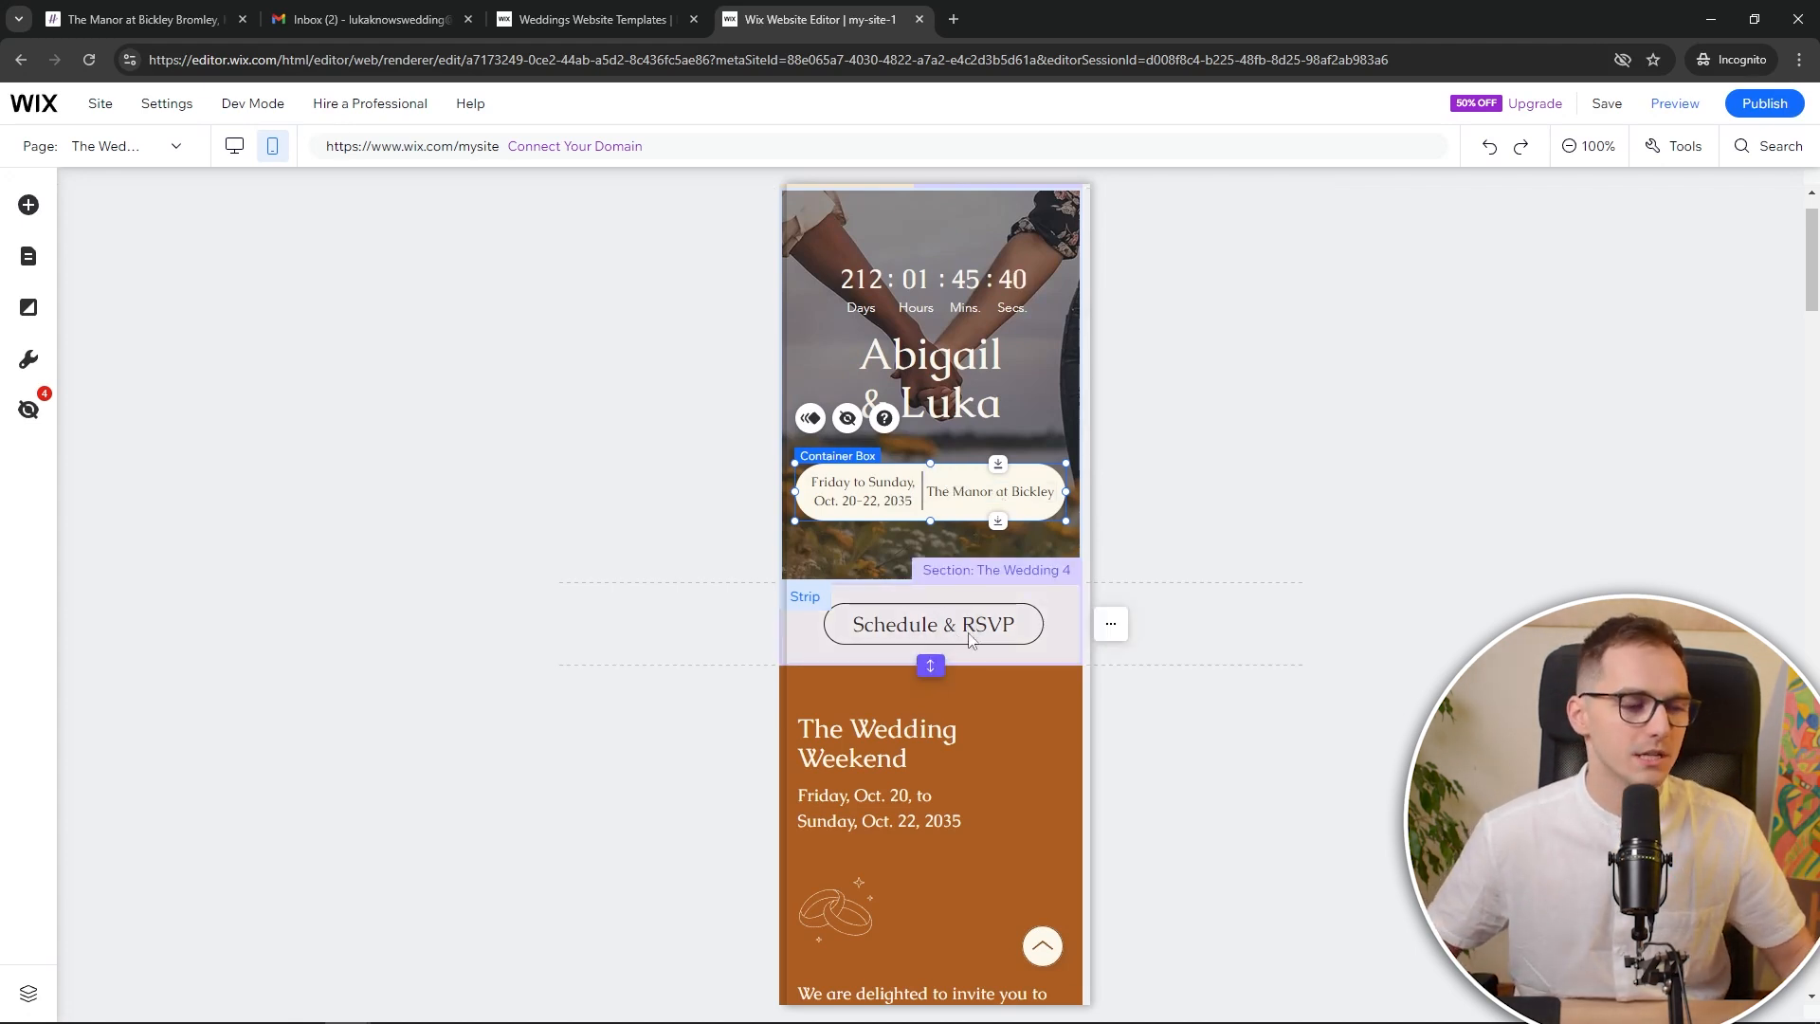
{"action": "left_click", "coordinate": [232, 149]}
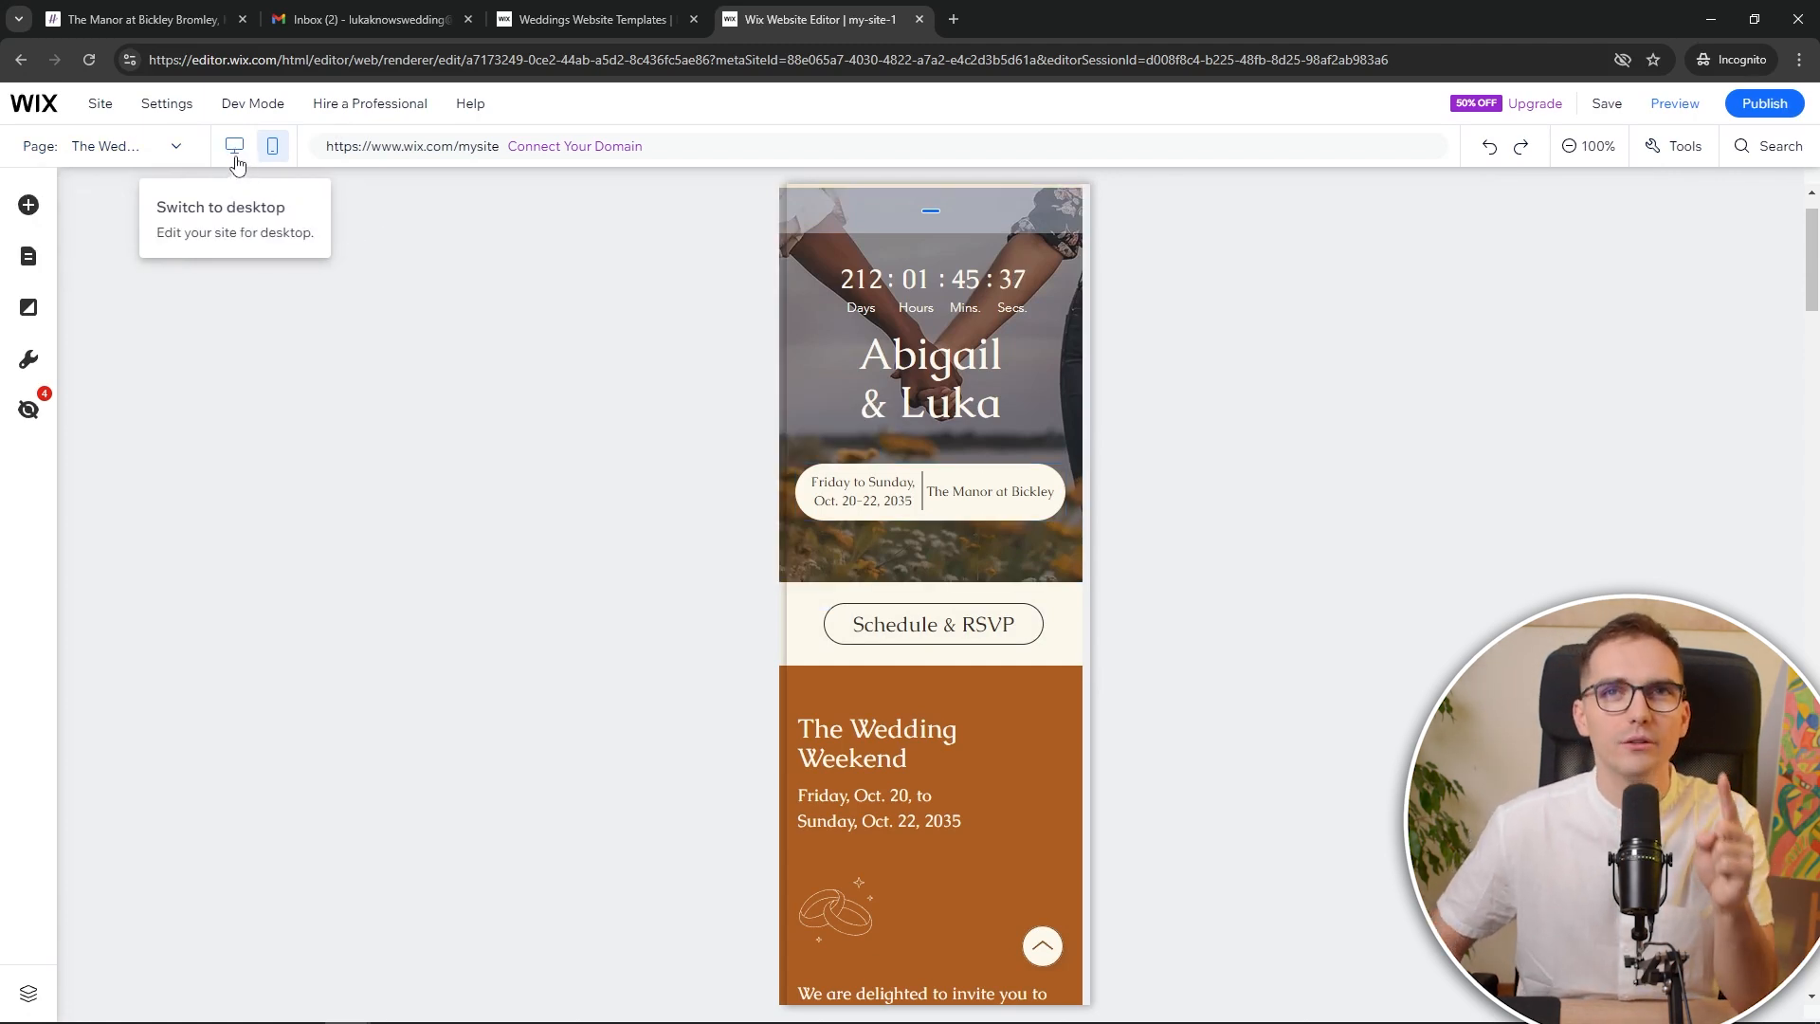
Back in the desktop layout, insert a new empty section above the footer
{"action": "left_click", "coordinate": [234, 145]}
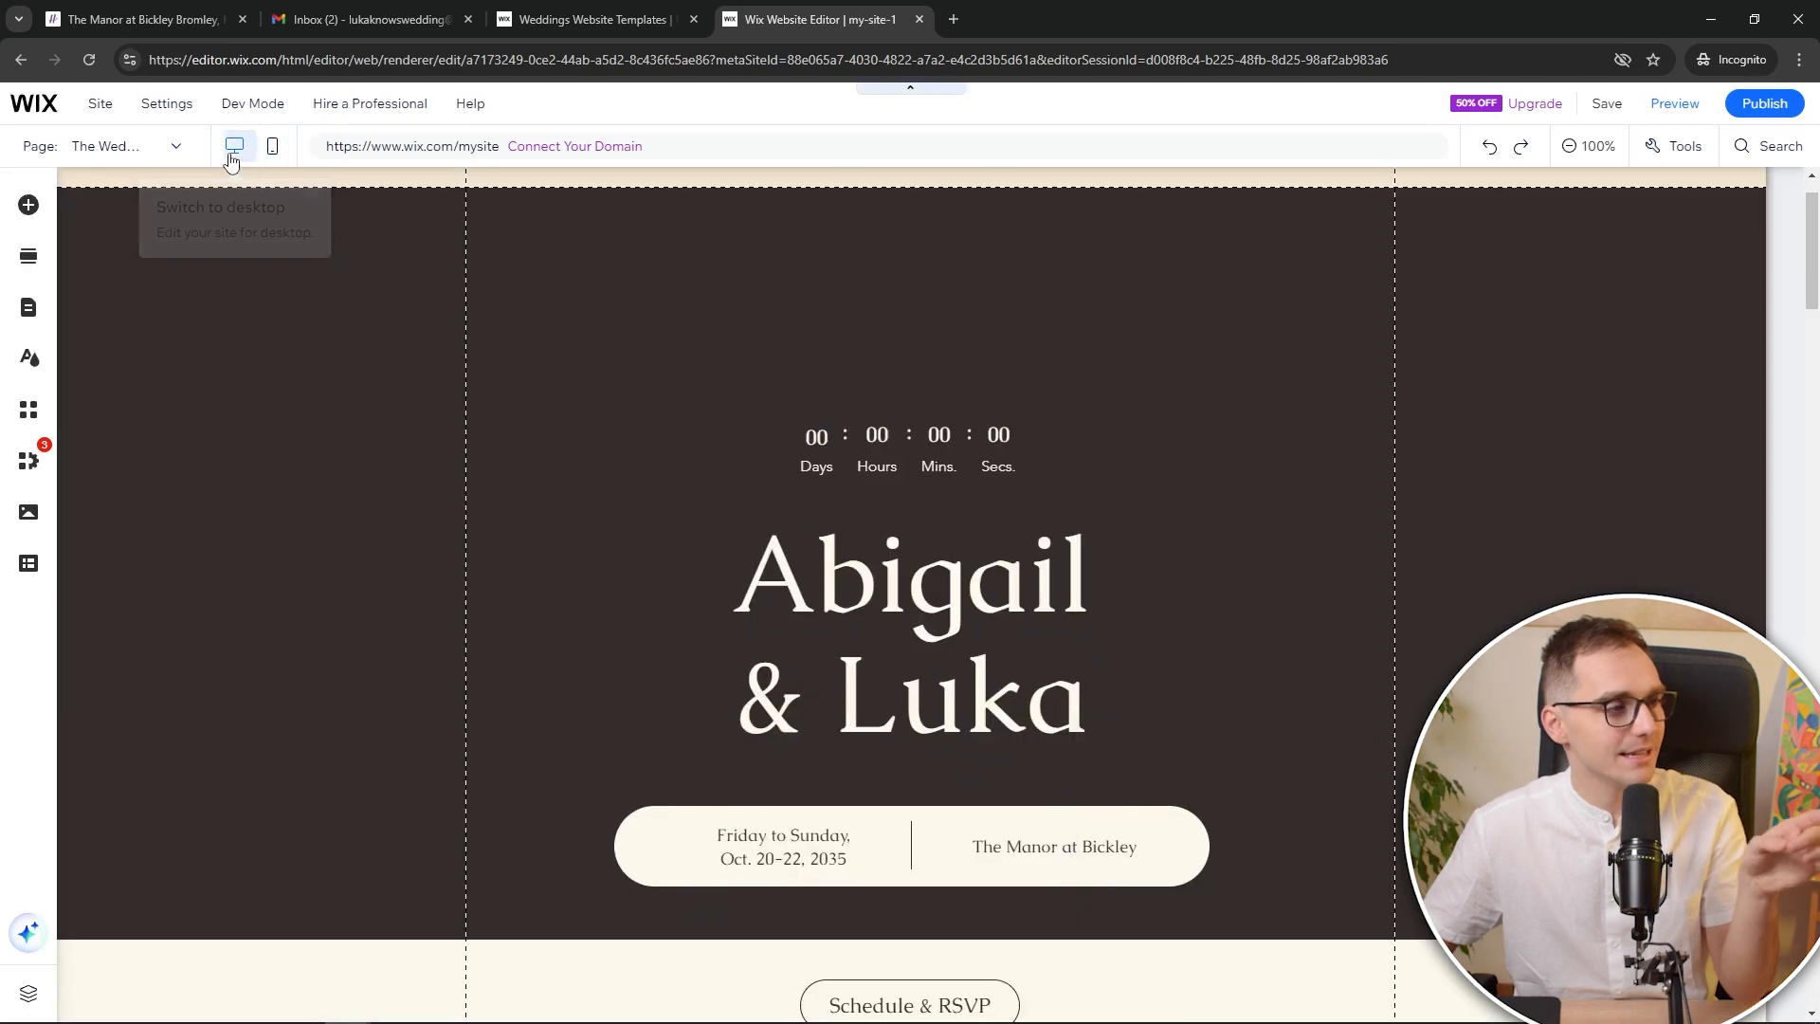
{"action": "scroll", "coordinate": [625, 372], "scroll_direction": "down", "scroll_amount": 10}
{"action": "scroll", "coordinate": [637, 372], "scroll_direction": "down", "scroll_amount": 20}
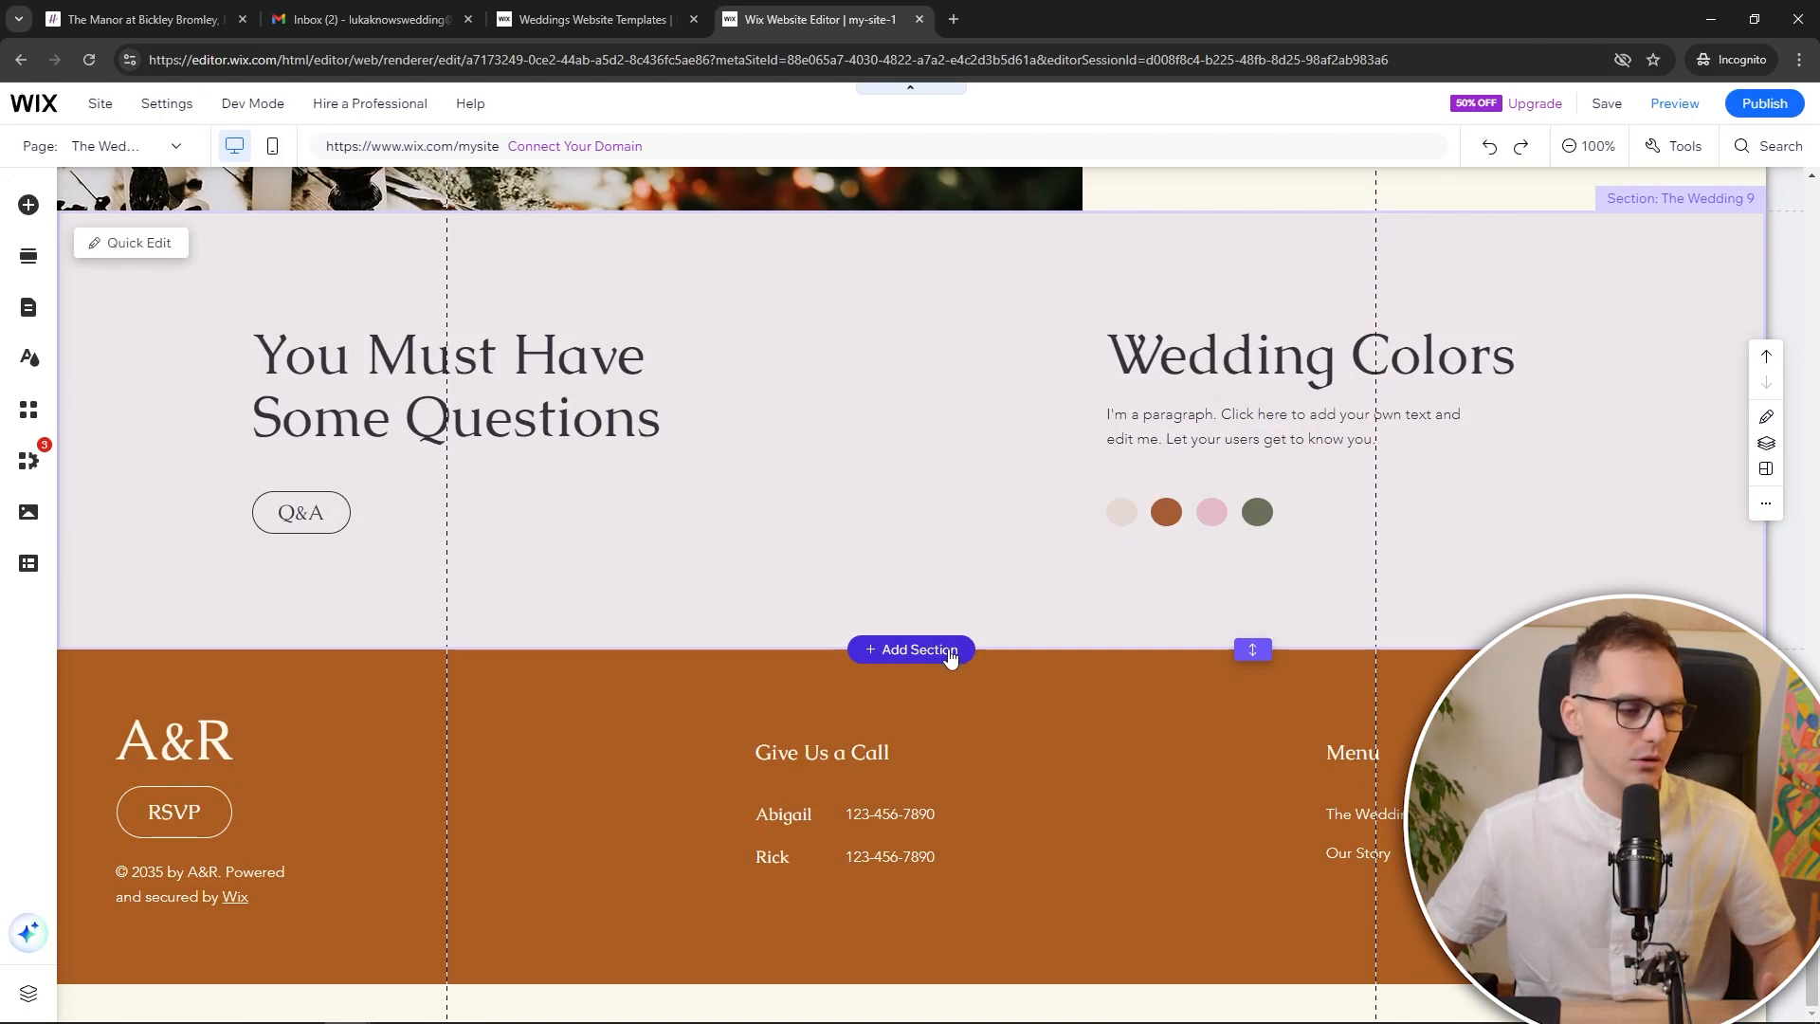
{"action": "left_click", "coordinate": [950, 652]}
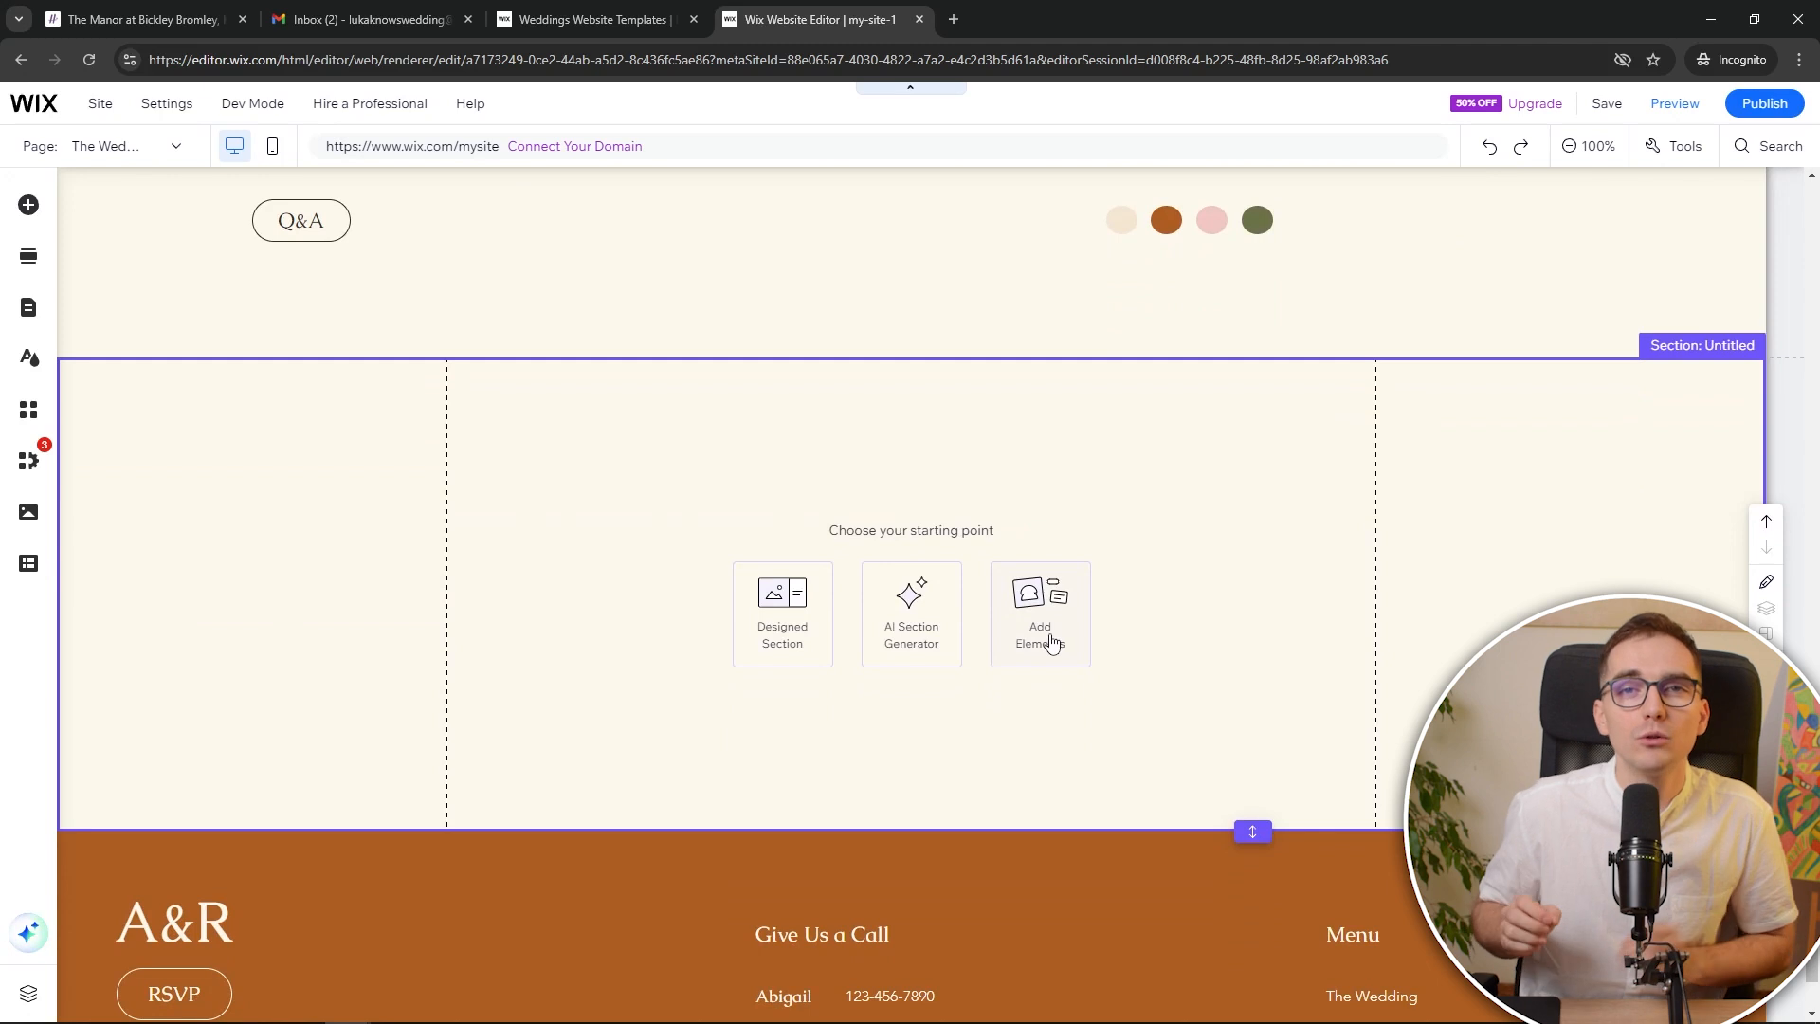
Search the elements for 'MAP' to see Google Maps options, then return to Hitched
{"action": "left_click", "coordinate": [1031, 645]}
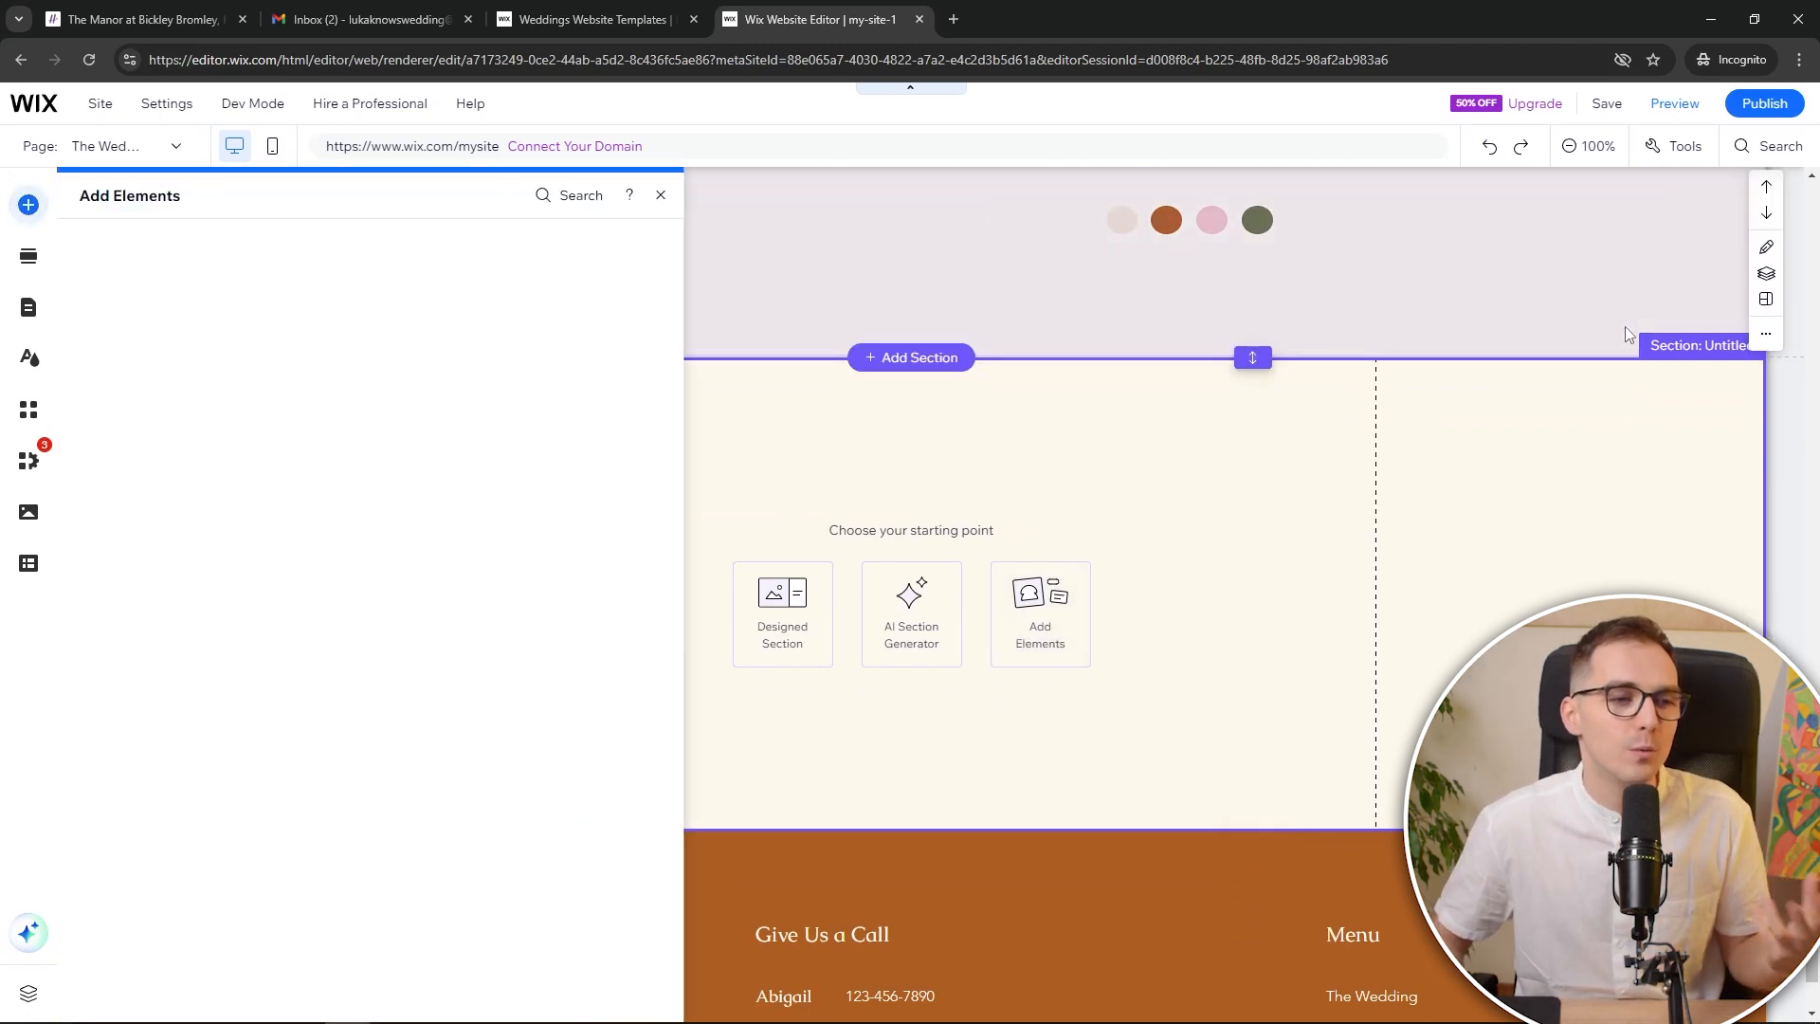
{"action": "left_click", "coordinate": [573, 197]}
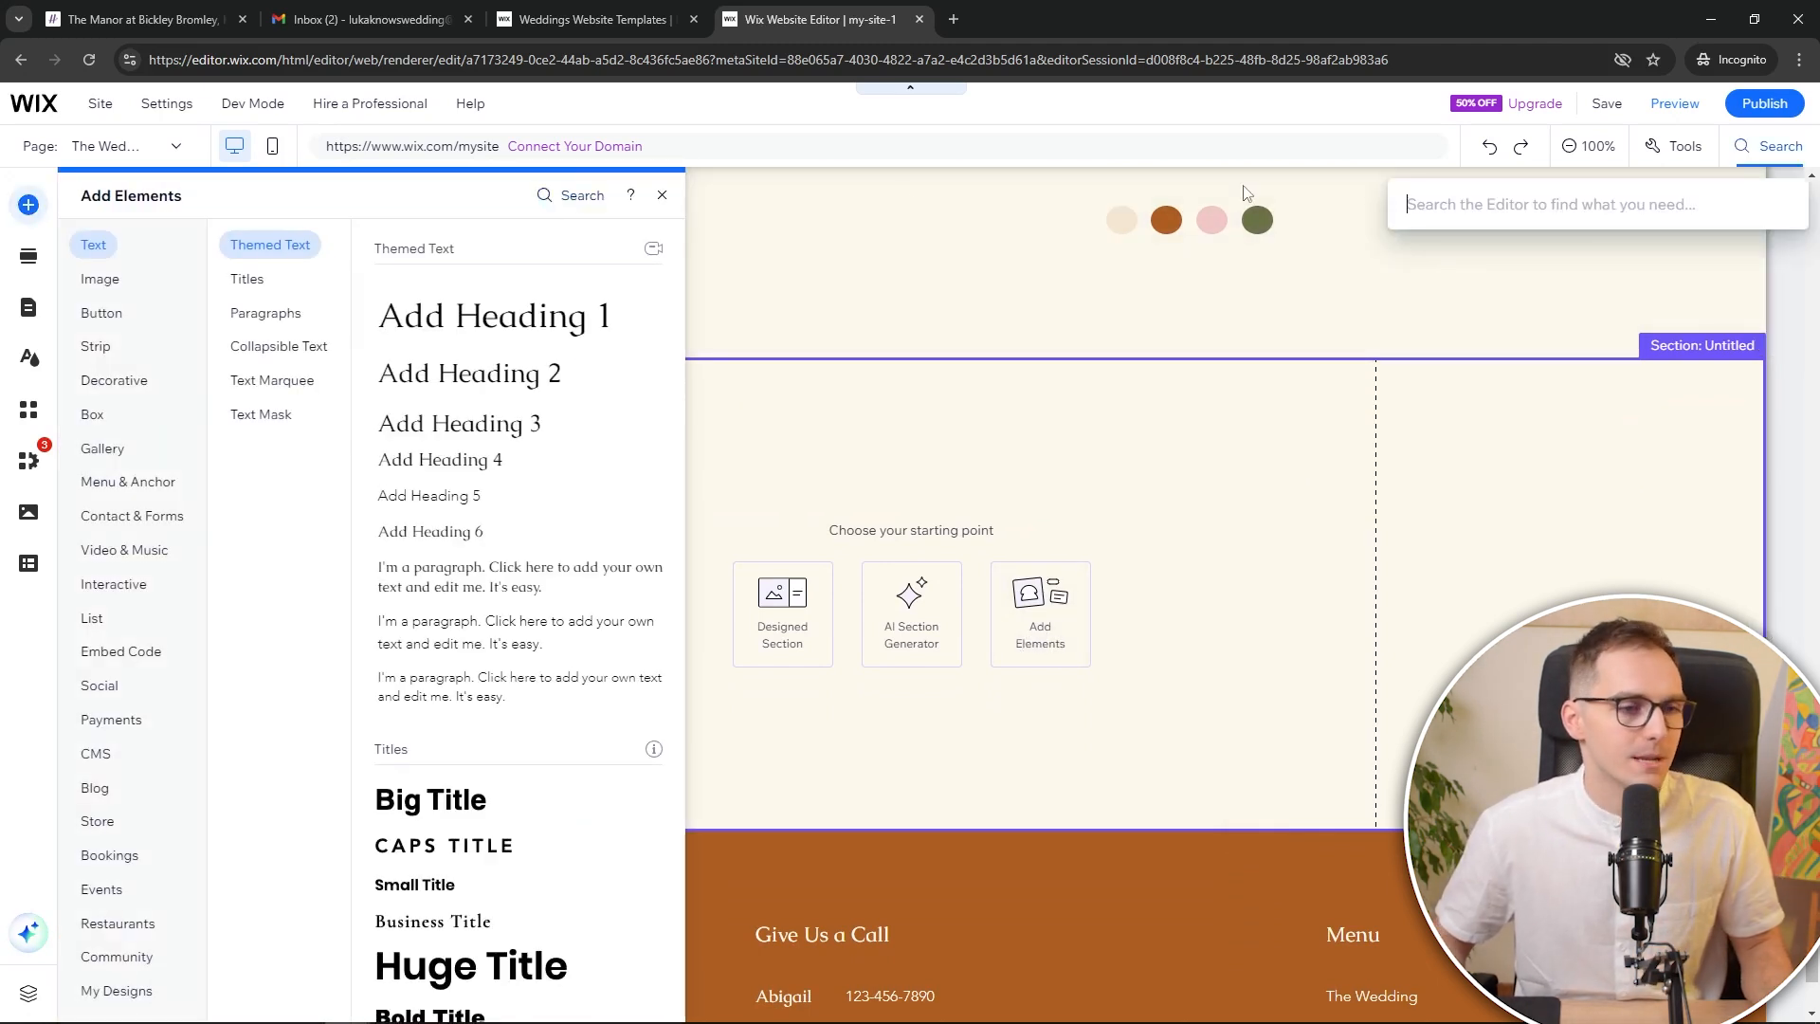
{"action": "type", "text": "MAP"}
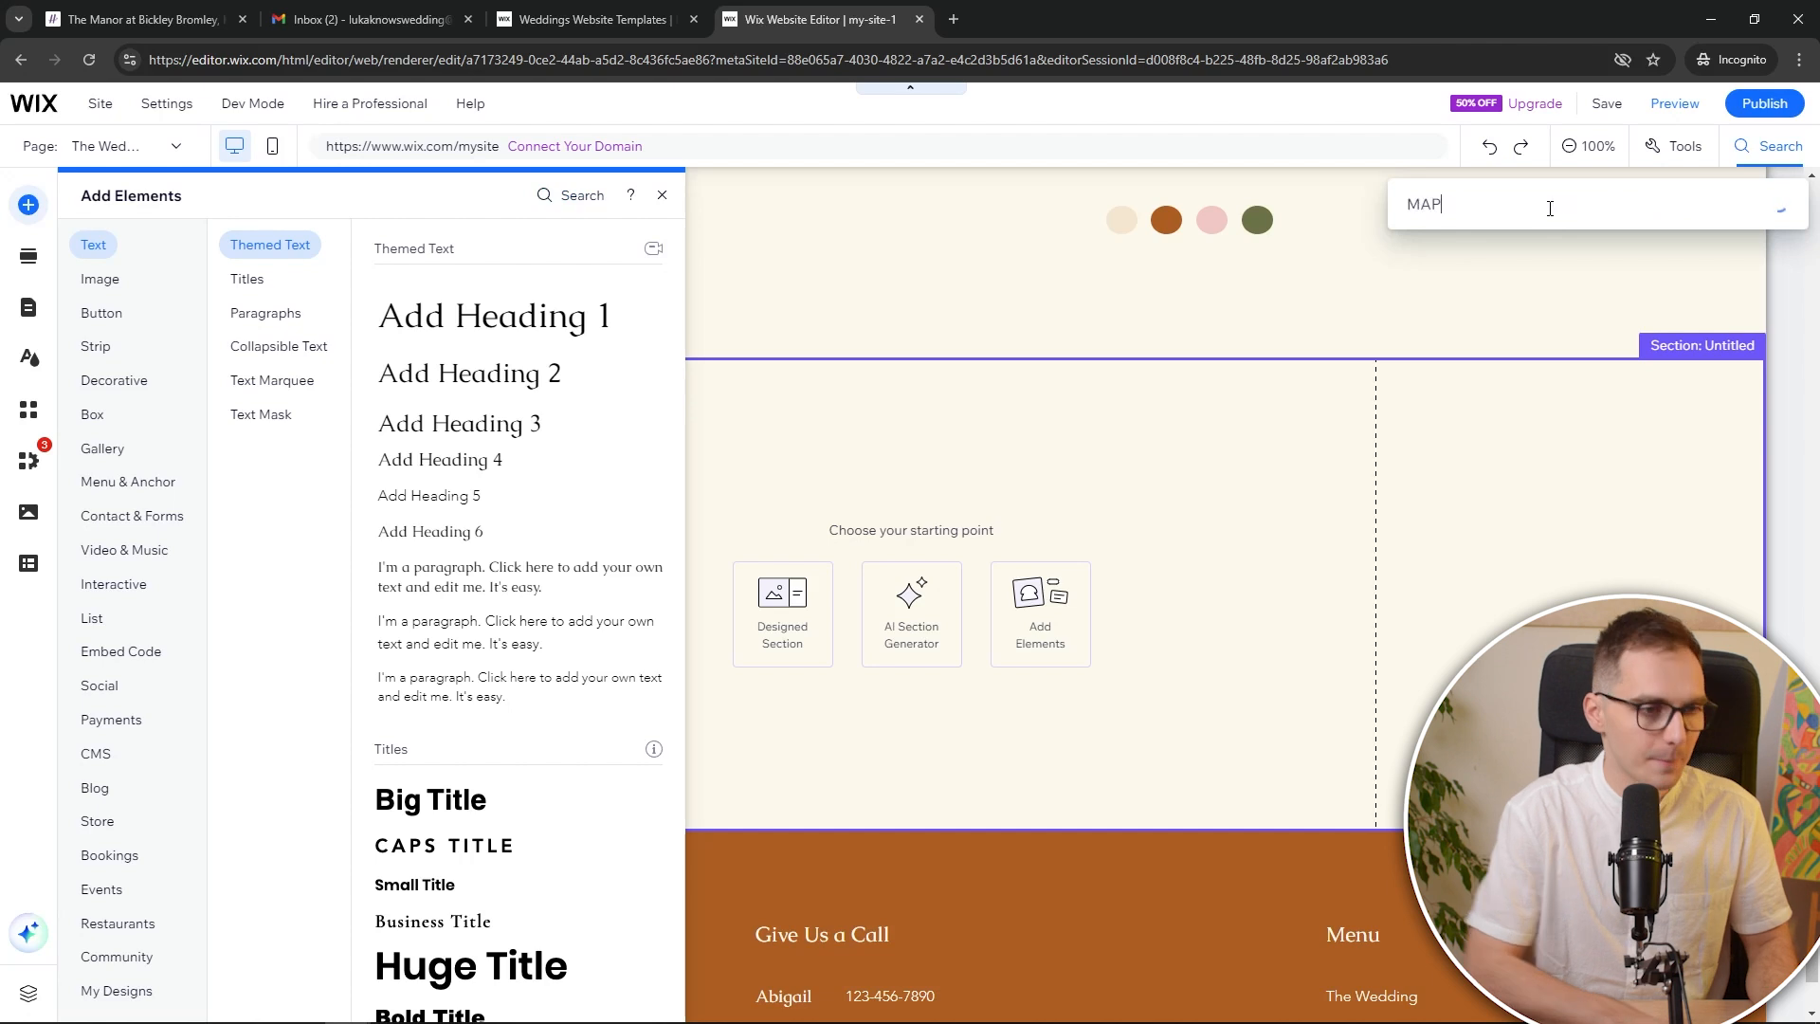
{"action": "mouse_move", "coordinate": [1507, 300]}
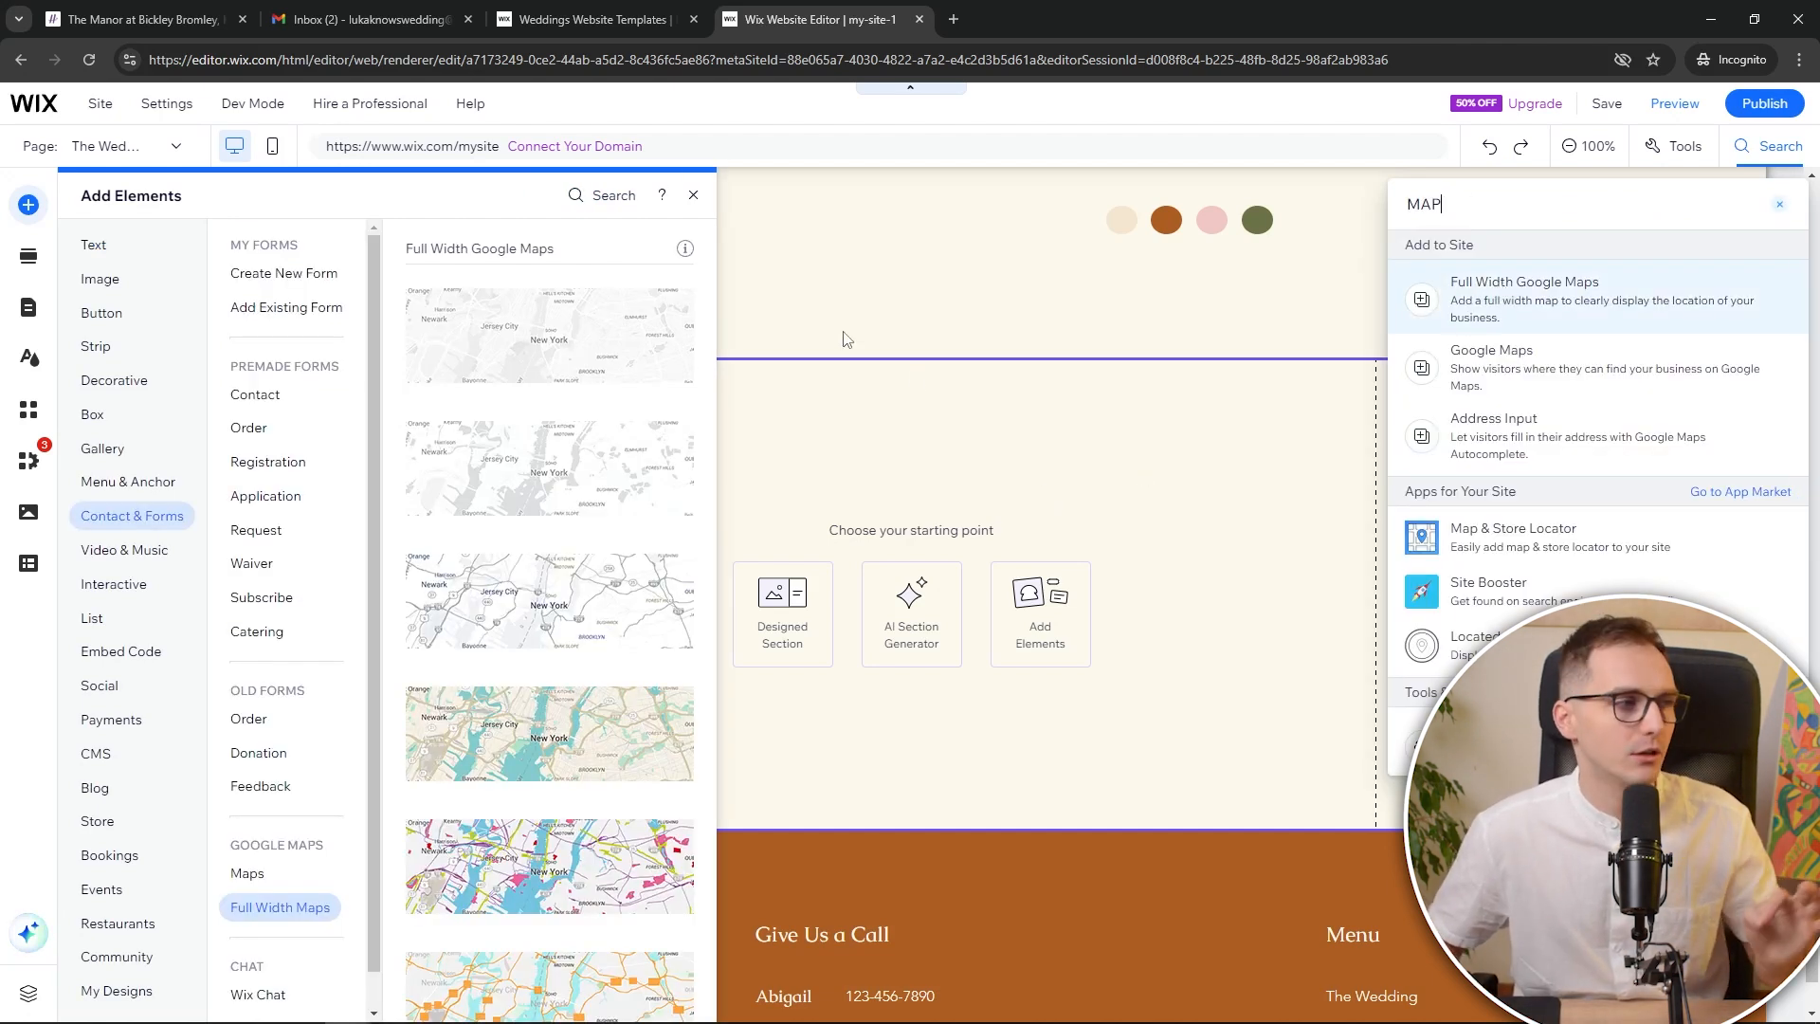
{"action": "left_click", "coordinate": [142, 19]}
{"action": "scroll", "coordinate": [279, 803], "scroll_direction": "down", "scroll_amount": 10}
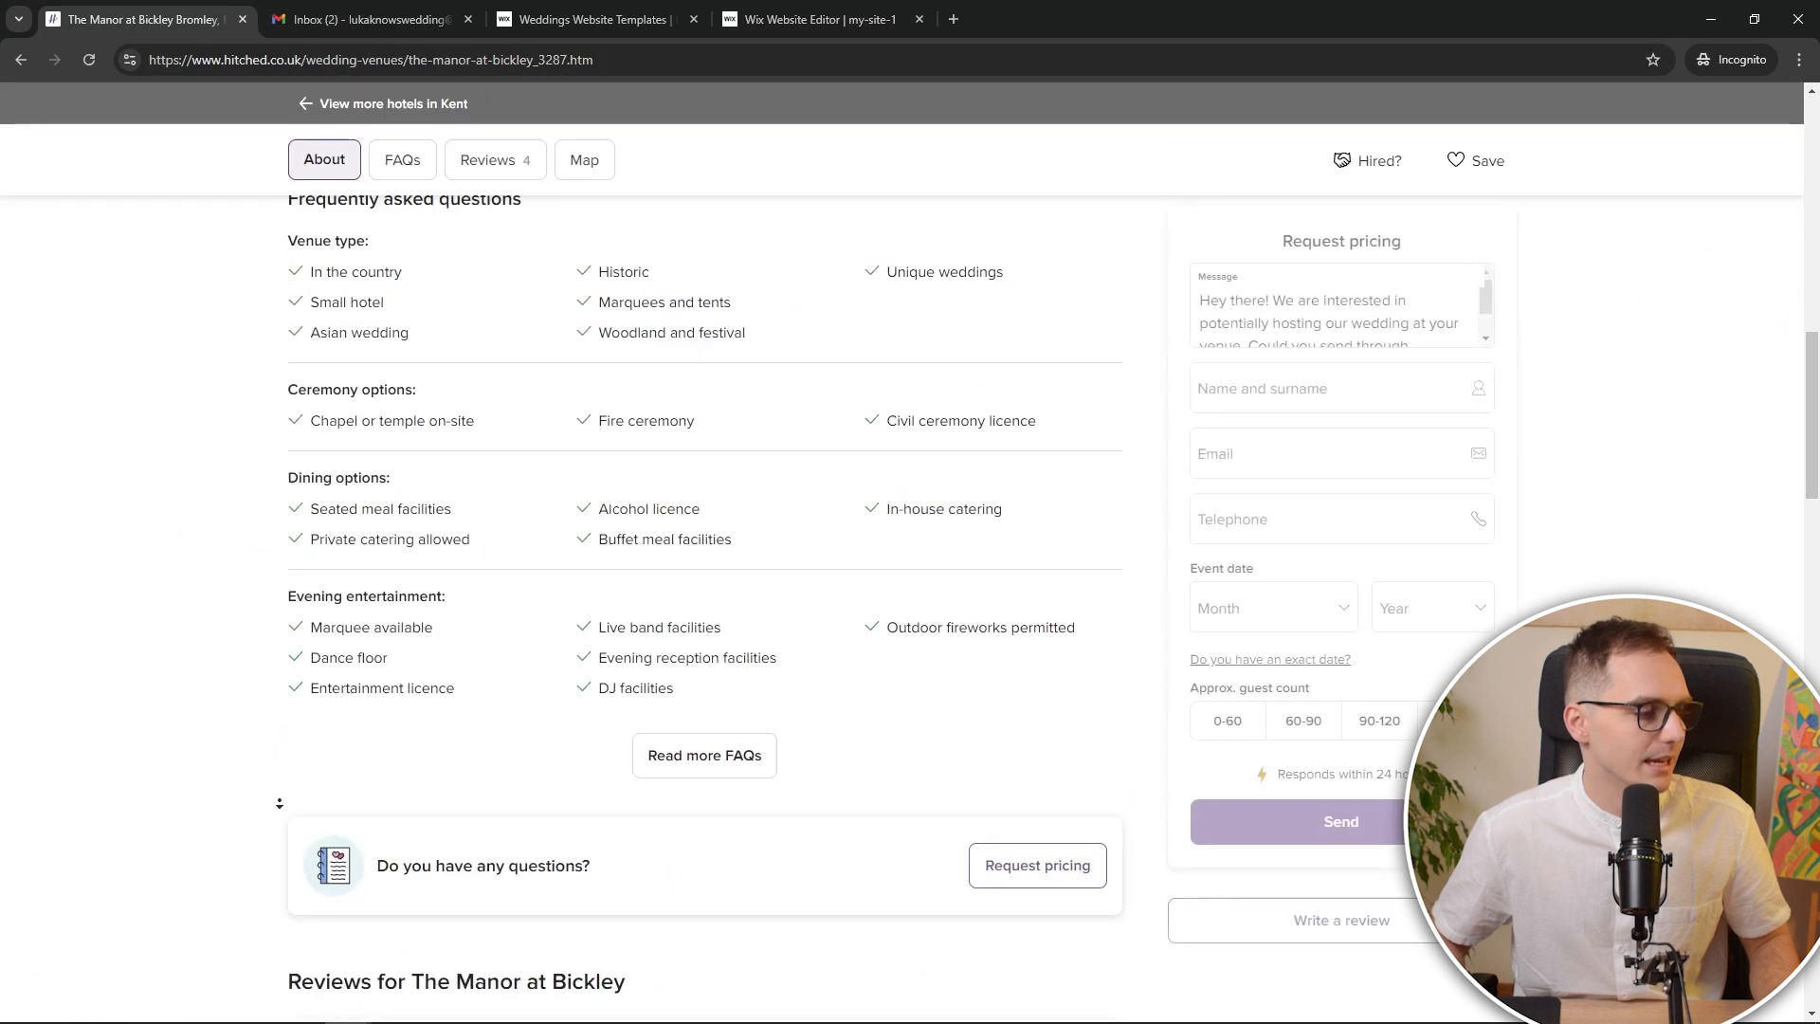
Copy the venue address from Hitched and reach Google Maps in a new tab
{"action": "scroll", "coordinate": [458, 560], "scroll_direction": "down", "scroll_amount": 15}
{"action": "scroll", "coordinate": [589, 670], "scroll_direction": "up", "scroll_amount": 10}
{"action": "left_click_drag", "start_coordinate": [593, 630], "coordinate": [334, 623]}
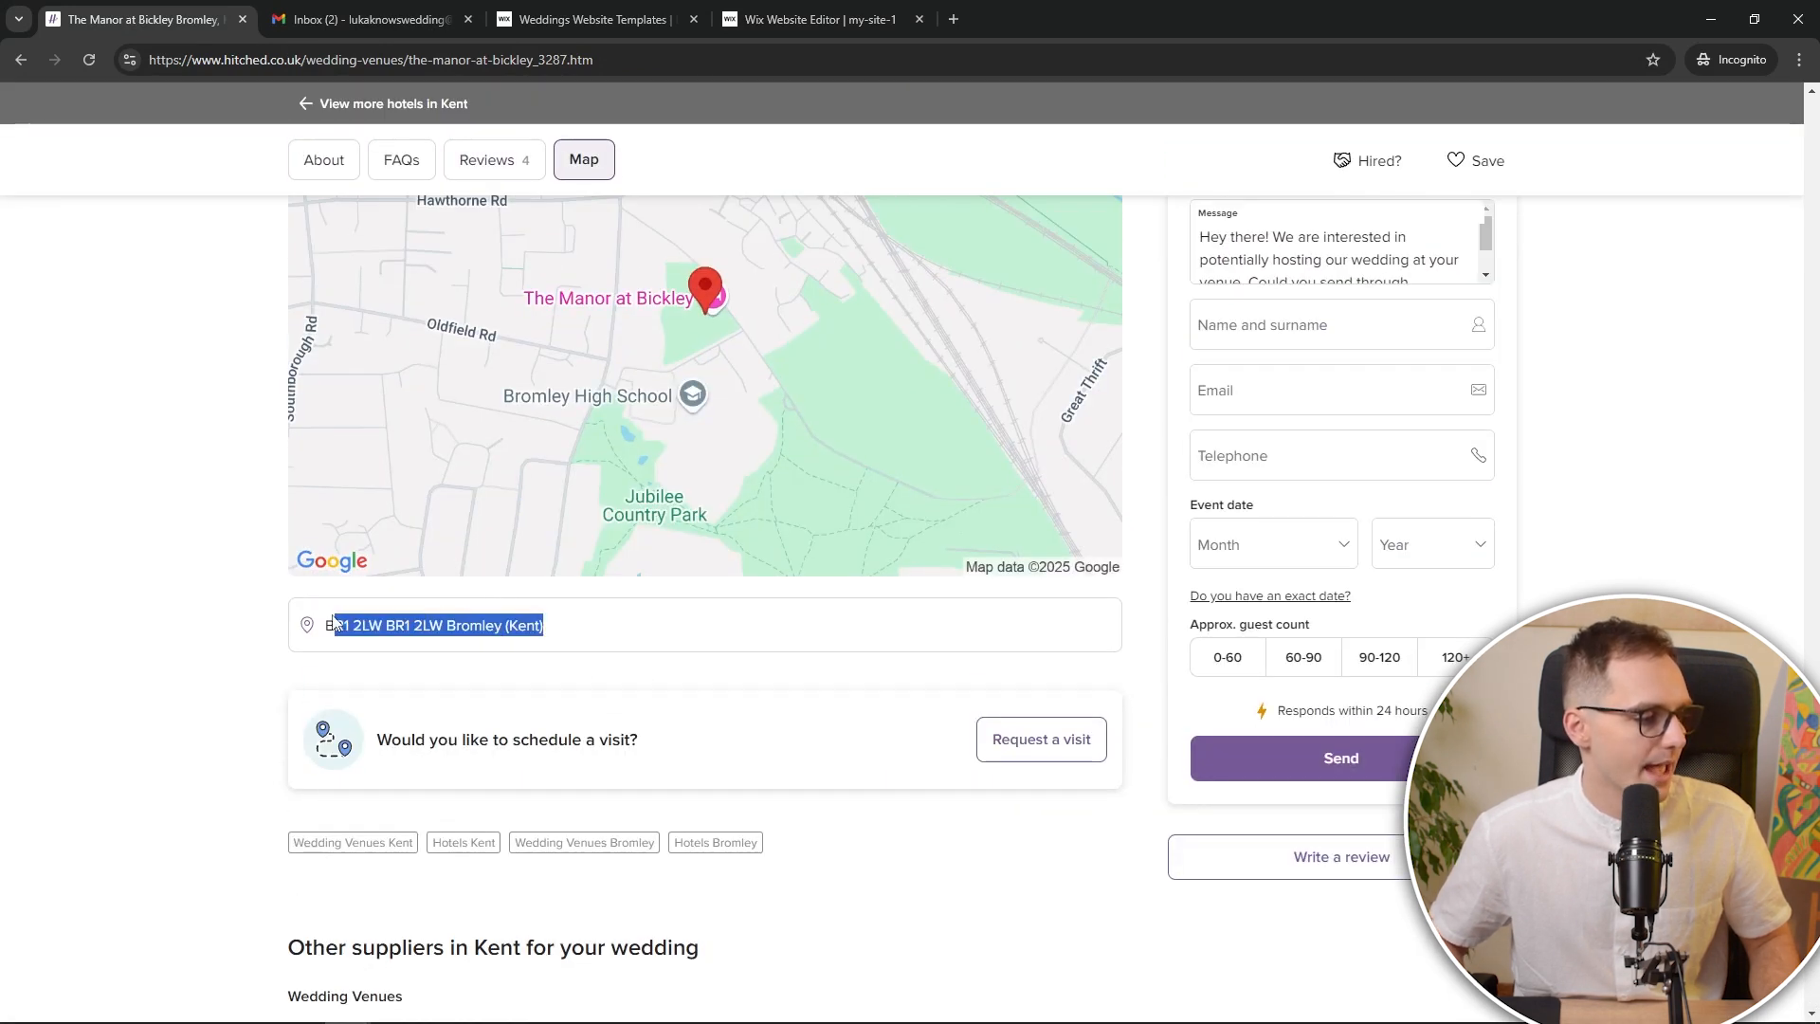
{"action": "scroll", "coordinate": [895, 439], "scroll_direction": "up", "scroll_amount": 2}
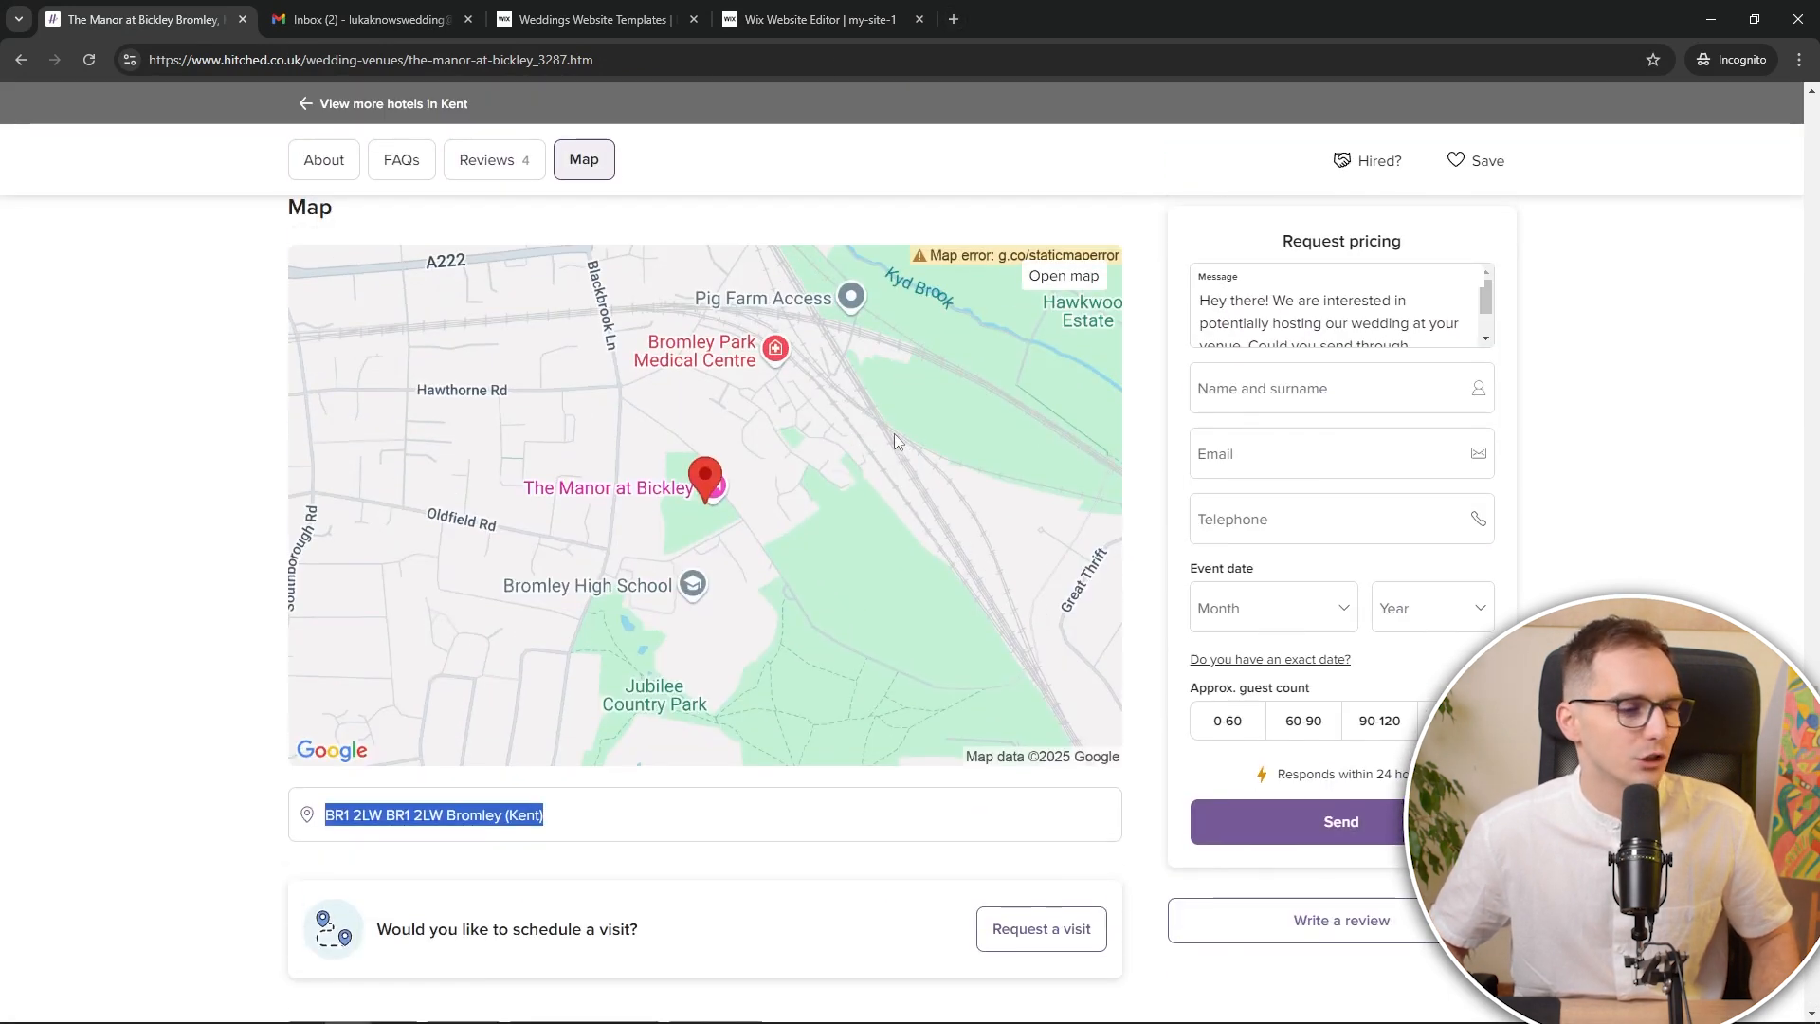
{"action": "key", "text": "ctrl+c"}
{"action": "key", "text": "ctrl+t"}
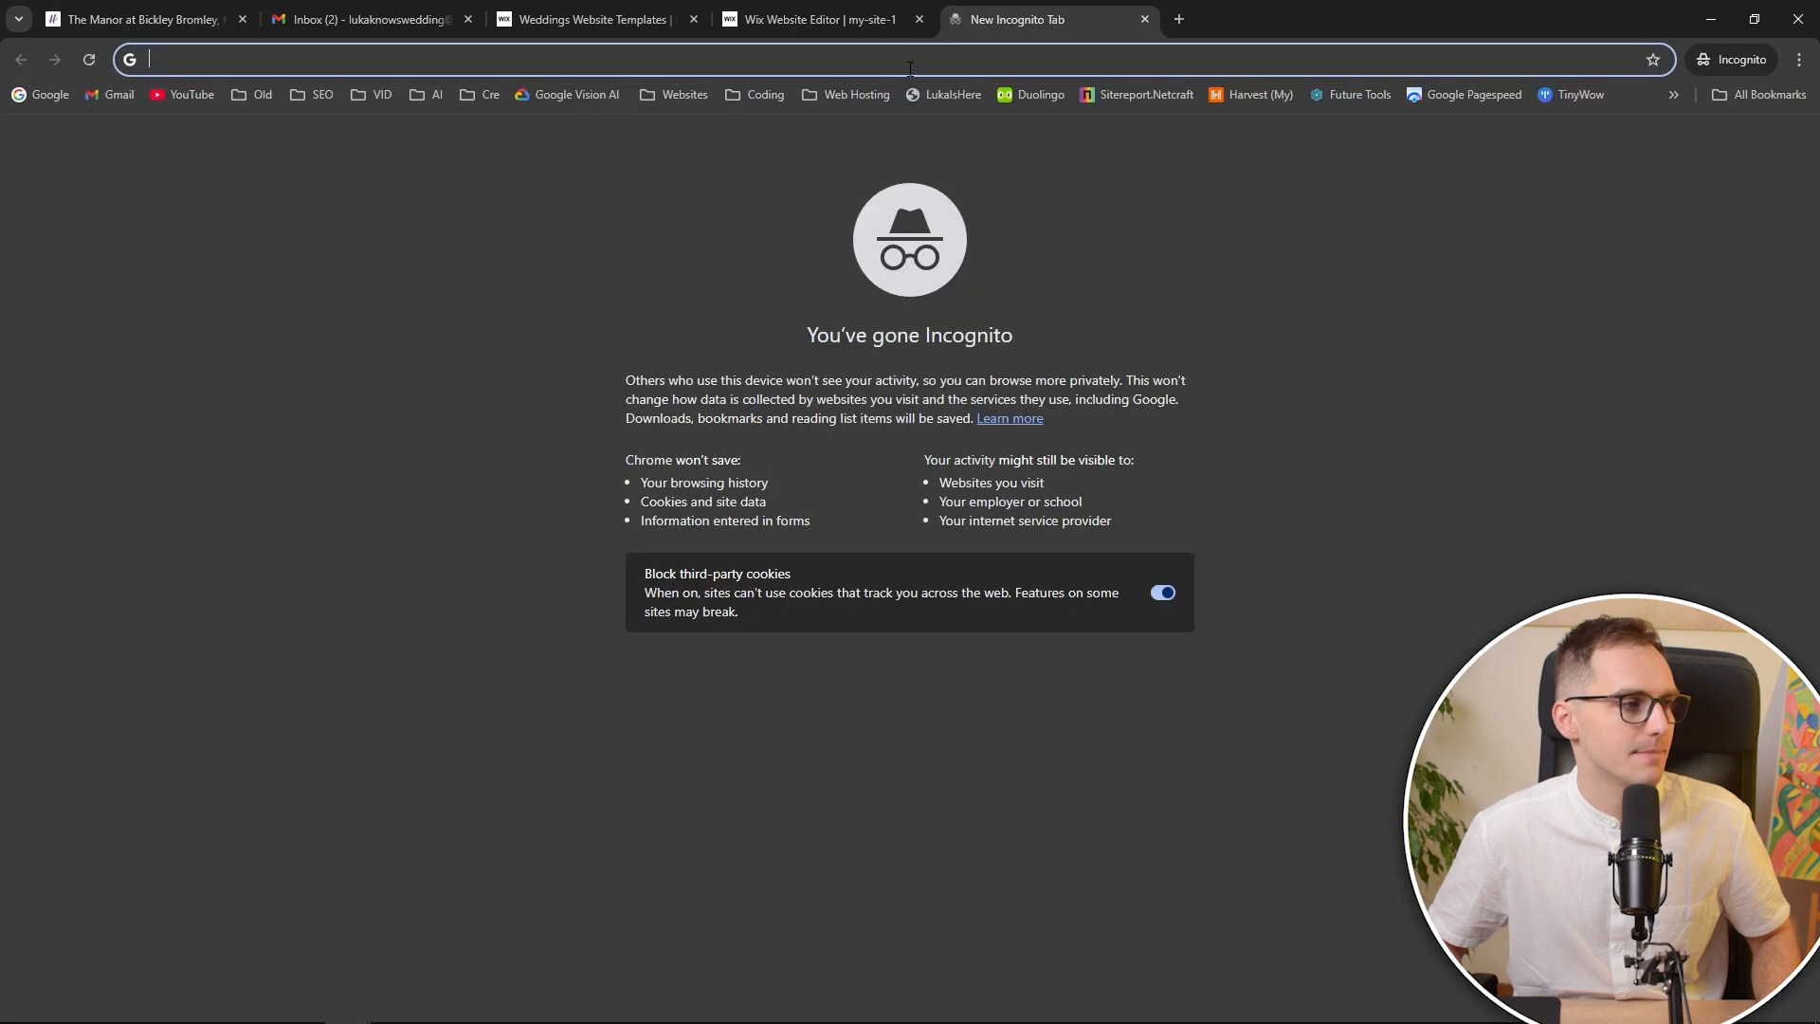
{"action": "key", "text": "ctrl+v"}
{"action": "key", "text": "Return"}
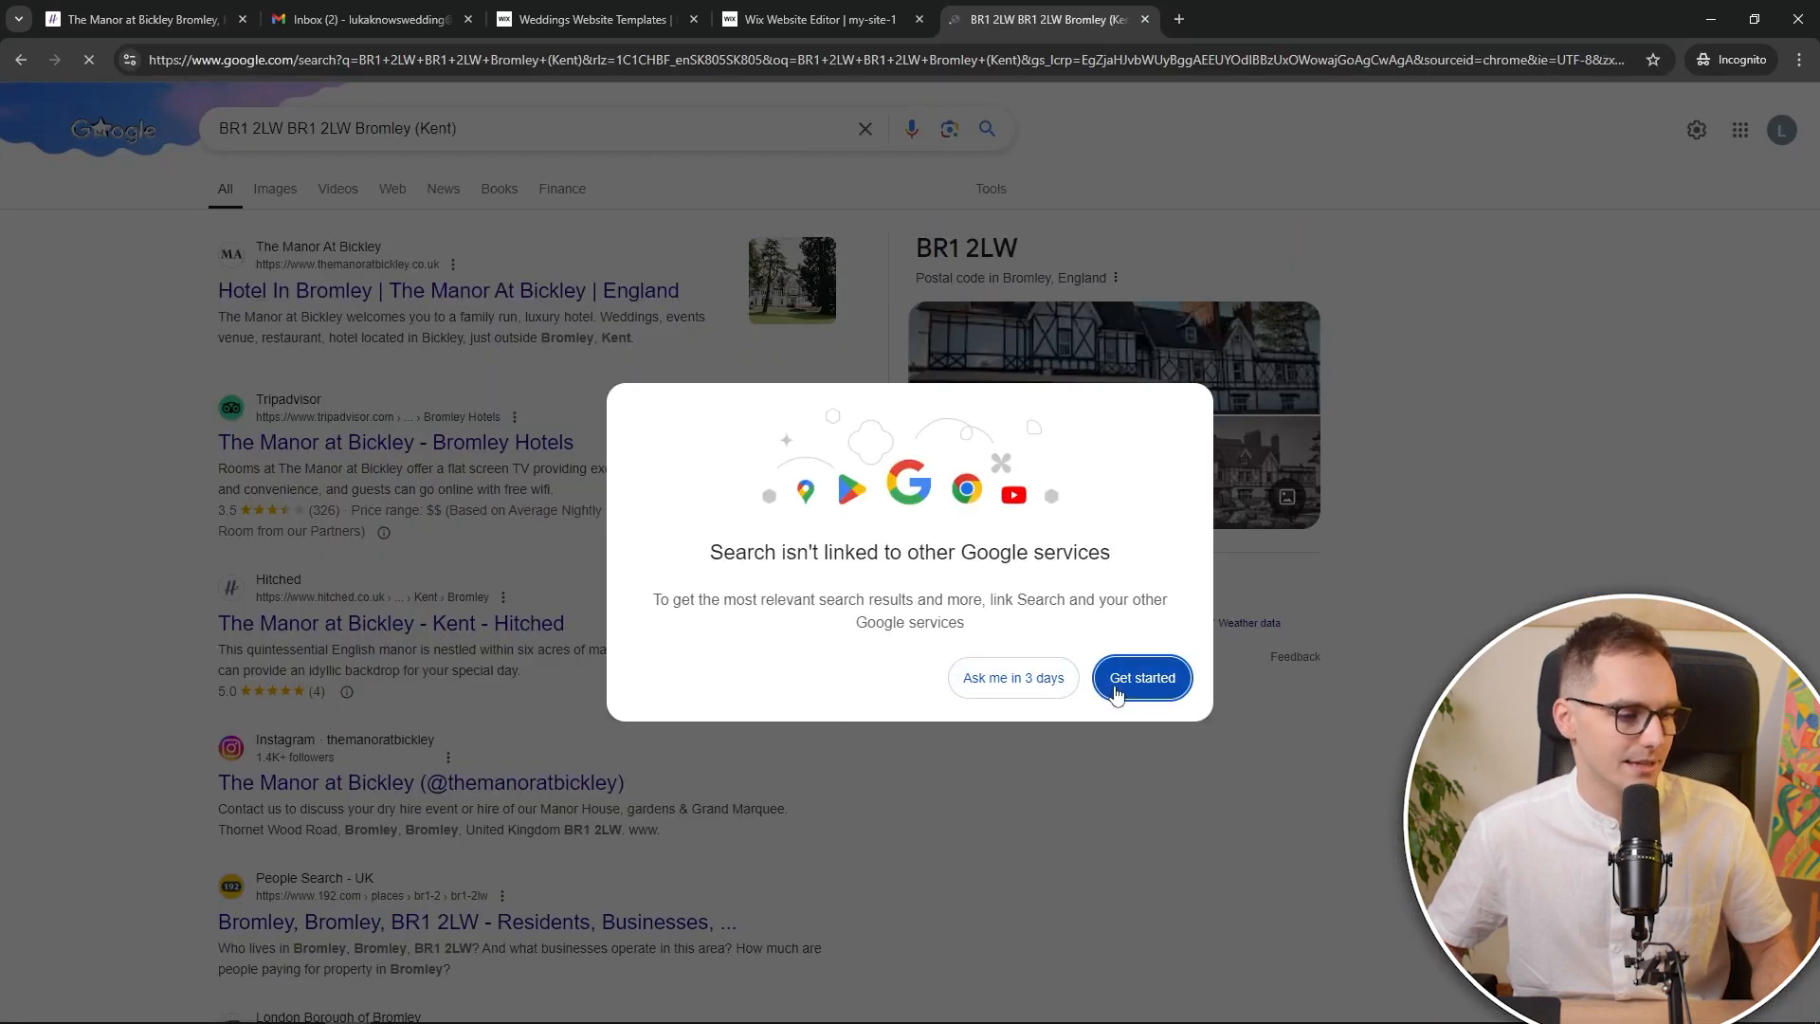
{"action": "left_click", "coordinate": [1124, 686]}
{"action": "triple_click", "coordinate": [528, 126]}
{"action": "left_click", "coordinate": [323, 59]}
{"action": "type", "text": "google maps"}
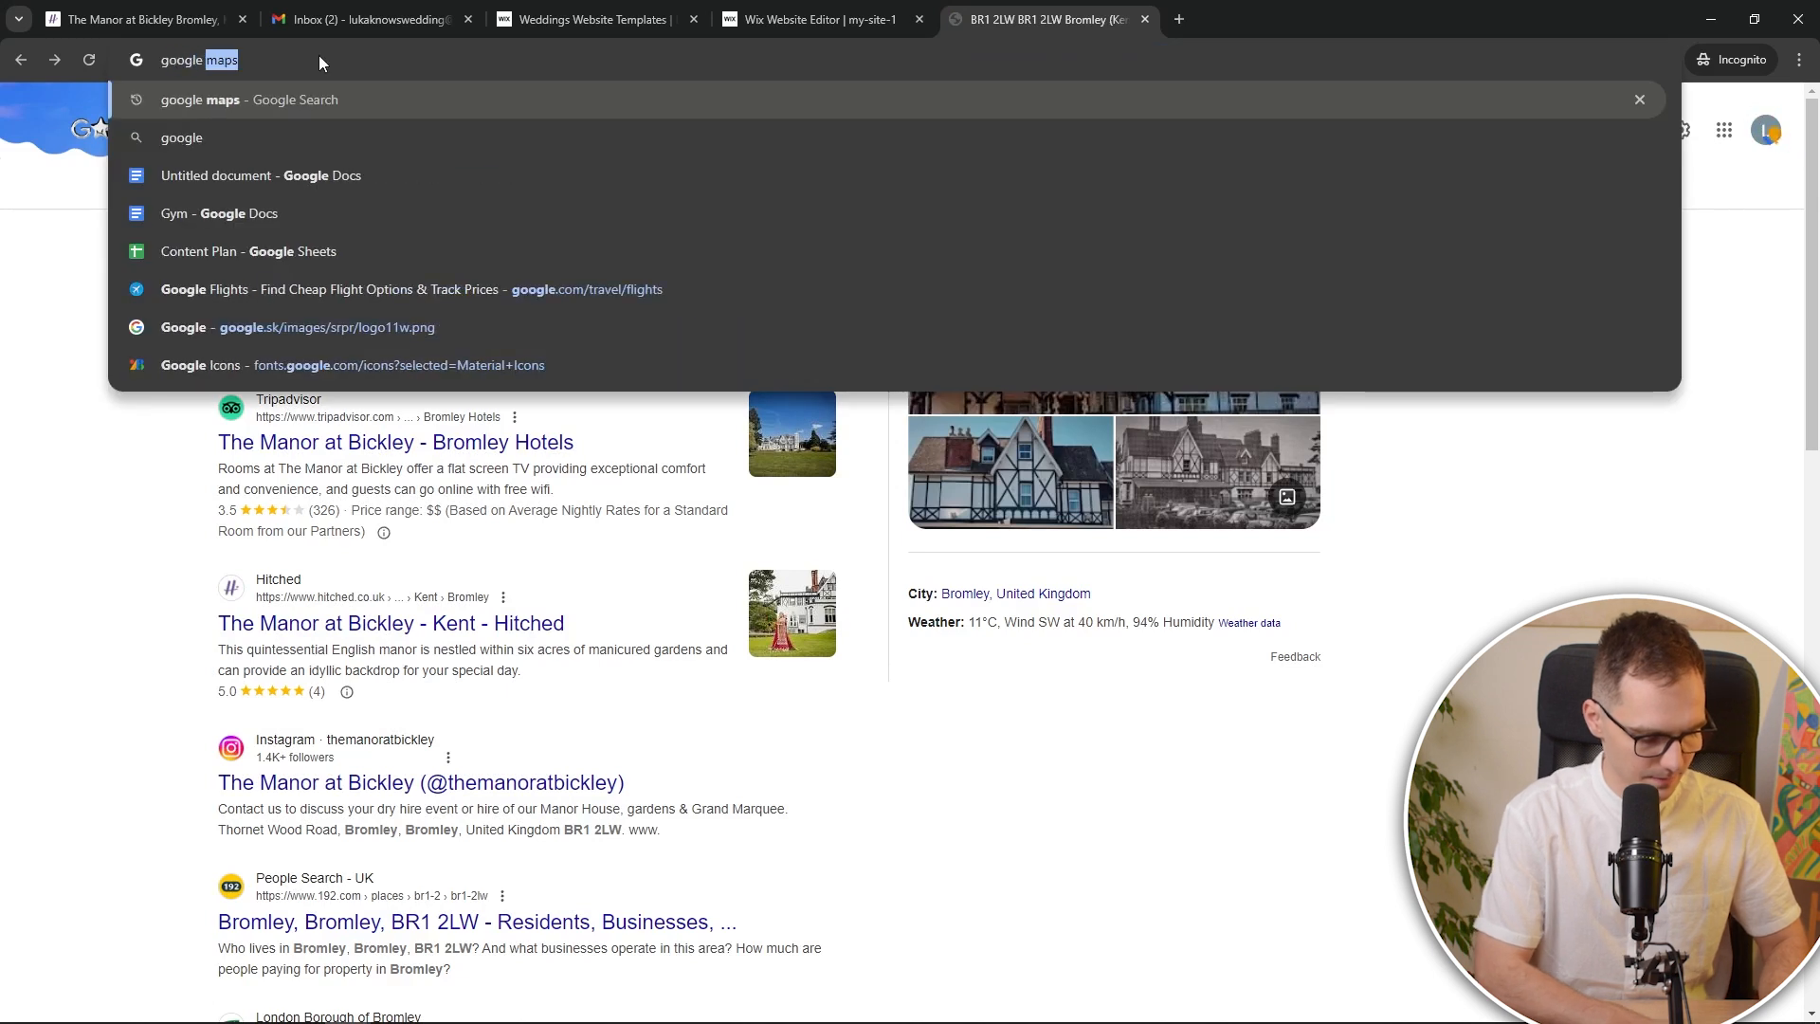
{"action": "key", "text": "Return"}
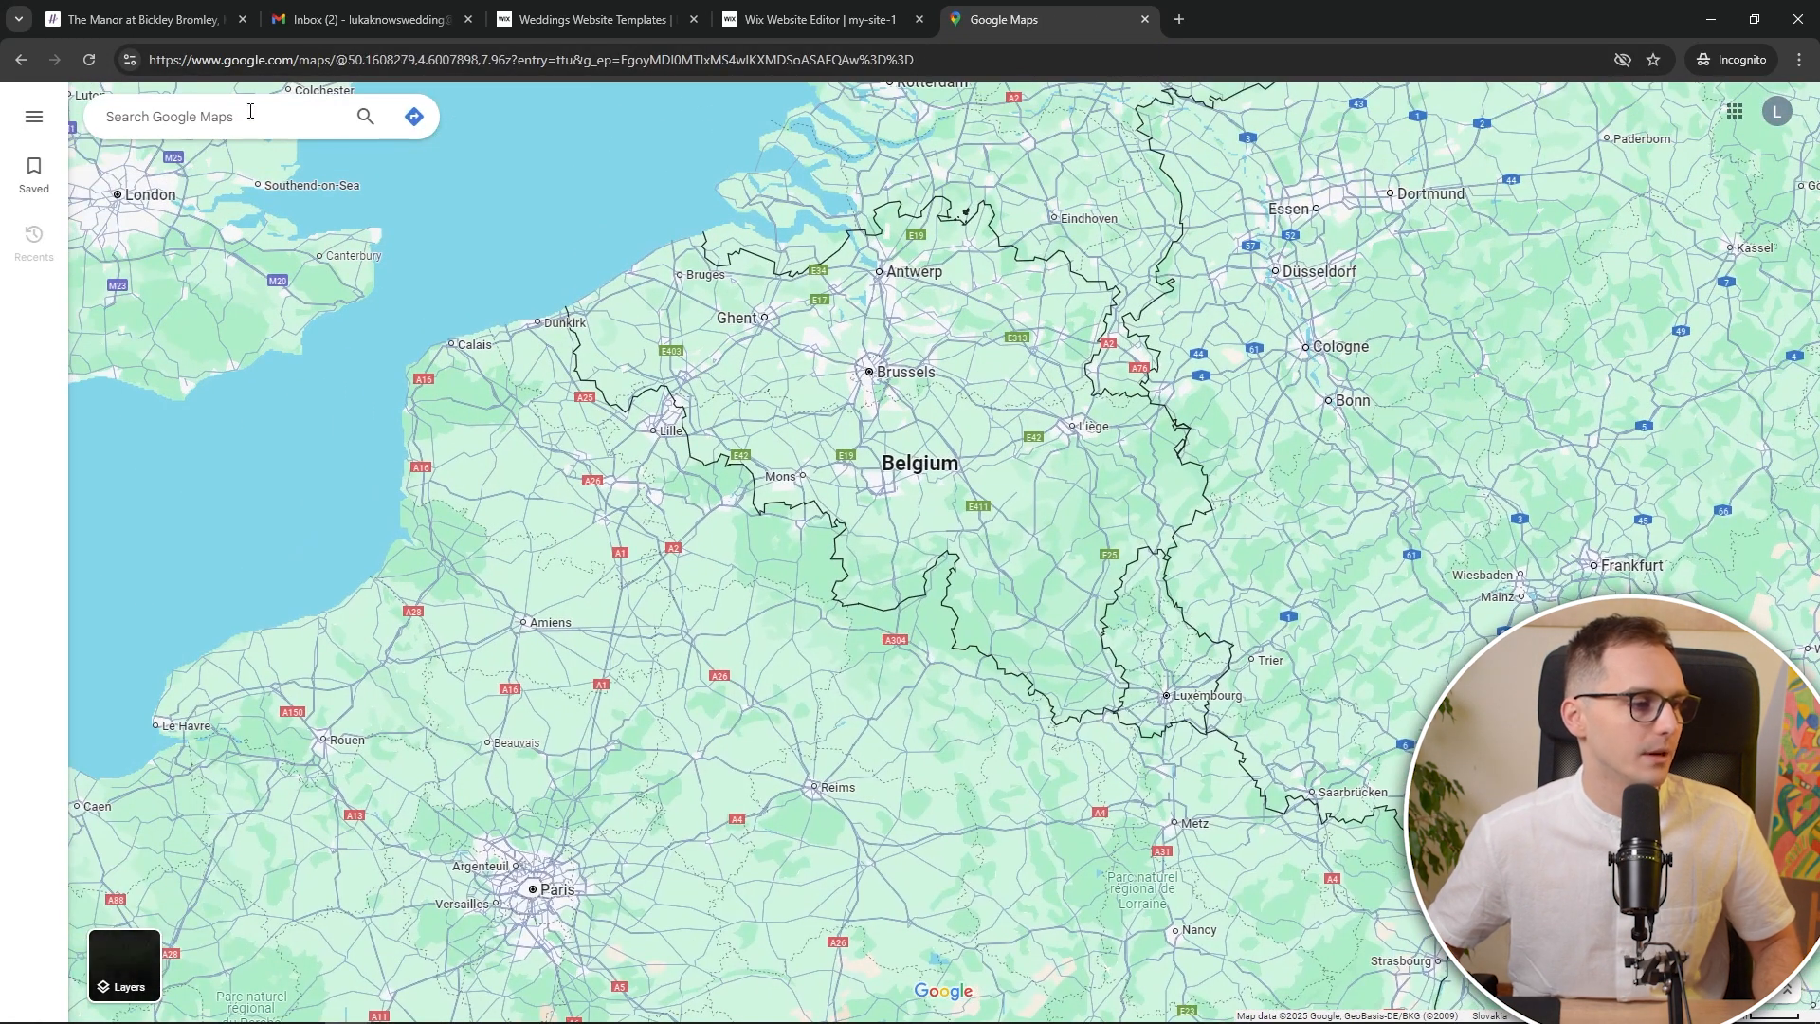
Search Maps for the BR1 2LW address and open The Manor at Bickley's place details
{"action": "left_click", "coordinate": [252, 116]}
{"action": "key", "text": "ctrl+v"}
{"action": "left_click", "coordinate": [270, 170]}
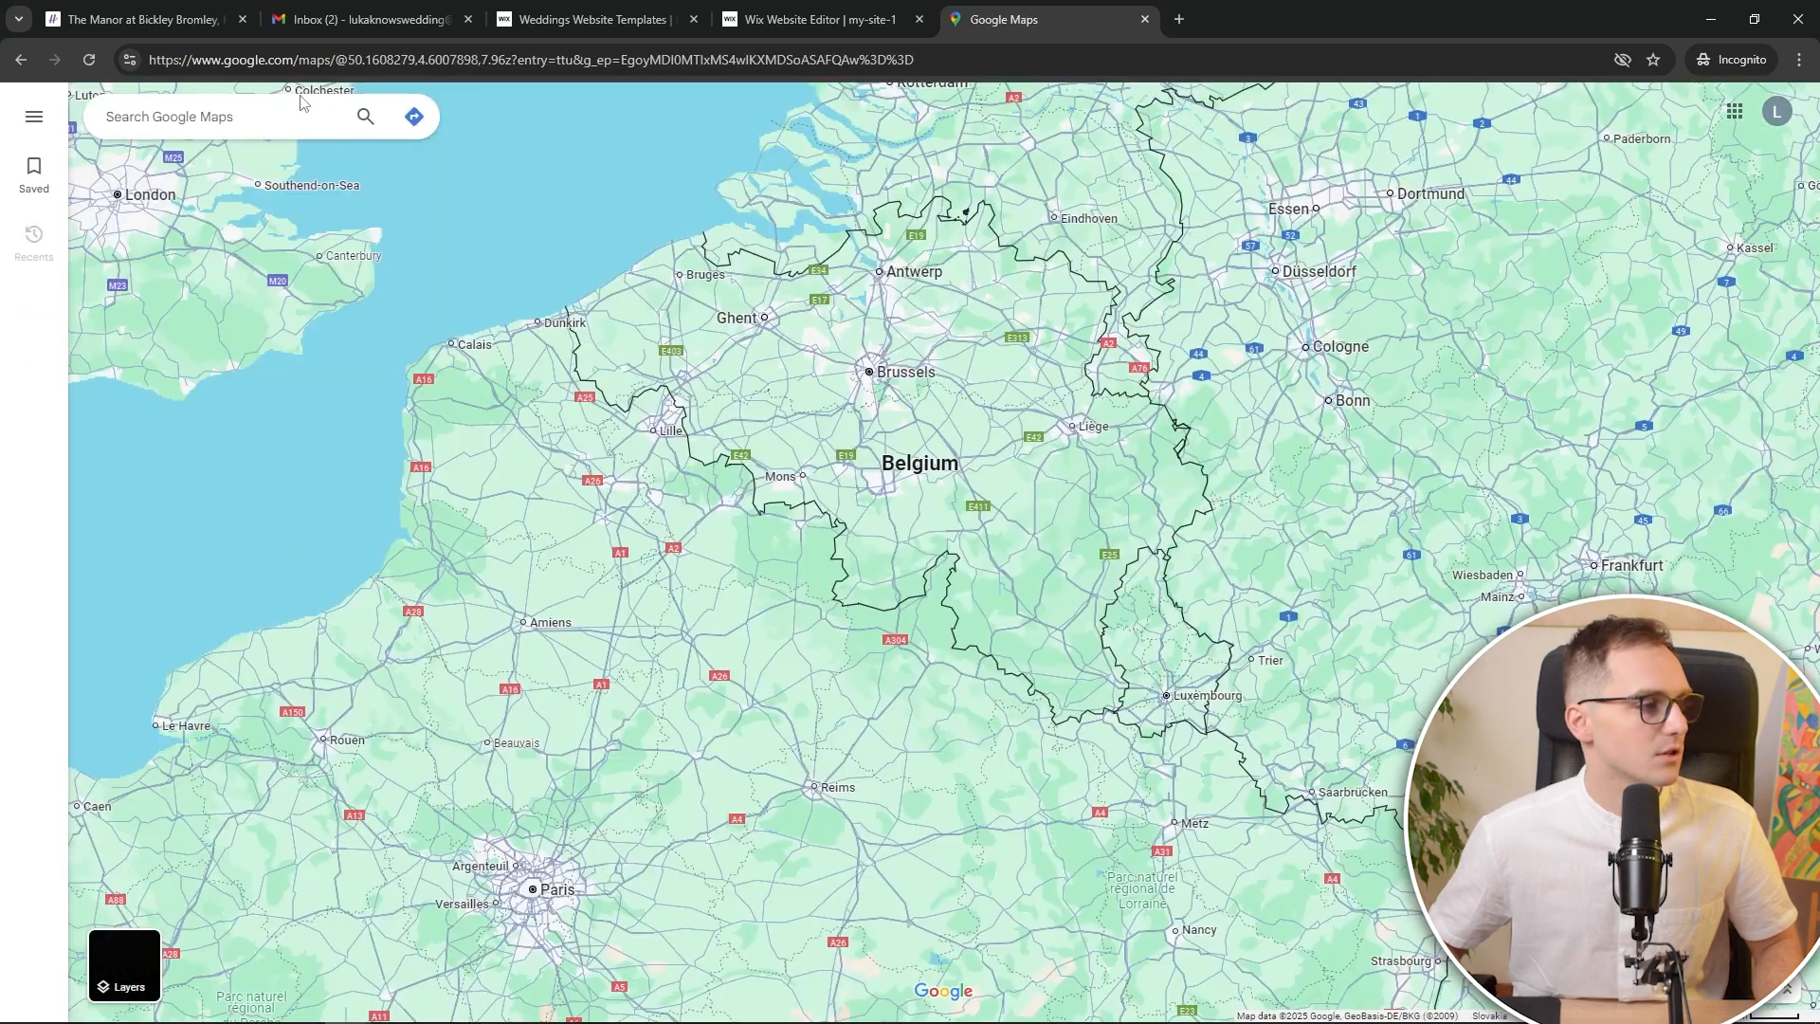
{"action": "left_click", "coordinate": [301, 106]}
{"action": "key", "text": "ctrl+v"}
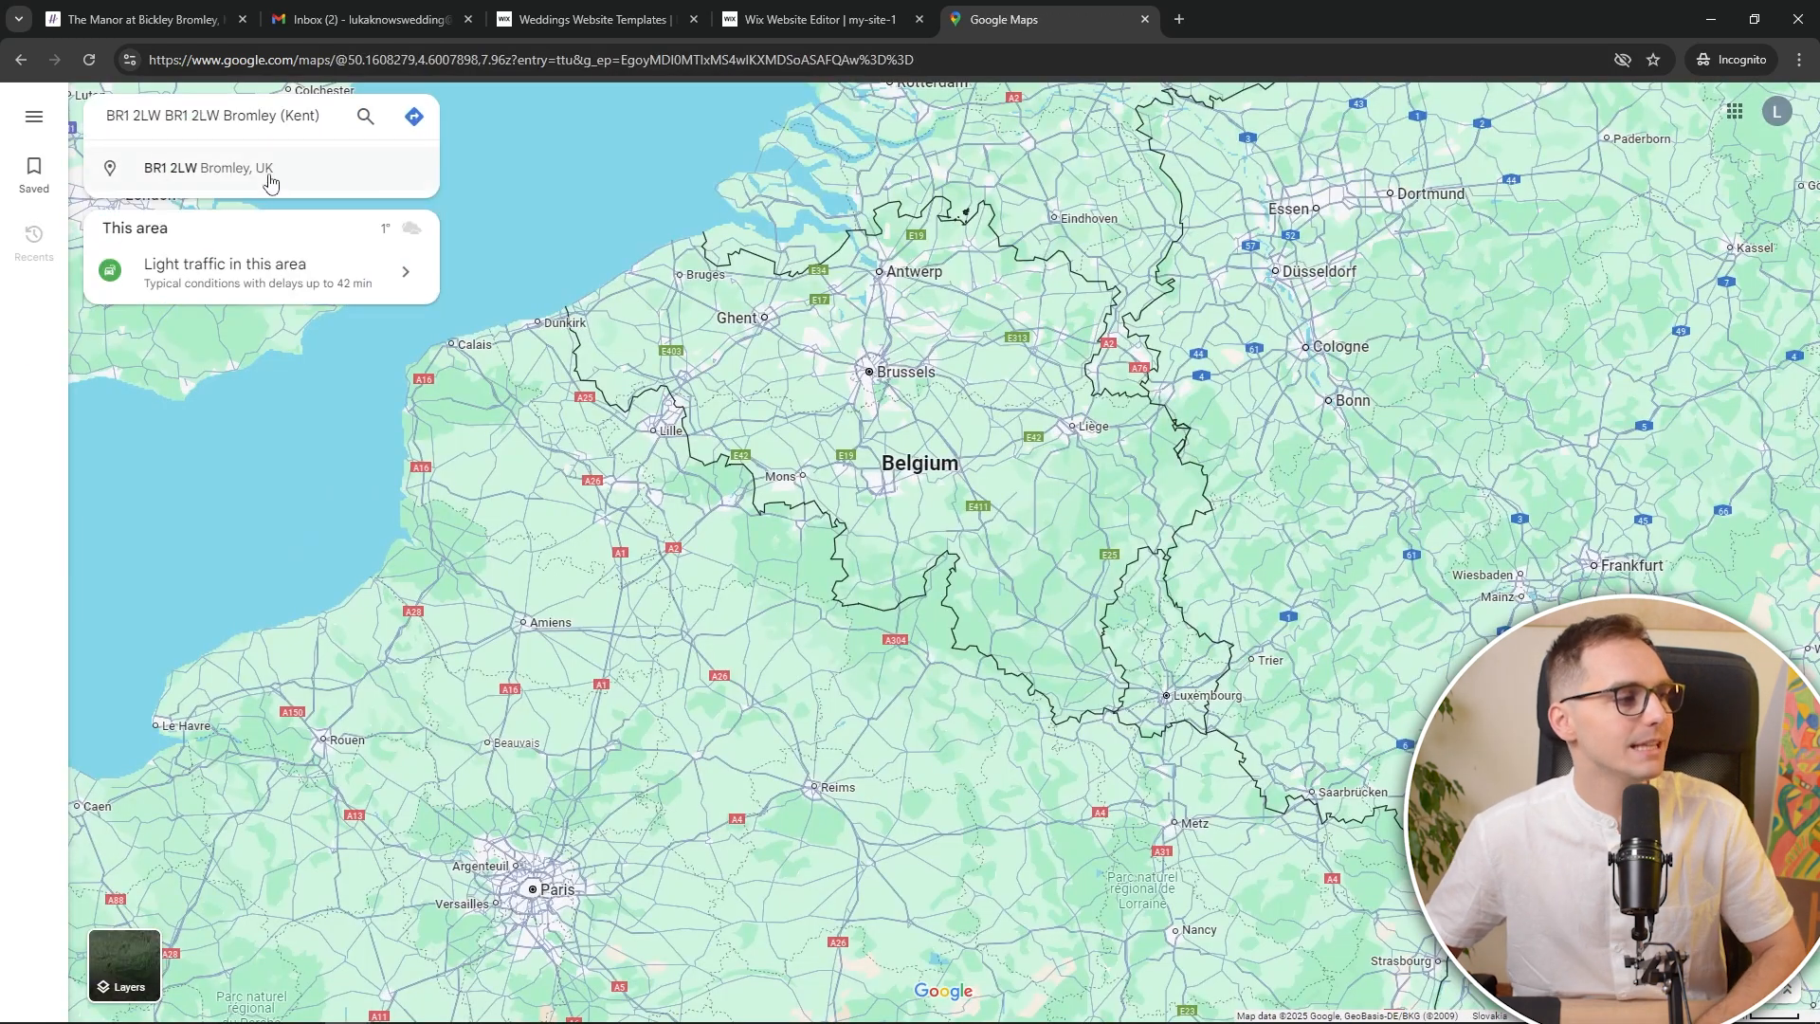
{"action": "left_click", "coordinate": [268, 171]}
{"action": "scroll", "coordinate": [1258, 599], "scroll_direction": "up", "scroll_amount": 6}
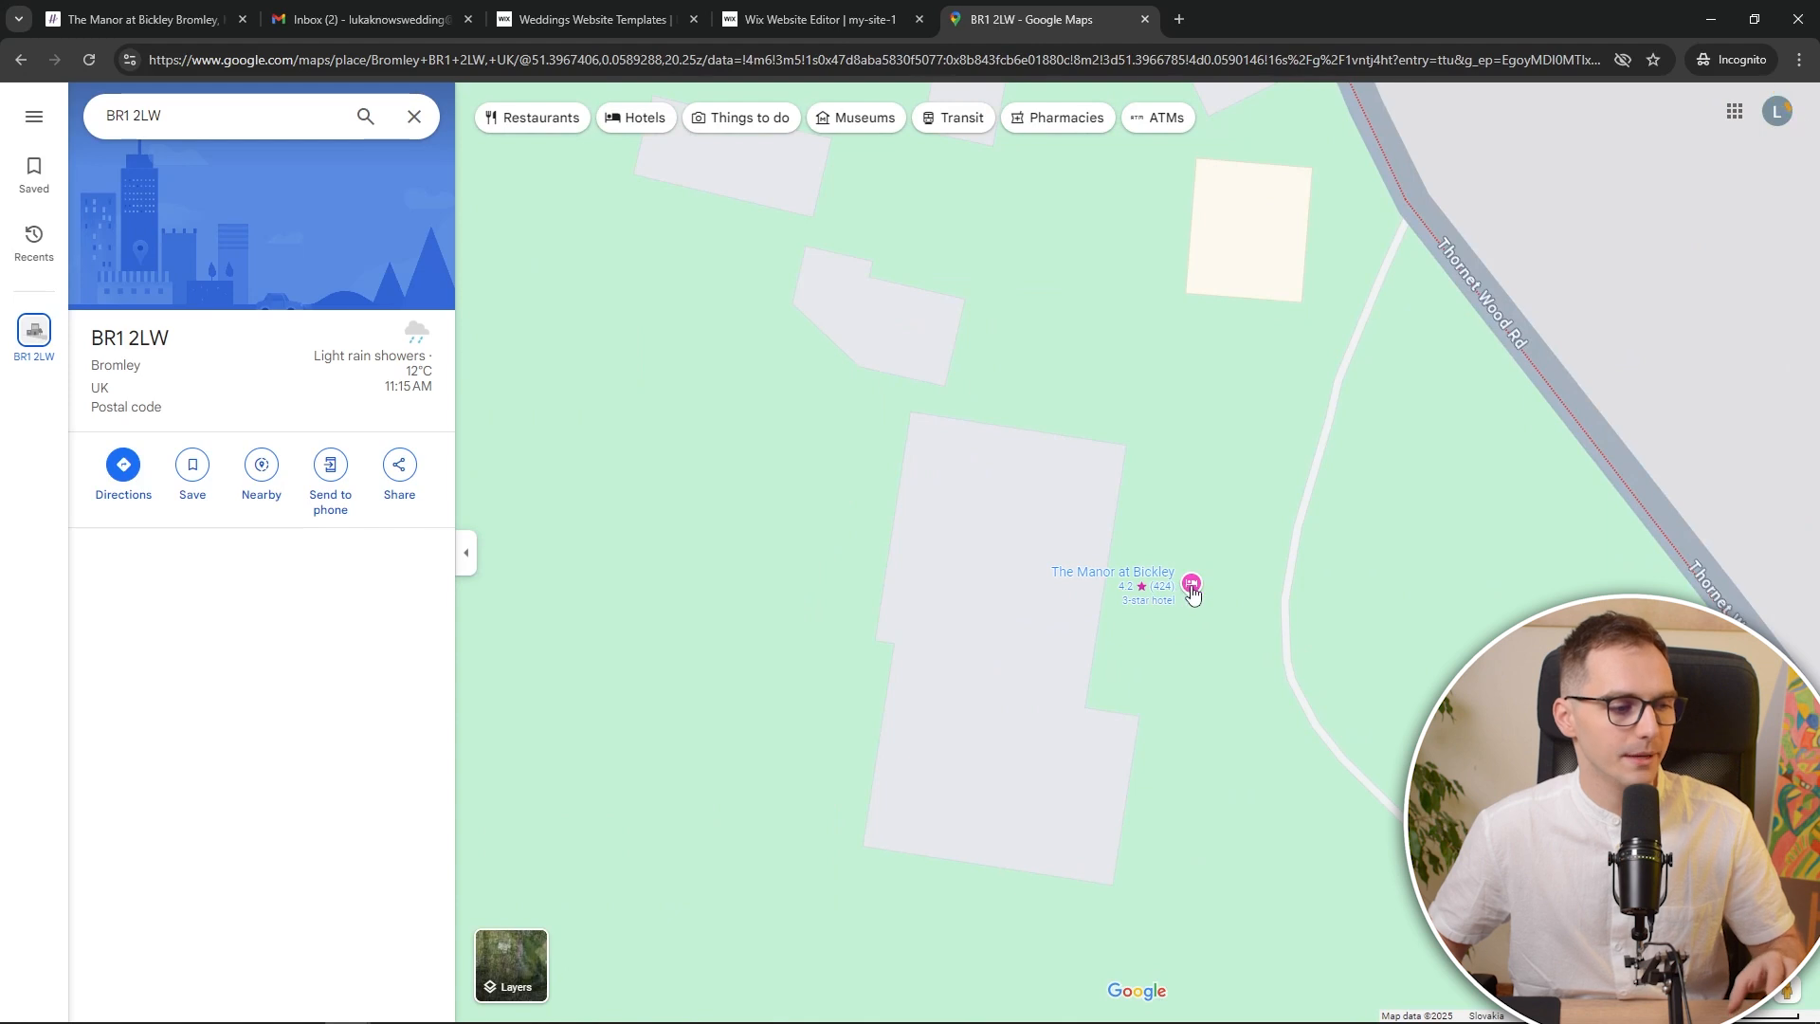
{"action": "left_click", "coordinate": [1192, 586]}
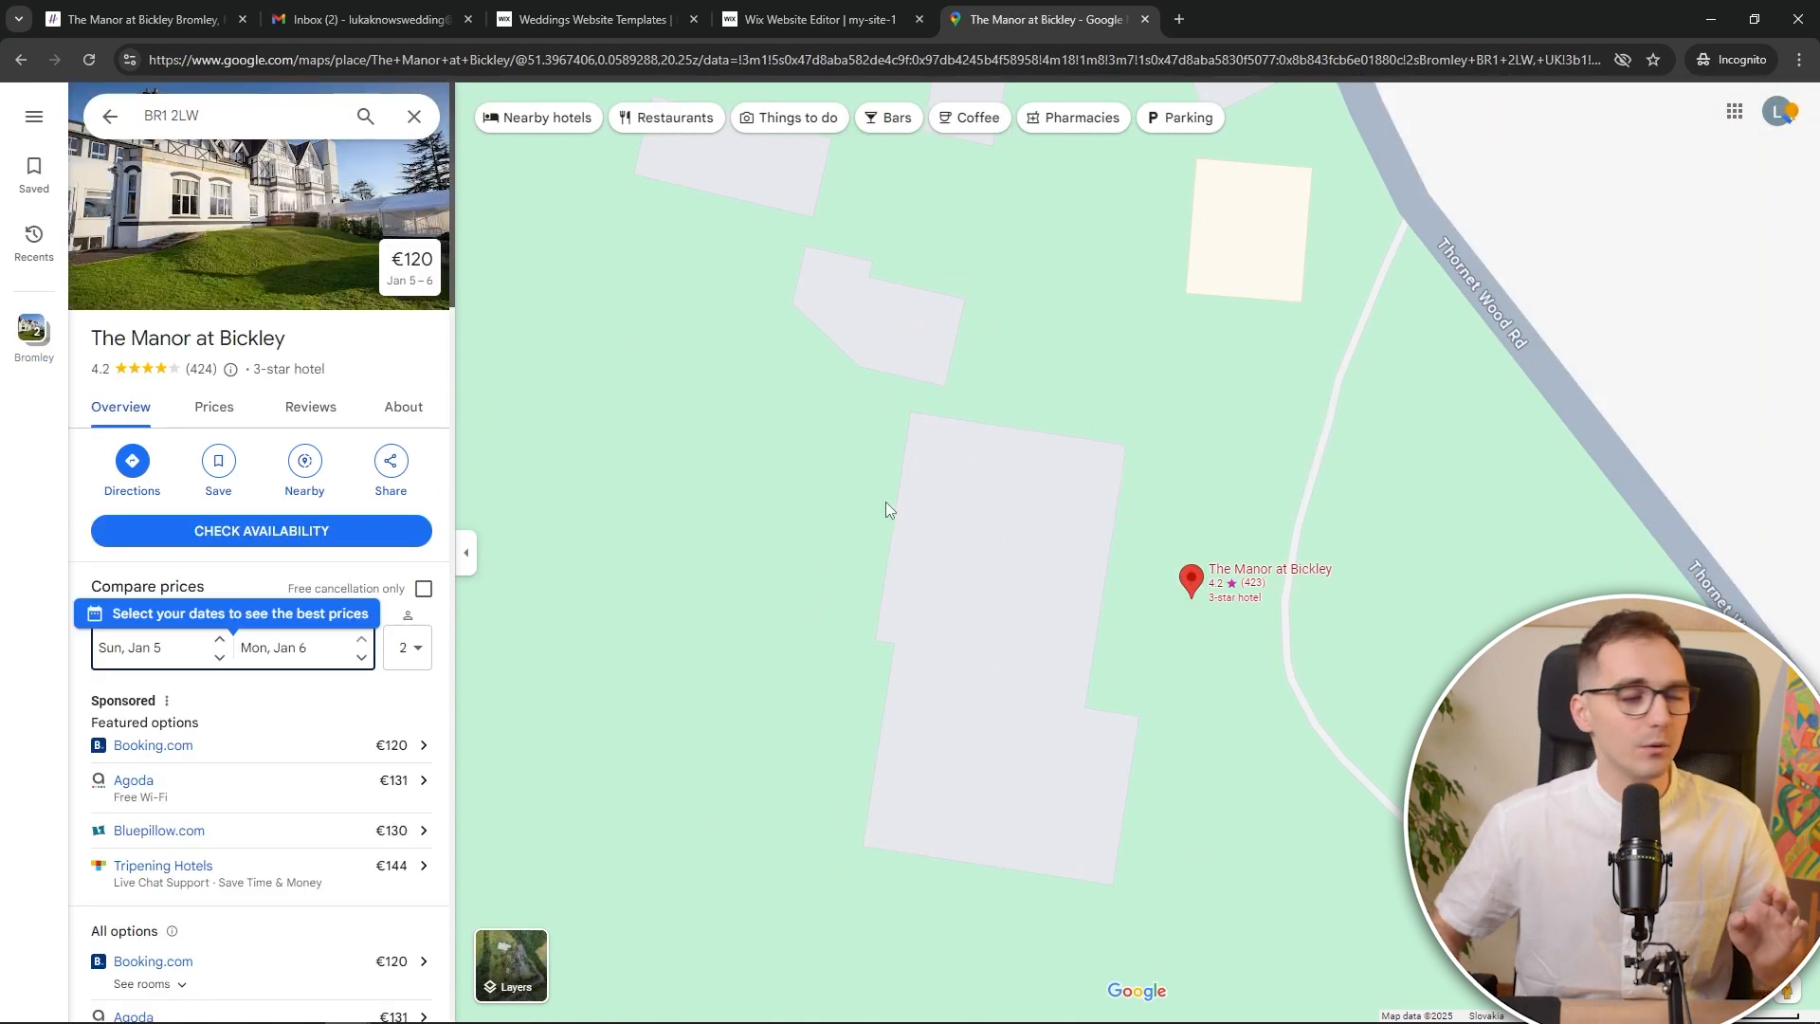
Copy the Medium-size Google Maps embed HTML for The Manor at Bickley
{"action": "left_click", "coordinate": [391, 461]}
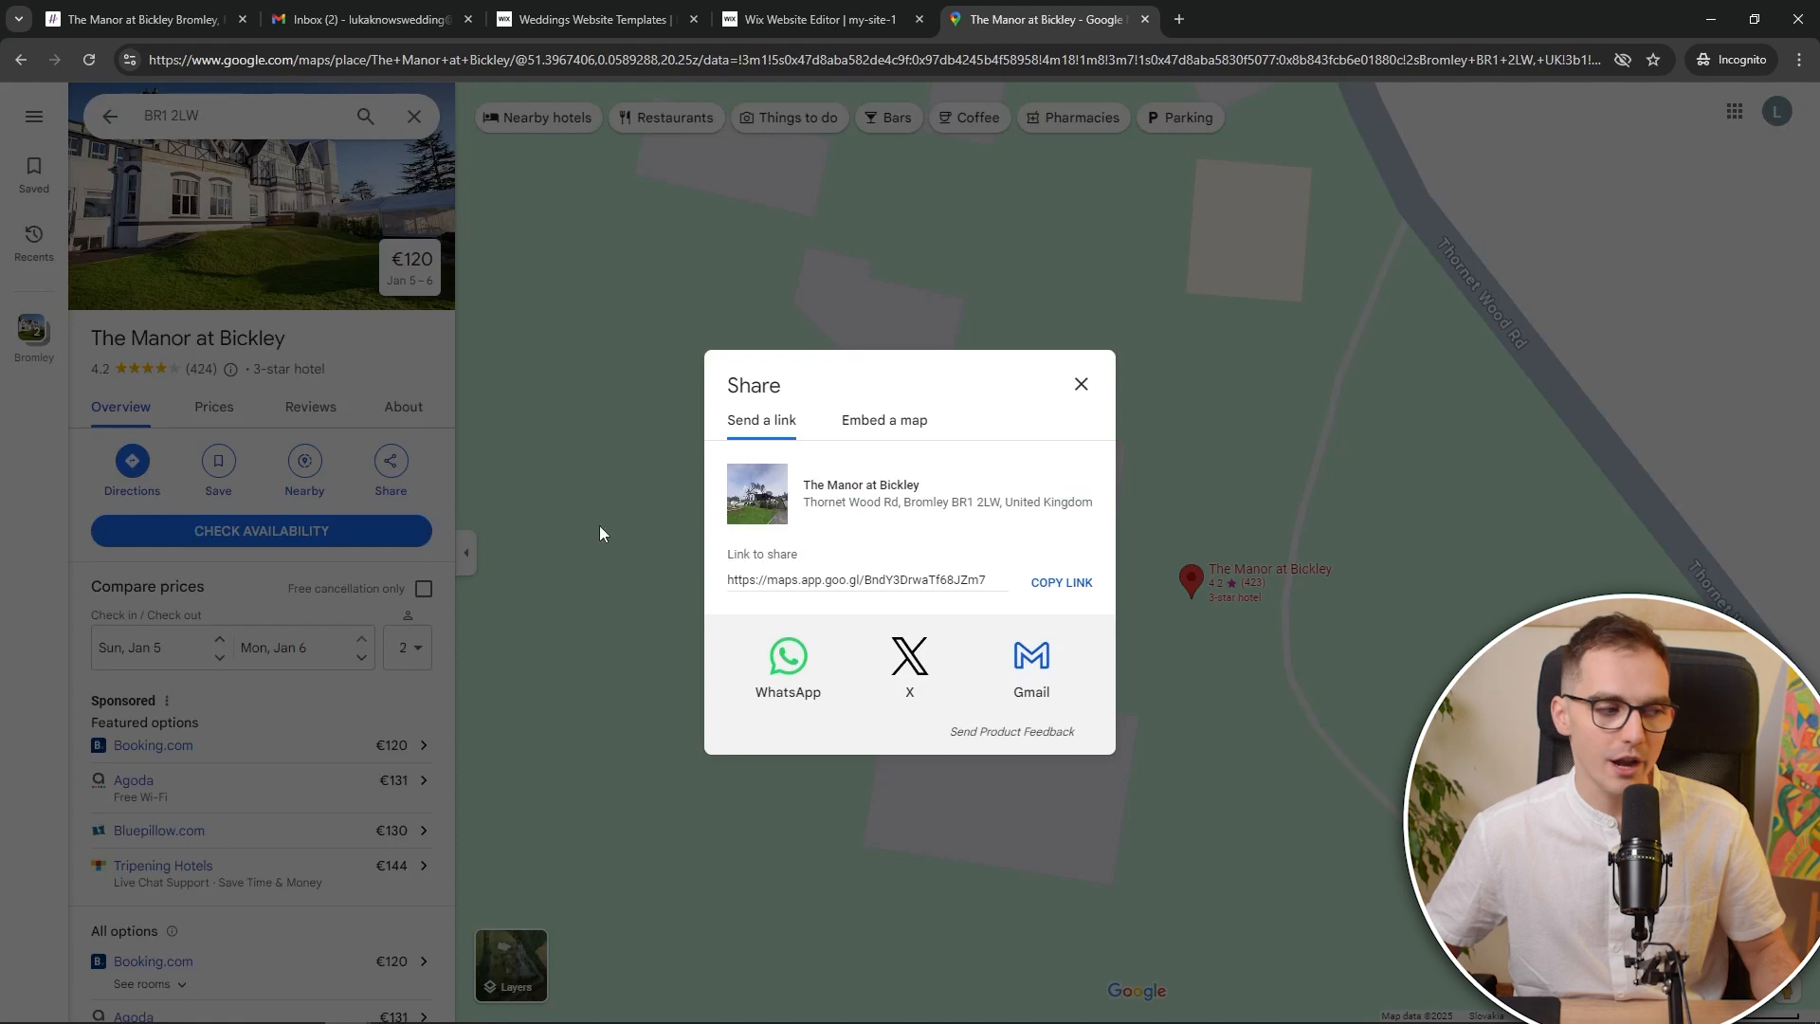
{"action": "left_click", "coordinate": [921, 427]}
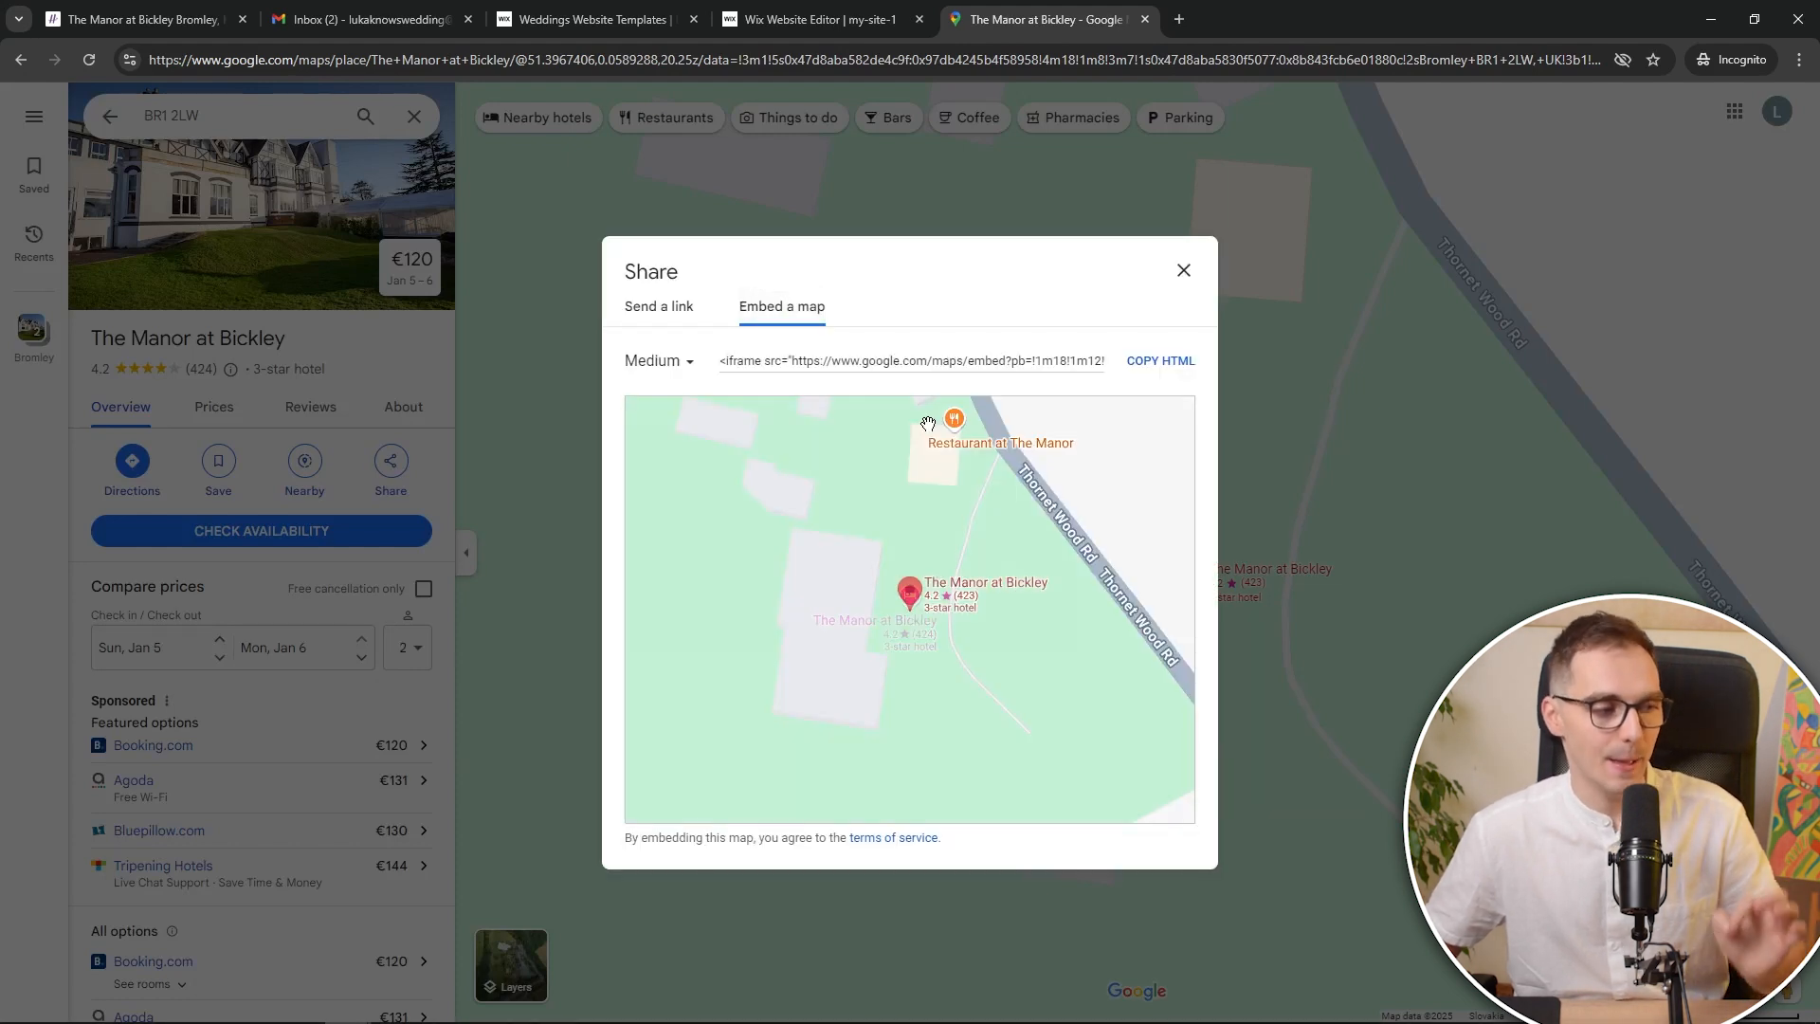
{"action": "scroll", "coordinate": [899, 513], "scroll_direction": "down", "scroll_amount": 2}
{"action": "left_click", "coordinate": [1166, 781]}
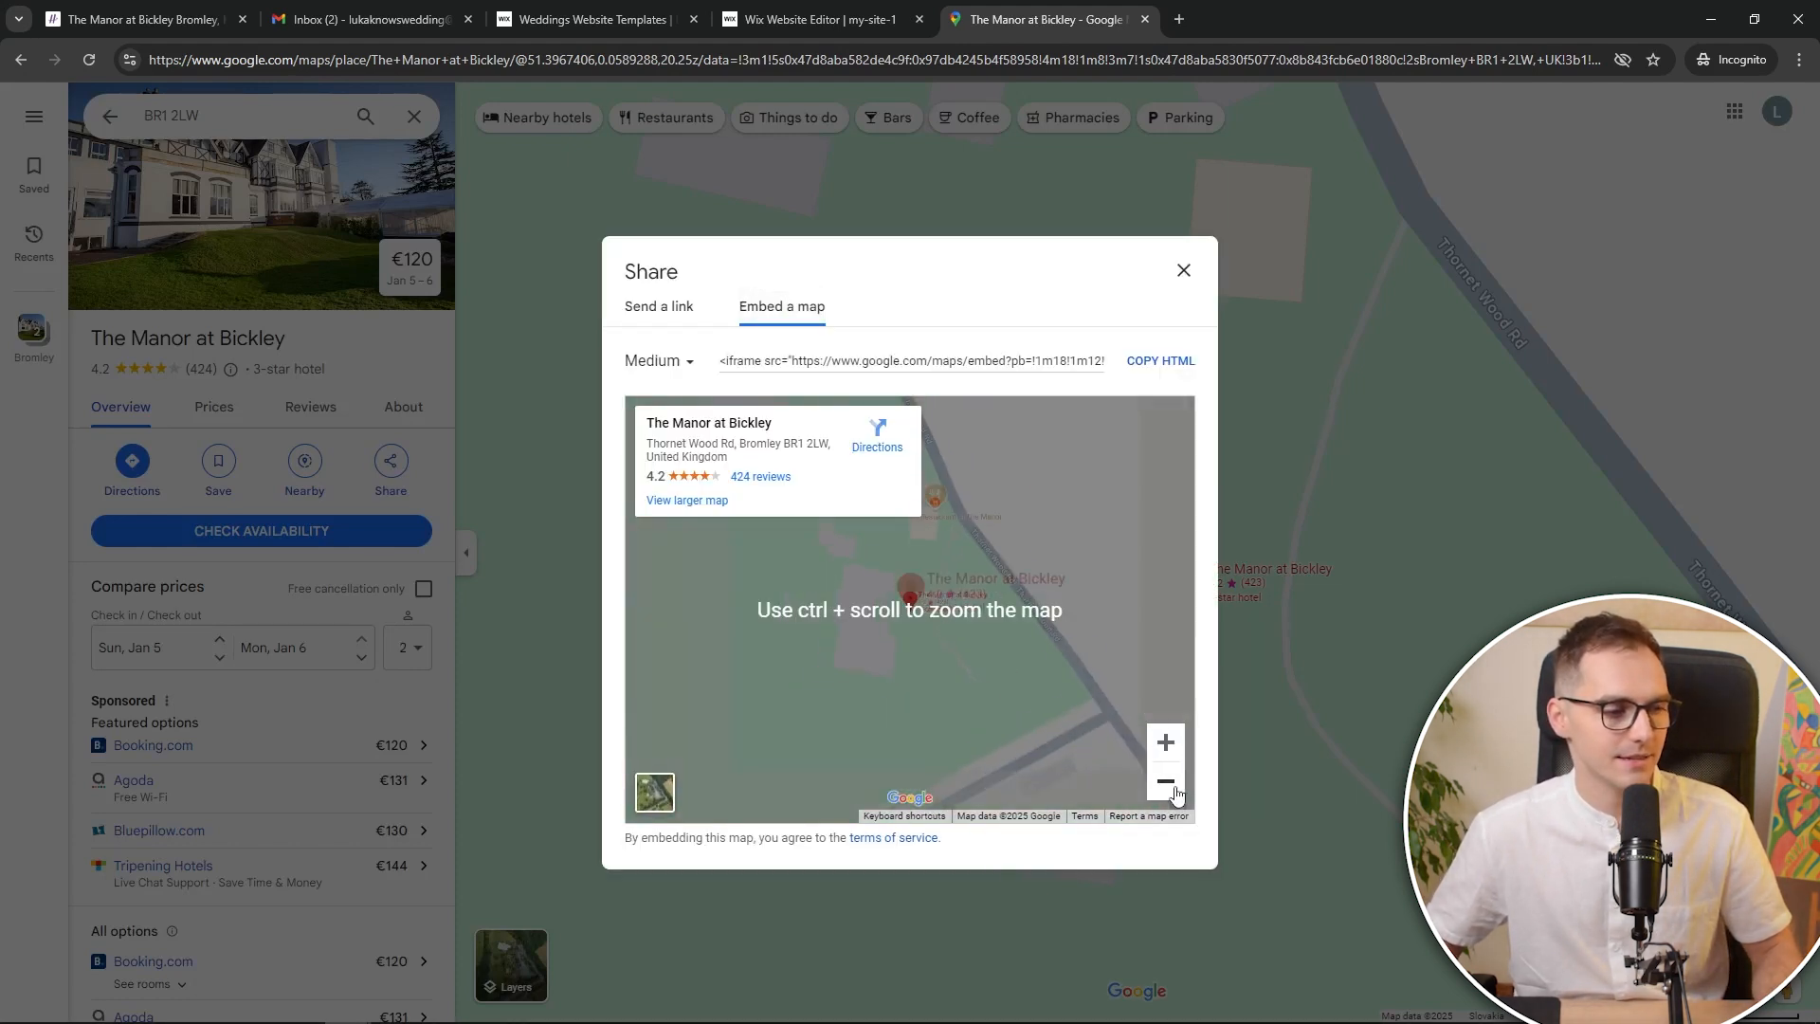
{"action": "left_click", "coordinate": [688, 369]}
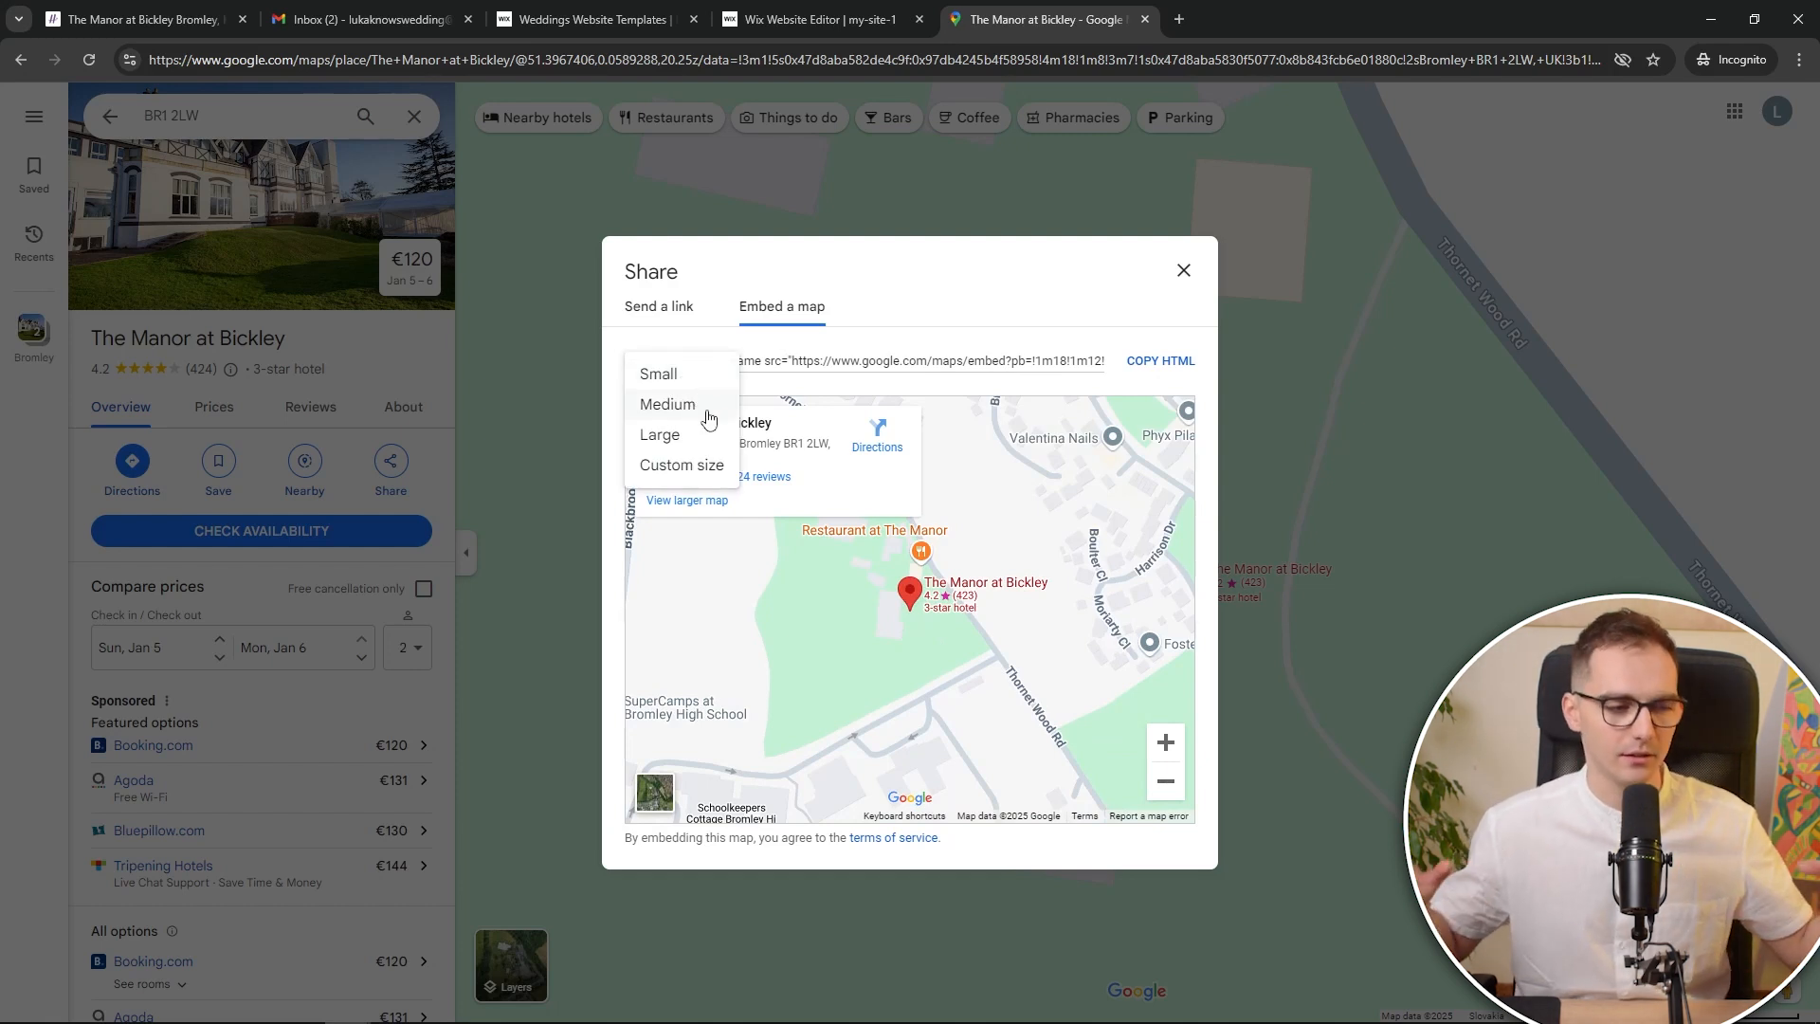
{"action": "left_click", "coordinate": [690, 438]}
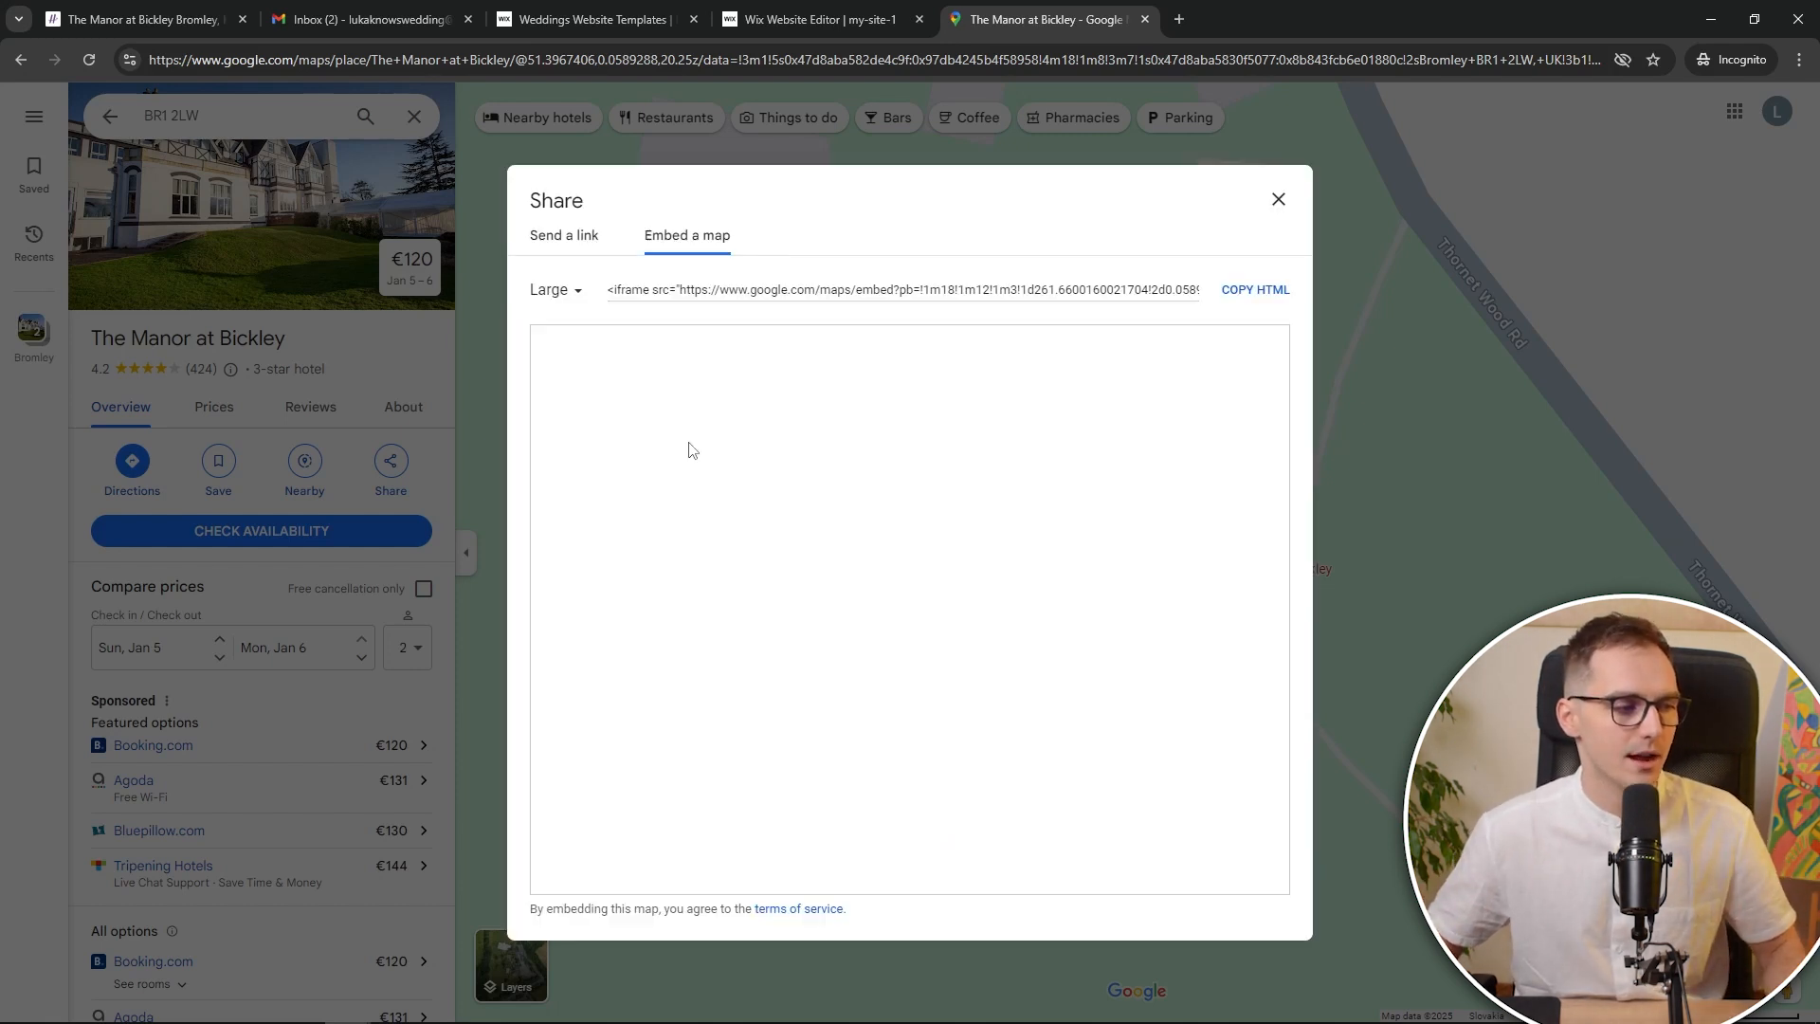
{"action": "left_click", "coordinate": [572, 301]}
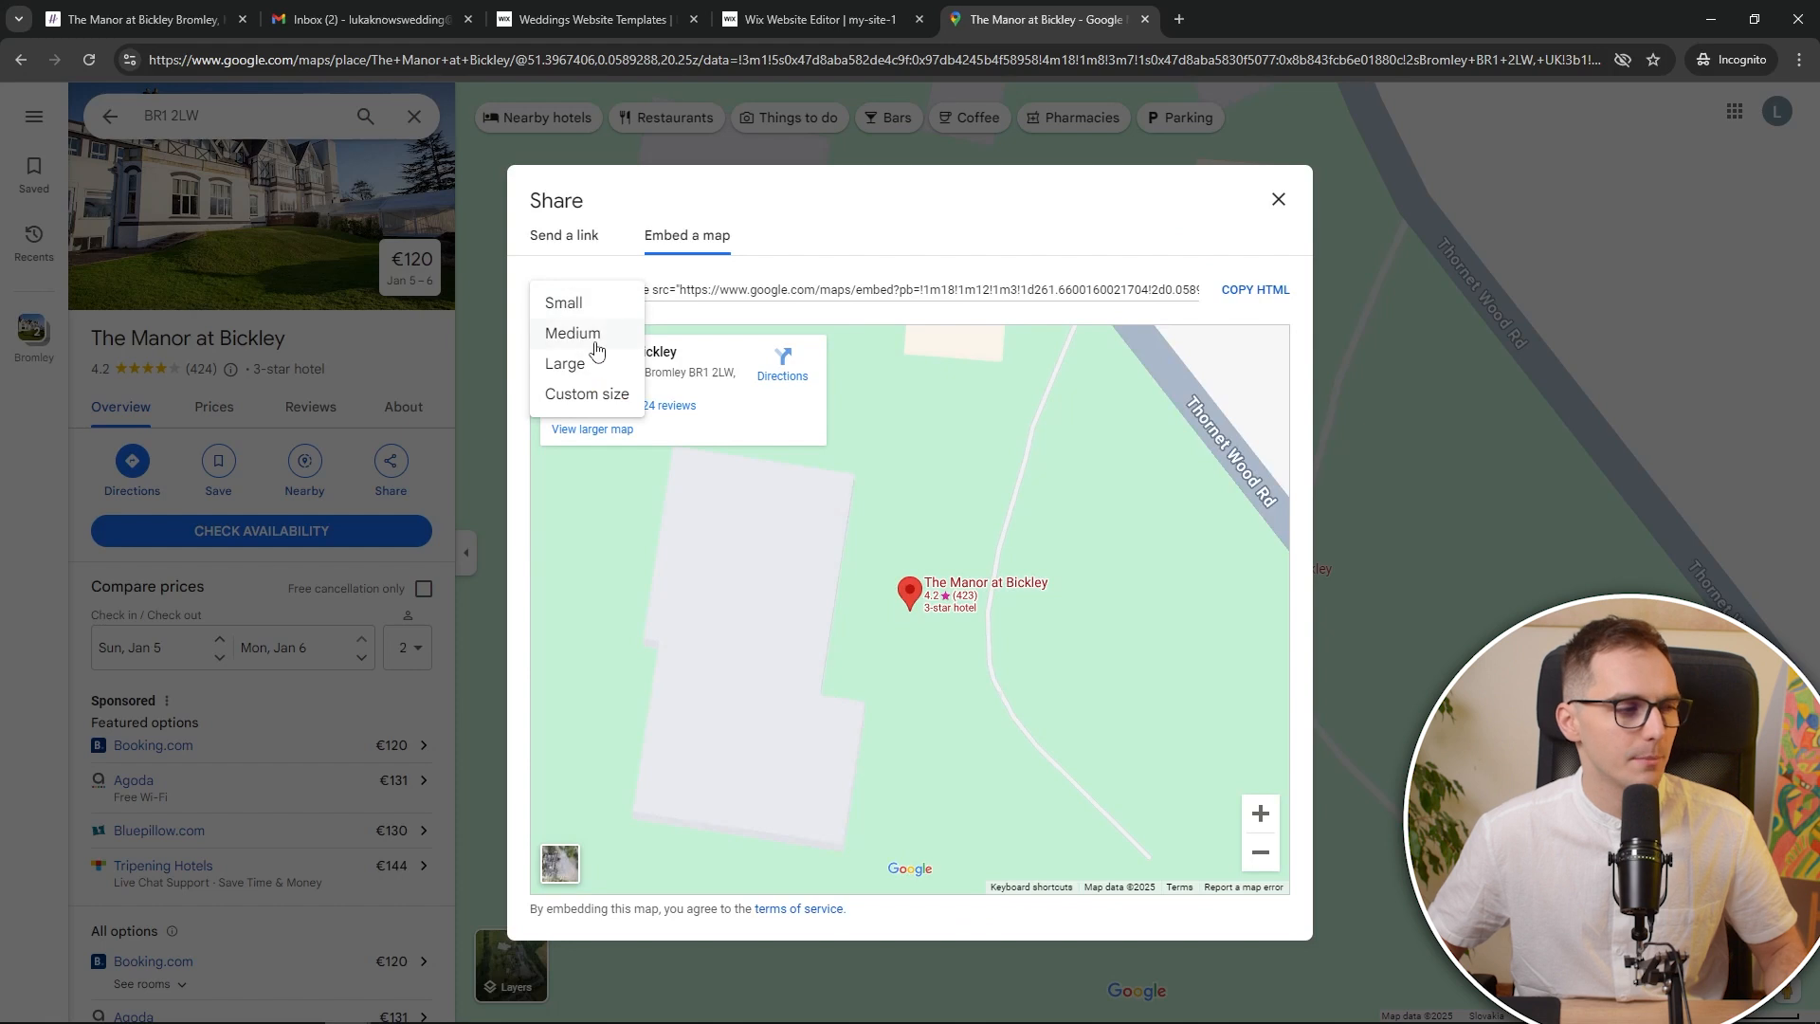
{"action": "left_click", "coordinate": [594, 333]}
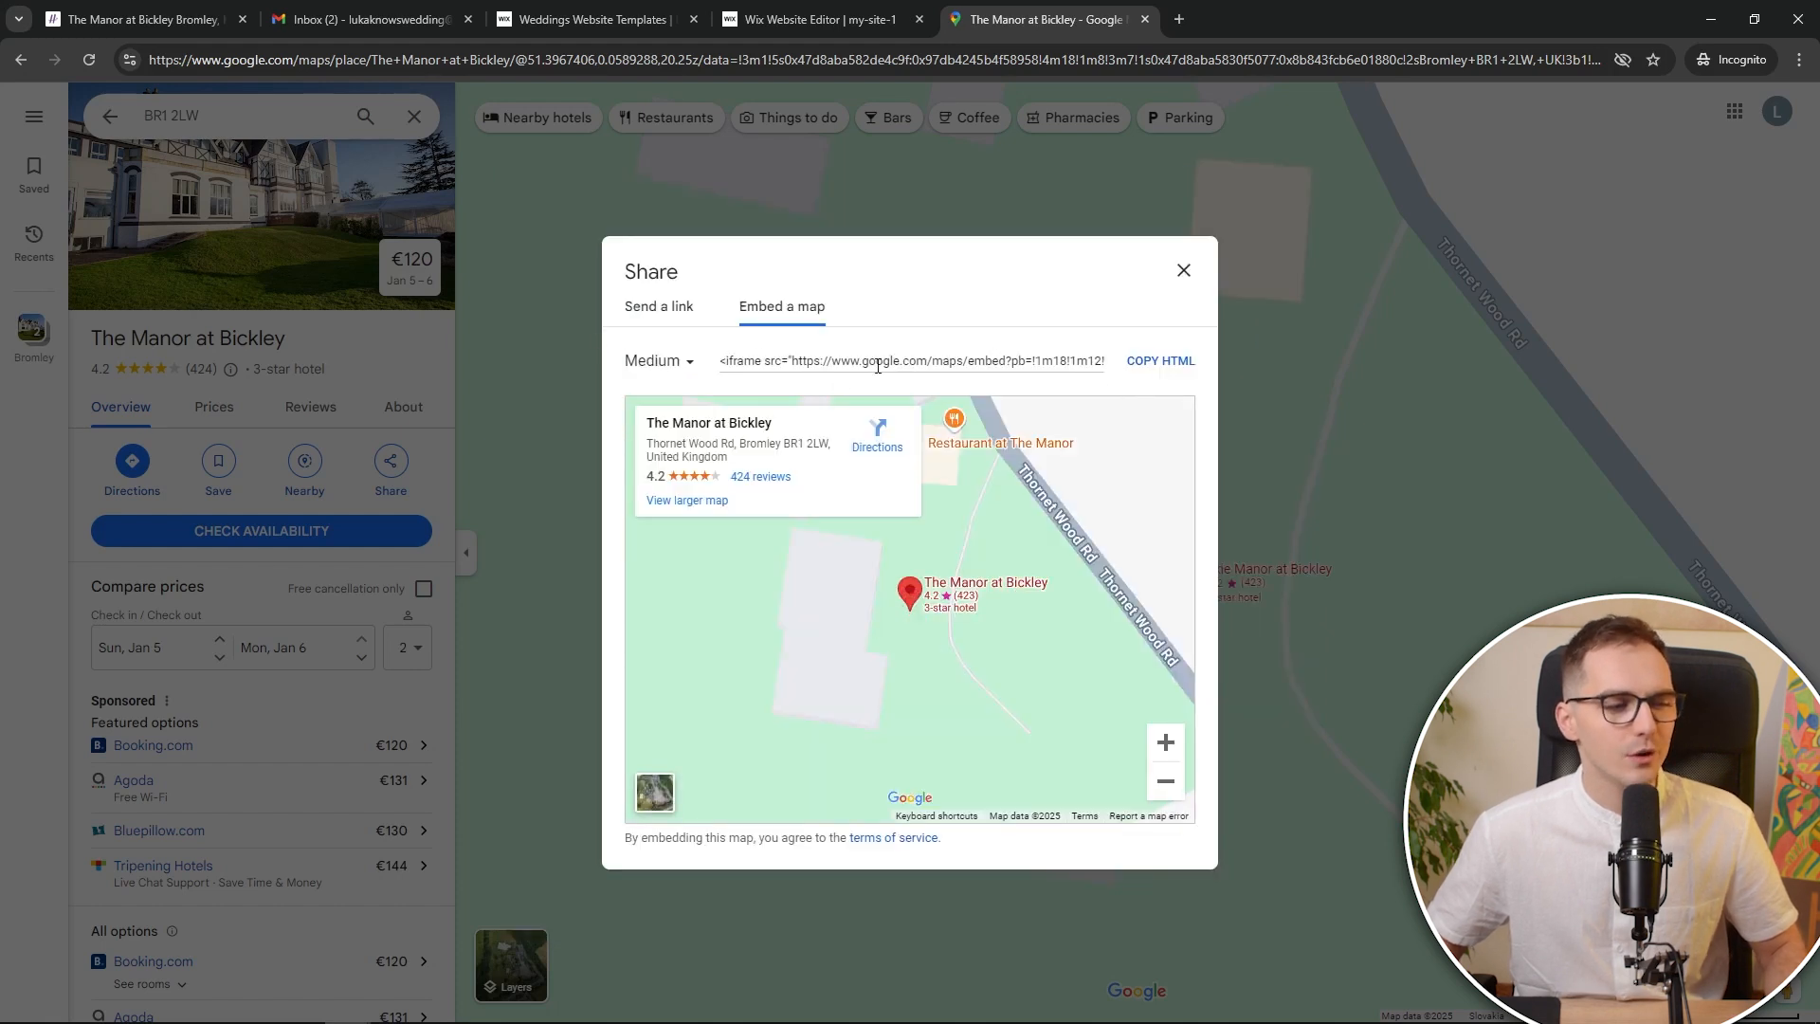
{"action": "left_click", "coordinate": [1182, 366]}
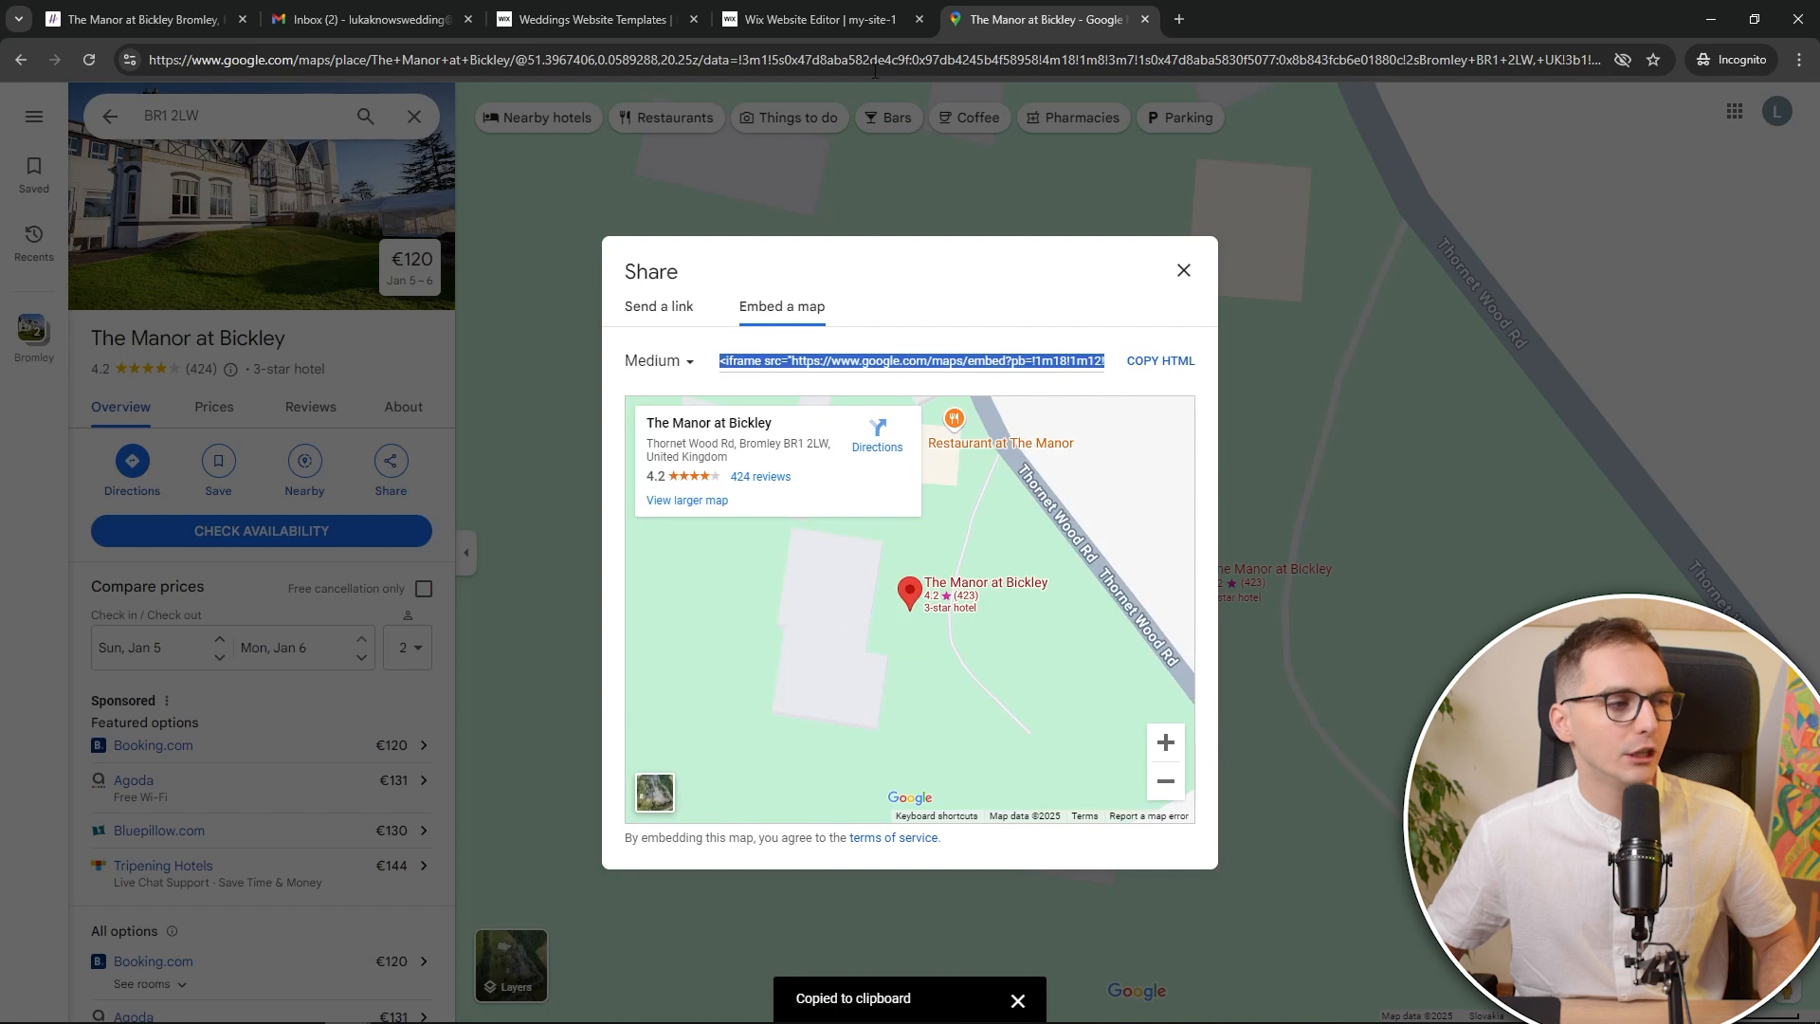
{"action": "left_click", "coordinate": [638, 17]}
{"action": "left_click", "coordinate": [743, 15]}
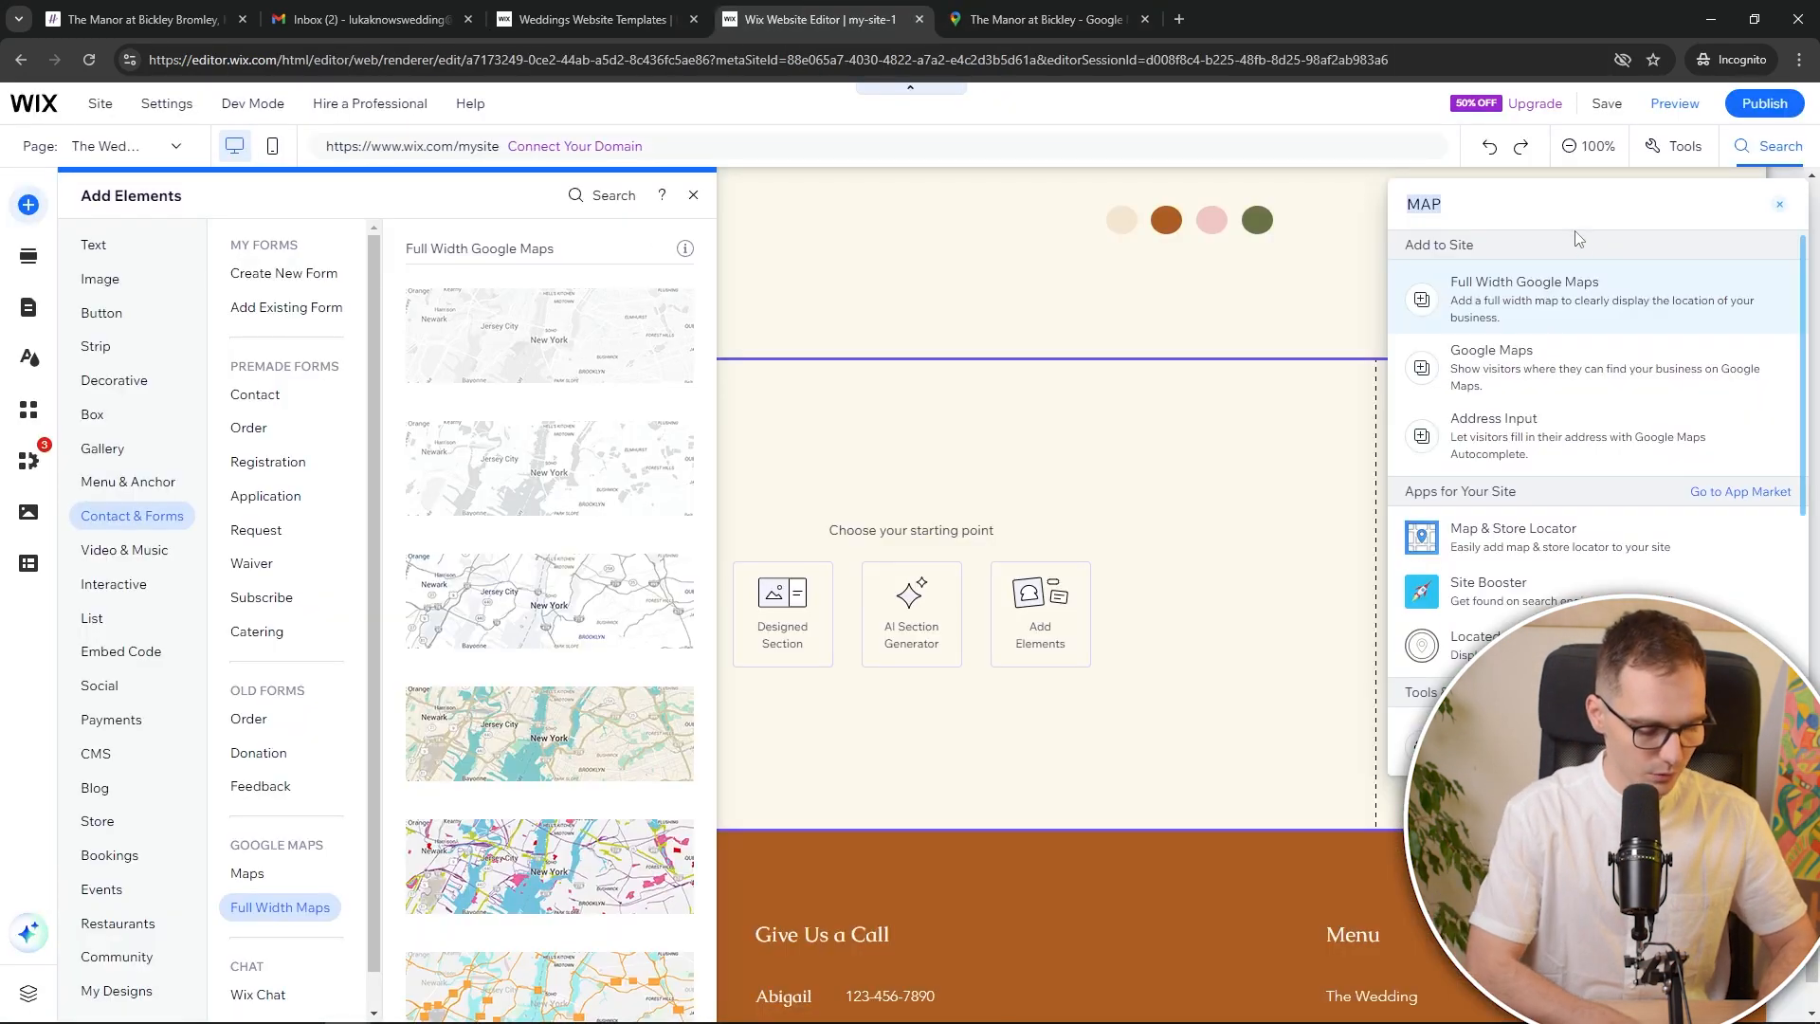
Add an Embed HTML element and paste The Manor at Bickley's Google map iframe code into it
{"action": "type", "text": "embed"}
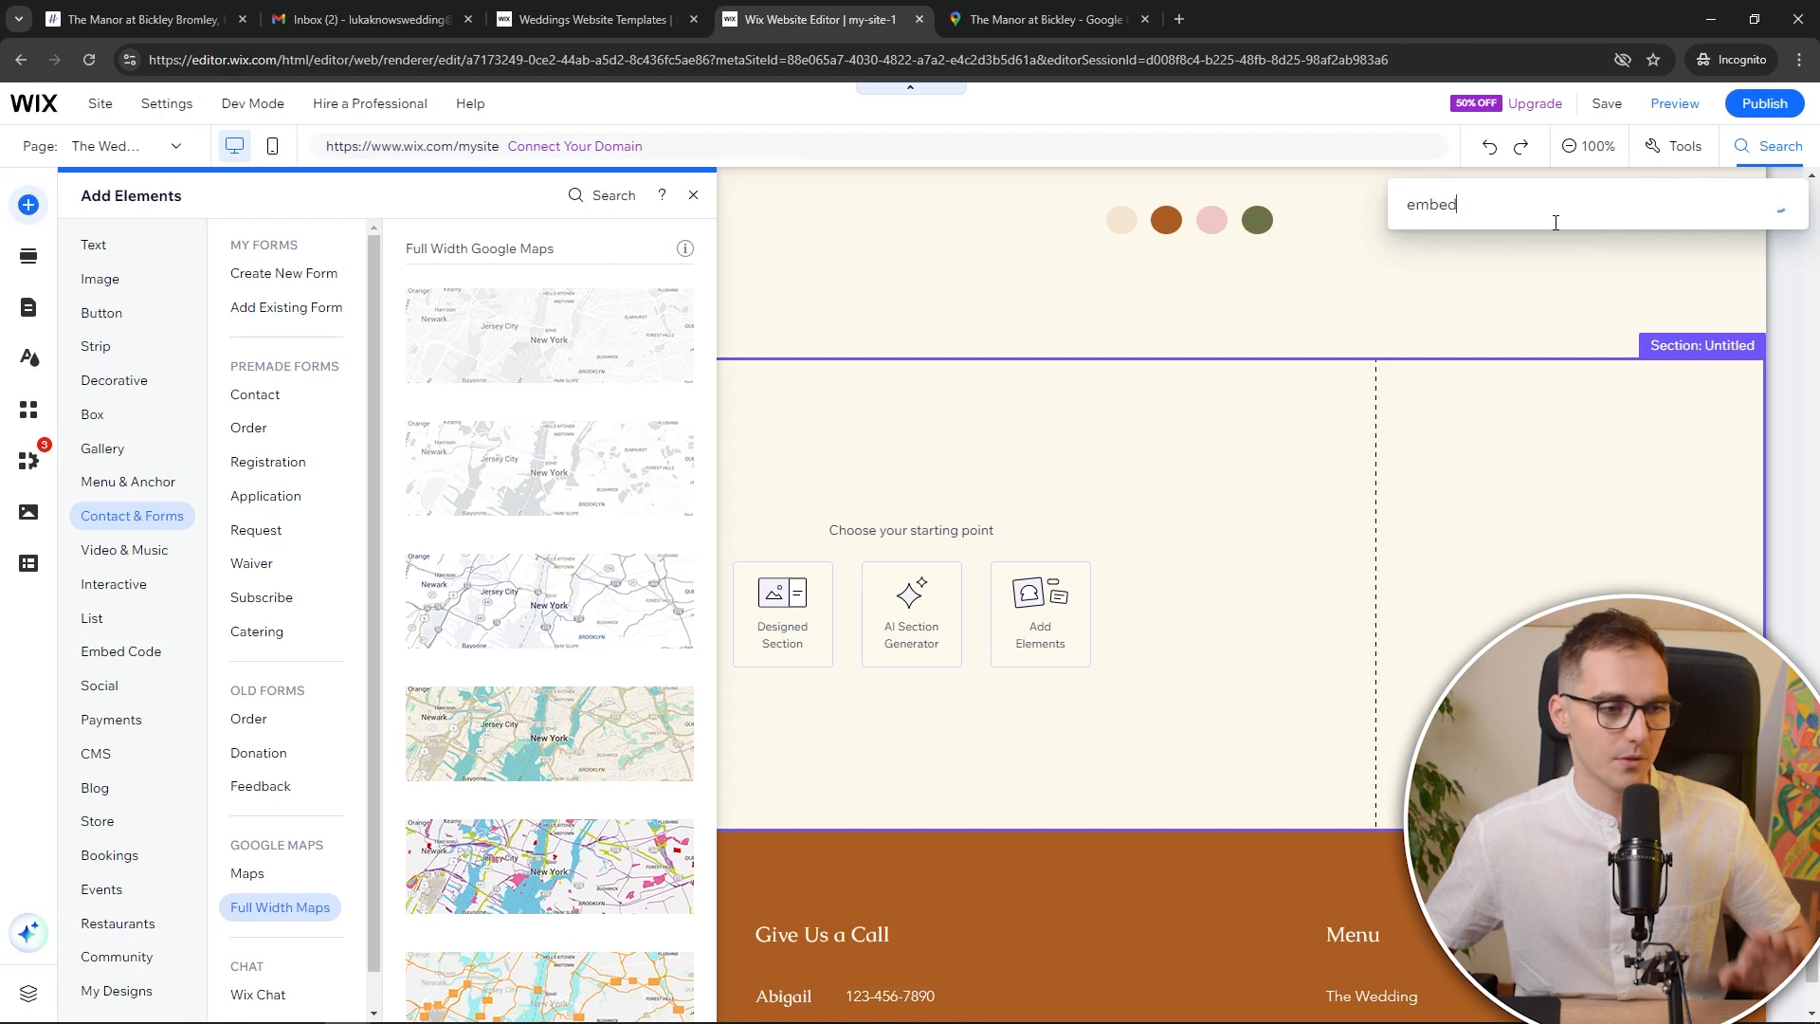
{"action": "left_click", "coordinate": [1524, 305]}
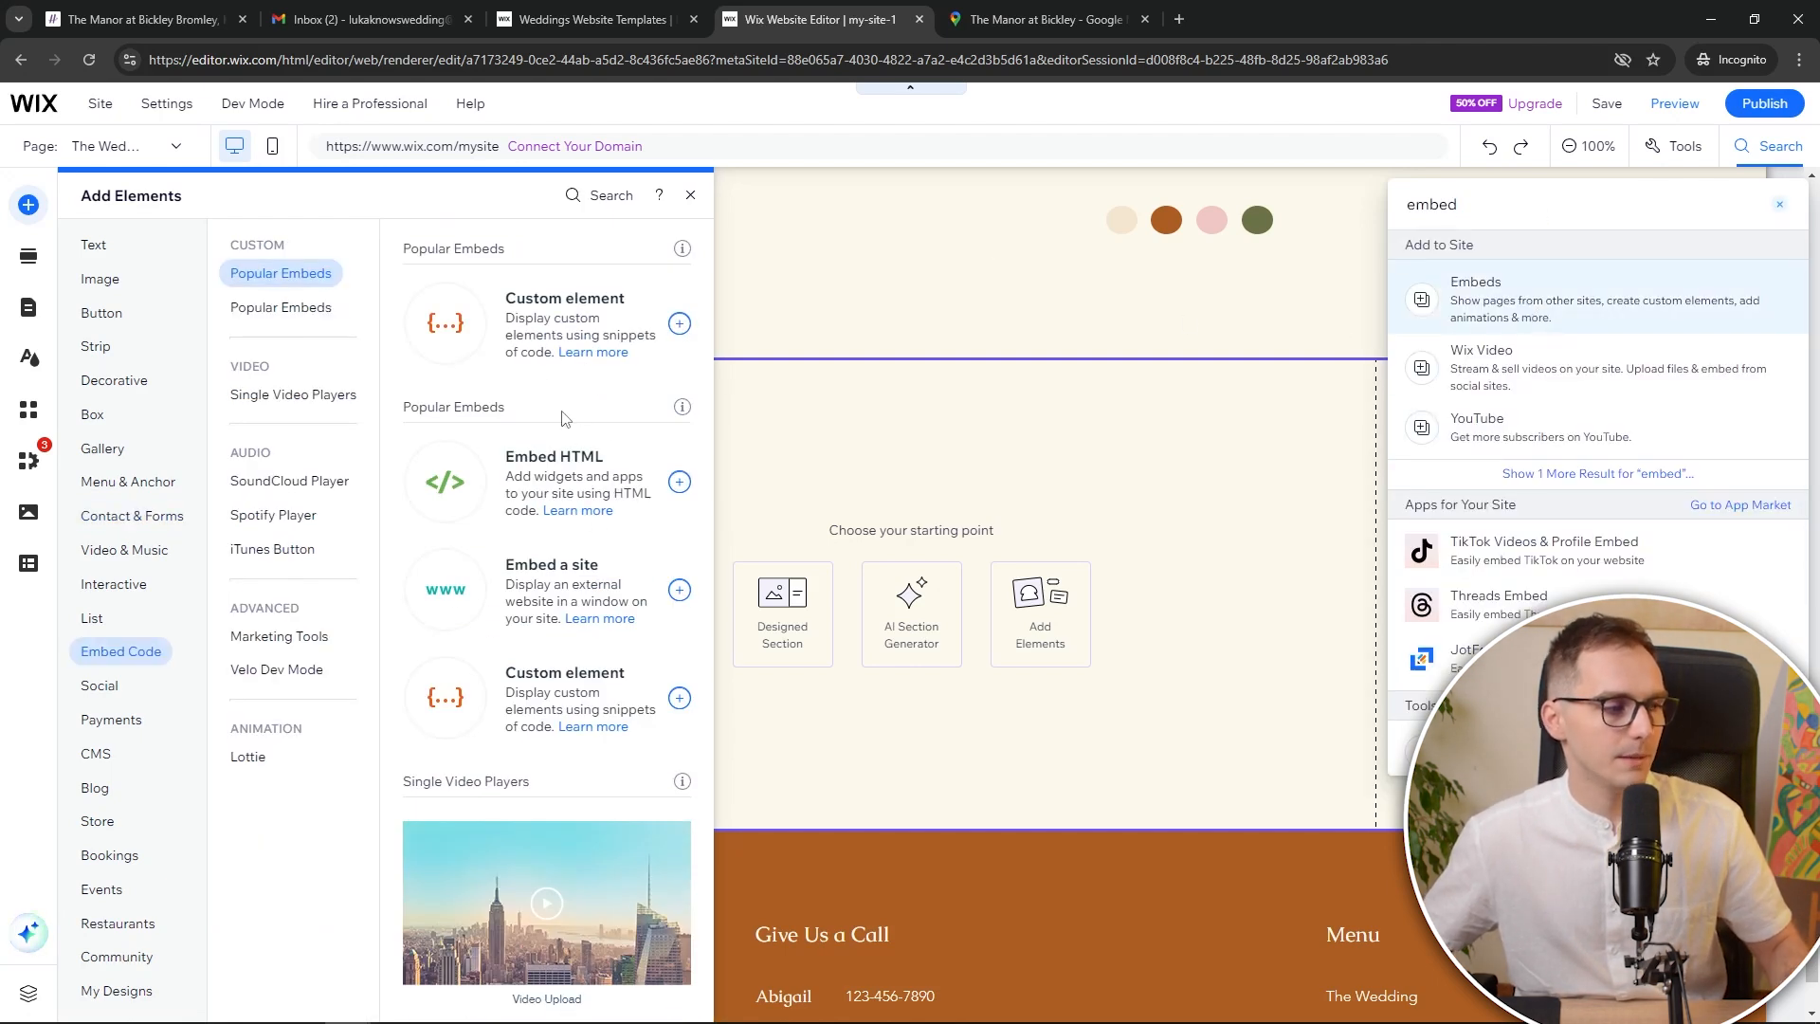
{"action": "left_click", "coordinate": [595, 483]}
{"action": "key", "text": "ctrl+v"}
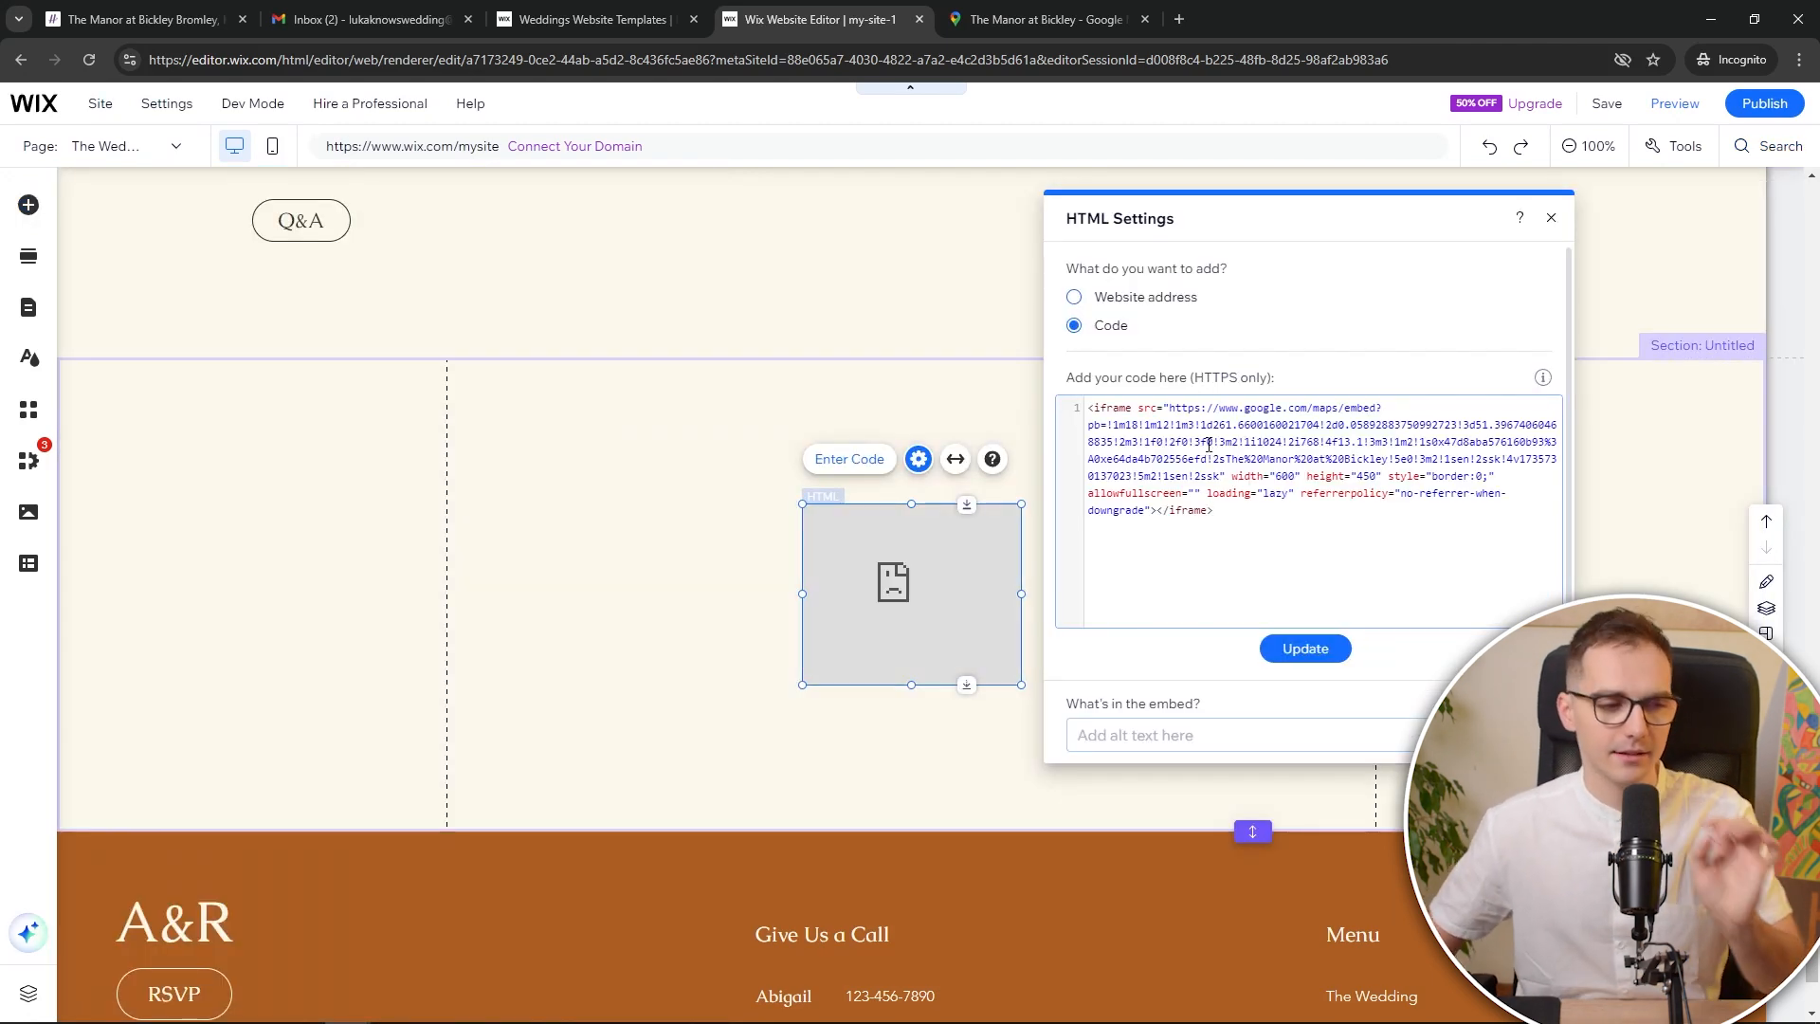
{"action": "left_click_drag", "start_coordinate": [1232, 474], "coordinate": [1290, 474]}
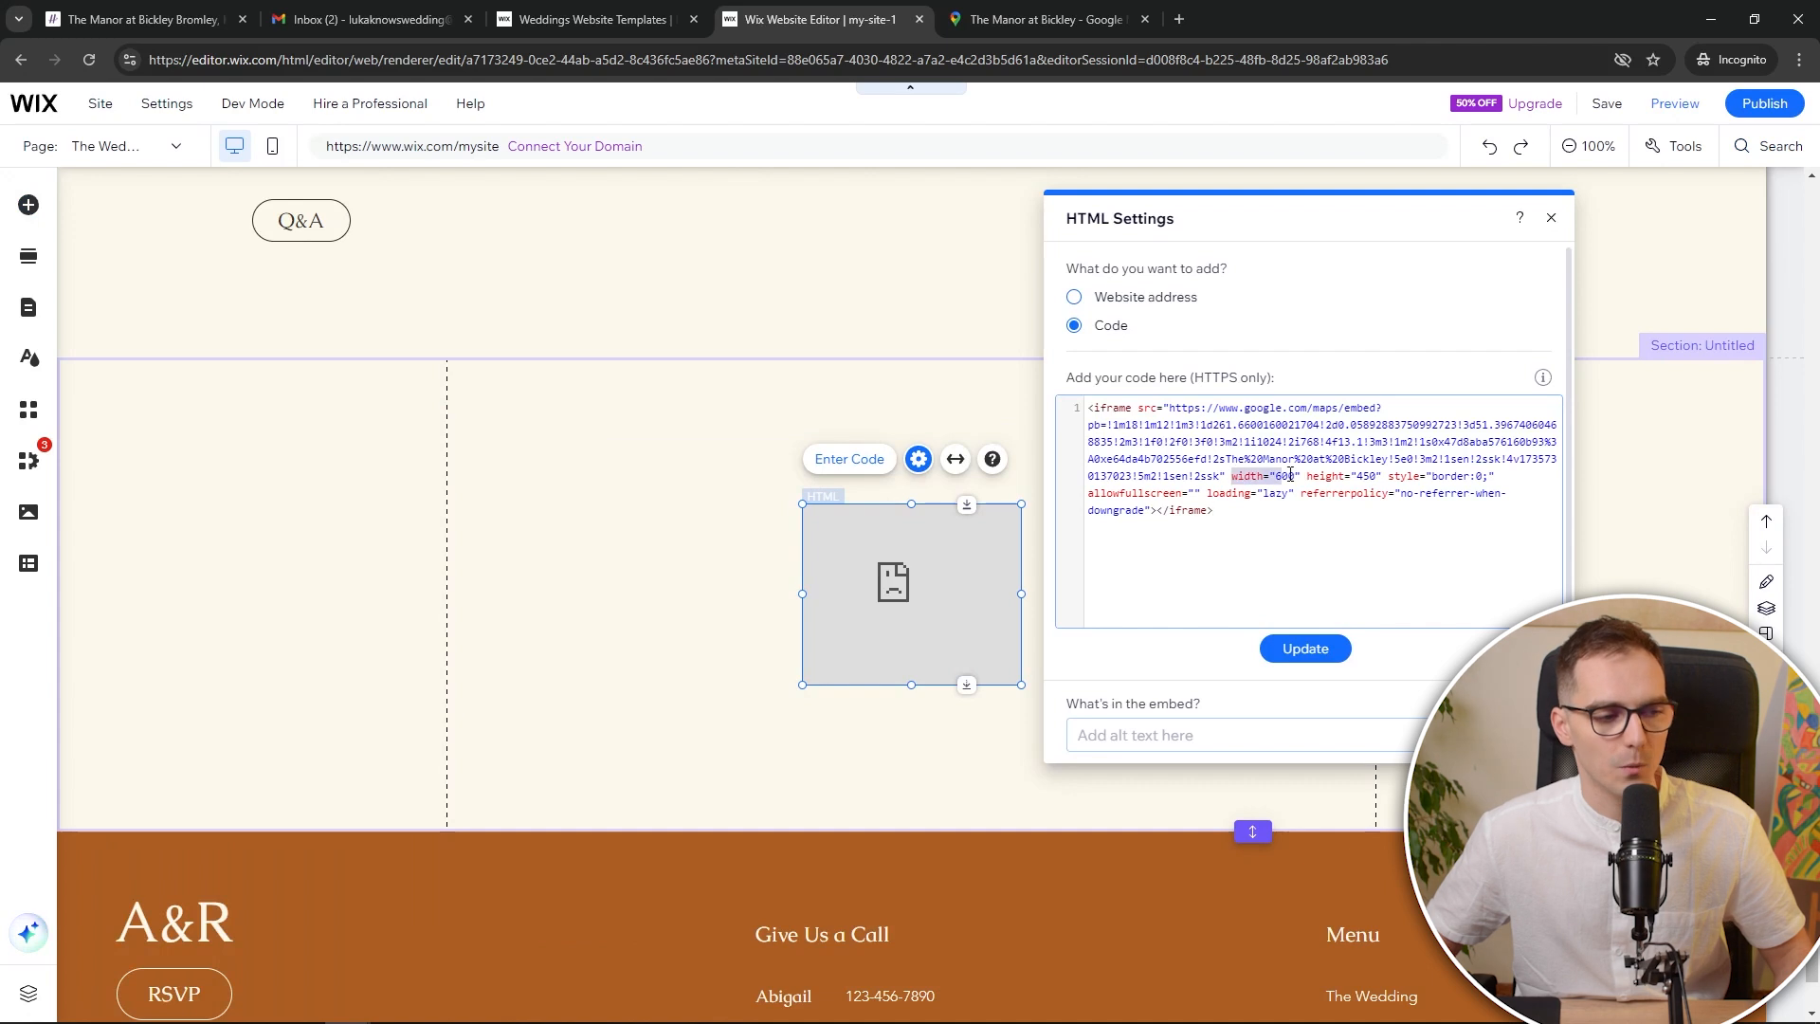
{"action": "left_click", "coordinate": [1377, 477]}
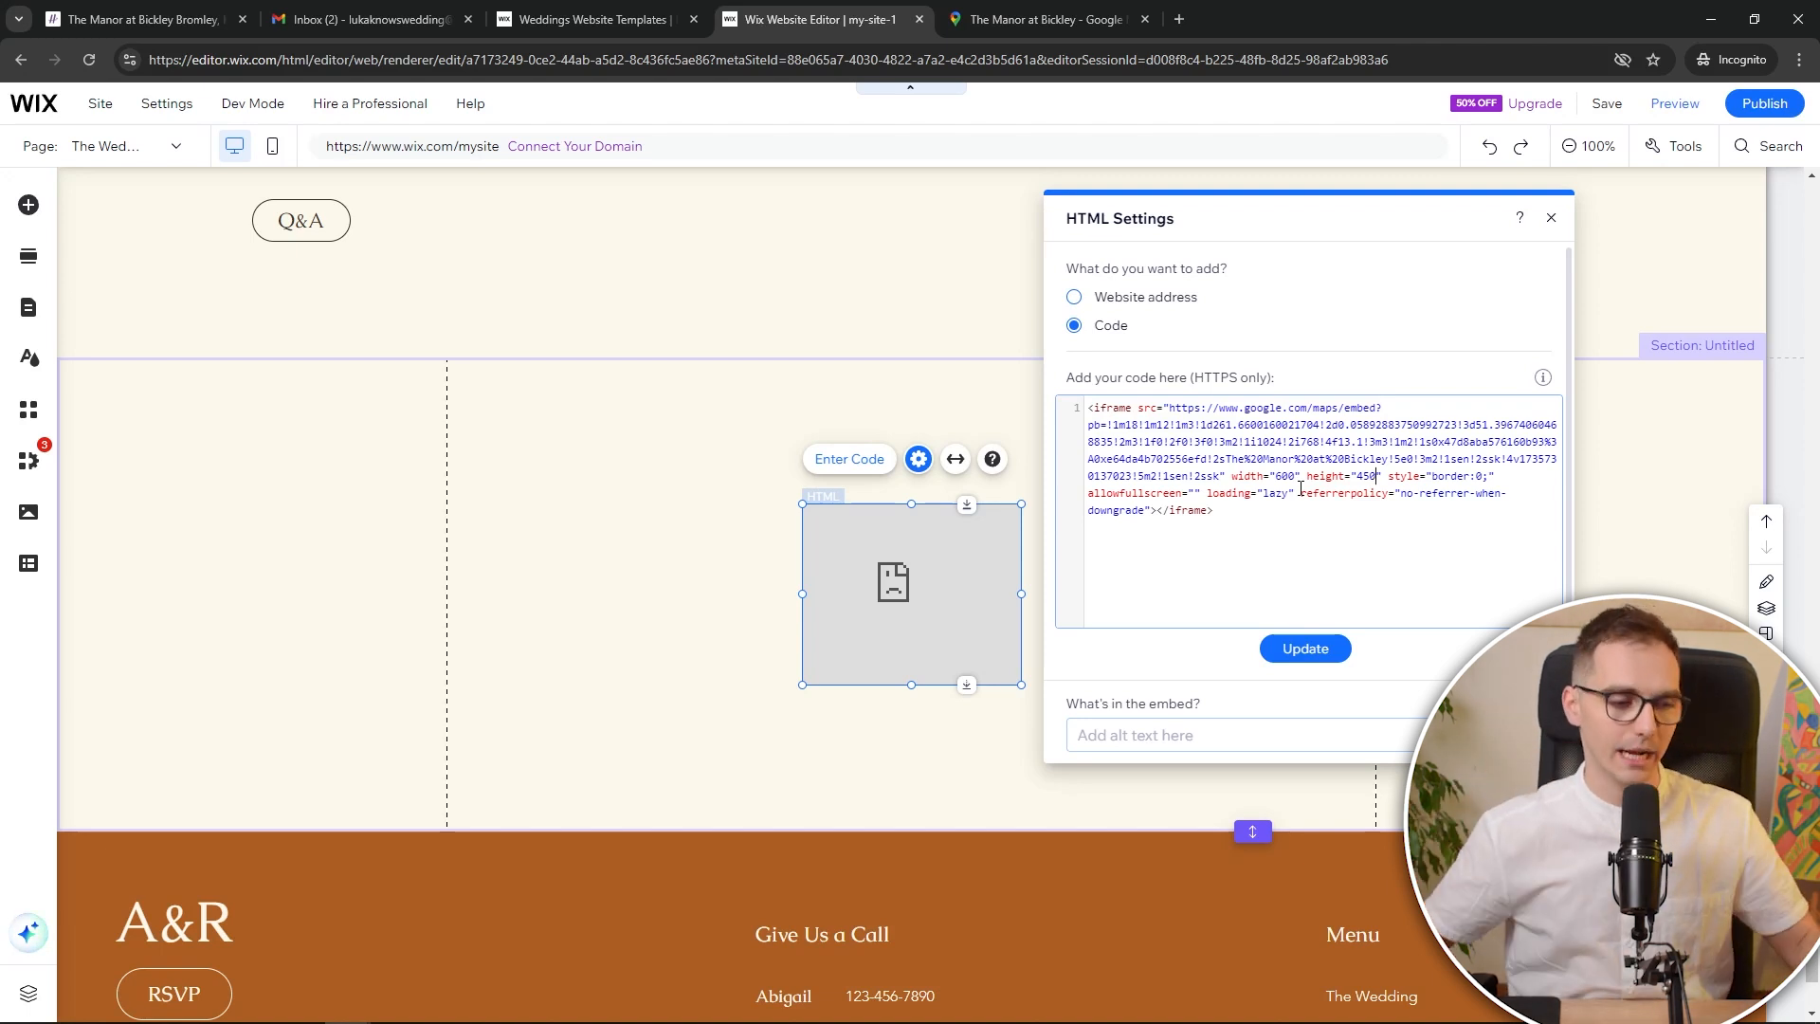
{"action": "left_click", "coordinate": [1293, 651]}
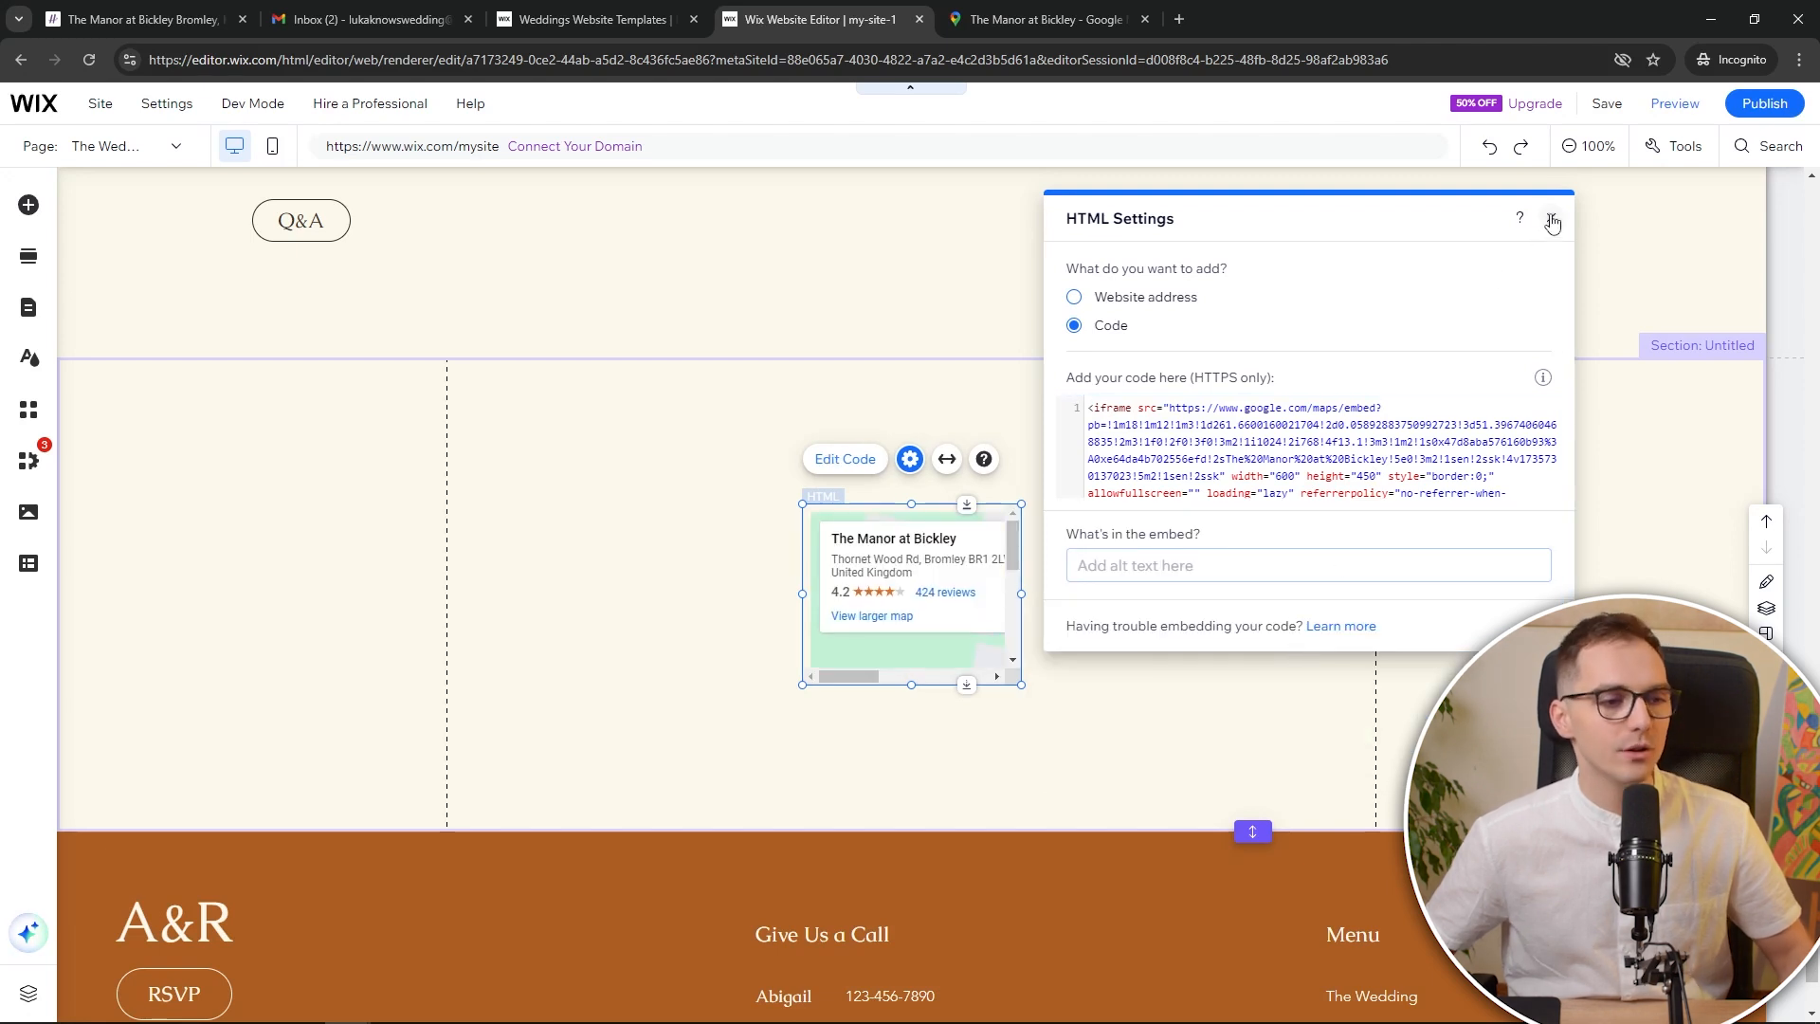
{"action": "left_click", "coordinate": [1552, 221]}
Enlarge the map to 932 by 453 and move it to the section's left edge
{"action": "left_click_drag", "start_coordinate": [1021, 684], "coordinate": [1389, 791]}
{"action": "left_click_drag", "start_coordinate": [1283, 609], "coordinate": [944, 474]}
{"action": "left_click_drag", "start_coordinate": [1021, 652], "coordinate": [1072, 831]}
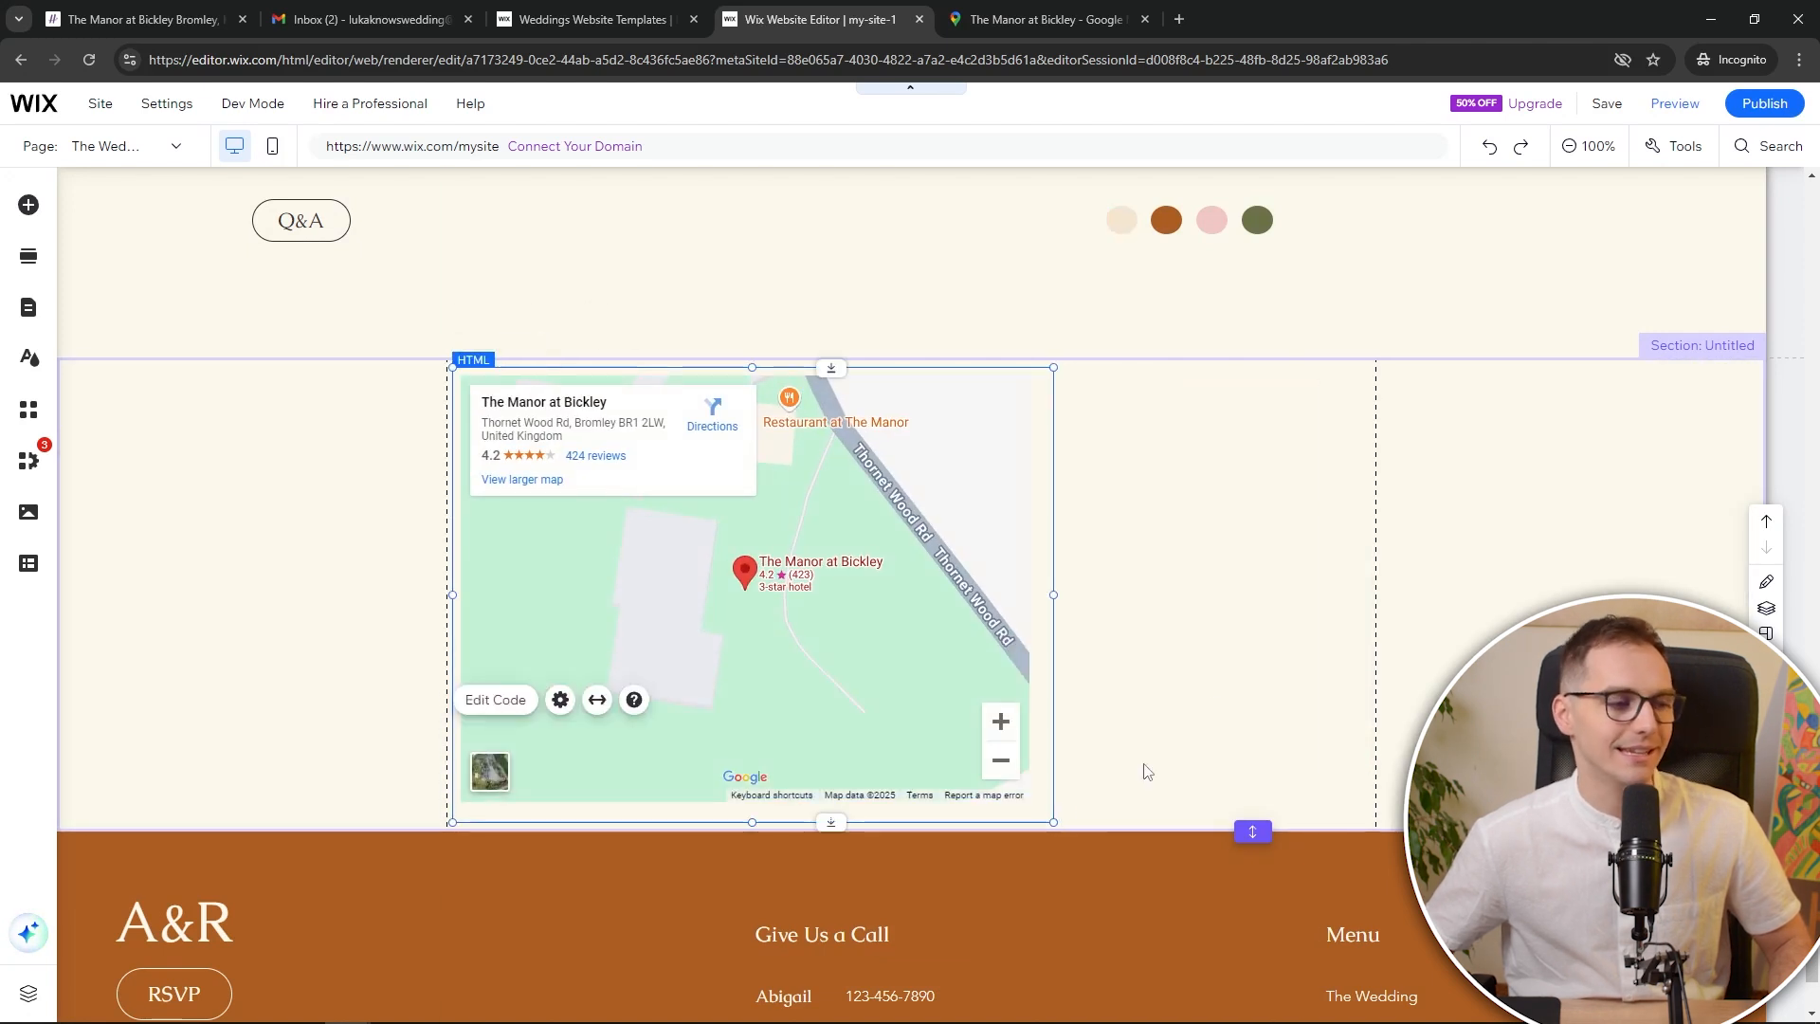
{"action": "left_click", "coordinate": [1218, 508]}
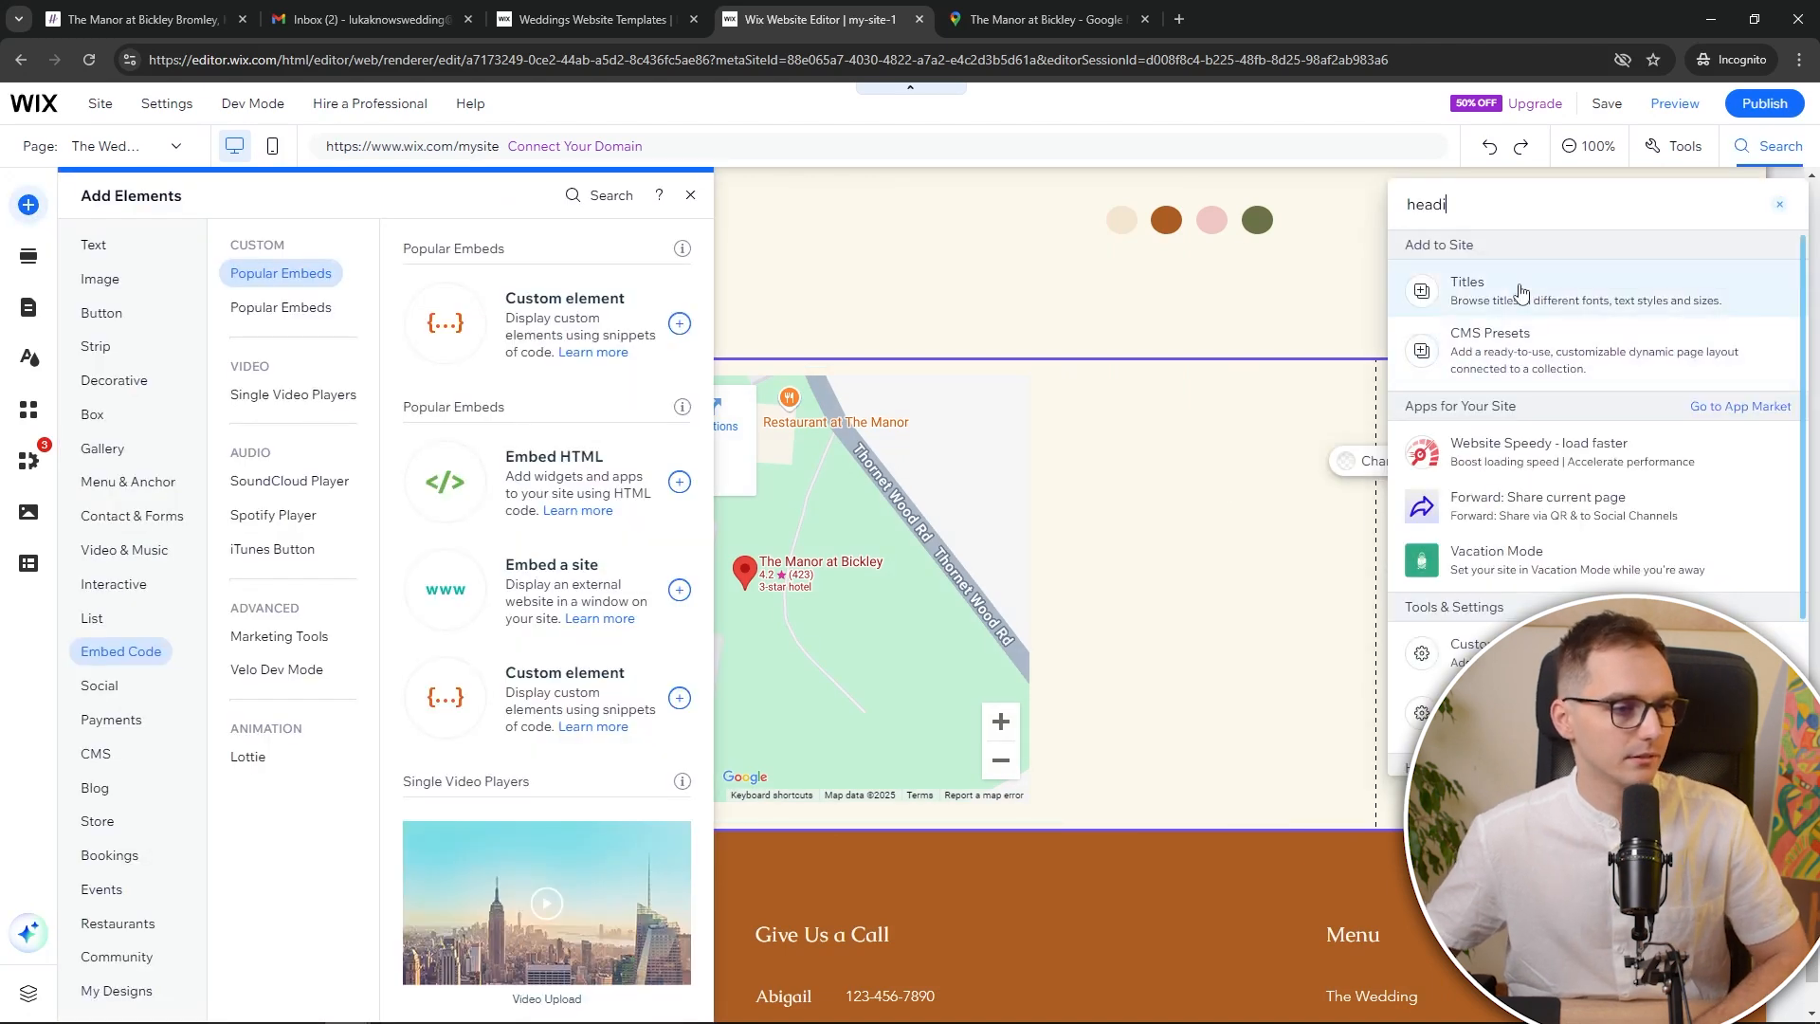
Add a trial Business Title text beside the map, then delete it
{"action": "left_click", "coordinate": [1520, 289]}
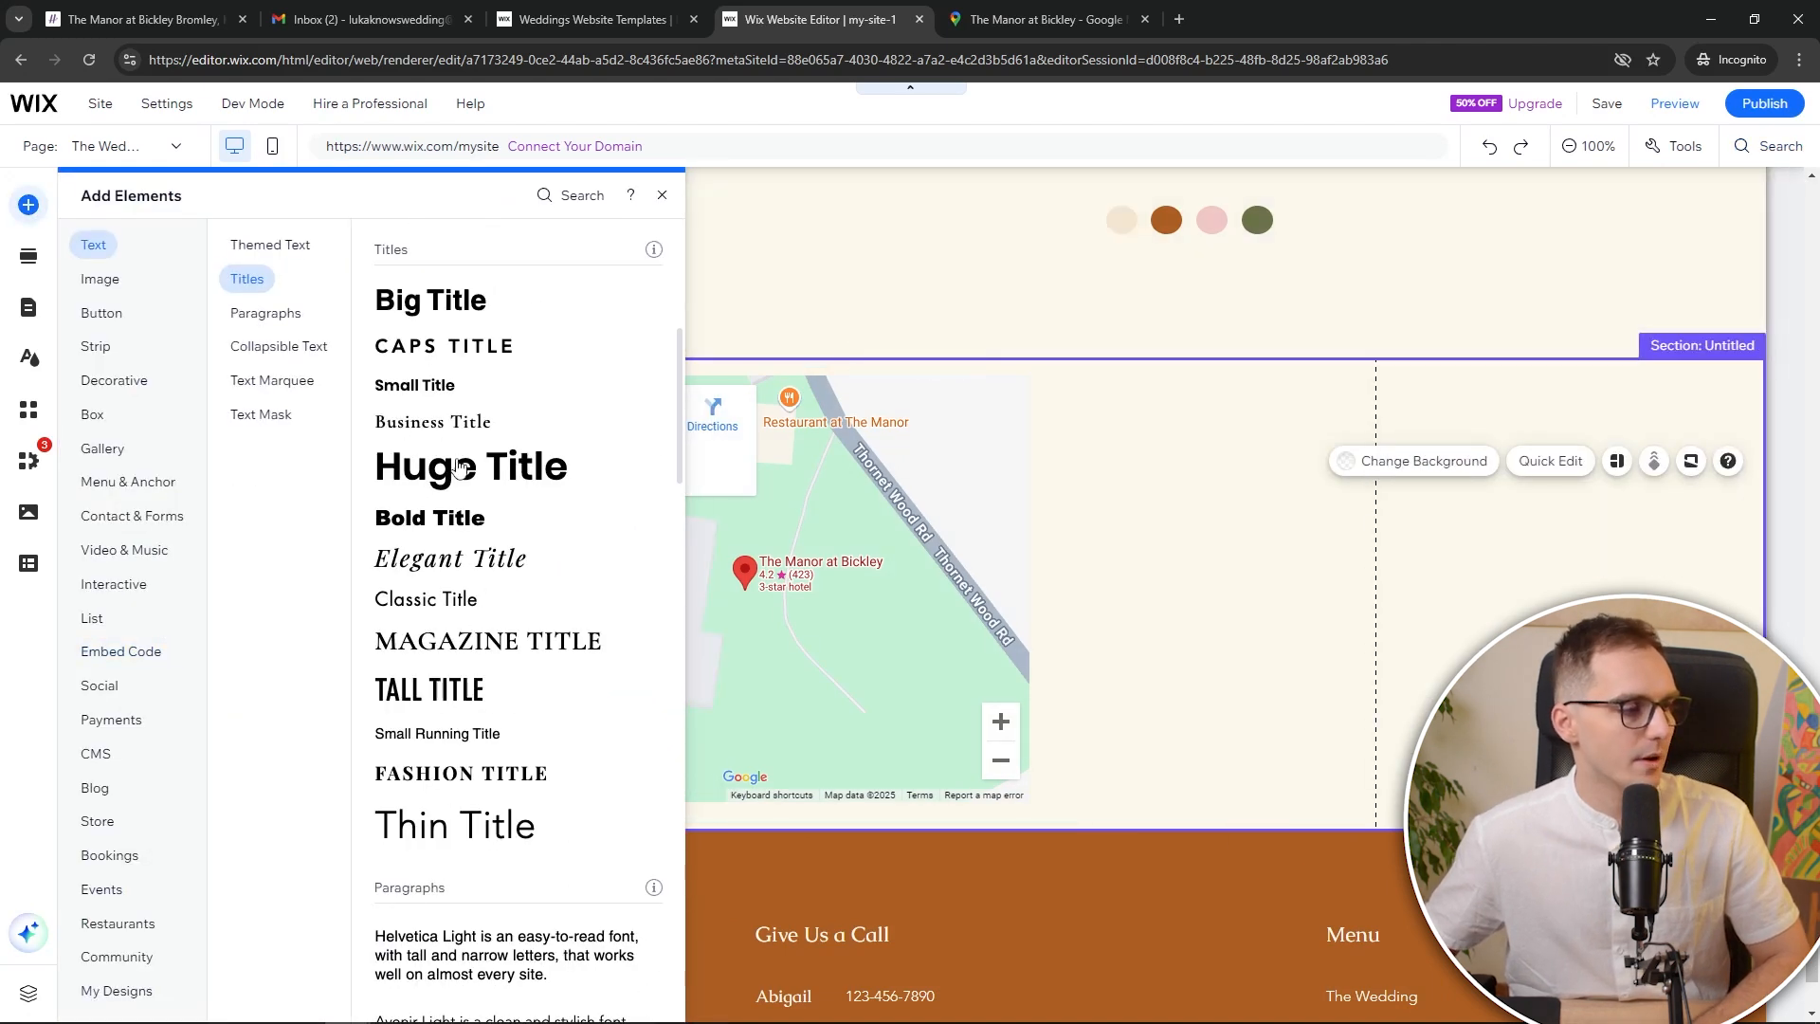
{"action": "left_click_drag", "start_coordinate": [459, 428], "coordinate": [1137, 425]}
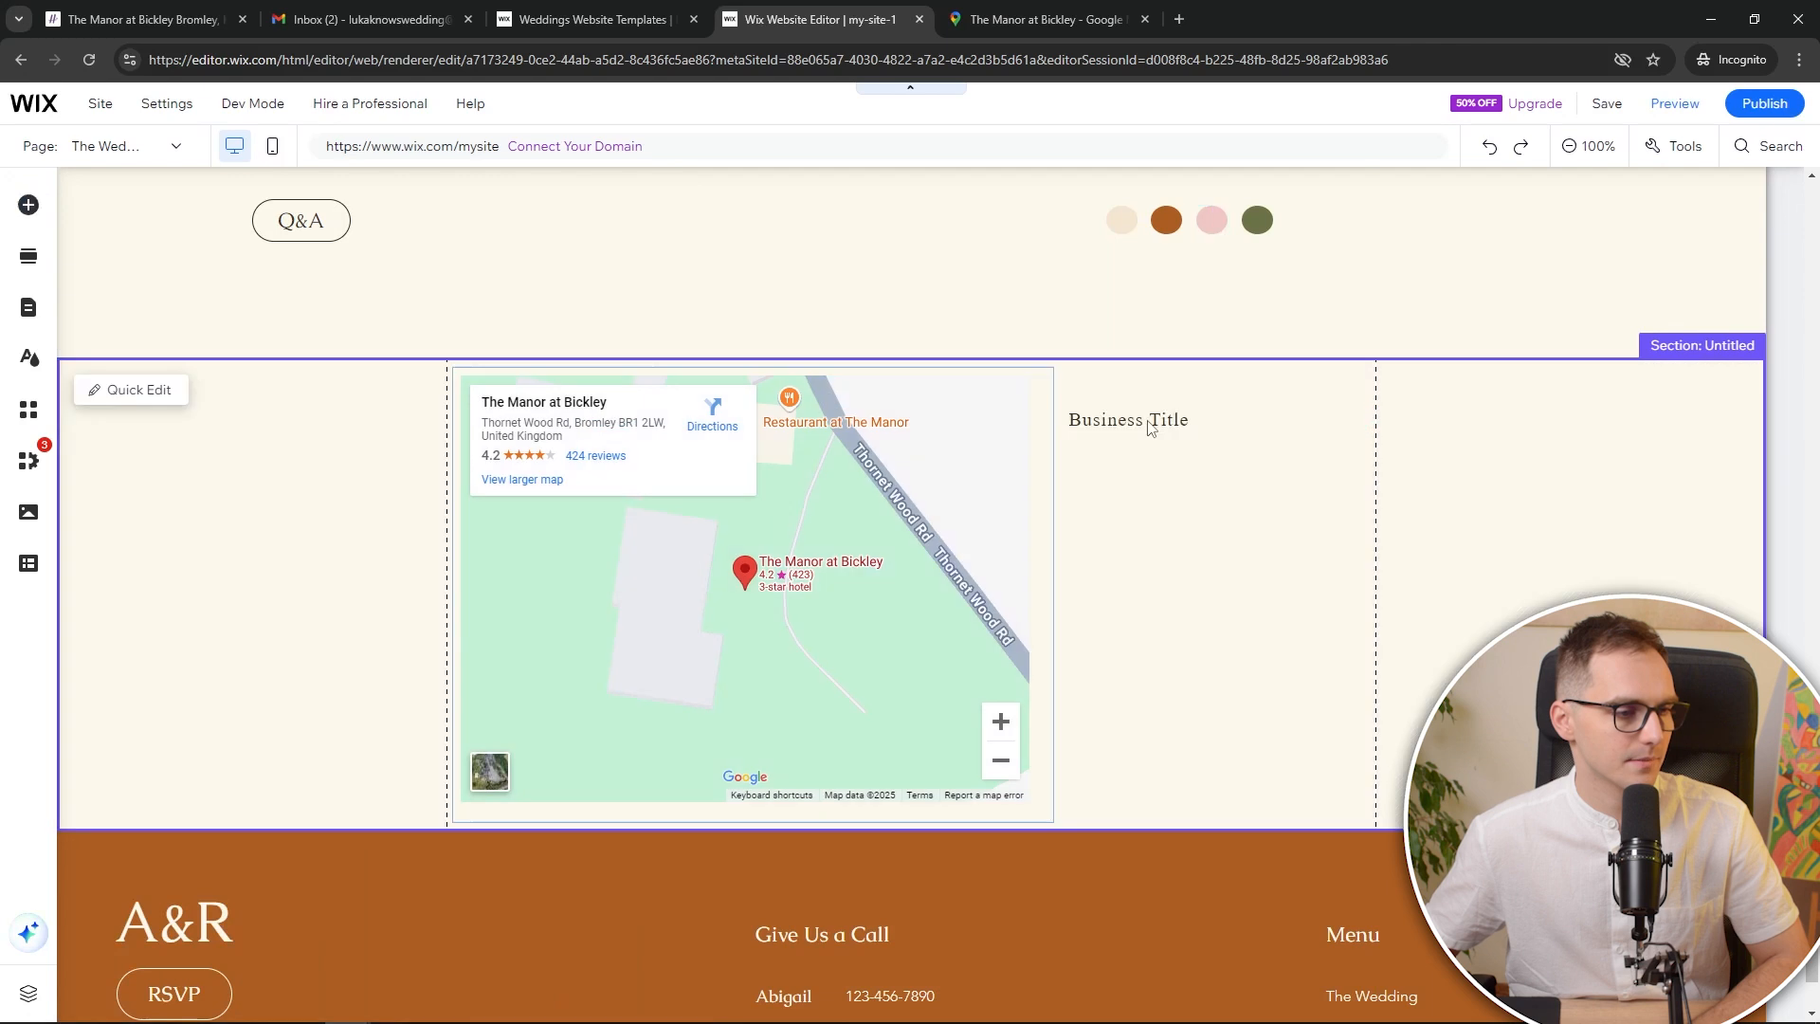
{"action": "scroll", "coordinate": [1155, 474], "scroll_direction": "up", "scroll_amount": 3}
{"action": "left_click", "coordinate": [1237, 561]}
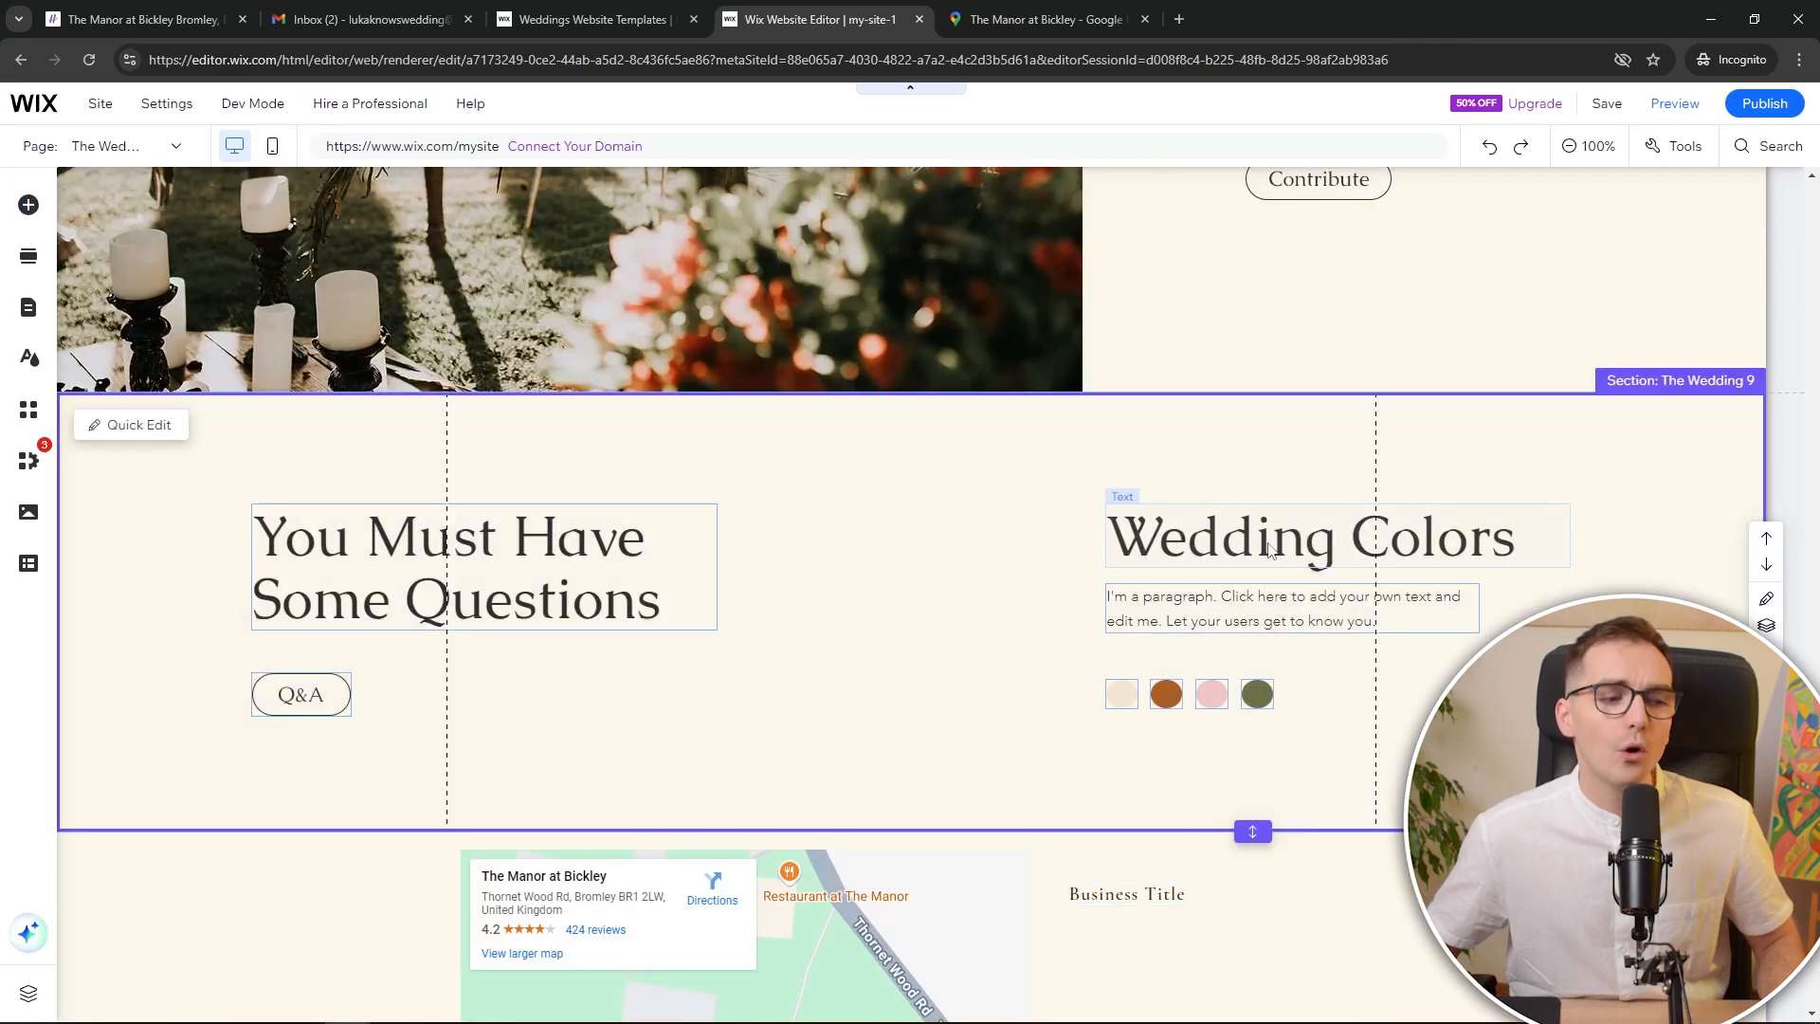
{"action": "scroll", "coordinate": [1270, 556], "scroll_direction": "down", "scroll_amount": 1}
{"action": "left_click", "coordinate": [1183, 627]}
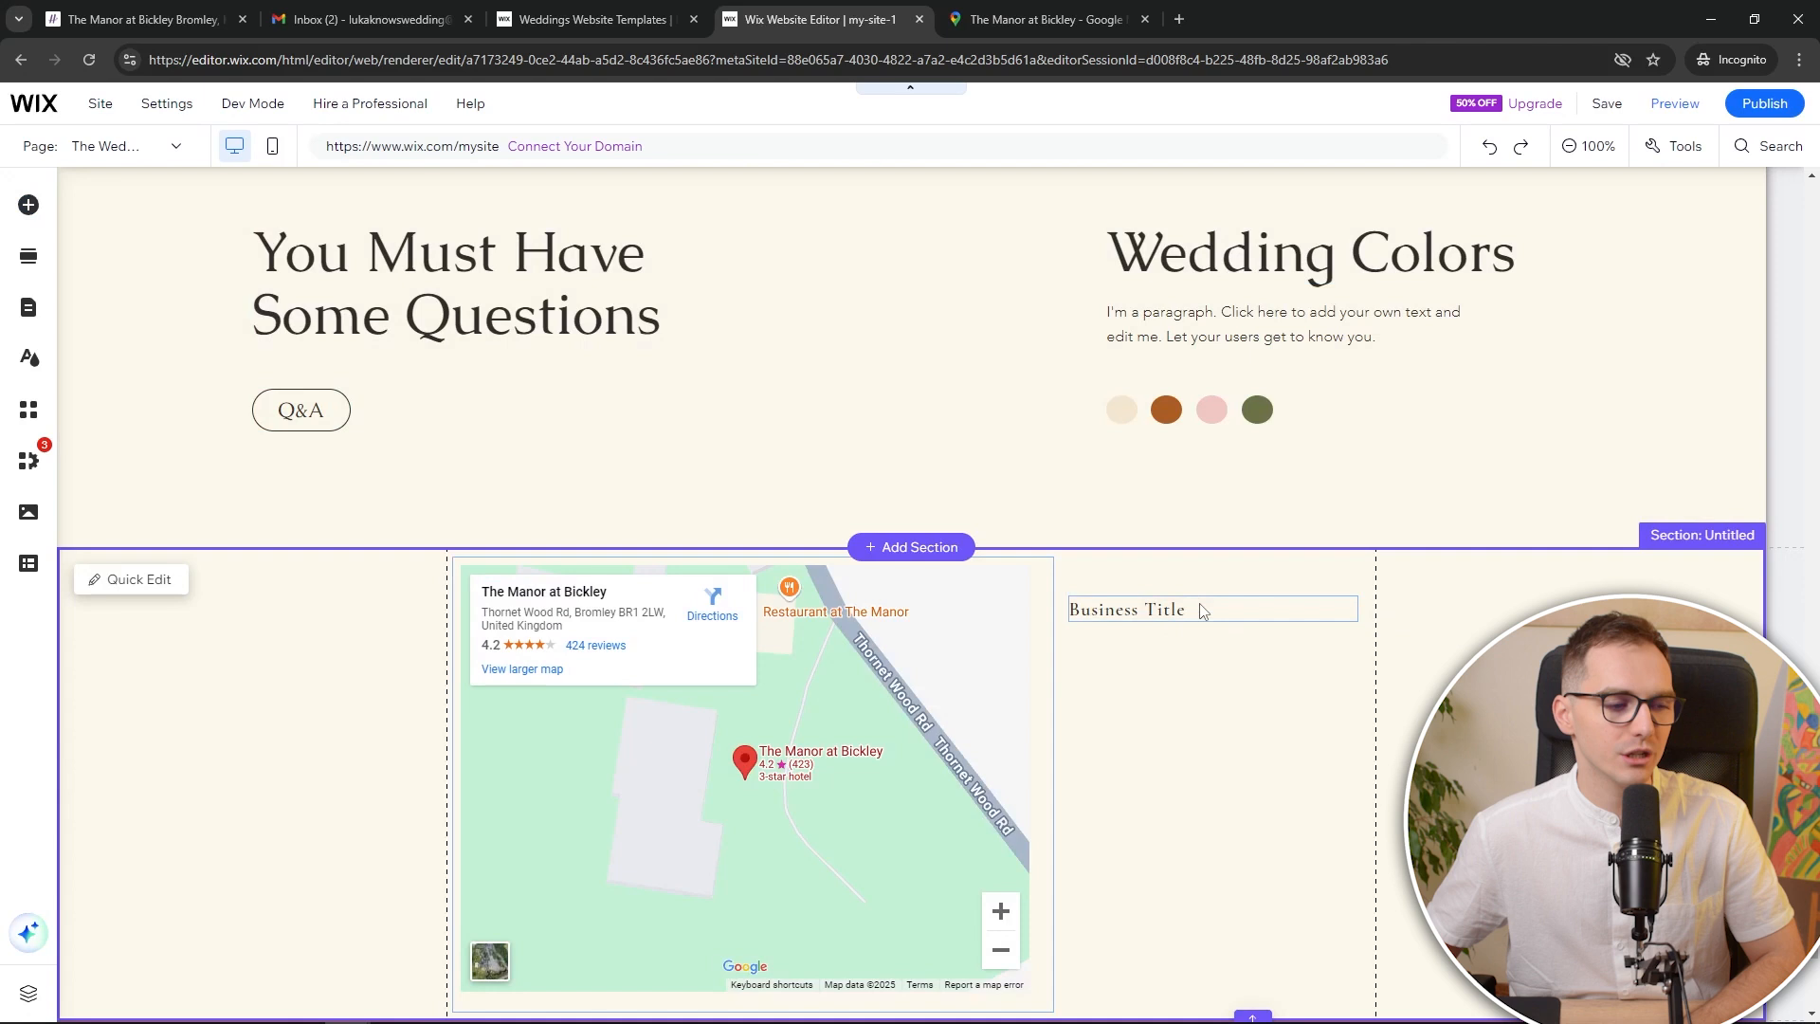
{"action": "left_click", "coordinate": [1198, 607]}
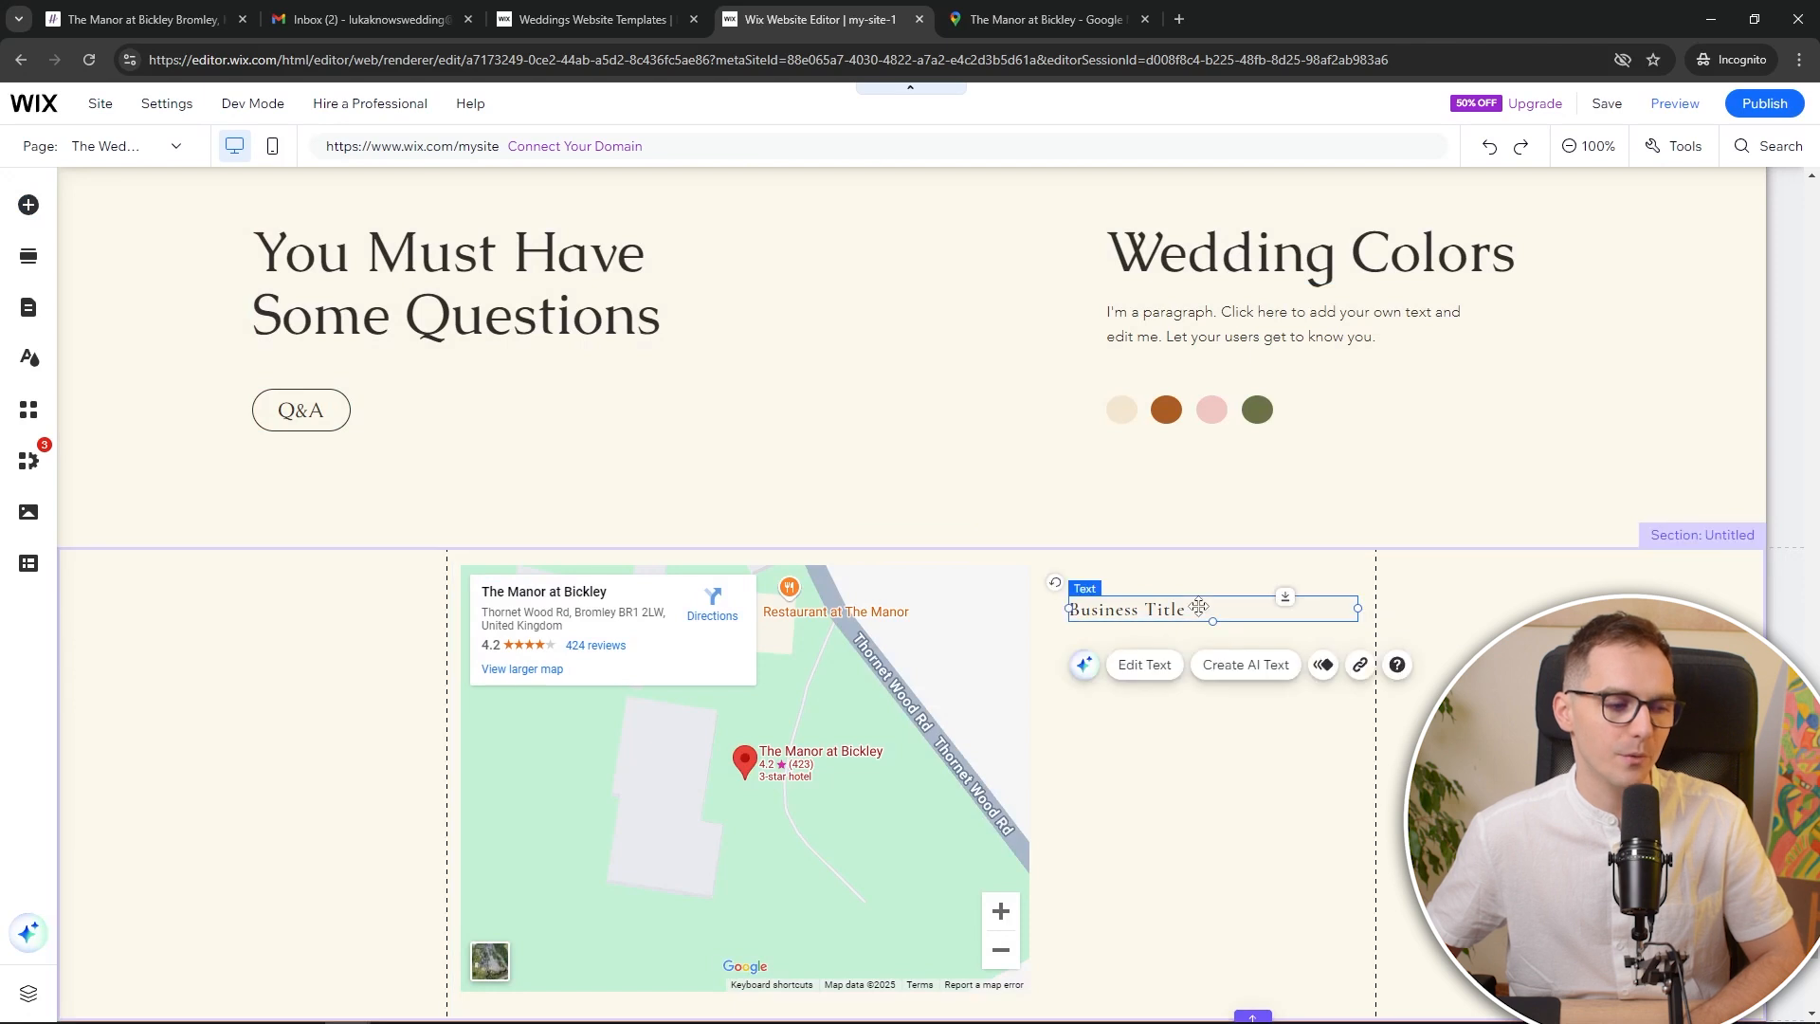
{"action": "key", "text": "Delete"}
Move the Wedding Colors heading beside the map, narrow its box, and set font size 31
{"action": "left_click", "coordinate": [1215, 249]}
{"action": "left_click_drag", "start_coordinate": [1209, 265], "coordinate": [1293, 640]}
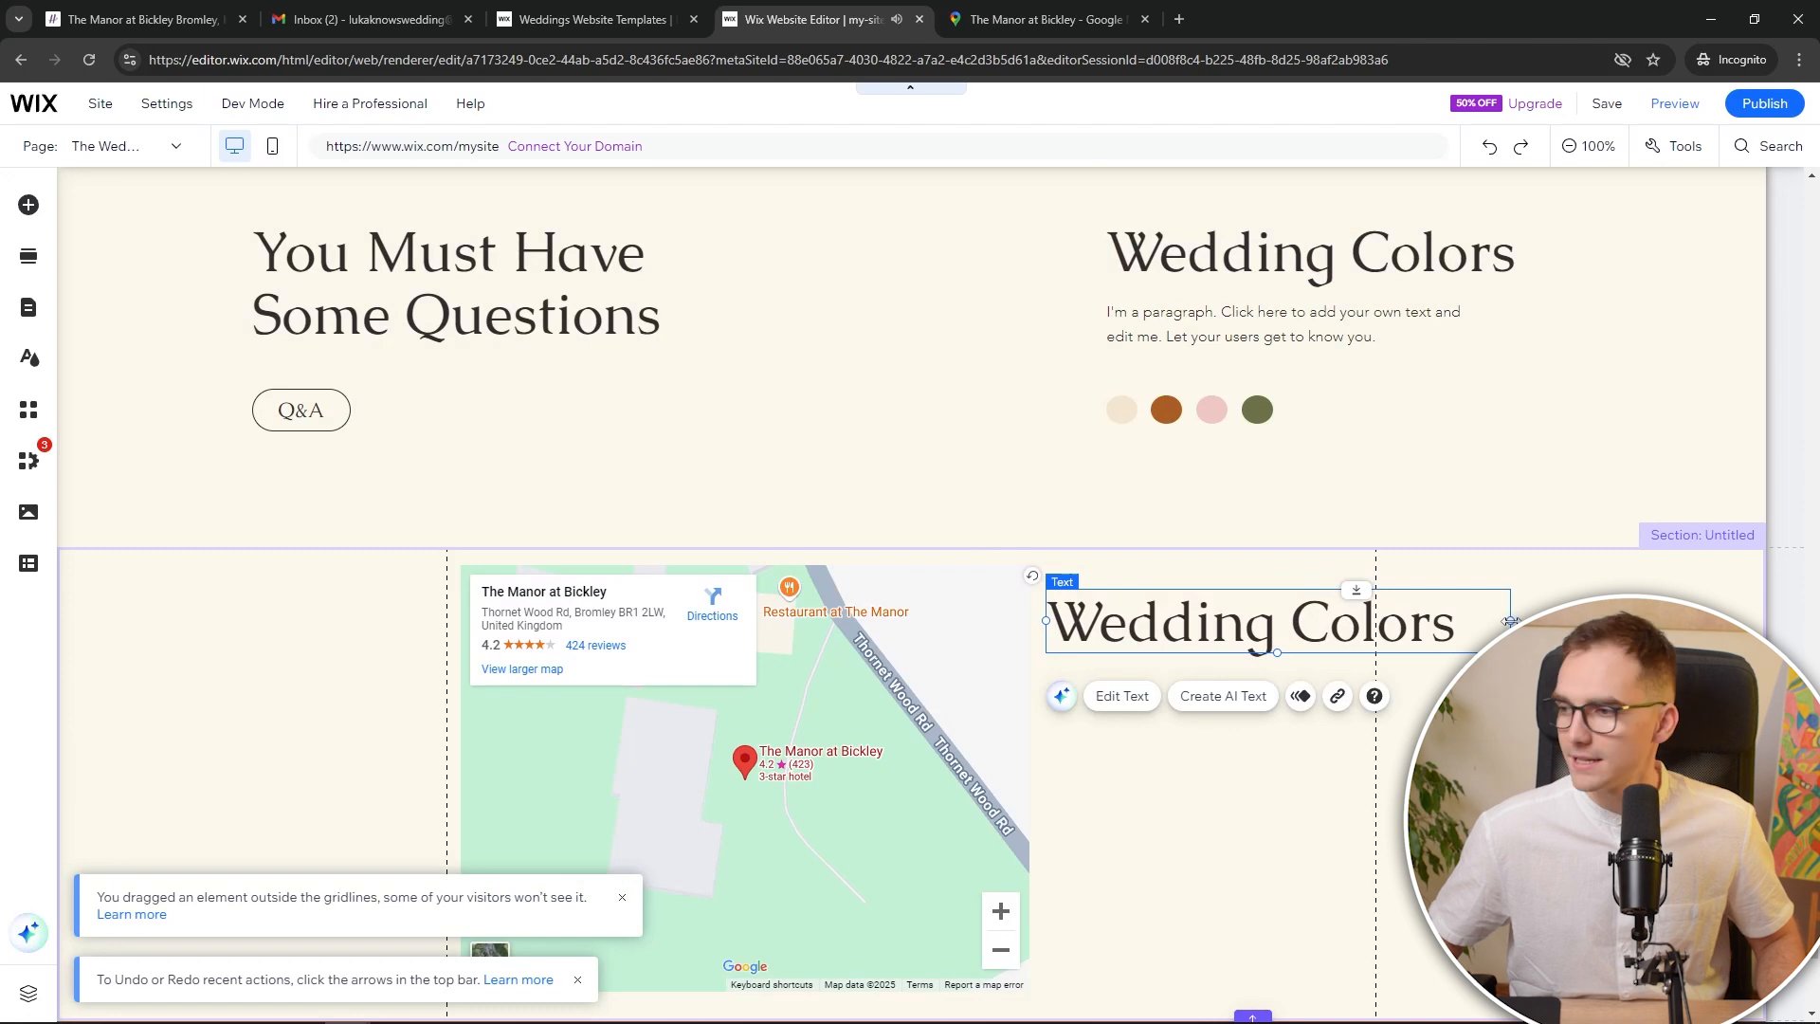
{"action": "left_click_drag", "start_coordinate": [1511, 620], "coordinate": [1327, 638]}
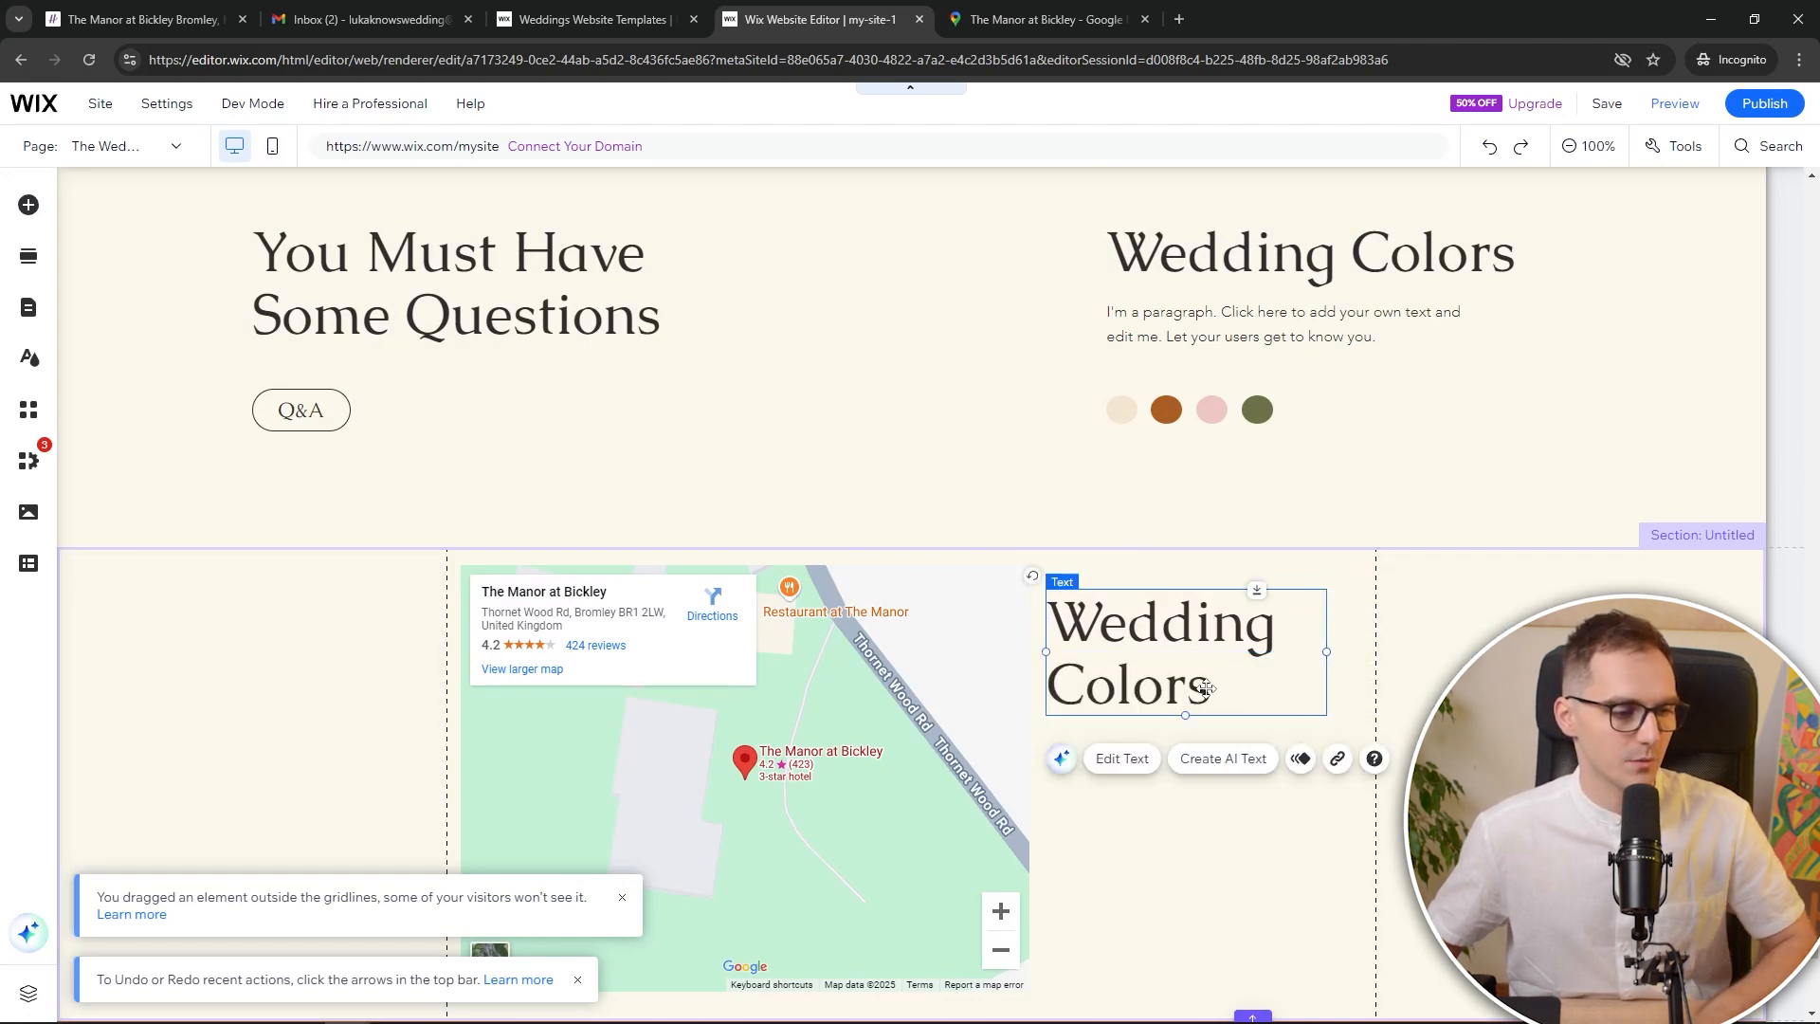
{"action": "double_click", "coordinate": [1204, 691]}
{"action": "left_click_drag", "start_coordinate": [1422, 479], "coordinate": [1399, 478]}
Retitle the heading 'Our Location' and place a narrower, taller placeholder paragraph beneath it
{"action": "type", "text": "Our Location"}
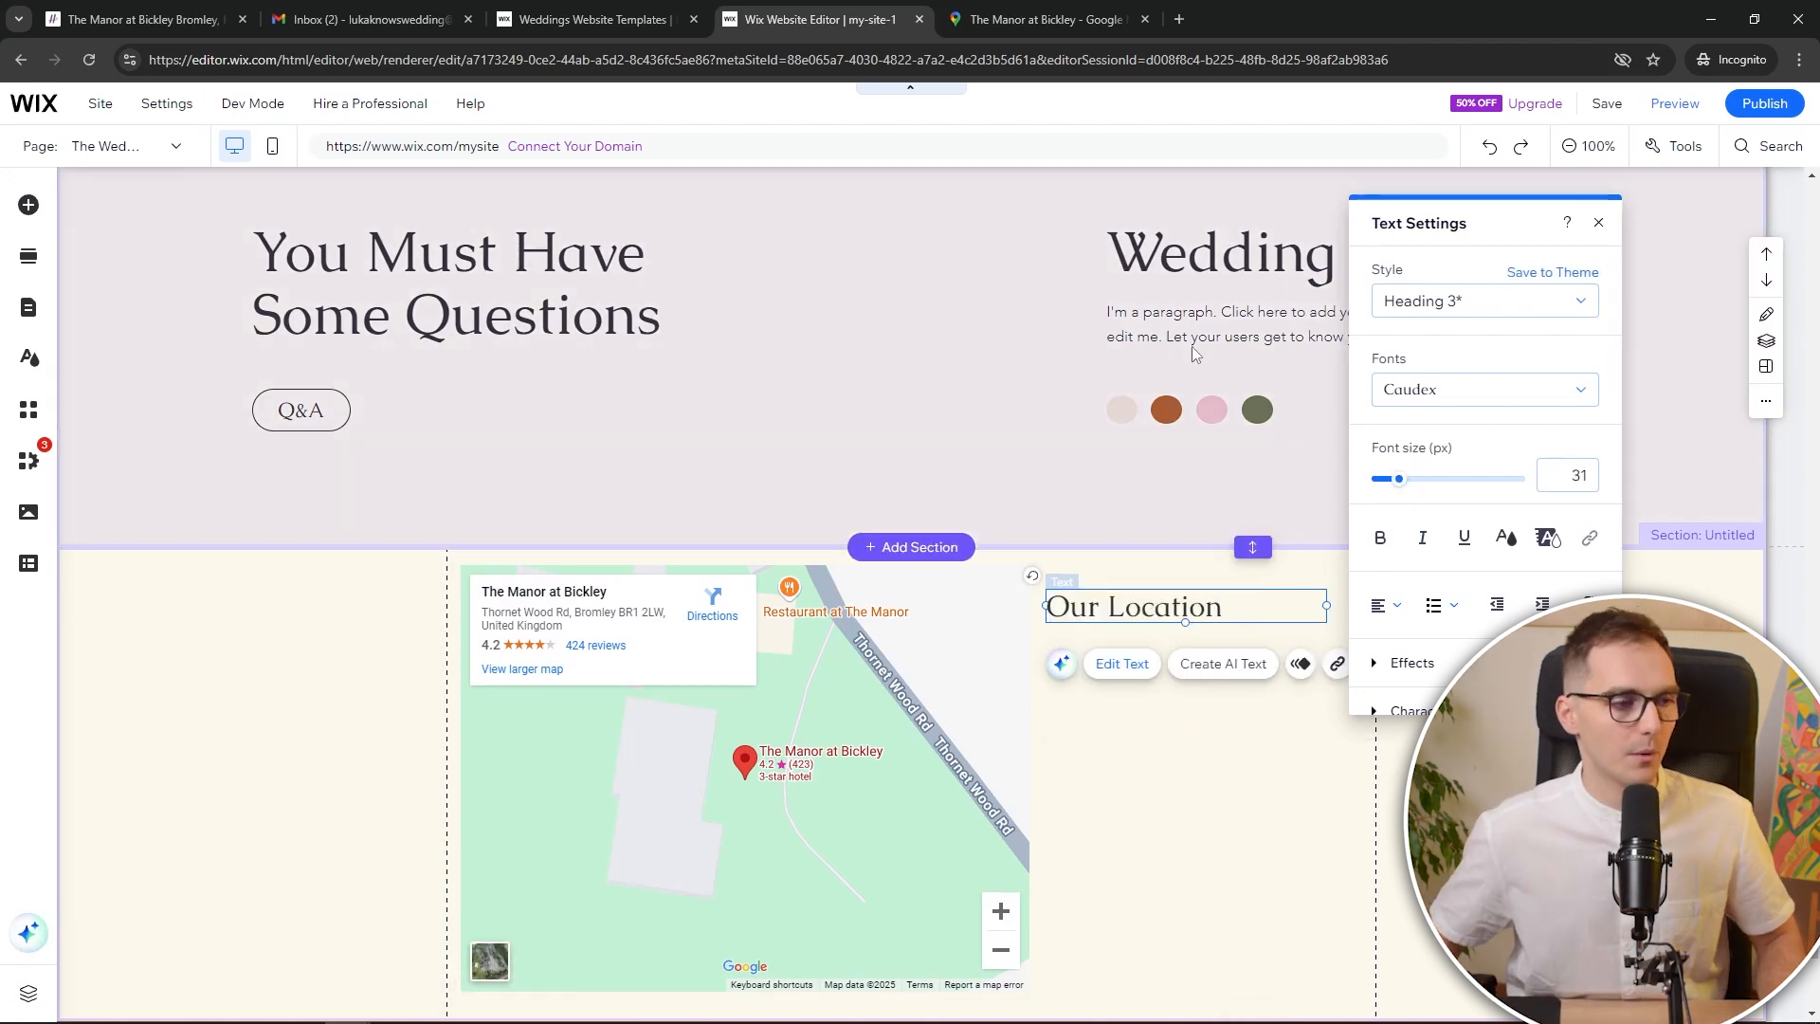
{"action": "left_click", "coordinate": [1205, 335]}
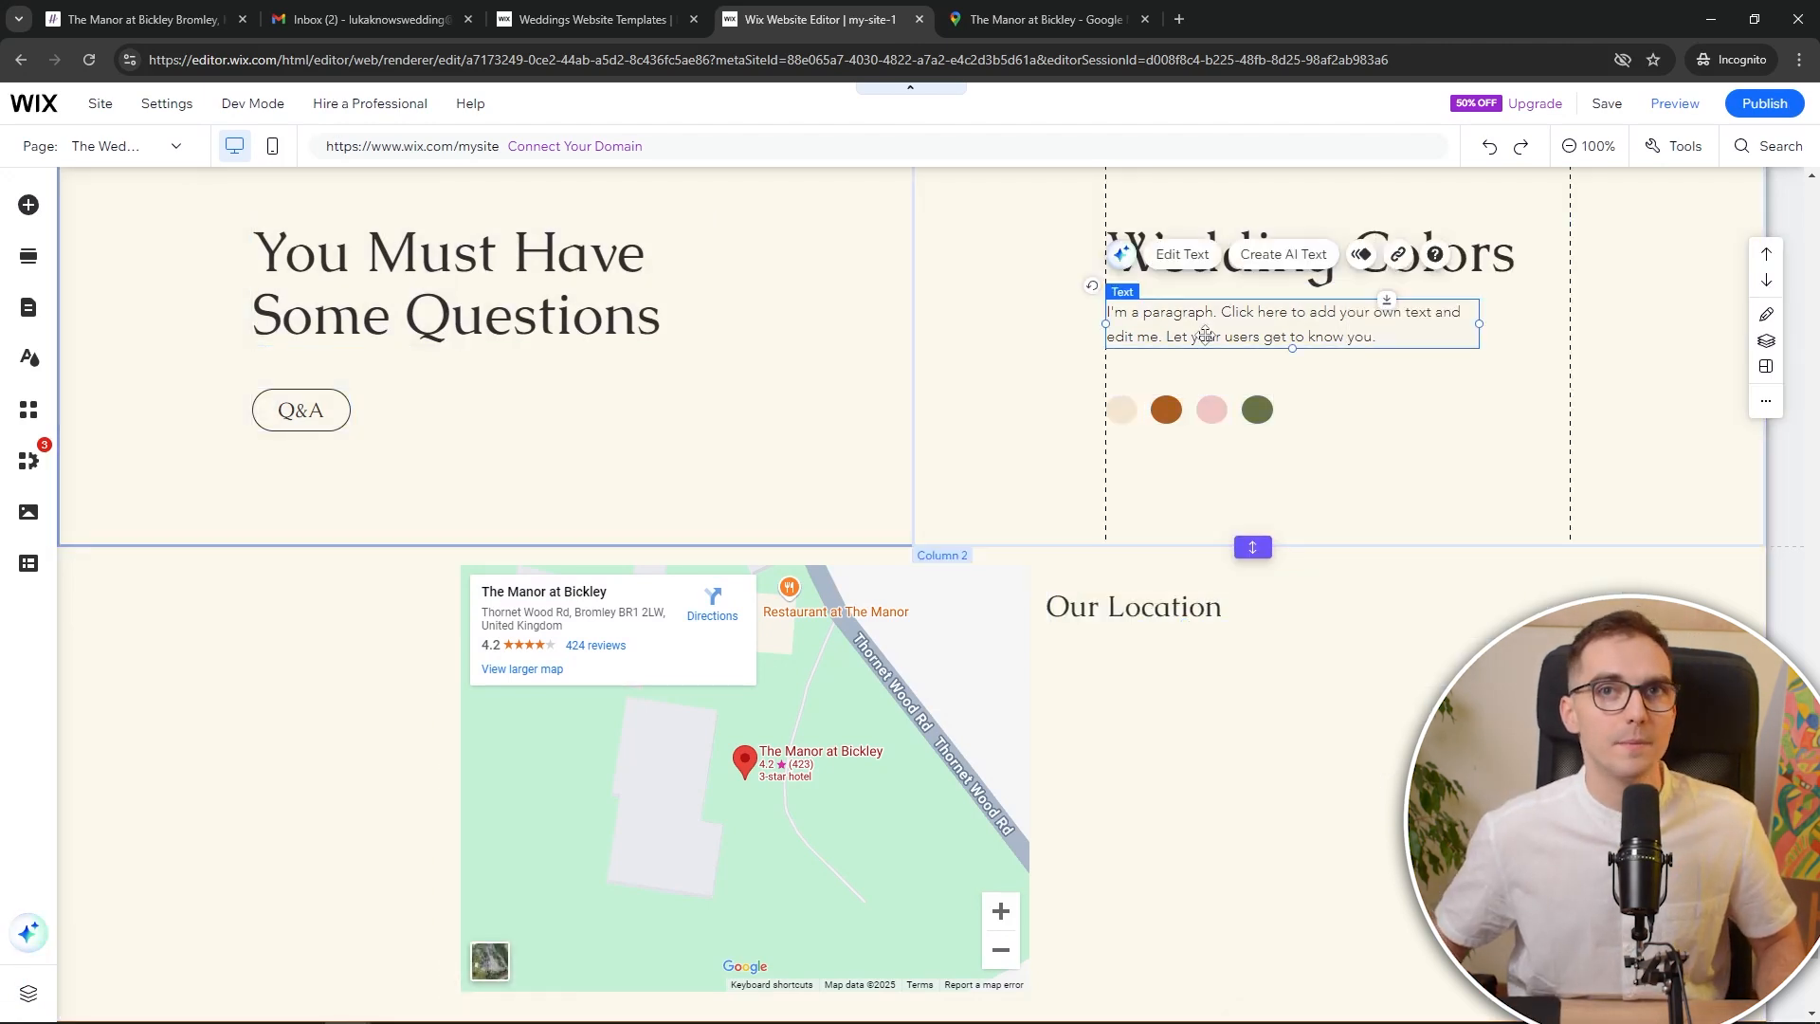
{"action": "left_click_drag", "start_coordinate": [1137, 334], "coordinate": [1080, 706]}
{"action": "left_click_drag", "start_coordinate": [1327, 713], "coordinate": [1326, 715]}
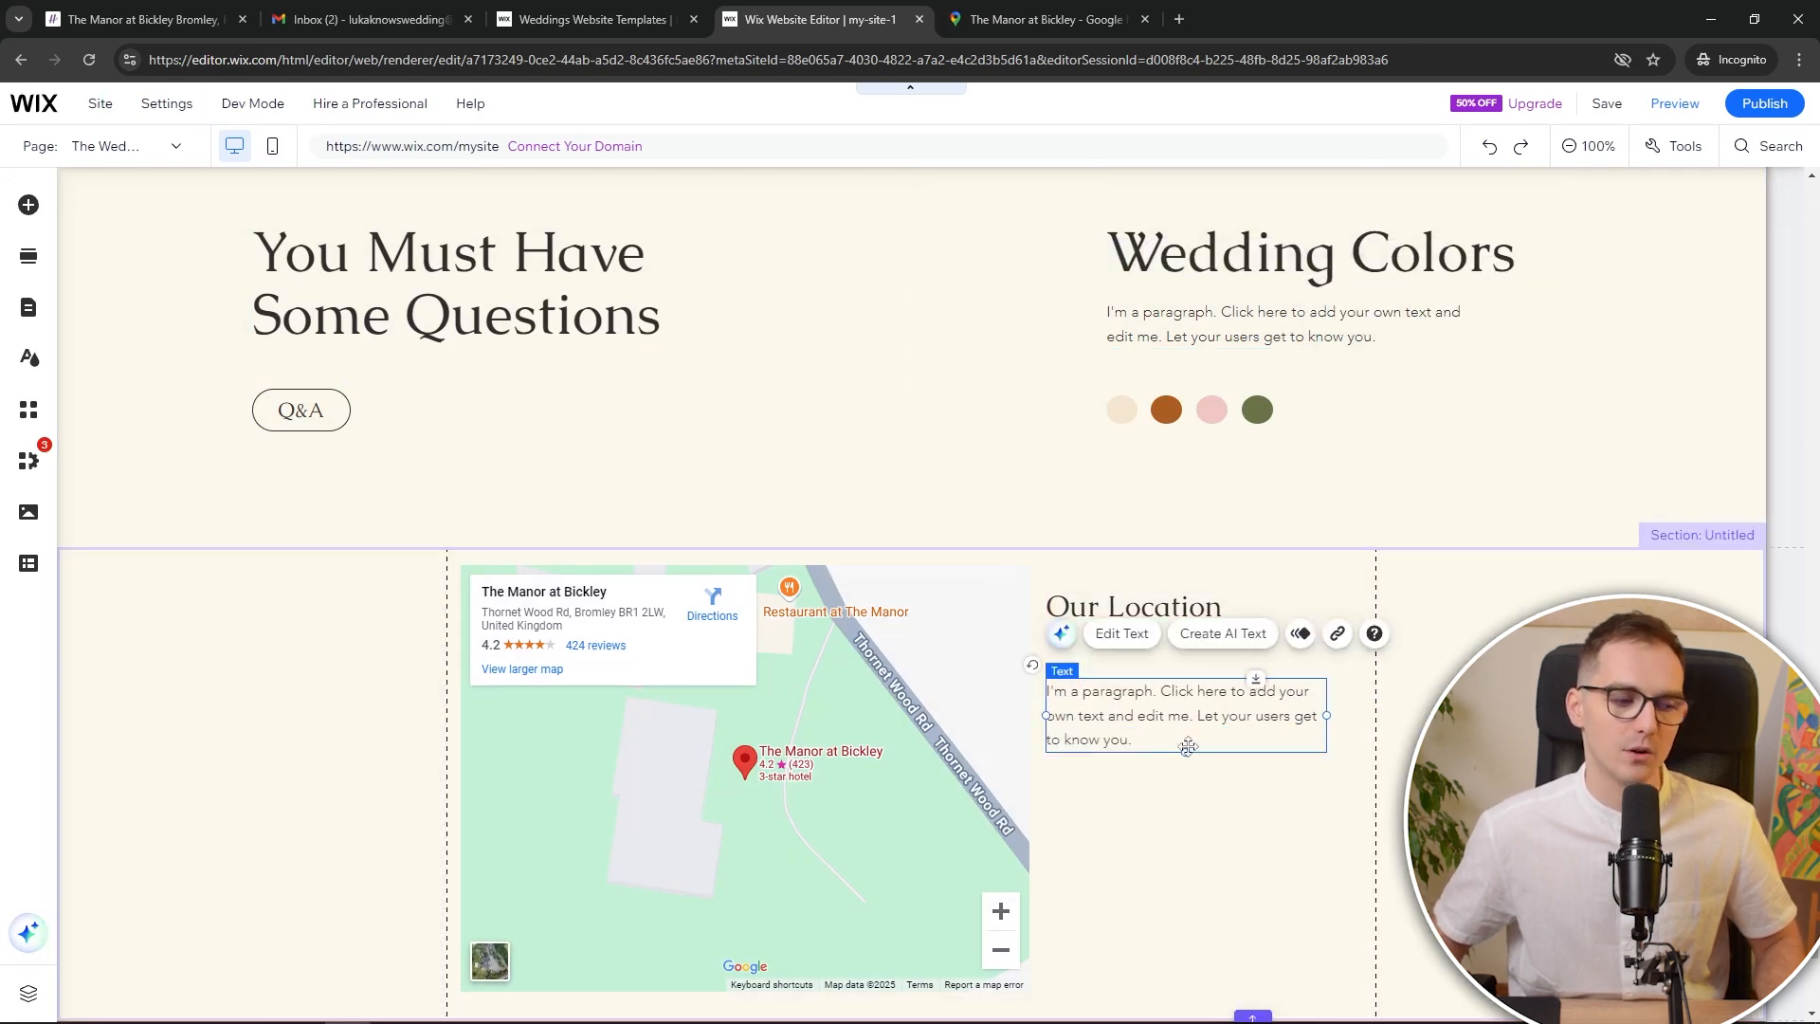
{"action": "left_click_drag", "start_coordinate": [1185, 750], "coordinate": [1173, 920]}
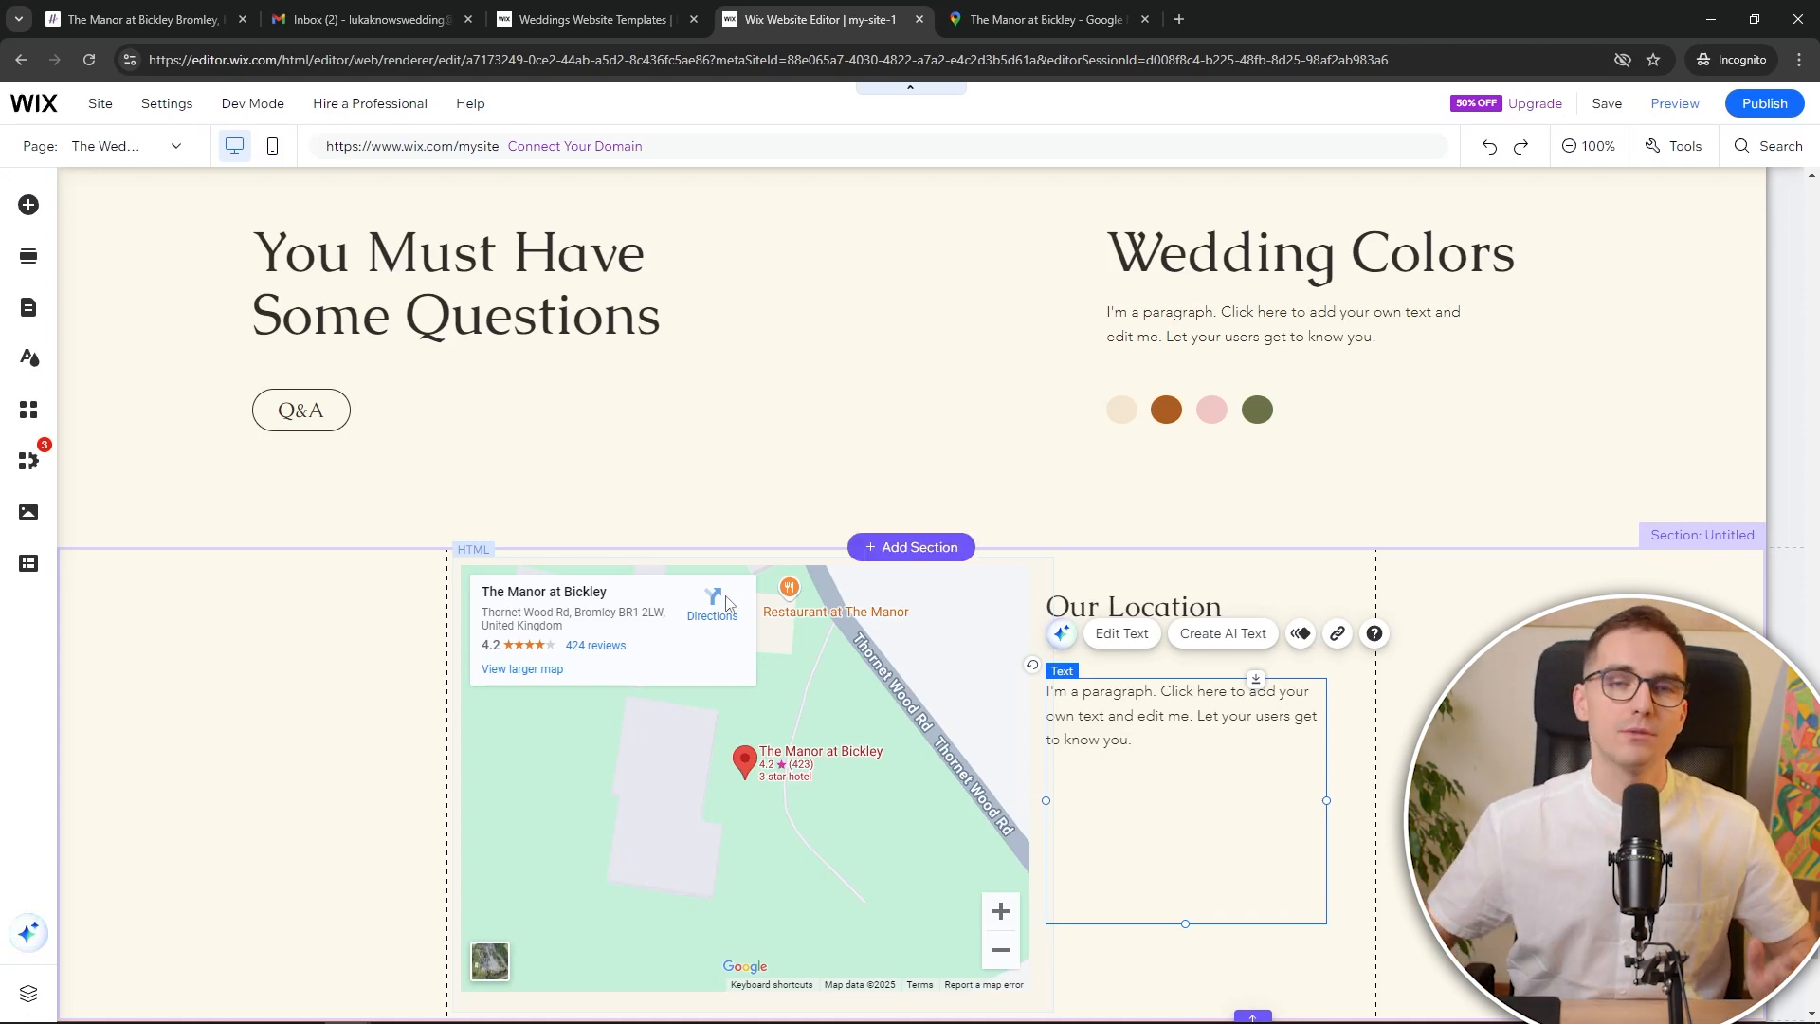
Try adding a Featured button from the 'button' search to the RSVP strip, then remove it
{"action": "scroll", "coordinate": [815, 503], "scroll_direction": "up", "scroll_amount": 10}
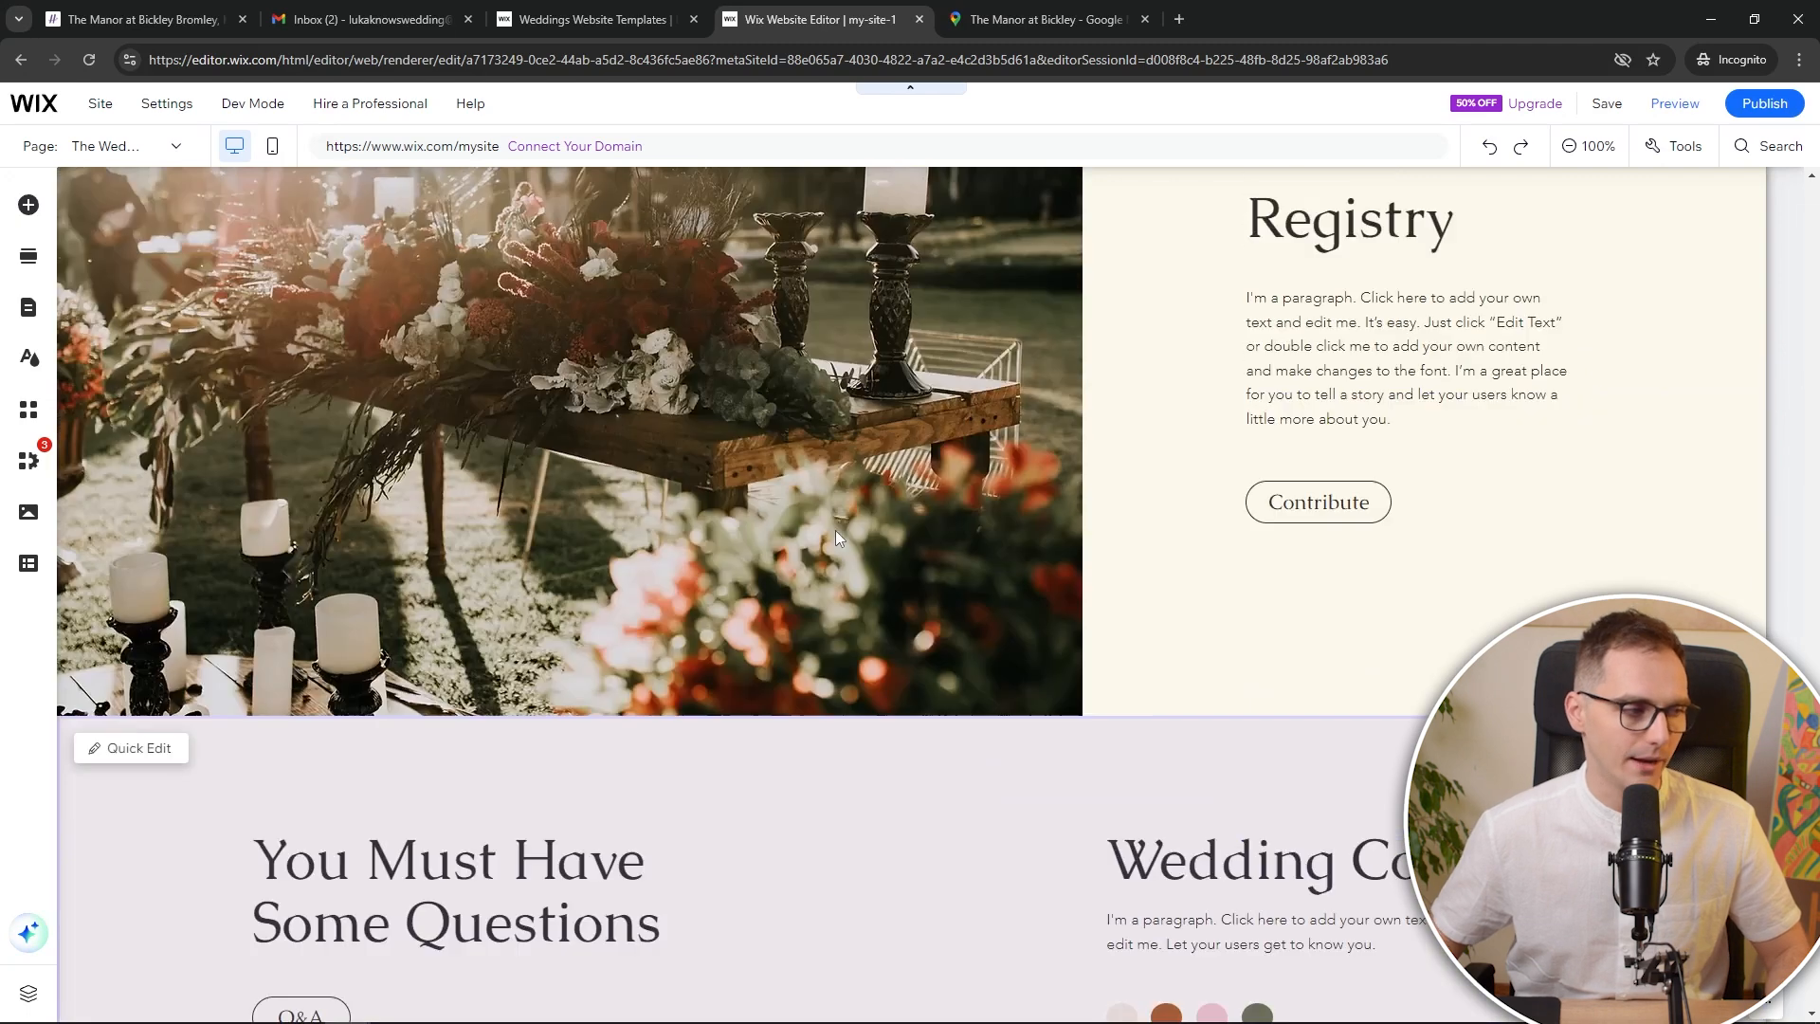
{"action": "scroll", "coordinate": [949, 559], "scroll_direction": "up", "scroll_amount": 10}
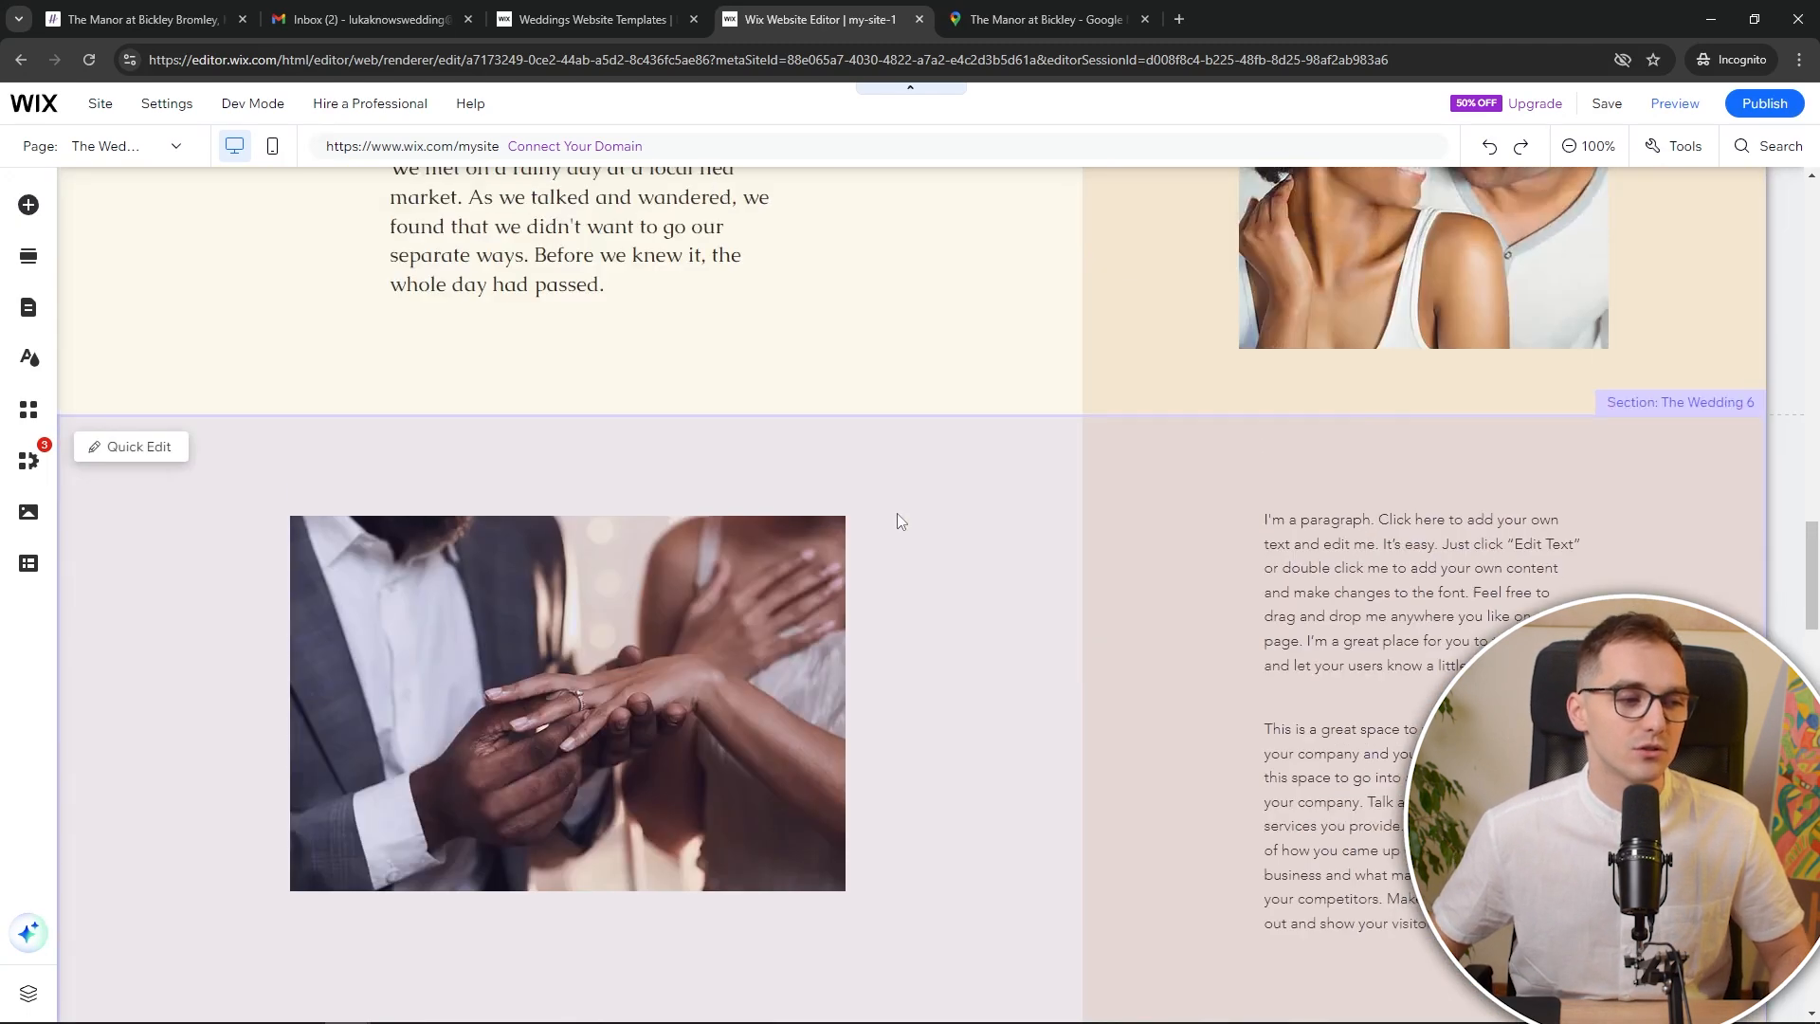
{"action": "scroll", "coordinate": [899, 528], "scroll_direction": "up", "scroll_amount": 6}
{"action": "scroll", "coordinate": [897, 528], "scroll_direction": "down", "scroll_amount": 12}
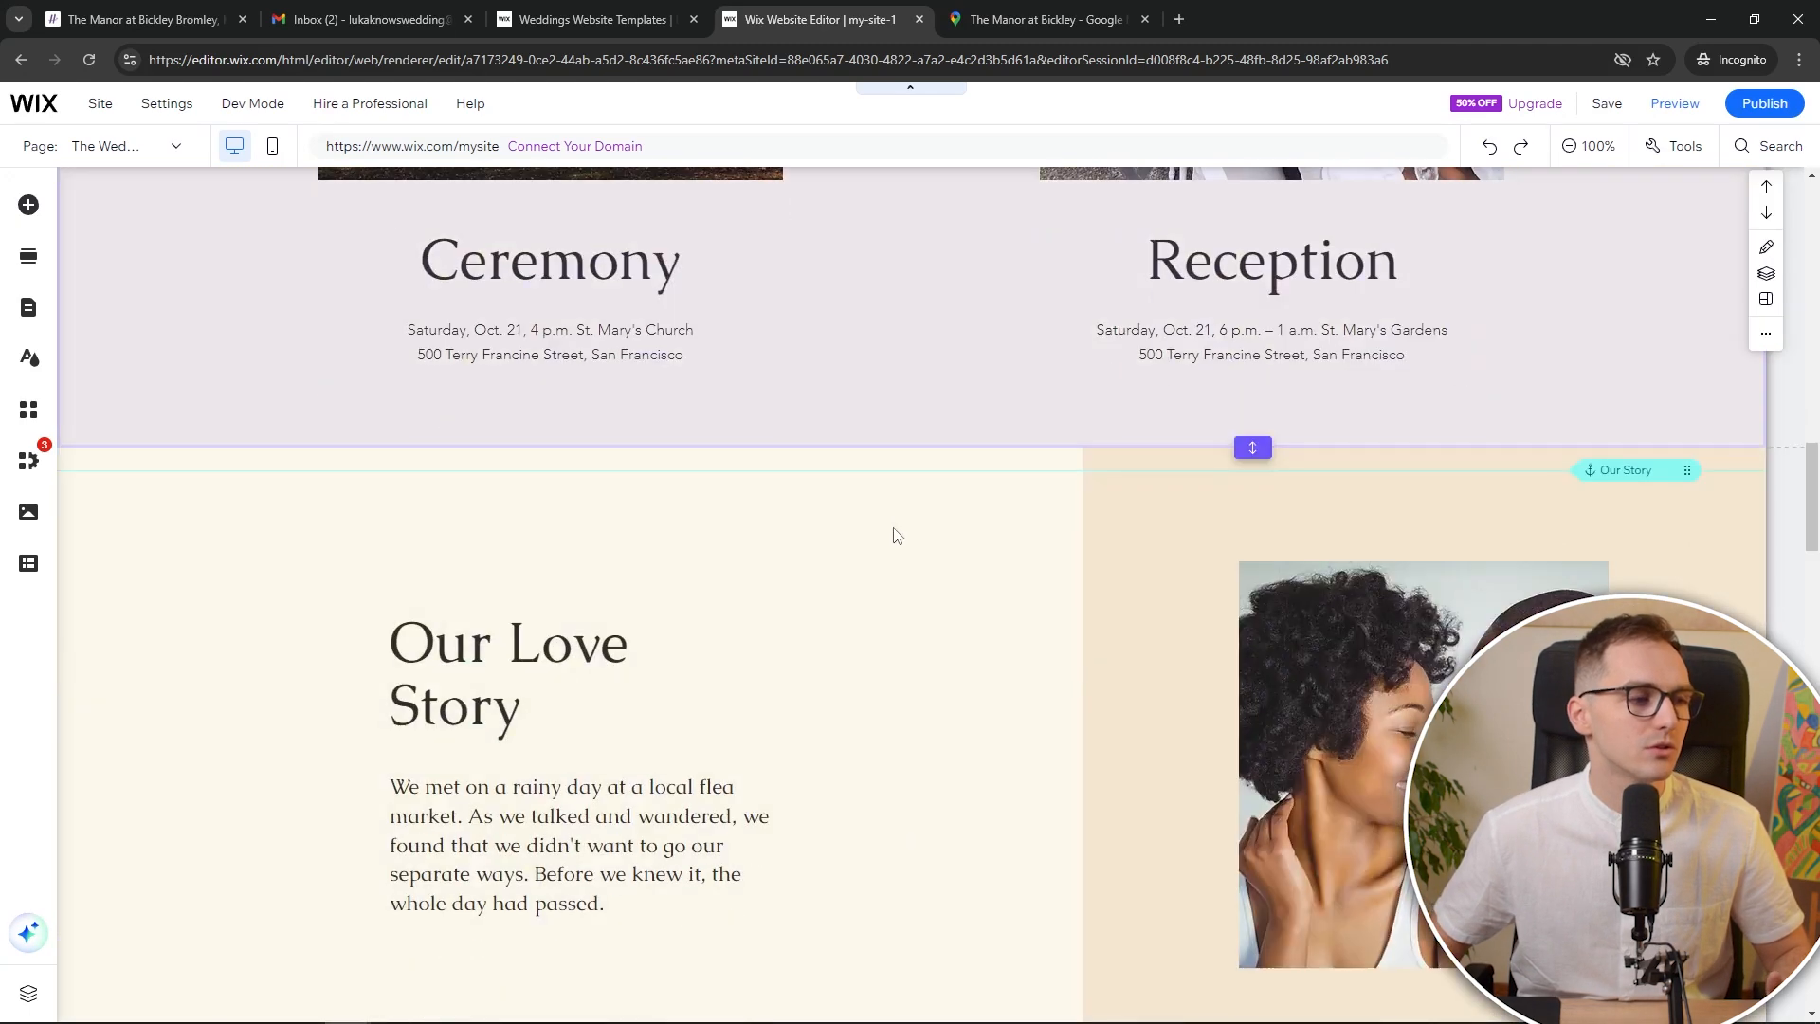
{"action": "scroll", "coordinate": [861, 561], "scroll_direction": "down", "scroll_amount": 5}
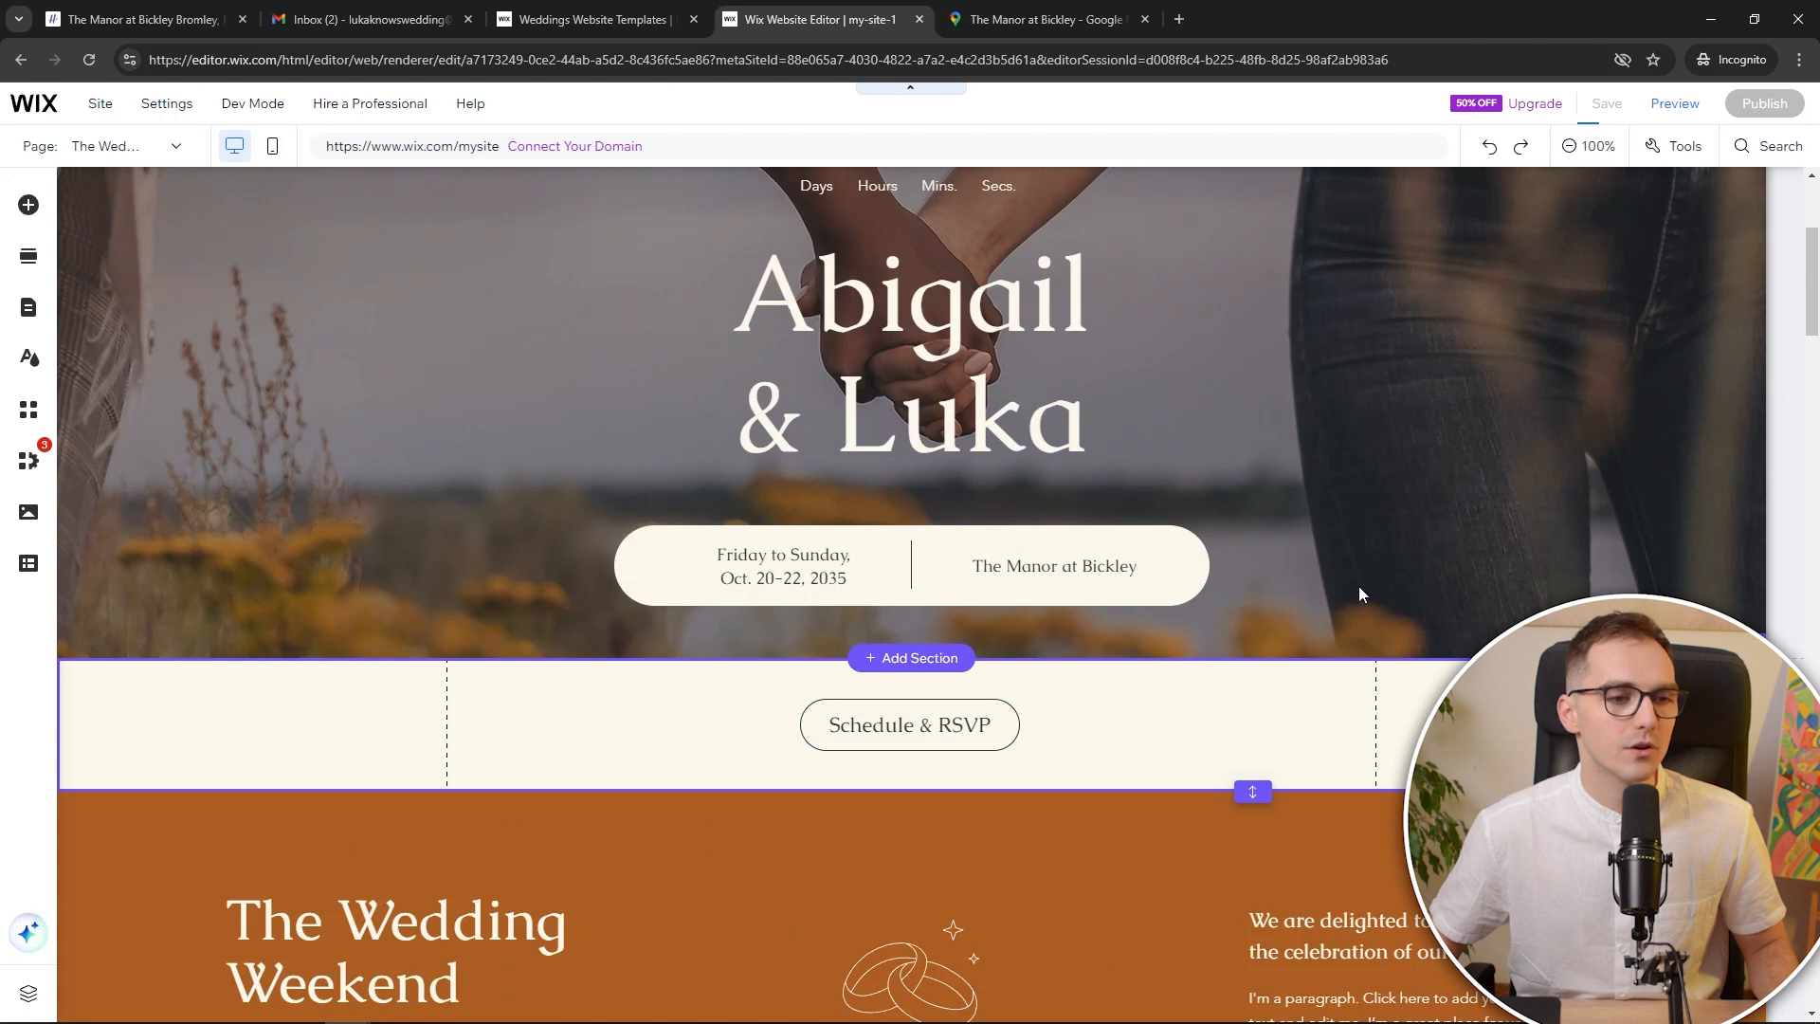
{"action": "key", "text": "ctrl+v"}
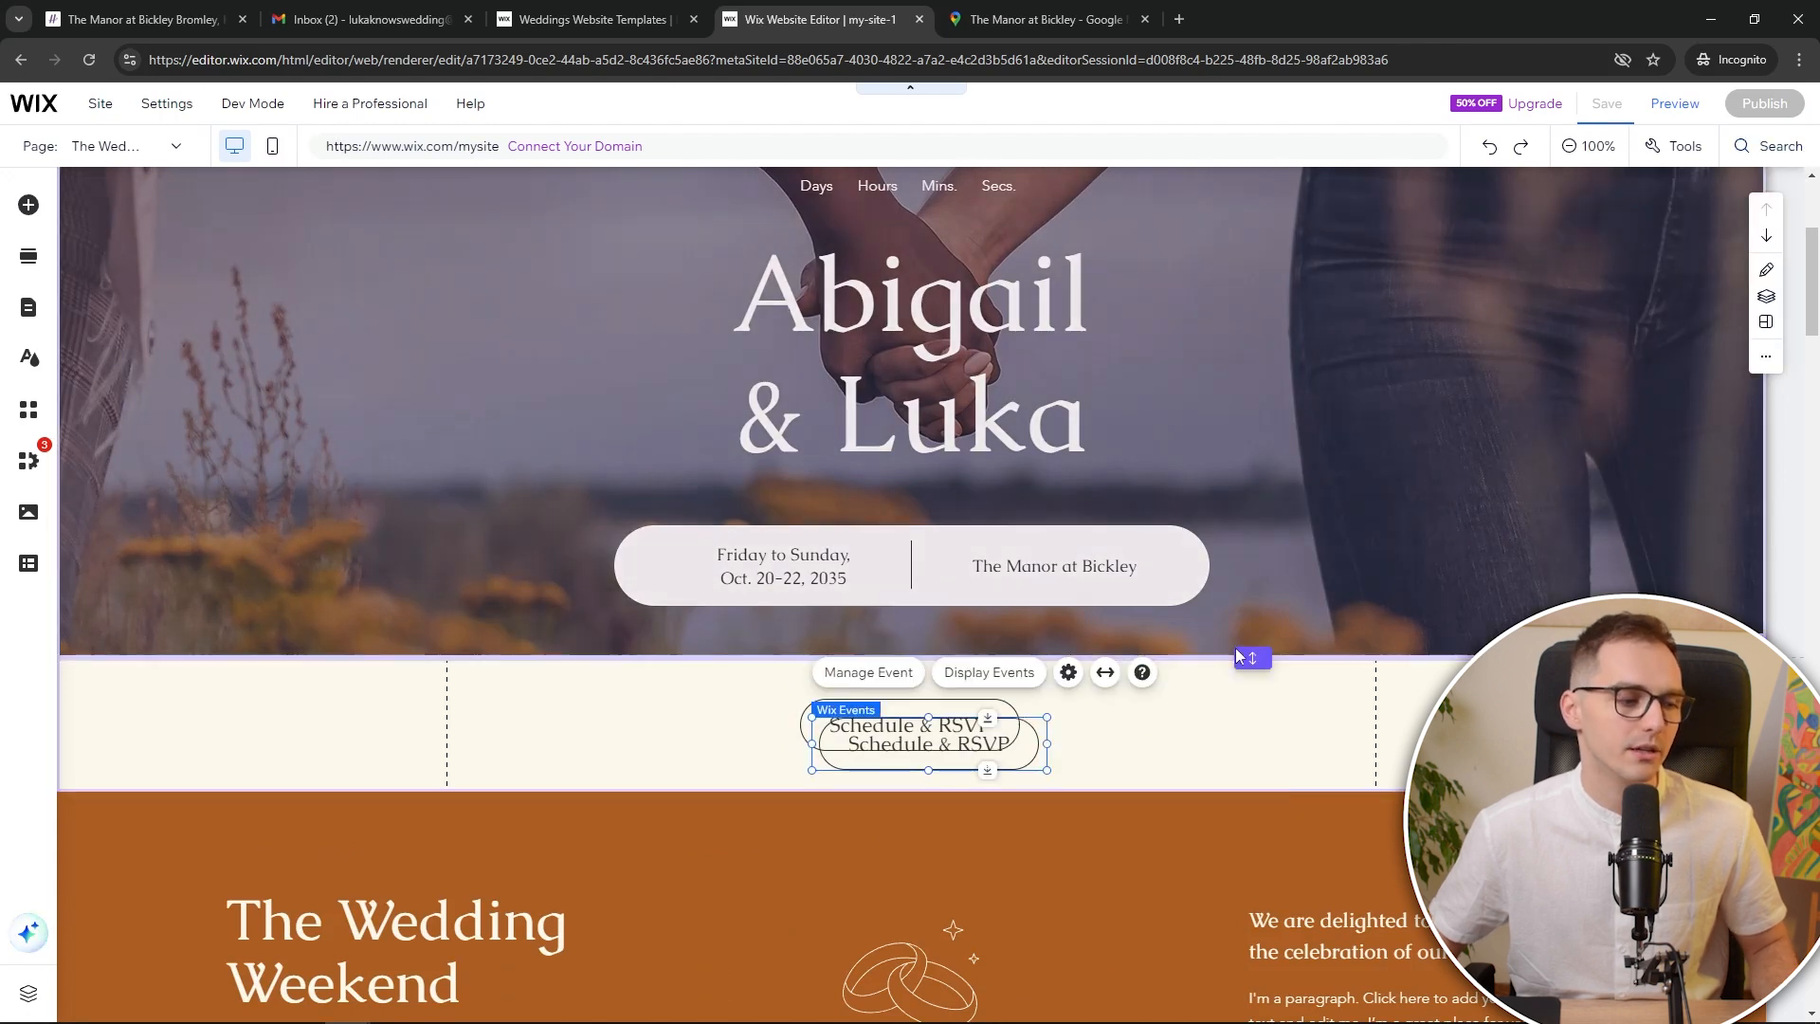
{"action": "key", "text": "ctrl+z"}
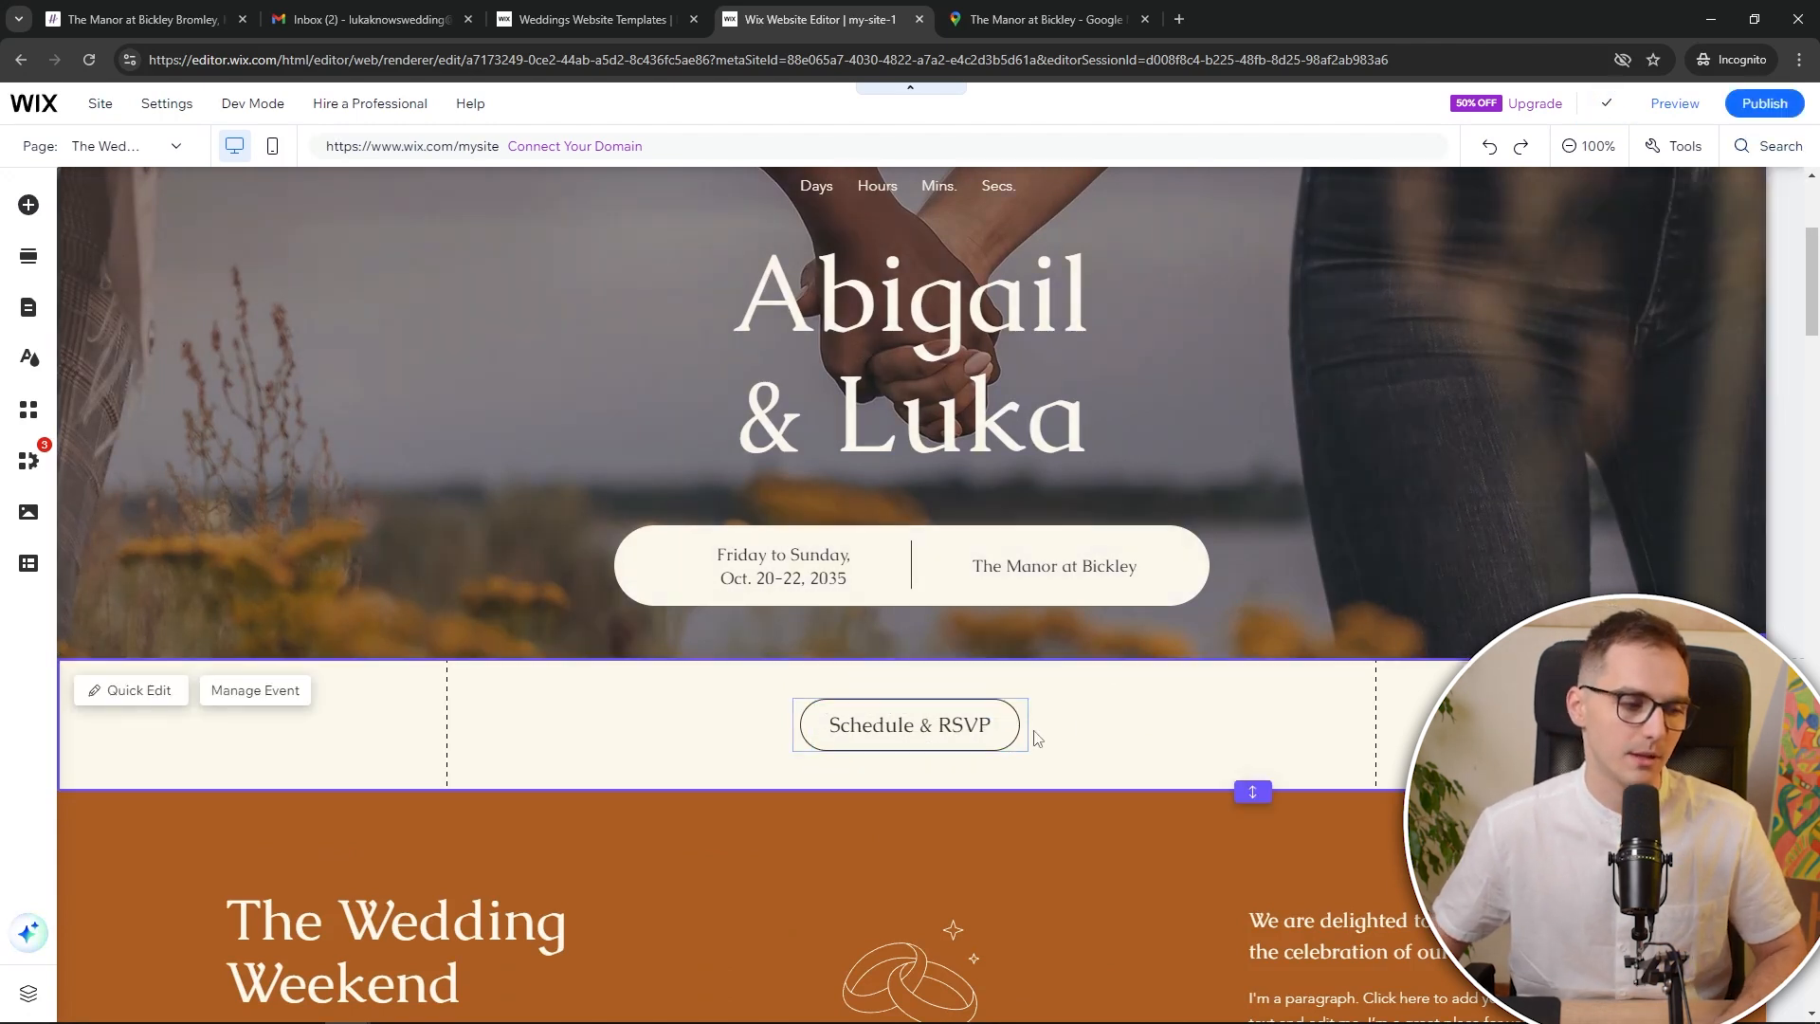
{"action": "left_click", "coordinate": [1770, 146]}
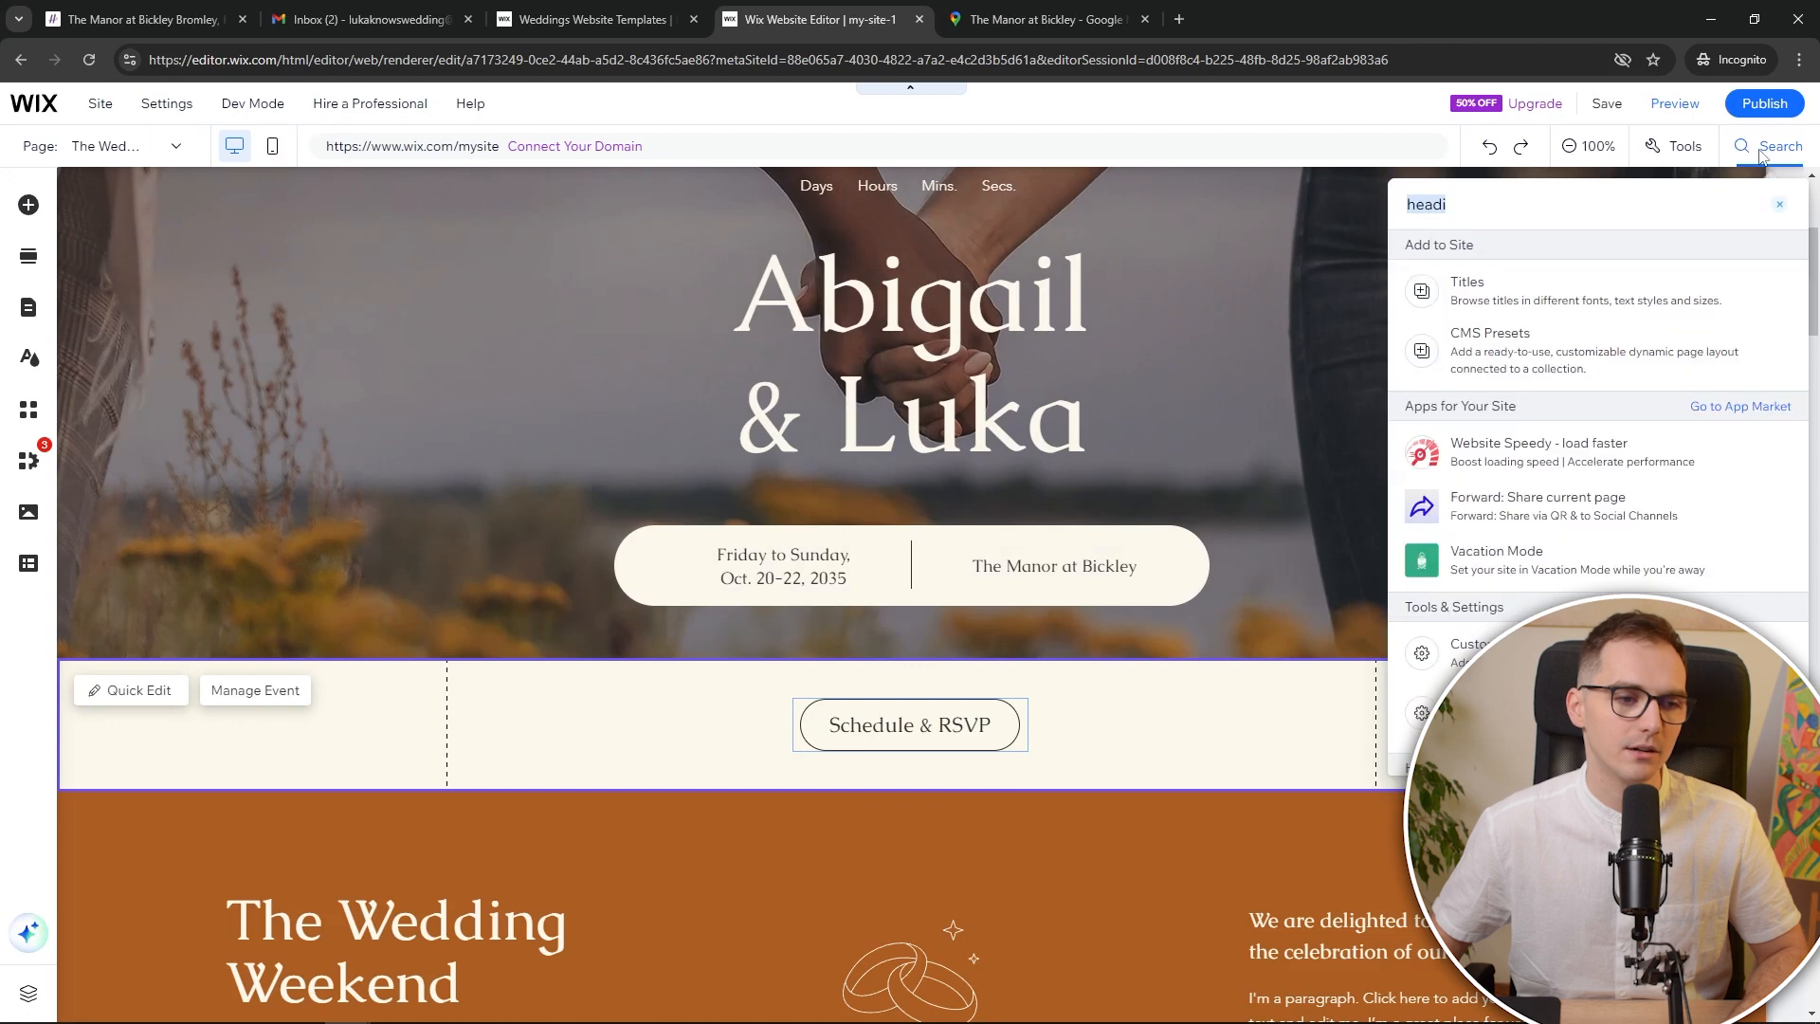
{"action": "key", "text": "Return"}
{"action": "type", "text": "button"}
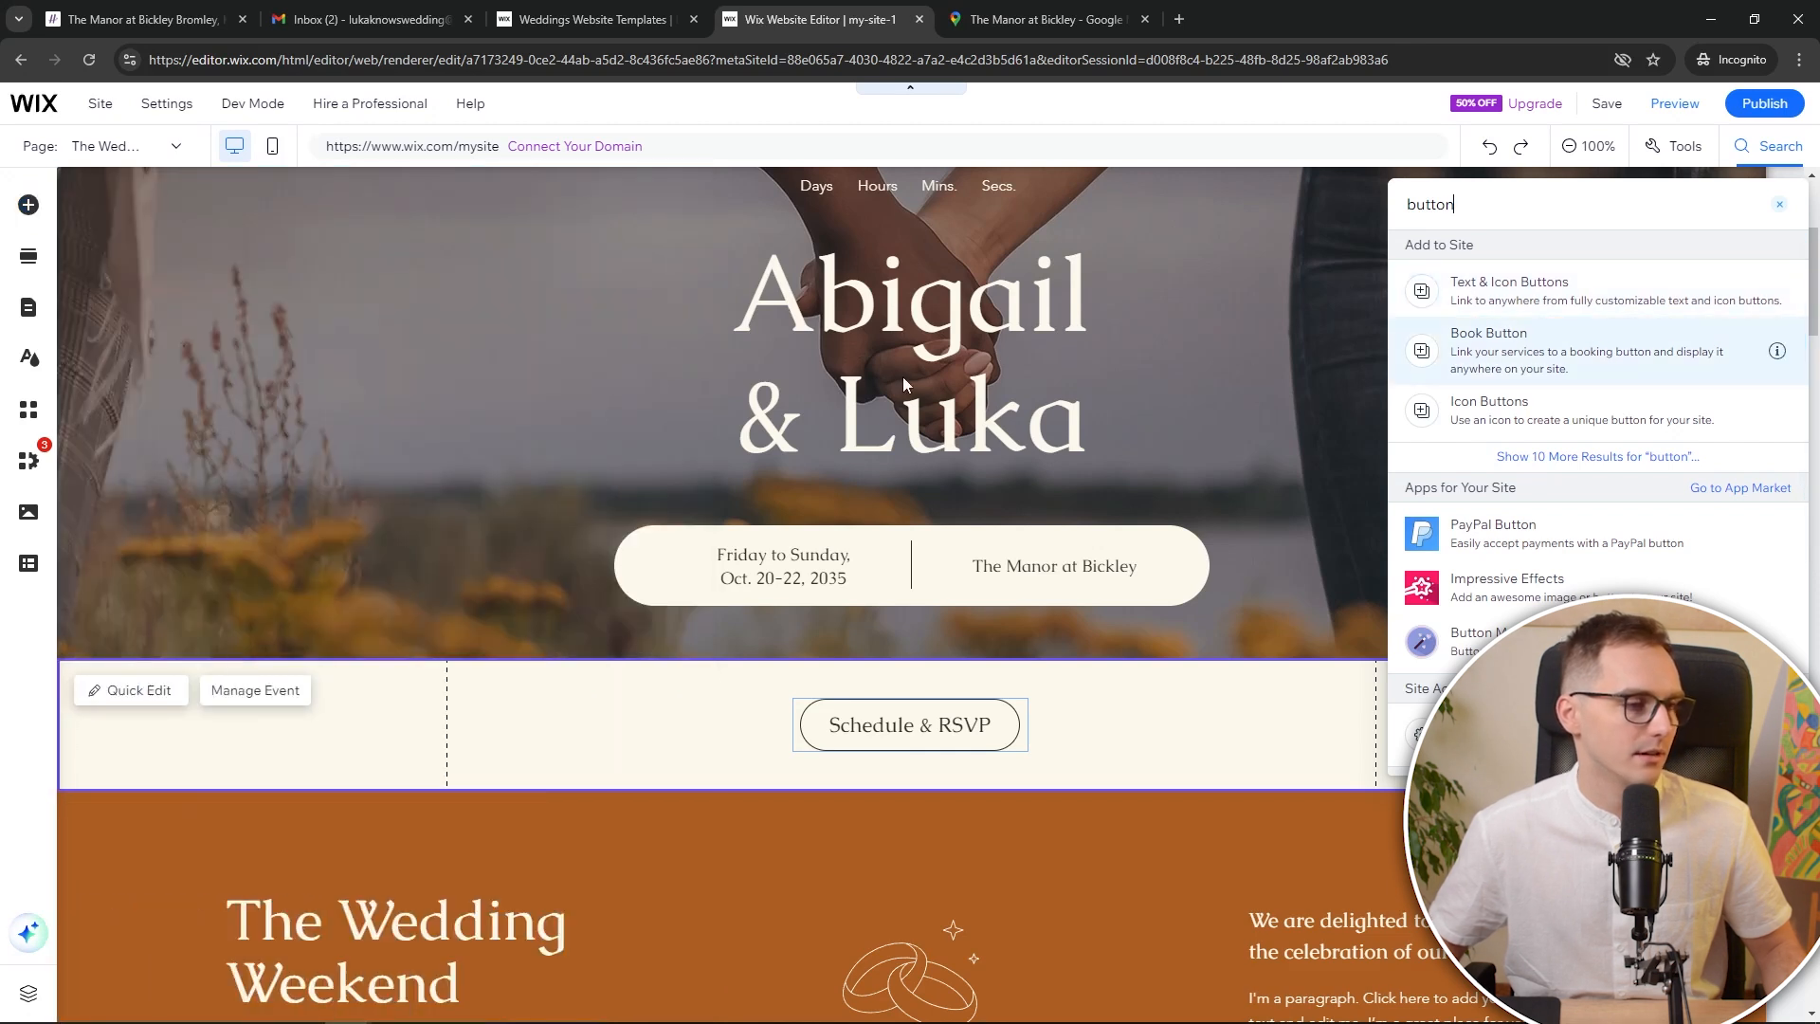
{"action": "left_click", "coordinate": [1512, 301]}
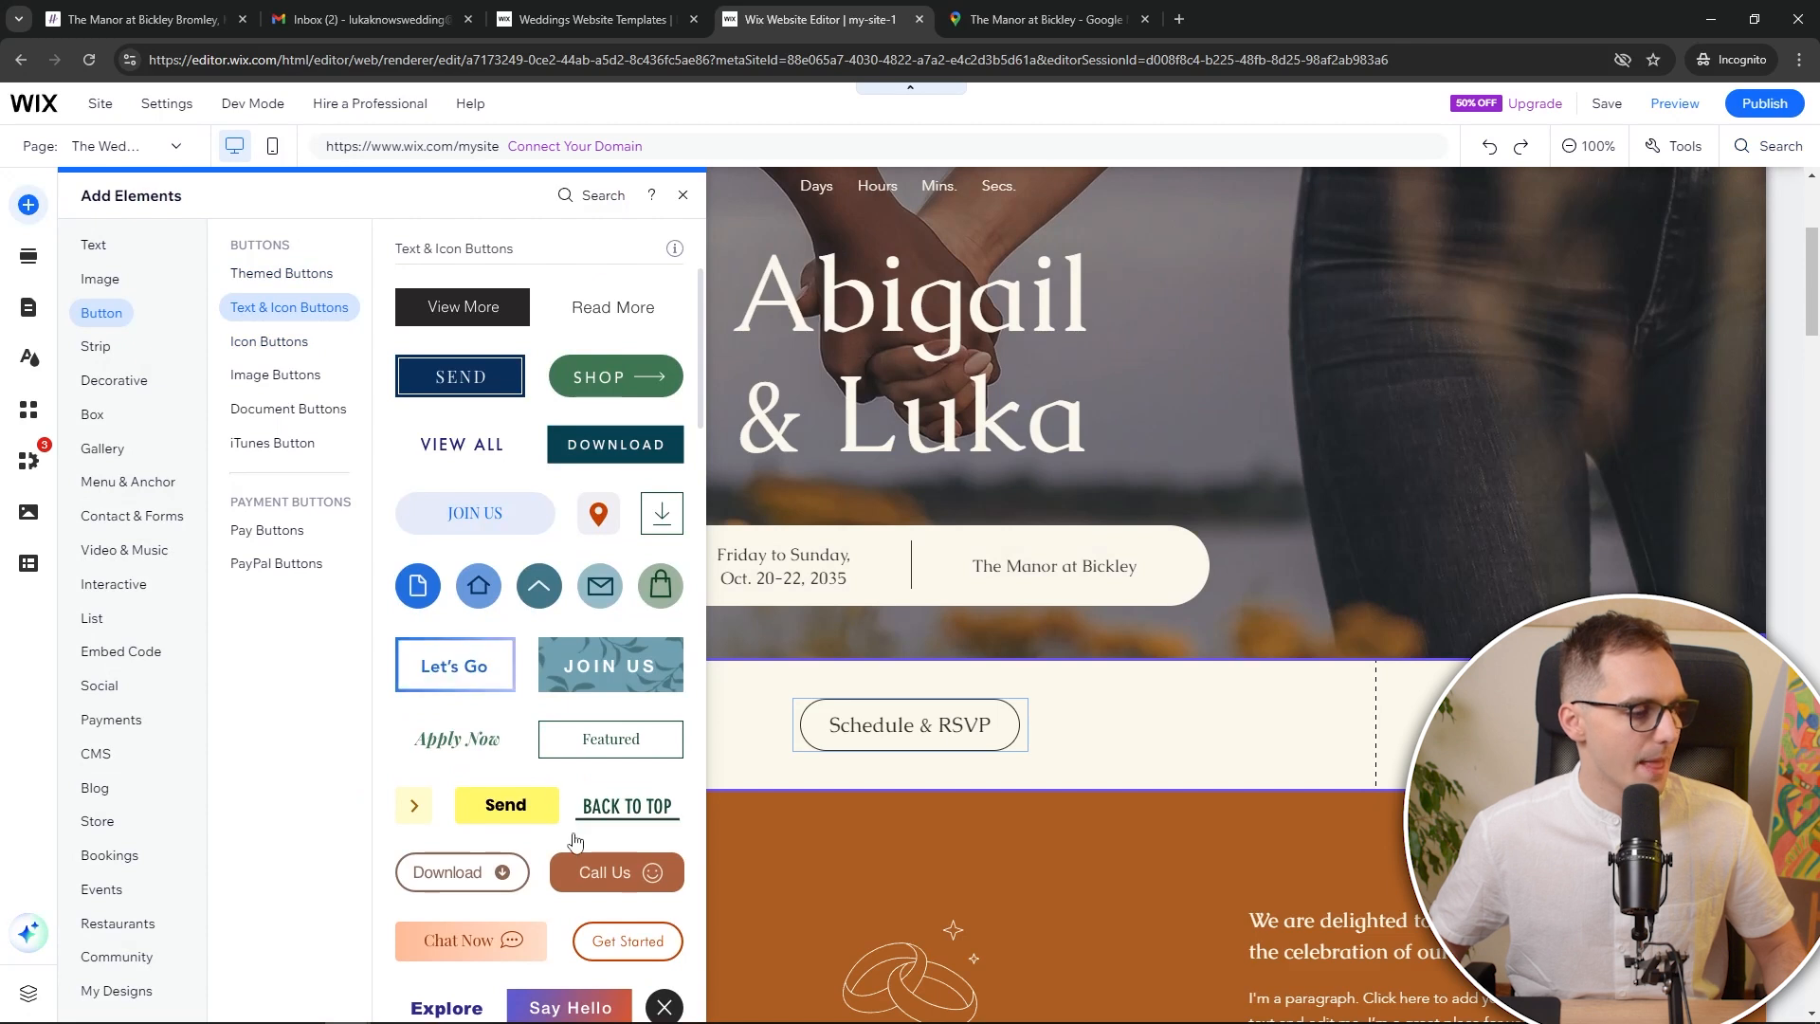
{"action": "left_click_drag", "start_coordinate": [633, 754], "coordinate": [1077, 744]}
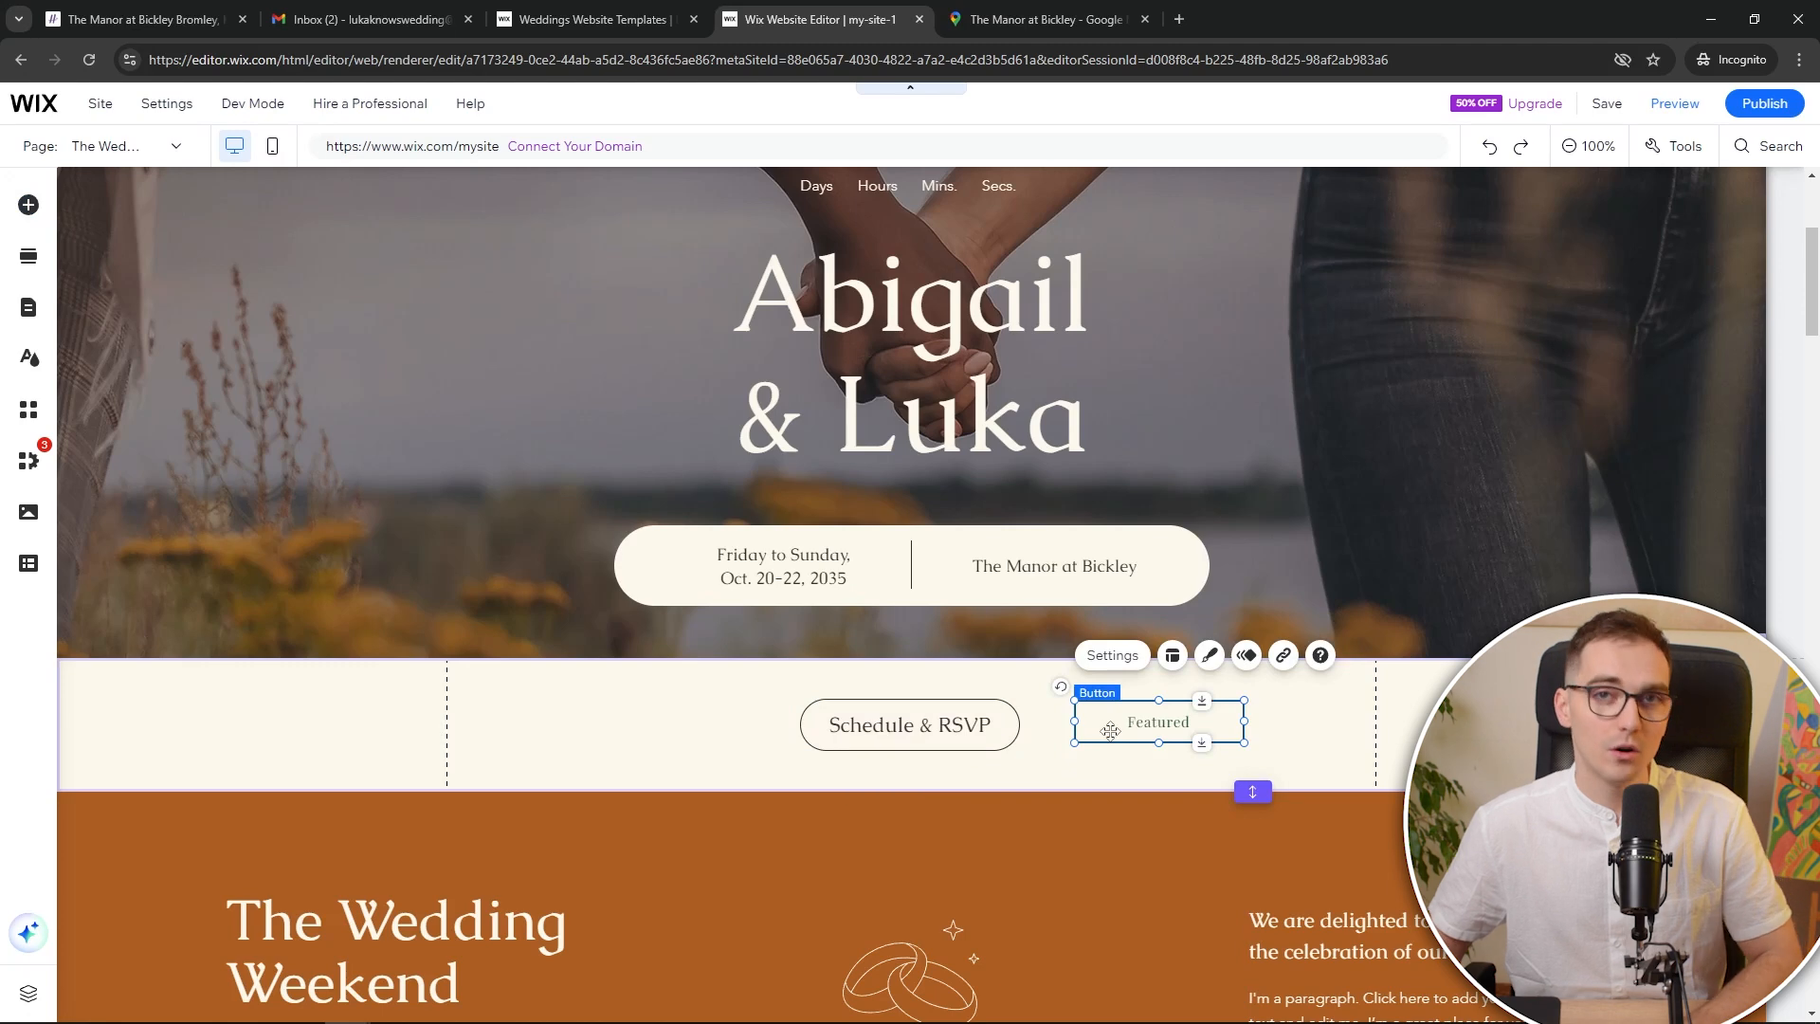
{"action": "key", "text": "Delete"}
Copy the Explore button from Where to Stay into the Schedule & RSVP strip
{"action": "scroll", "coordinate": [1114, 739], "scroll_direction": "down", "scroll_amount": 20}
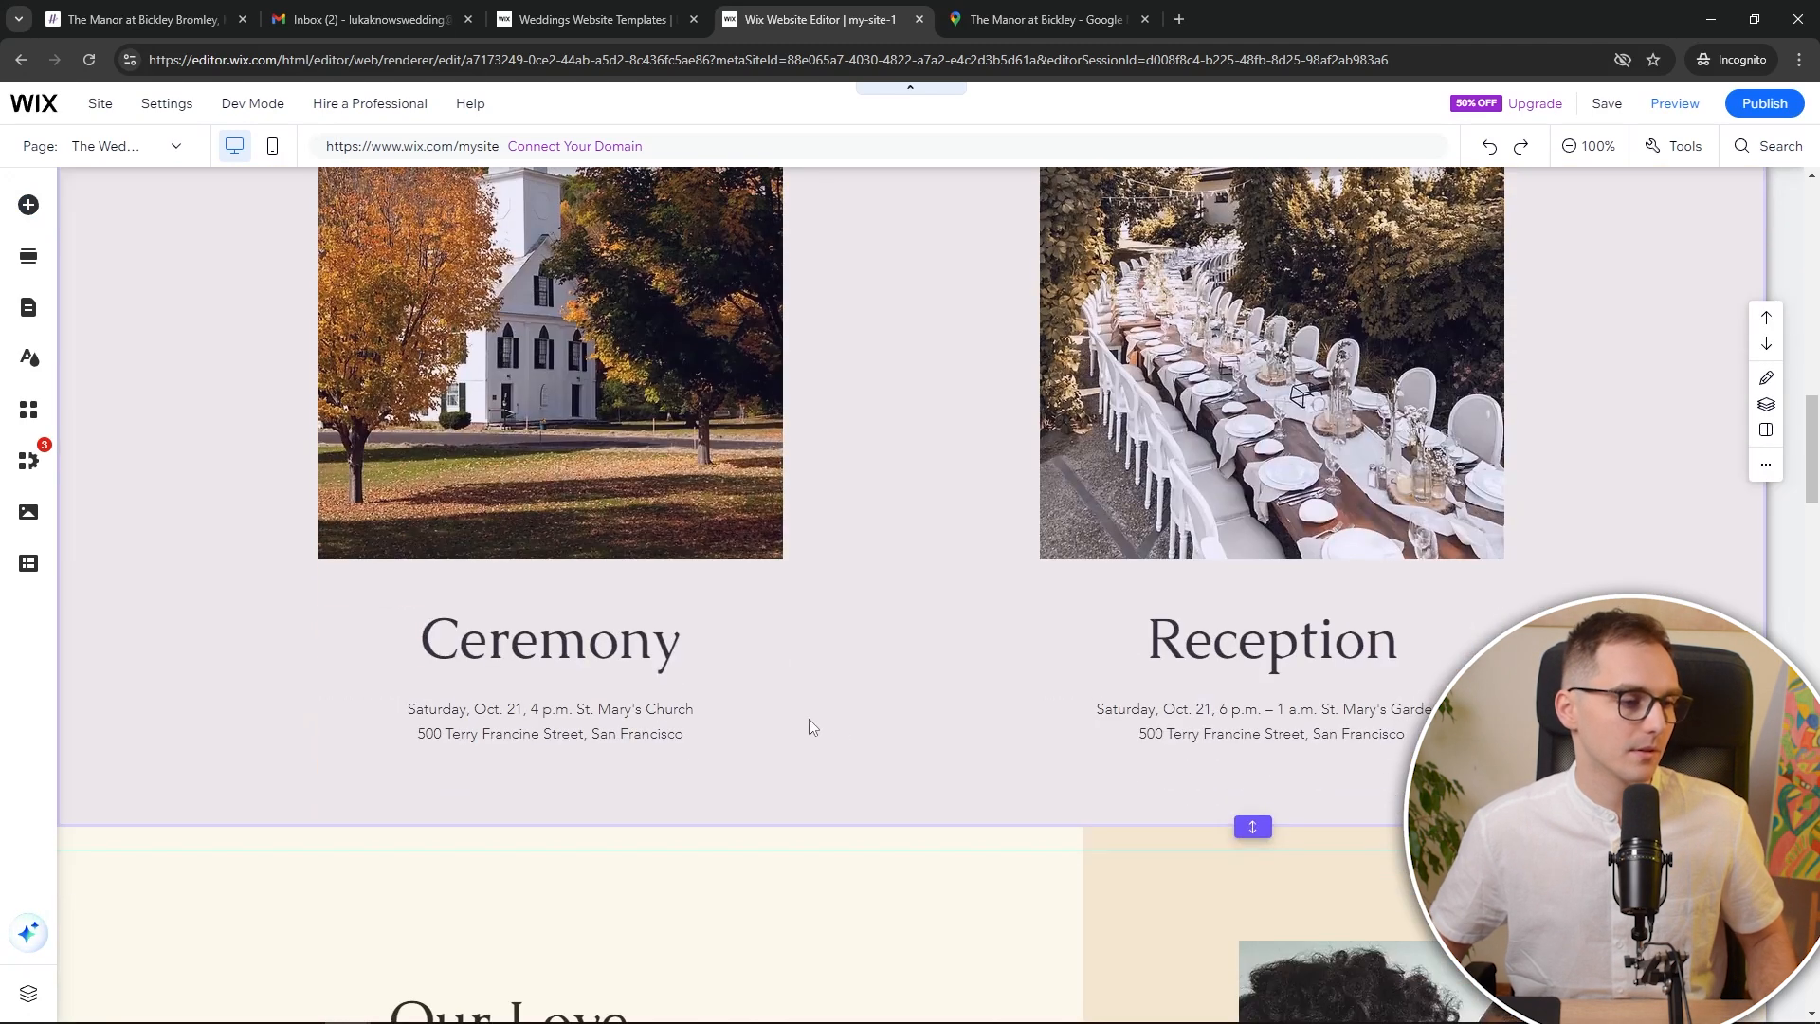
{"action": "scroll", "coordinate": [583, 679], "scroll_direction": "down", "scroll_amount": 10}
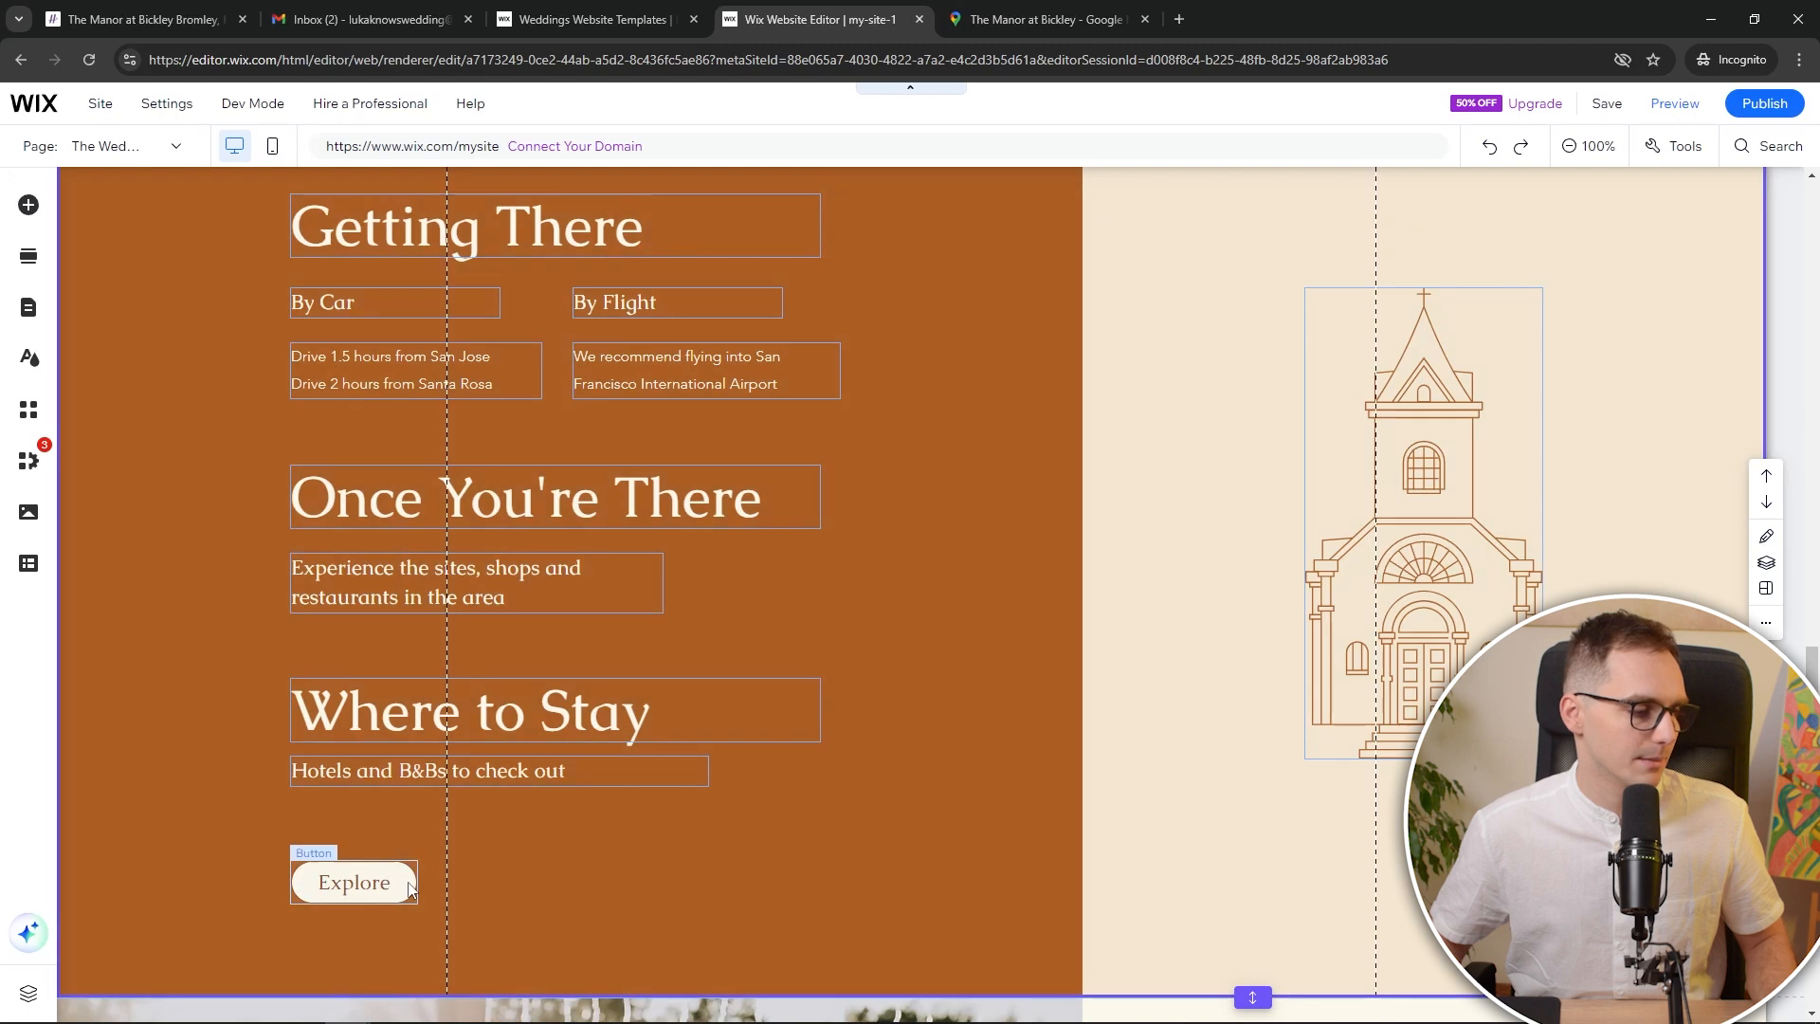
{"action": "left_click", "coordinate": [409, 883]}
{"action": "scroll", "coordinate": [795, 721], "scroll_direction": "up", "scroll_amount": 15}
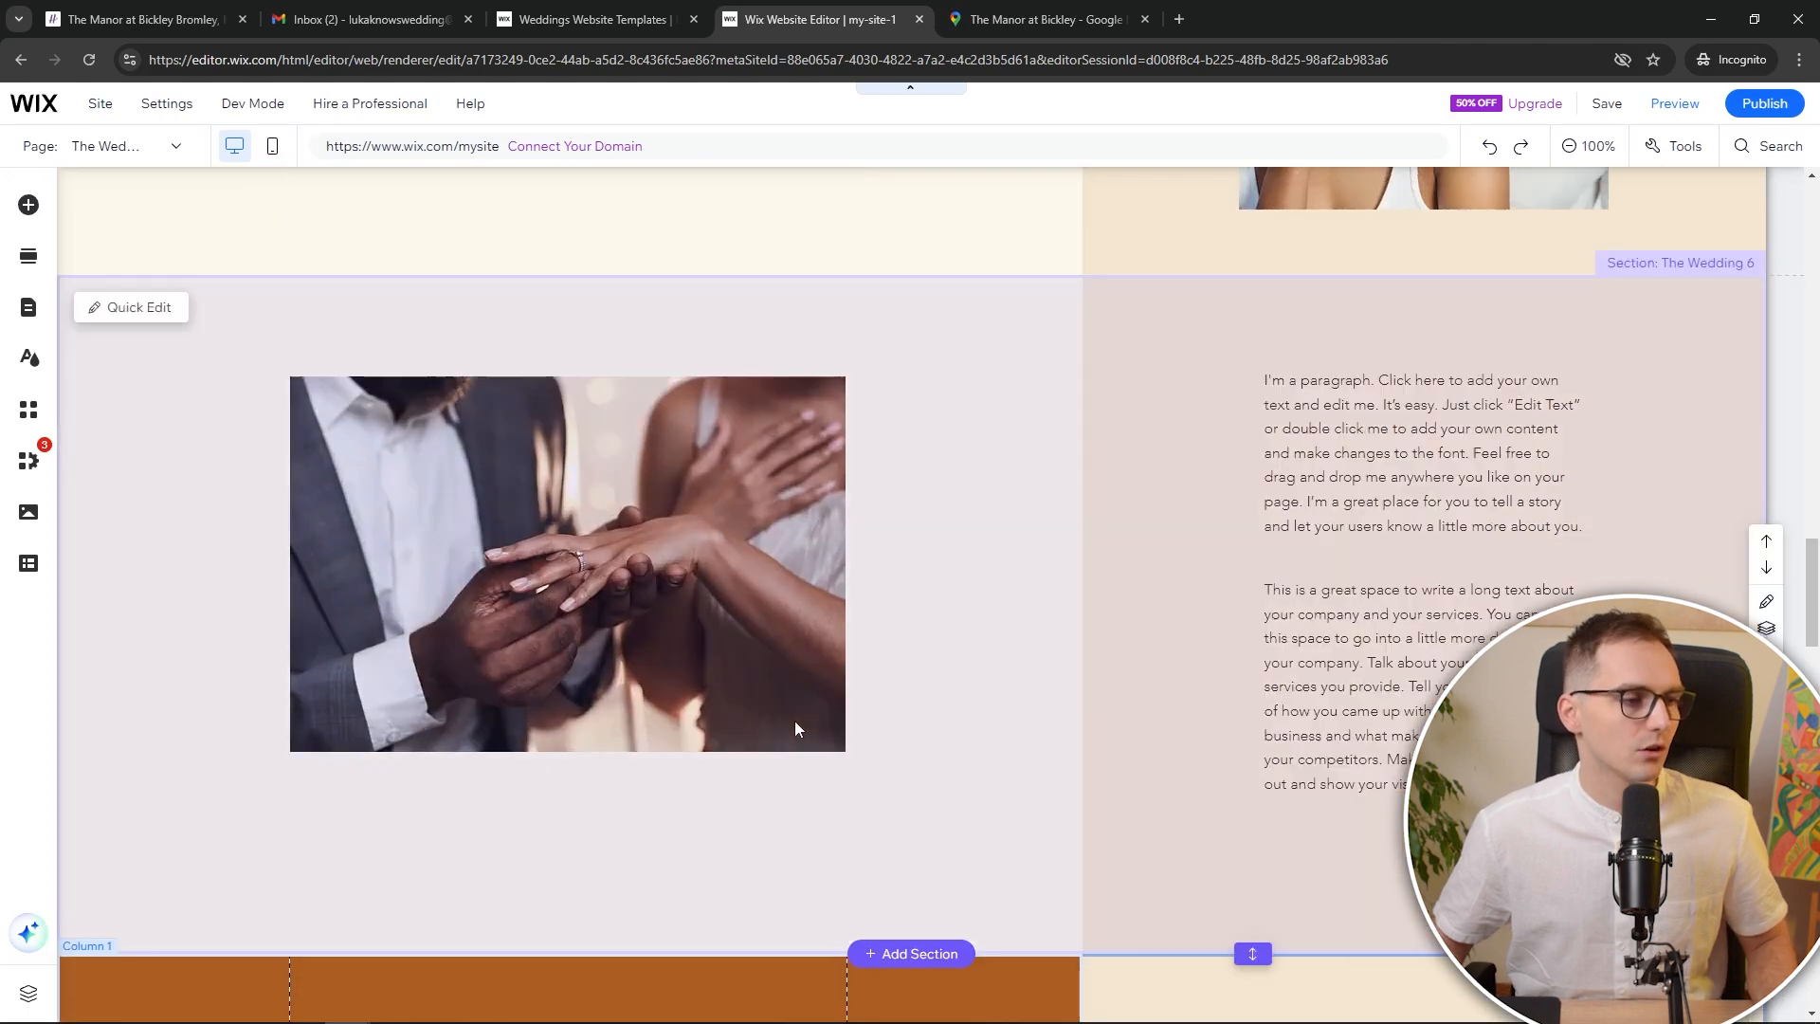
{"action": "scroll", "coordinate": [961, 736], "scroll_direction": "up", "scroll_amount": 8}
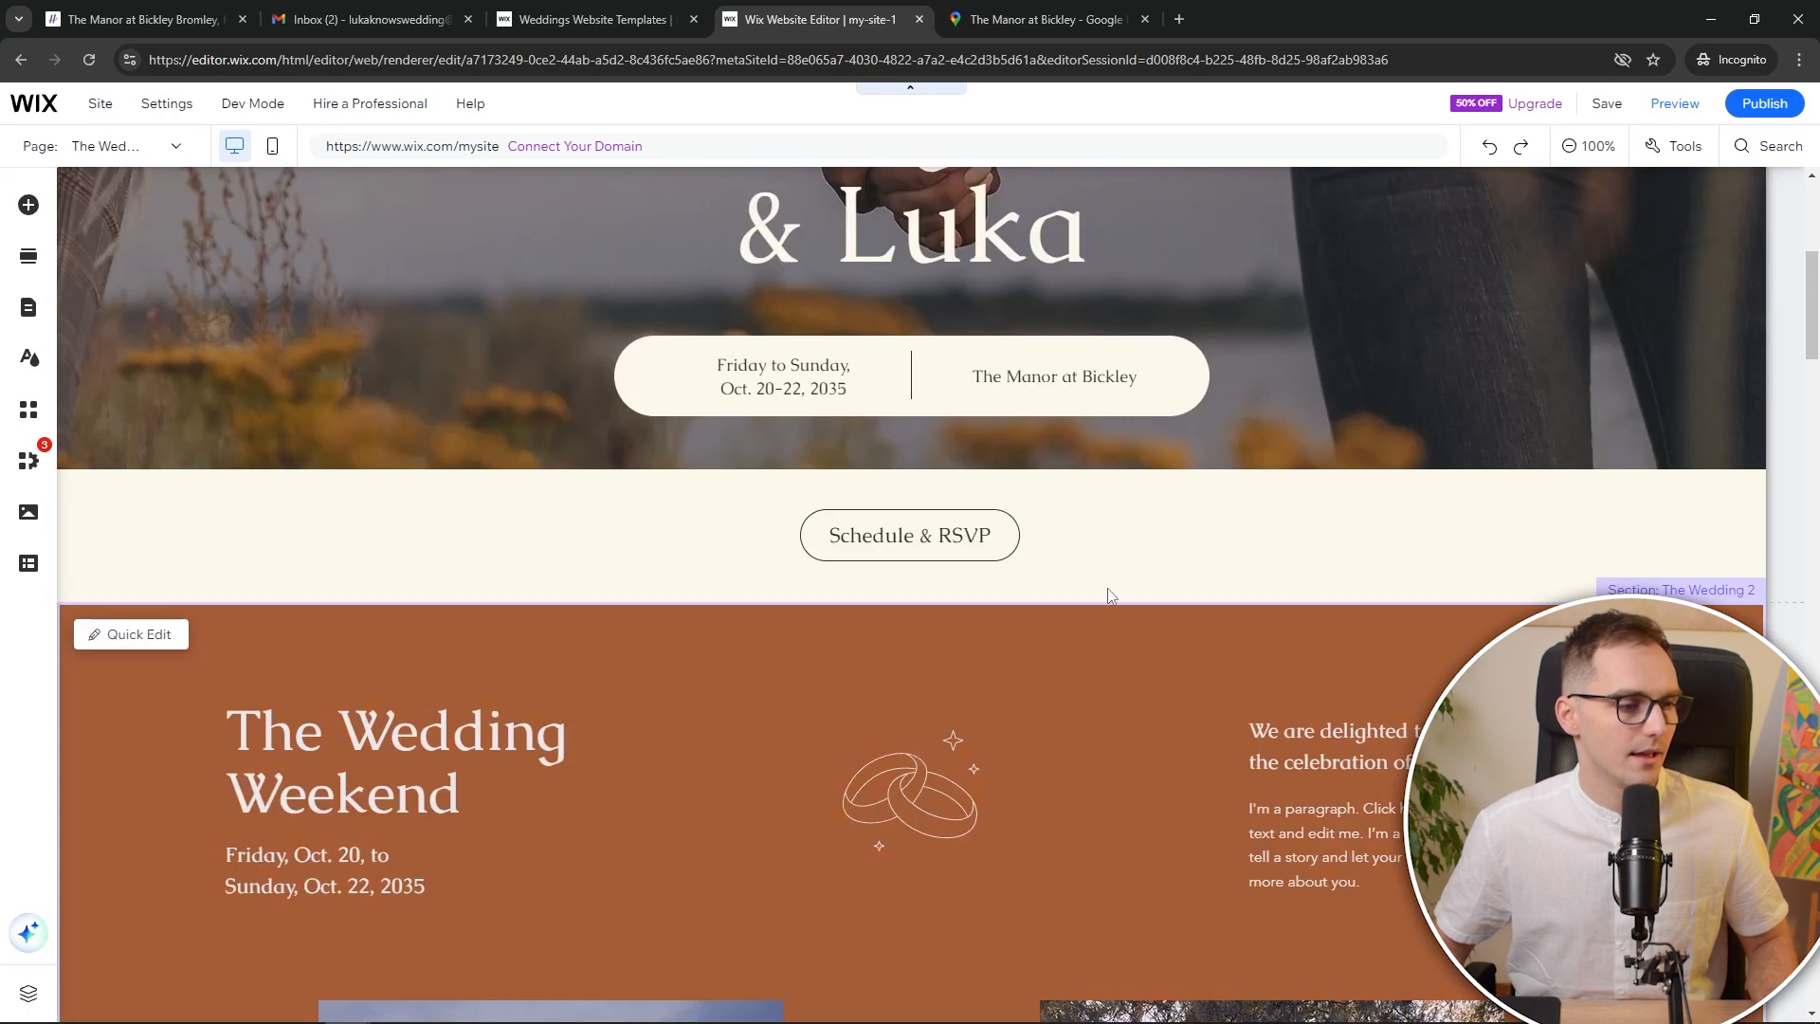
{"action": "left_click", "coordinate": [1114, 543]}
{"action": "key", "text": "ctrl+v"}
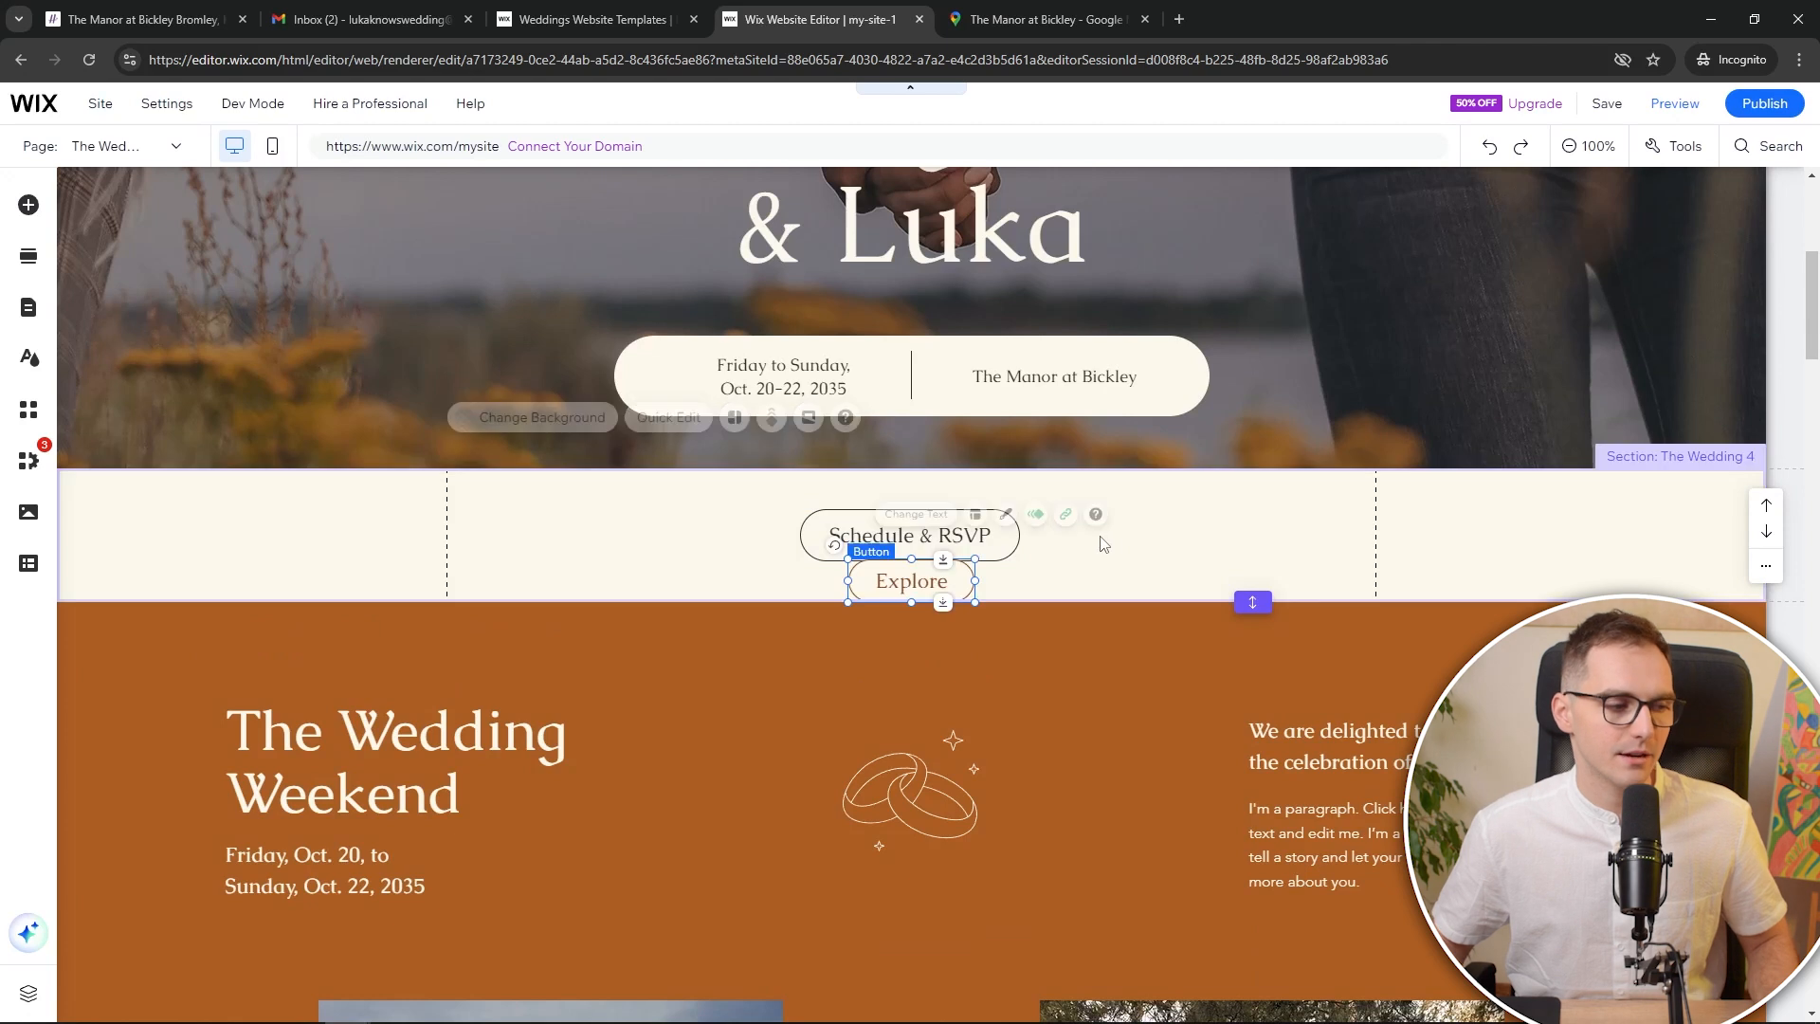
Arrange the Explore copy and Schedule & RSVP side by side in a centred row
{"action": "left_click_drag", "start_coordinate": [920, 582], "coordinate": [1185, 513]}
{"action": "left_click_drag", "start_coordinate": [930, 543], "coordinate": [803, 544]}
{"action": "left_click", "coordinate": [1103, 543], "text": "shift"}
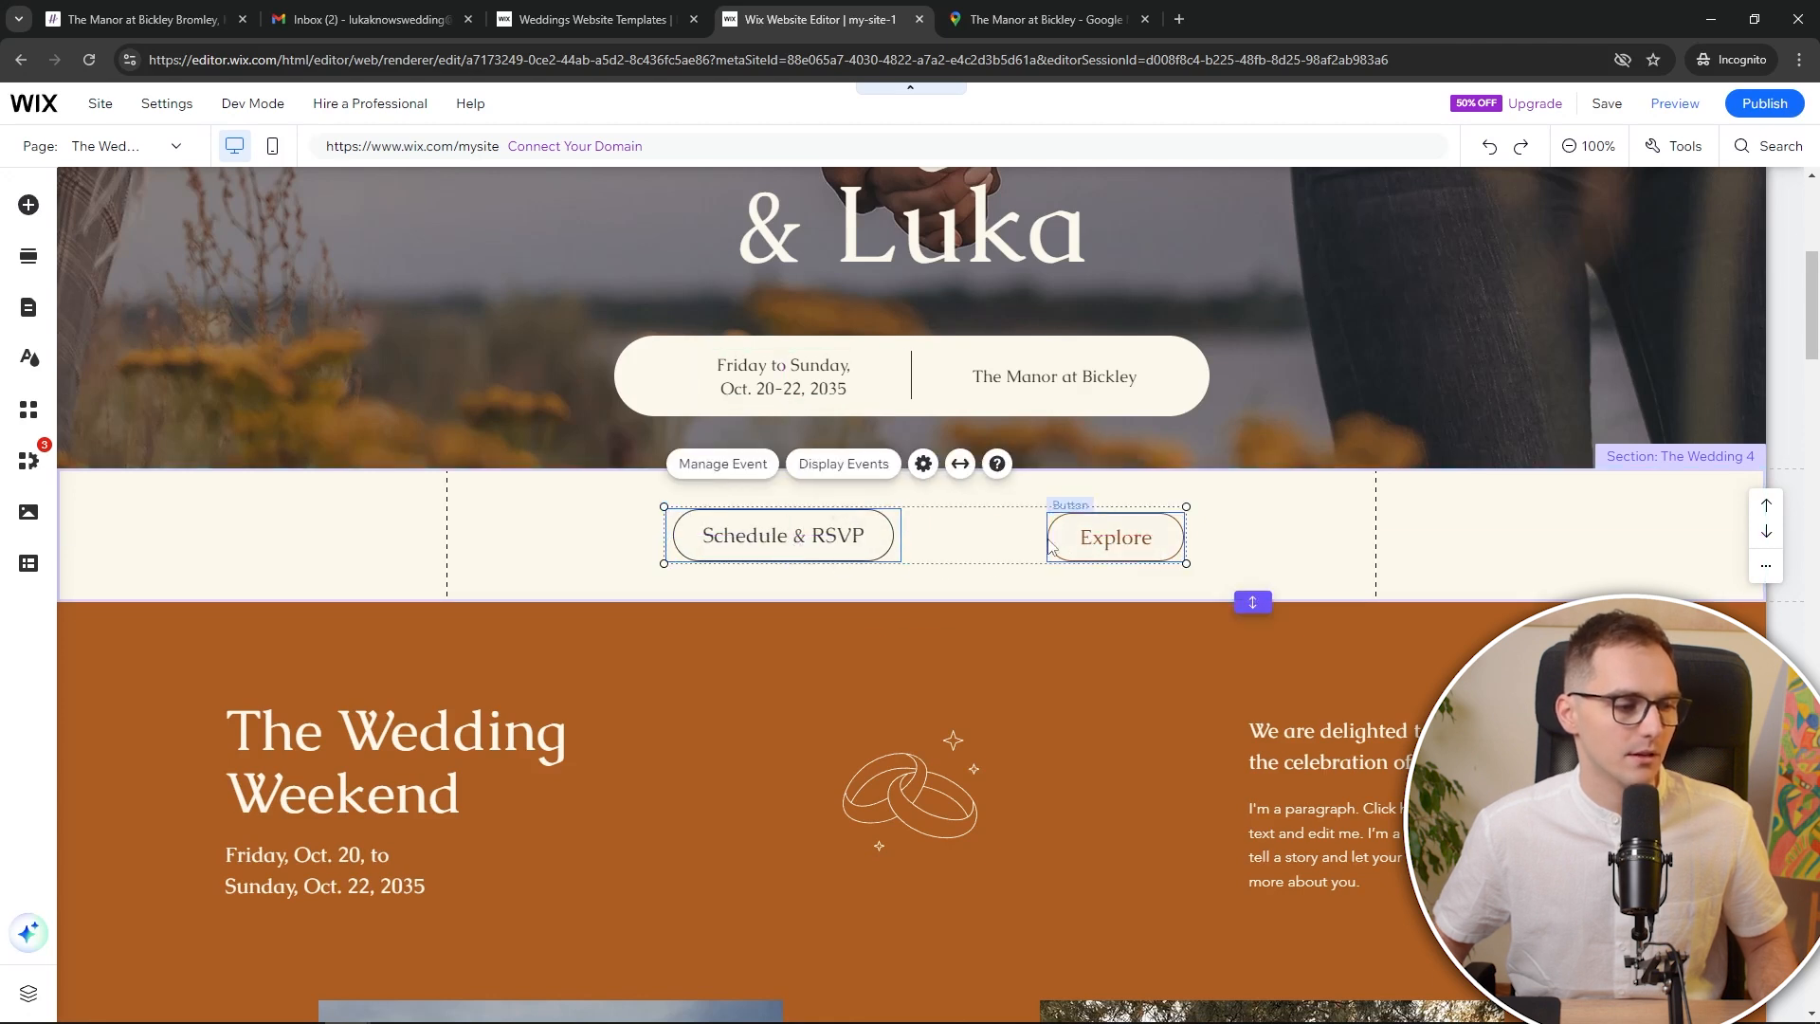
{"action": "left_click", "coordinate": [1129, 581]}
{"action": "left_click_drag", "start_coordinate": [1109, 540], "coordinate": [1066, 528]}
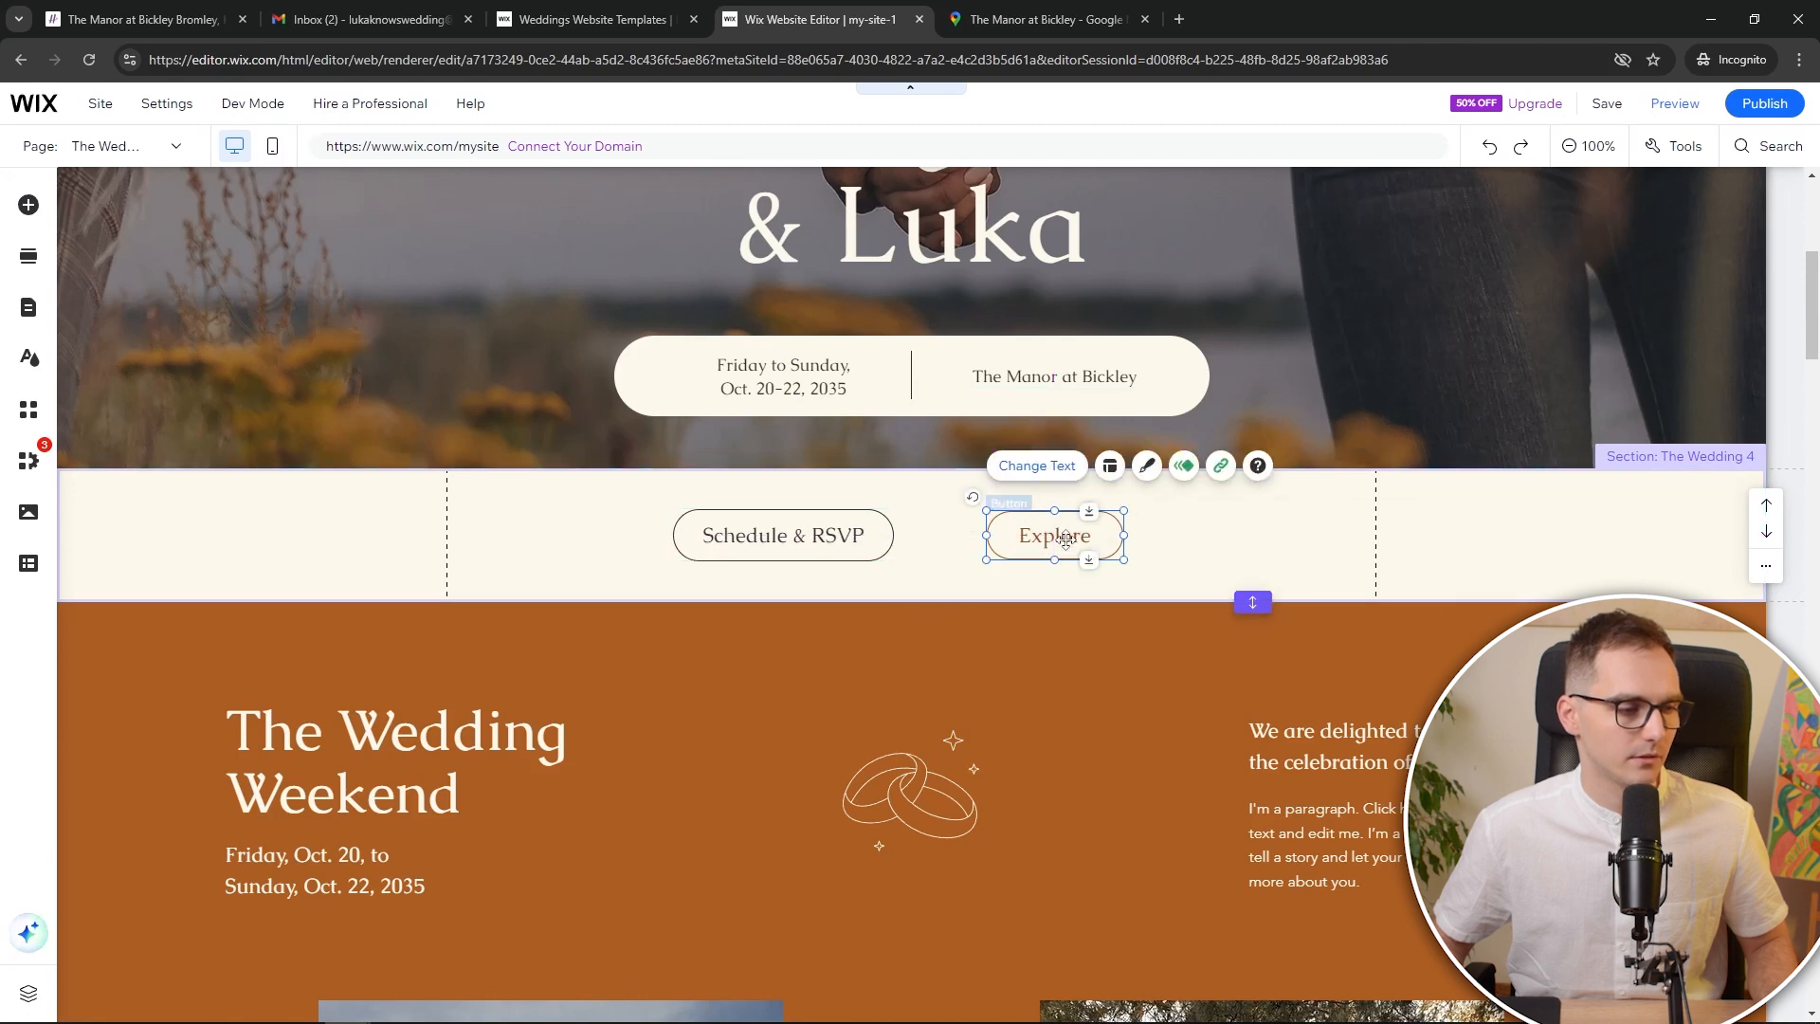
Relabel the copied button 'Registry' and set its link type to Web address
{"action": "left_click", "coordinate": [1037, 465]}
{"action": "type", "text": "Registry"}
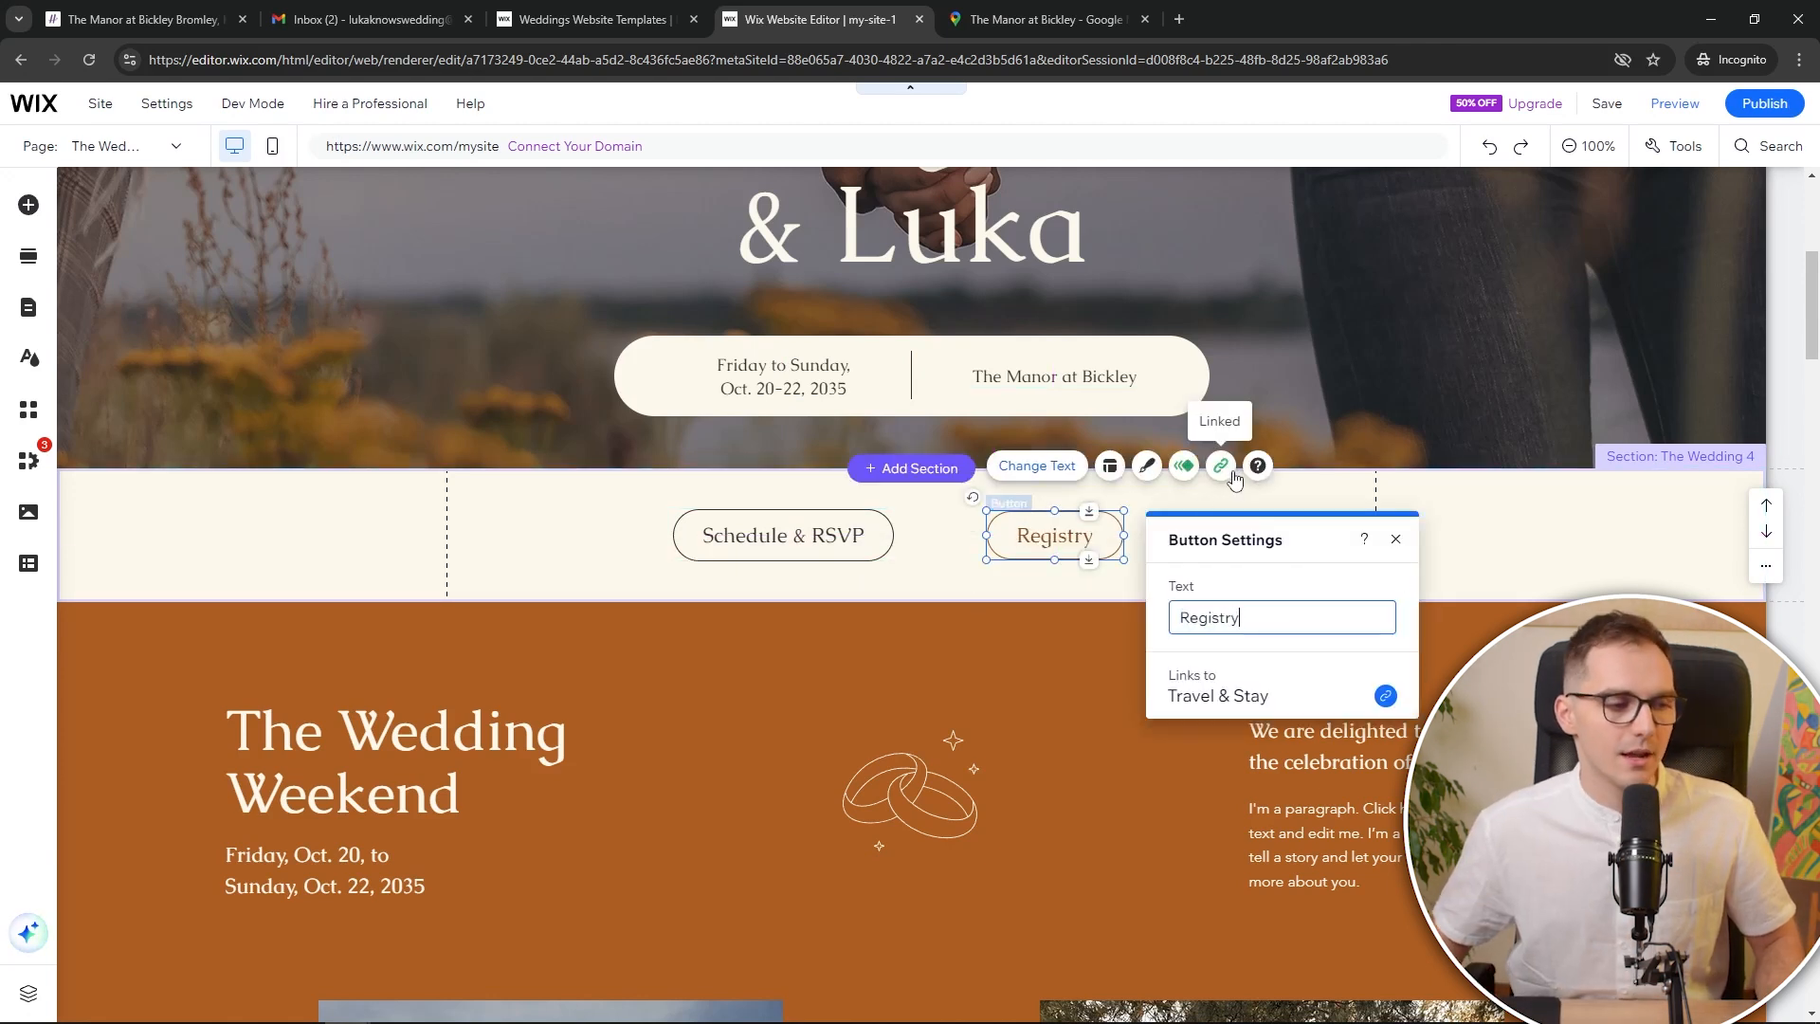
{"action": "left_click", "coordinate": [1220, 469]}
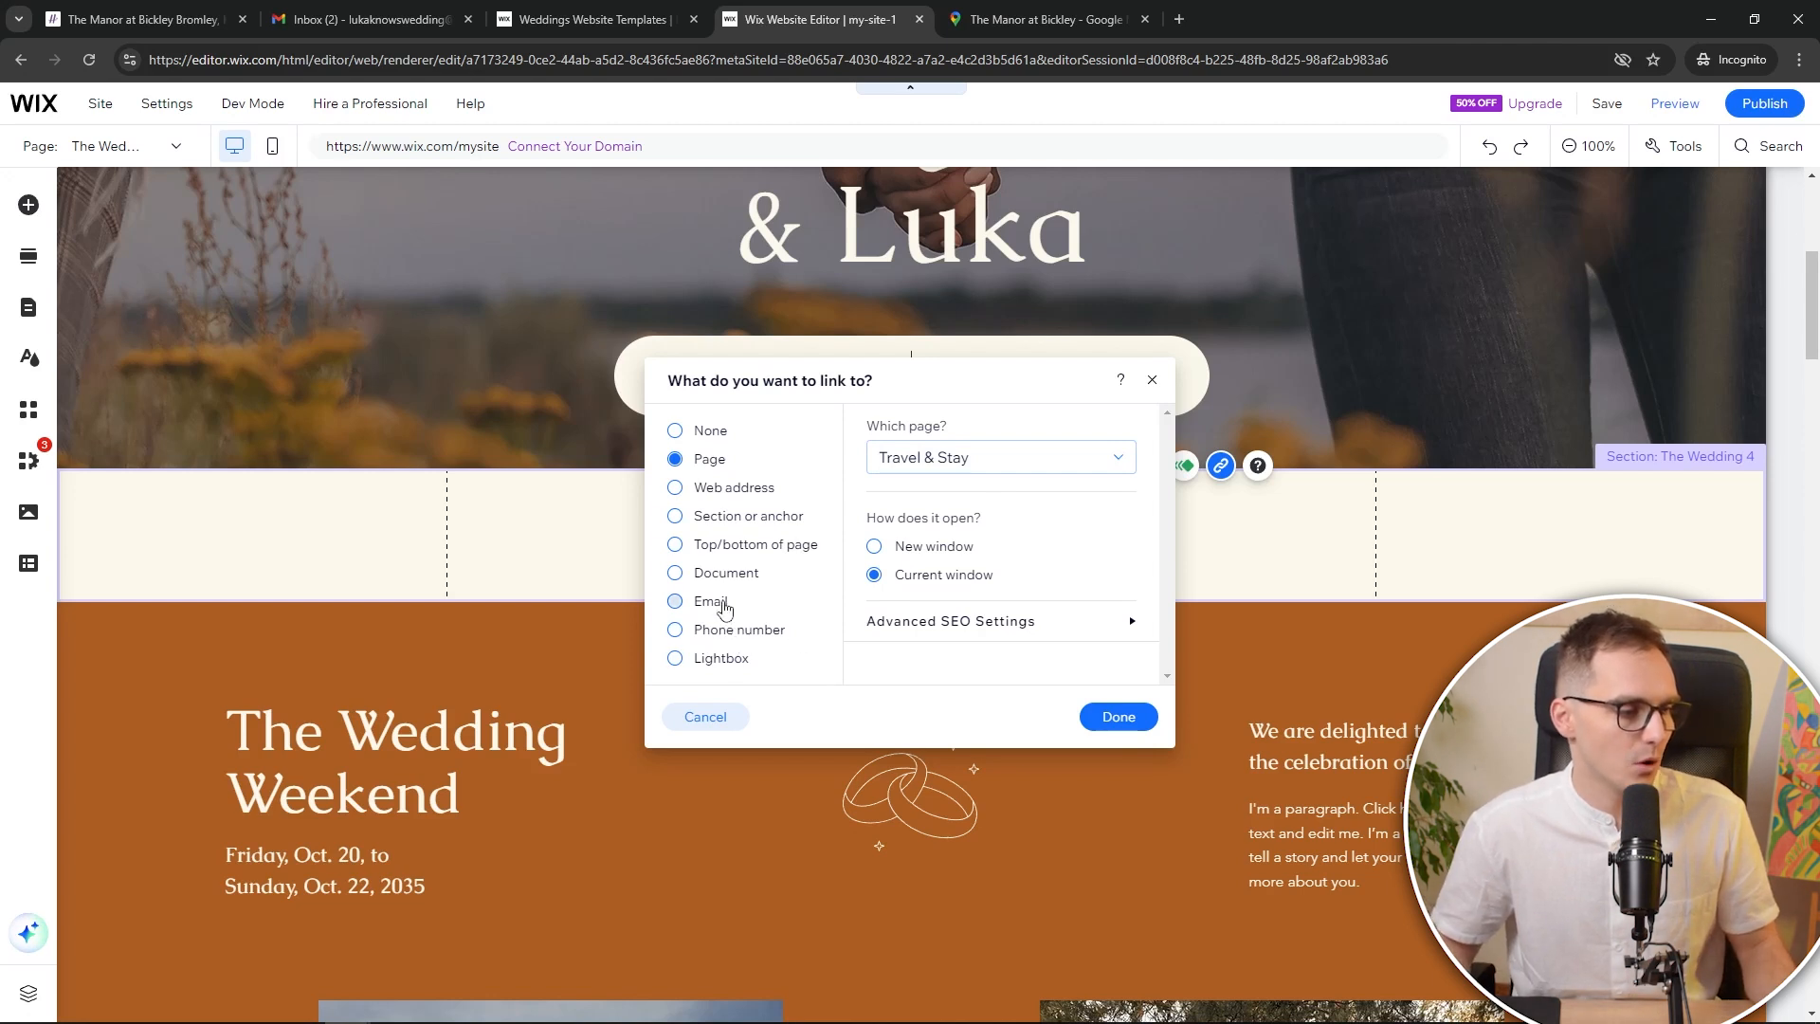
{"action": "left_click", "coordinate": [734, 488]}
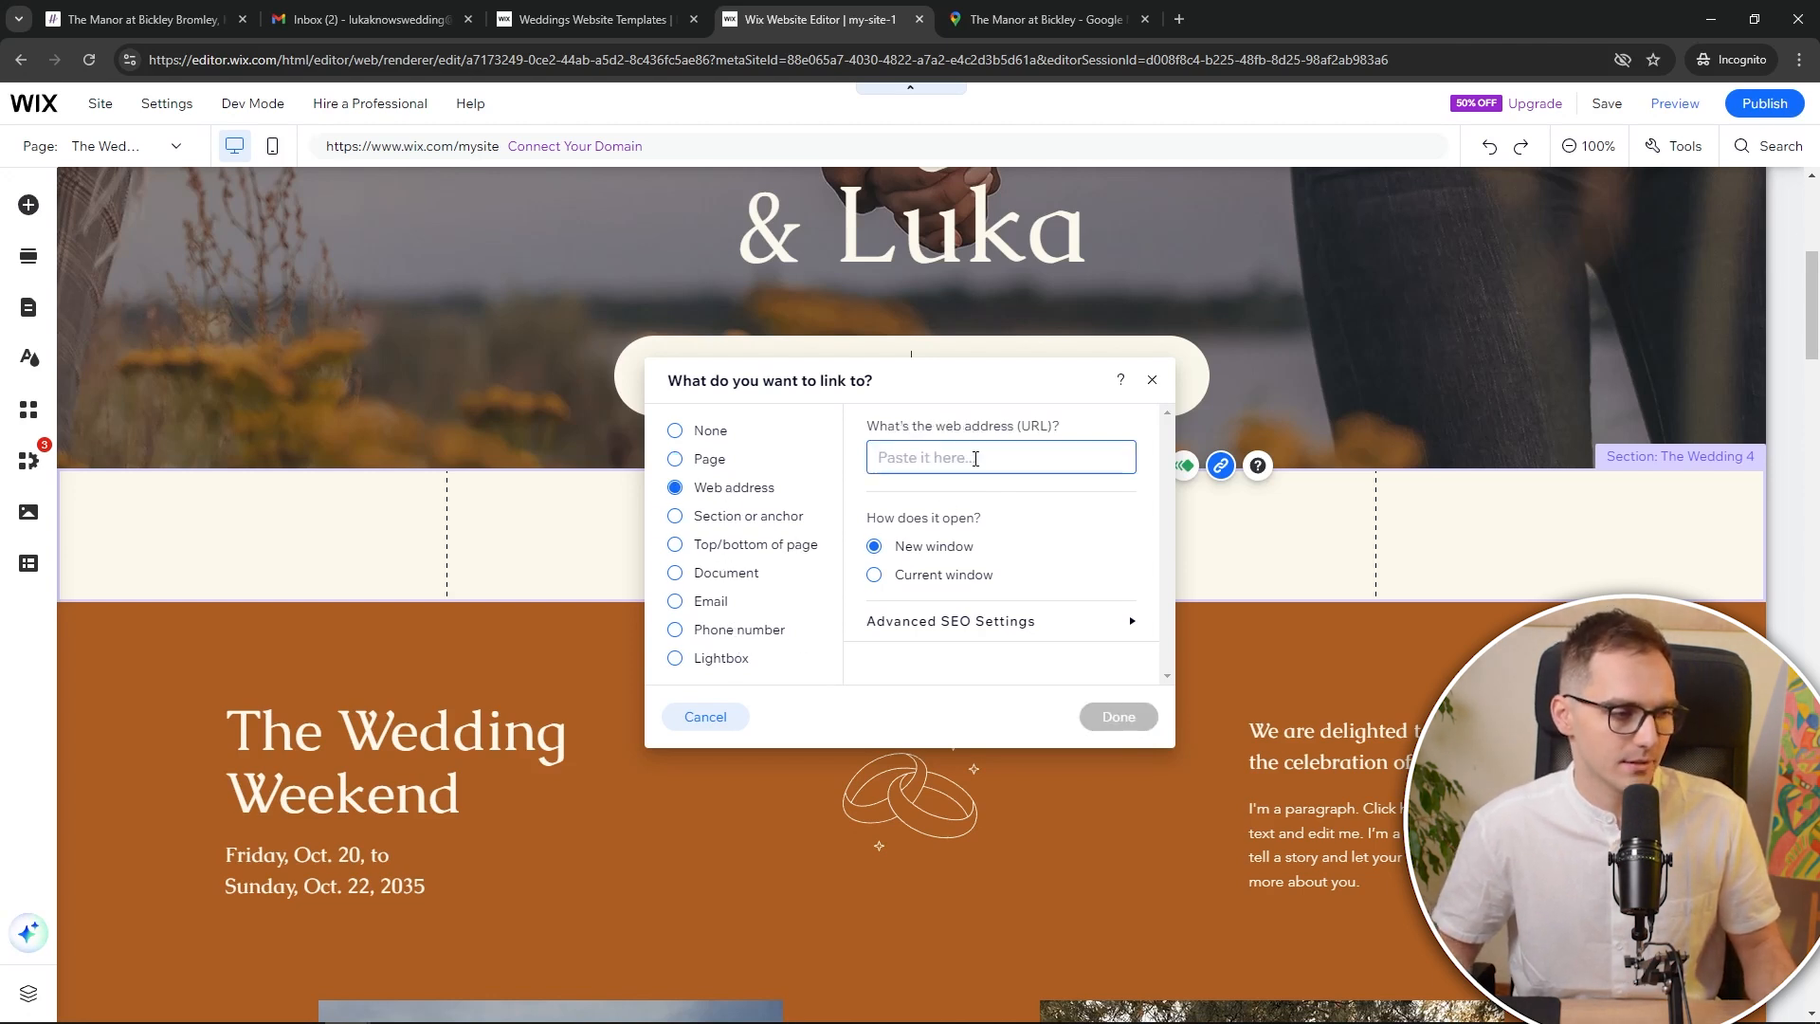
Paste the Hitched venue page URL as the Registry link, opening in a new window
{"action": "left_click", "coordinate": [1035, 5]}
{"action": "triple_click", "coordinate": [973, 60]}
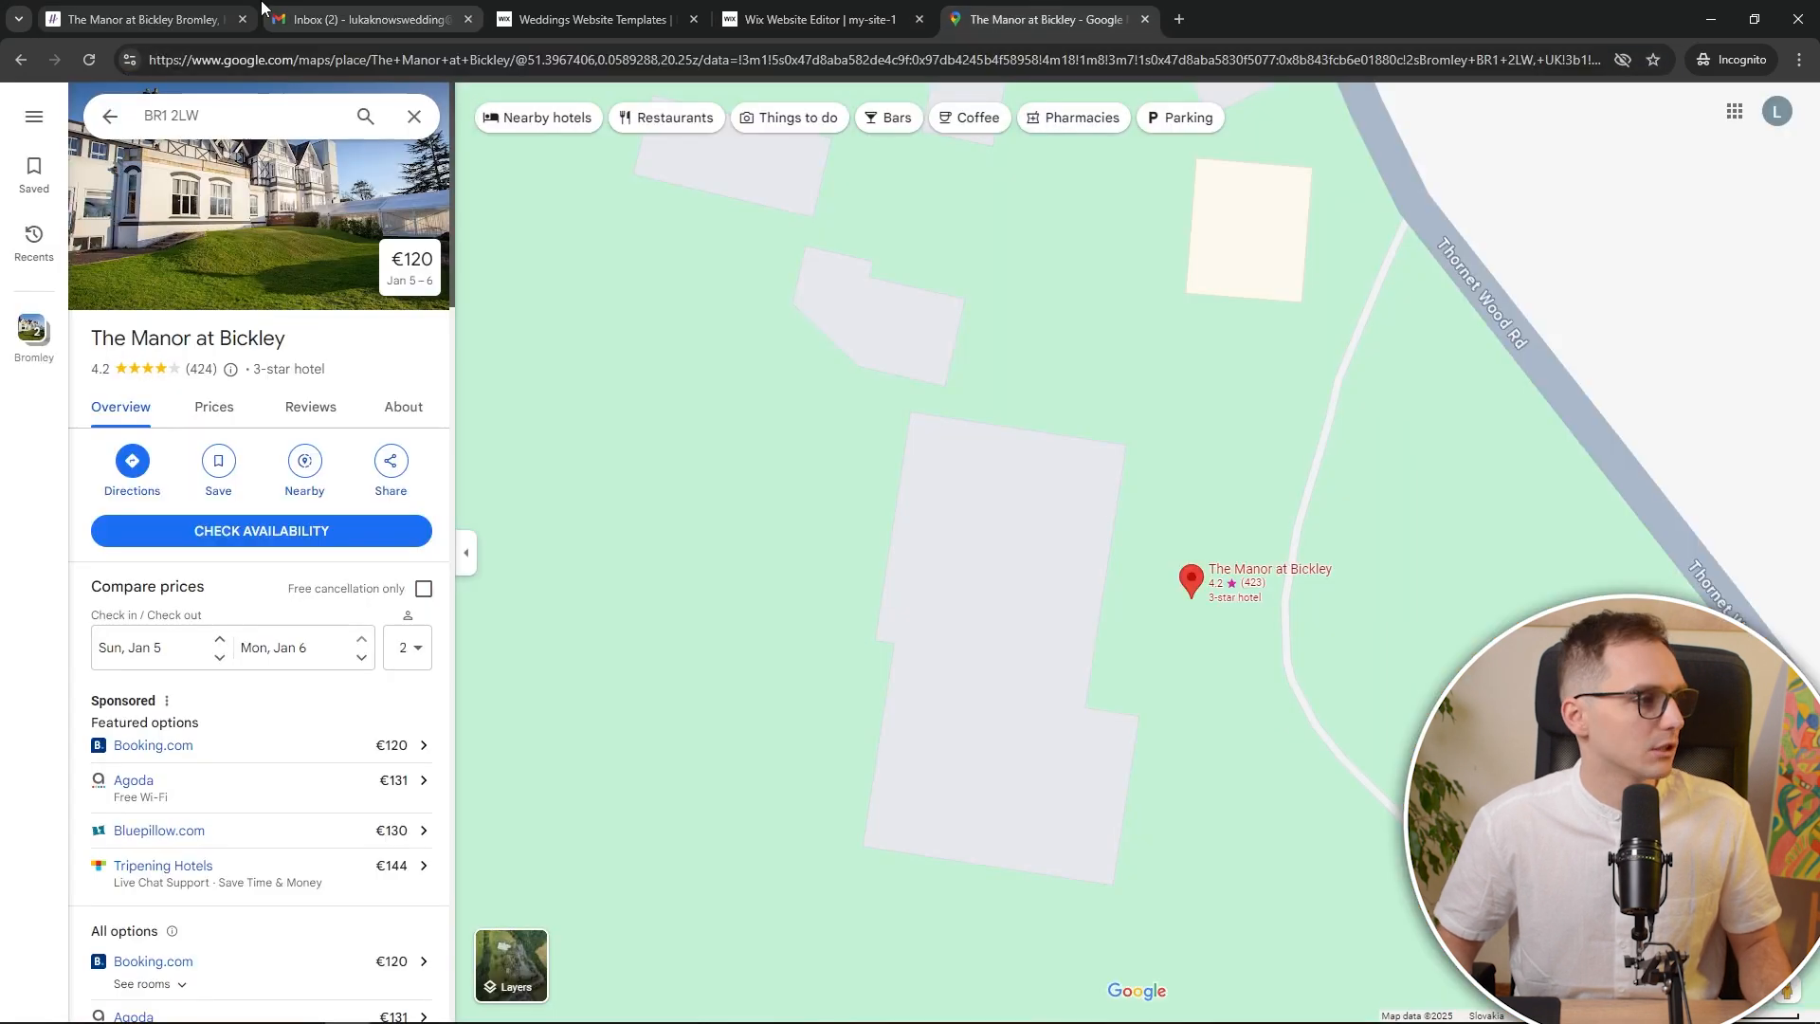
{"action": "left_click", "coordinate": [206, 21]}
{"action": "triple_click", "coordinate": [345, 59]}
{"action": "key", "text": "ctrl+c"}
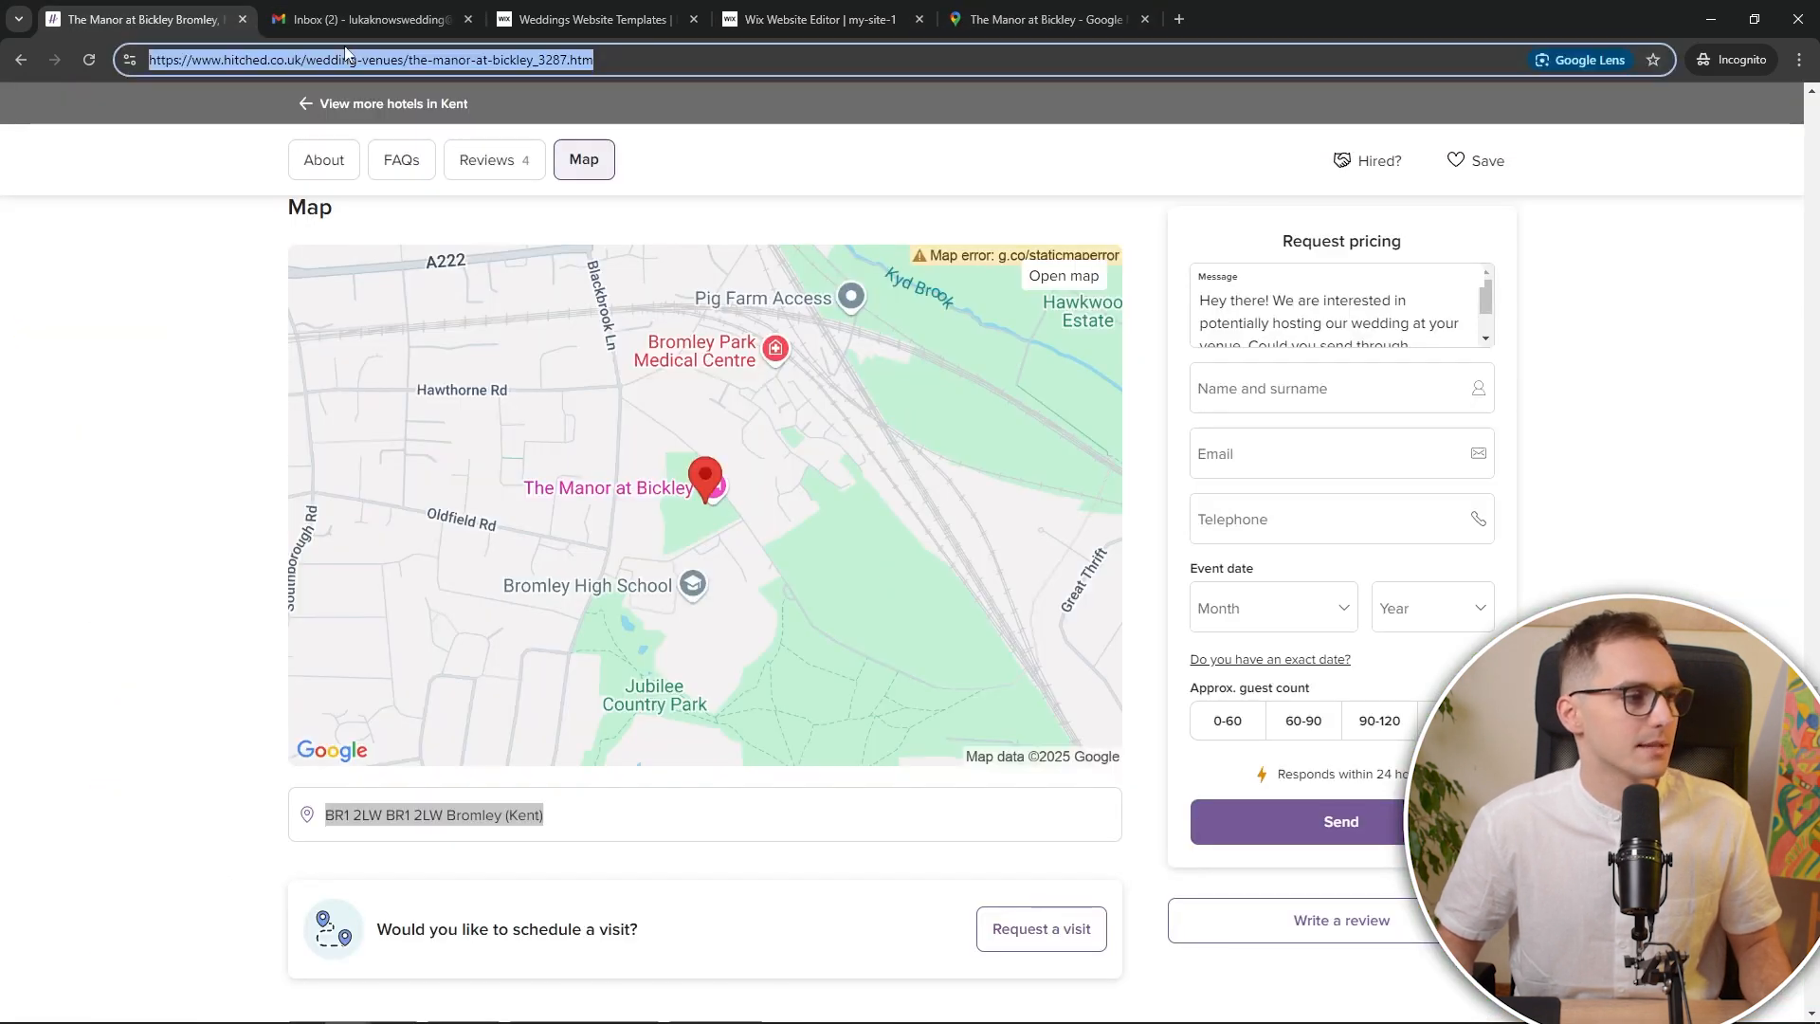
{"action": "left_click", "coordinate": [825, 13]}
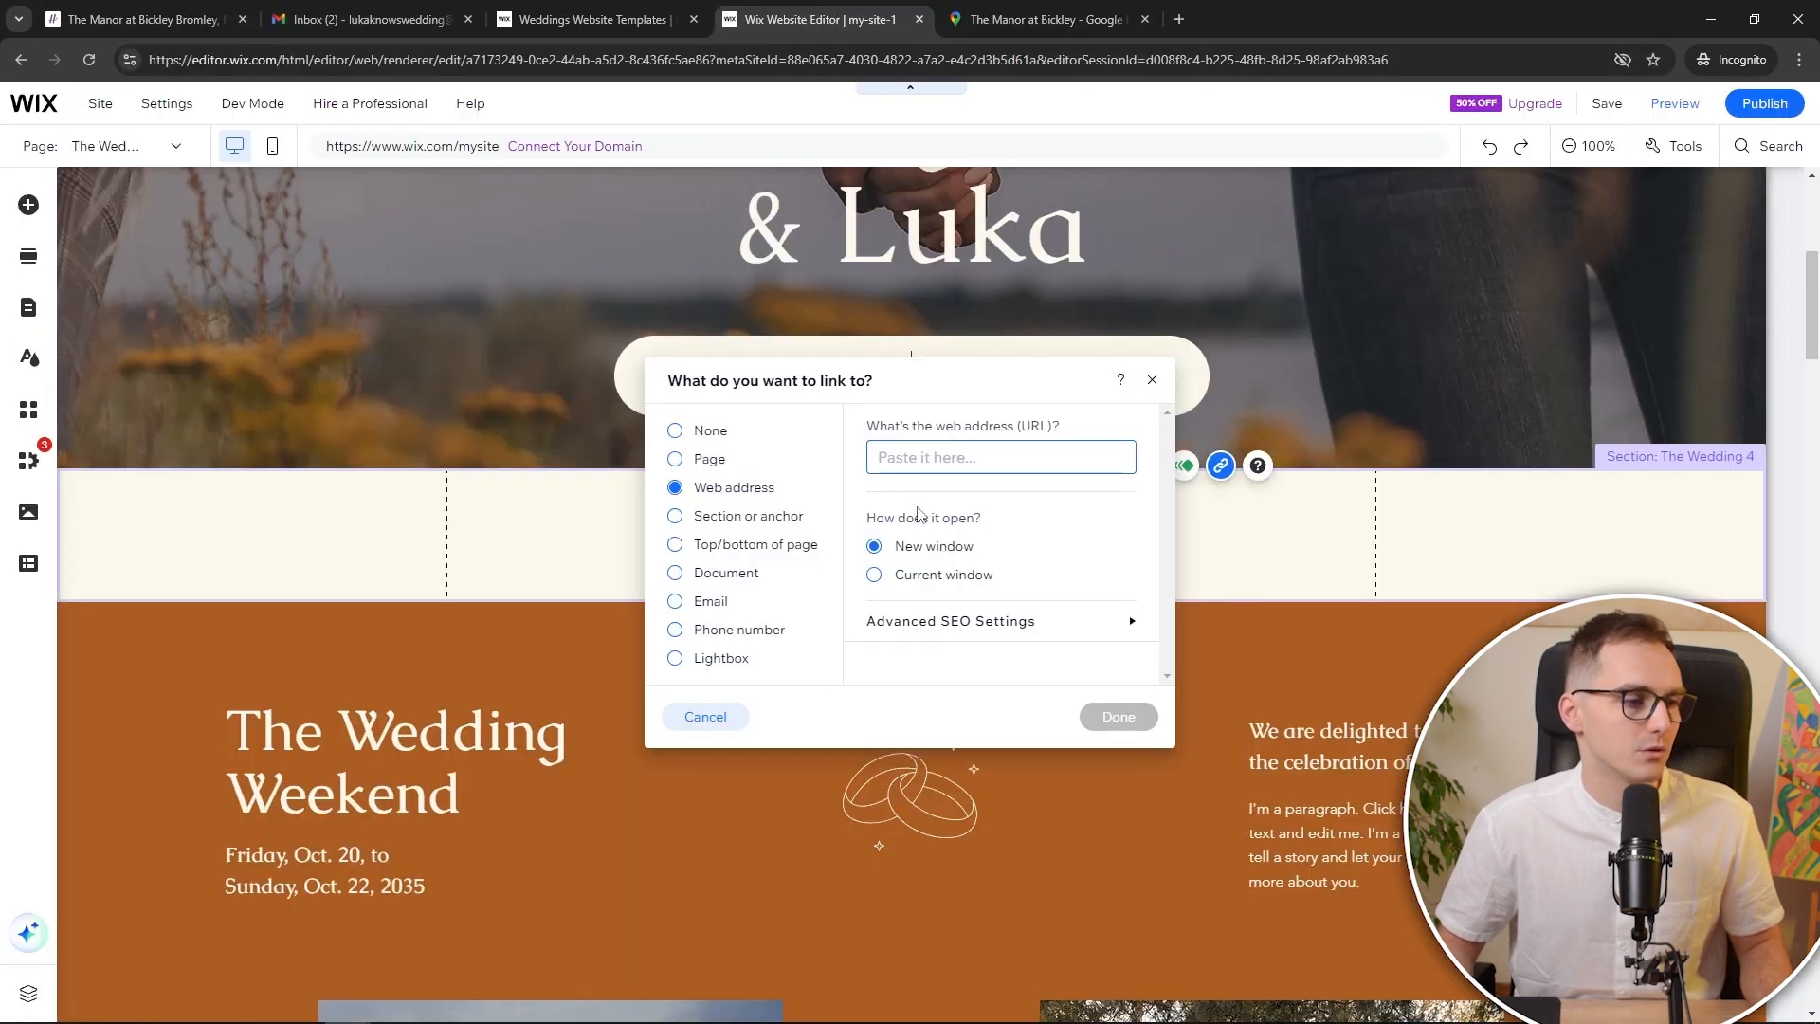
{"action": "key", "text": "ctrl+v"}
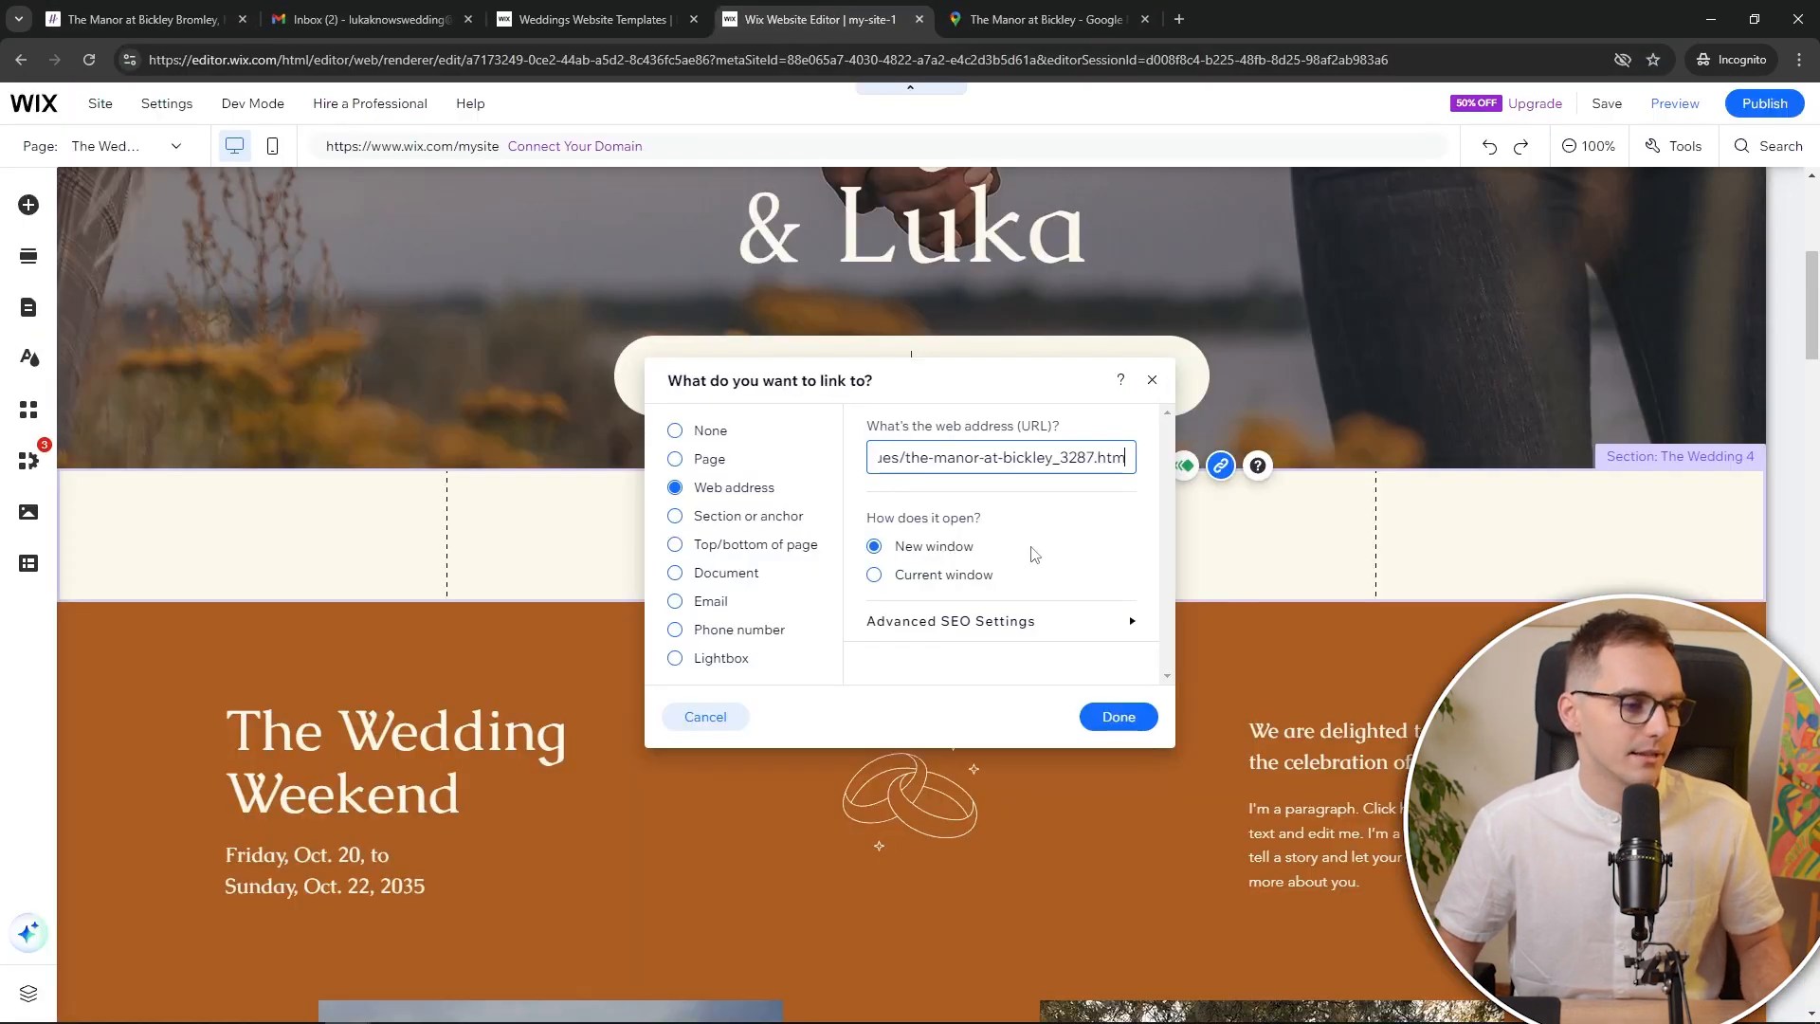
{"action": "left_click", "coordinate": [1119, 717]}
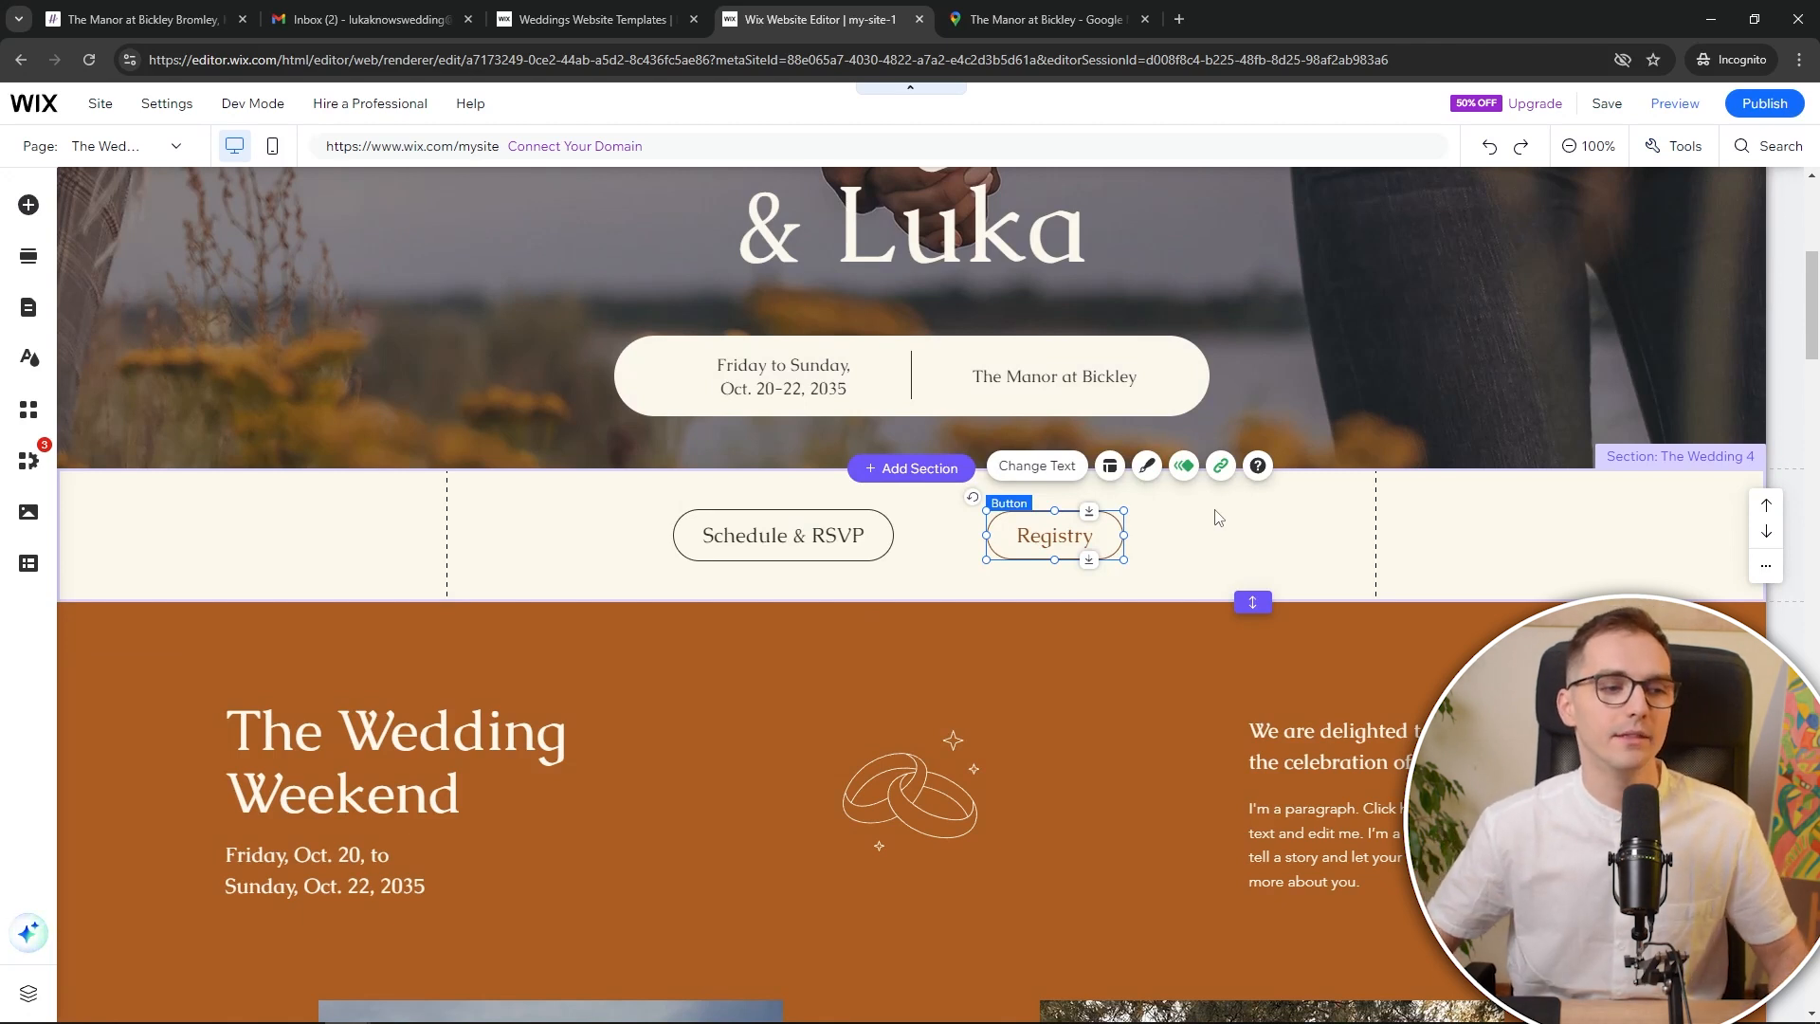
Save the site, replacing my-site-1 with 'wedding' in the free wixsite.com address
{"action": "left_click", "coordinate": [1609, 107]}
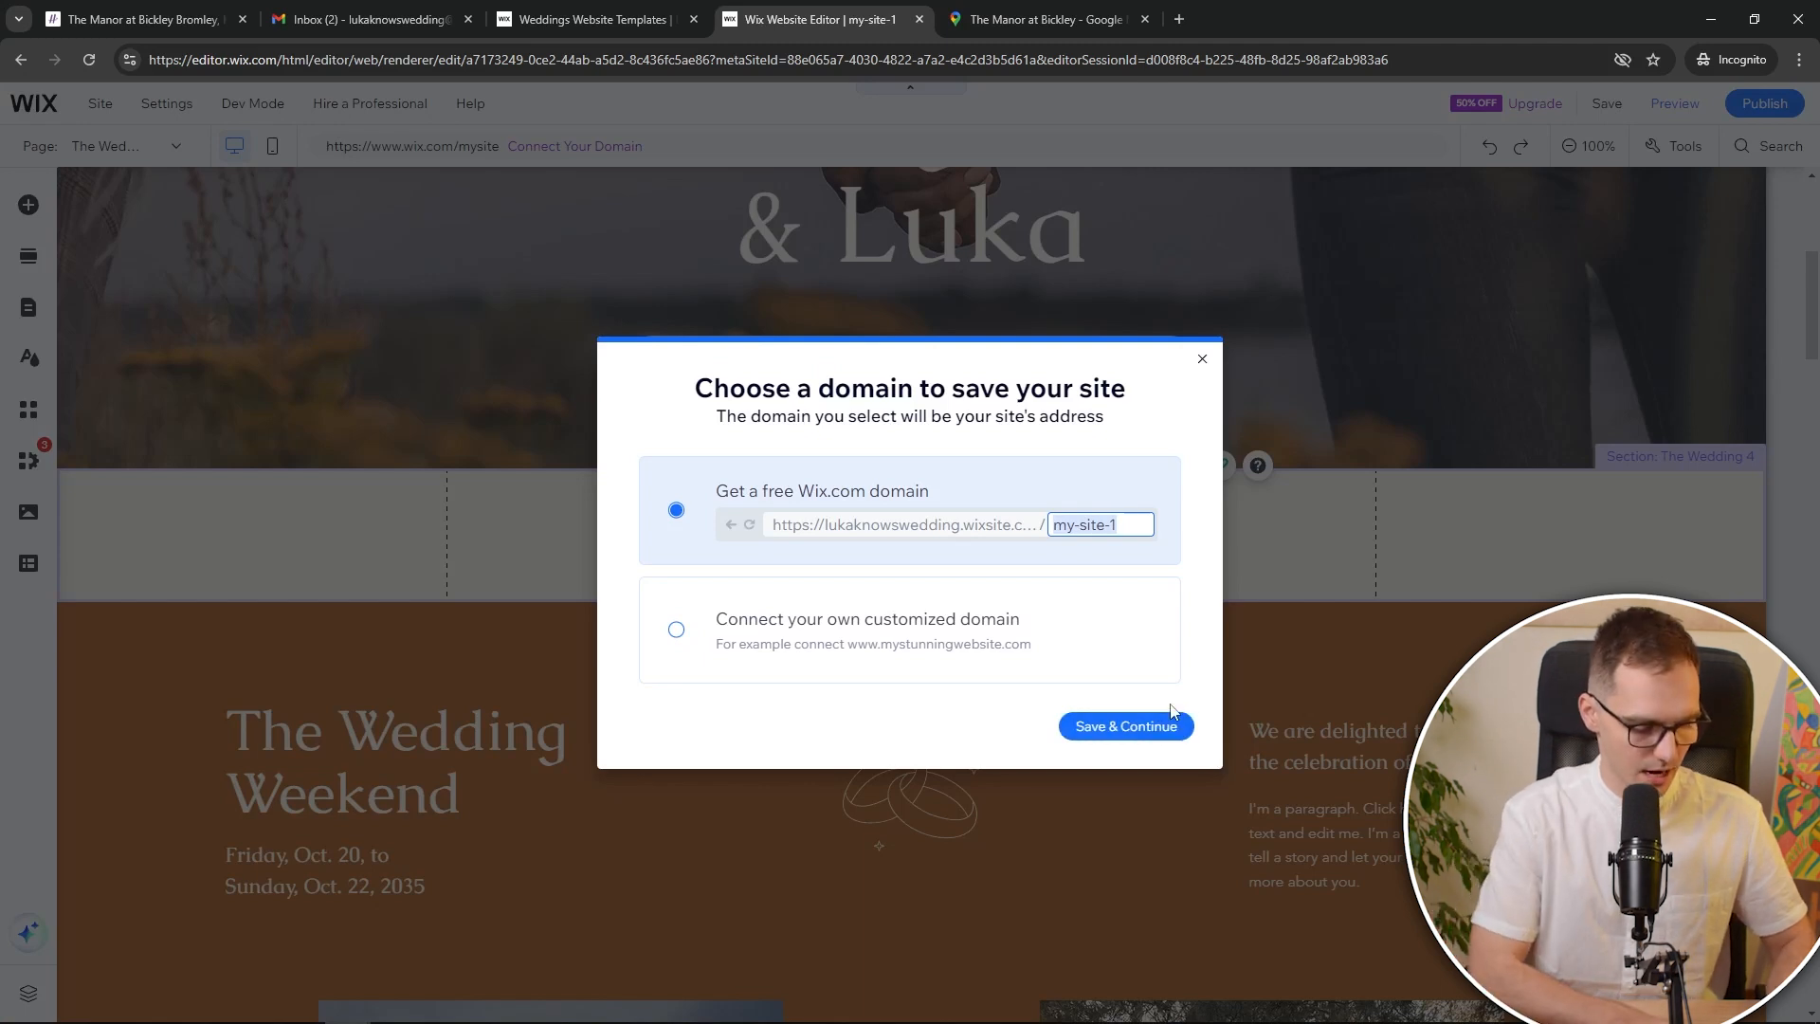
{"action": "type", "text": "wedding"}
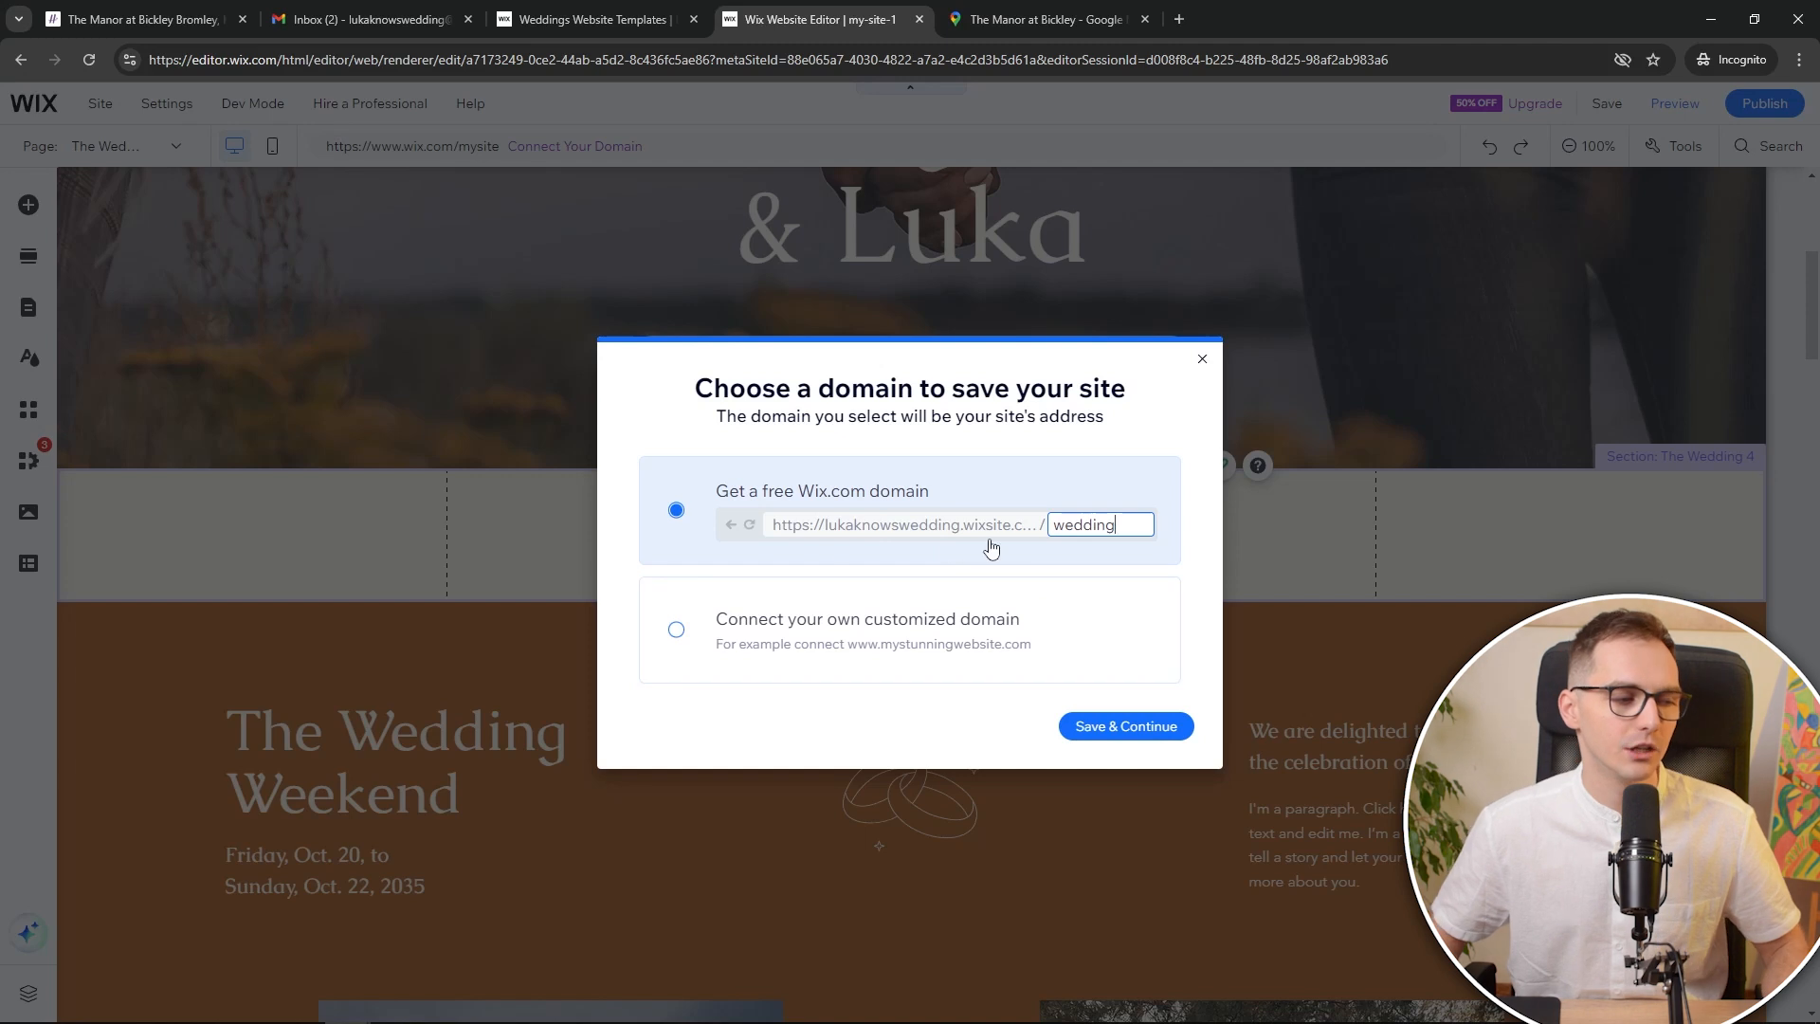
{"action": "left_click", "coordinate": [1126, 730]}
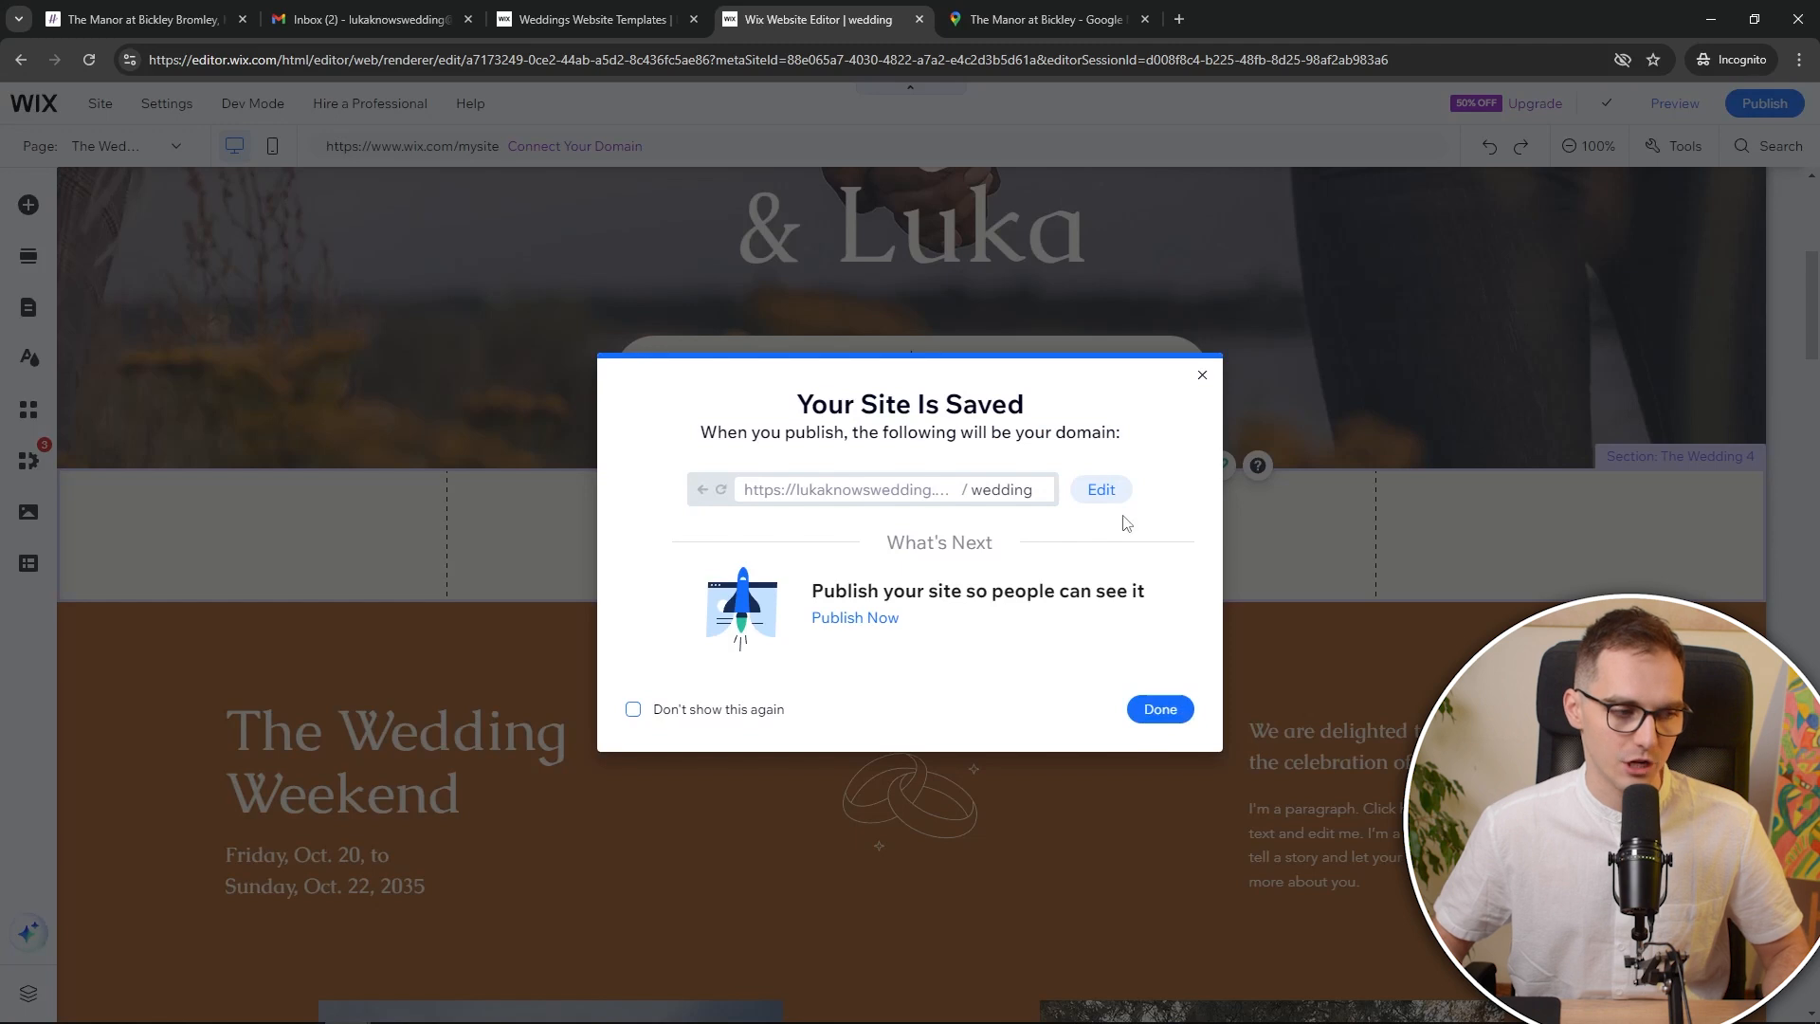
{"action": "left_click", "coordinate": [1162, 711]}
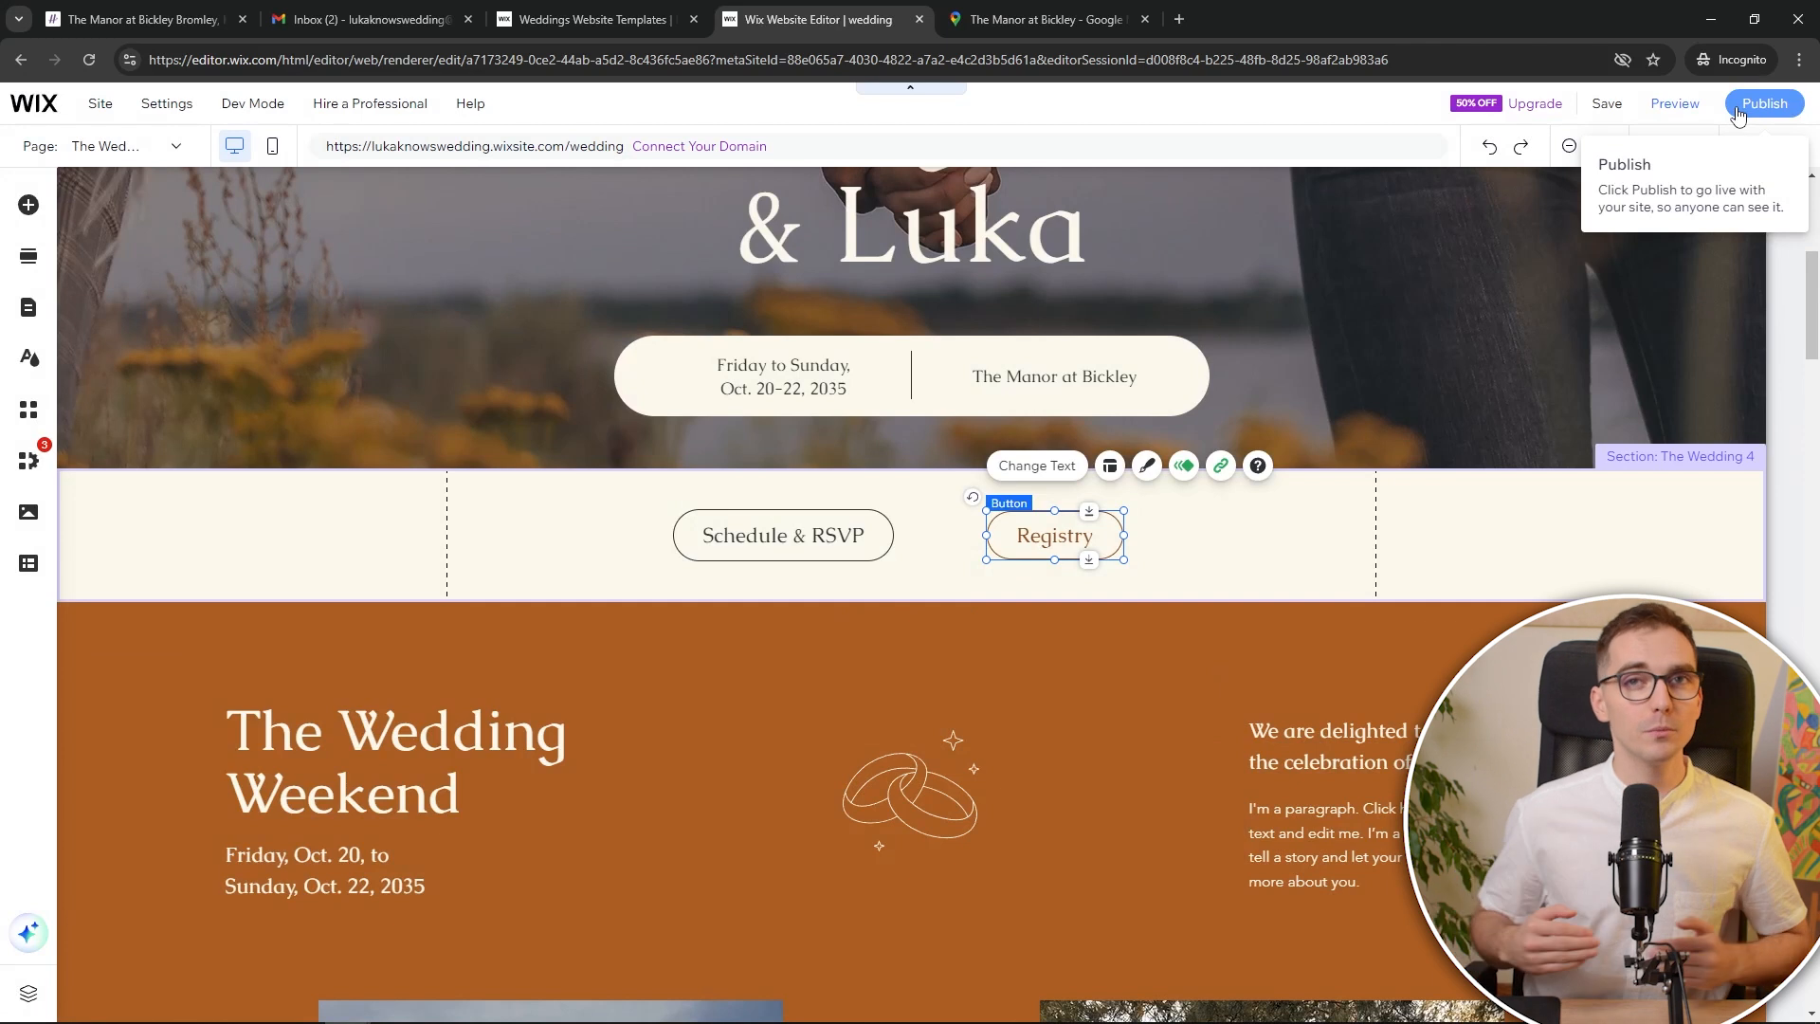
Preview the site and check that Registry opens the Hitched venue page in a new tab
{"action": "left_click", "coordinate": [1669, 113]}
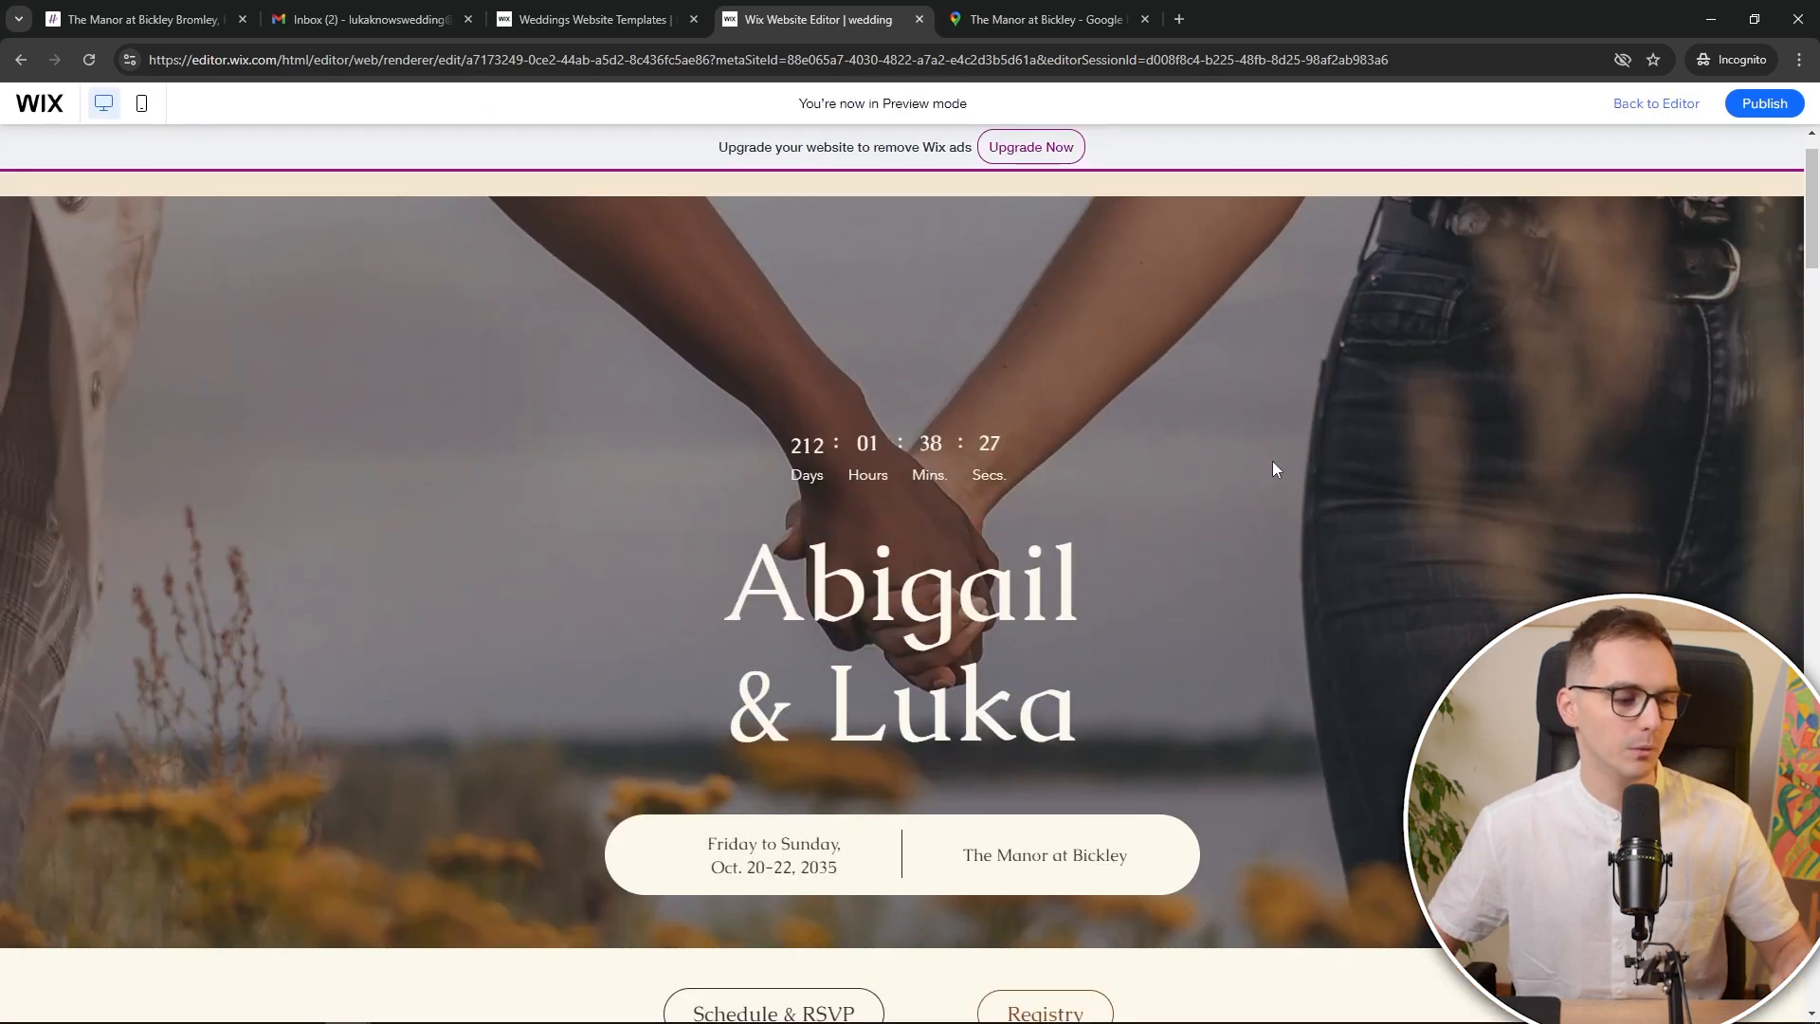
{"action": "scroll", "coordinate": [1140, 510], "scroll_direction": "down", "scroll_amount": 1}
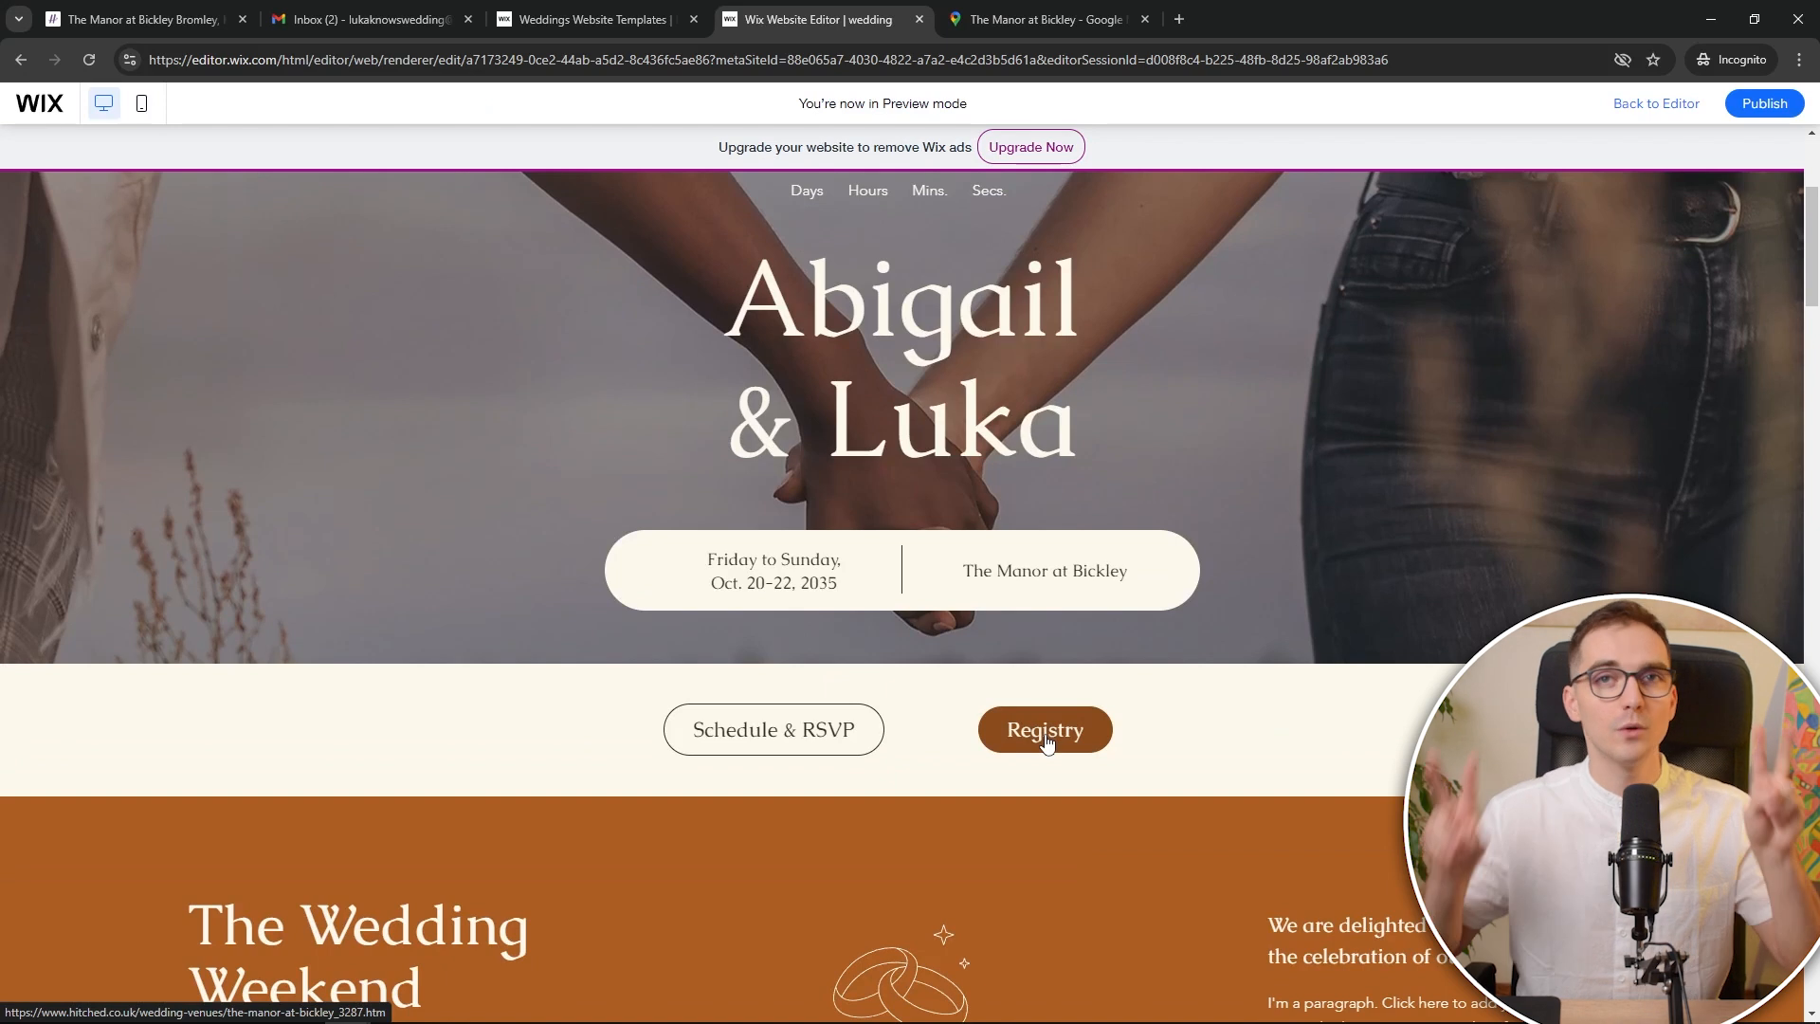
{"action": "left_click", "coordinate": [1046, 742]}
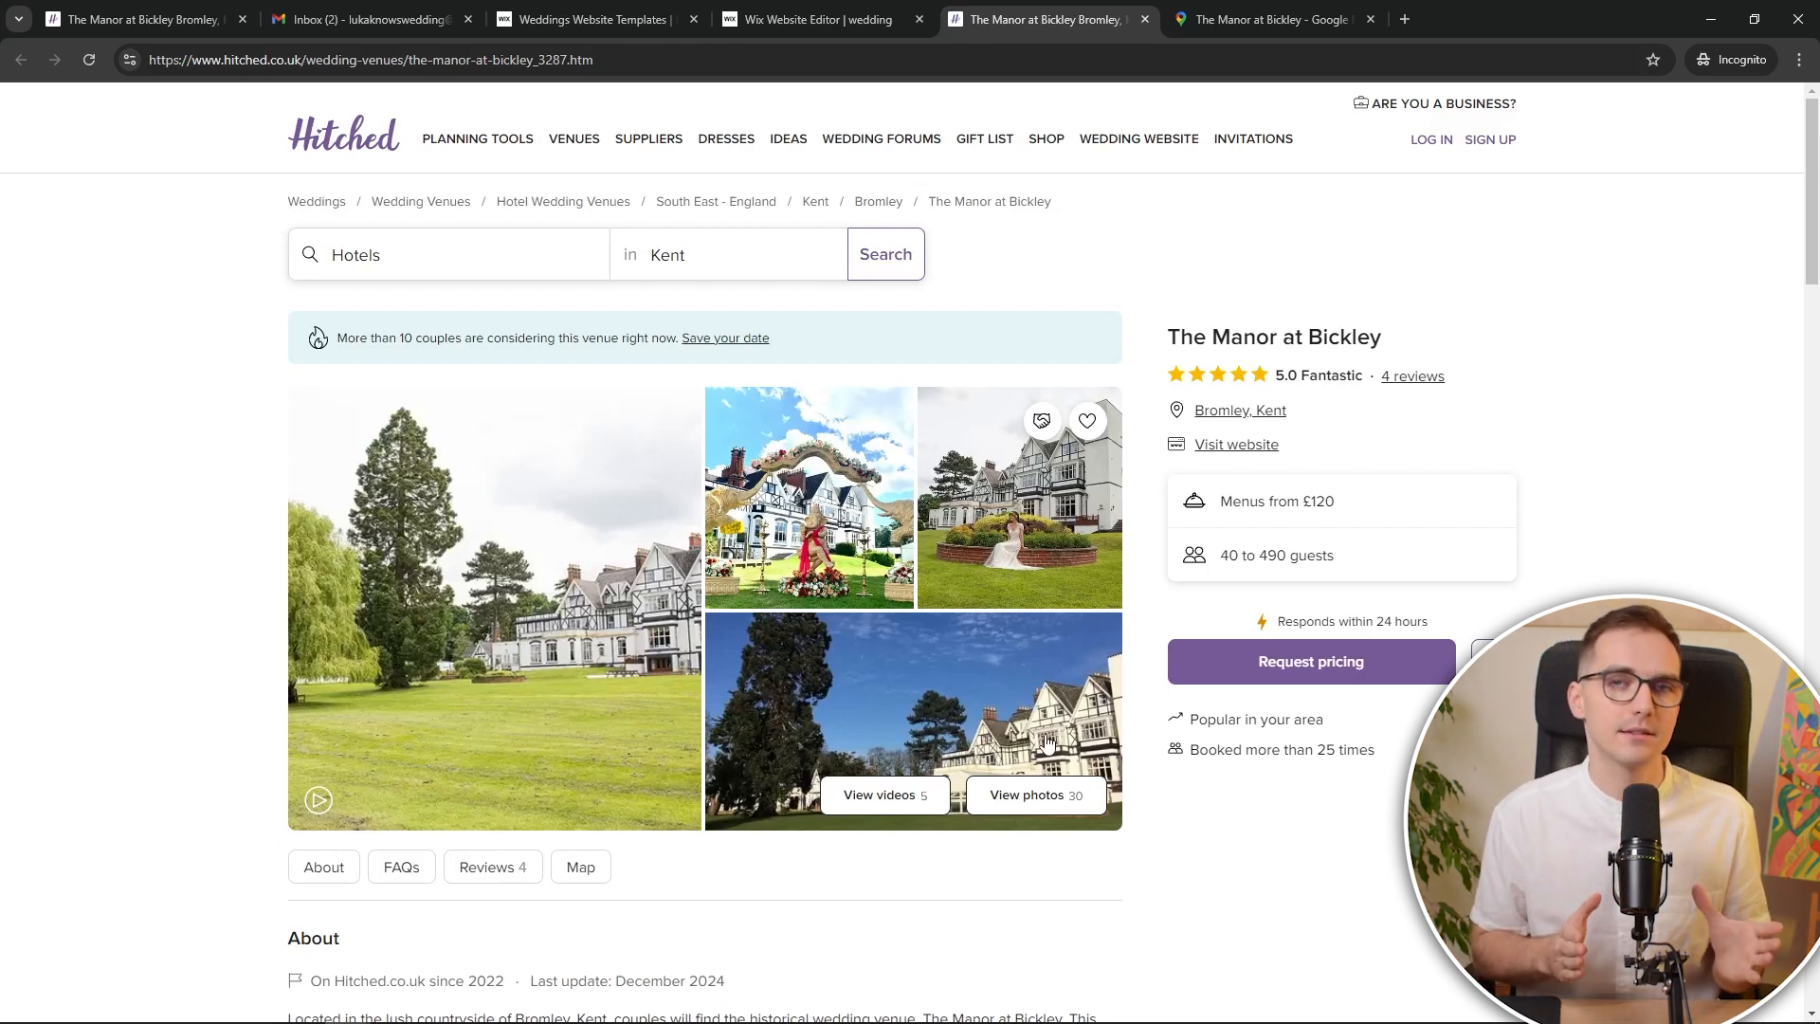
{"action": "left_click", "coordinate": [1247, 9]}
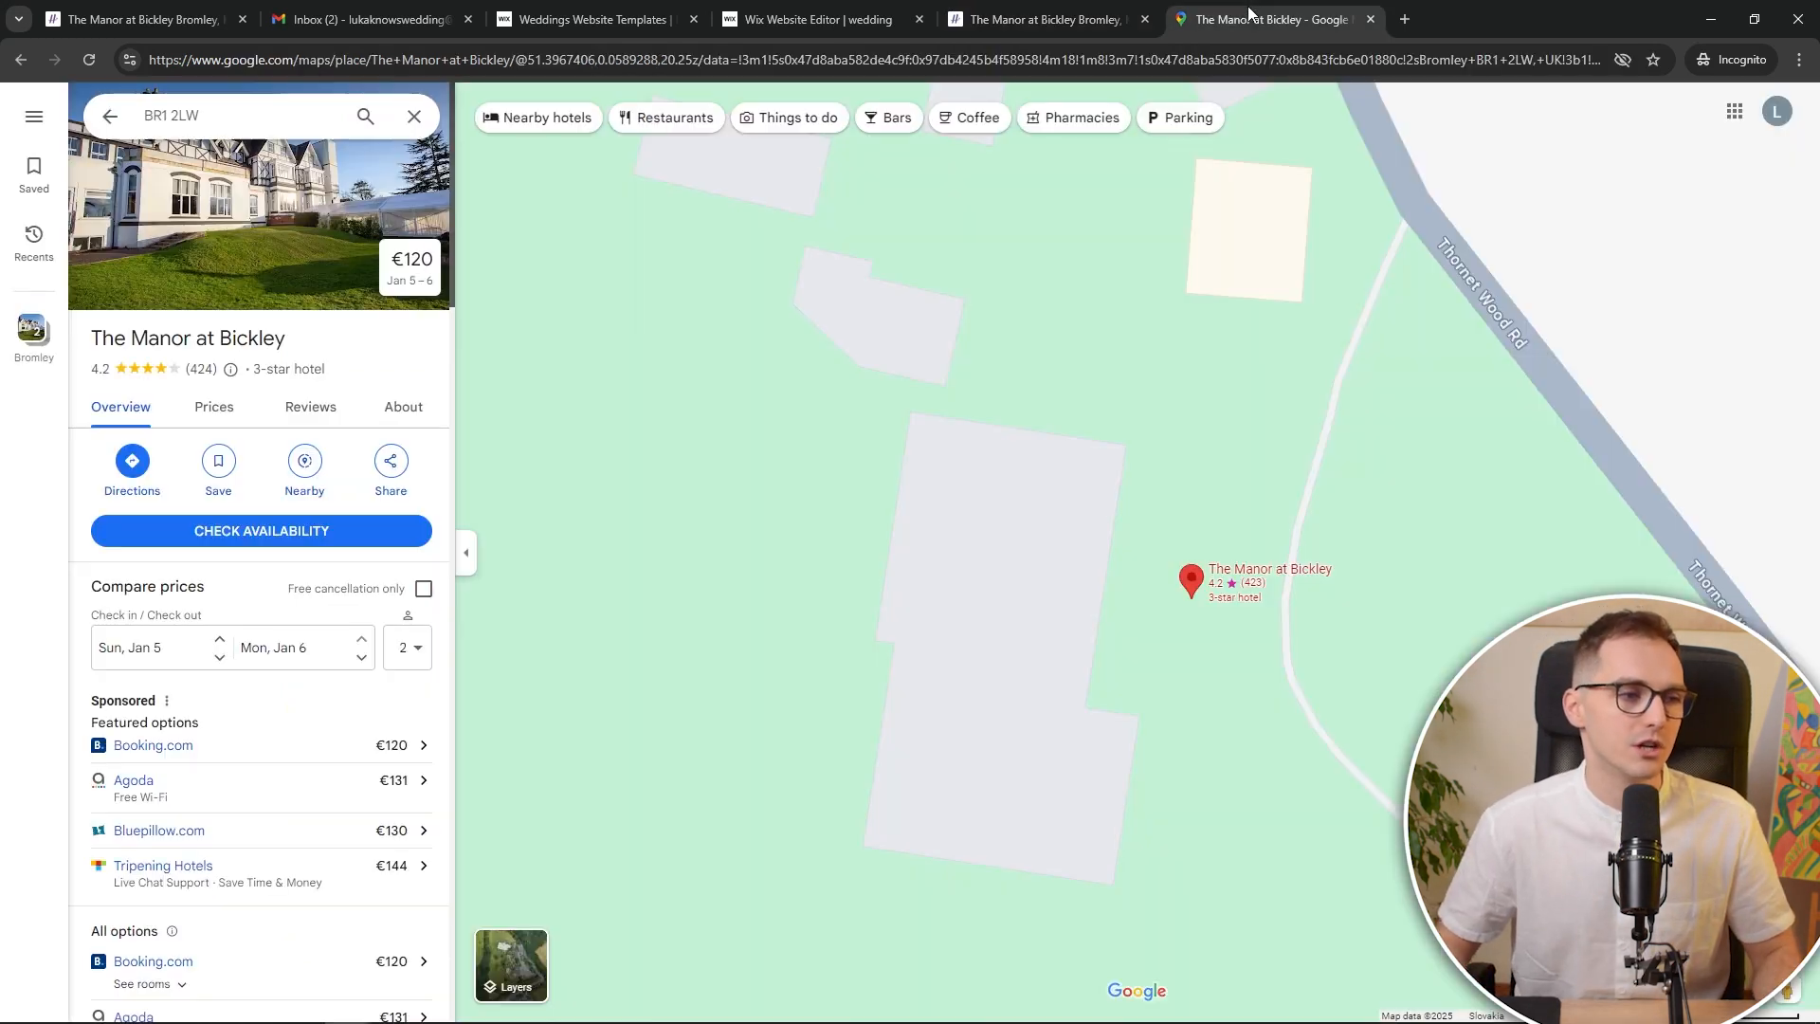
{"action": "left_click", "coordinate": [790, 14]}
Scroll through the preview and test the Schedule & RSVP button's event page
{"action": "scroll", "coordinate": [1185, 379], "scroll_direction": "up", "scroll_amount": 2}
{"action": "scroll", "coordinate": [1183, 384], "scroll_direction": "down", "scroll_amount": 12}
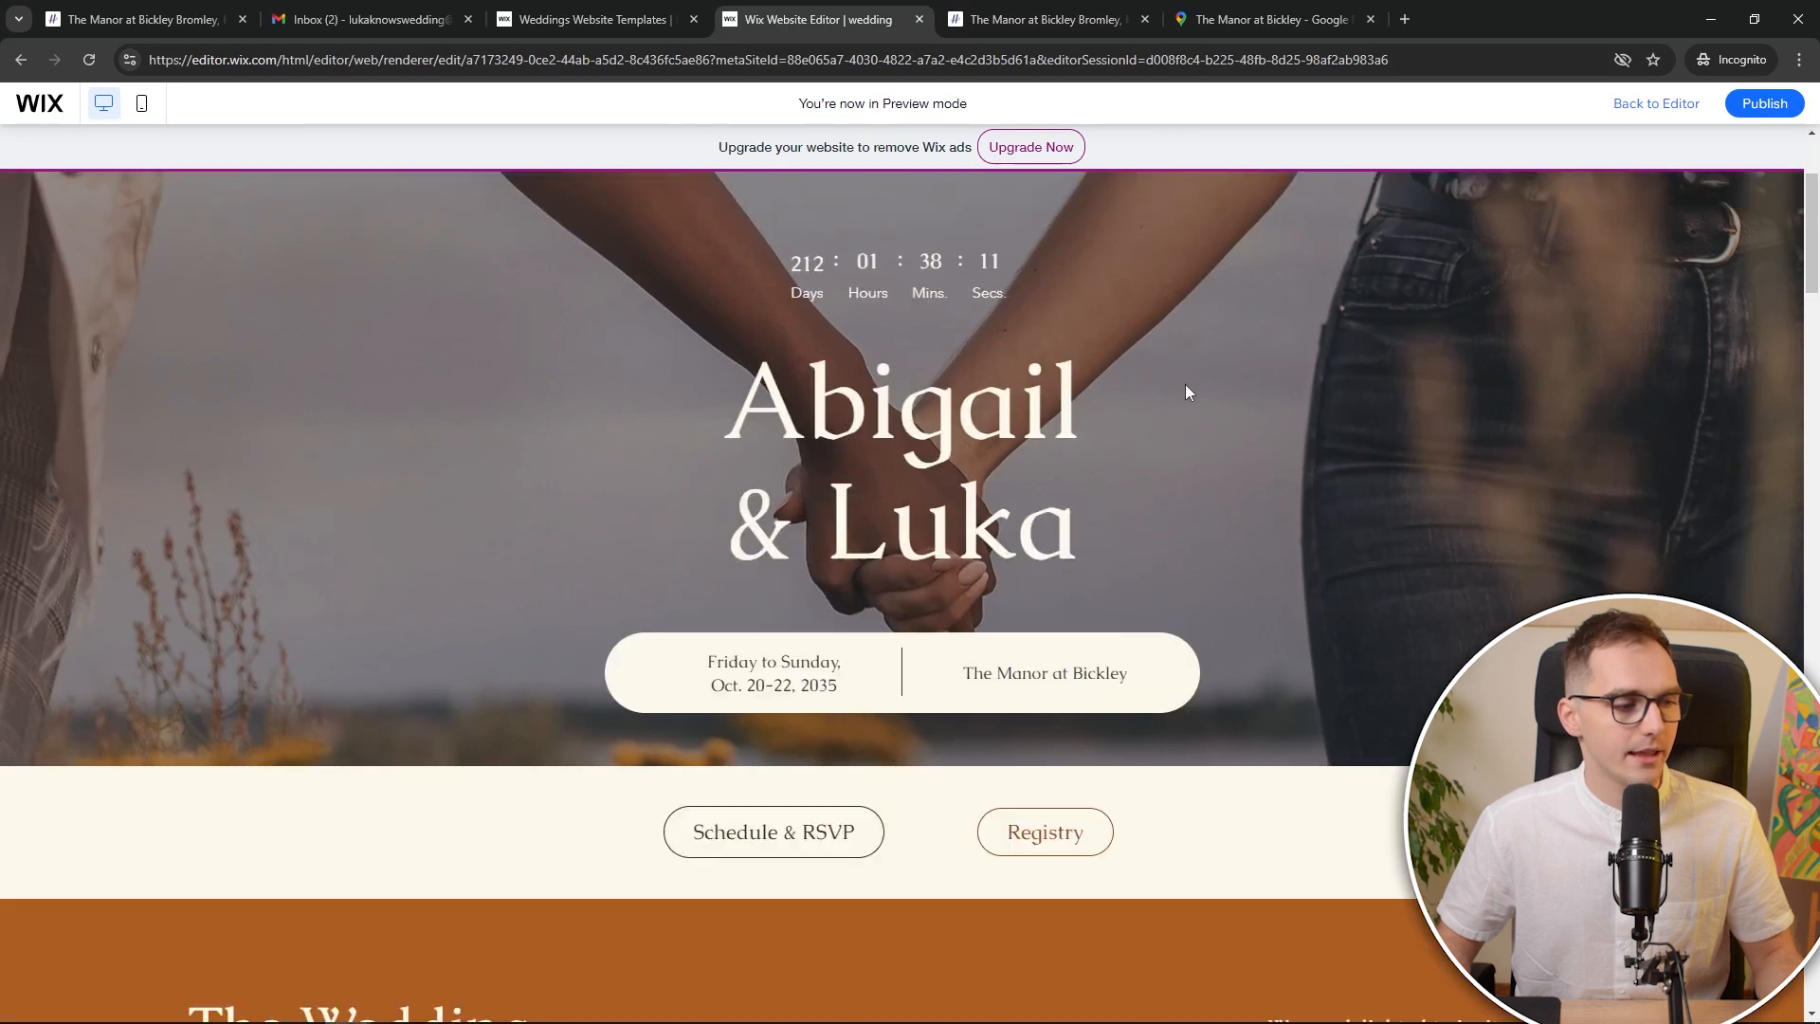
{"action": "scroll", "coordinate": [1126, 423], "scroll_direction": "down", "scroll_amount": 10}
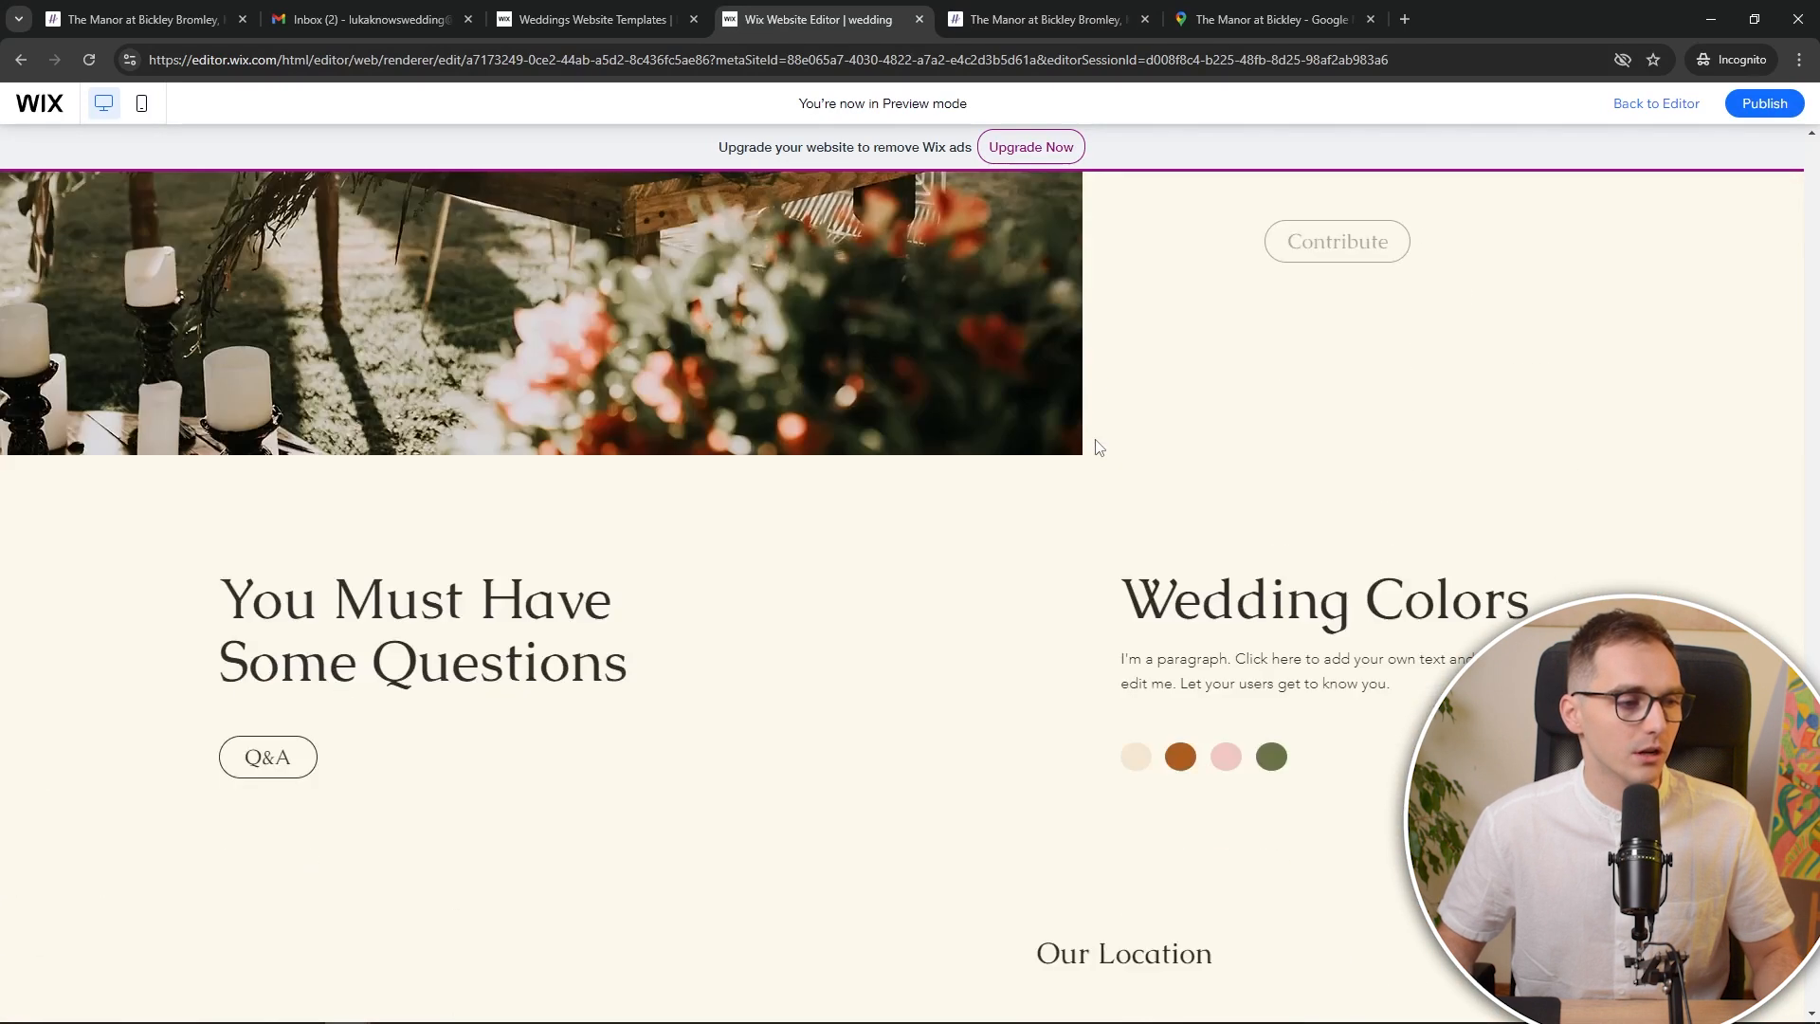
{"action": "scroll", "coordinate": [1028, 487], "scroll_direction": "up", "scroll_amount": 2}
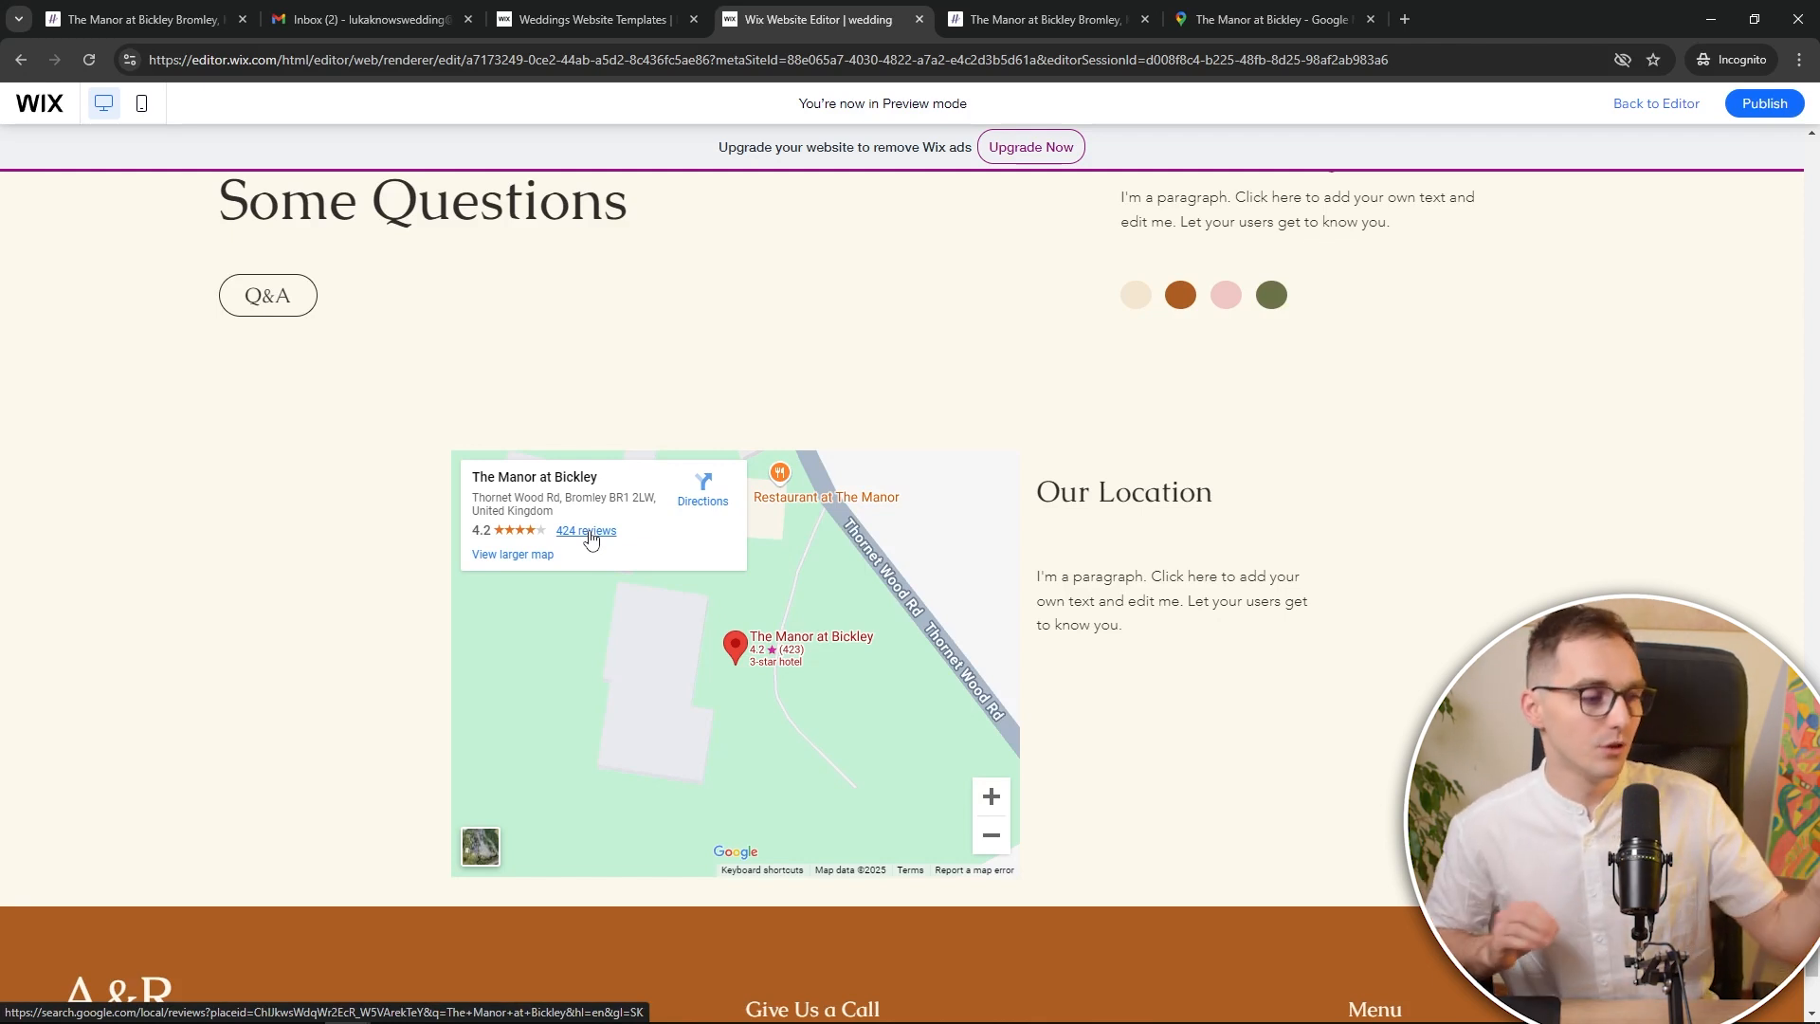
{"action": "scroll", "coordinate": [1044, 467], "scroll_direction": "down", "scroll_amount": 2}
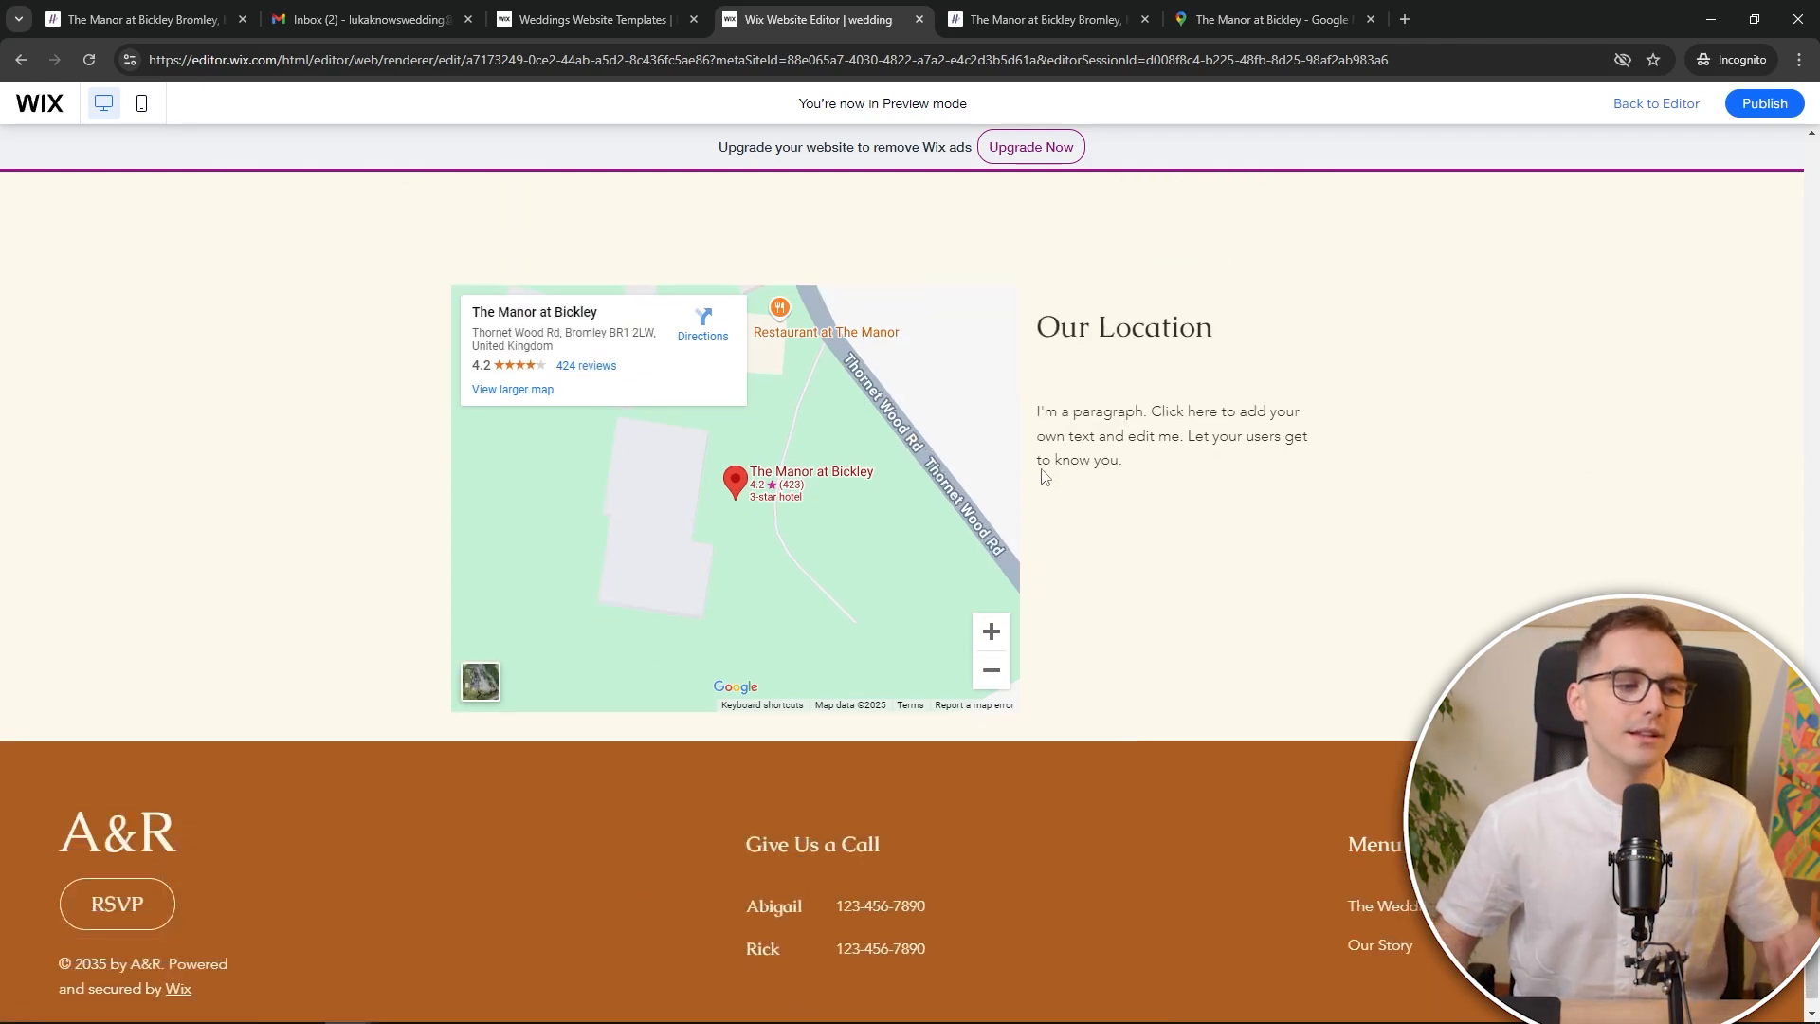
{"action": "scroll", "coordinate": [1141, 689], "scroll_direction": "up", "scroll_amount": 5}
{"action": "scroll", "coordinate": [1140, 689], "scroll_direction": "up", "scroll_amount": 15}
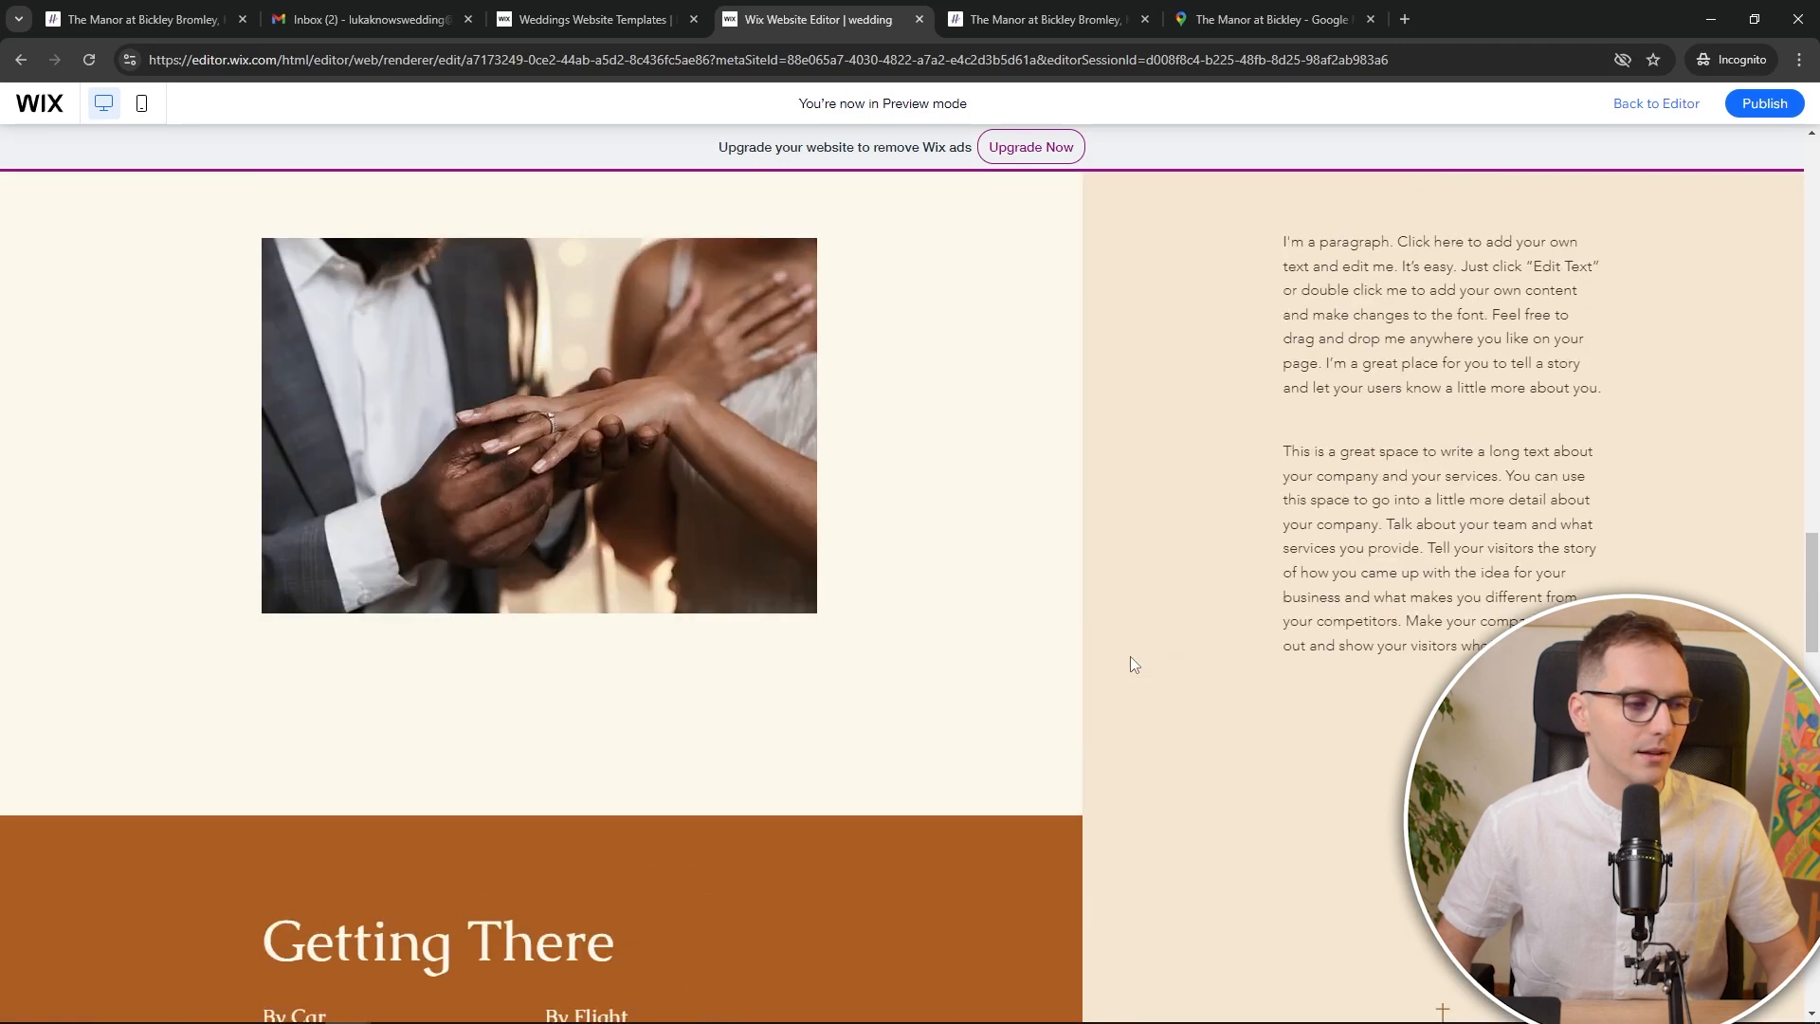
{"action": "scroll", "coordinate": [1144, 639], "scroll_direction": "up", "scroll_amount": 5}
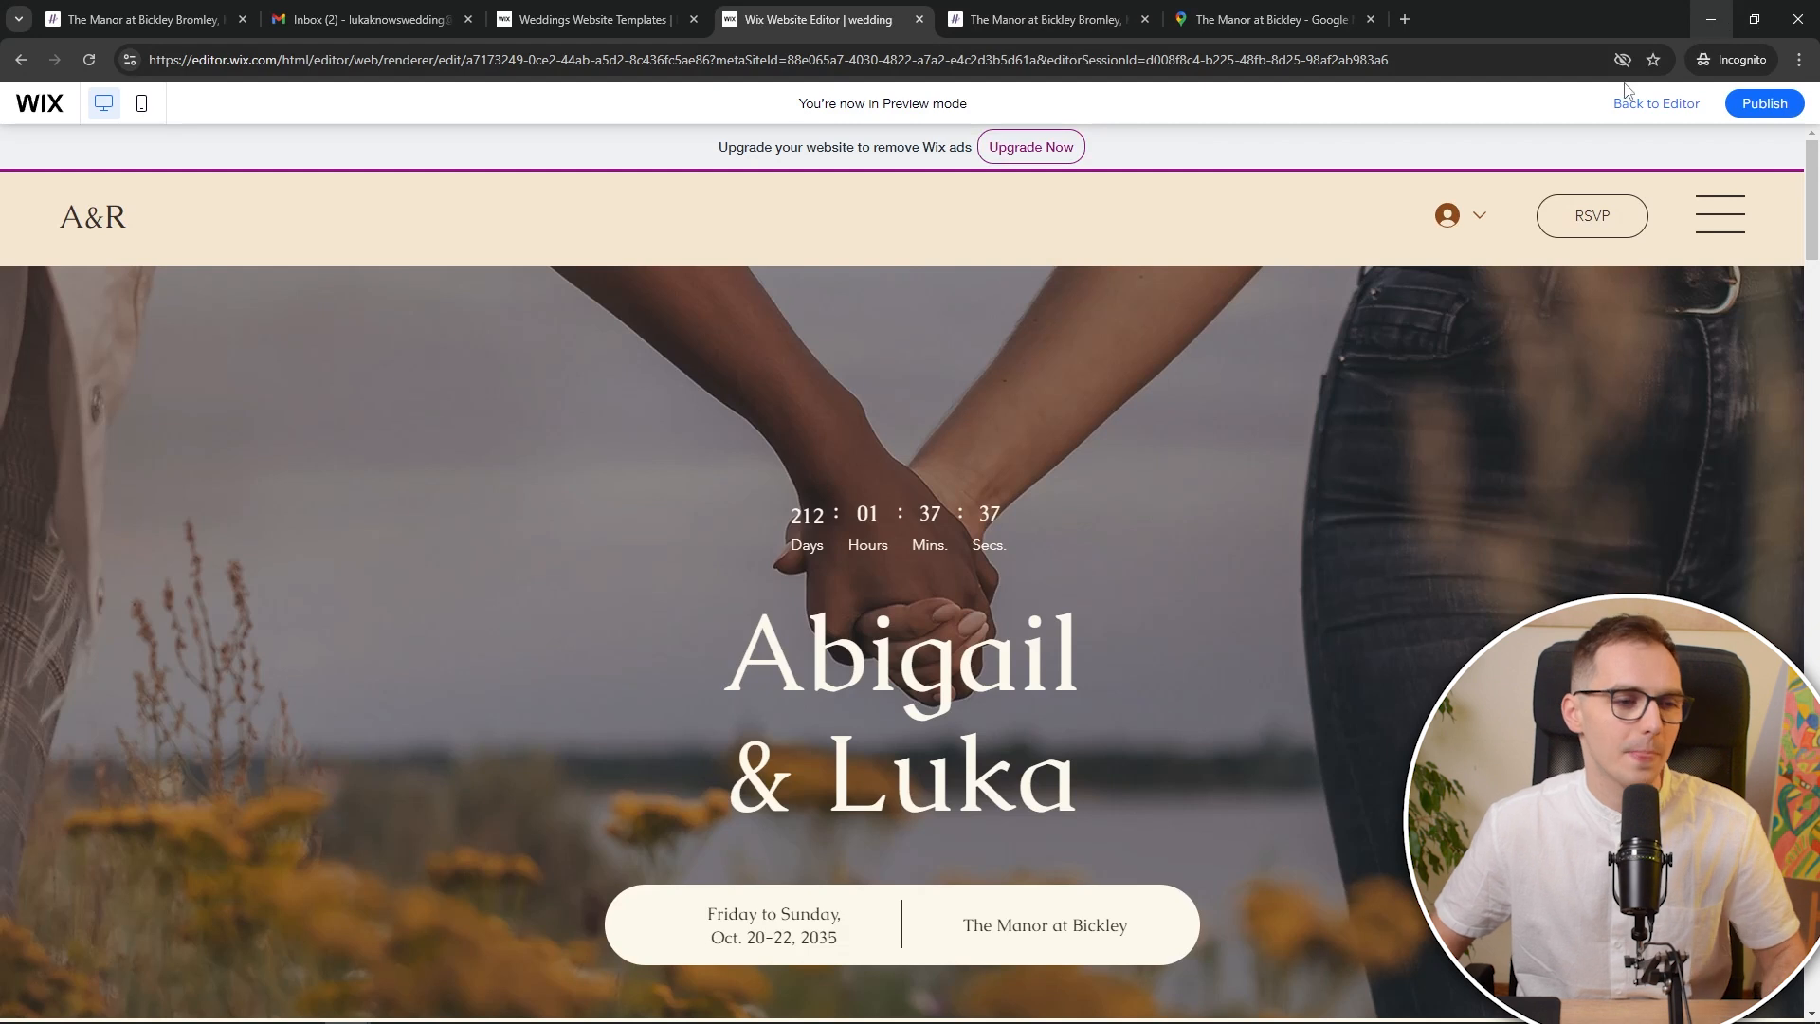
{"action": "scroll", "coordinate": [1121, 436], "scroll_direction": "down", "scroll_amount": 8}
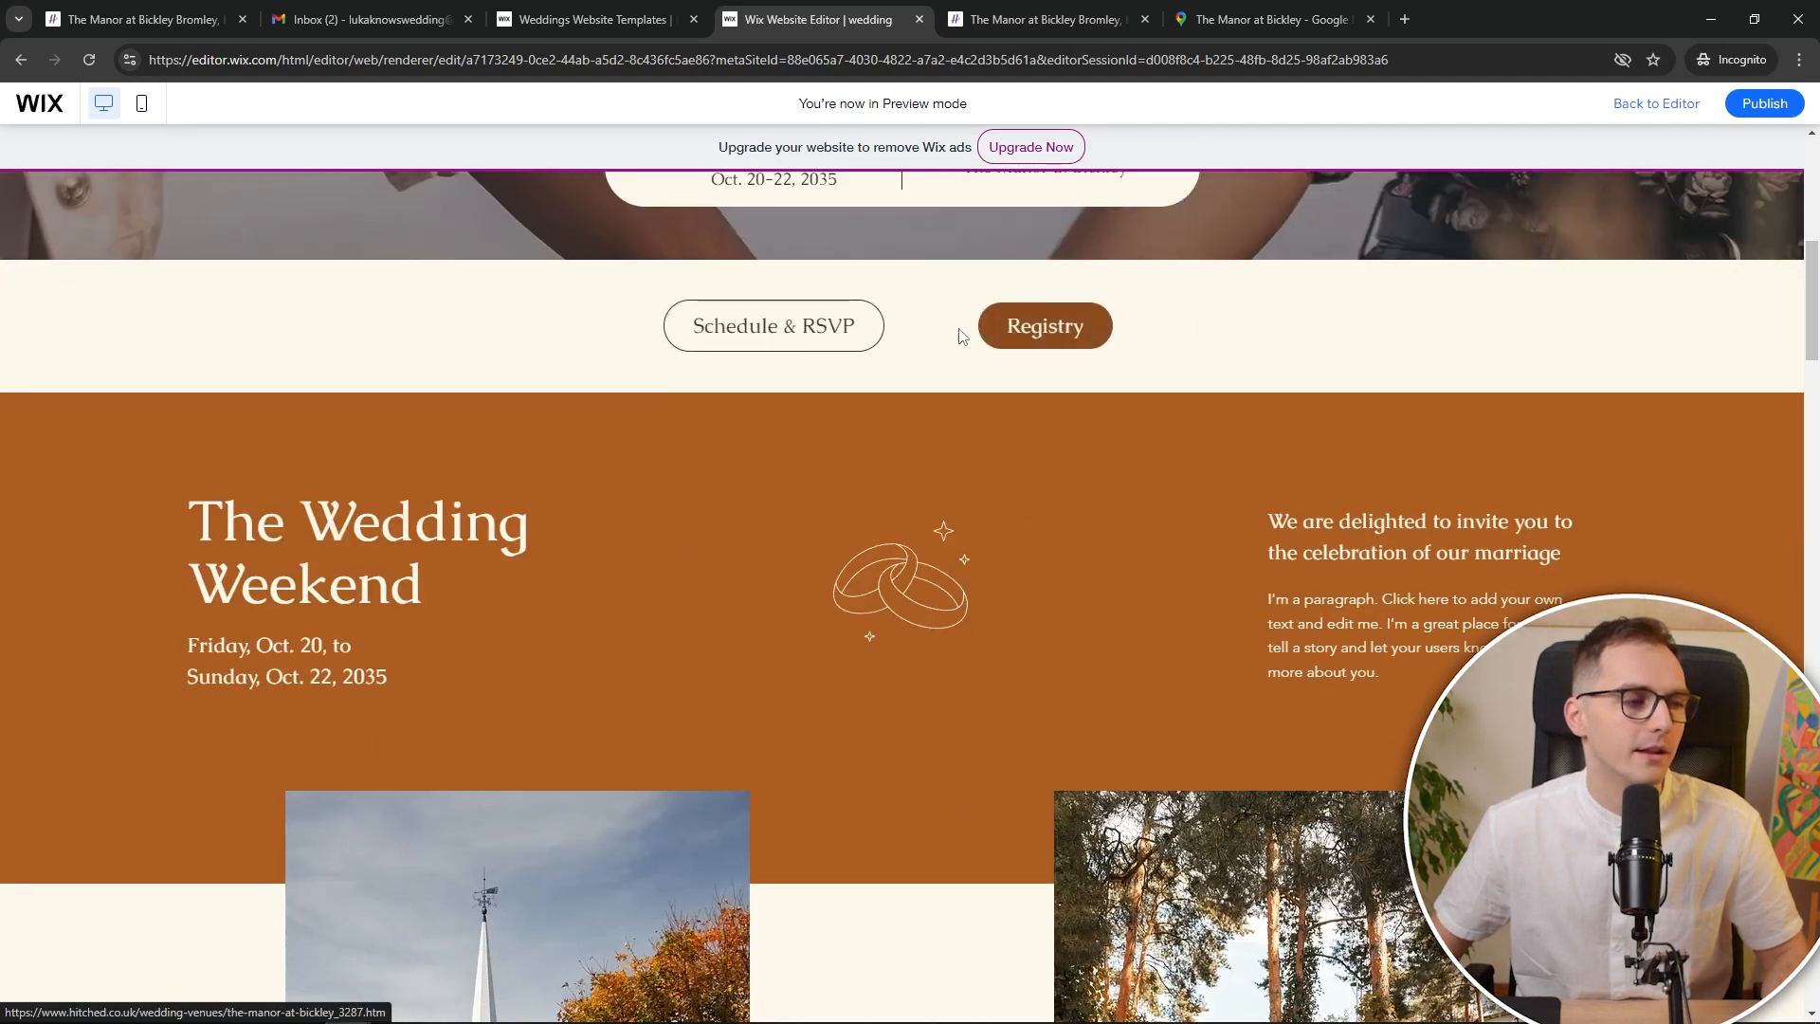
{"action": "left_click", "coordinate": [828, 349]}
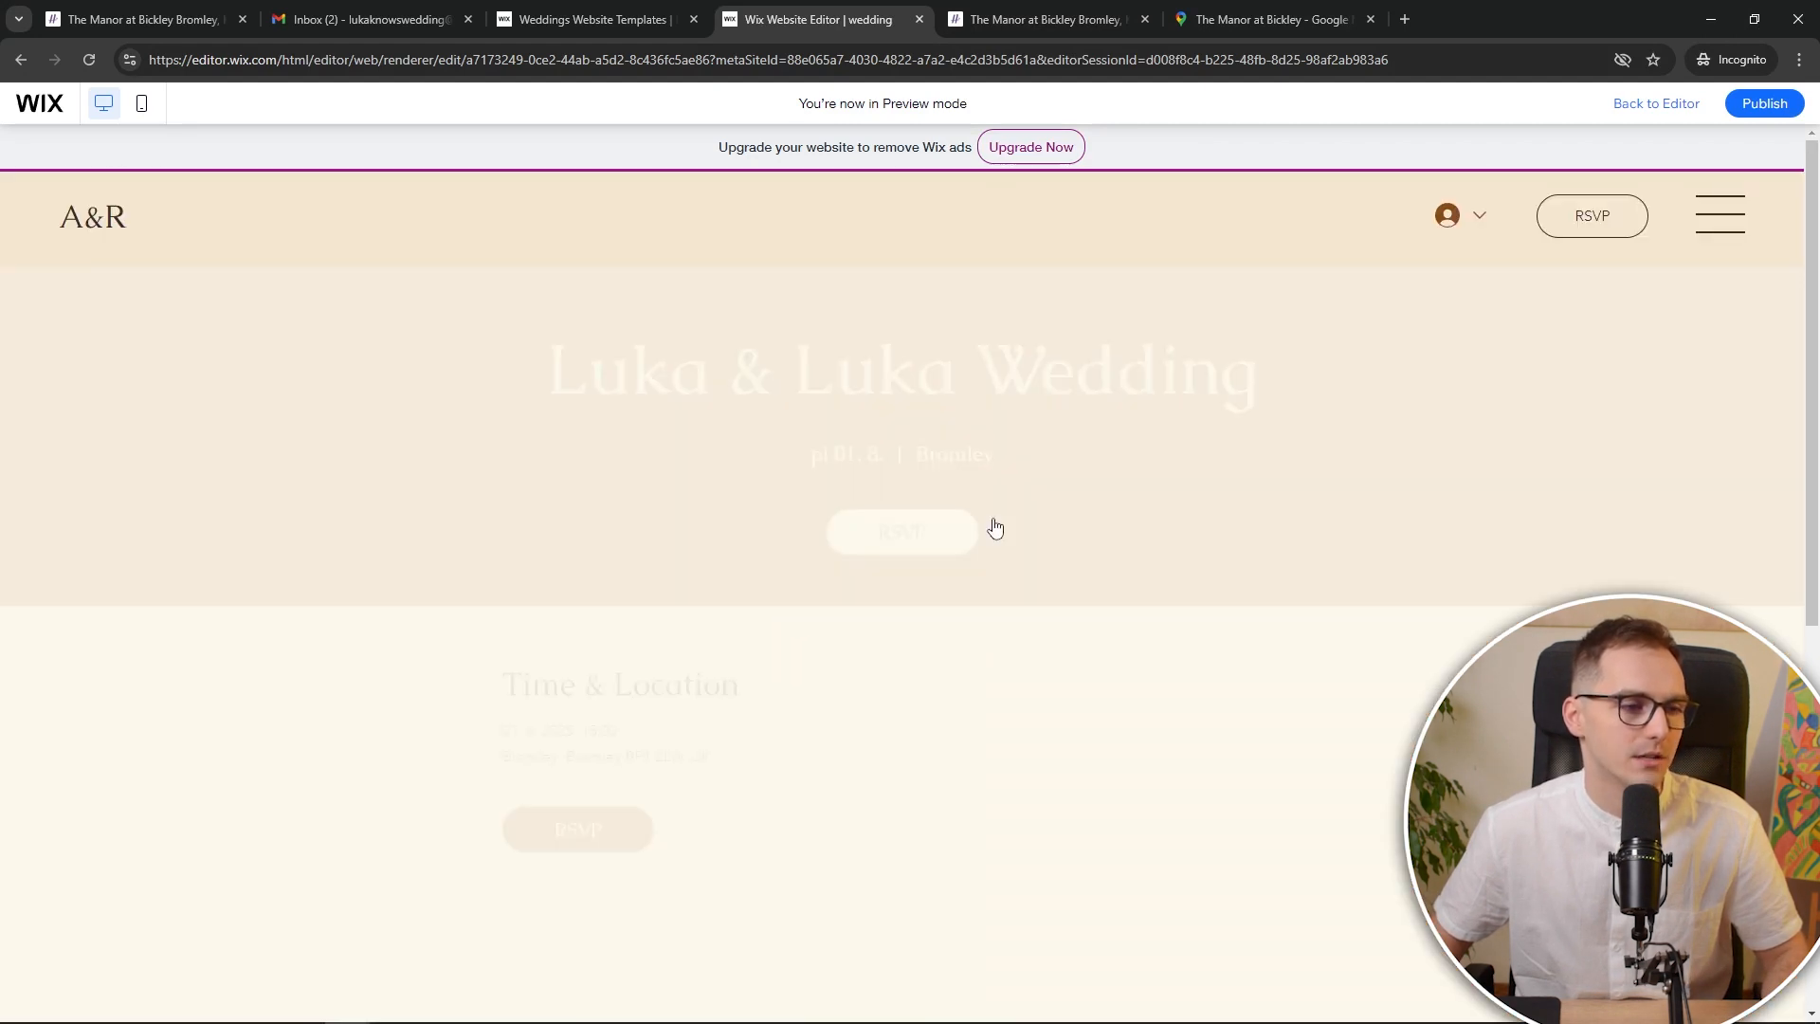
Open the Luka & Luka Wedding event from Events > Published and view its five-guest RSVP list
{"action": "left_click", "coordinate": [556, 846]}
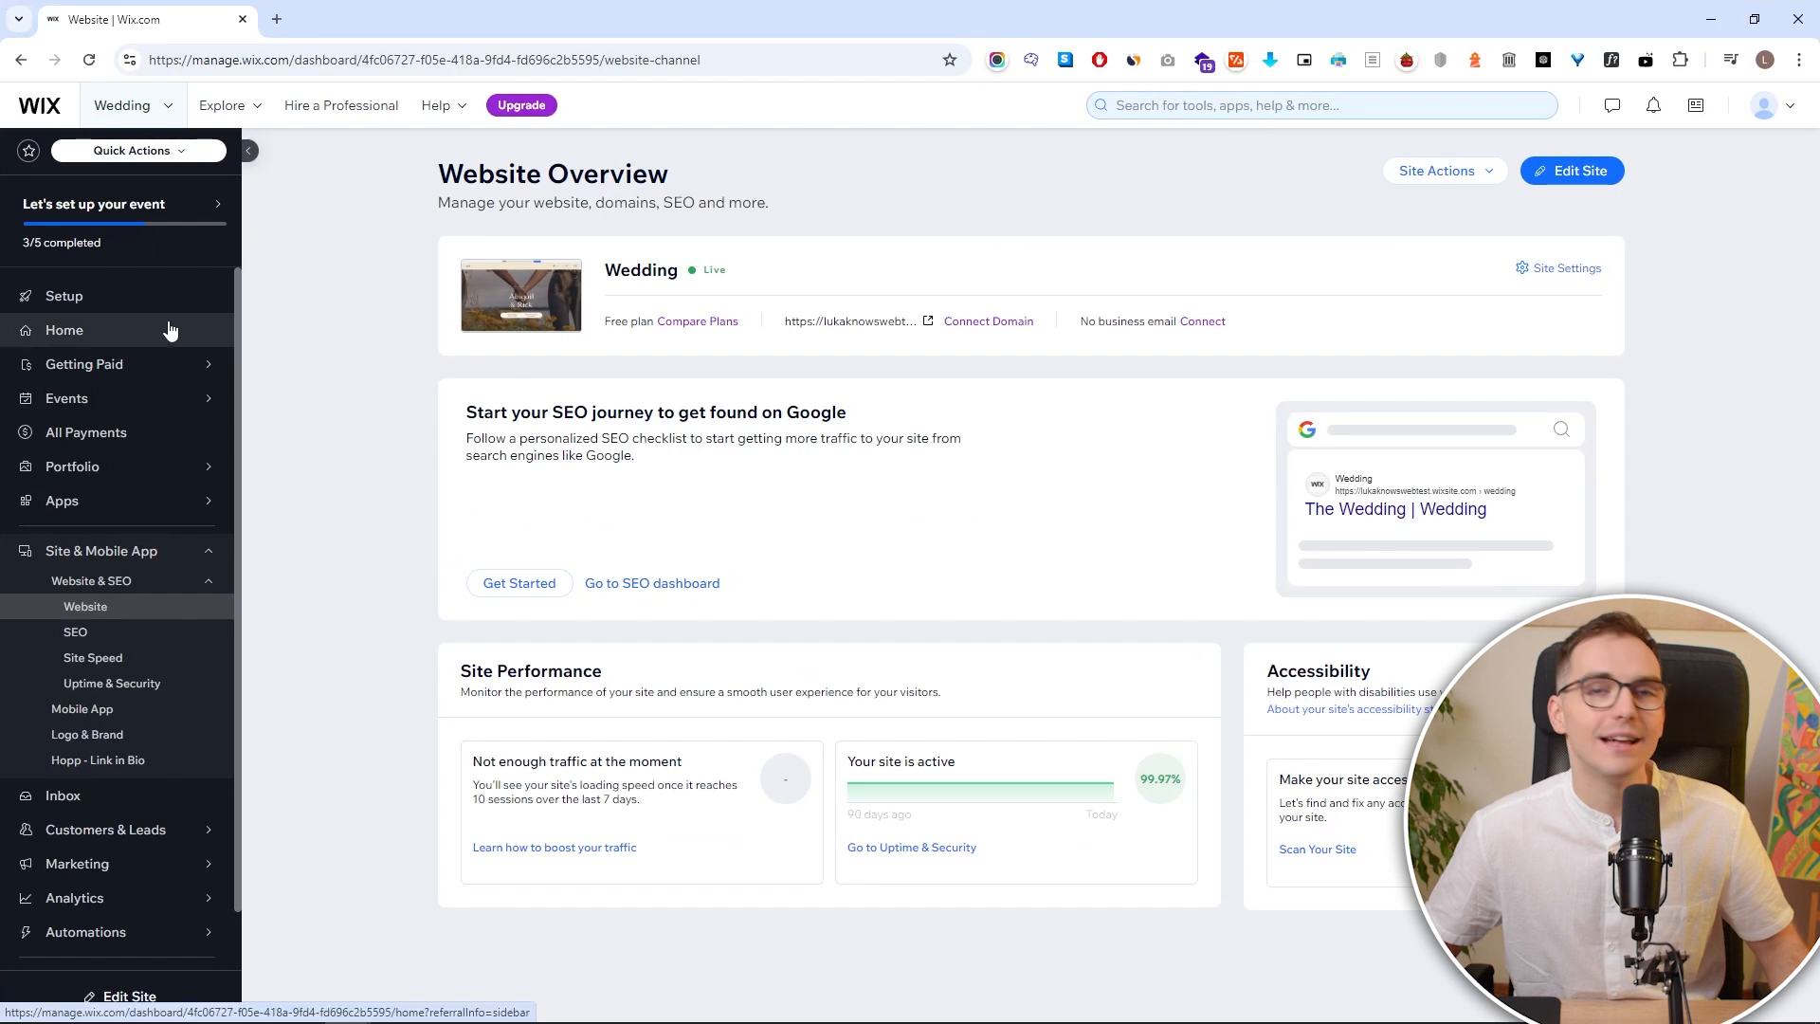
{"action": "mouse_move", "coordinate": [179, 396]}
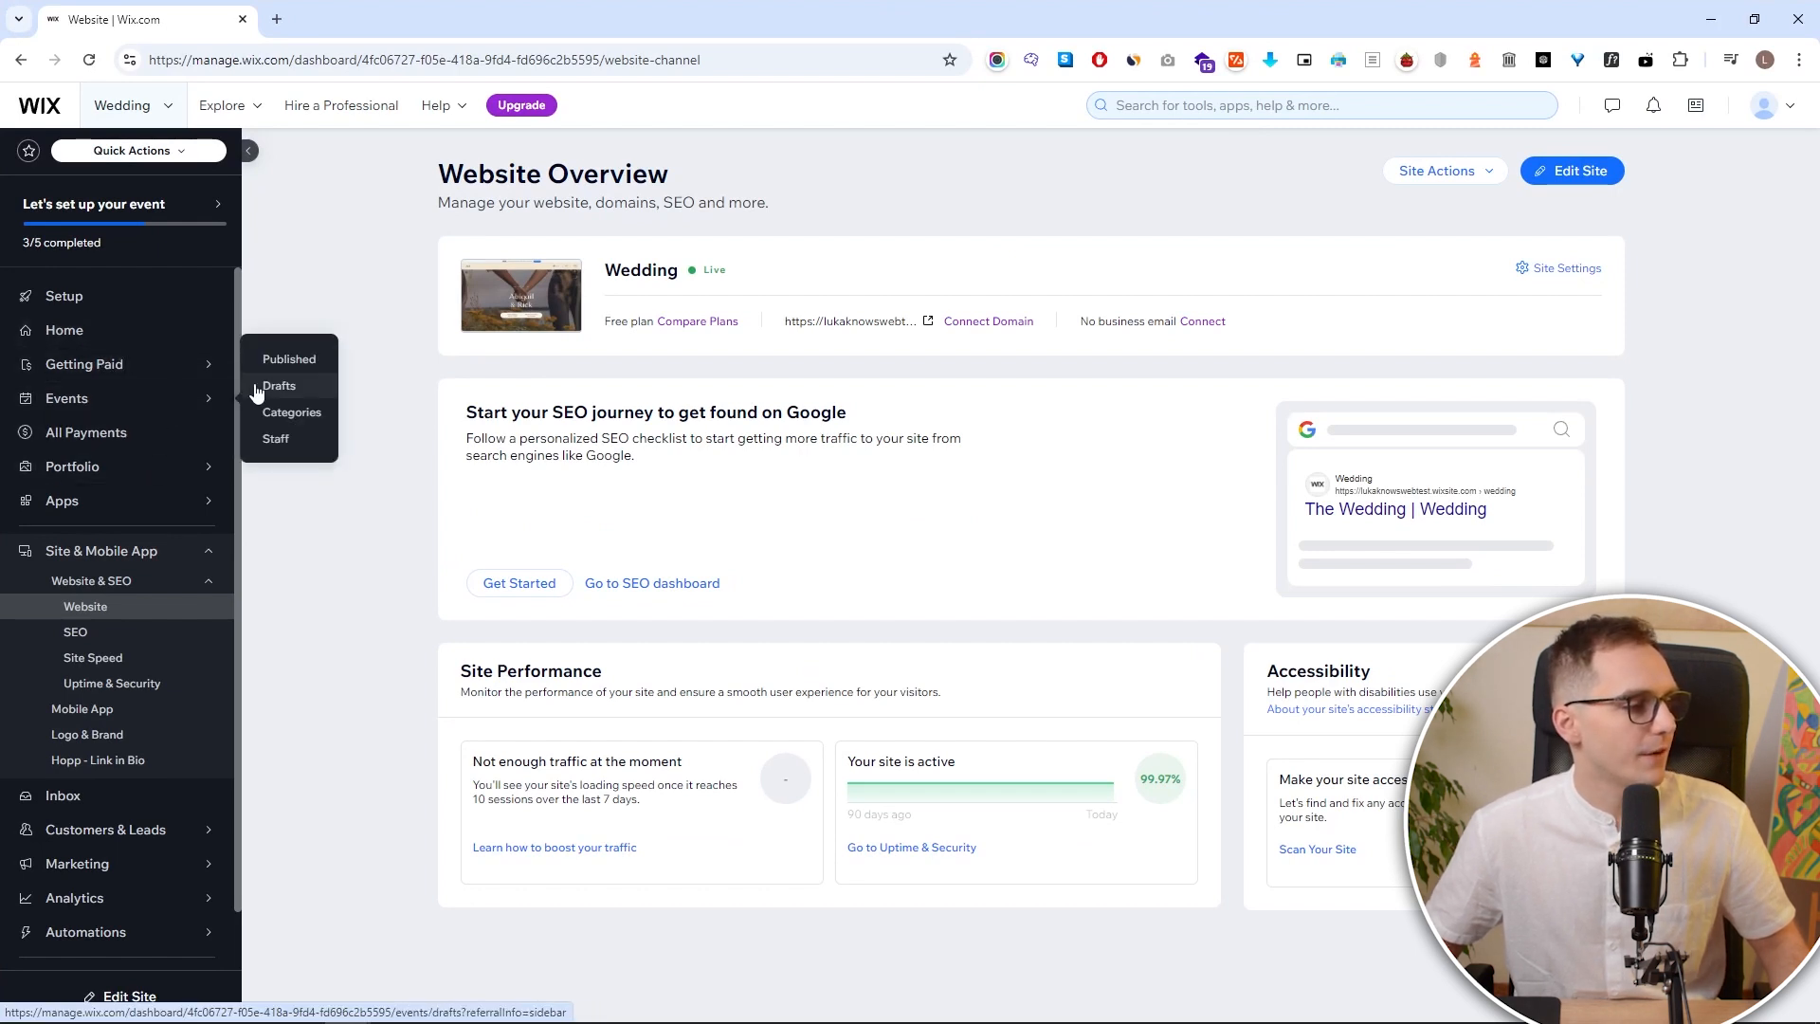
{"action": "left_click", "coordinate": [189, 399]}
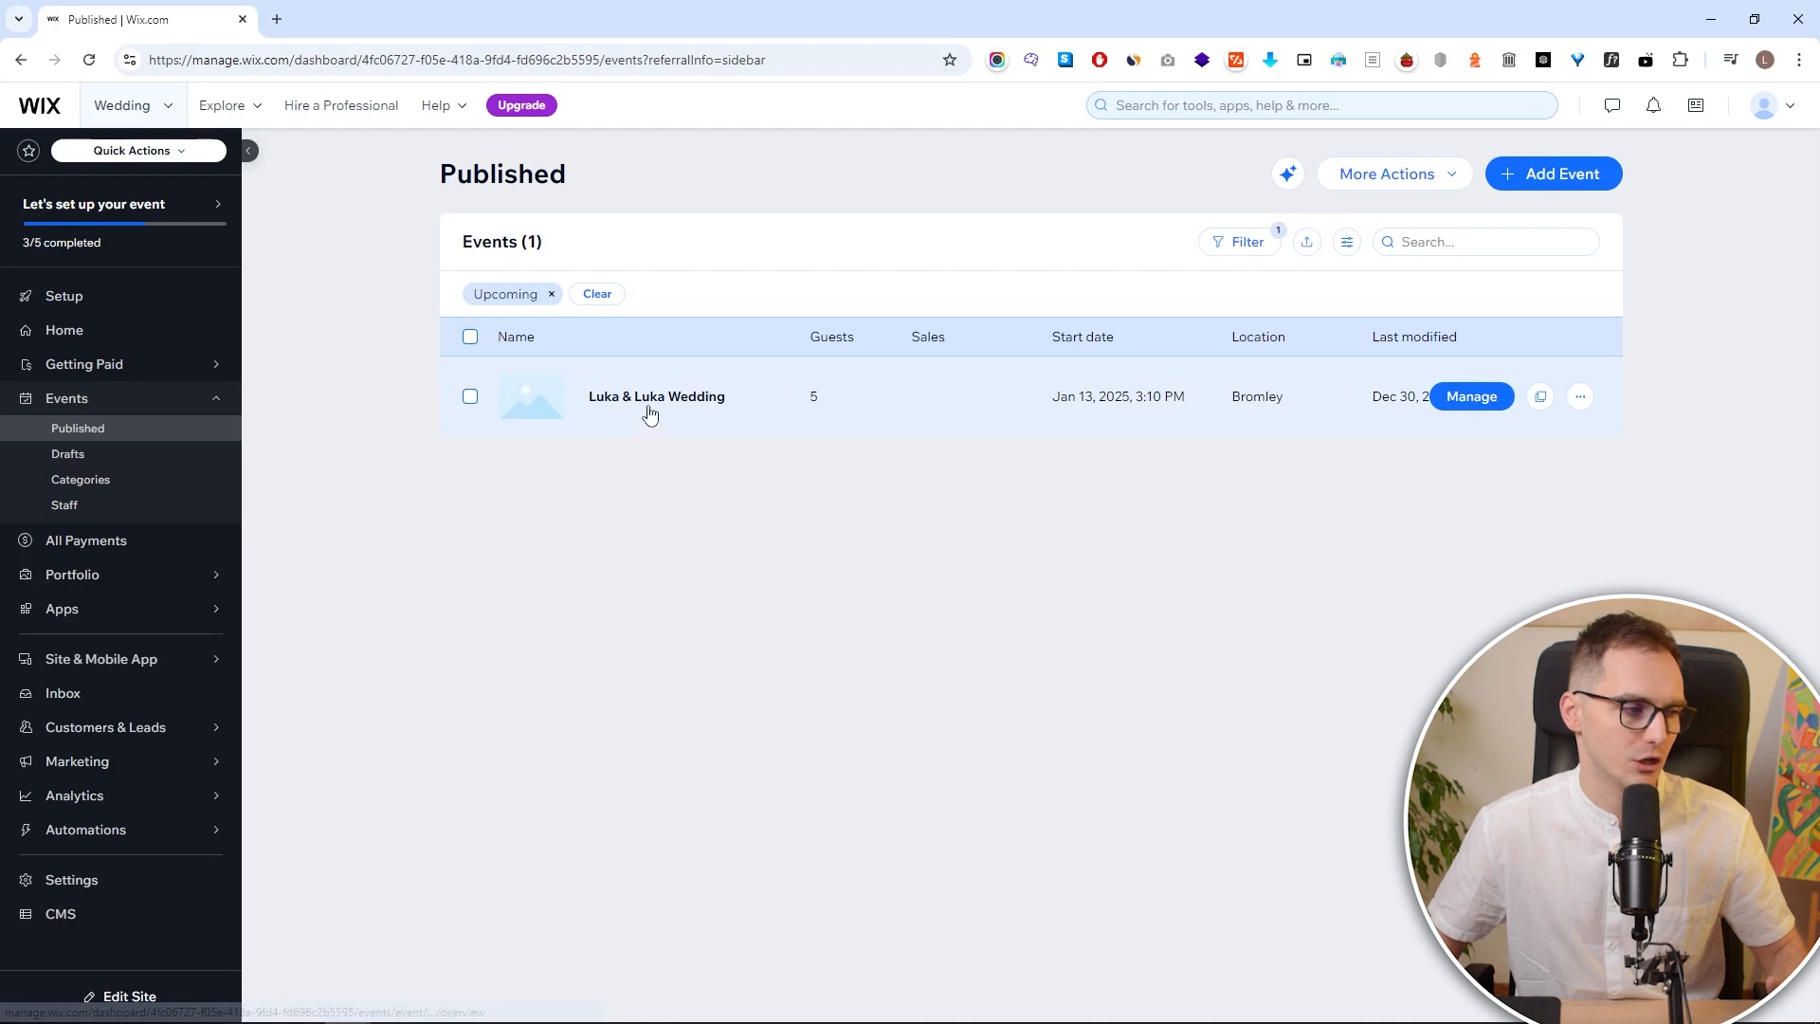
{"action": "left_click", "coordinate": [651, 406]}
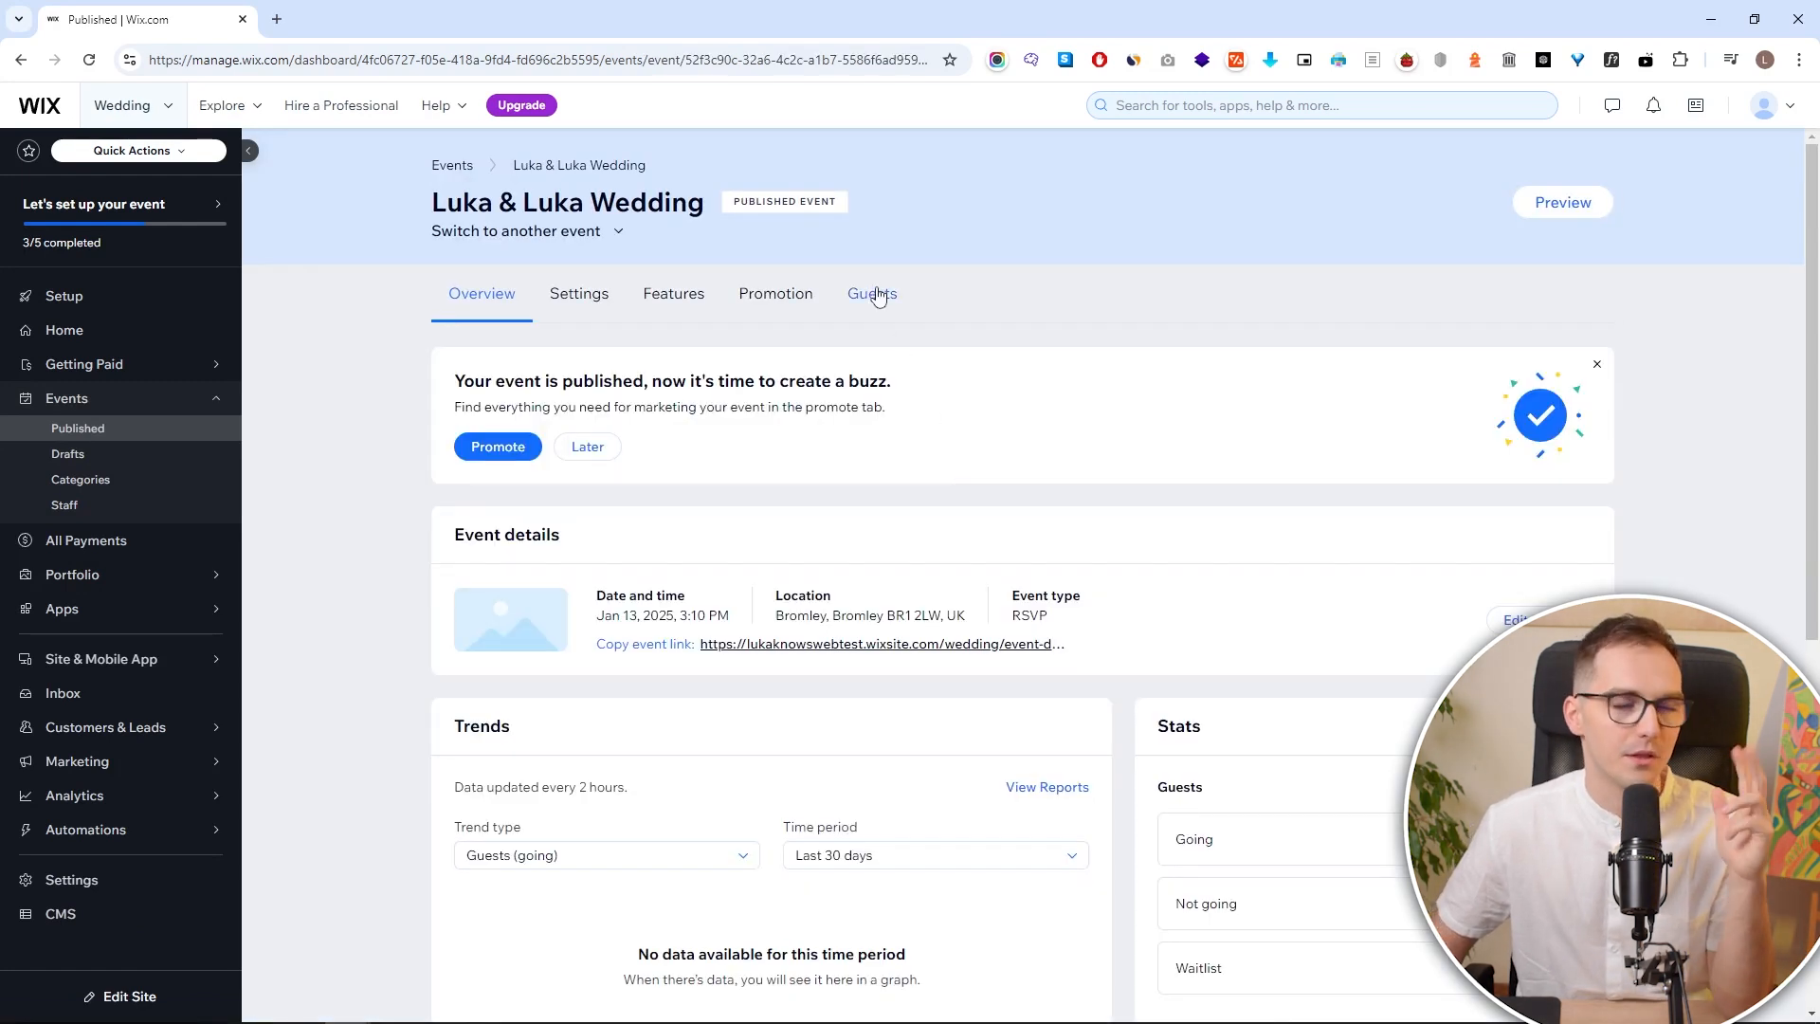
{"action": "left_click", "coordinate": [876, 295]}
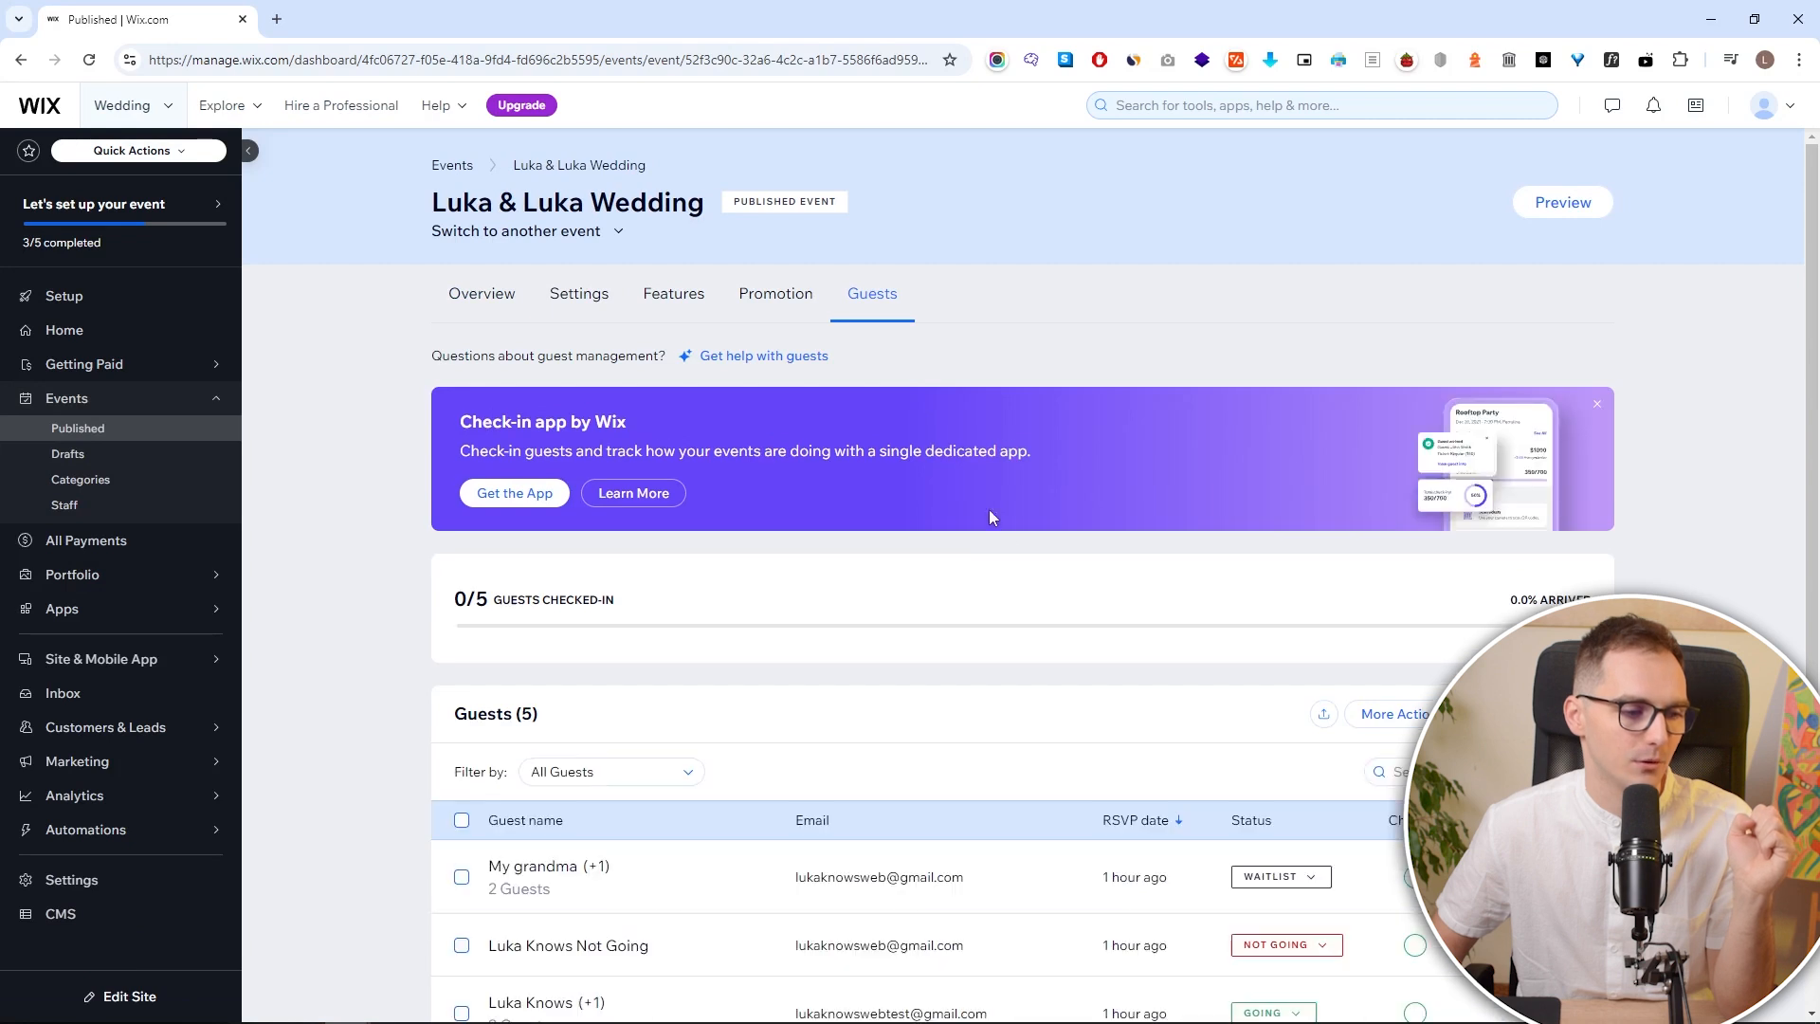
{"action": "scroll", "coordinate": [990, 511], "scroll_direction": "down", "scroll_amount": 1}
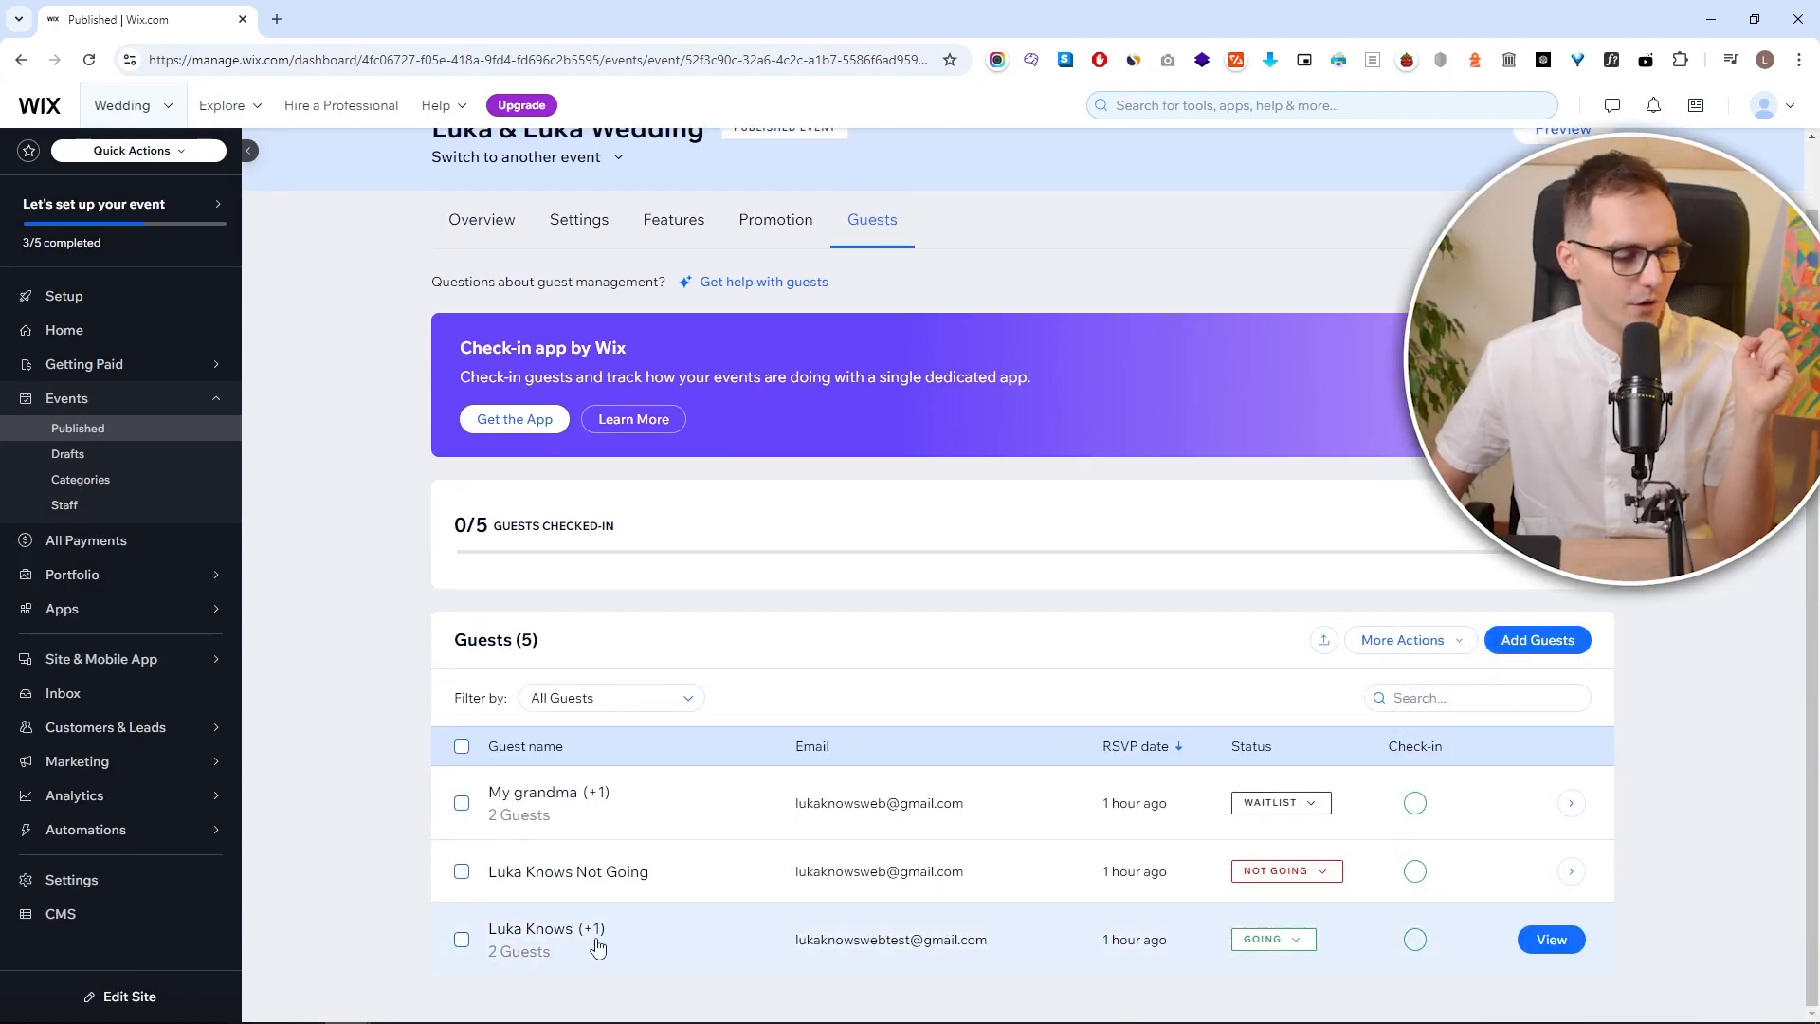
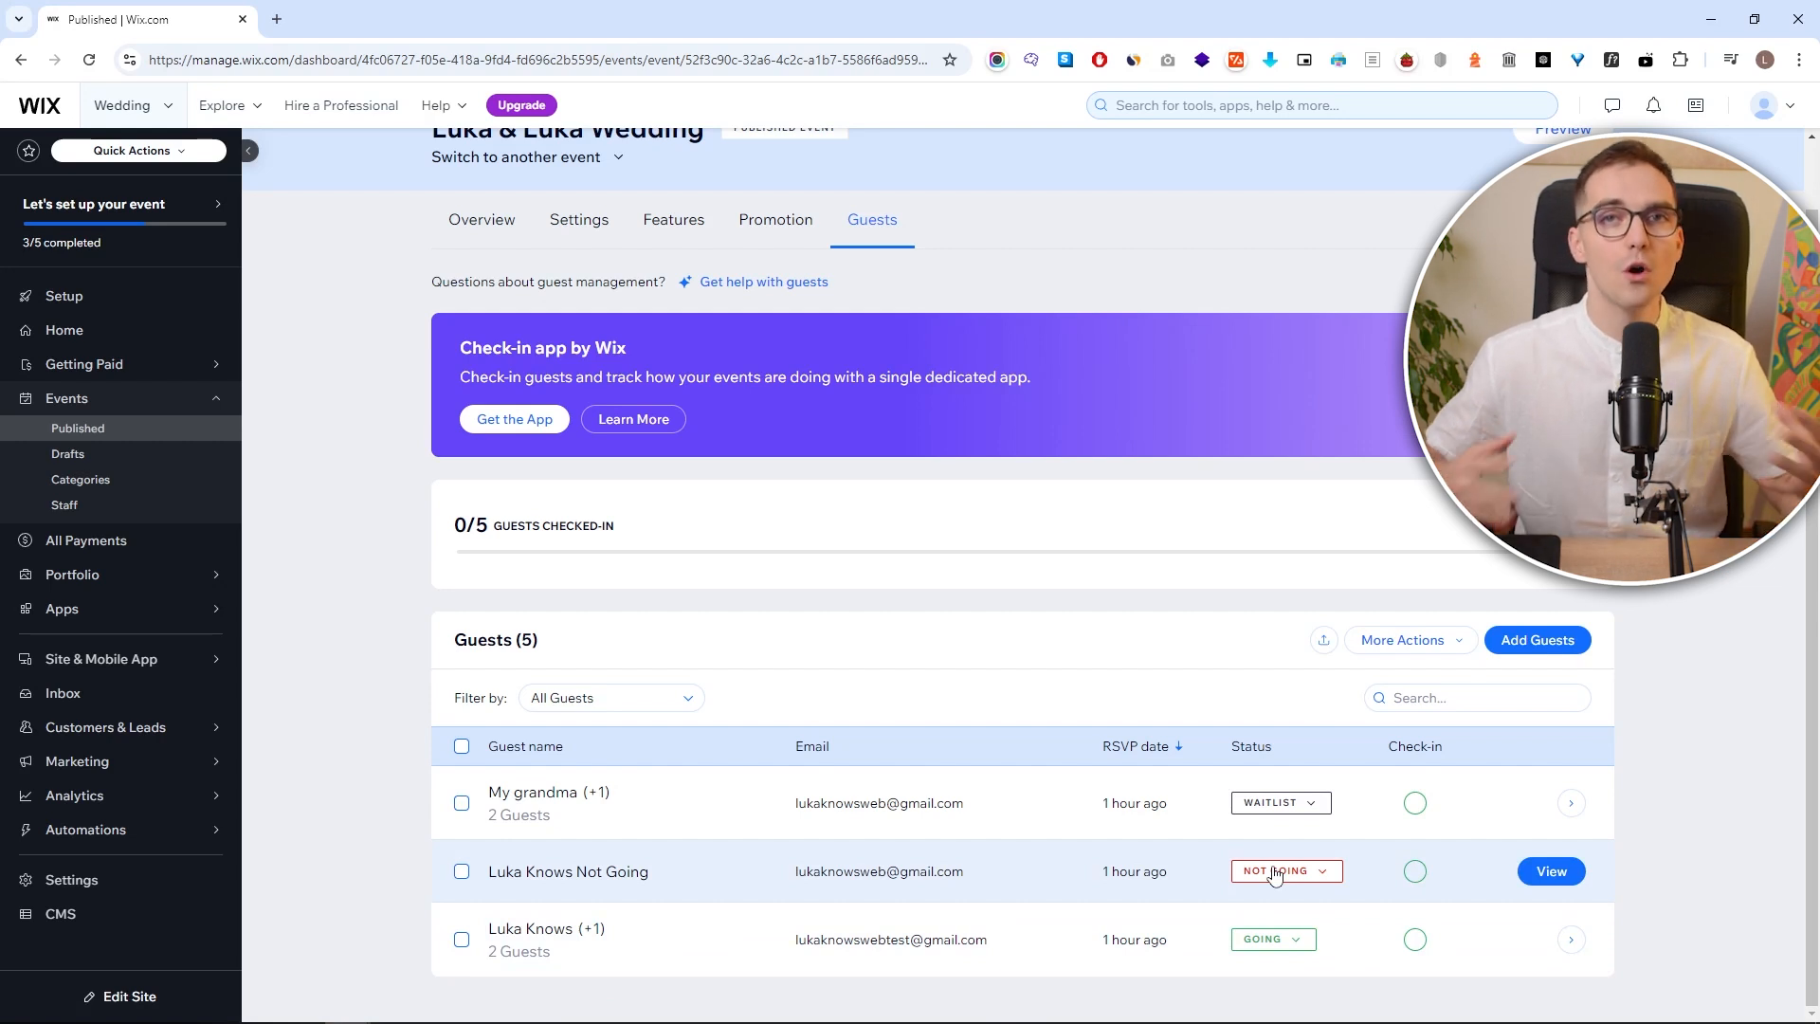
Switch the not-going guest to Going and back to Not going, leaving the waitlisted guest unchanged
{"action": "left_click", "coordinate": [1273, 874]}
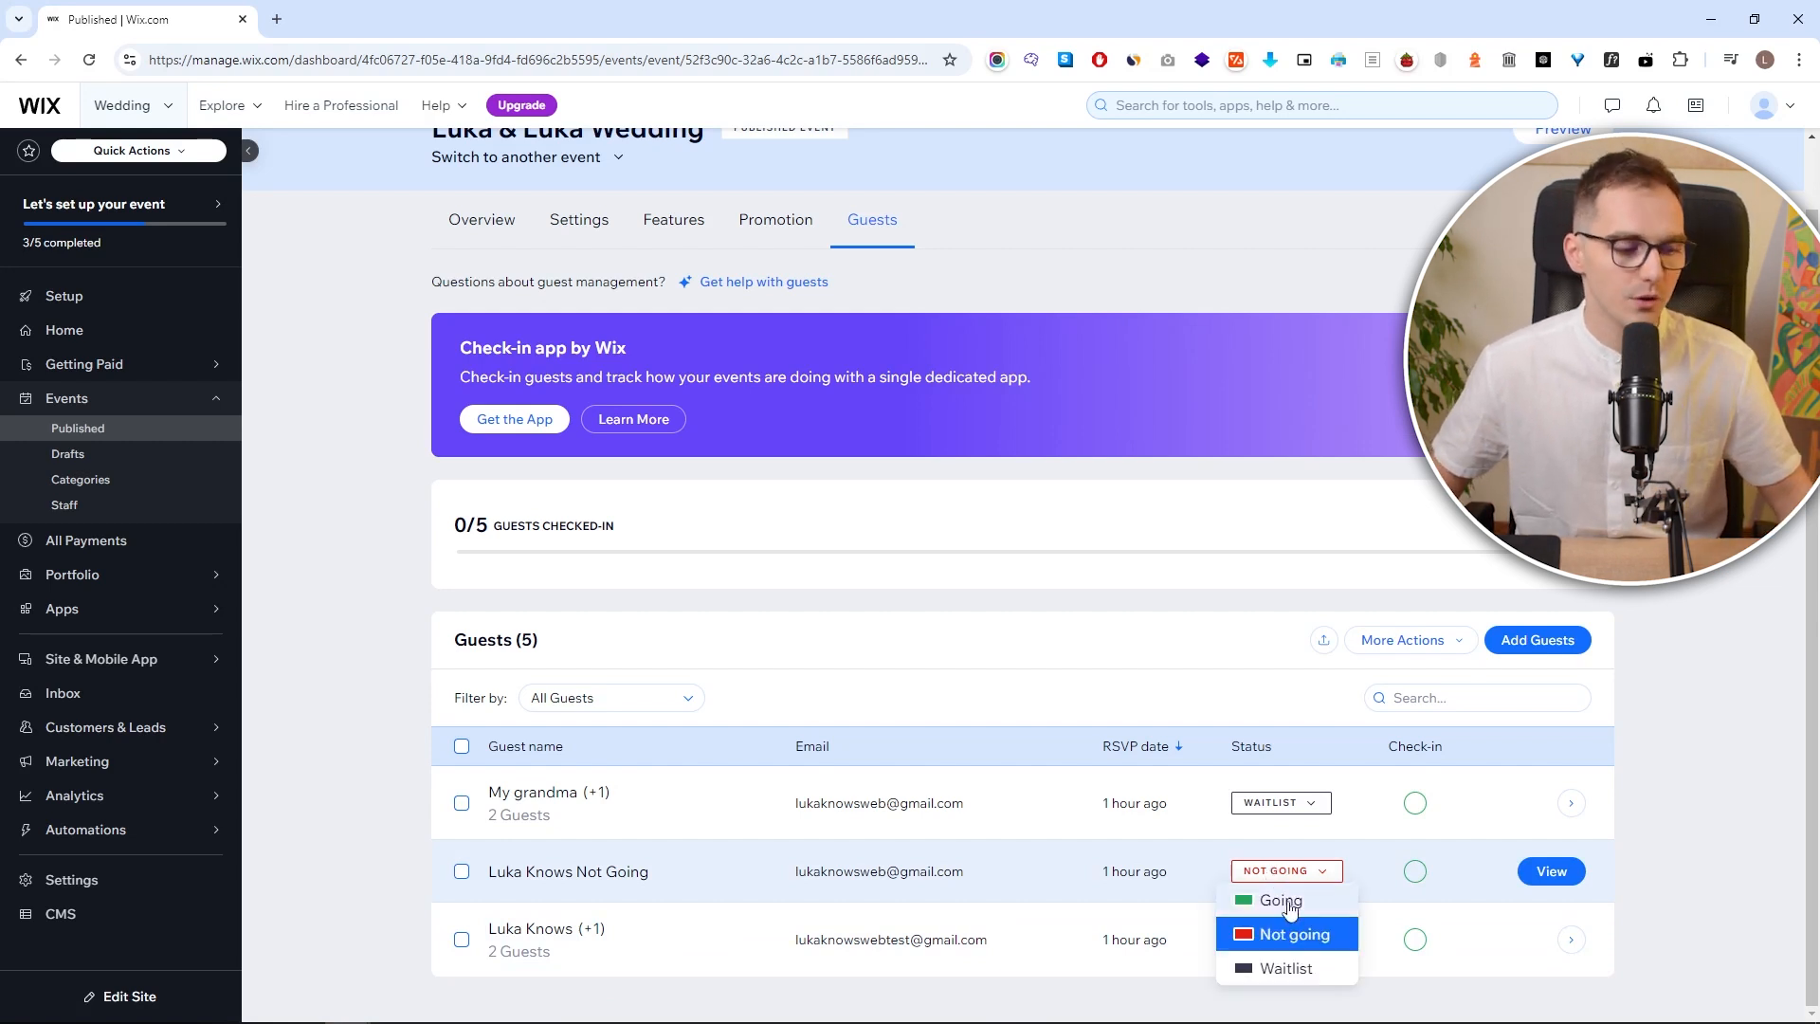
{"action": "left_click", "coordinate": [1294, 900]}
{"action": "left_click", "coordinate": [1090, 608]}
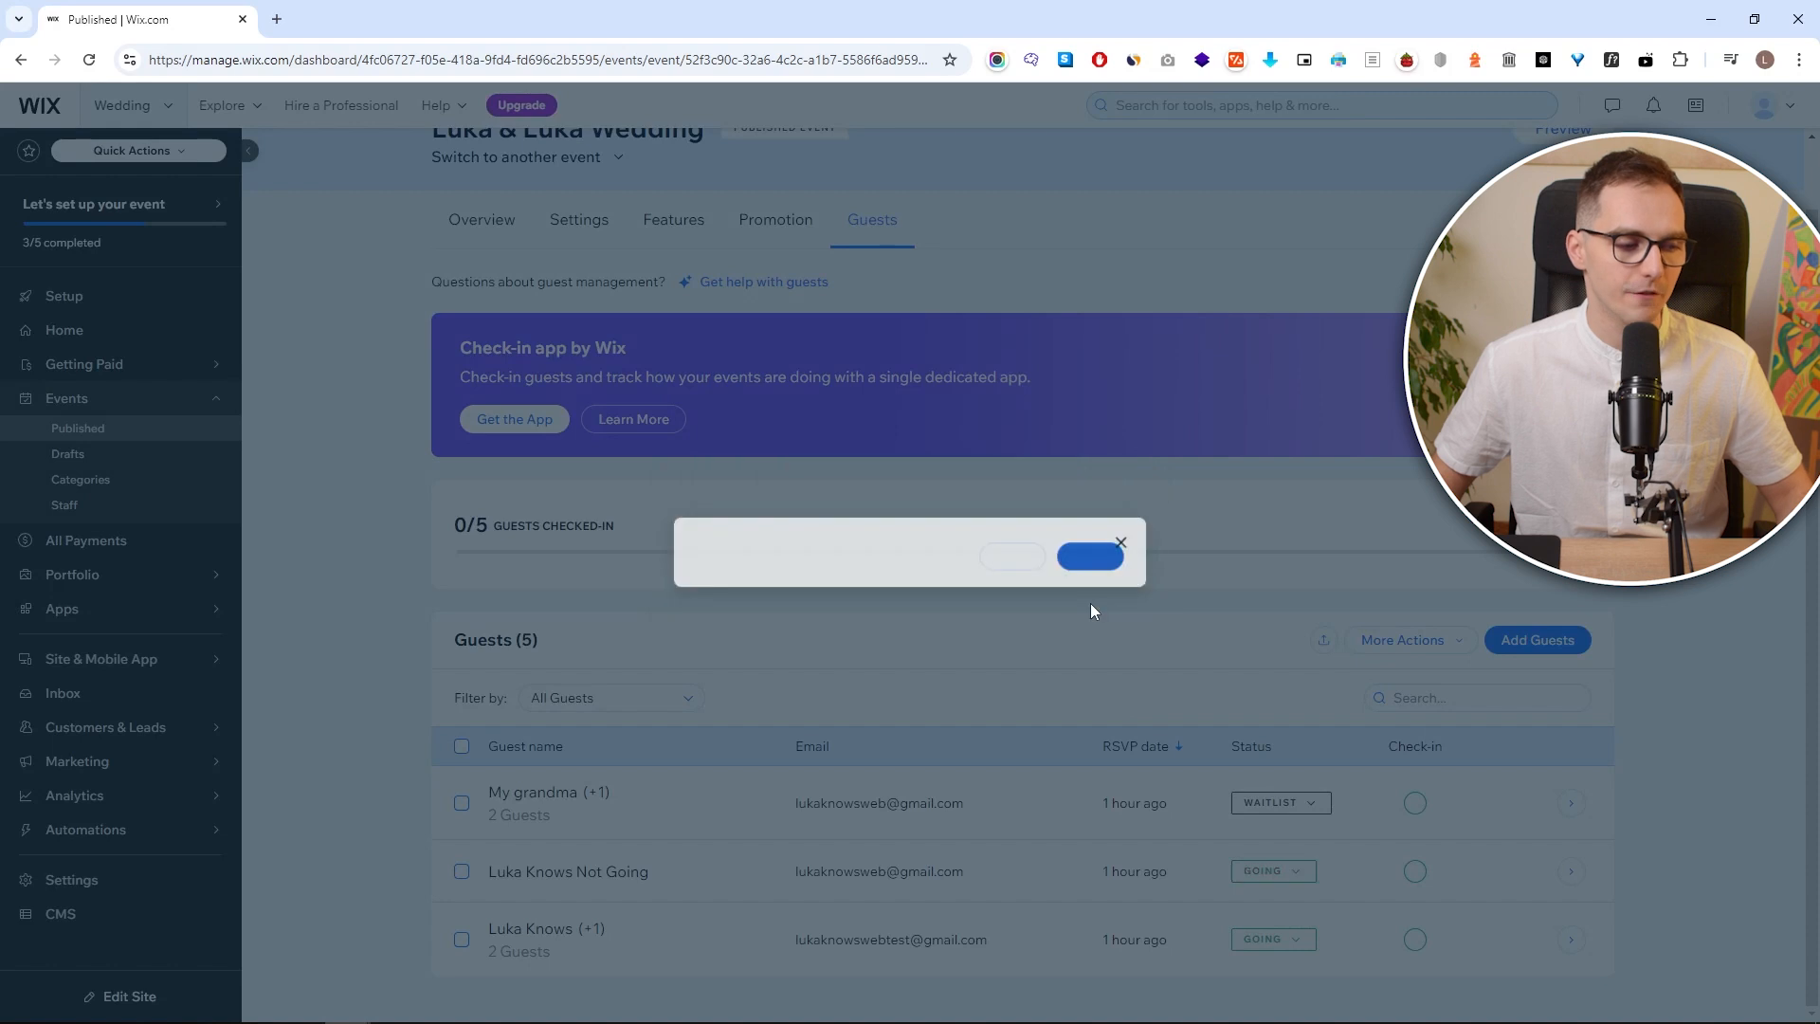
{"action": "left_click", "coordinate": [1268, 871]}
{"action": "left_click", "coordinate": [1292, 934]}
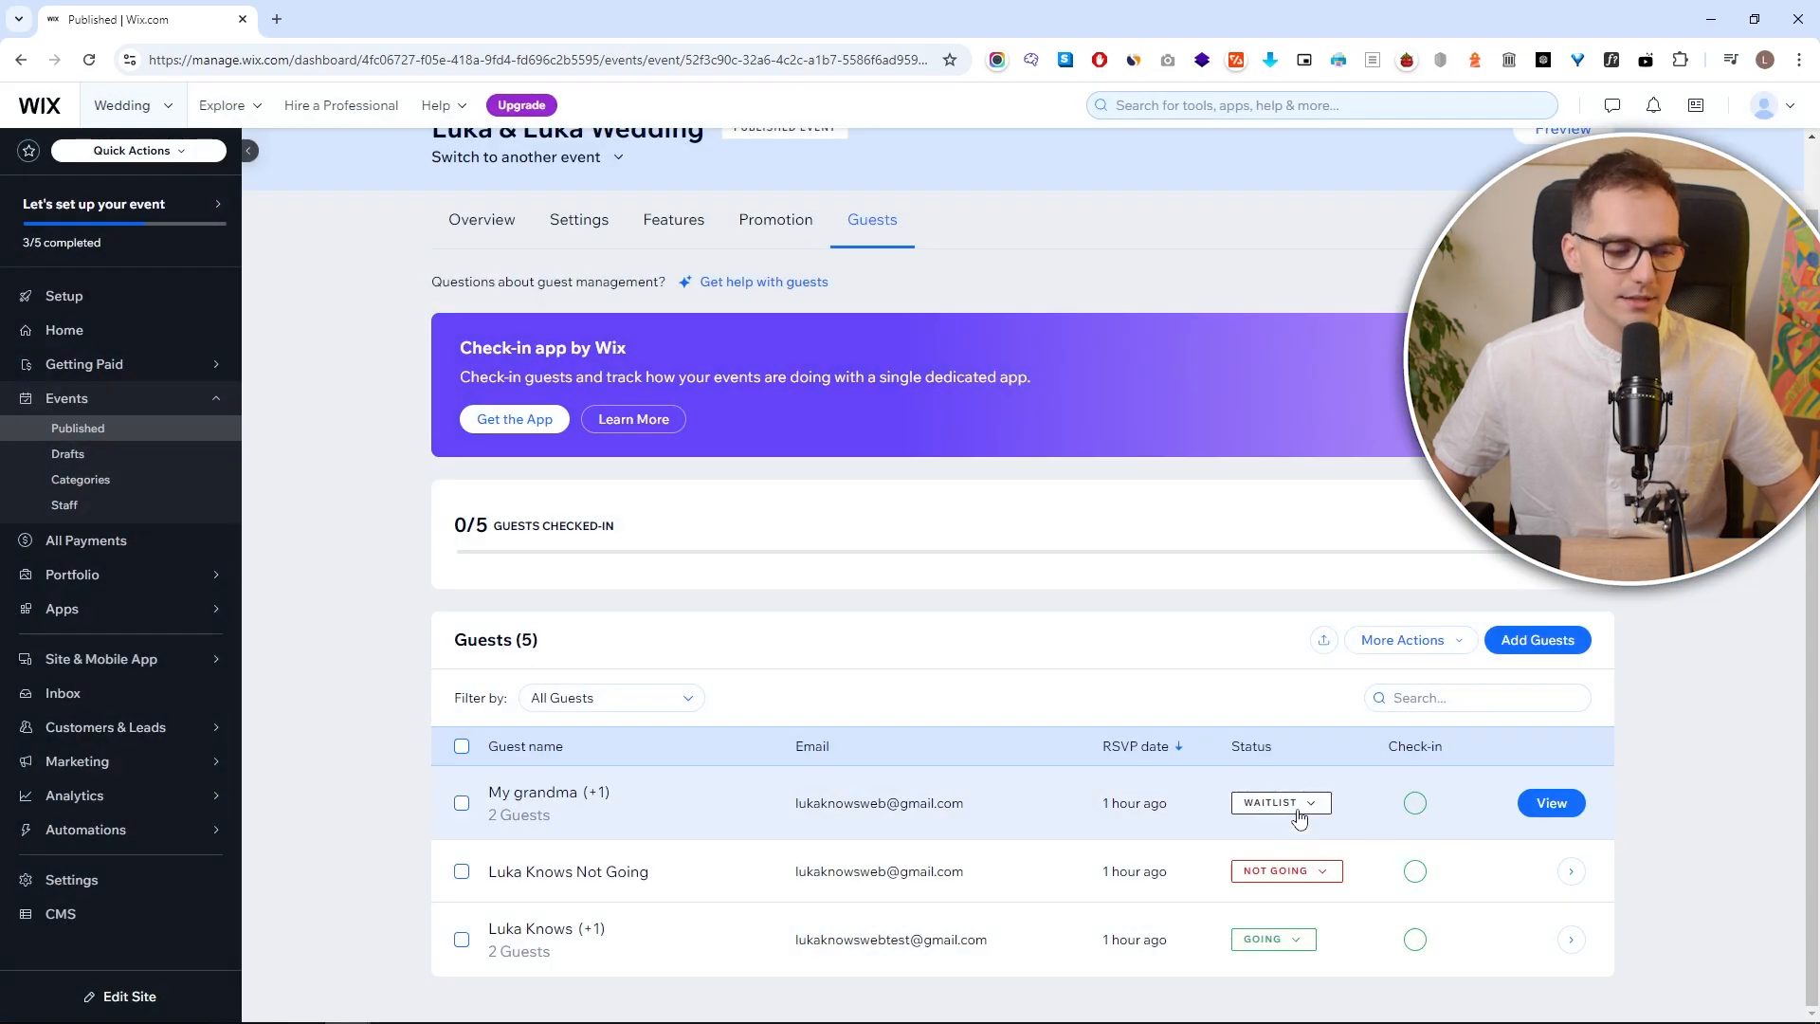
{"action": "left_click", "coordinate": [1297, 942]}
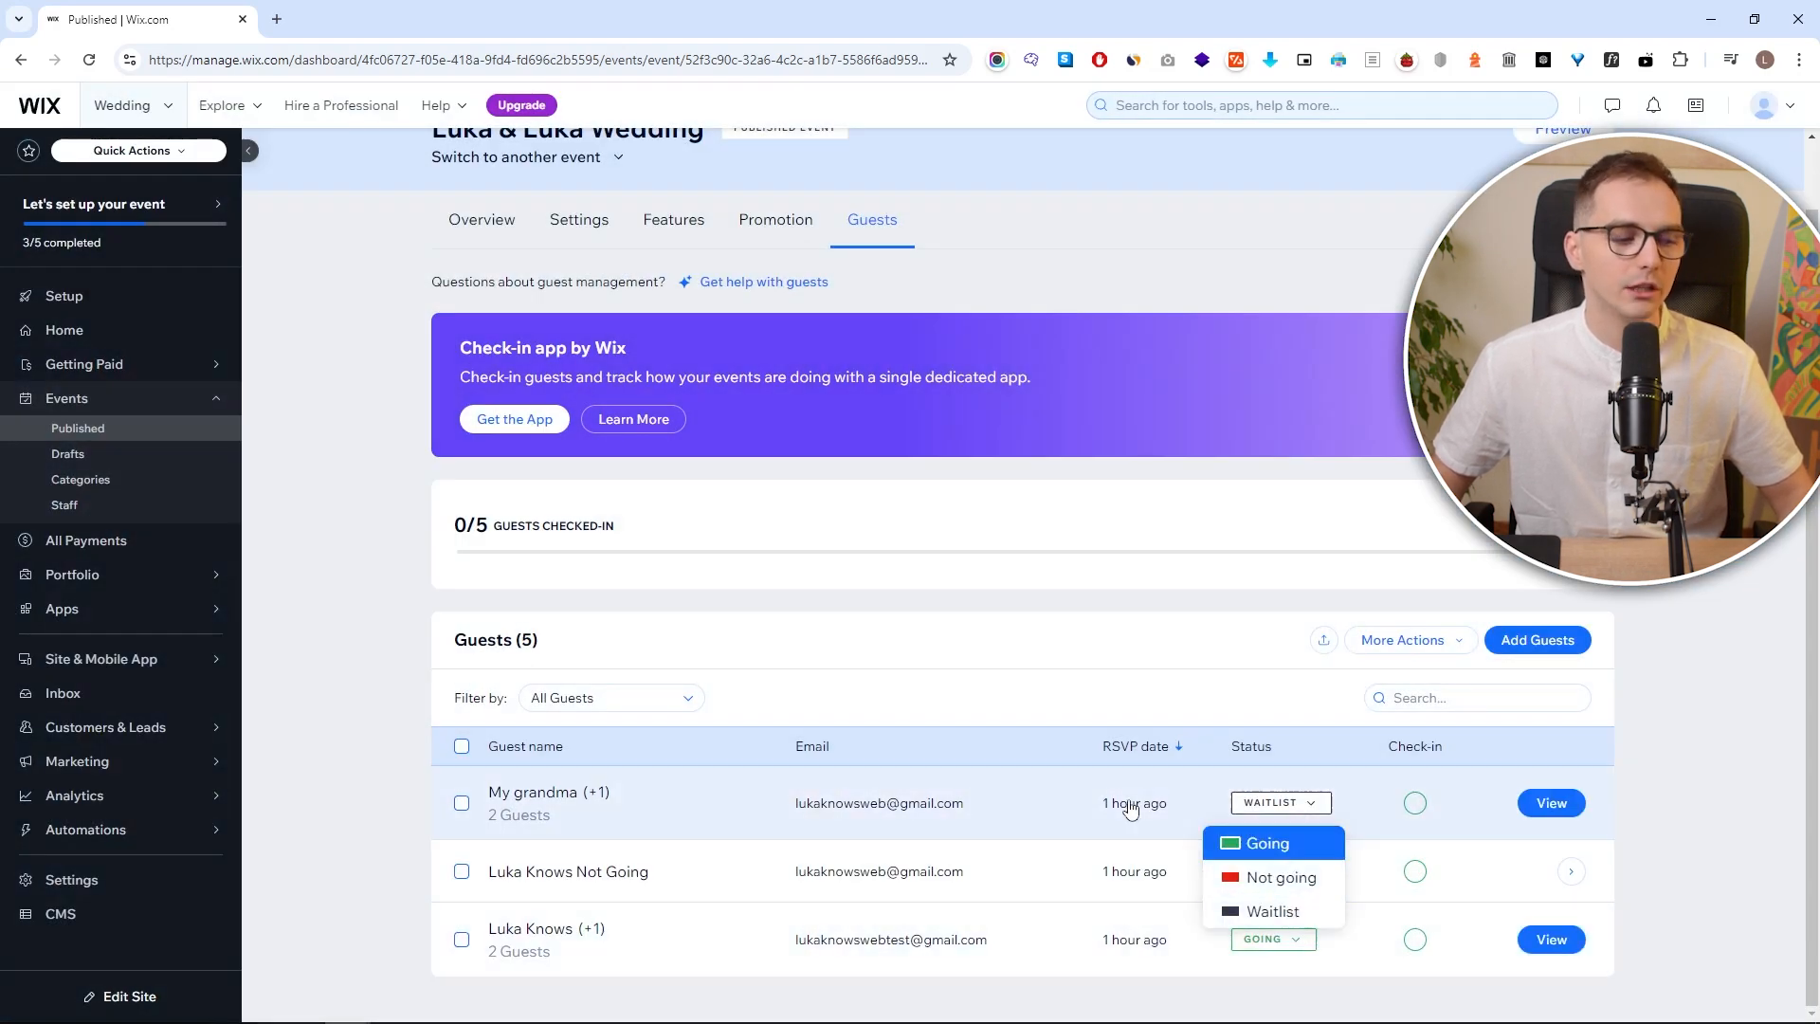
{"action": "left_click", "coordinate": [1130, 692]}
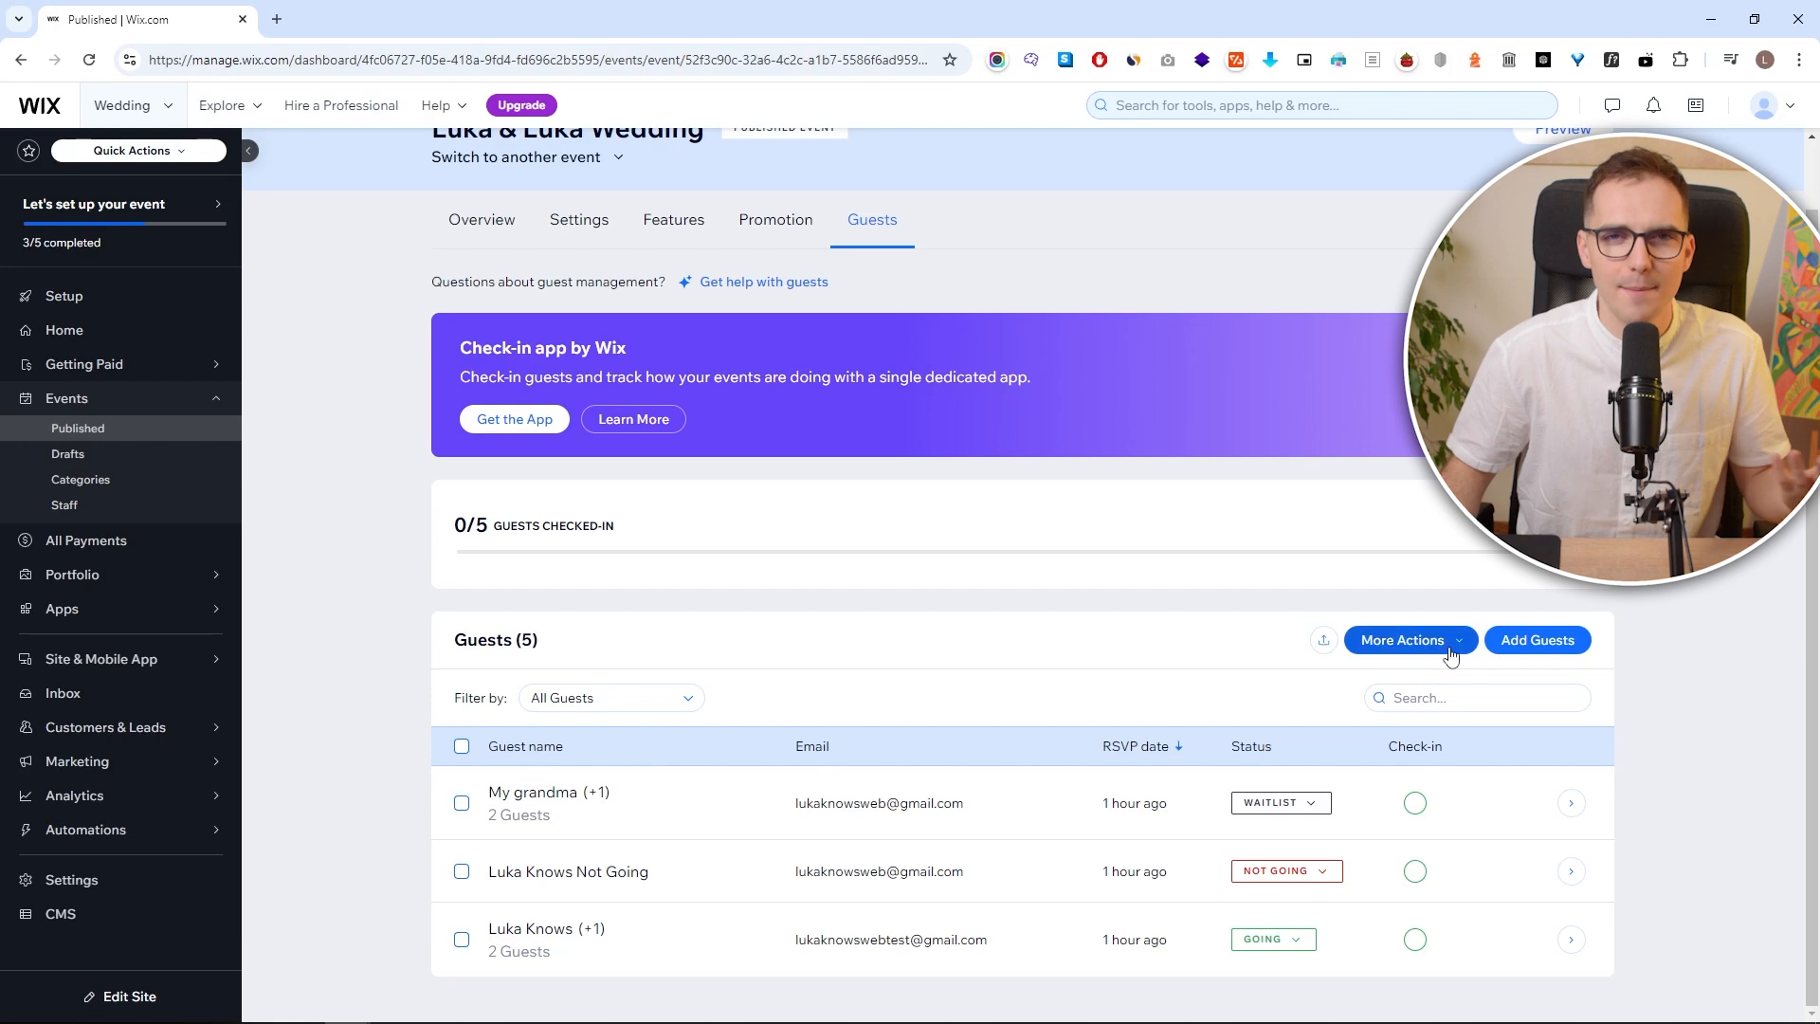
Abandon the Add Guests form without saving, then export the guest list as a CSV
{"action": "left_click", "coordinate": [1522, 652]}
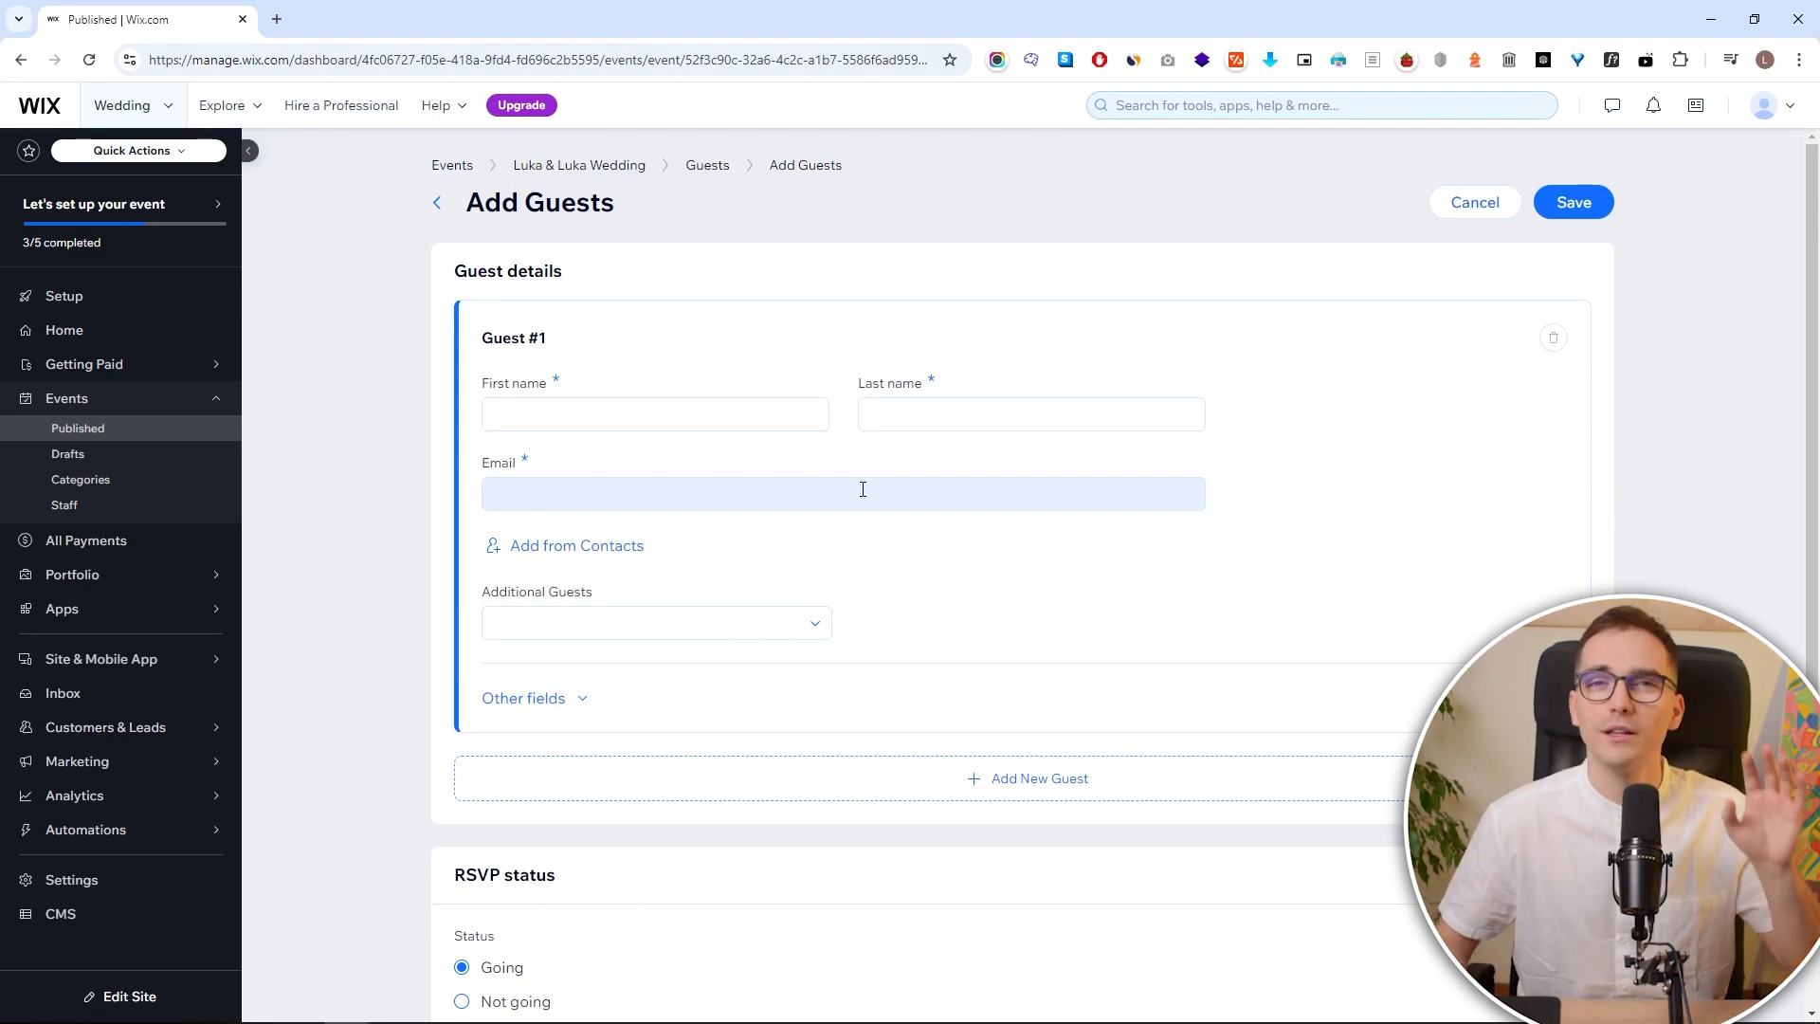
{"action": "left_click", "coordinate": [728, 627]}
{"action": "left_click", "coordinate": [1036, 573]}
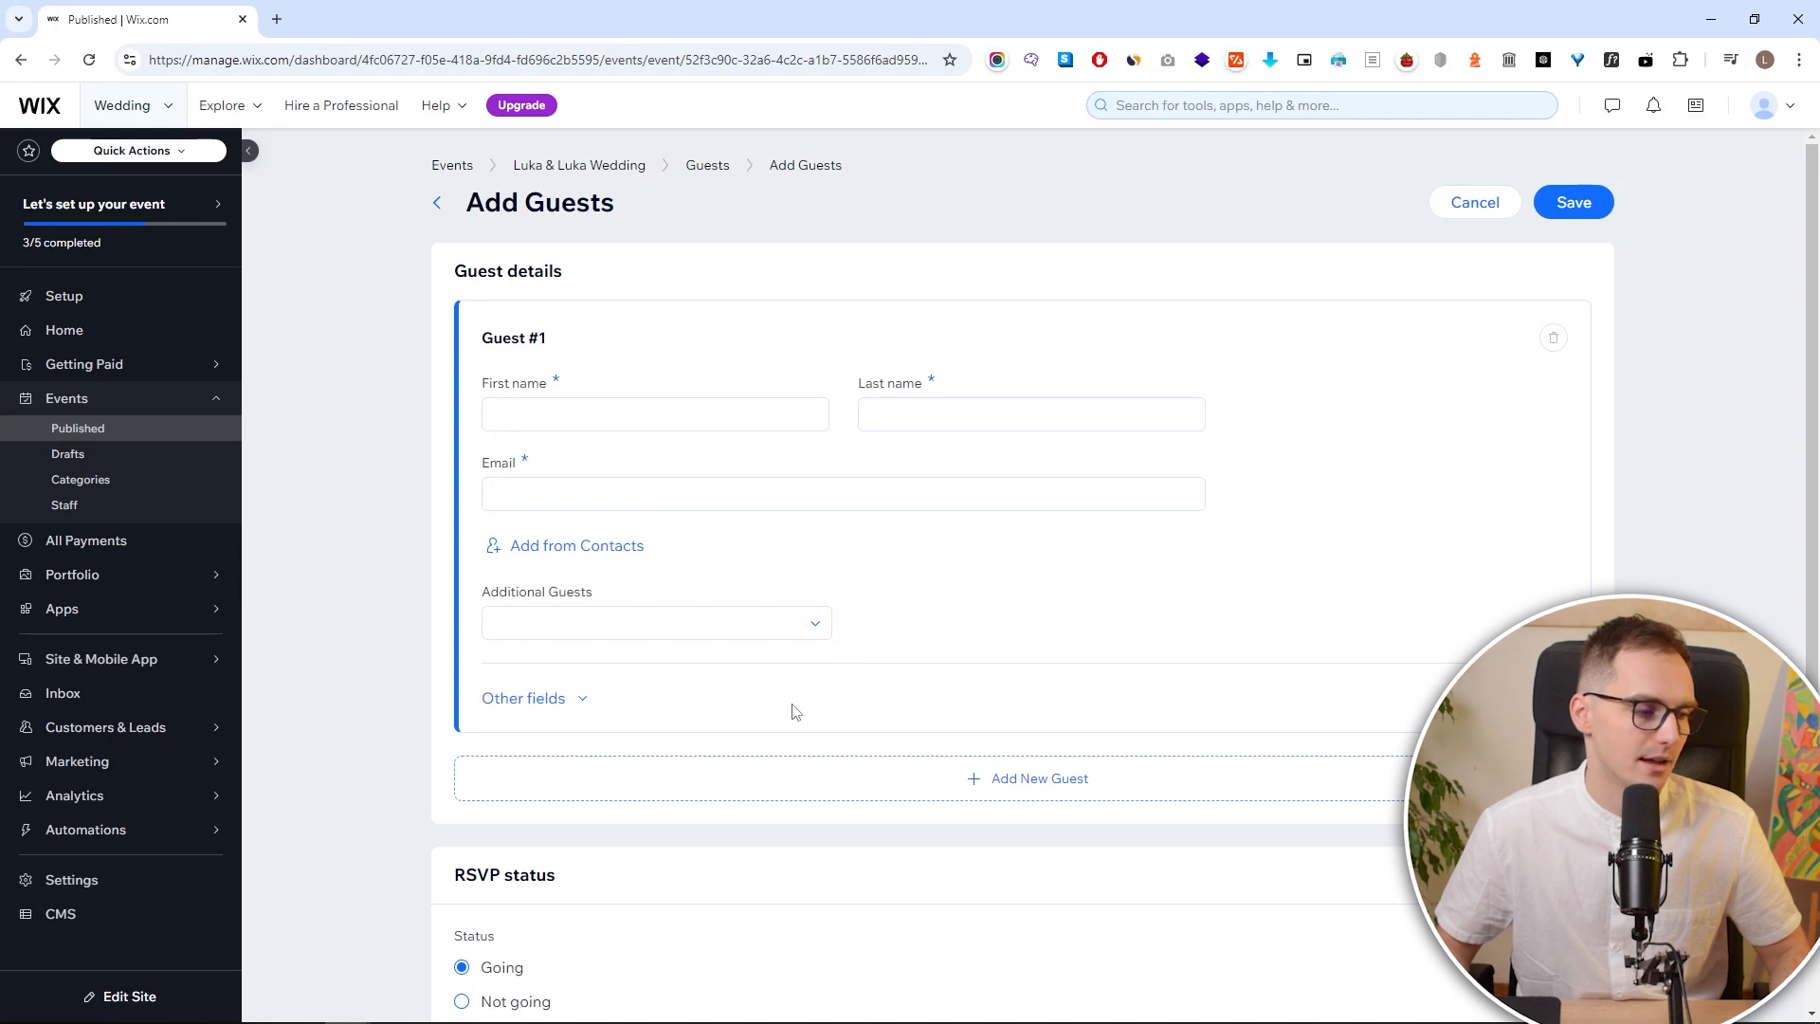
{"action": "scroll", "coordinate": [805, 691], "scroll_direction": "down", "scroll_amount": 1}
{"action": "scroll", "coordinate": [831, 651], "scroll_direction": "up", "scroll_amount": 1}
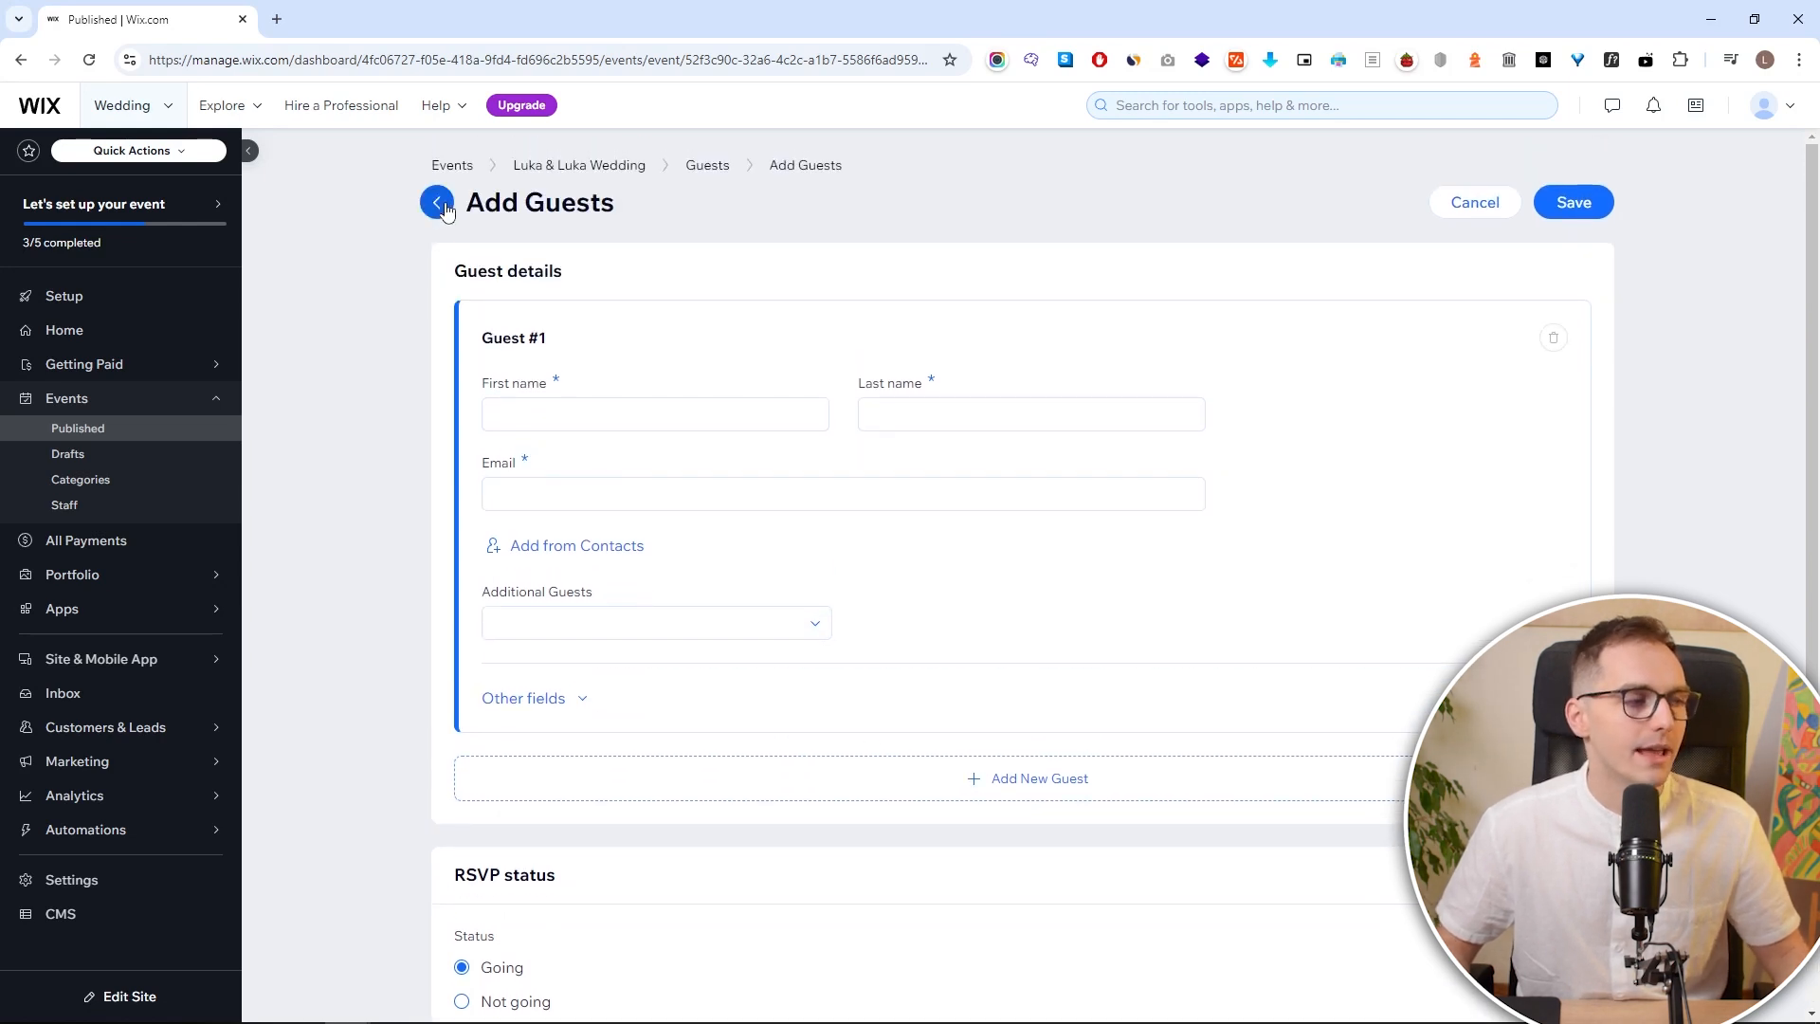
{"action": "left_click", "coordinate": [437, 202]}
{"action": "left_click", "coordinate": [1093, 595]}
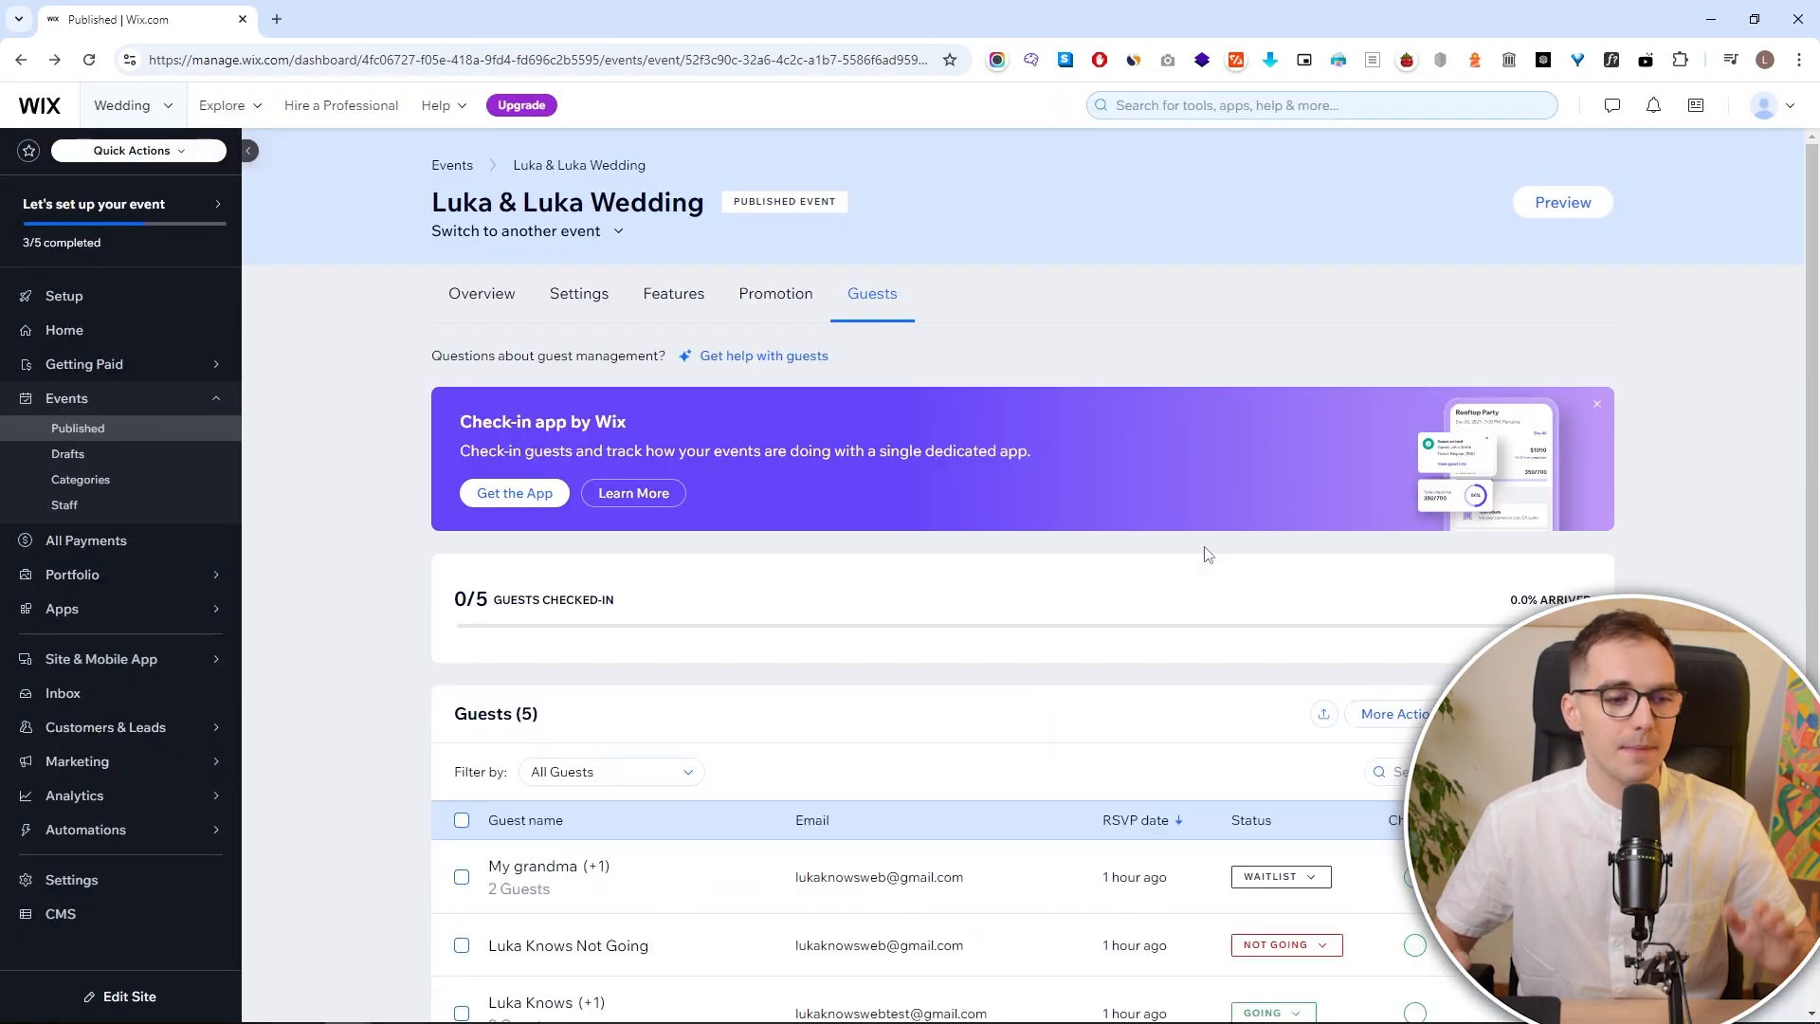
{"action": "scroll", "coordinate": [1242, 645], "scroll_direction": "down", "scroll_amount": 1}
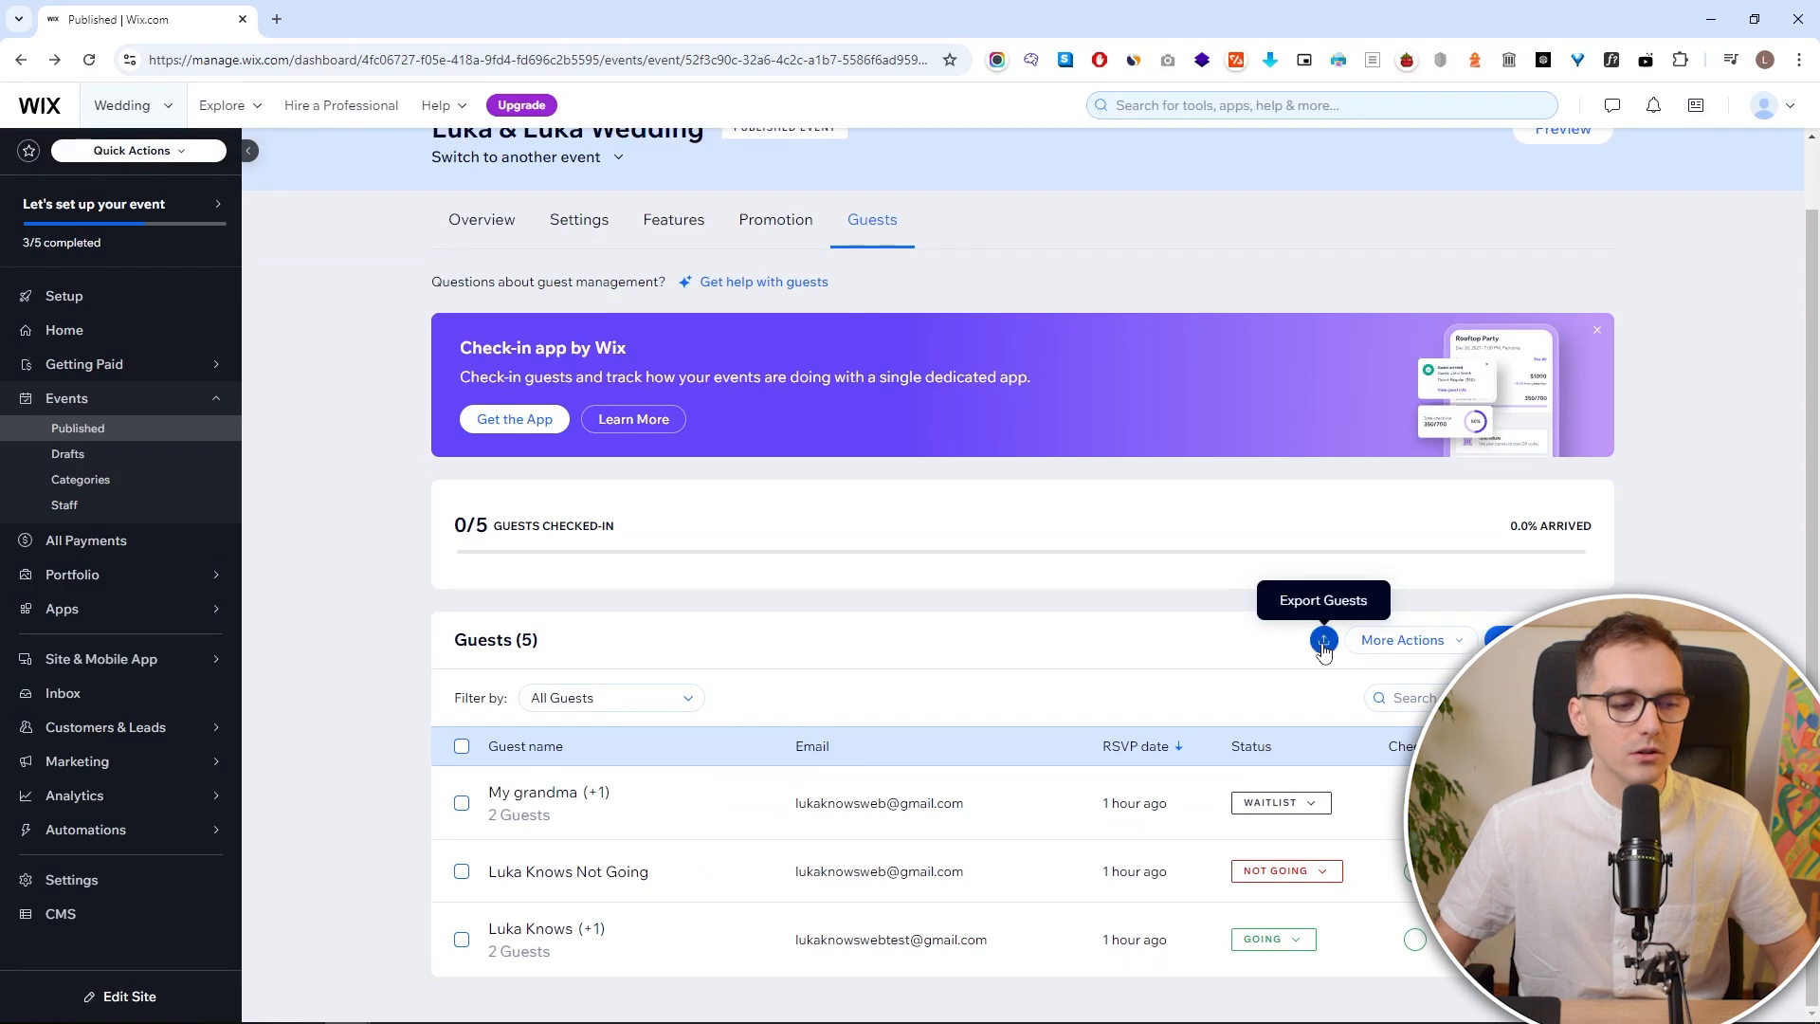
{"action": "left_click", "coordinate": [1322, 638]}
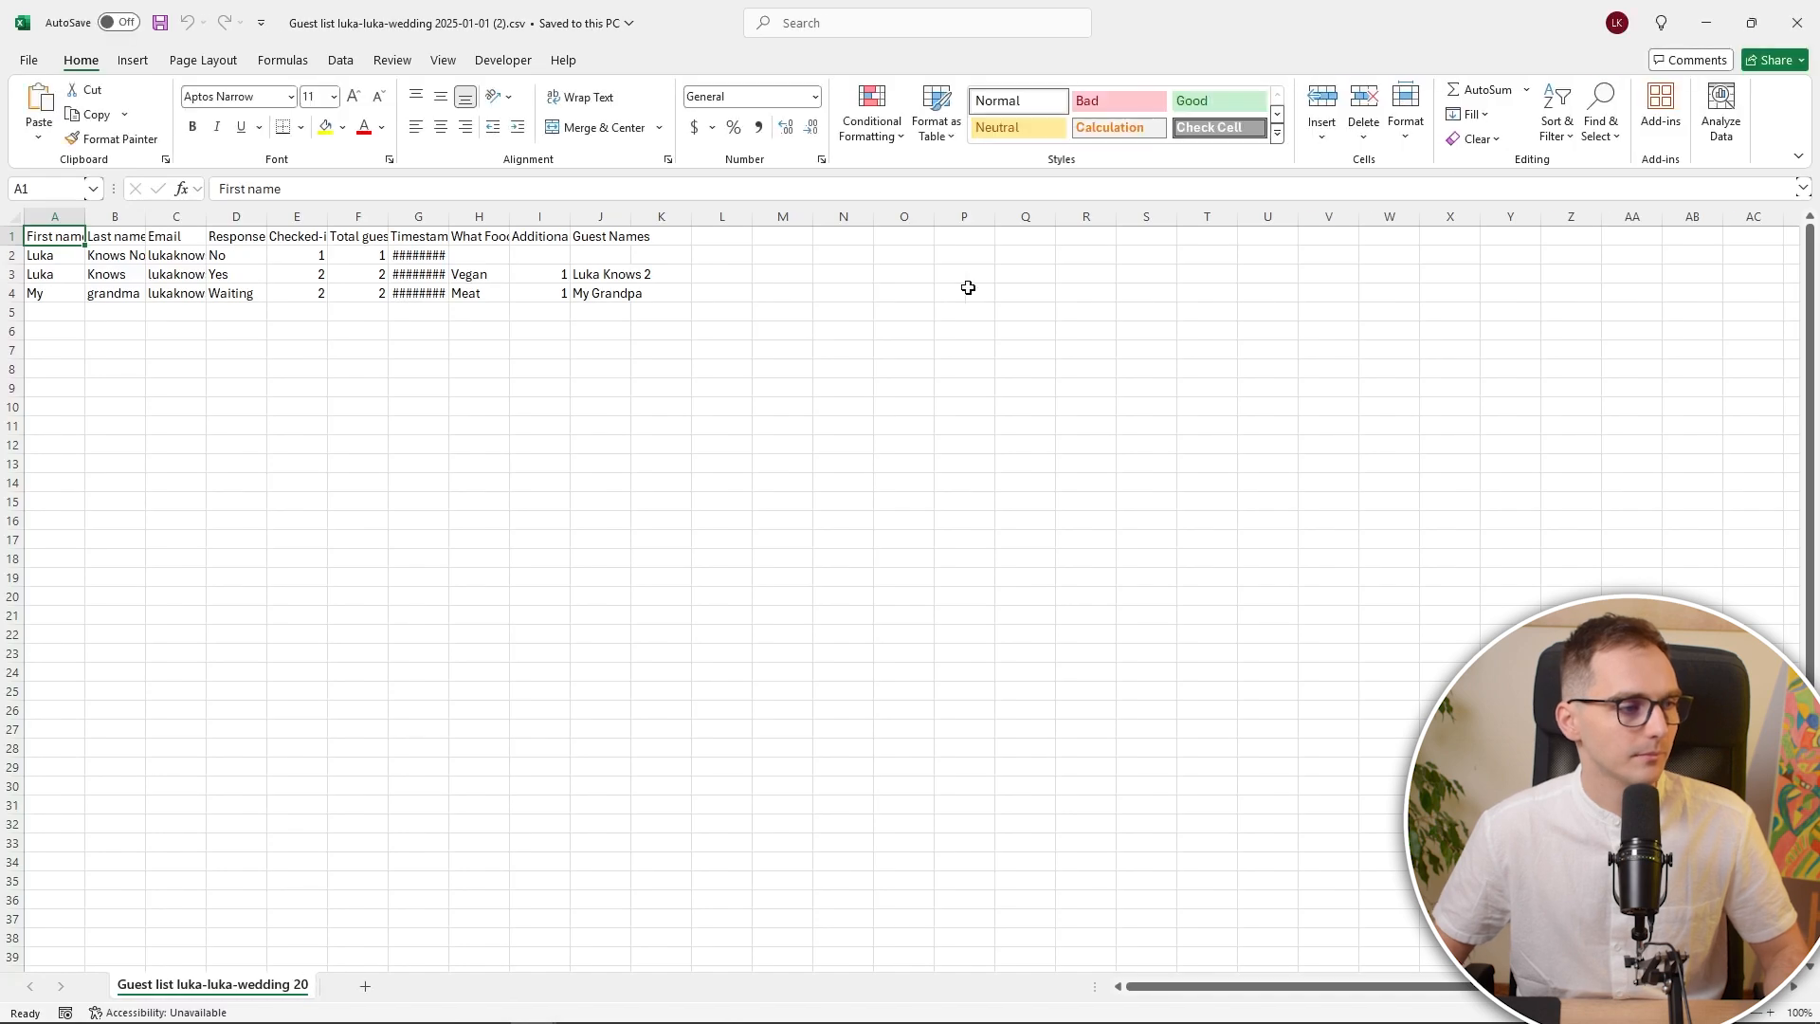
AutoFit columns A–J of the guest-list CSV to their contents
{"action": "left_click", "coordinate": [434, 296]}
{"action": "left_click_drag", "start_coordinate": [55, 216], "coordinate": [616, 216]}
{"action": "double_click", "coordinate": [631, 216]}
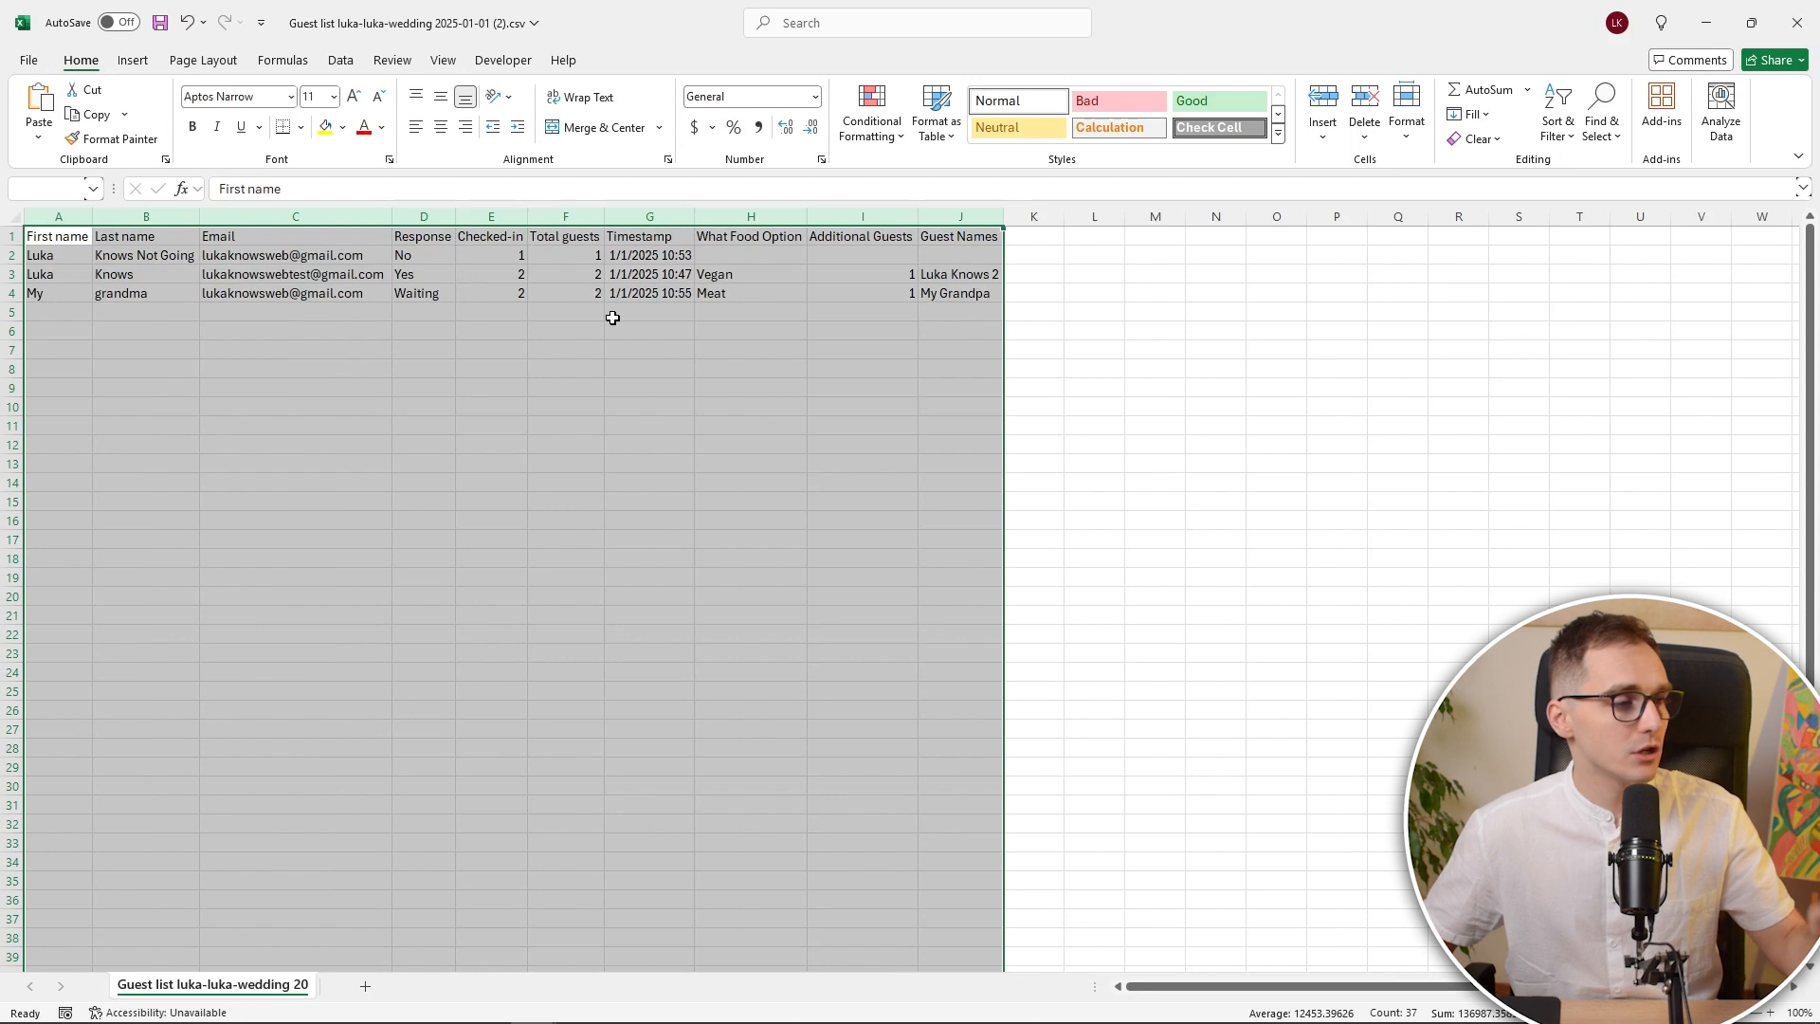
{"action": "left_click", "coordinate": [652, 256]}
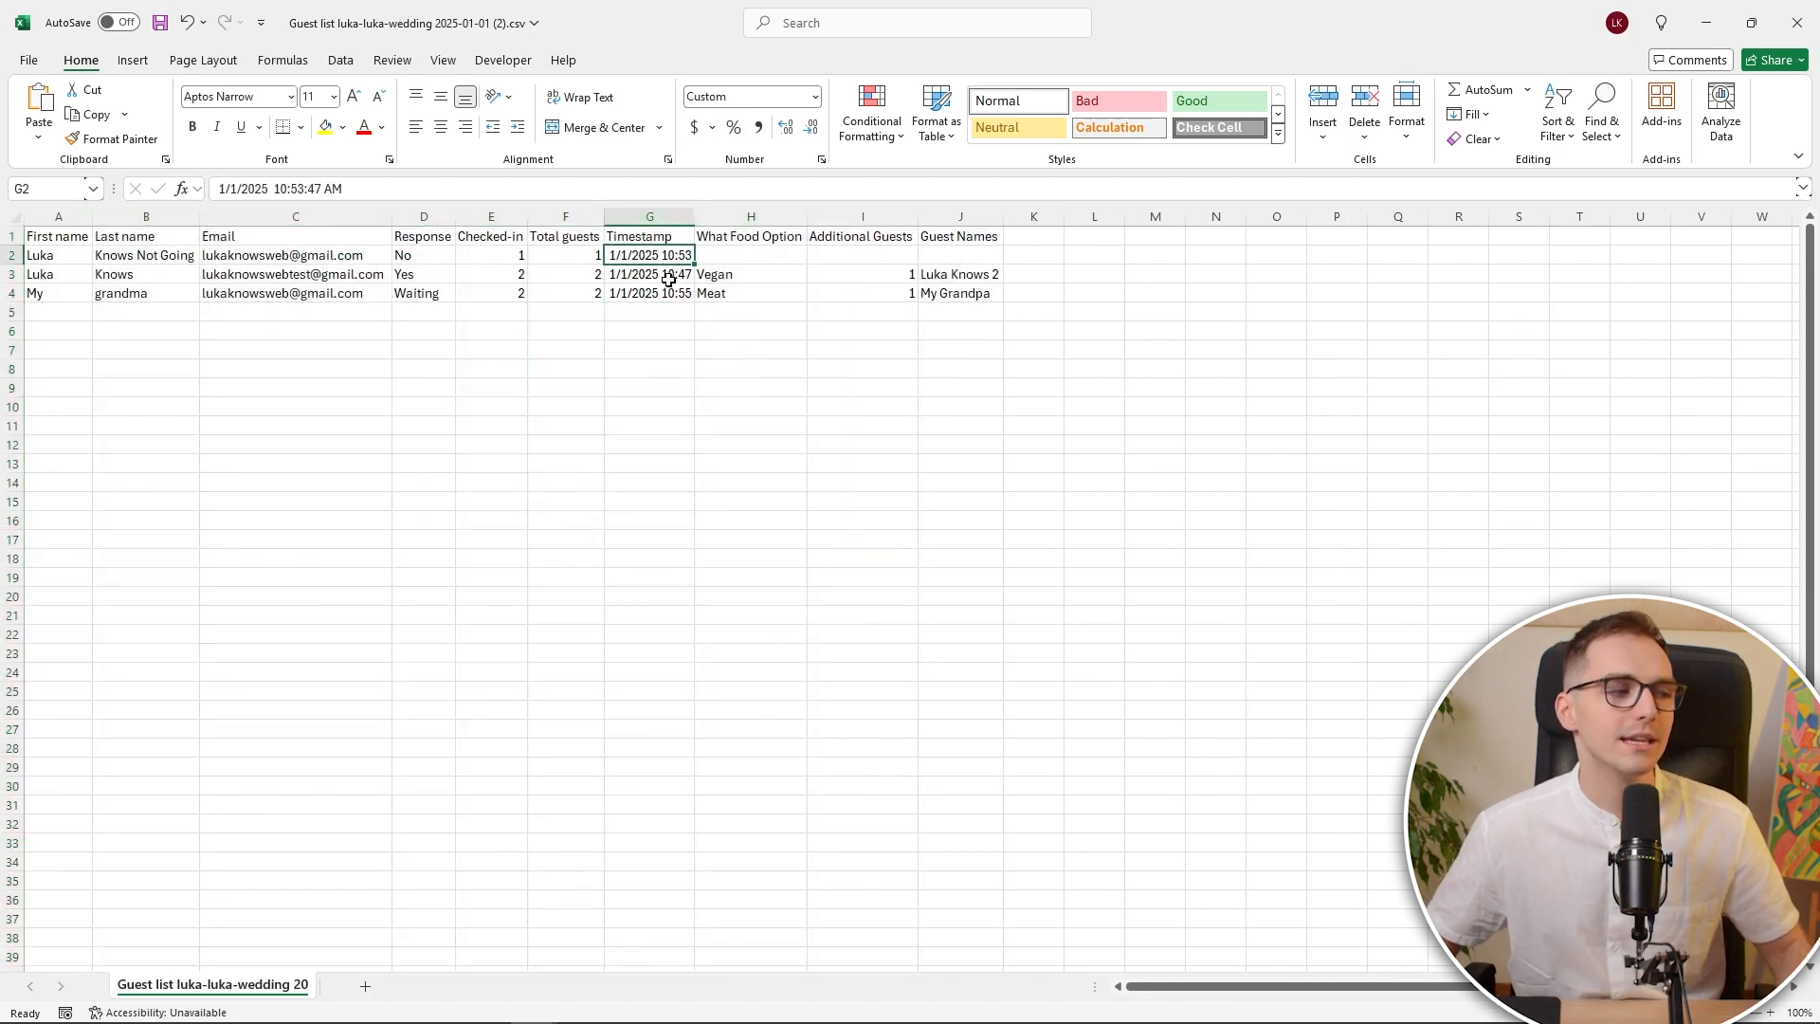
Inspect the Guest Names, What Food Option and Response columns, then minimize Excel
{"action": "left_click", "coordinate": [969, 237]}
{"action": "left_click", "coordinate": [972, 219]}
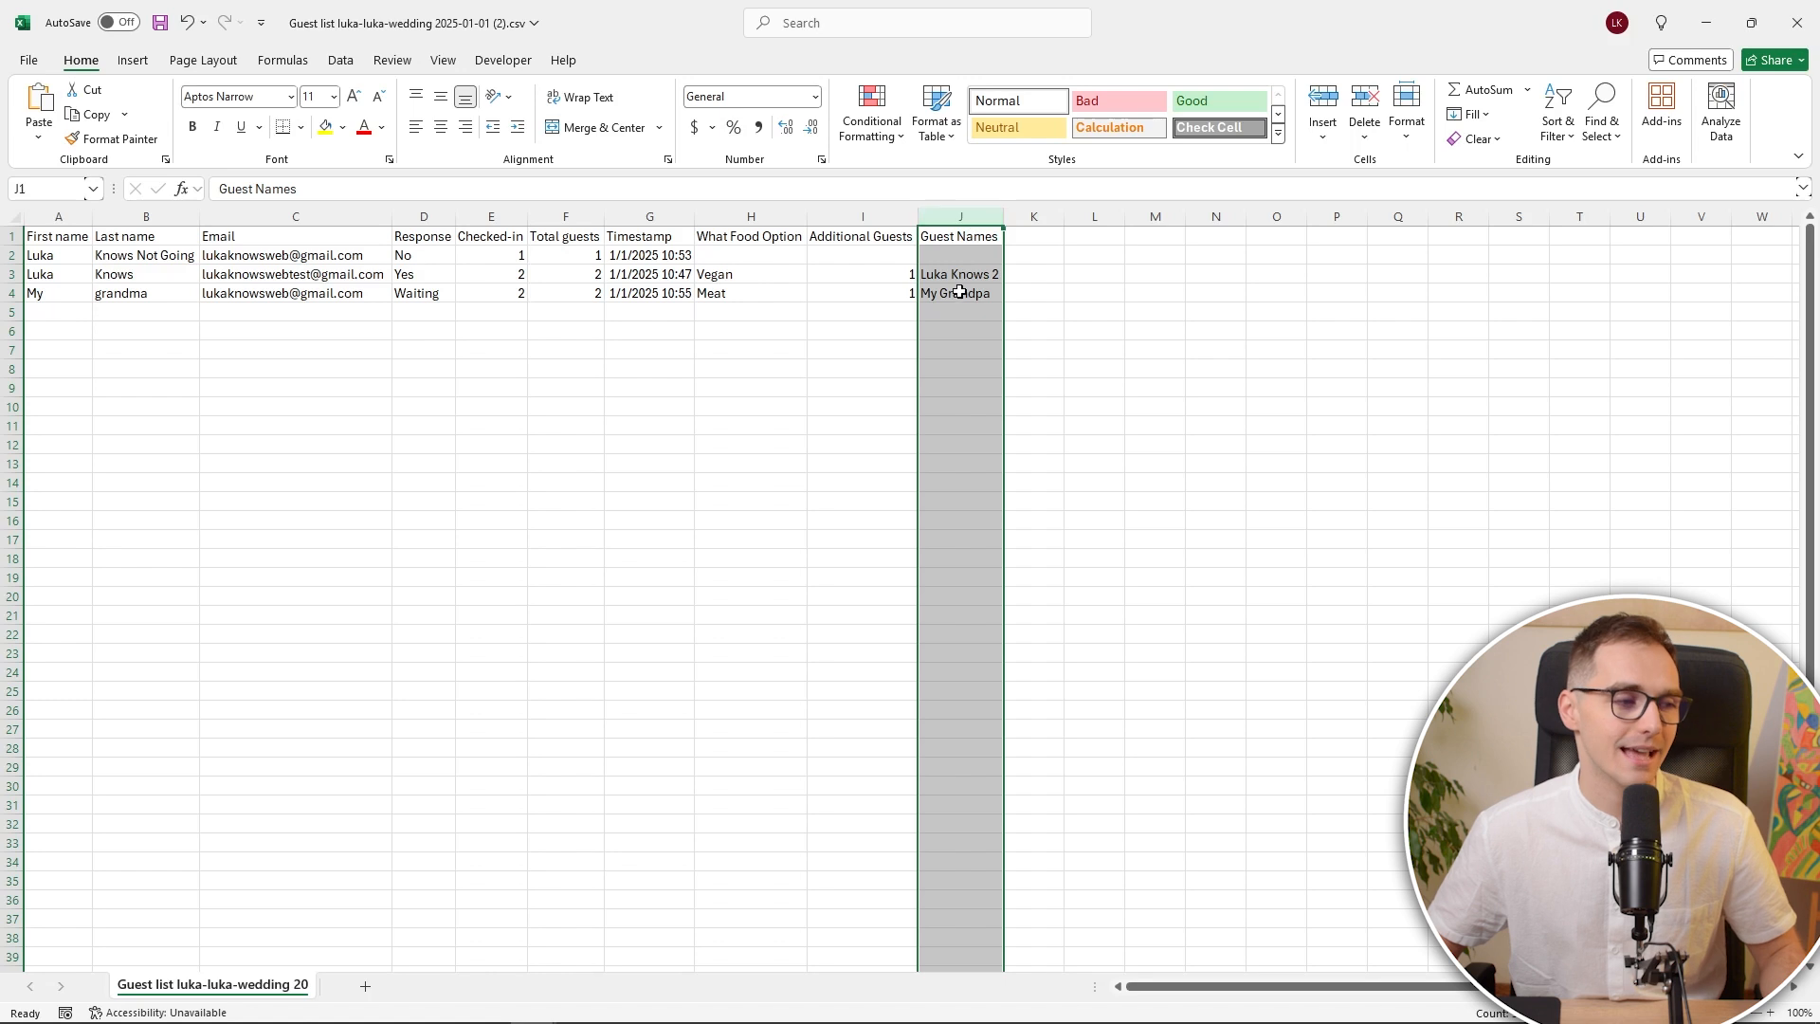
{"action": "left_click", "coordinate": [744, 220]}
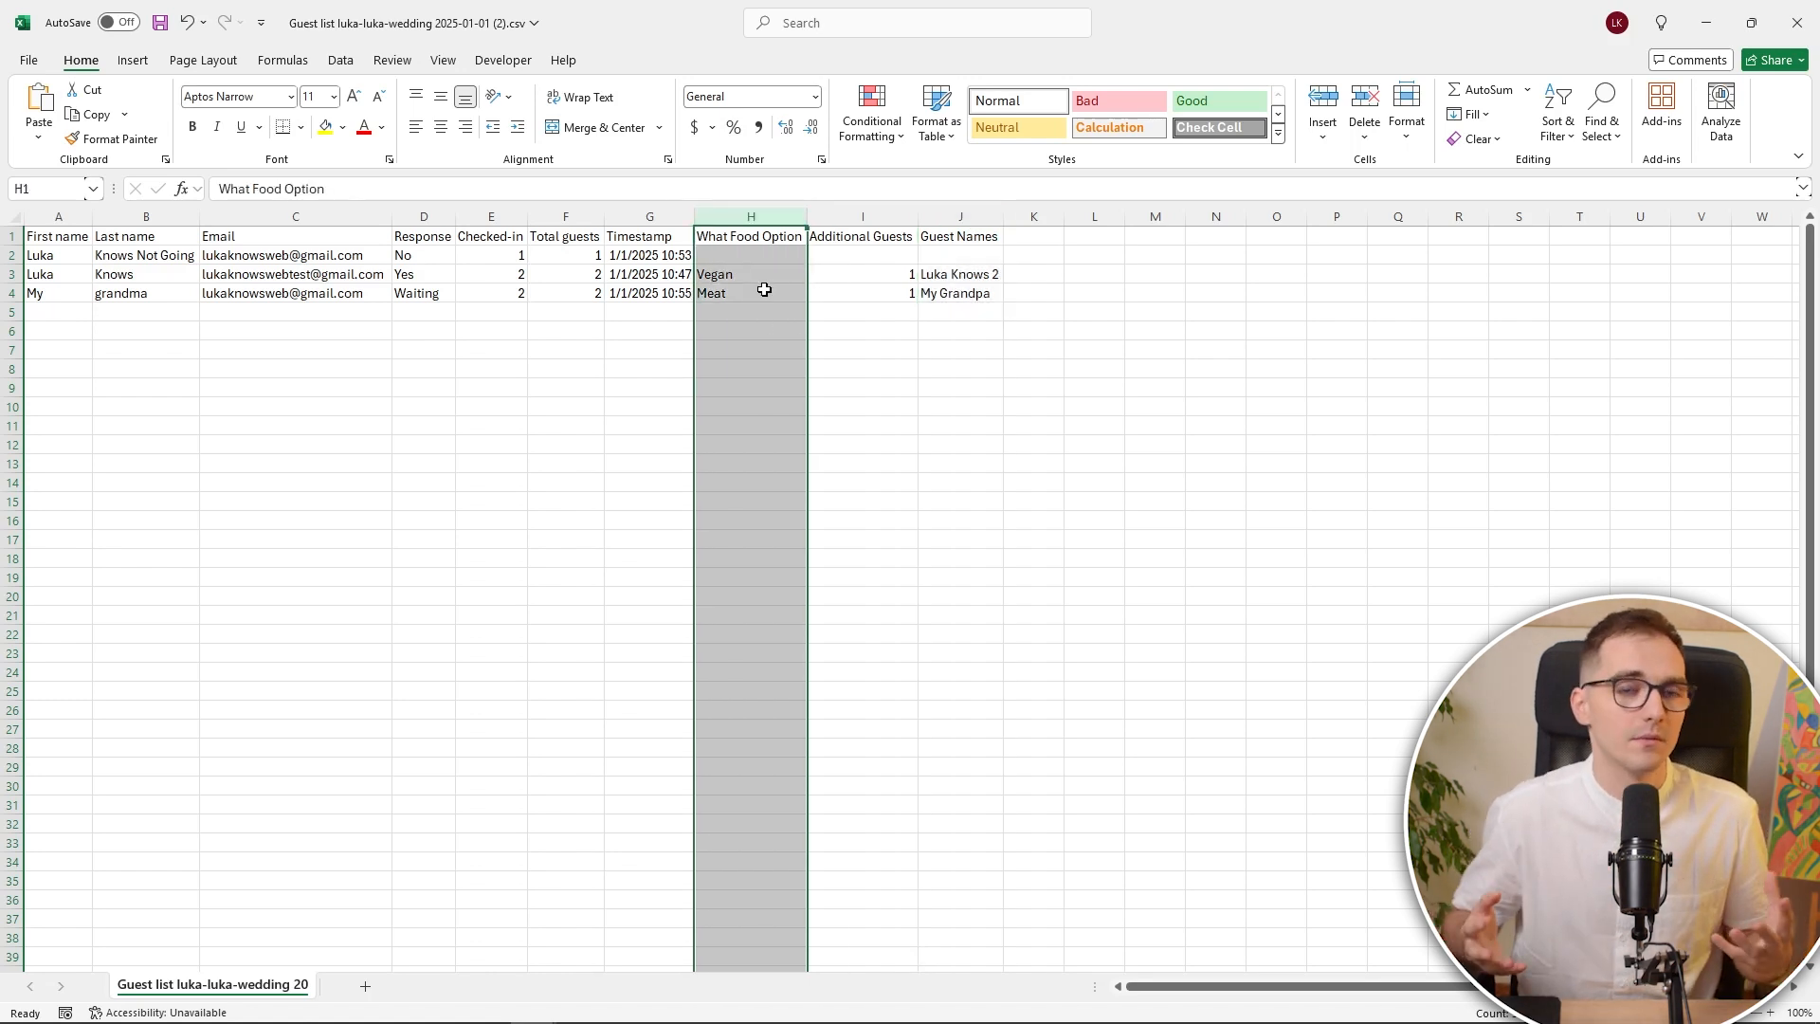
{"action": "left_click", "coordinate": [418, 257]}
{"action": "left_click", "coordinate": [330, 294]}
{"action": "left_click", "coordinate": [420, 237]}
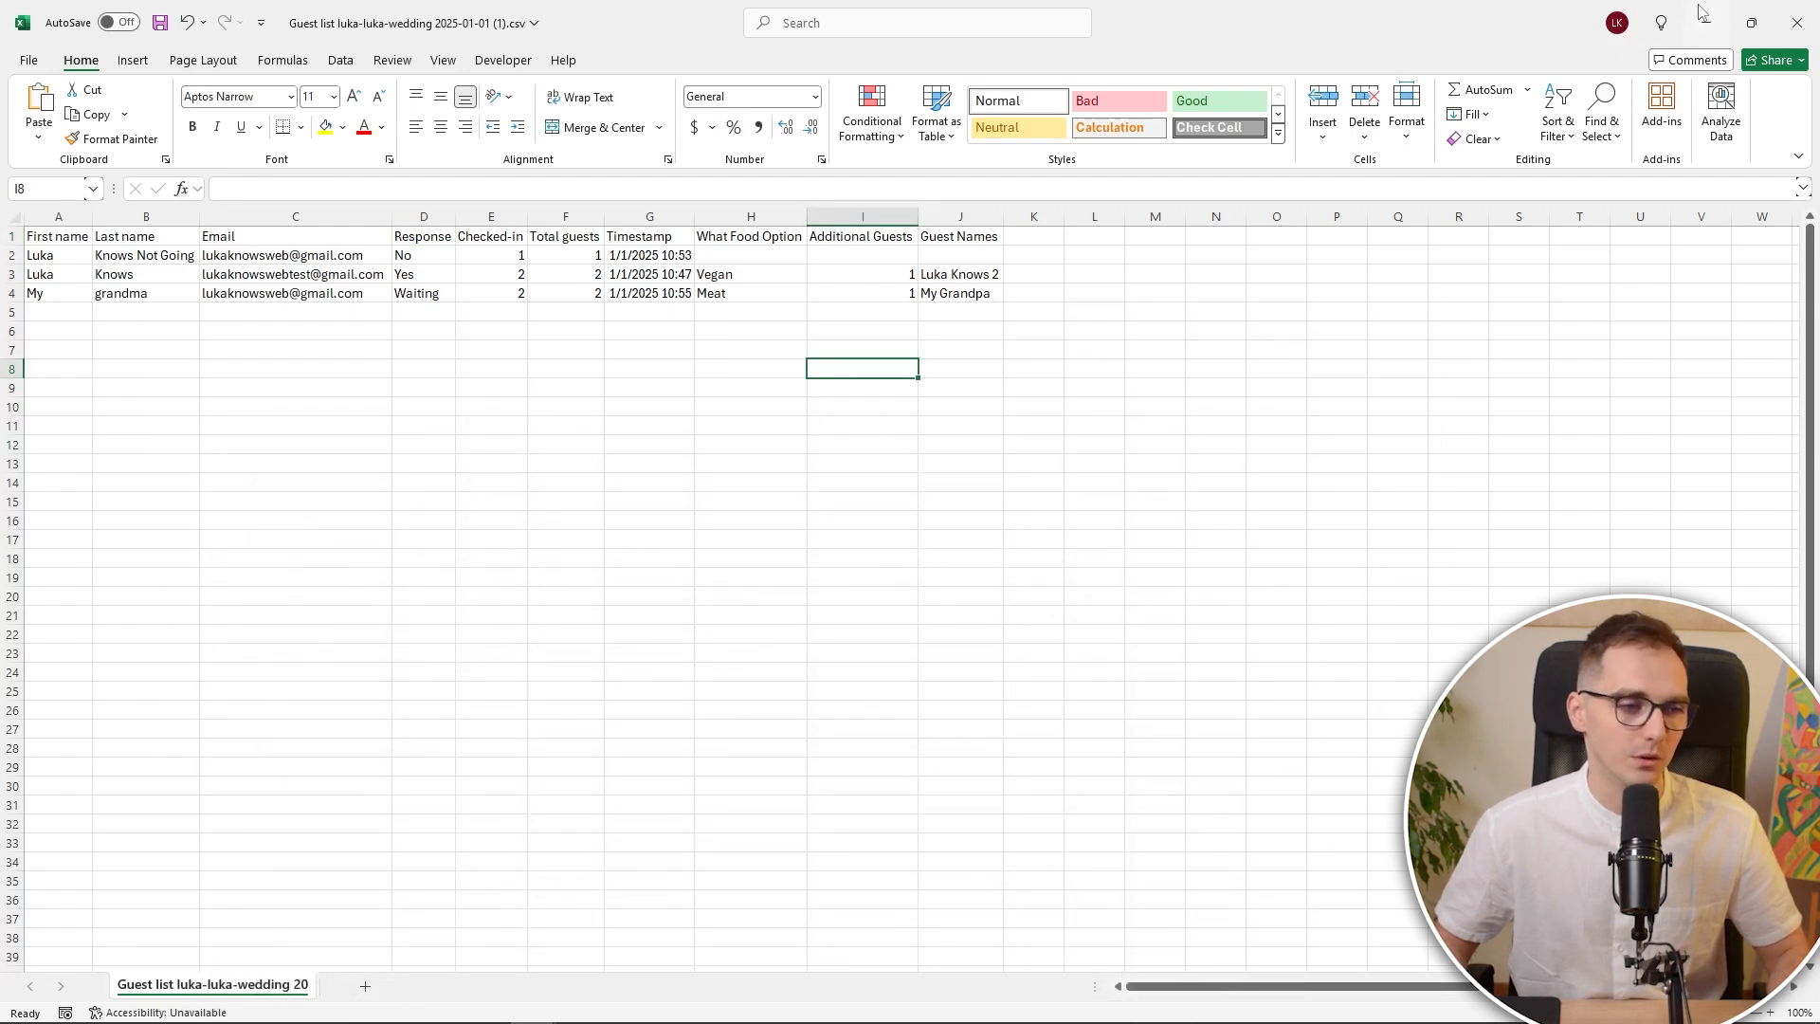
{"action": "left_click", "coordinate": [1706, 22]}
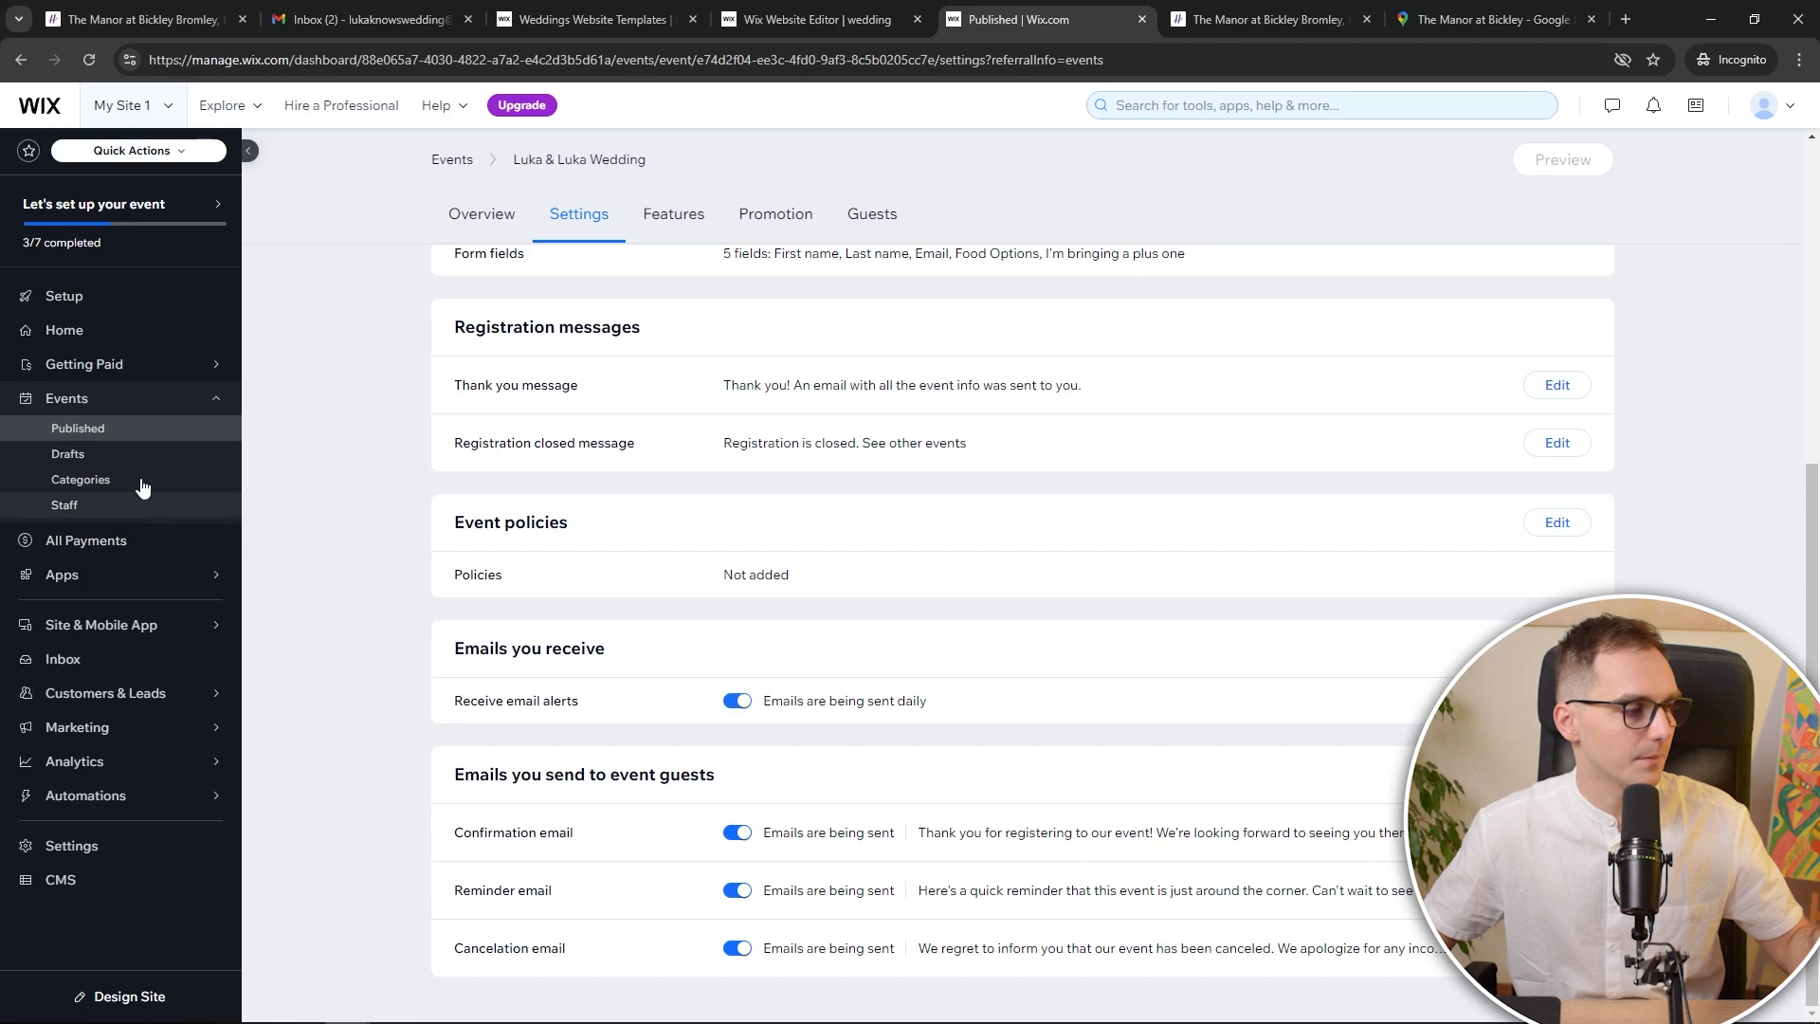
Toggle daily email alerts off and back on, then show the Website & SEO options
{"action": "left_click", "coordinate": [740, 702]}
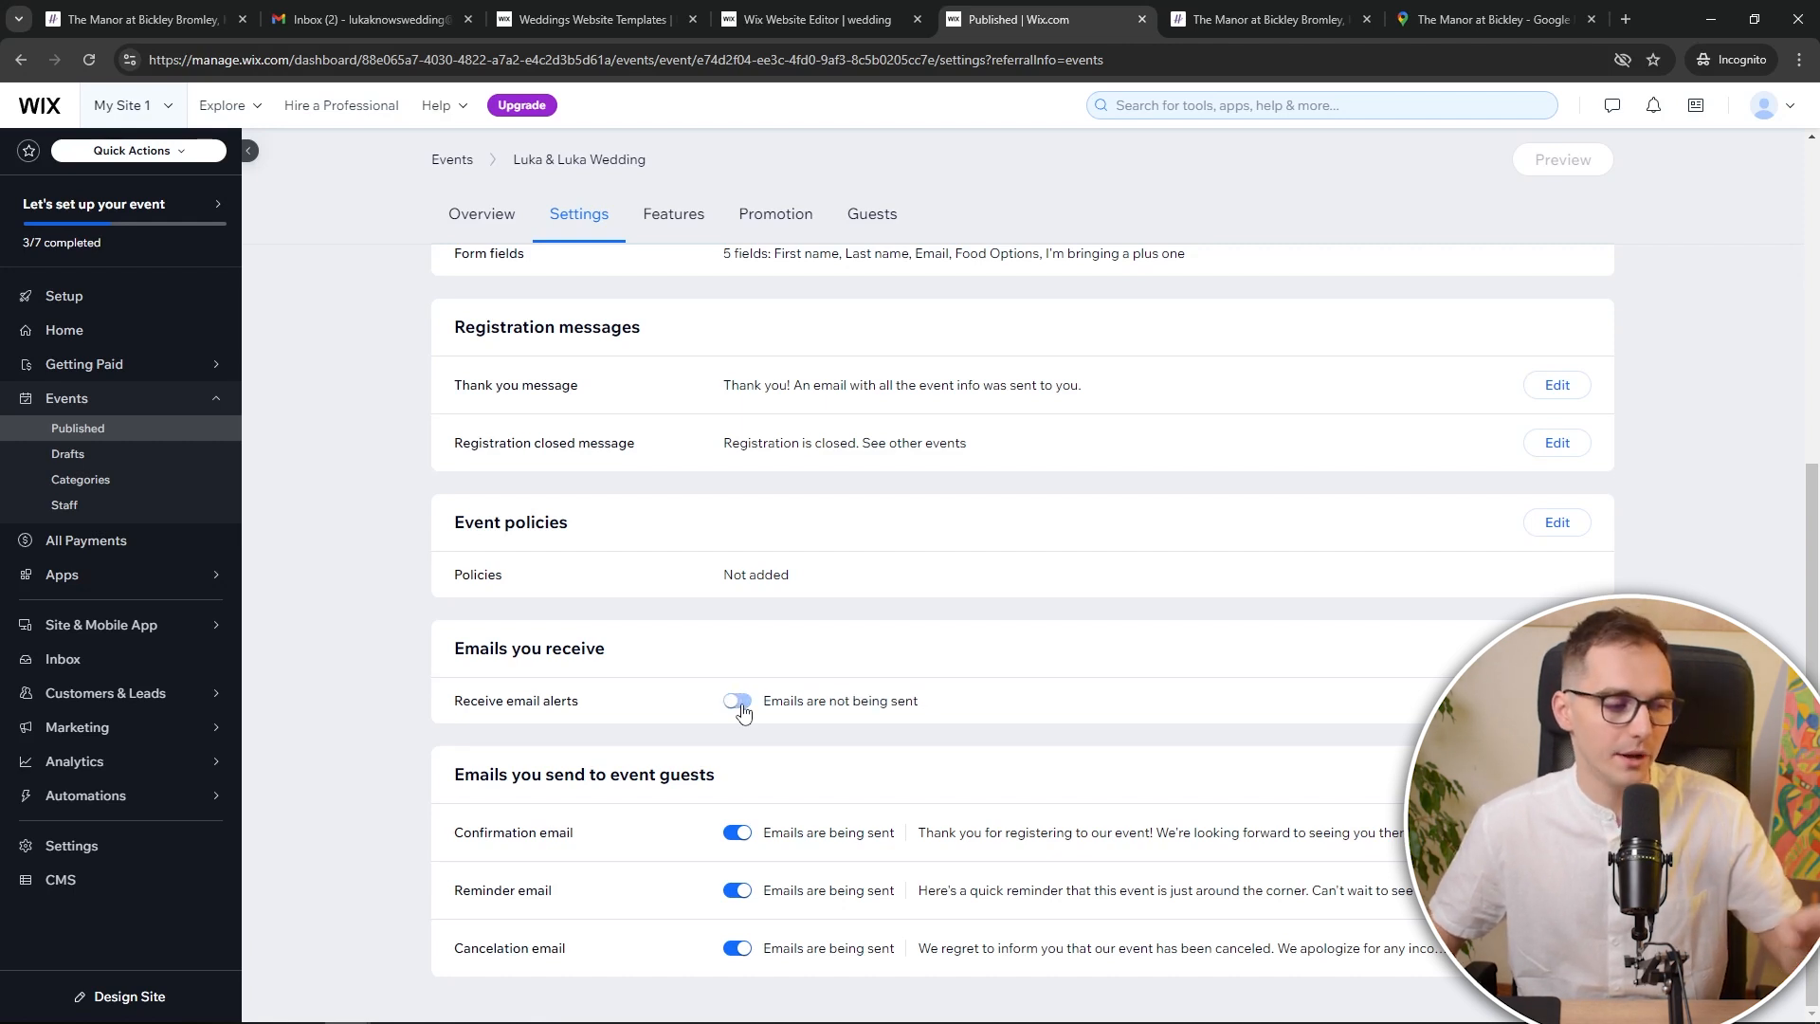
{"action": "left_click", "coordinate": [740, 702]}
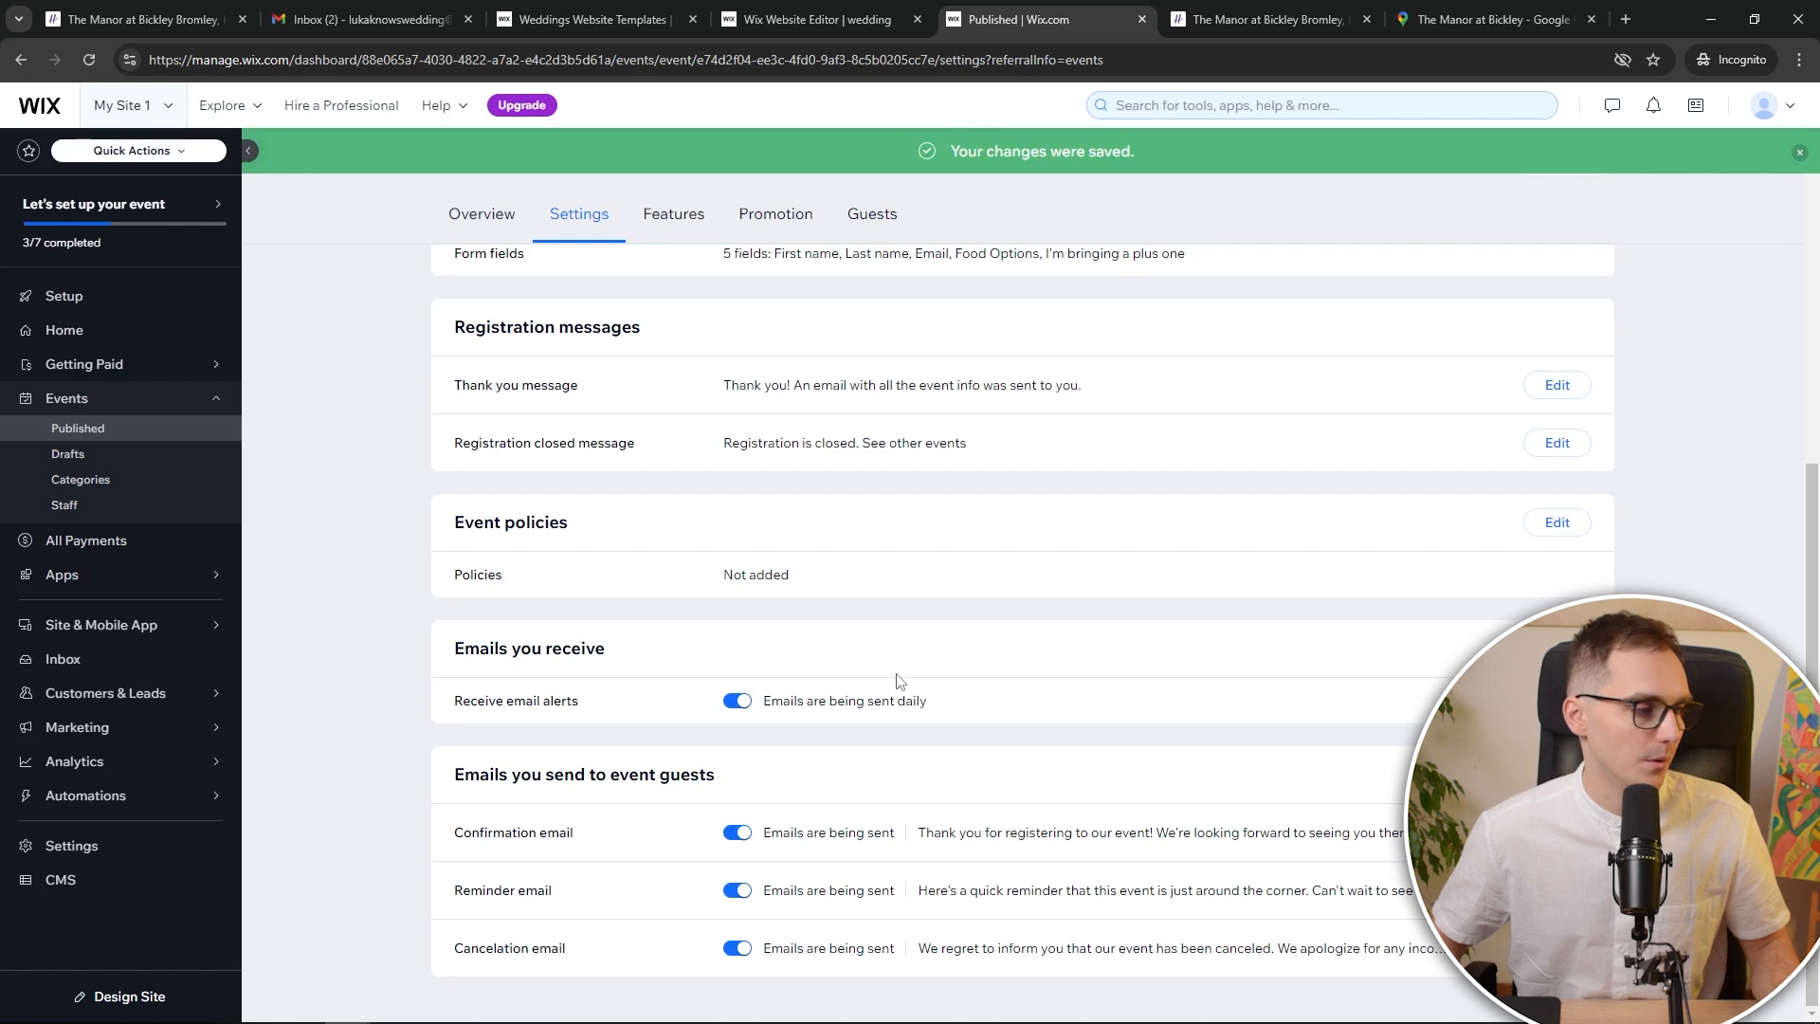
{"action": "mouse_move", "coordinate": [130, 580]}
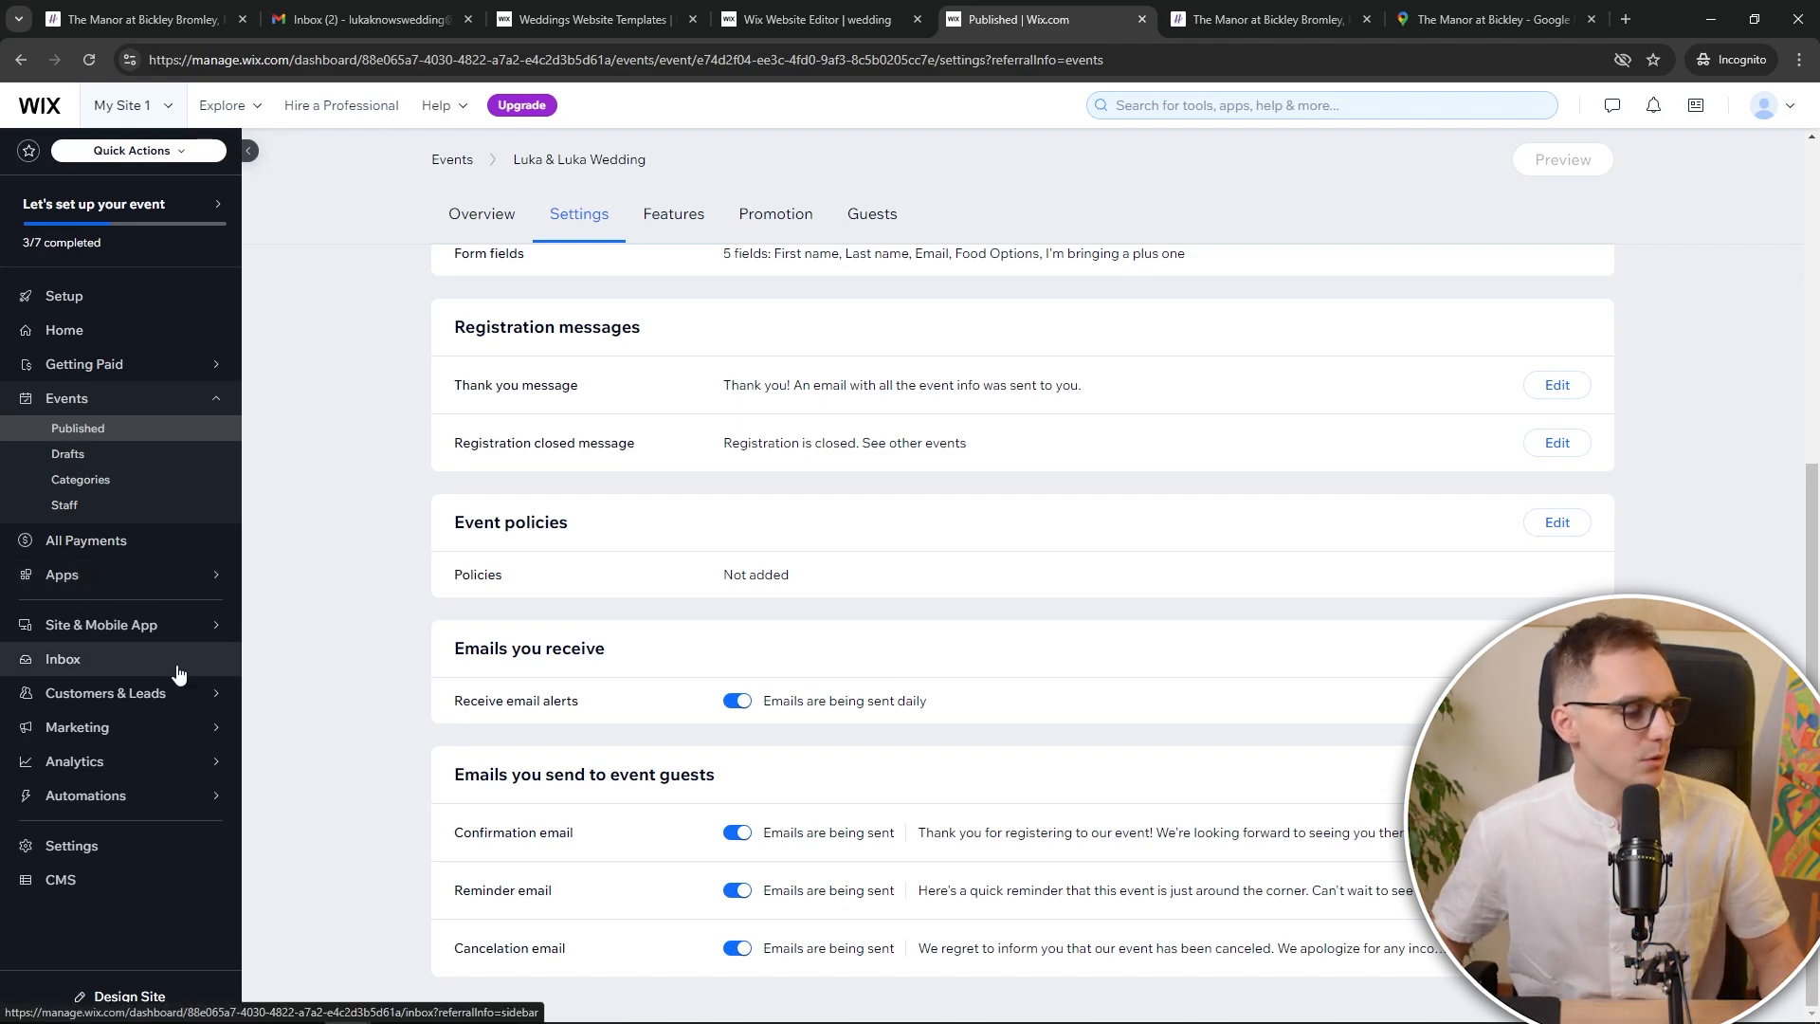
{"action": "mouse_move", "coordinate": [178, 637]}
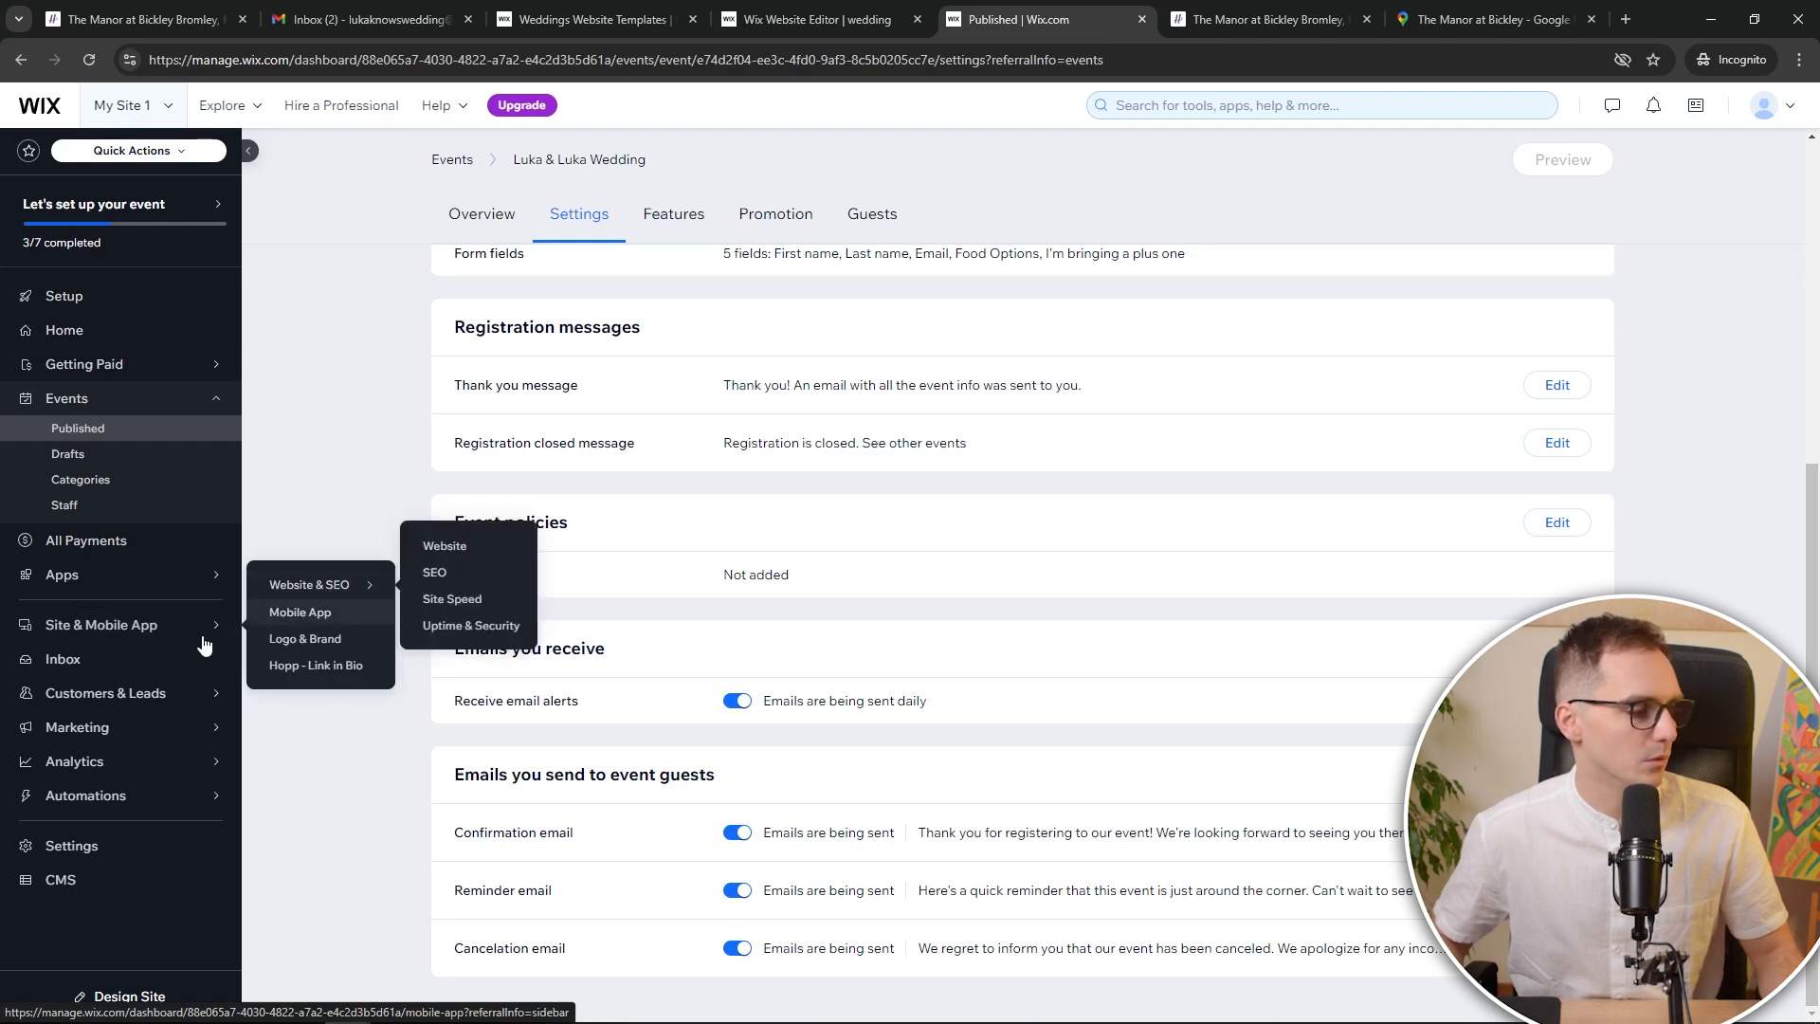
Open SEO Settings and try 'Let search engines index your site', backing out with indexing left off
{"action": "mouse_move", "coordinate": [375, 584]}
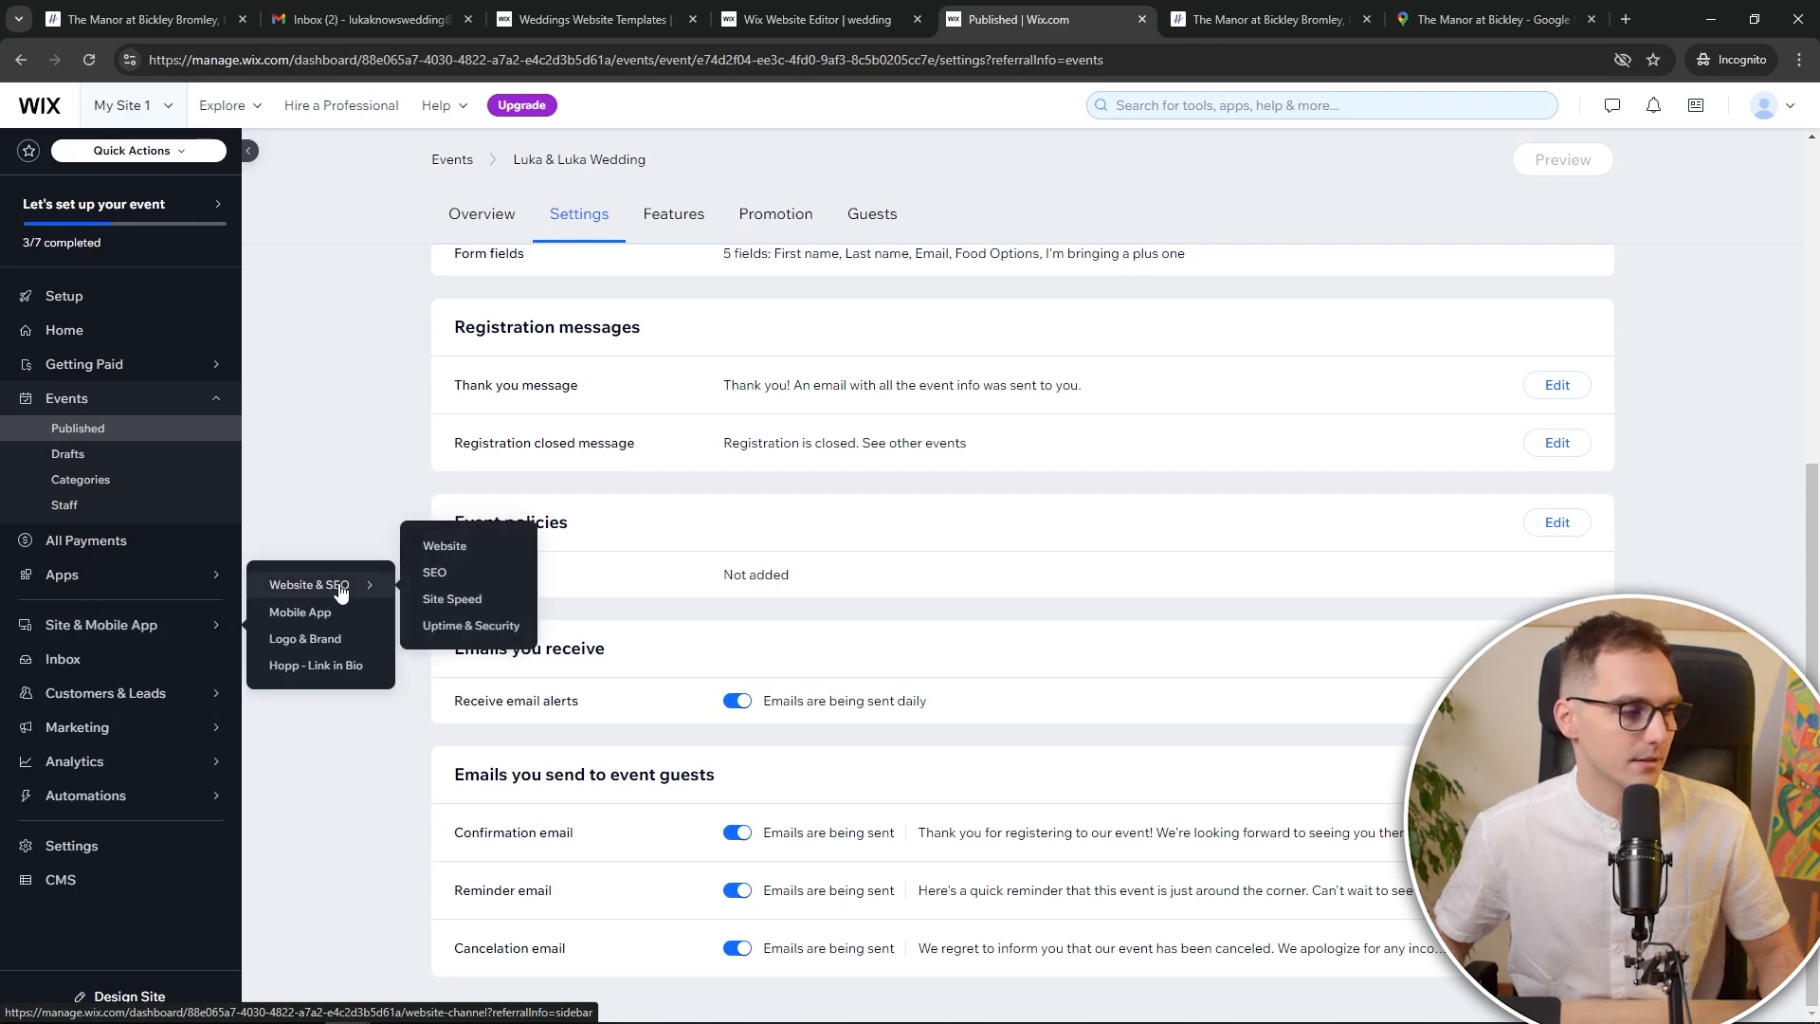
{"action": "left_click", "coordinate": [439, 576]}
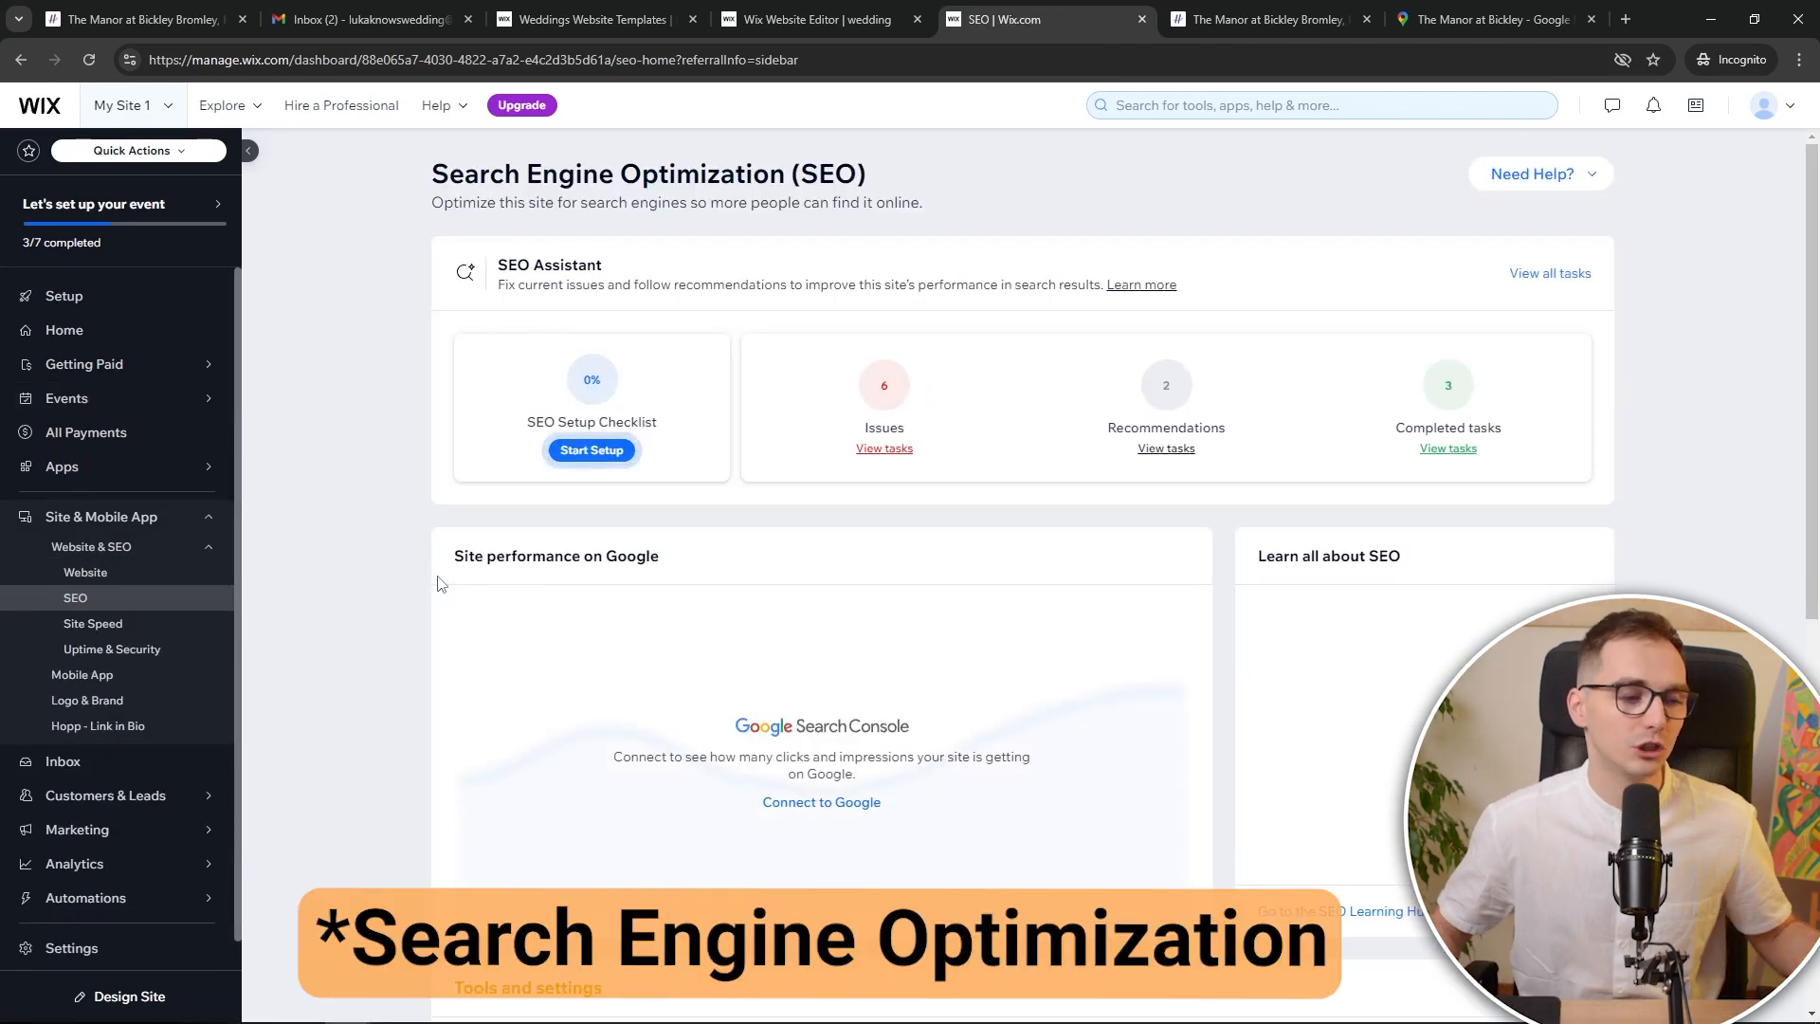
{"action": "scroll", "coordinate": [565, 521], "scroll_direction": "down", "scroll_amount": 7}
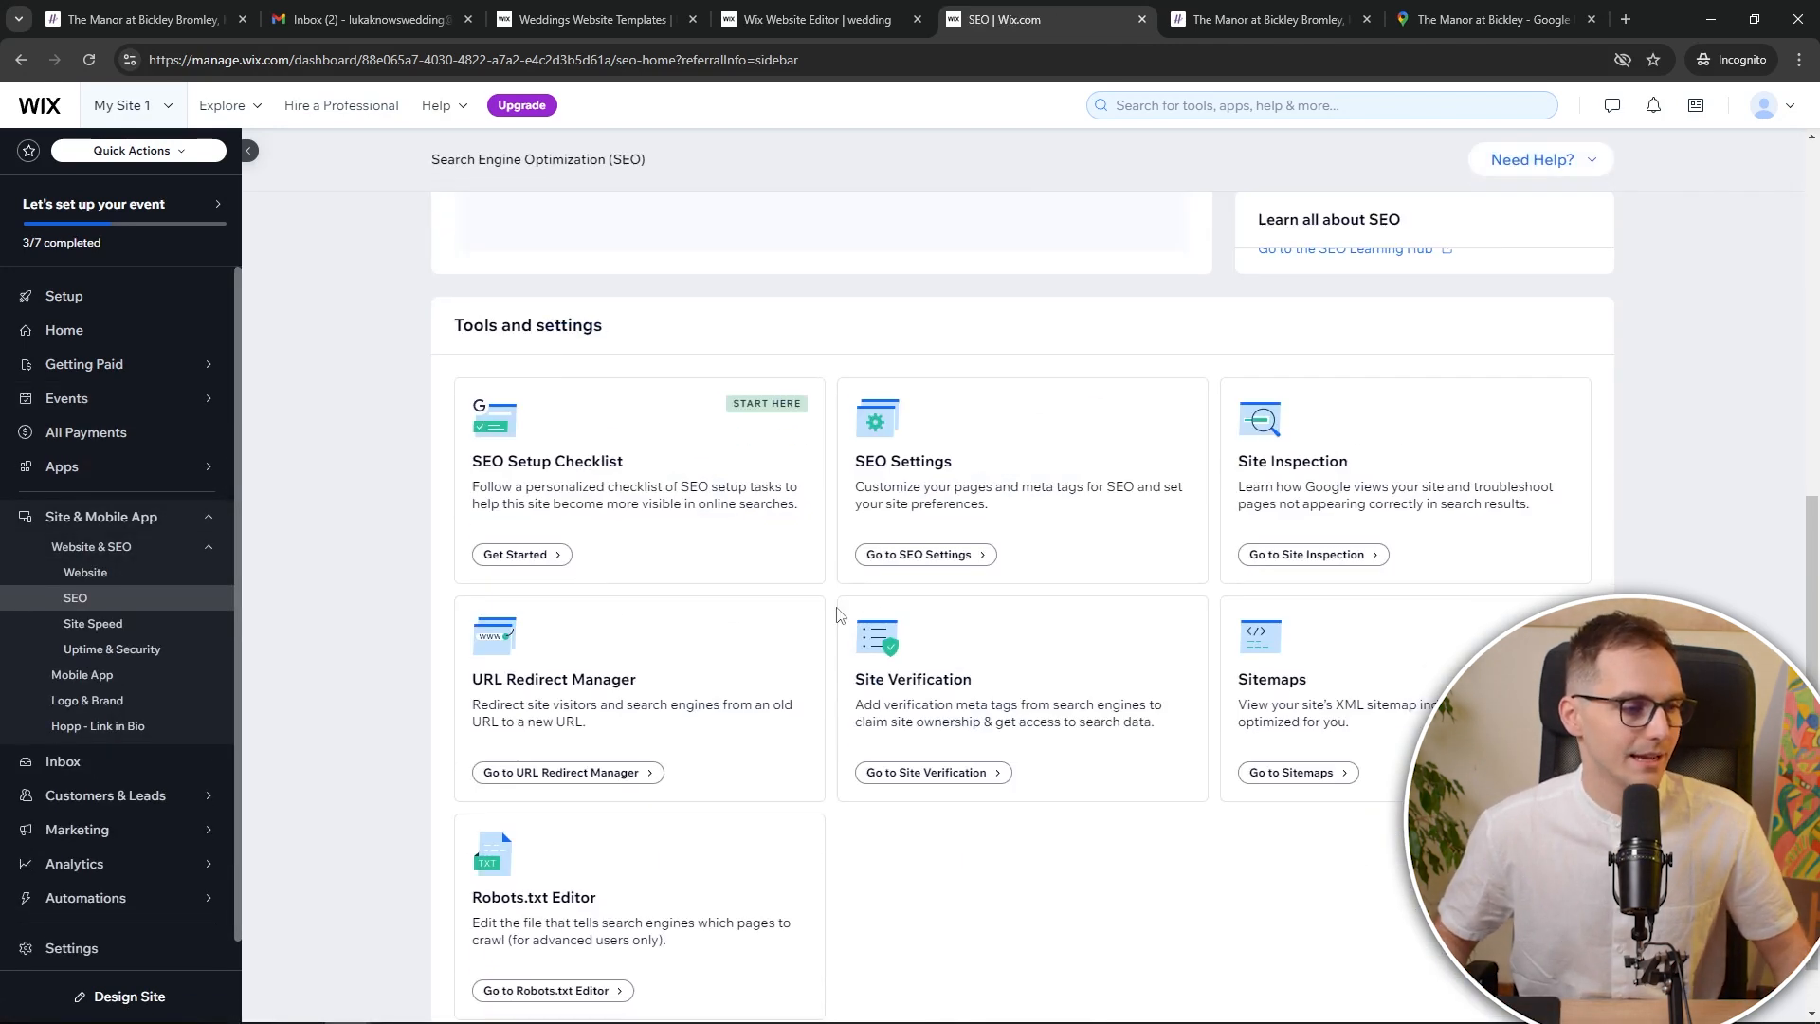
{"action": "left_click", "coordinate": [962, 561]}
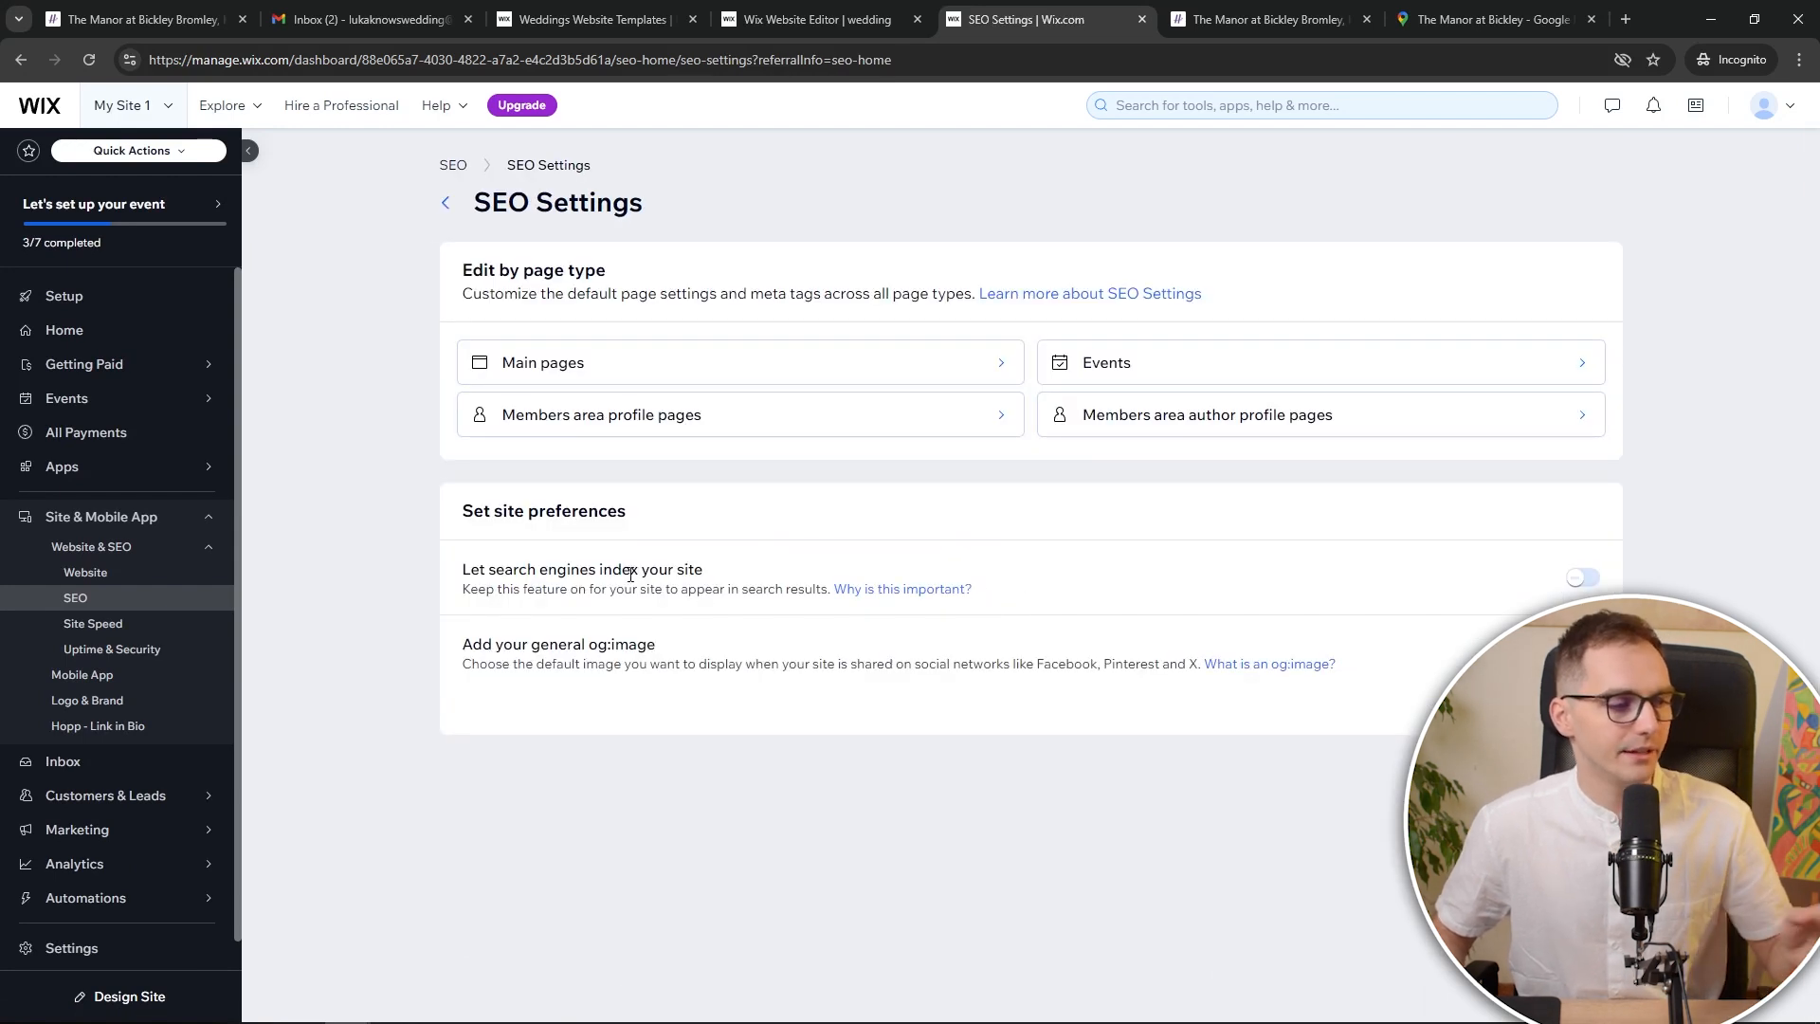
{"action": "left_click_drag", "start_coordinate": [463, 571], "coordinate": [731, 572]}
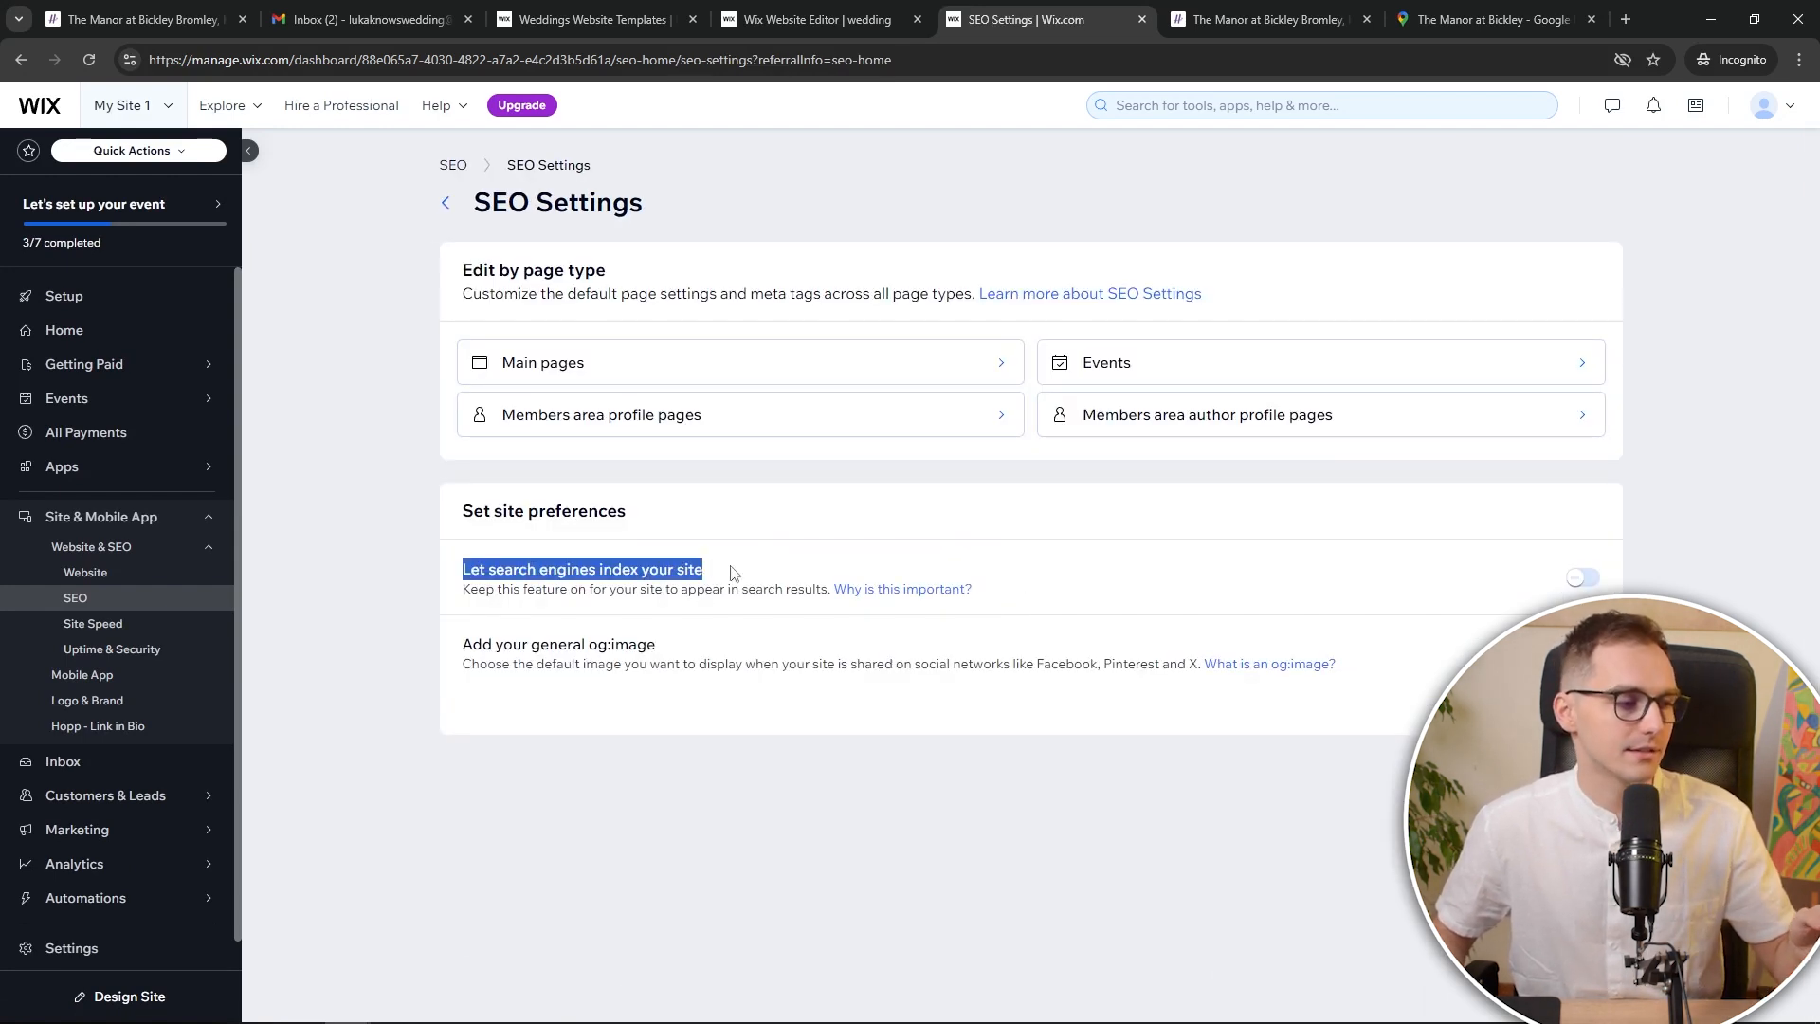
{"action": "left_click", "coordinate": [797, 567]}
{"action": "left_click", "coordinate": [1583, 577]}
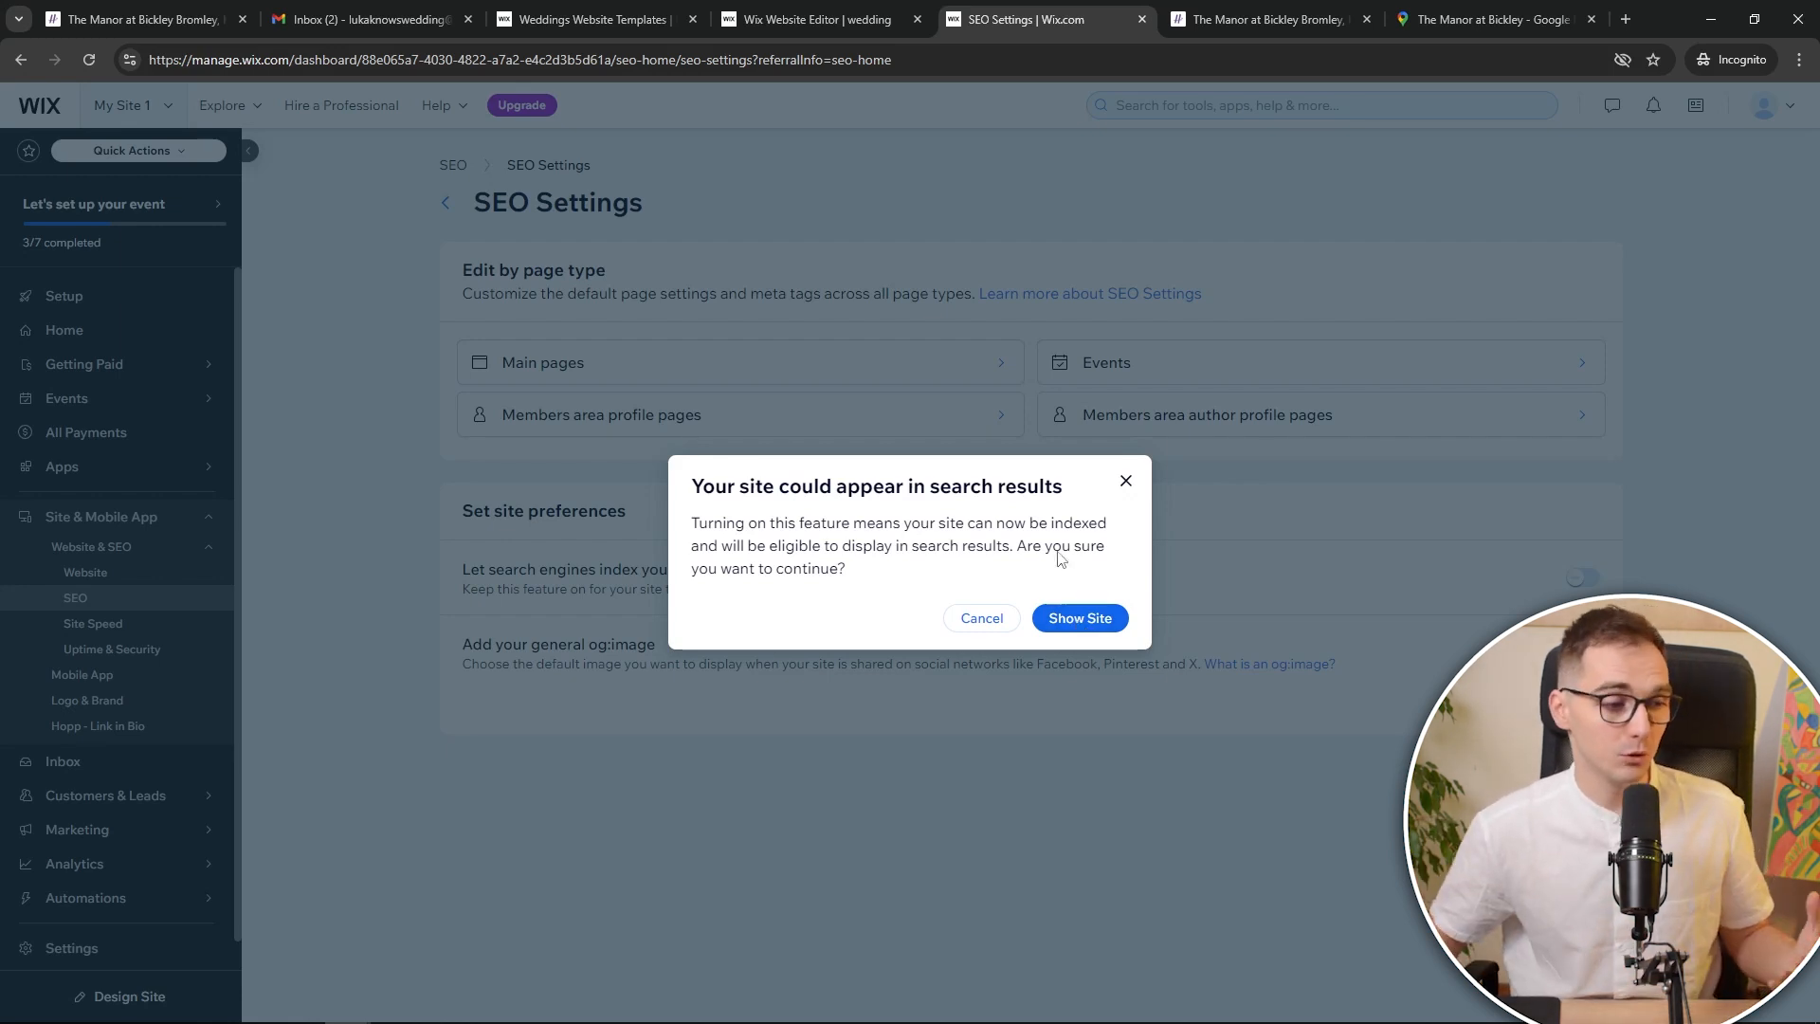
{"action": "left_click", "coordinate": [1126, 481]}
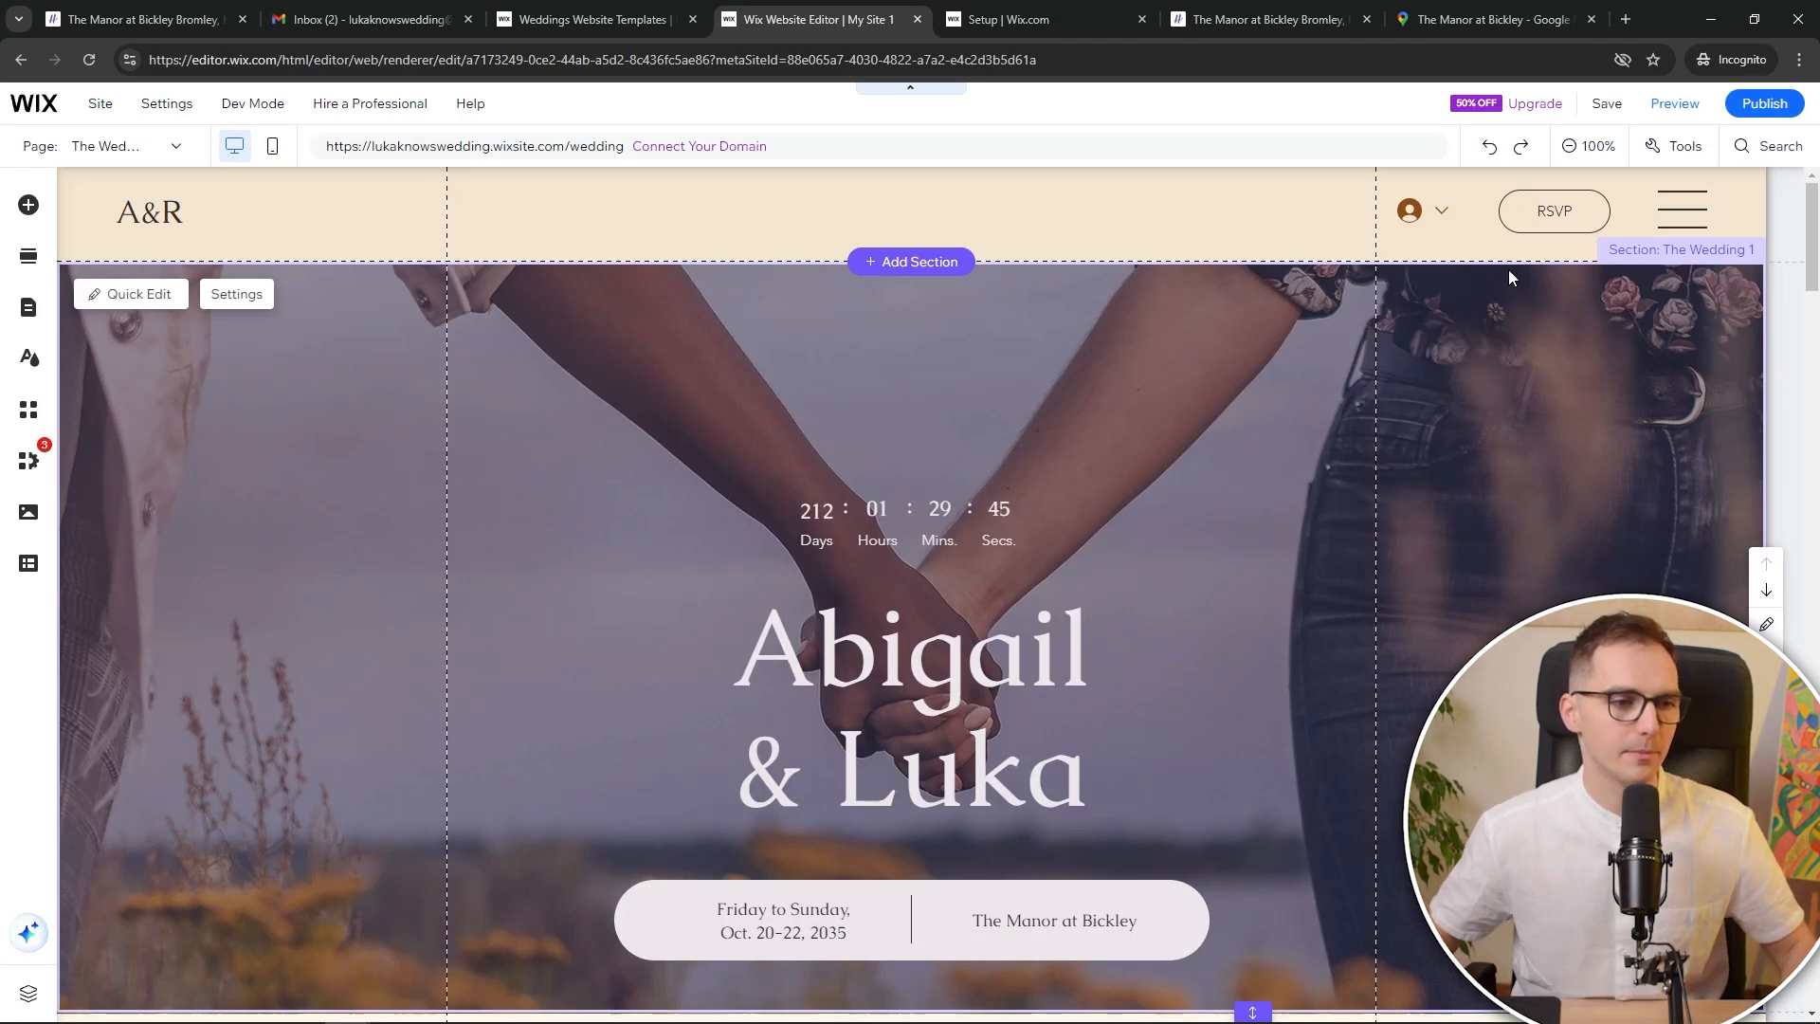
Select the site header and its menu icon shape
{"action": "left_click", "coordinate": [1676, 223]}
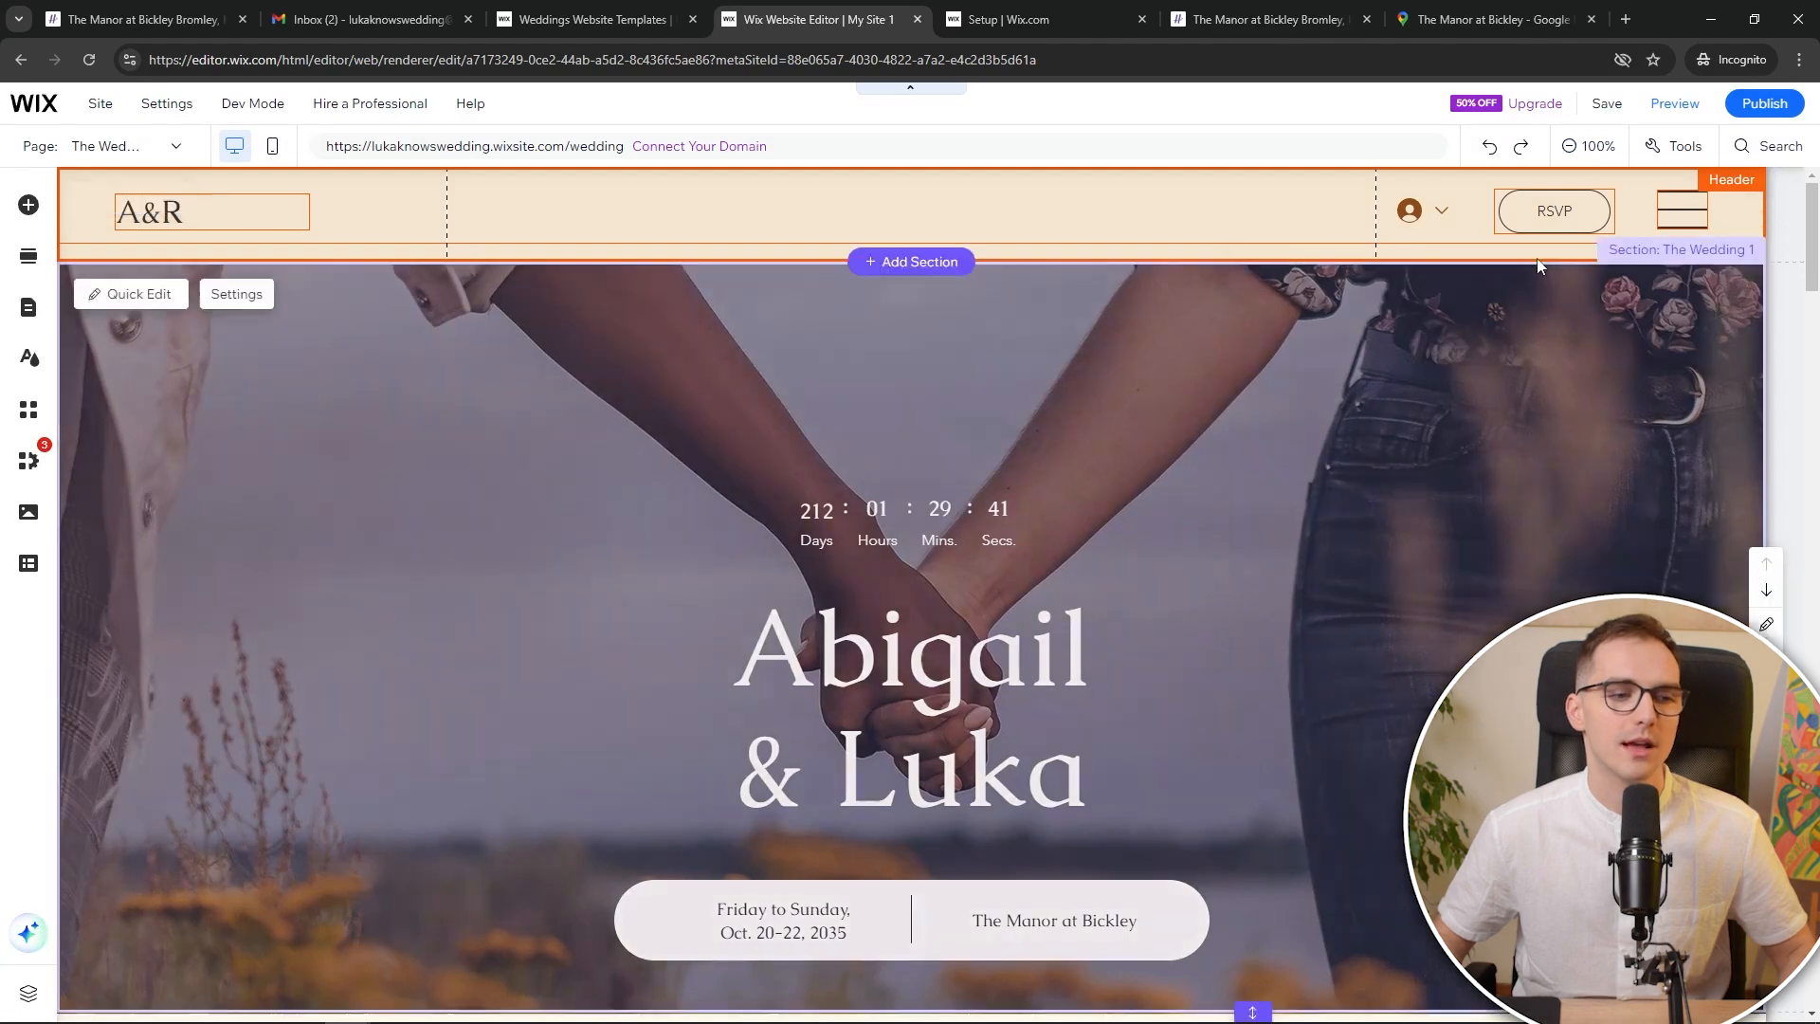
{"action": "scroll", "coordinate": [1469, 356], "scroll_direction": "down", "scroll_amount": 12}
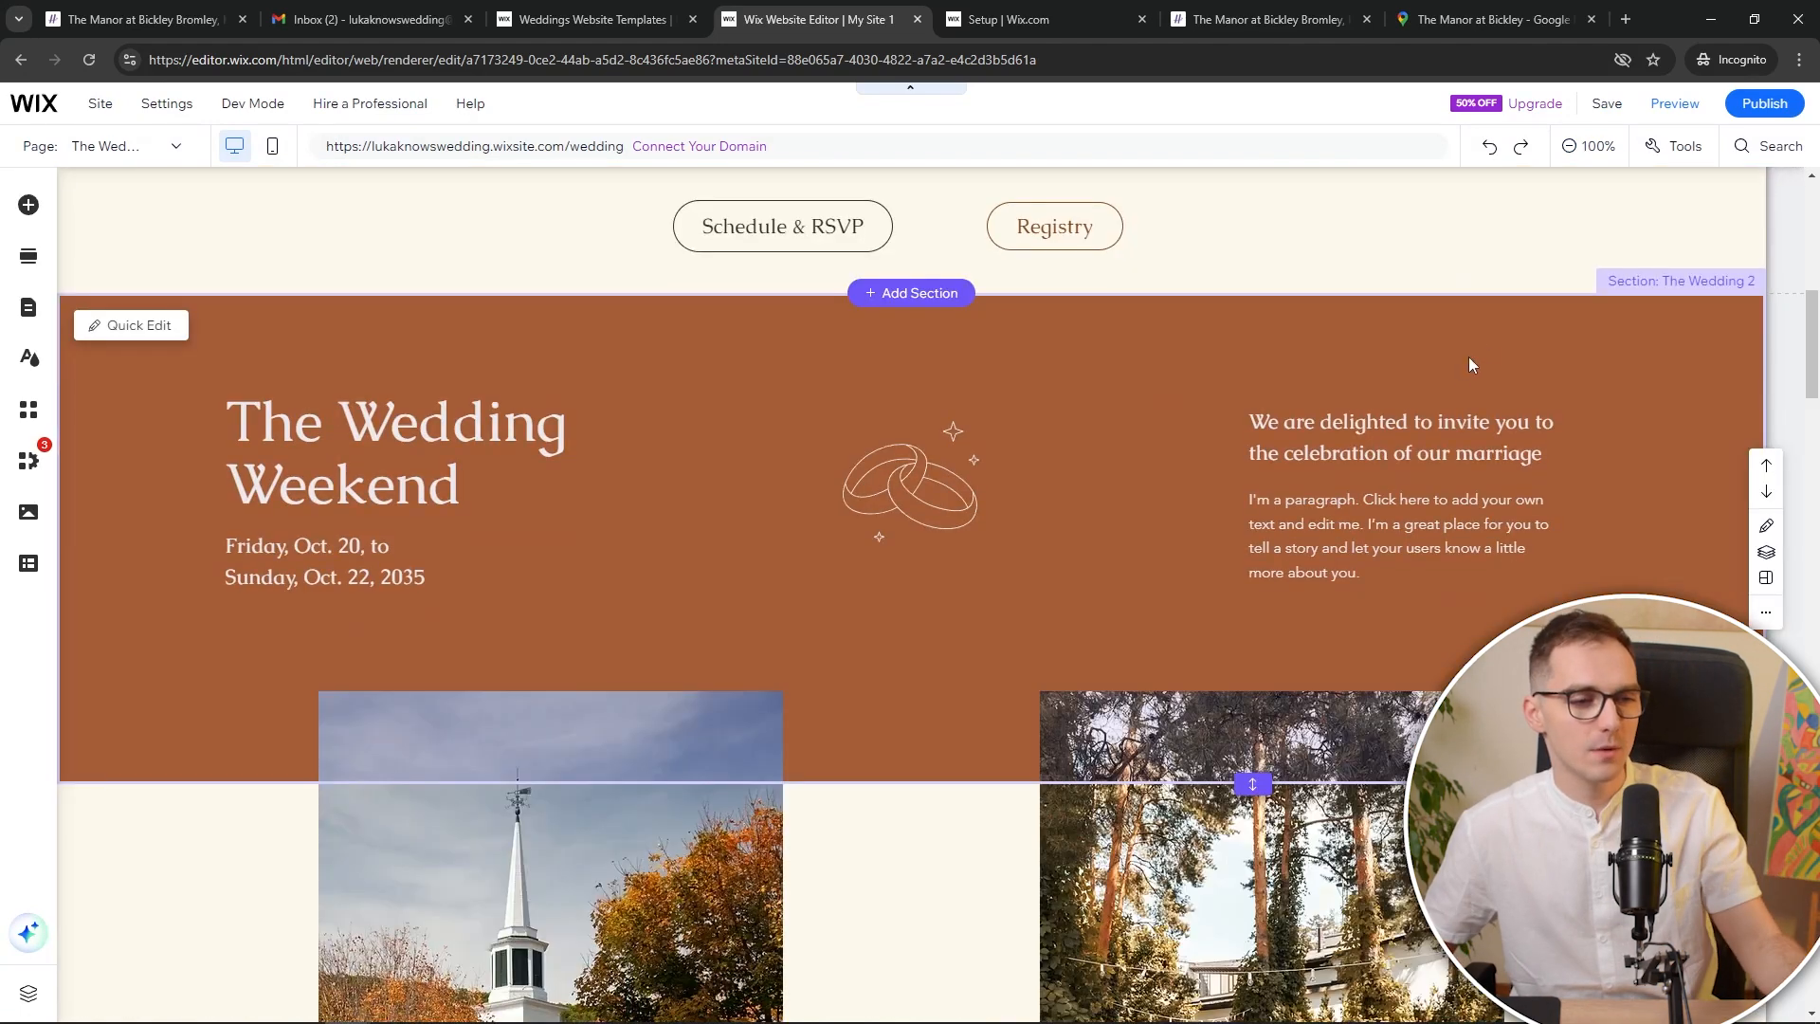
{"action": "scroll", "coordinate": [1448, 376], "scroll_direction": "down", "scroll_amount": 8}
{"action": "scroll", "coordinate": [1450, 375], "scroll_direction": "up", "scroll_amount": 11}
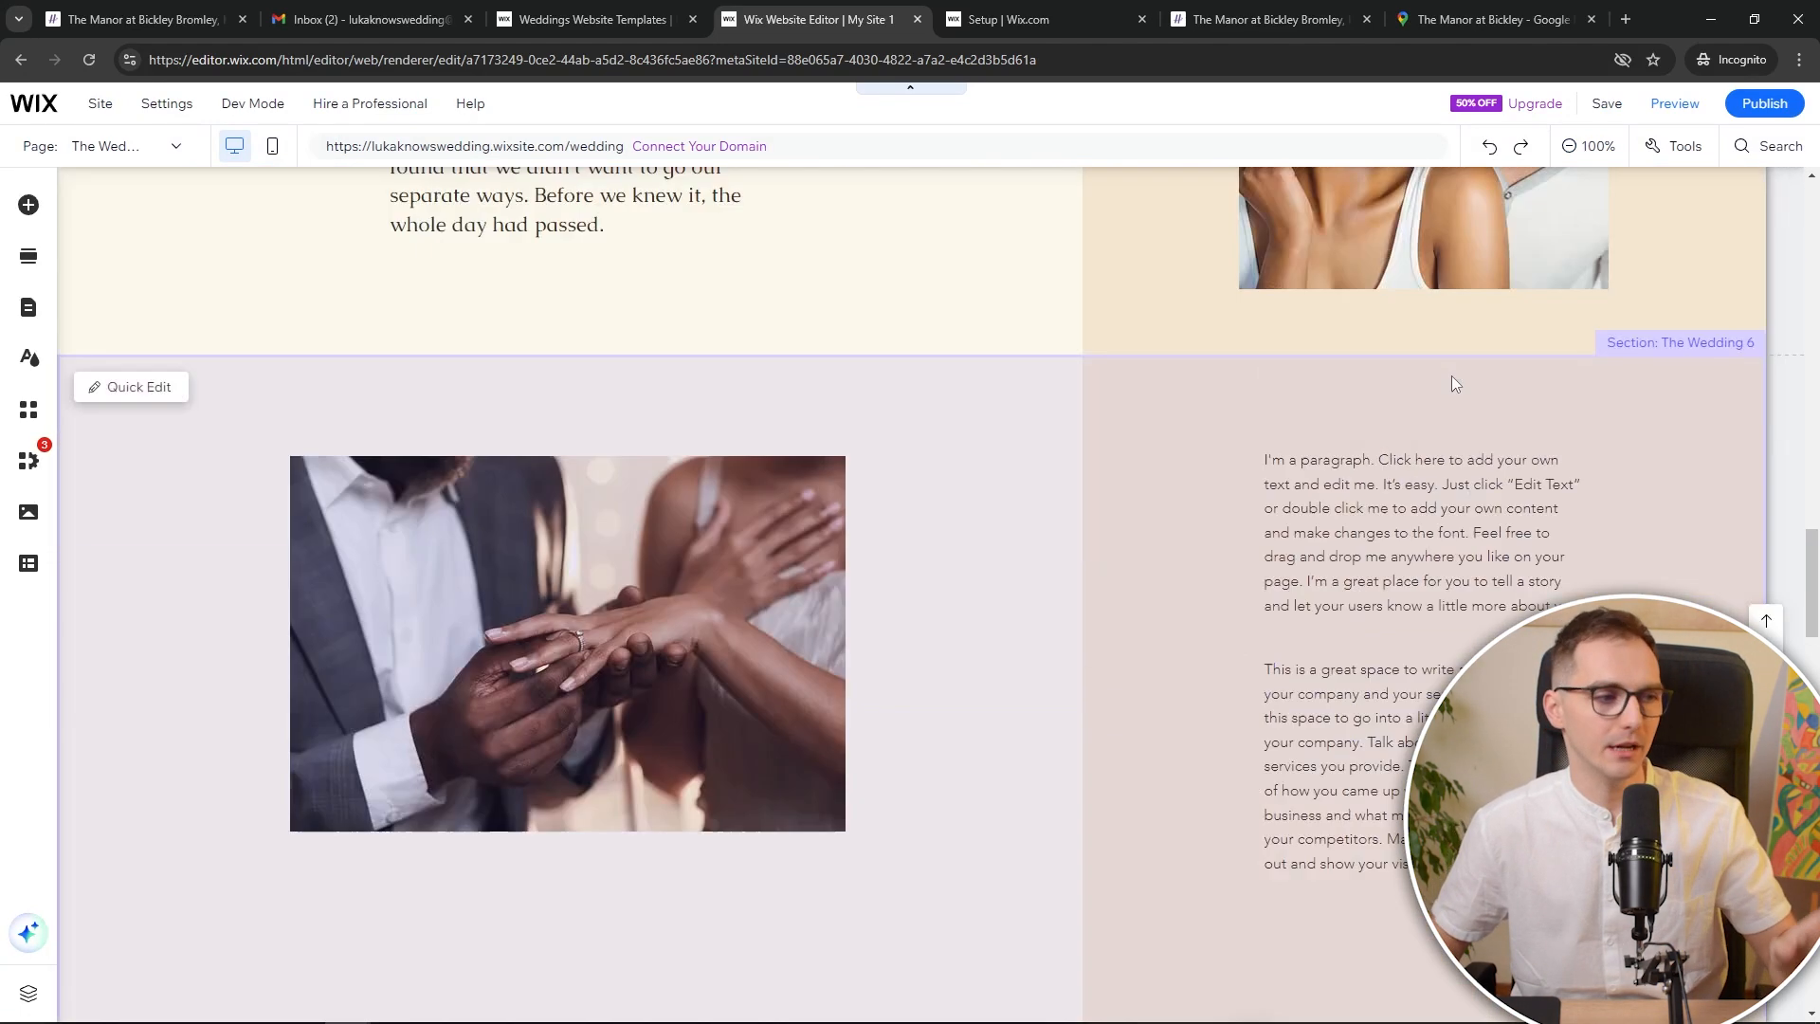
{"action": "scroll", "coordinate": [1442, 371], "scroll_direction": "up", "scroll_amount": 10}
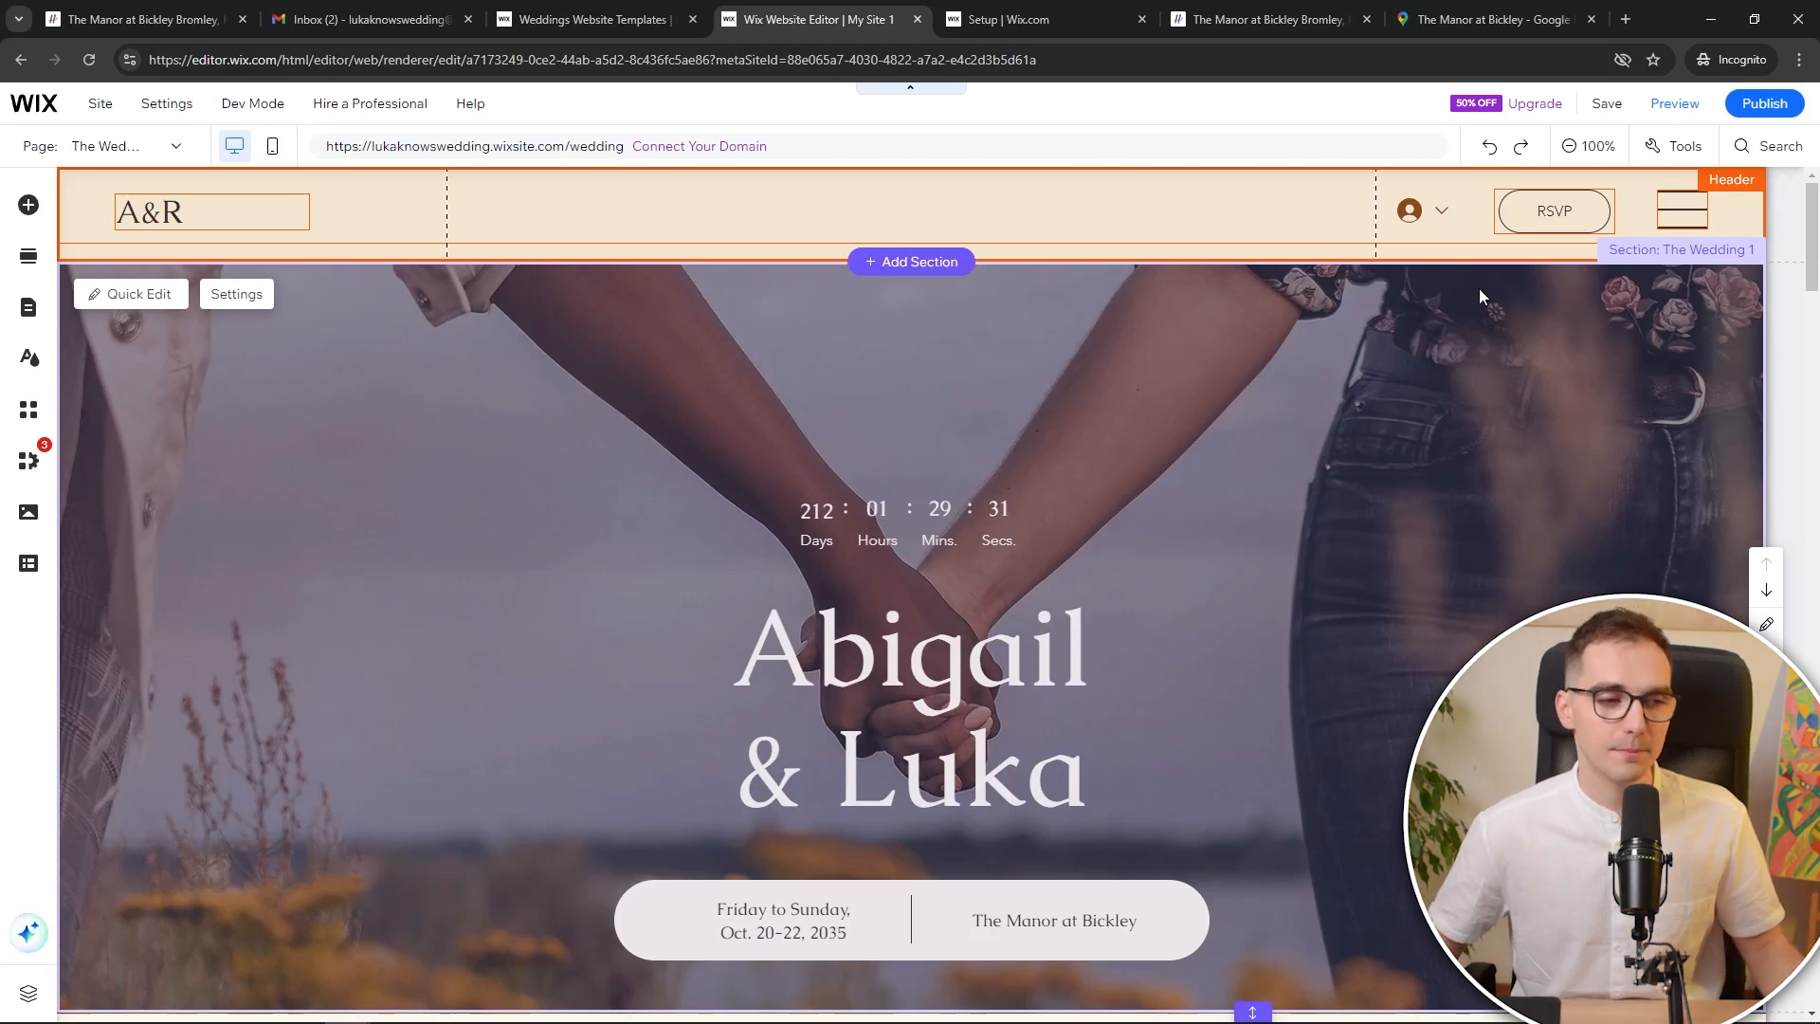
{"action": "left_click", "coordinate": [1682, 218]}
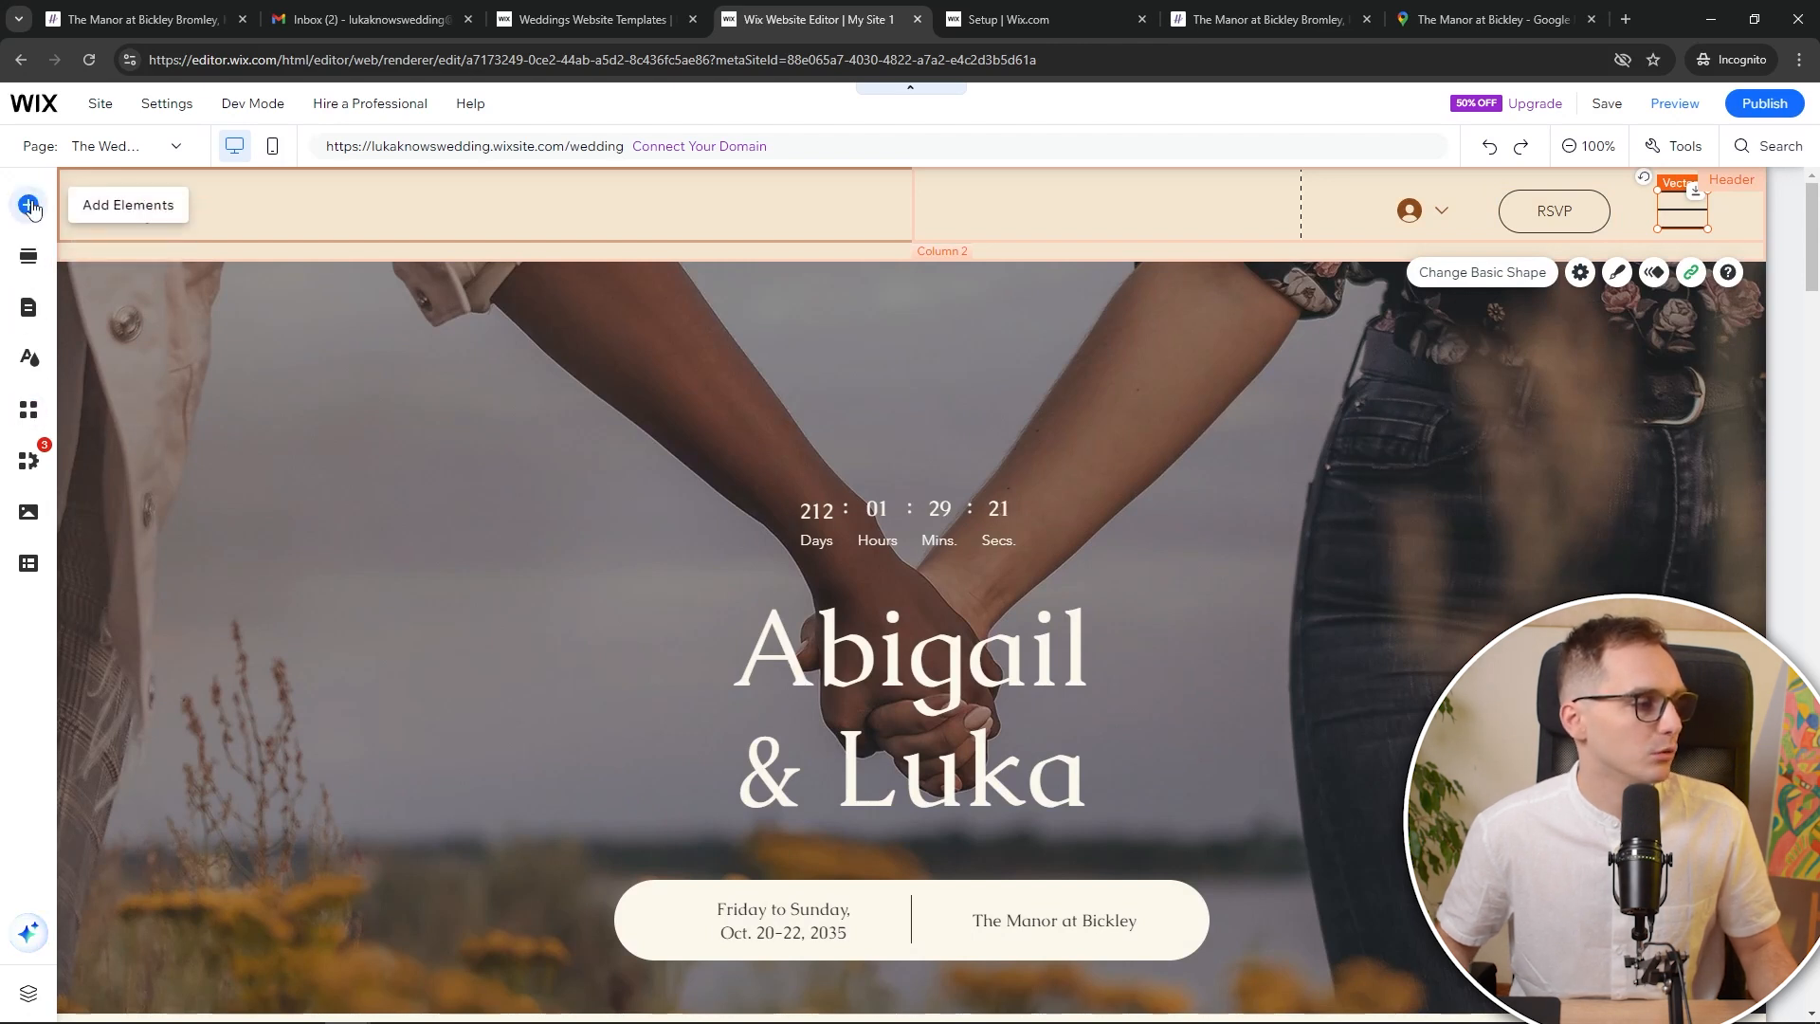
Open Manage Pages from the page list and bring up the Add Menu Item choices
{"action": "left_click", "coordinate": [112, 147]}
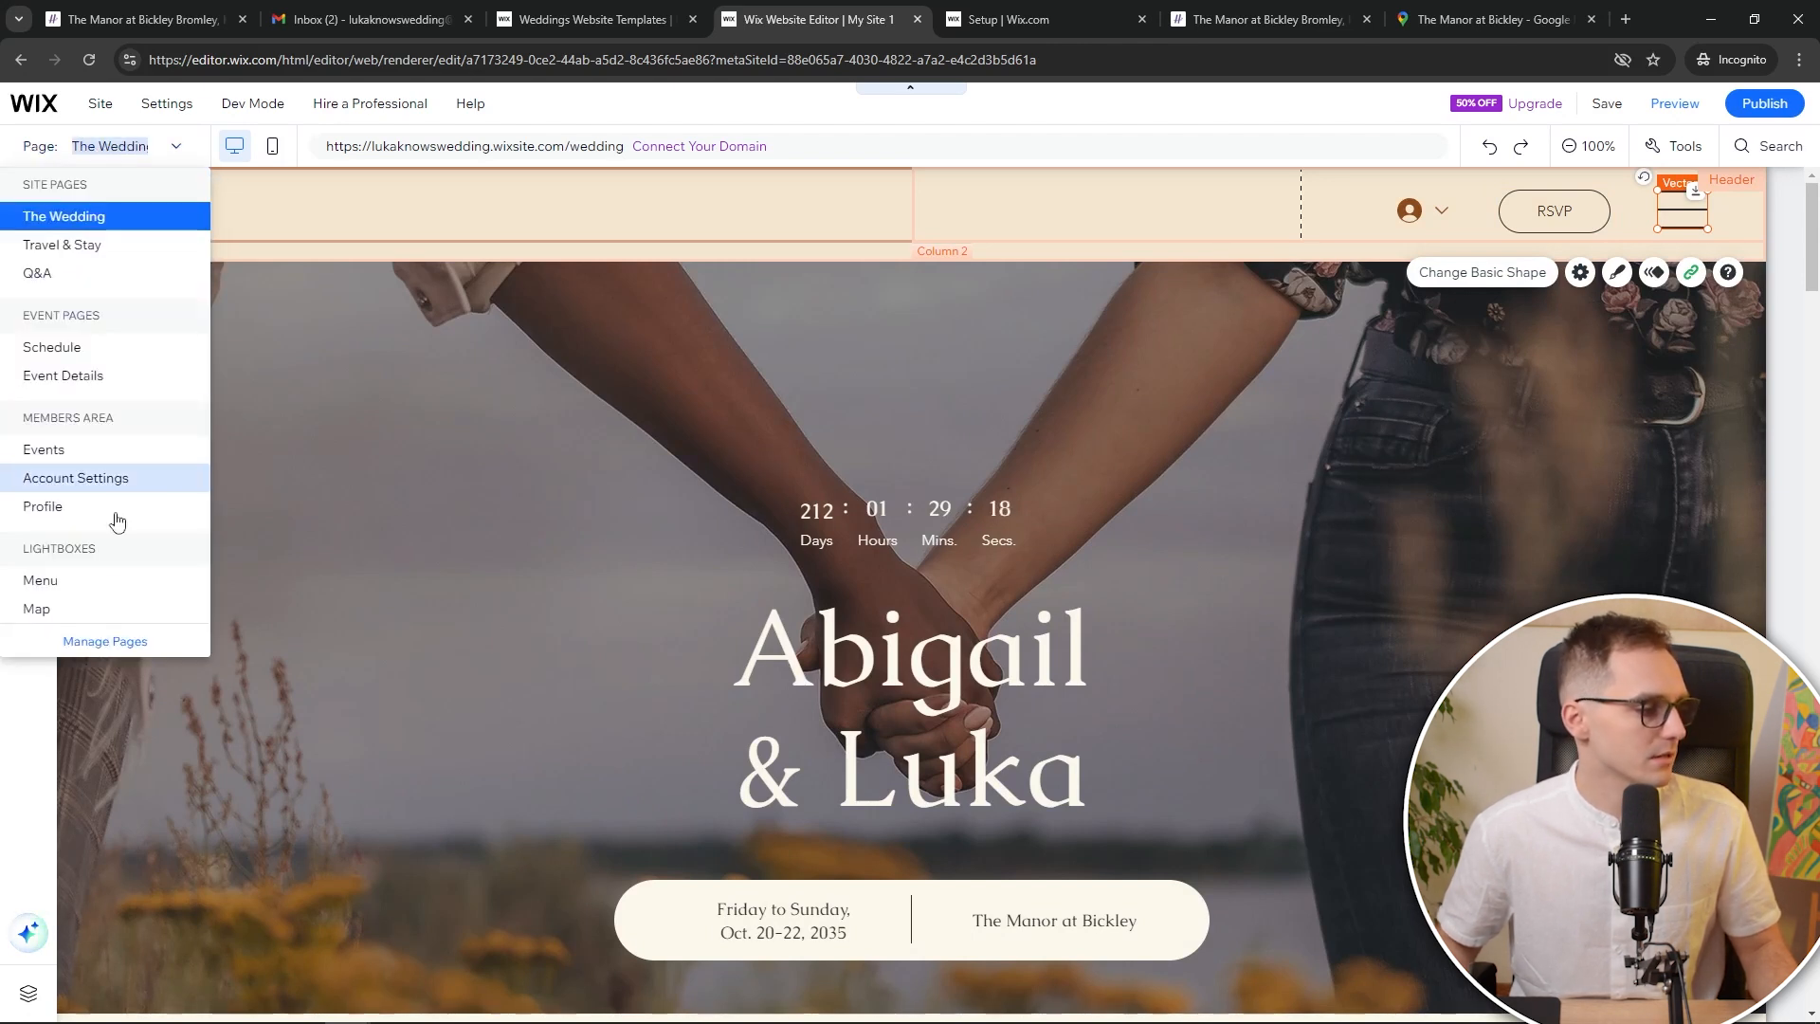
{"action": "left_click", "coordinate": [108, 644]}
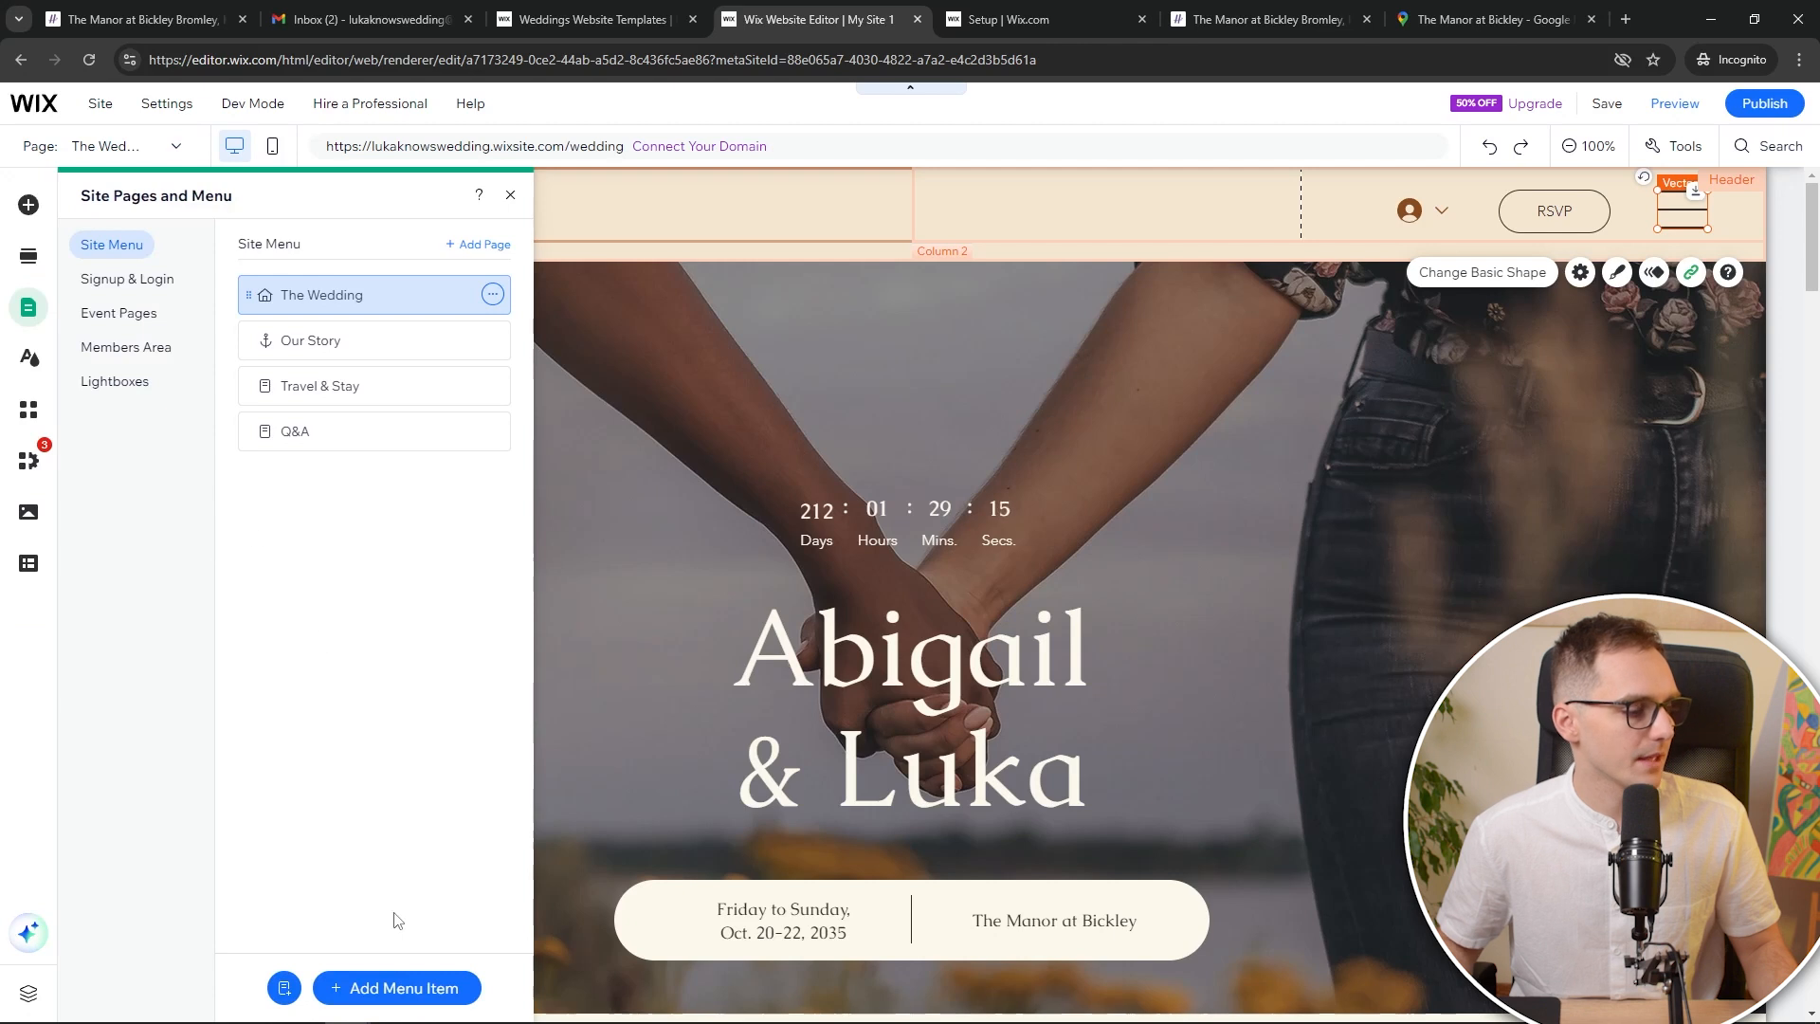
{"action": "left_click", "coordinate": [388, 989]}
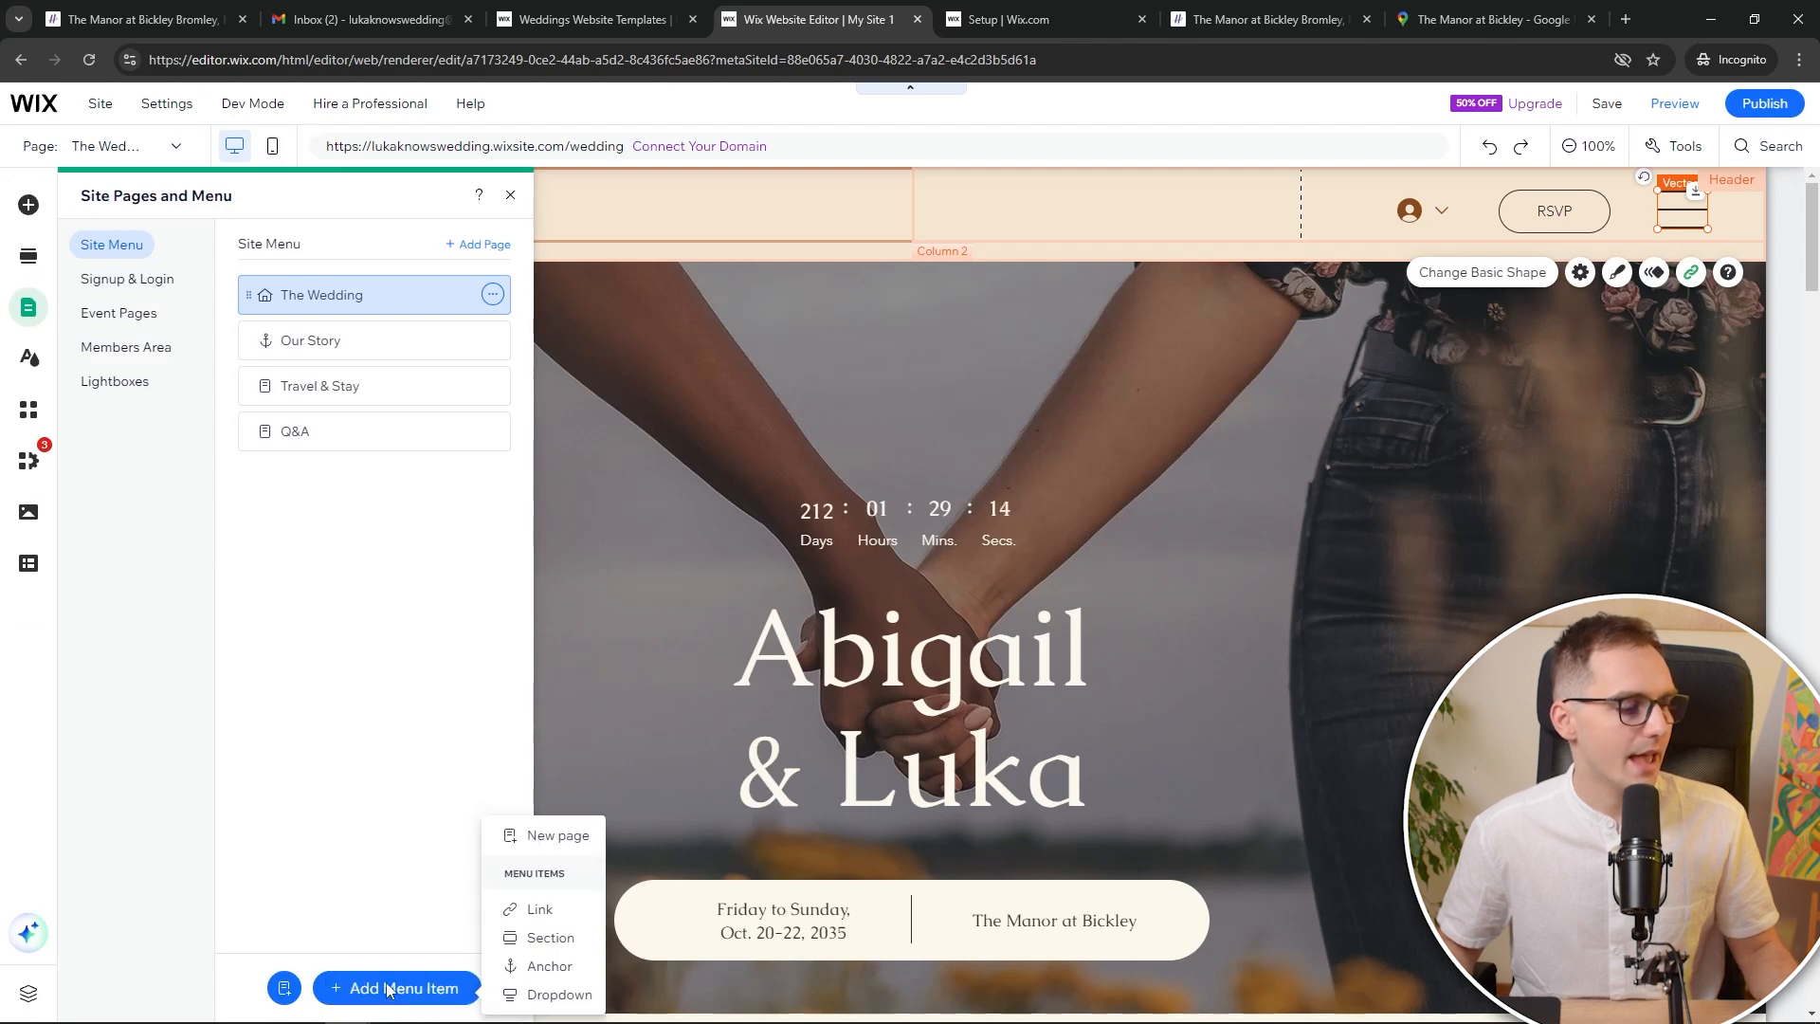
Add a Blank Page named New Page to the menu and show Add Elements
{"action": "left_click", "coordinate": [521, 835]}
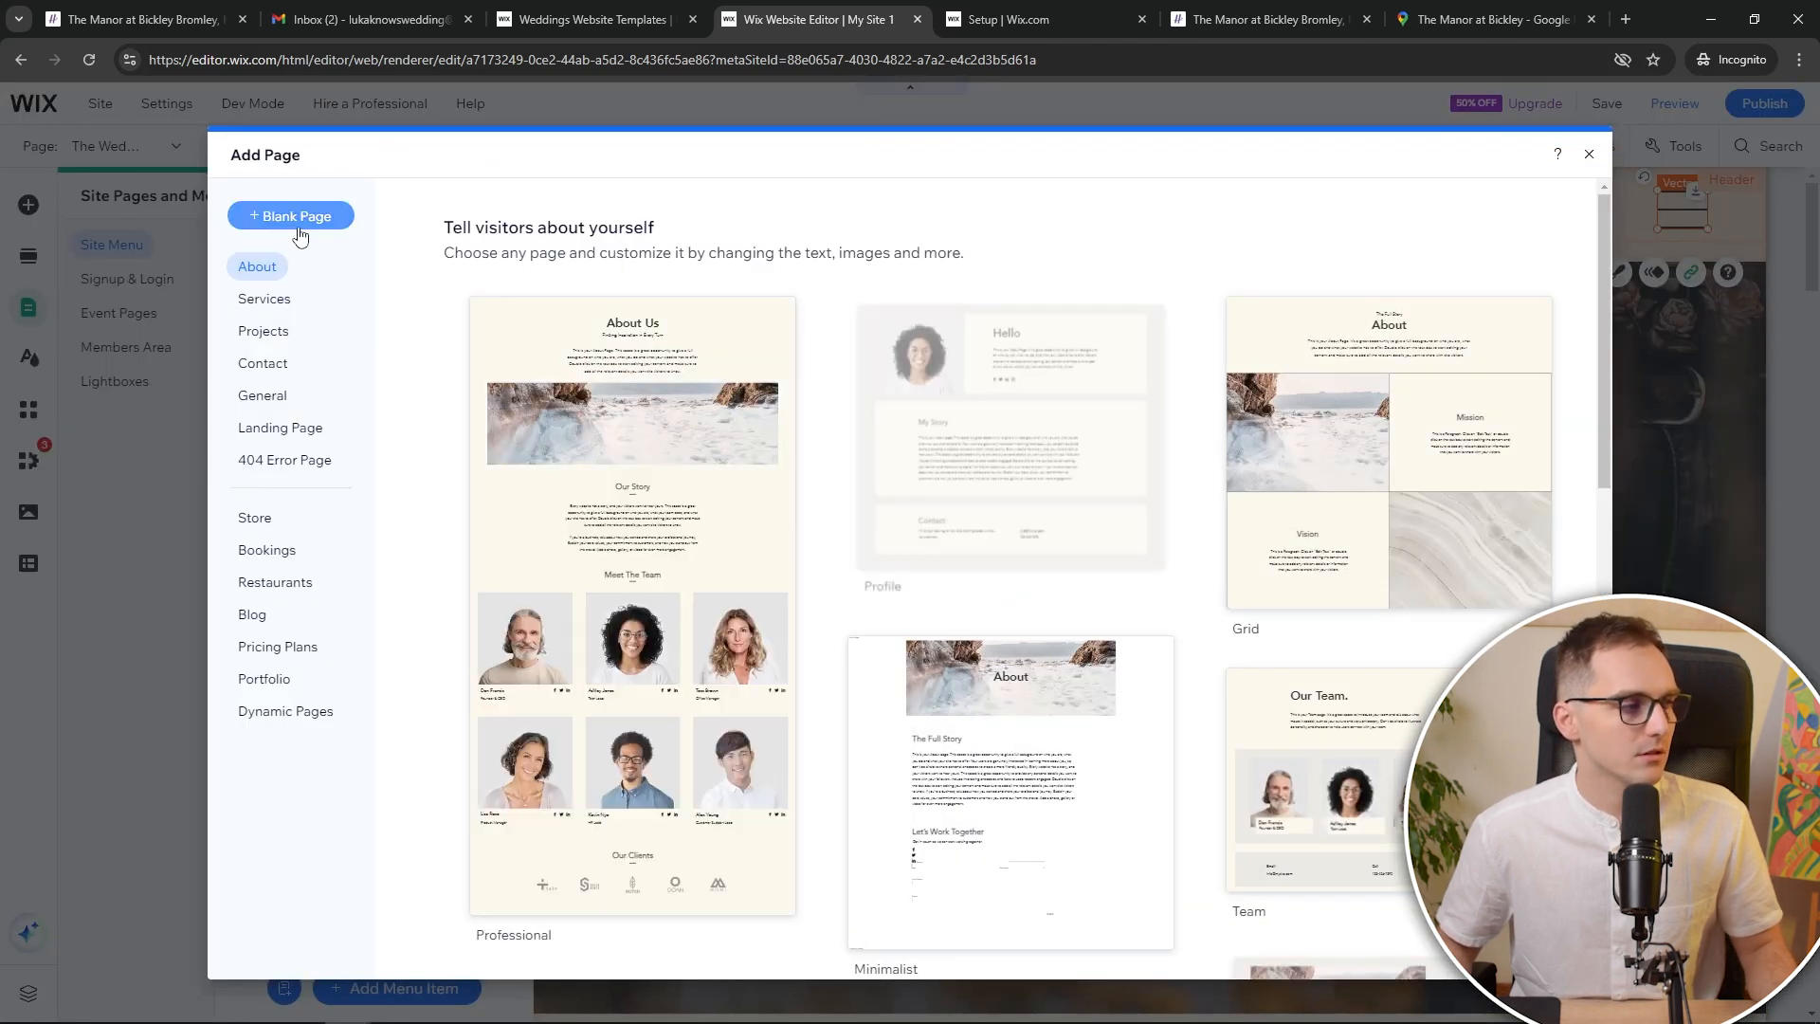
{"action": "left_click", "coordinate": [298, 218]}
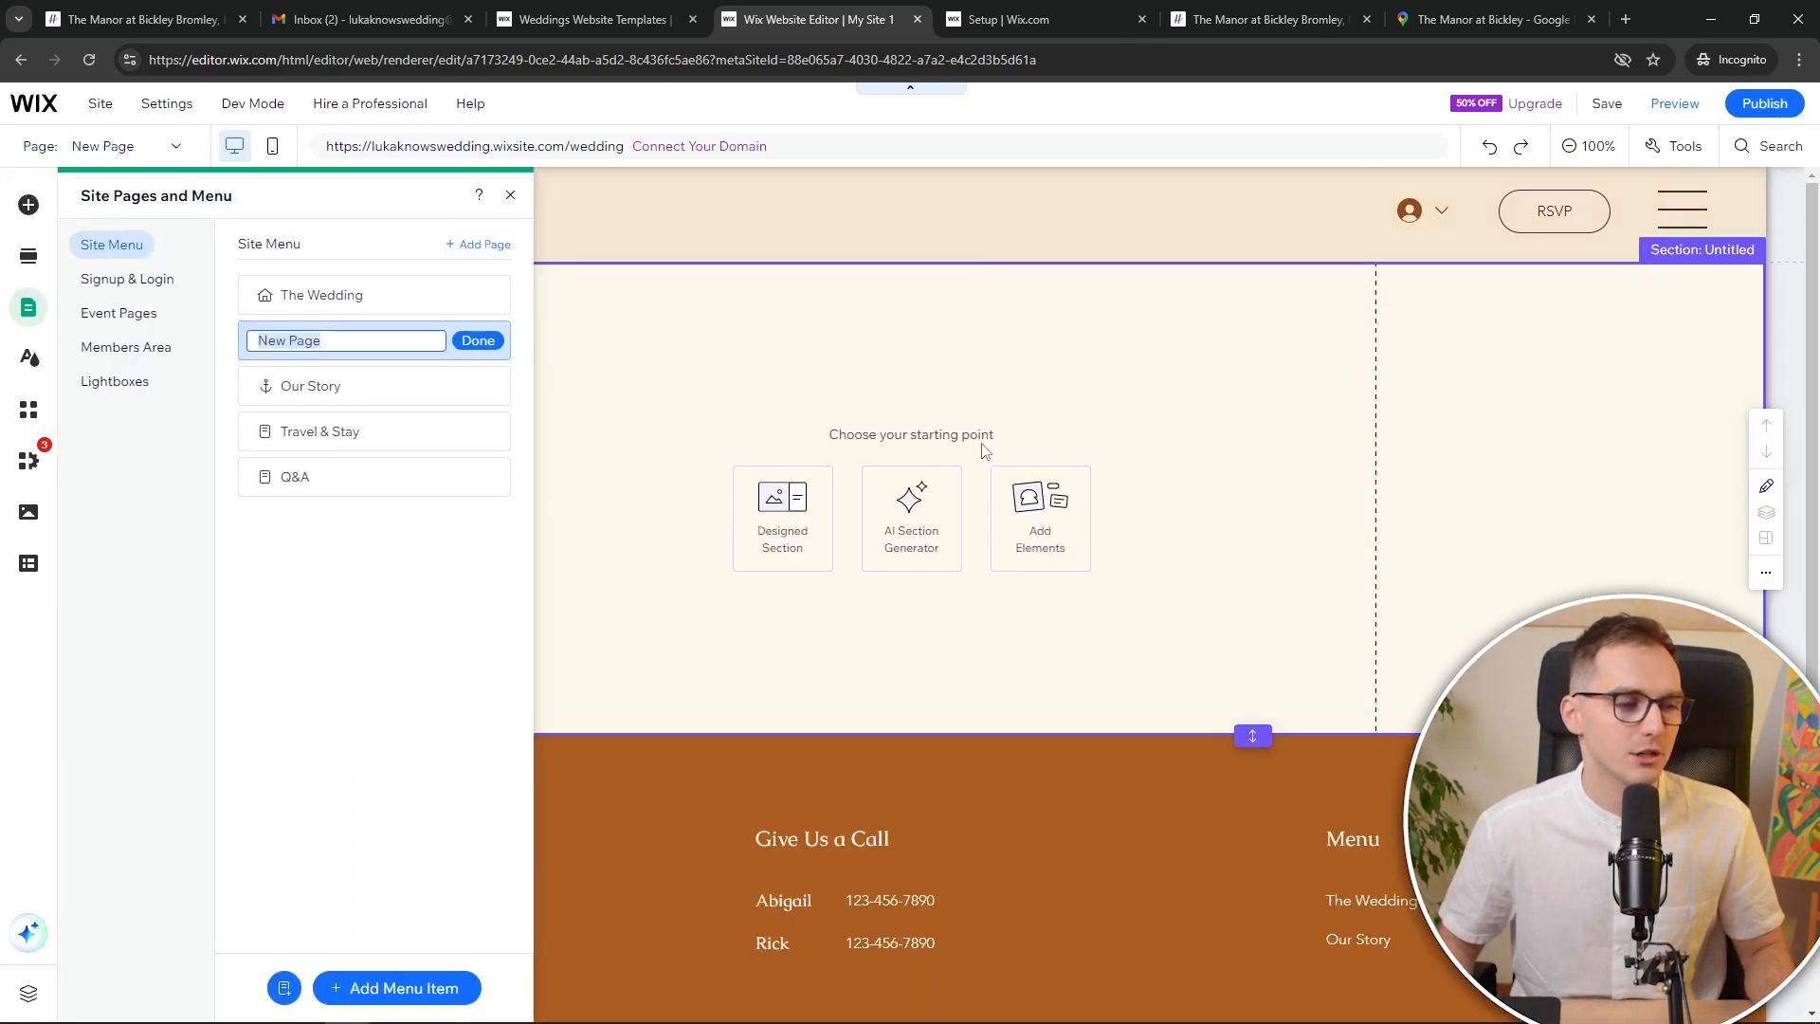
{"action": "left_click", "coordinate": [1064, 523]}
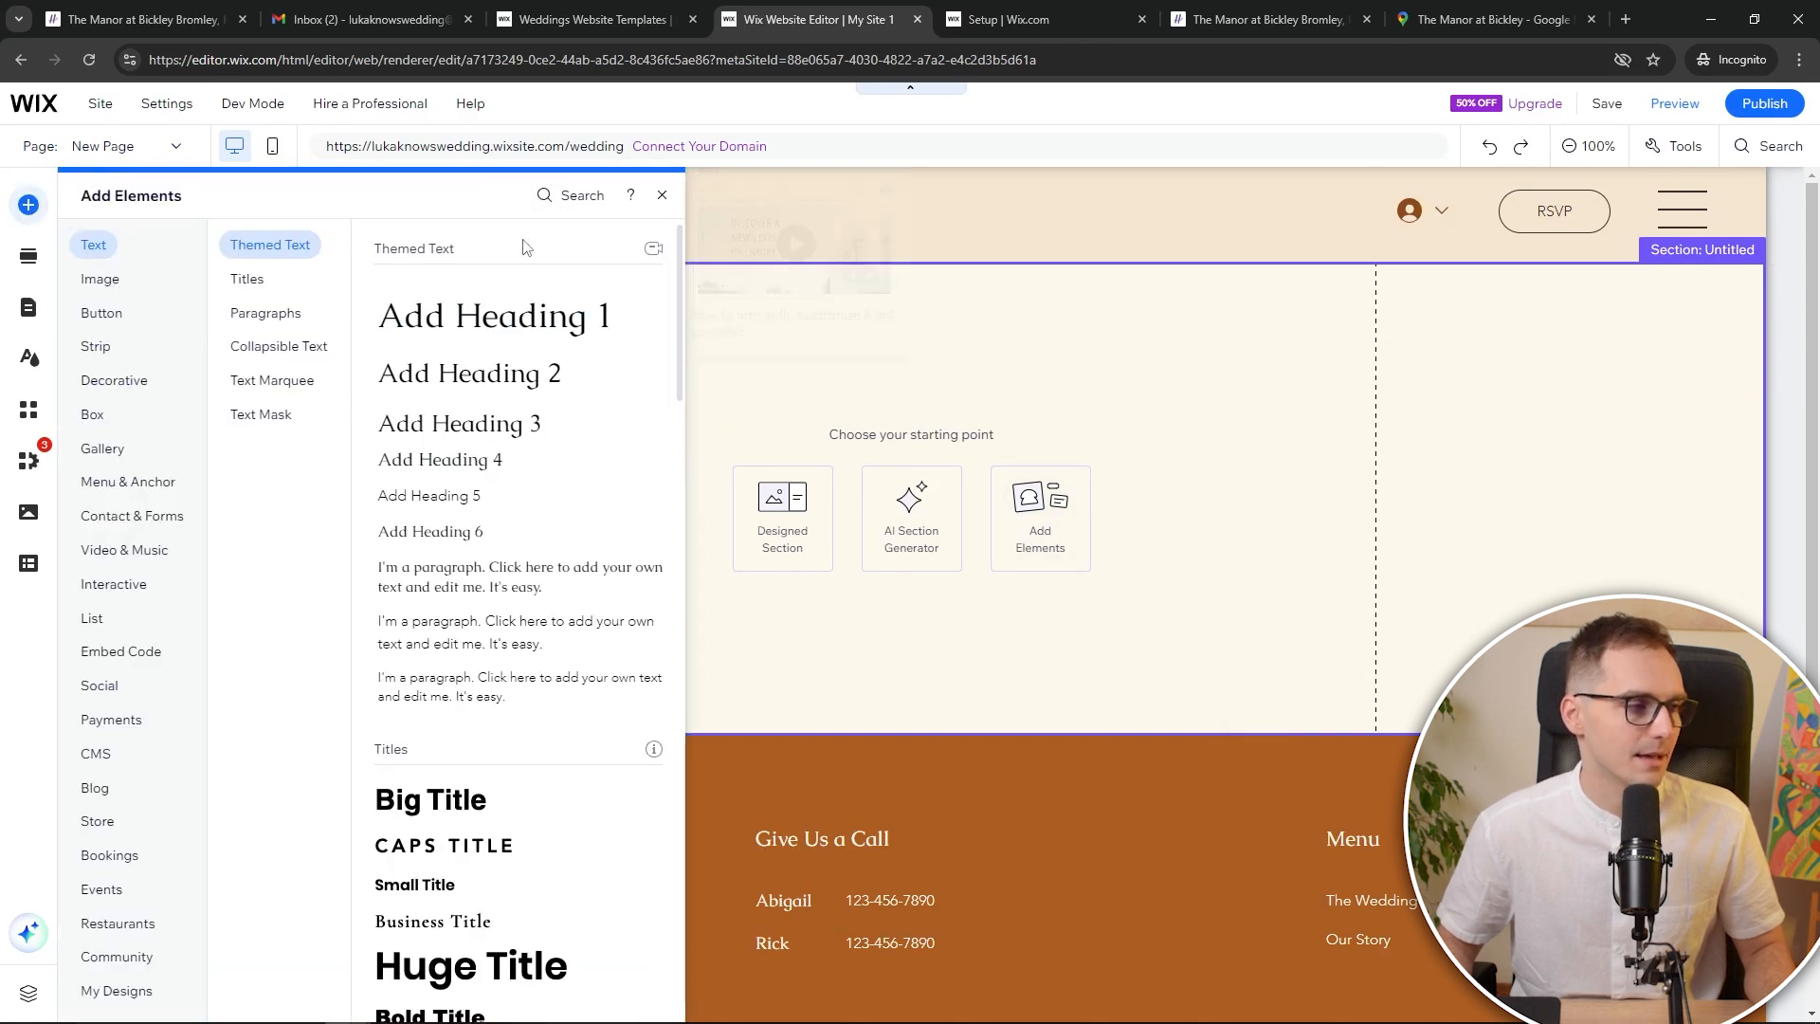
Add the Grid Pro Gallery from the Gallery elements into New Page's empty section
{"action": "left_click", "coordinate": [1753, 147]}
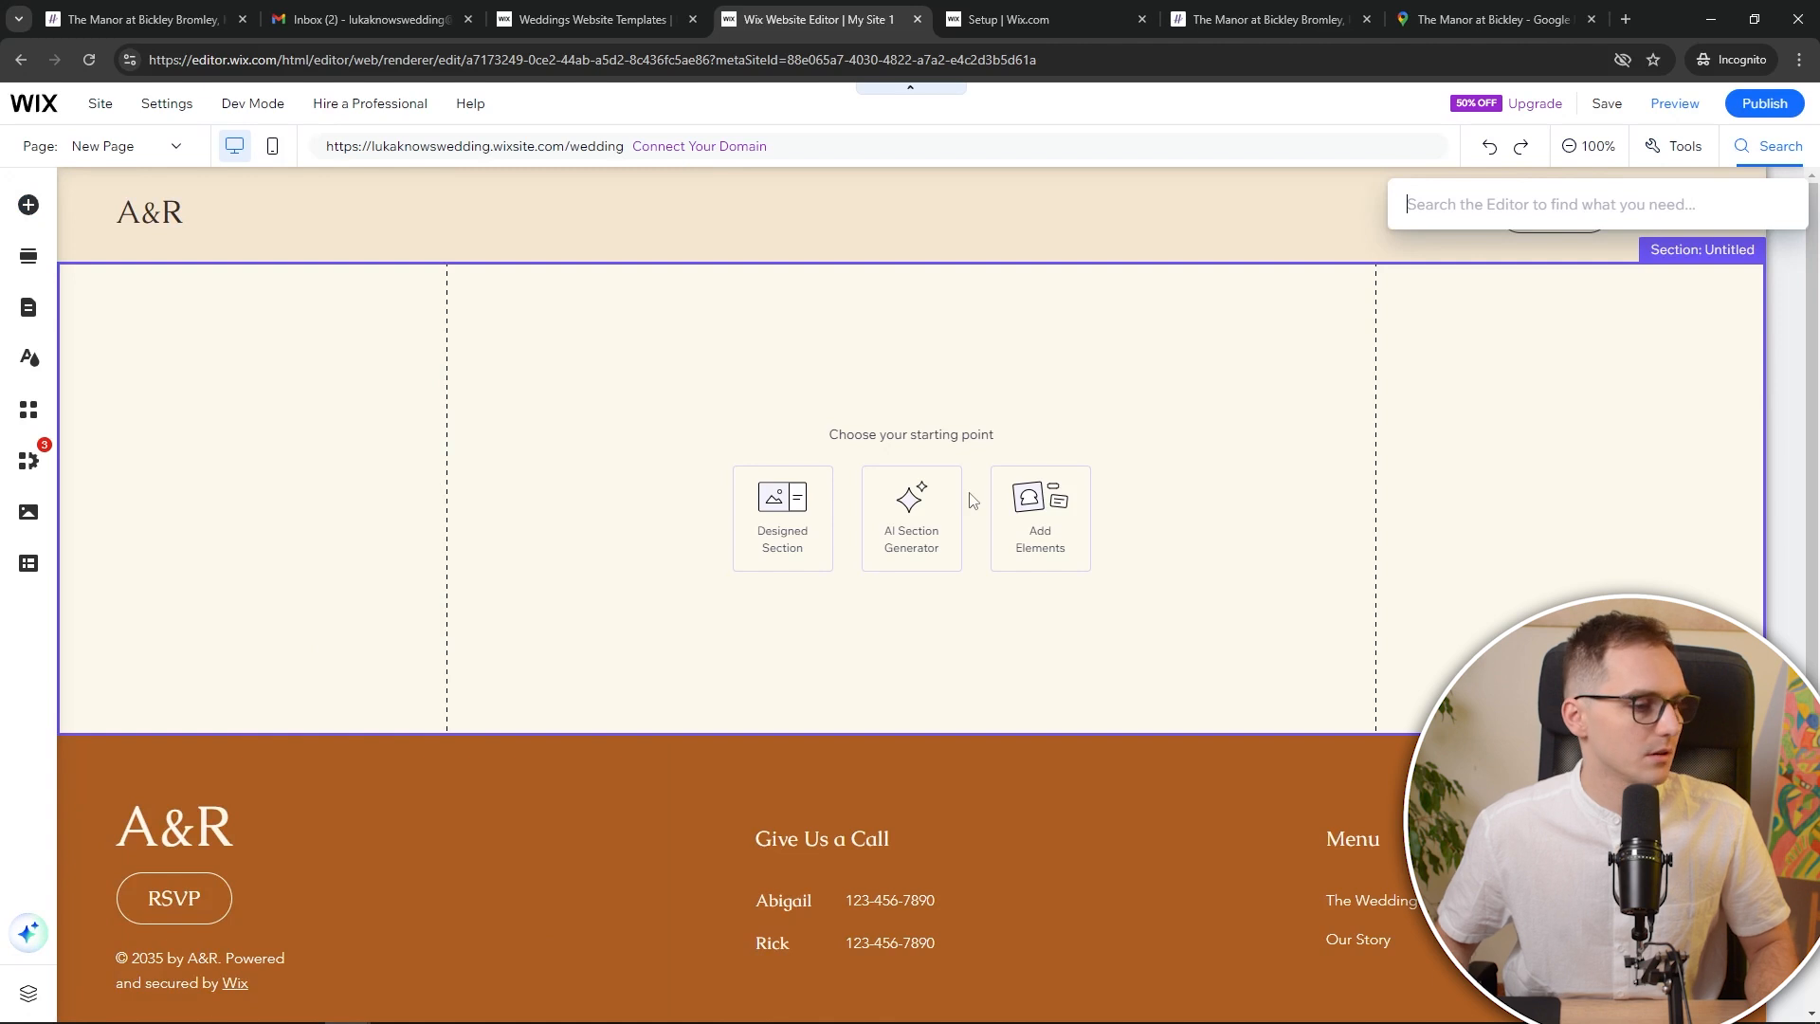
{"action": "left_click", "coordinate": [1045, 514]}
{"action": "left_click", "coordinate": [1060, 507]}
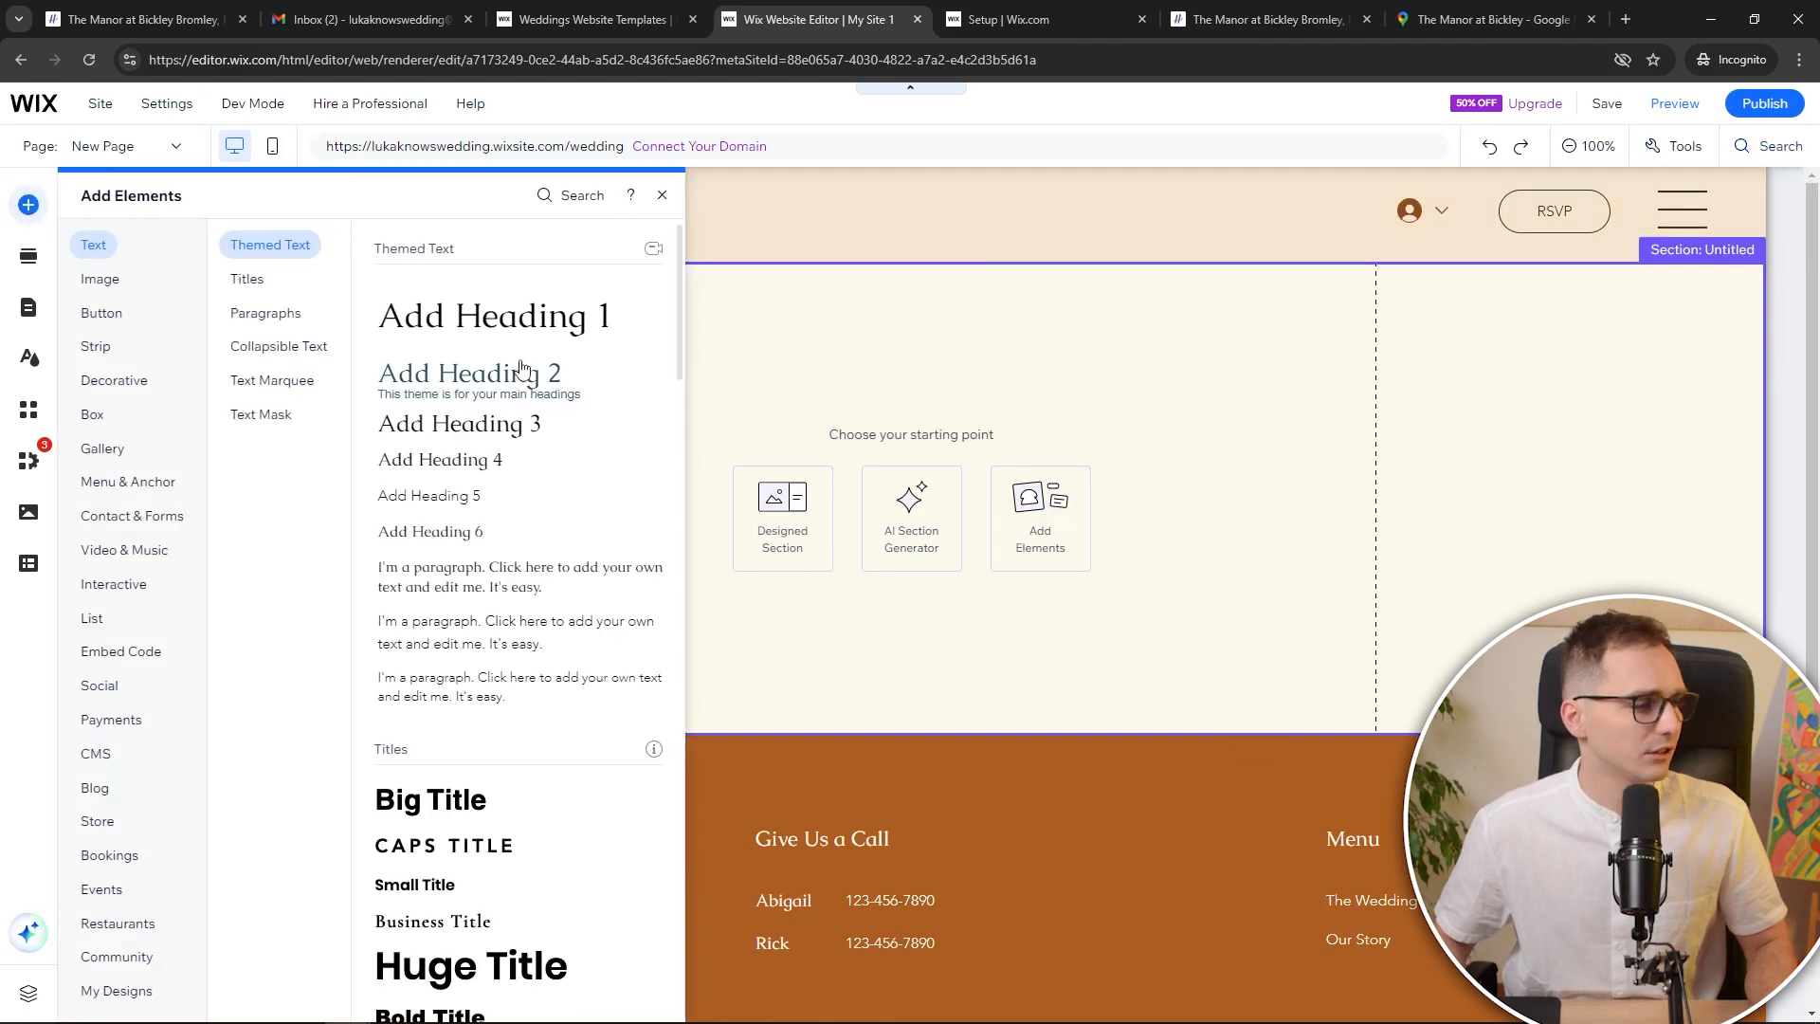
{"action": "left_click", "coordinate": [138, 453]}
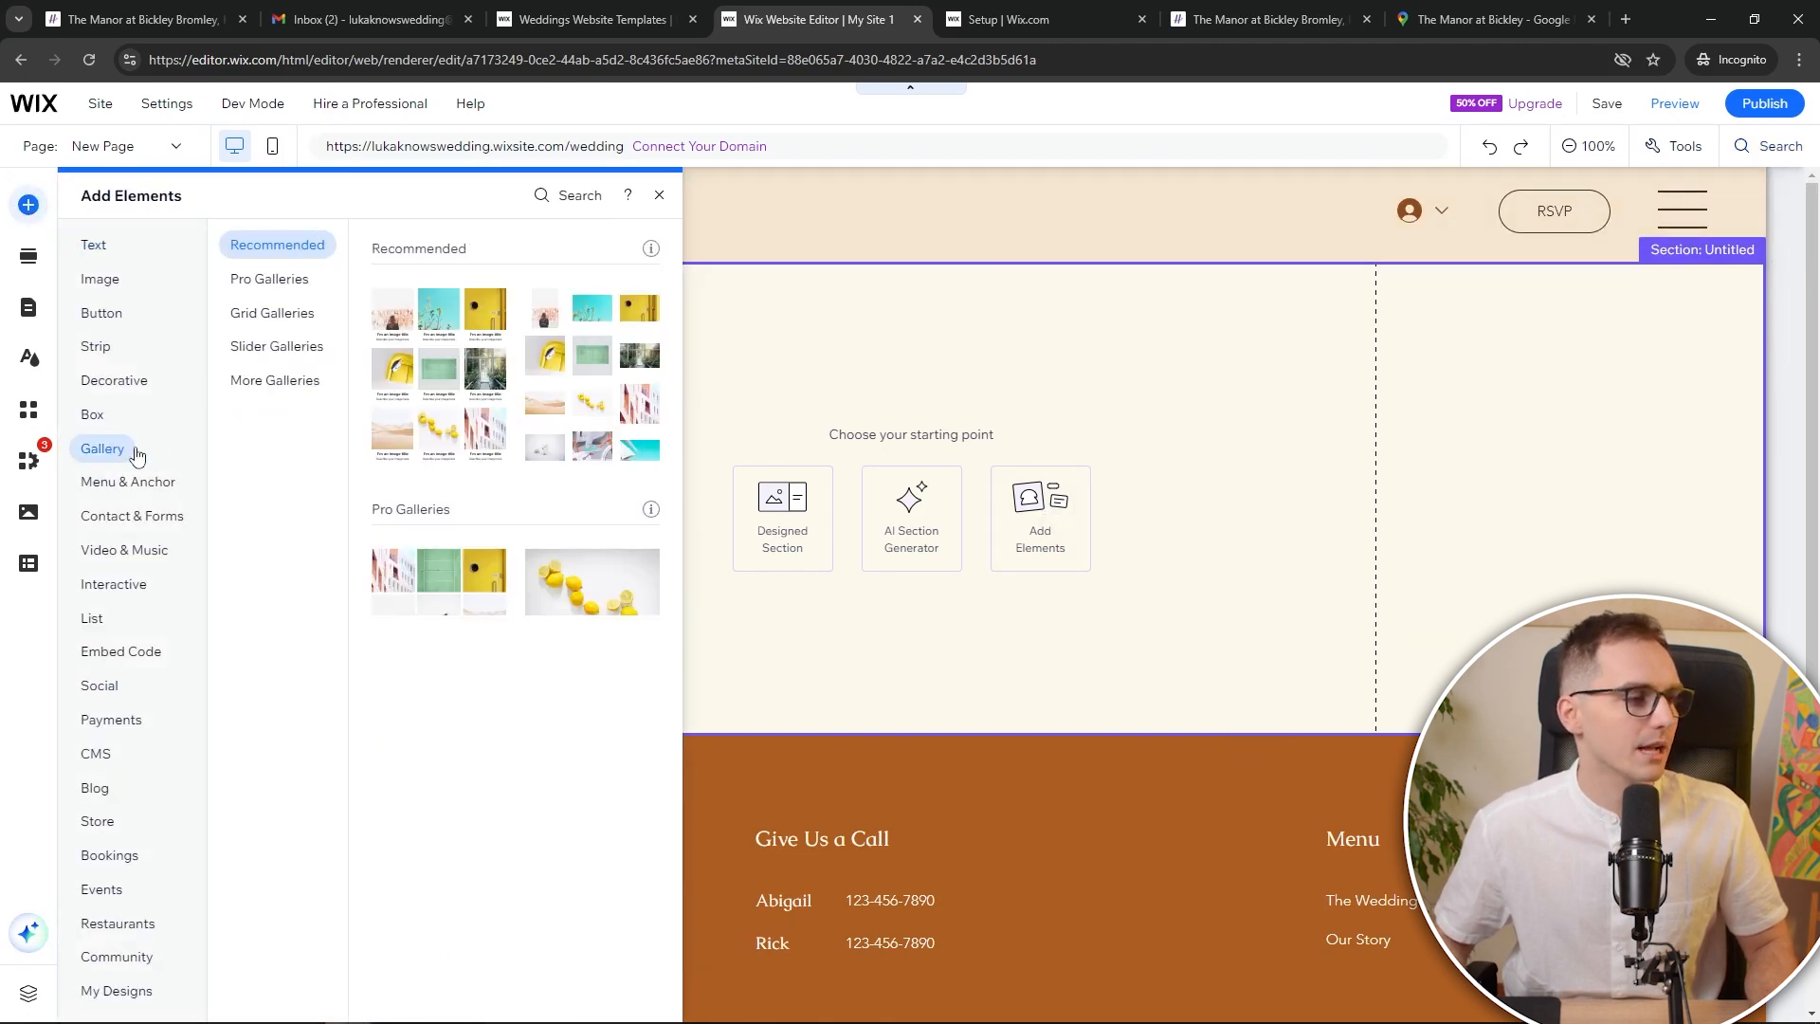
{"action": "scroll", "coordinate": [482, 411], "scroll_direction": "down", "scroll_amount": 3}
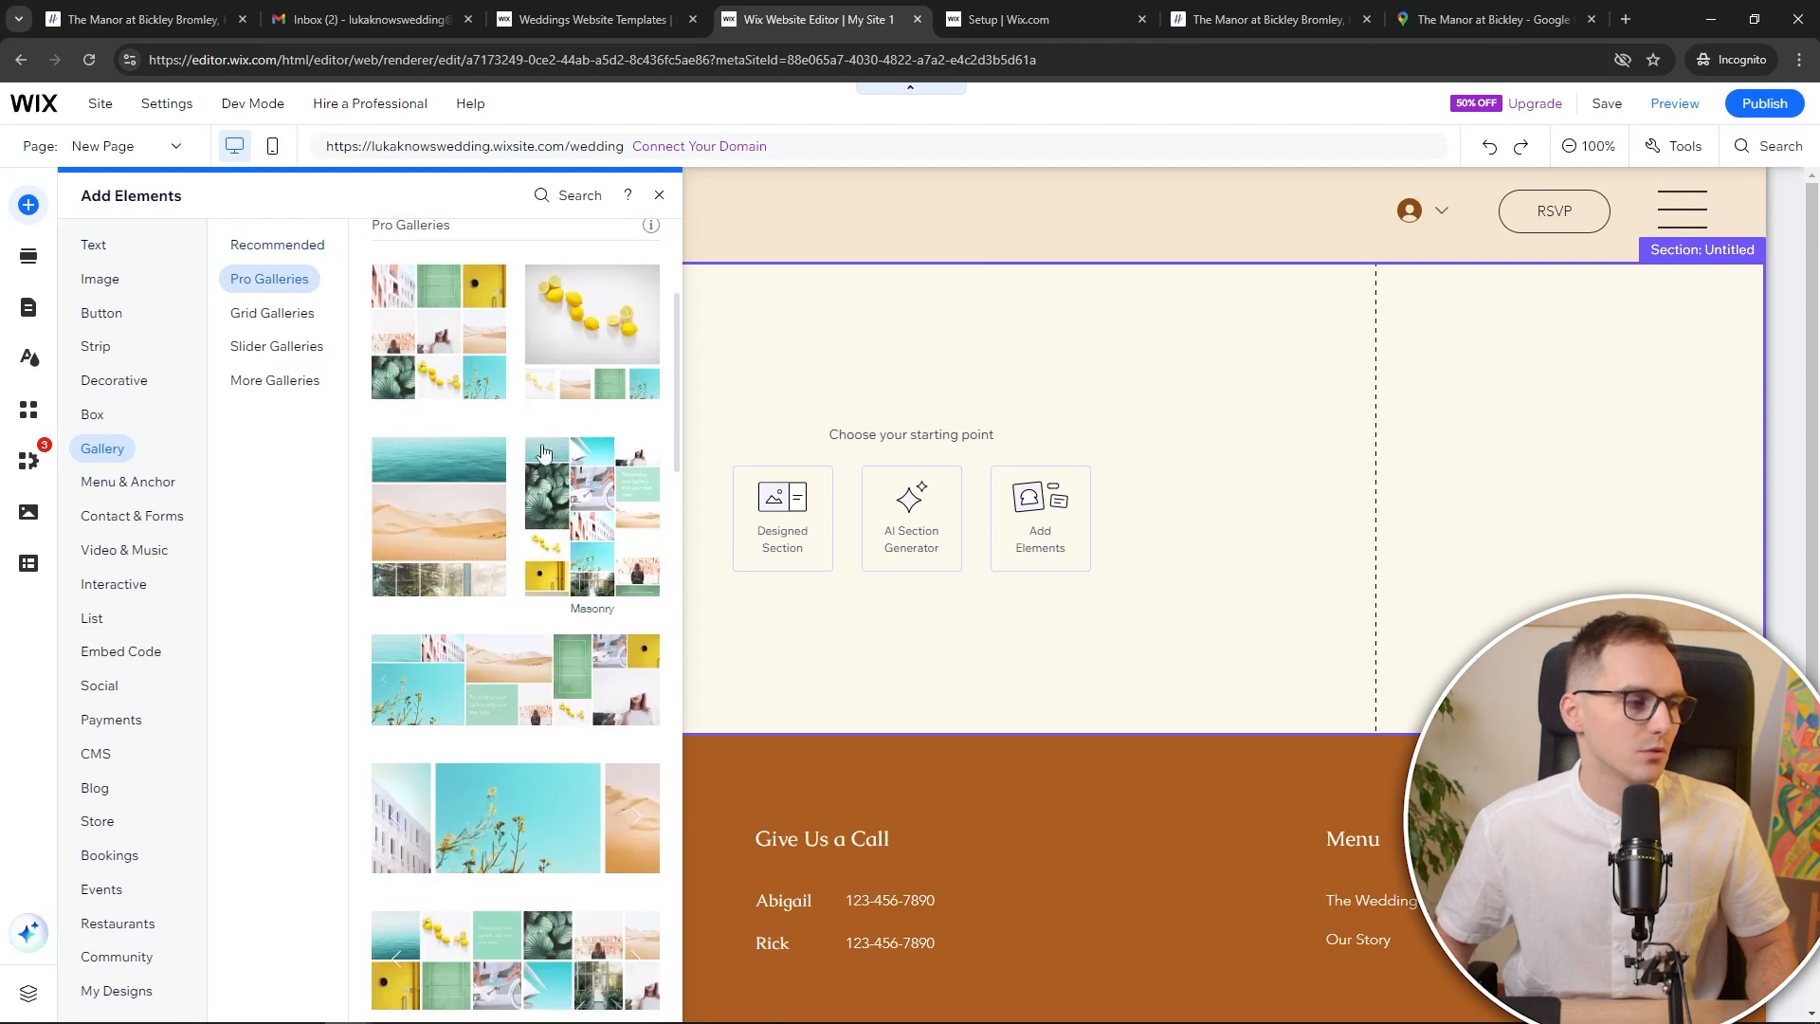
{"action": "left_click", "coordinate": [473, 373]}
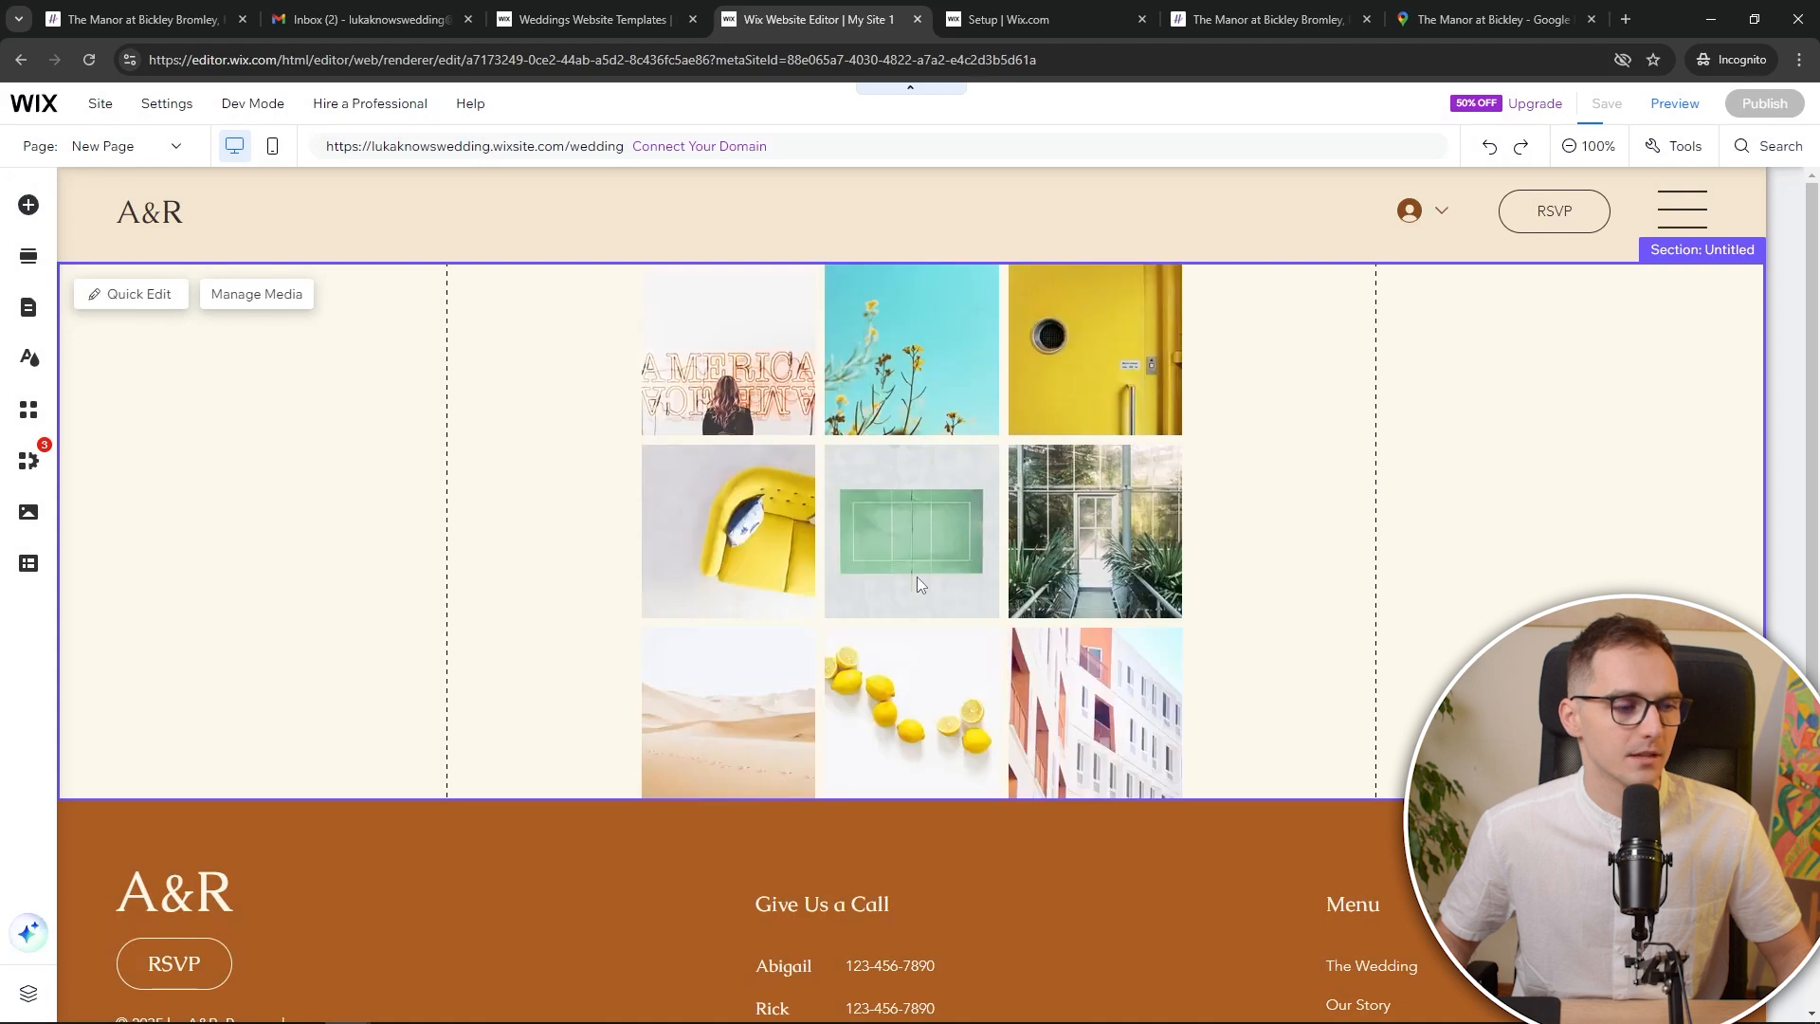
Stretch the photo gallery across the section, check its settings, and reopen Add Elements
{"action": "left_click", "coordinate": [694, 558]}
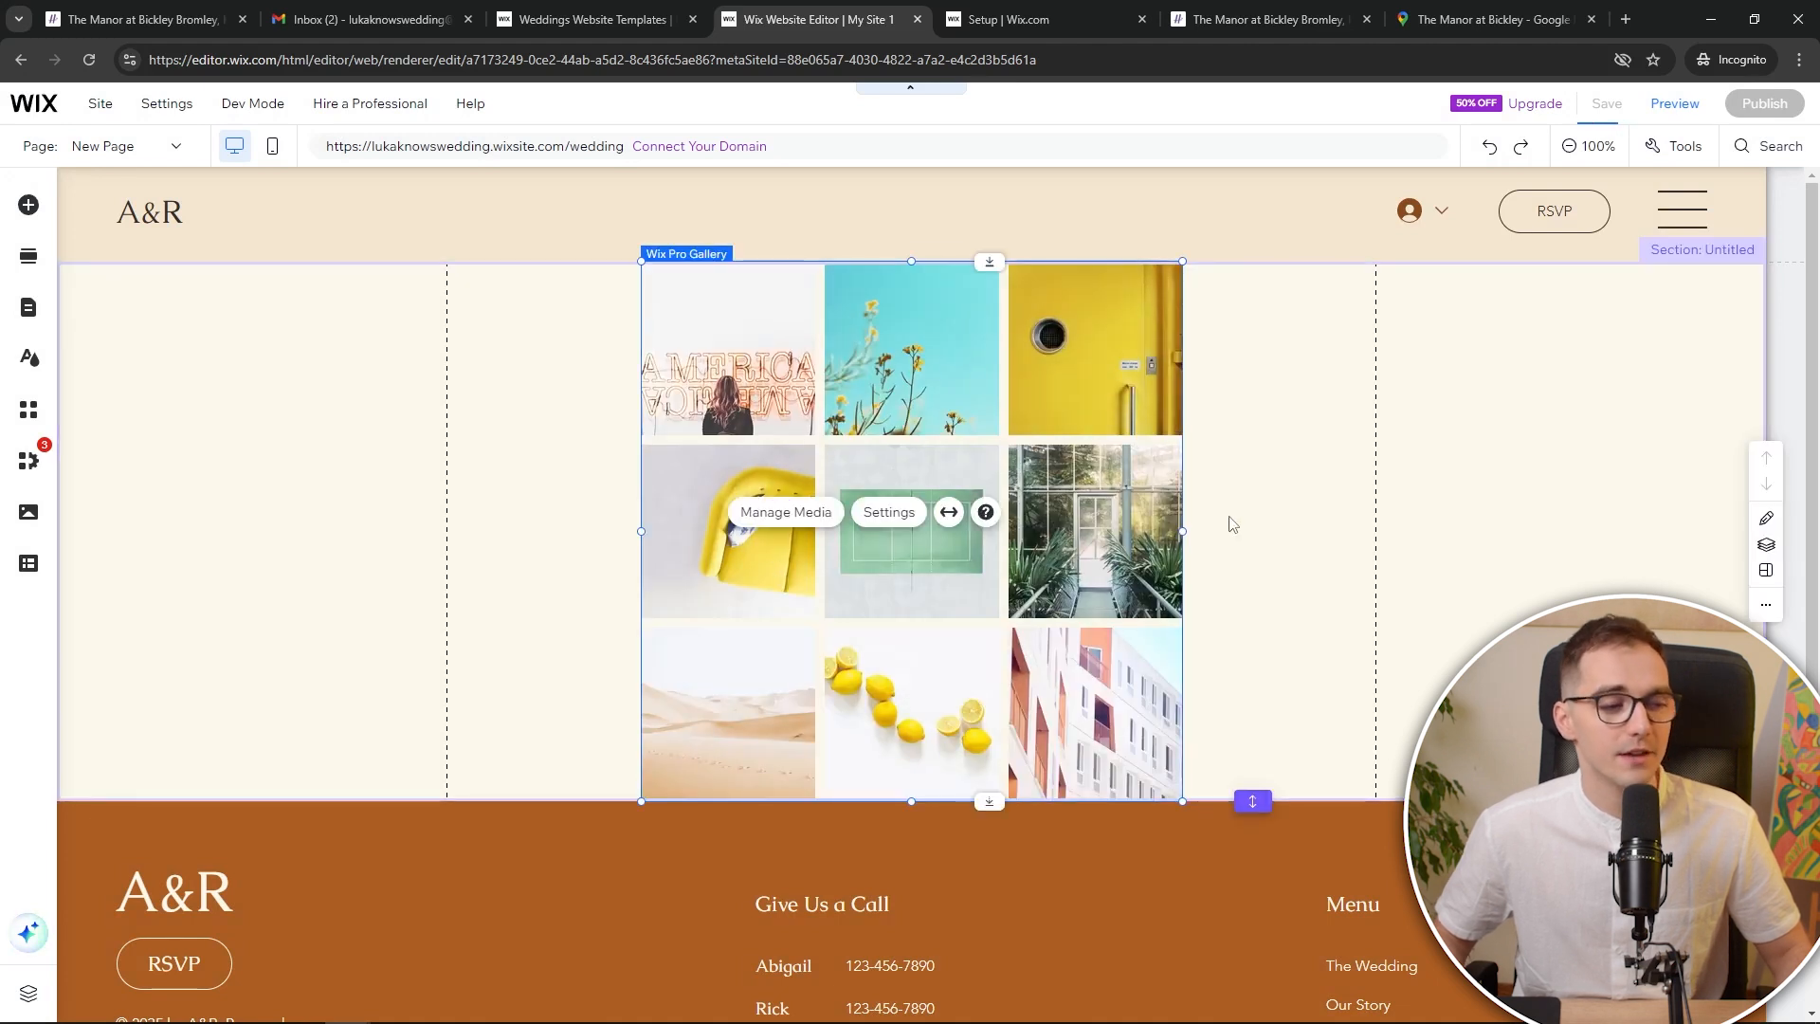
{"action": "left_click_drag", "start_coordinate": [1182, 566], "coordinate": [1373, 551]}
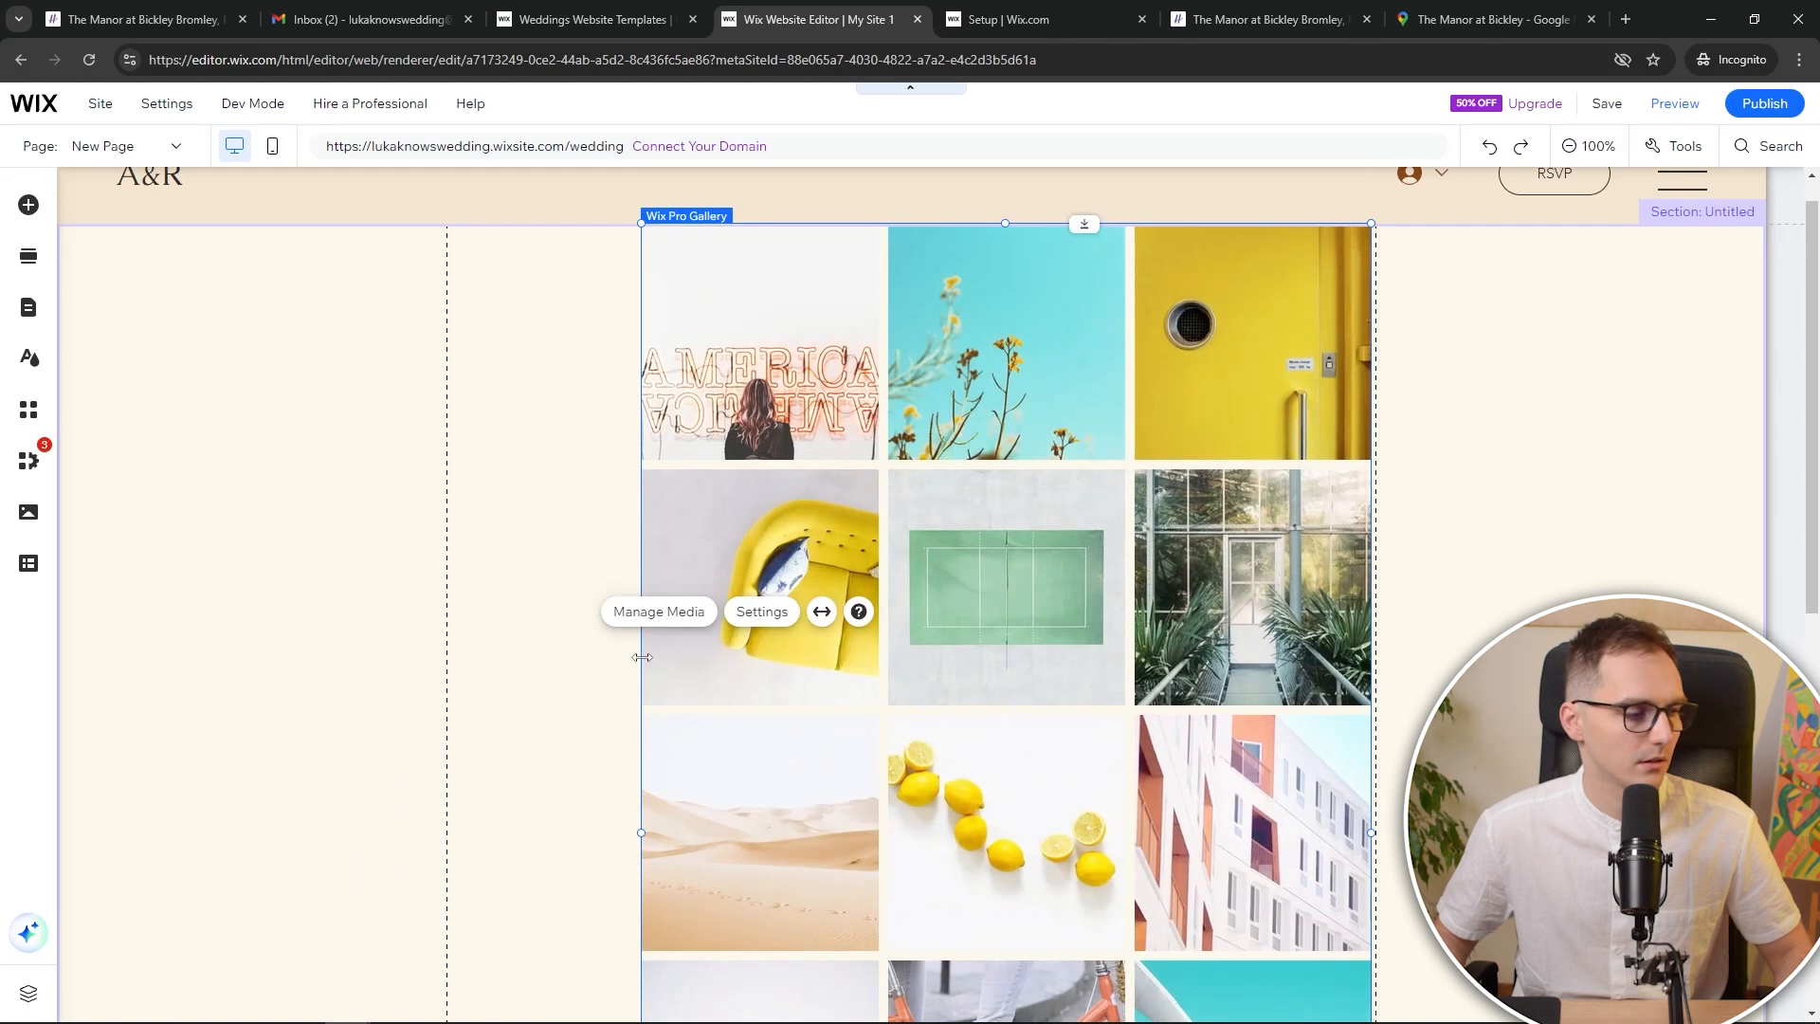
{"action": "left_click_drag", "start_coordinate": [641, 657], "coordinate": [452, 654]}
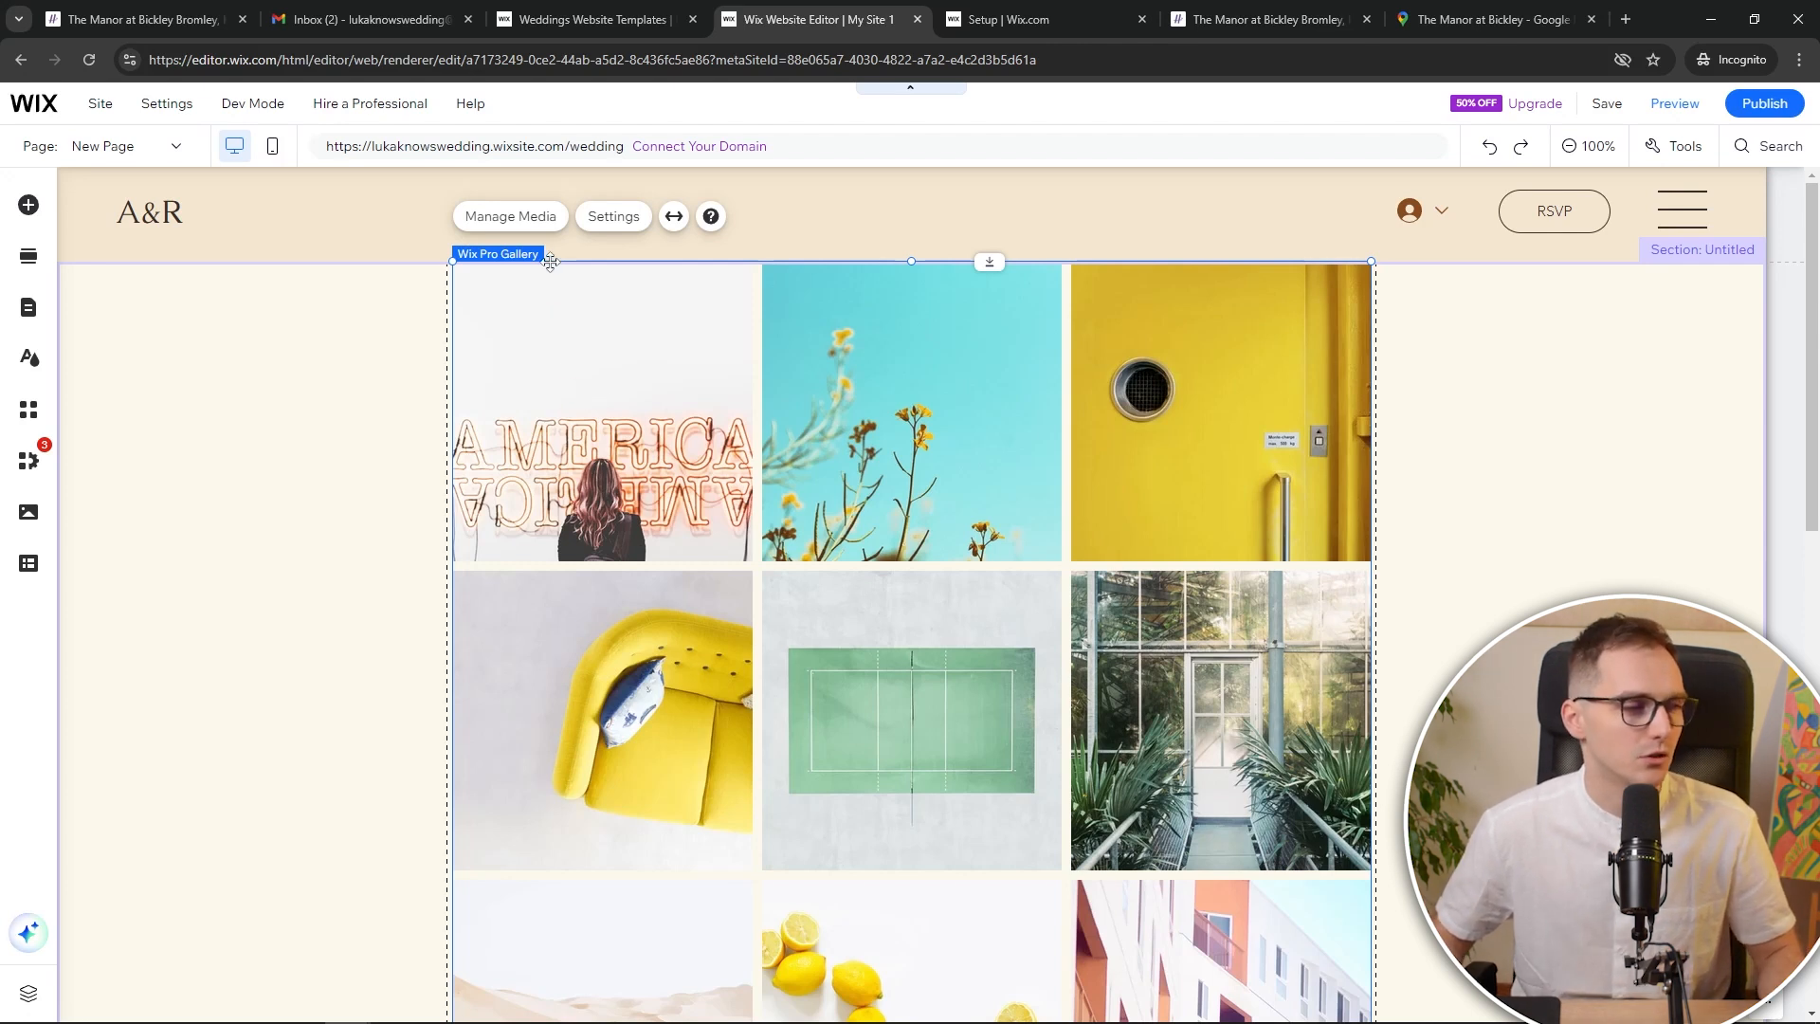
{"action": "left_click", "coordinate": [511, 217]}
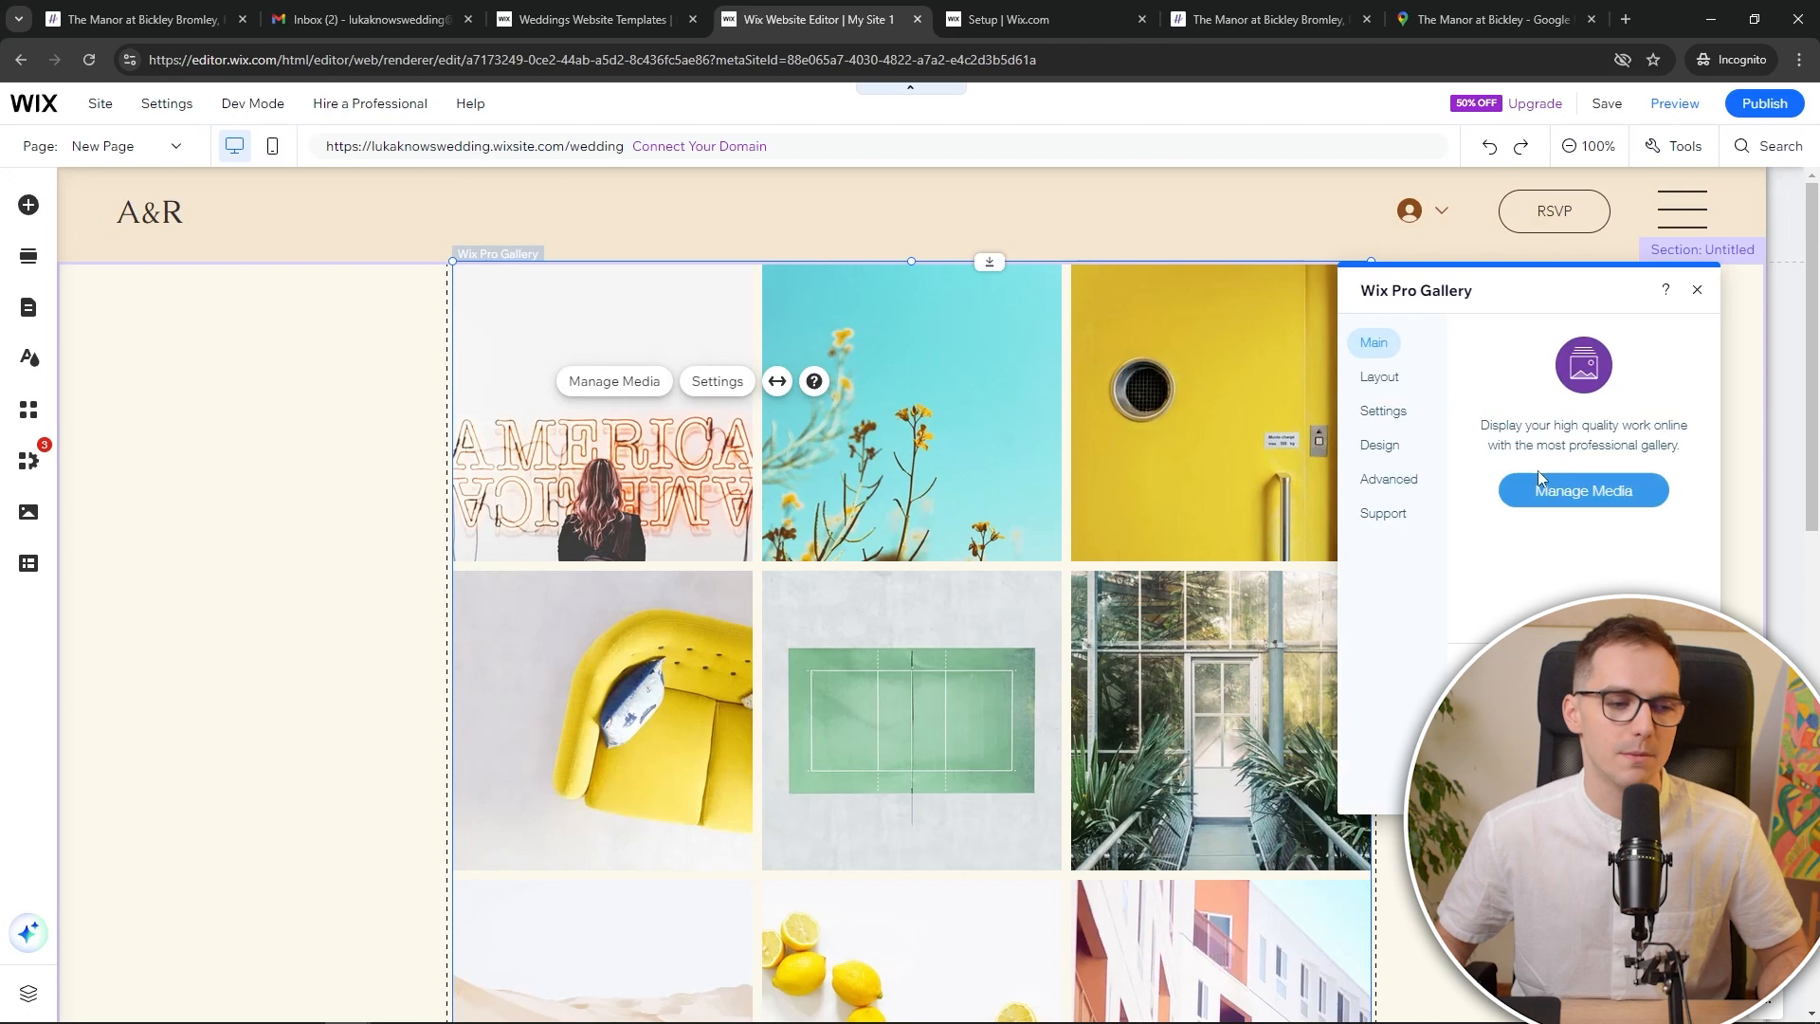
{"action": "left_click", "coordinate": [1696, 300]}
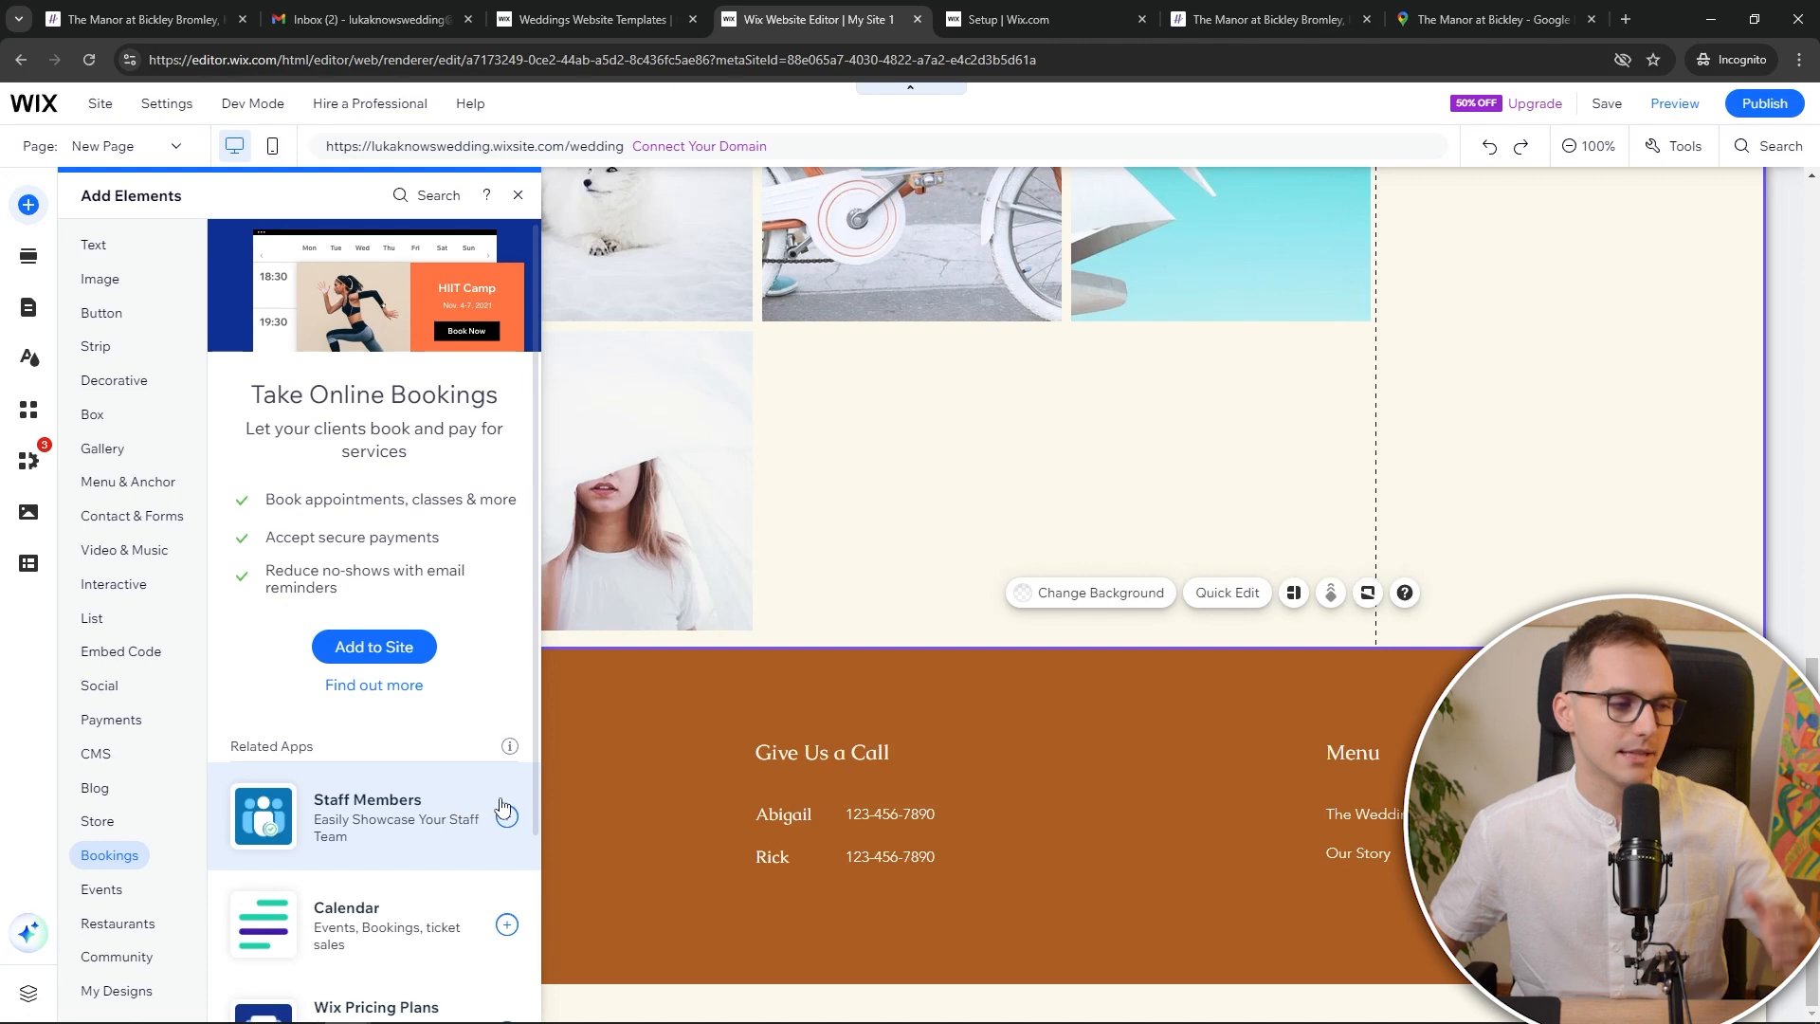
Browse Store and Menu & Anchor, then add a video player from Video & Music
{"action": "left_click", "coordinate": [106, 818]}
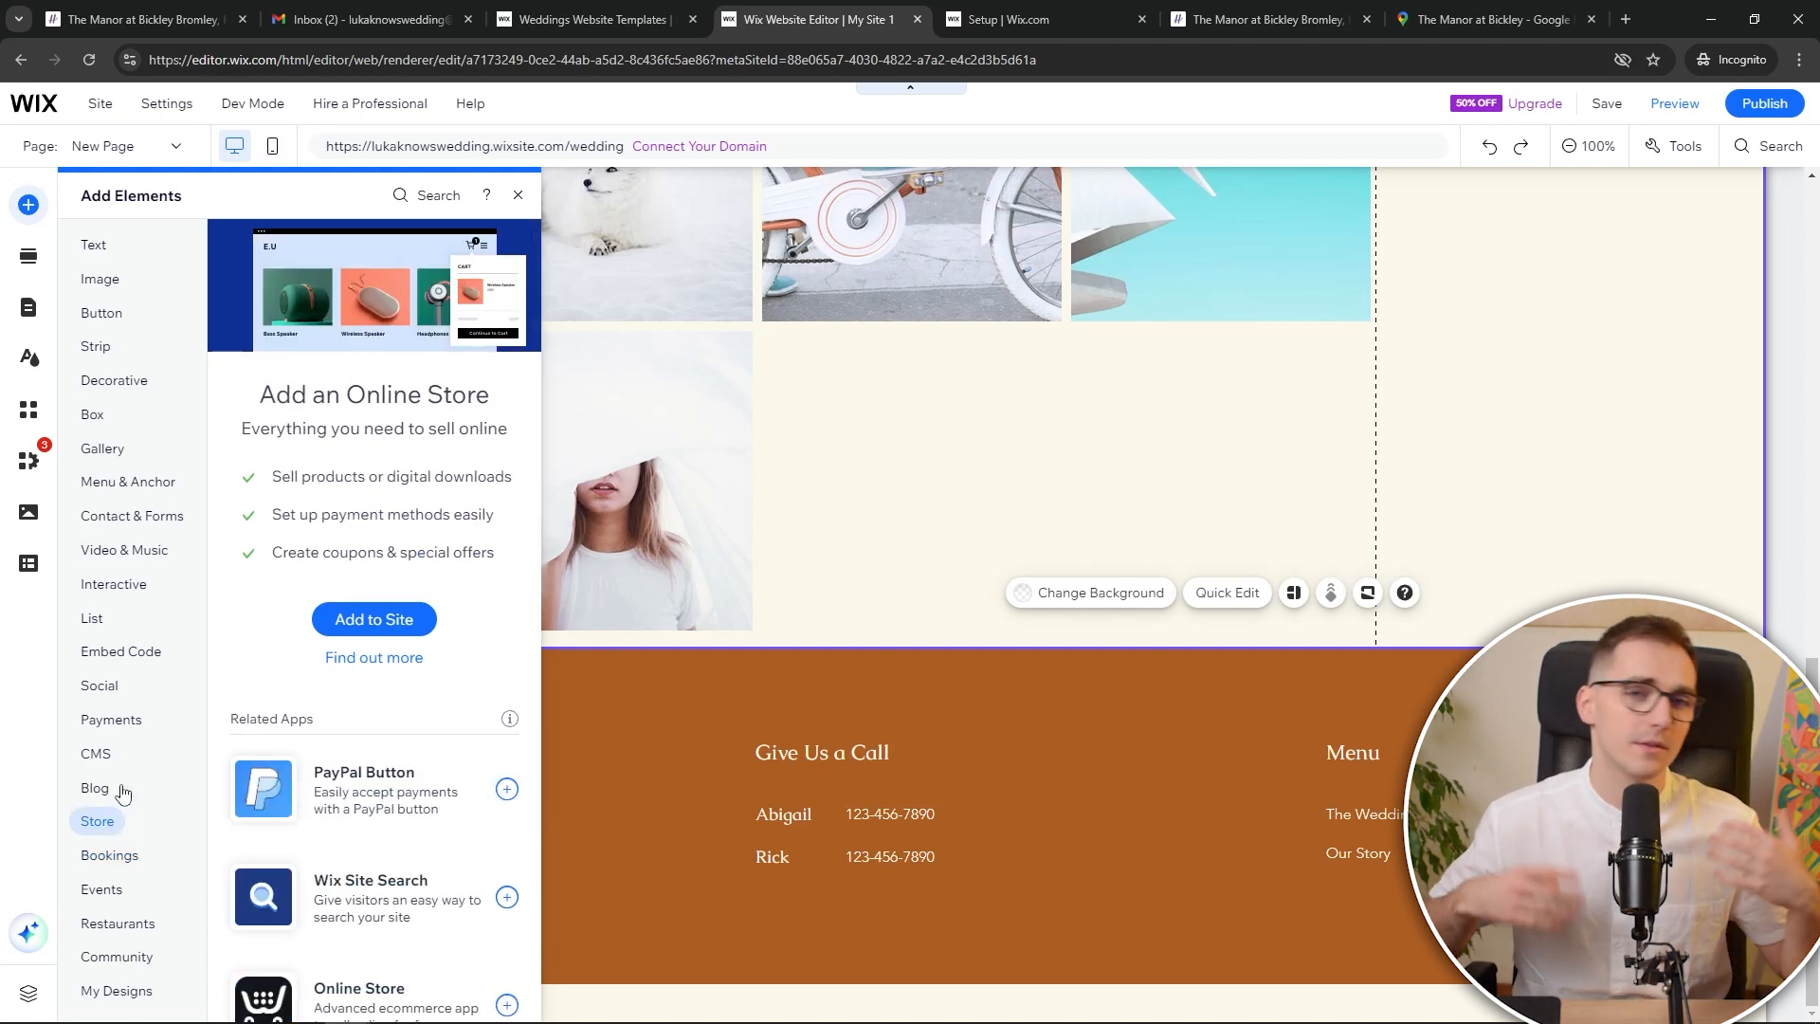
{"action": "left_click", "coordinate": [147, 479]}
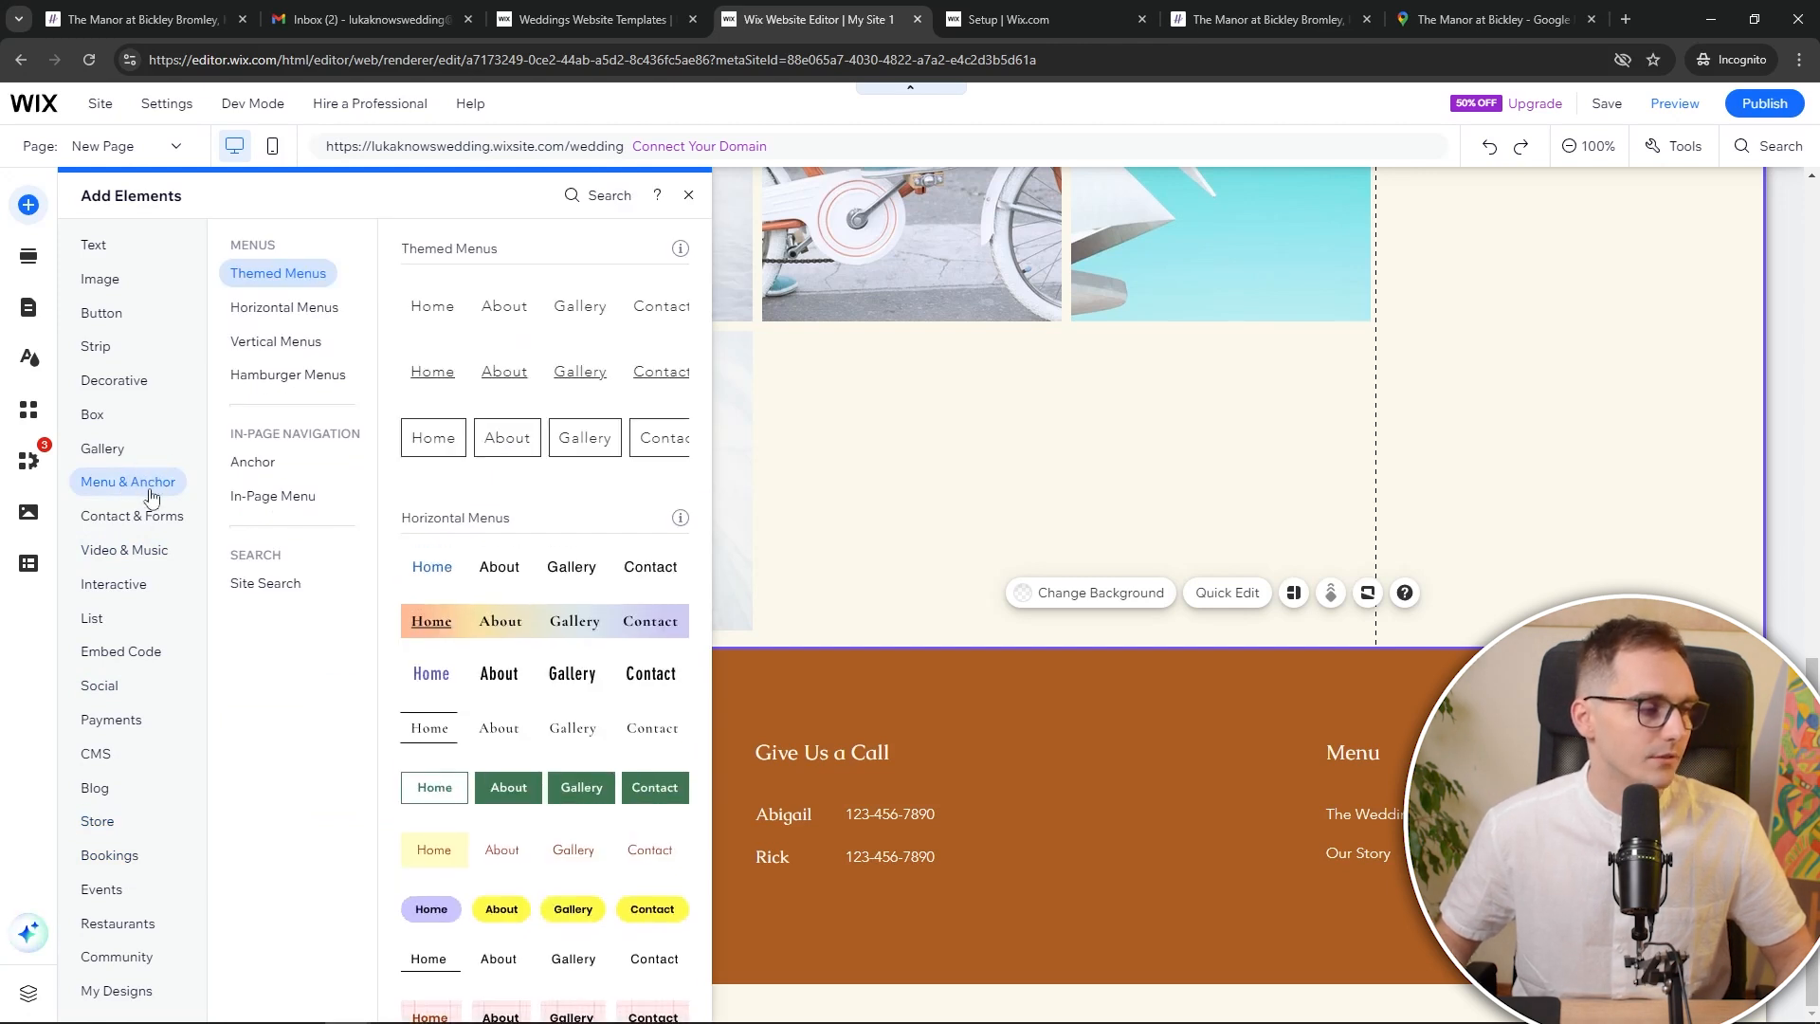
{"action": "left_click", "coordinate": [130, 557]}
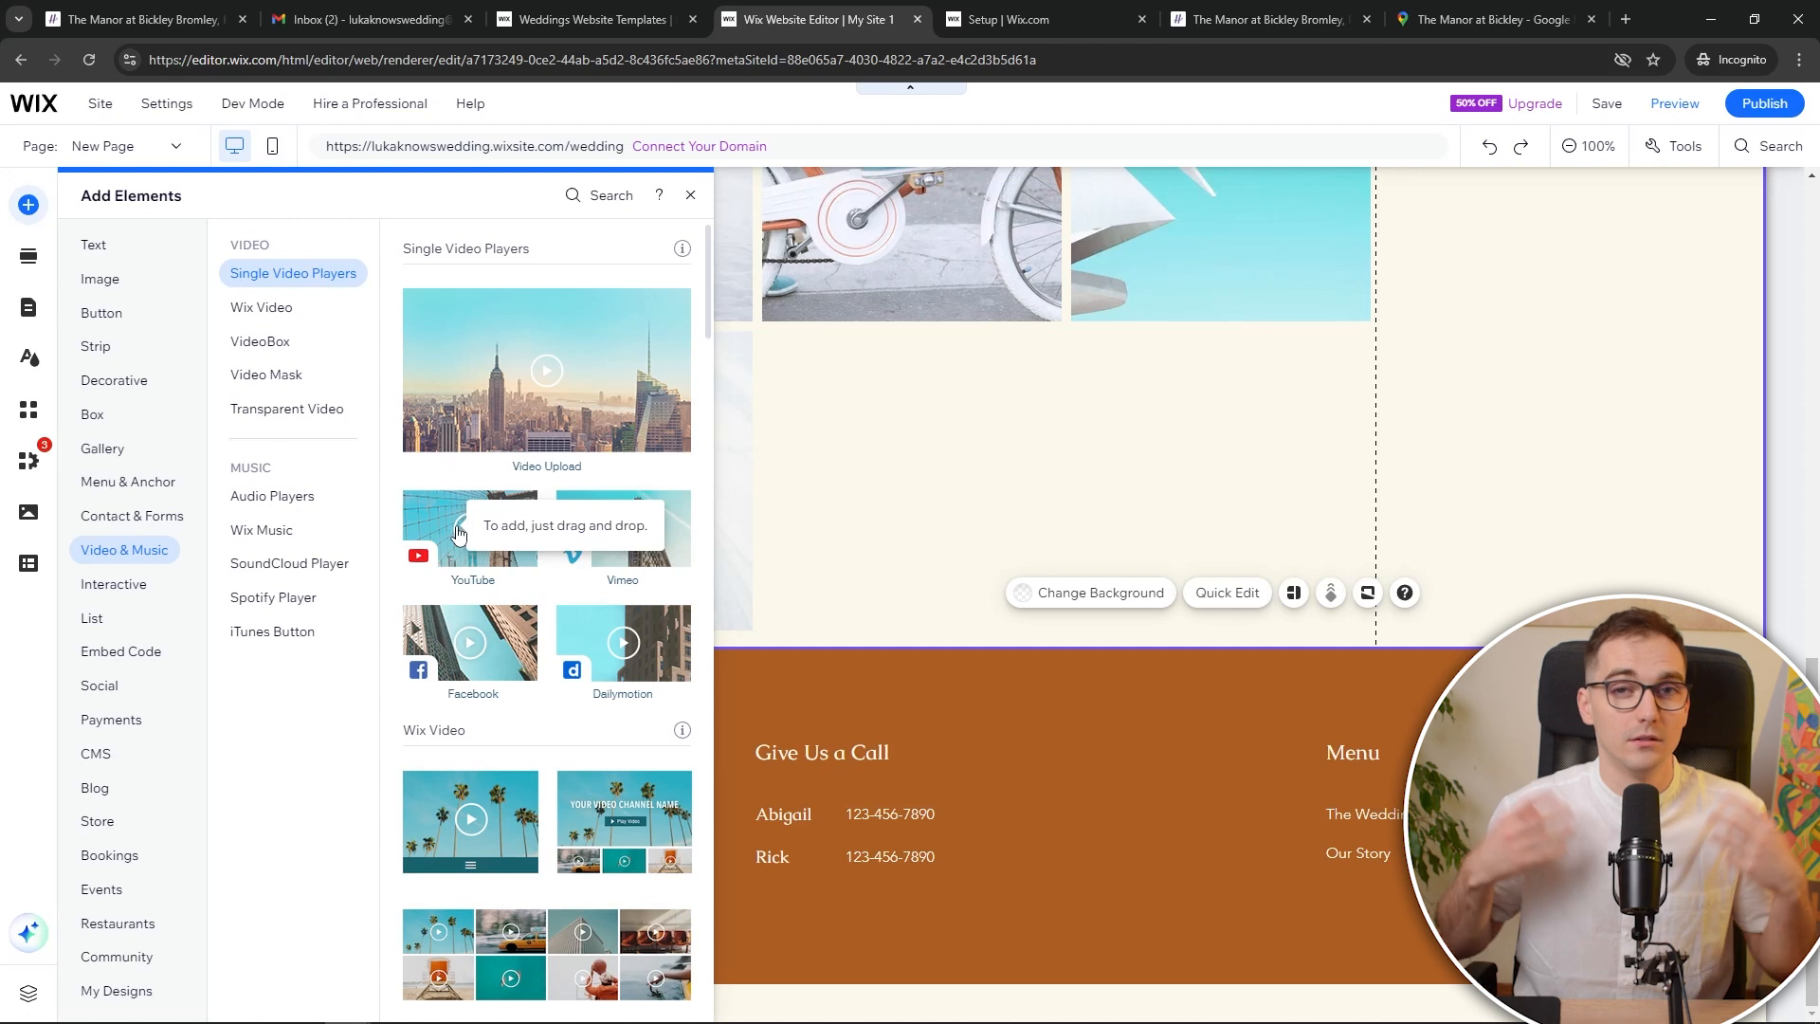
{"action": "left_click", "coordinate": [457, 533]}
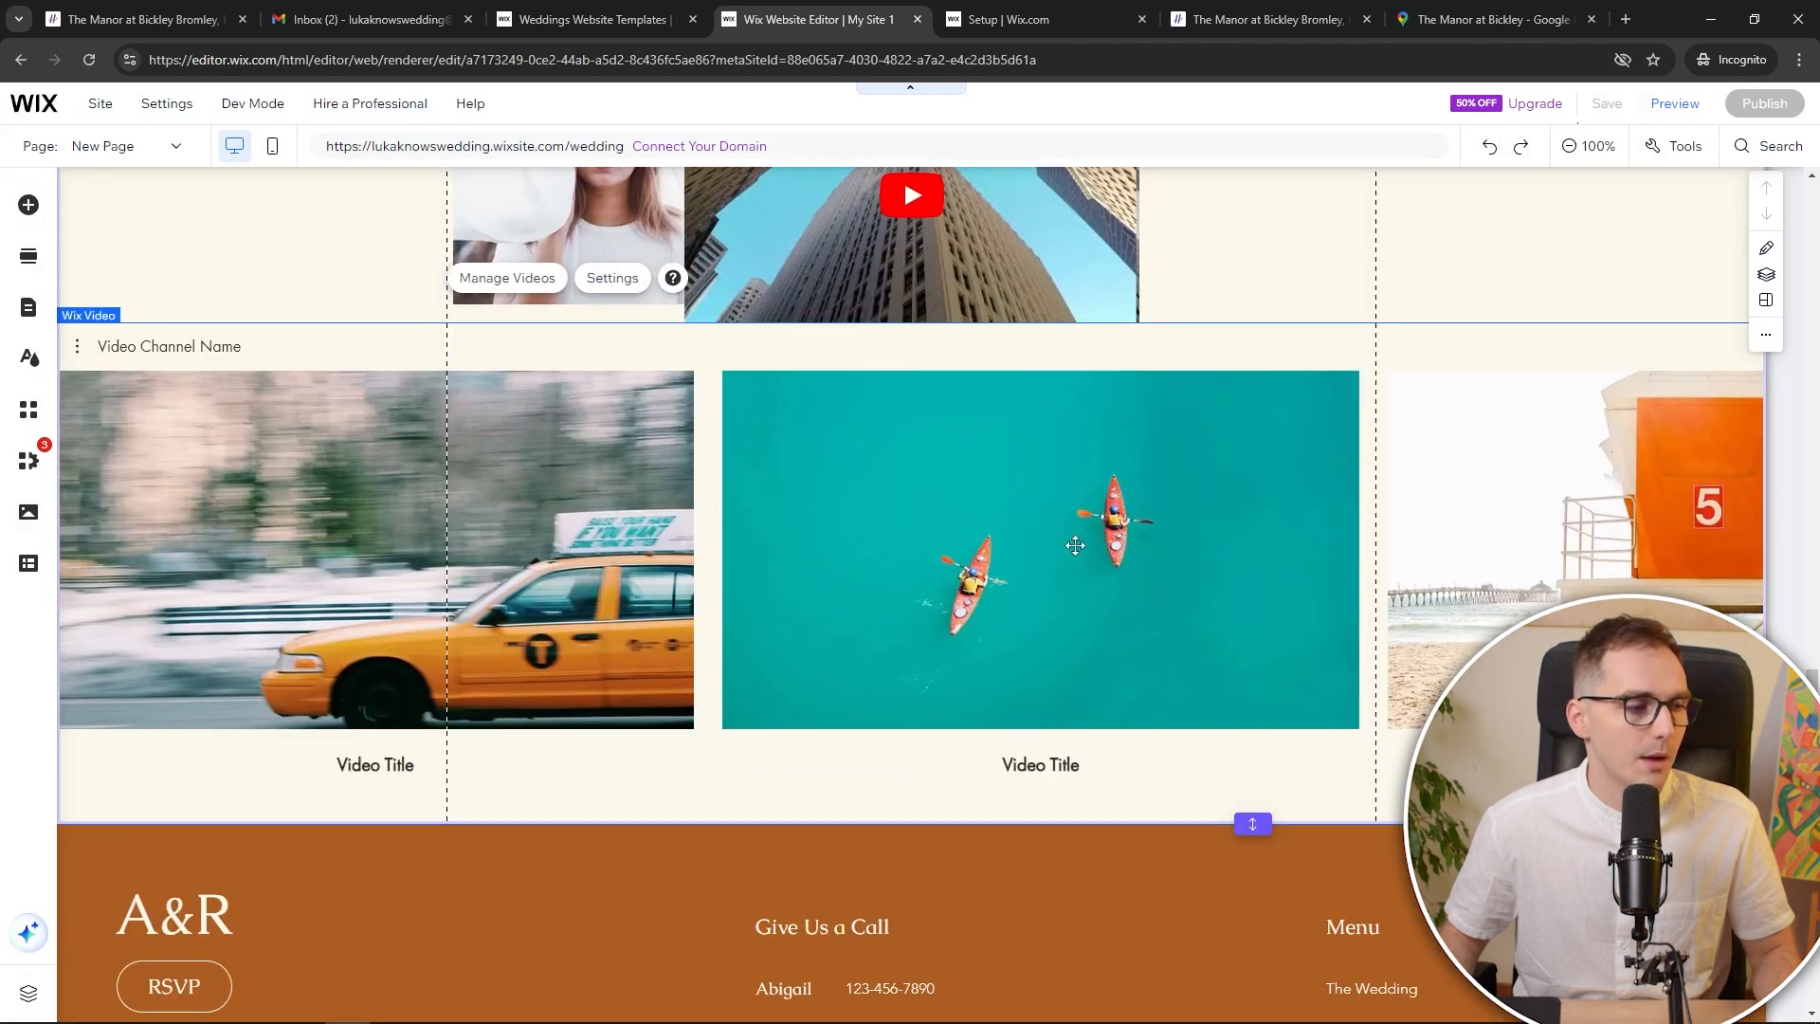
{"action": "scroll", "coordinate": [1074, 546], "scroll_direction": "up", "scroll_amount": 6}
Move the video player above the gallery, push the gallery down, and enlarge the player
{"action": "left_click_drag", "start_coordinate": [986, 681], "coordinate": [1018, 230]}
{"action": "scroll", "coordinate": [888, 662], "scroll_direction": "up", "scroll_amount": 9}
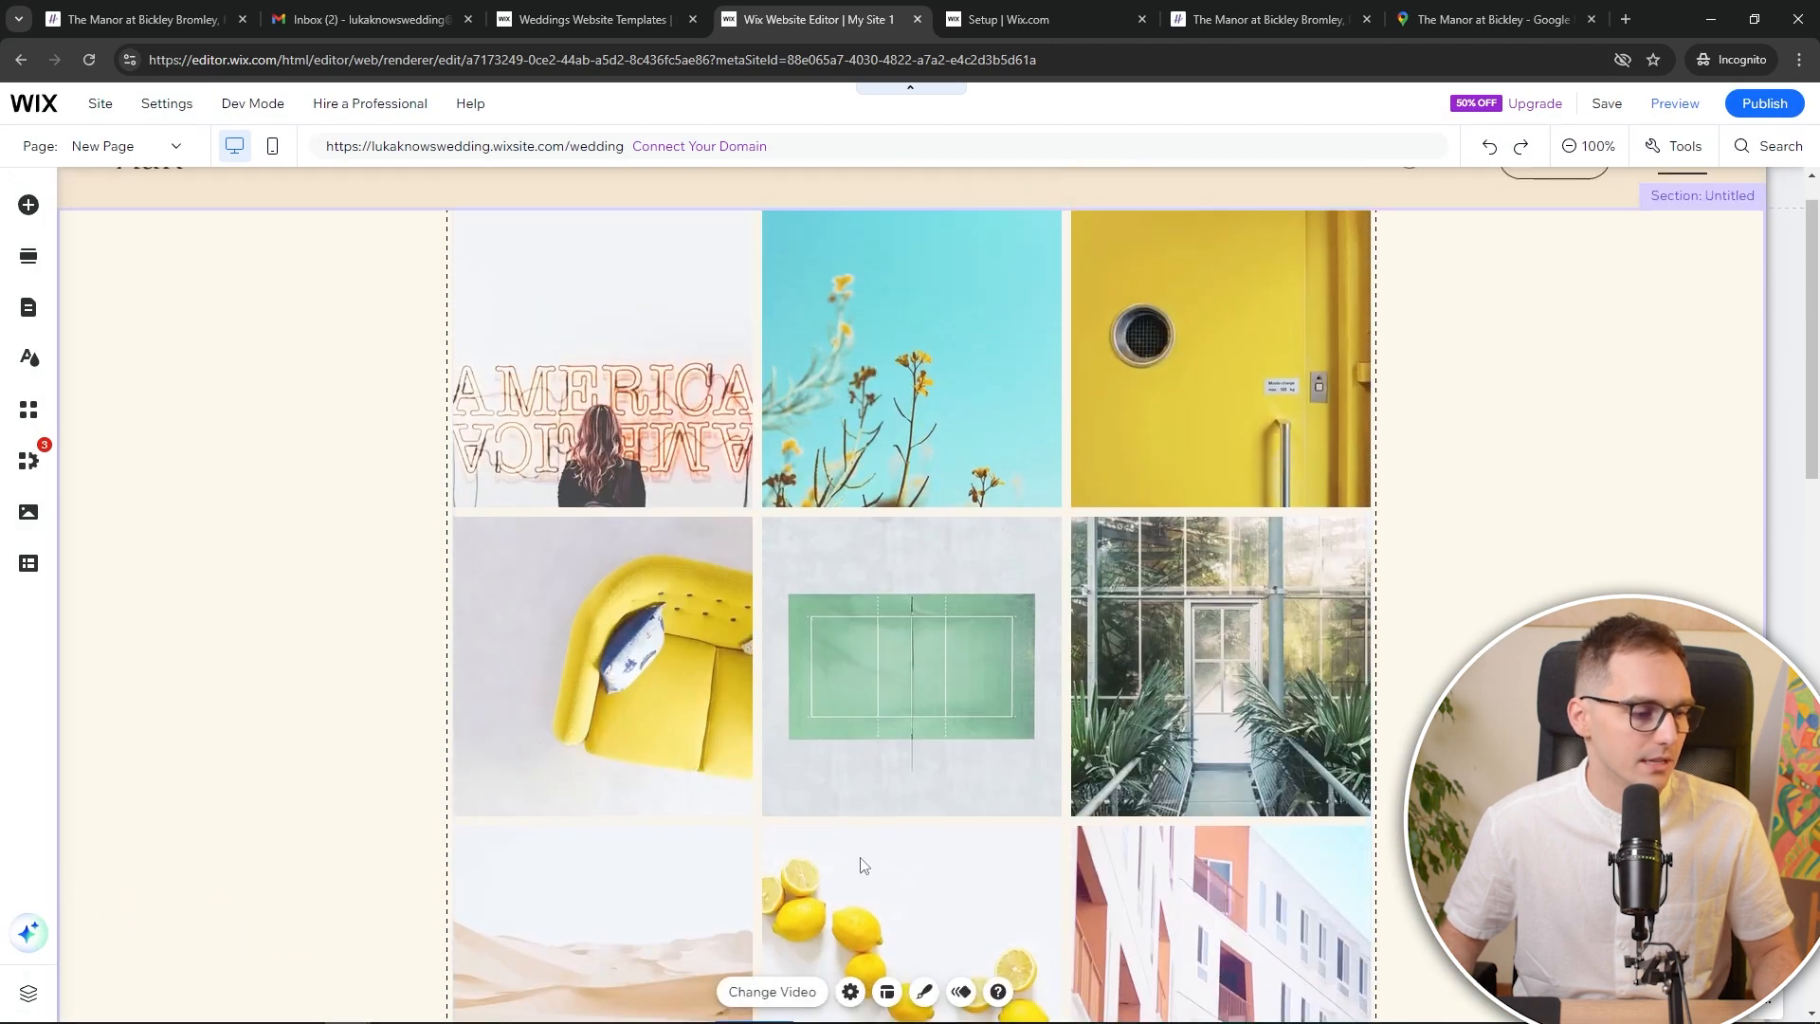
{"action": "scroll", "coordinate": [862, 866], "scroll_direction": "down", "scroll_amount": 4}
{"action": "left_click_drag", "start_coordinate": [824, 749], "coordinate": [809, 204]}
{"action": "scroll", "coordinate": [814, 218], "scroll_direction": "up", "scroll_amount": 4}
{"action": "left_click", "coordinate": [926, 287]}
{"action": "left_click_drag", "start_coordinate": [975, 220], "coordinate": [948, 706]}
{"action": "left_click_drag", "start_coordinate": [883, 612], "coordinate": [883, 310]}
{"action": "left_click_drag", "start_coordinate": [1171, 532], "coordinate": [1369, 644]}
{"action": "left_click_drag", "start_coordinate": [1252, 507], "coordinate": [1125, 517]}
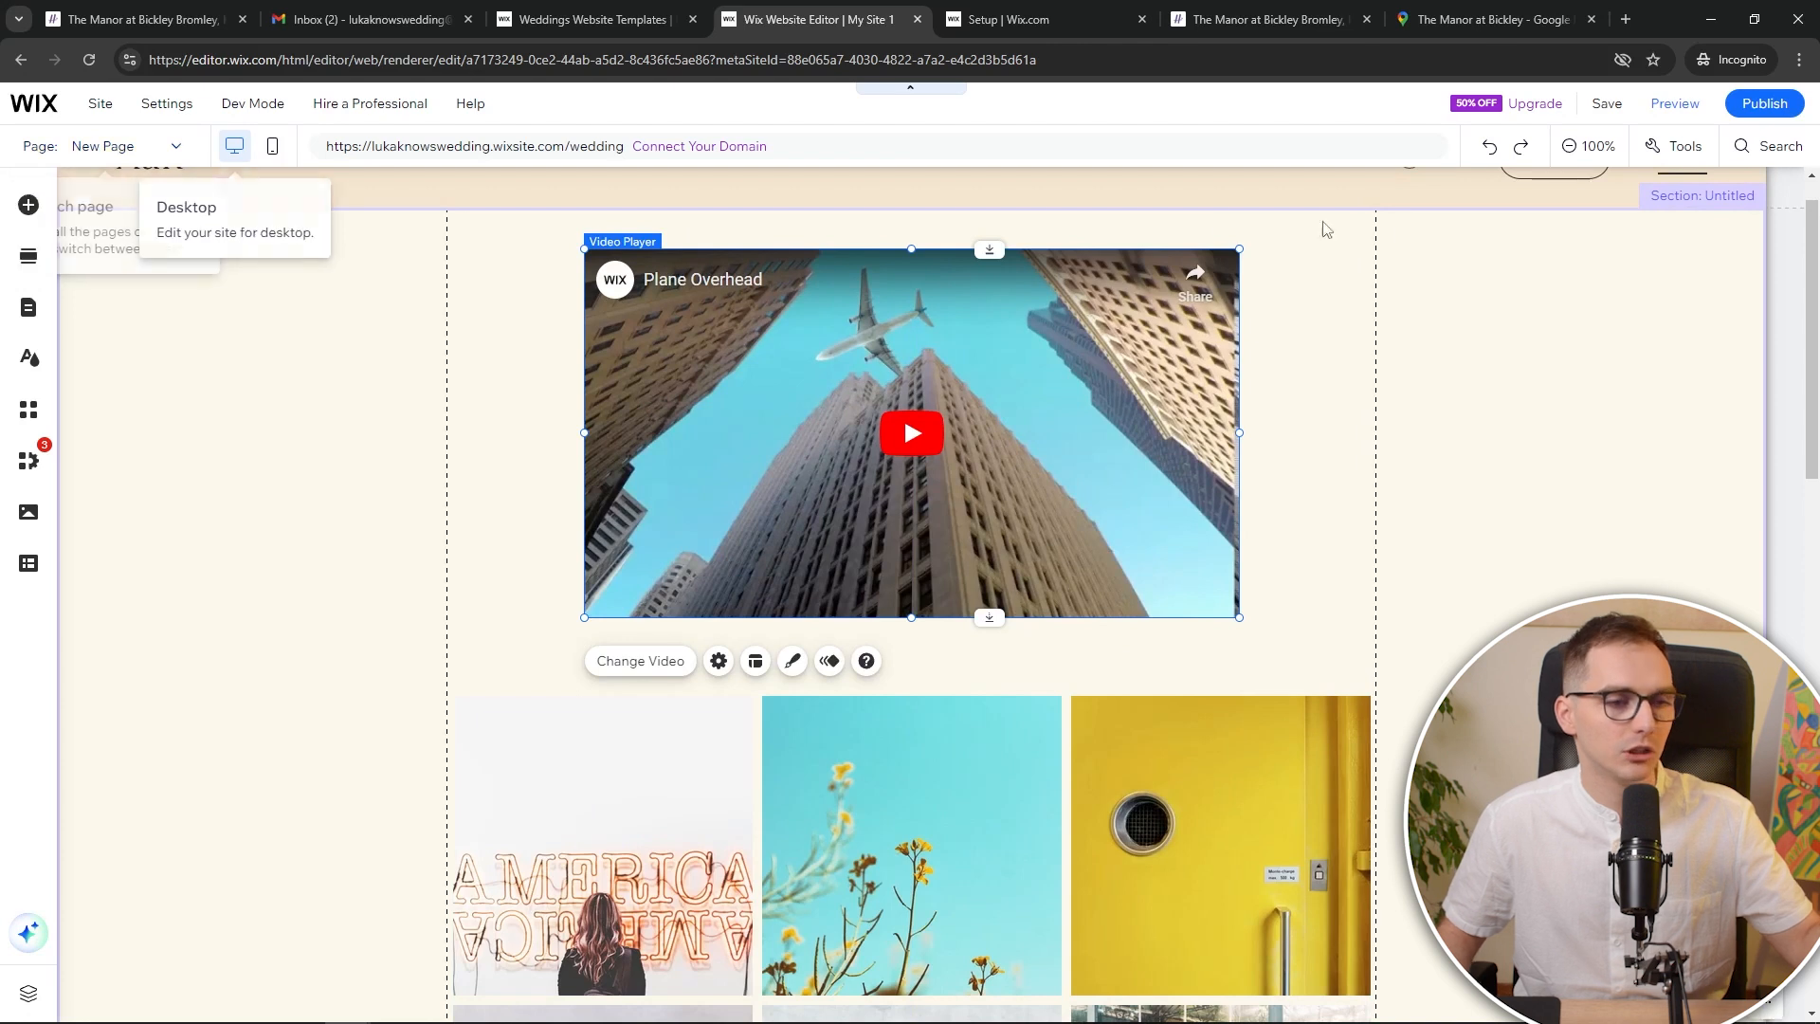
Review the rearranged page and save the site
{"action": "scroll", "coordinate": [1669, 254], "scroll_direction": "up", "scroll_amount": 1}
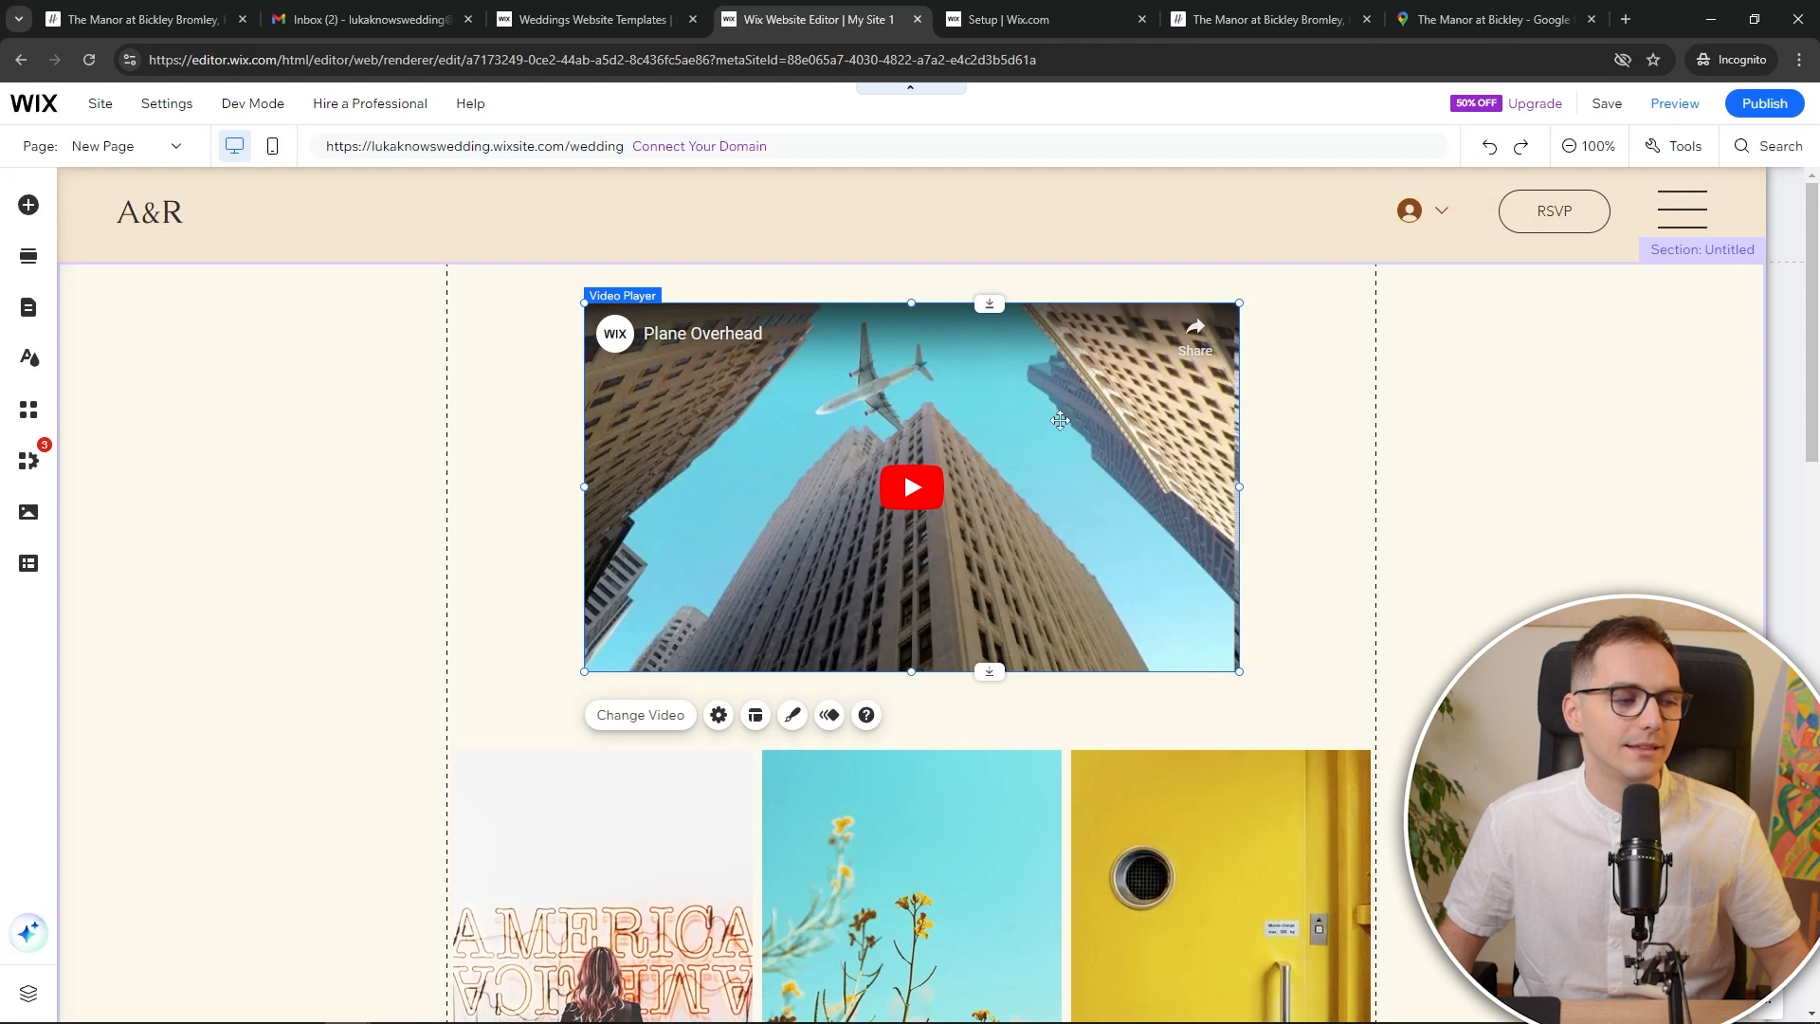
{"action": "scroll", "coordinate": [1060, 420], "scroll_direction": "down", "scroll_amount": 2}
{"action": "scroll", "coordinate": [1068, 459], "scroll_direction": "up", "scroll_amount": 2}
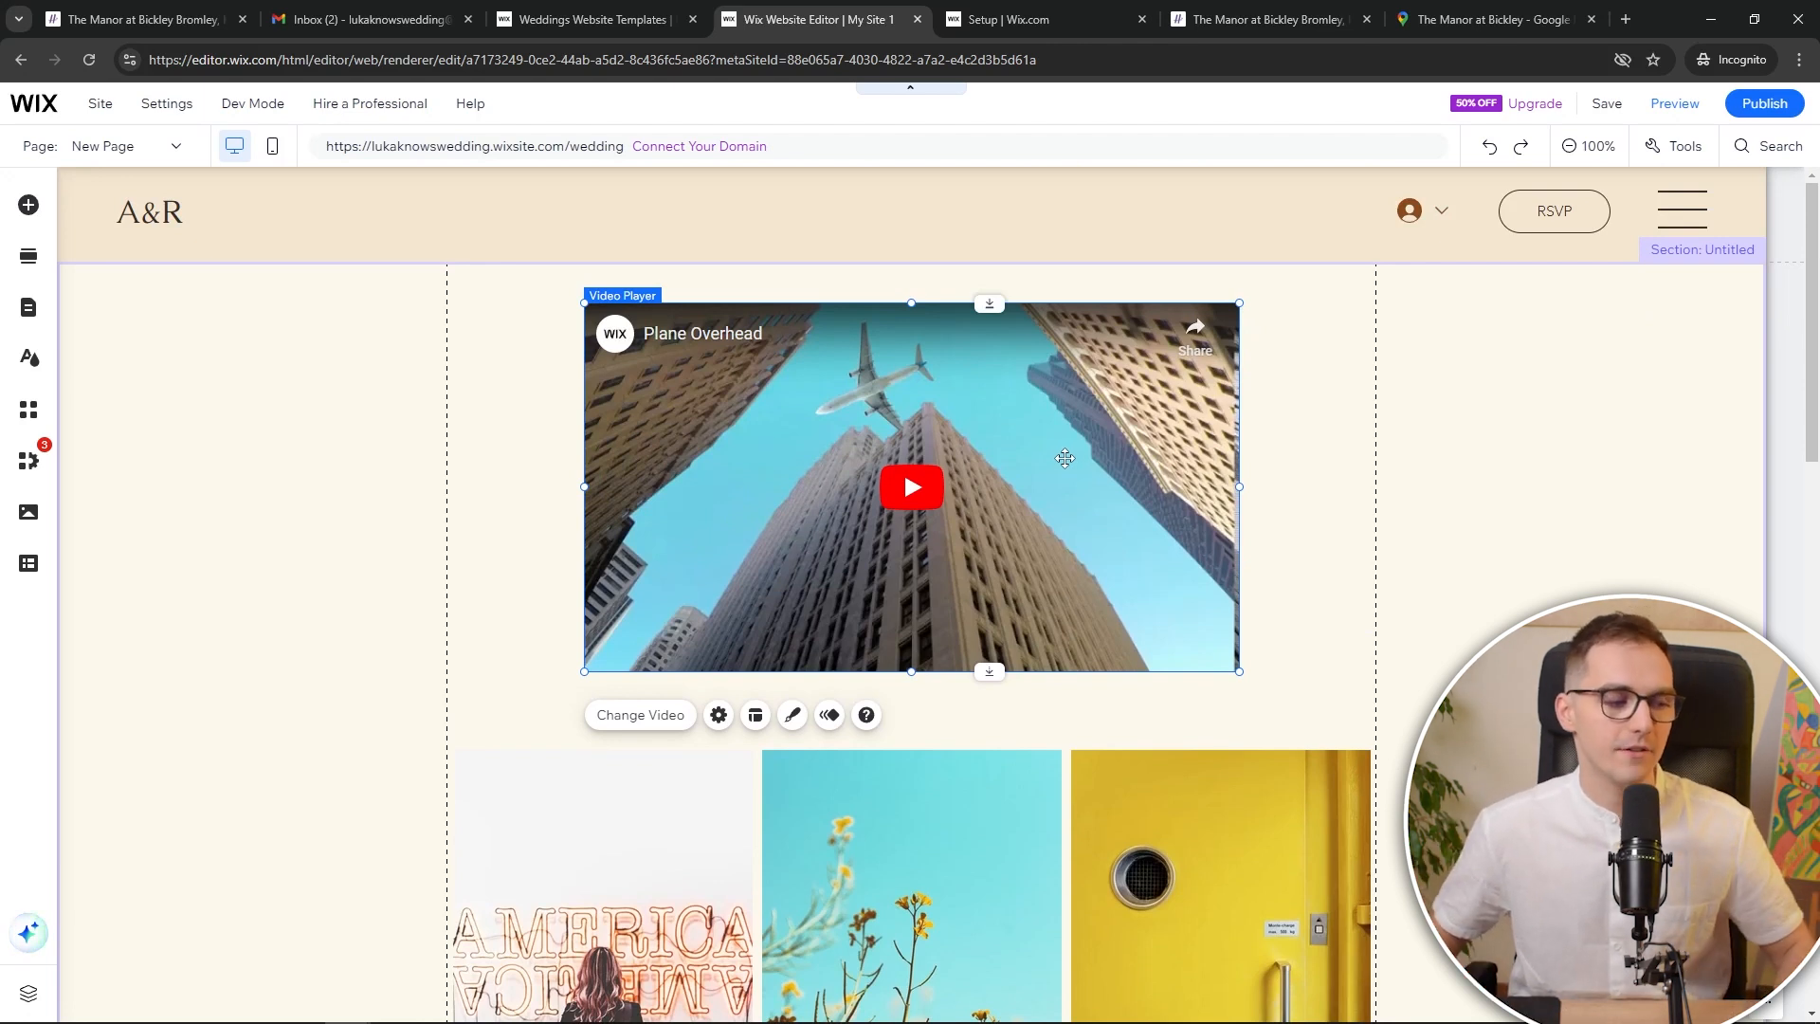
{"action": "scroll", "coordinate": [1064, 458], "scroll_direction": "down", "scroll_amount": 8}
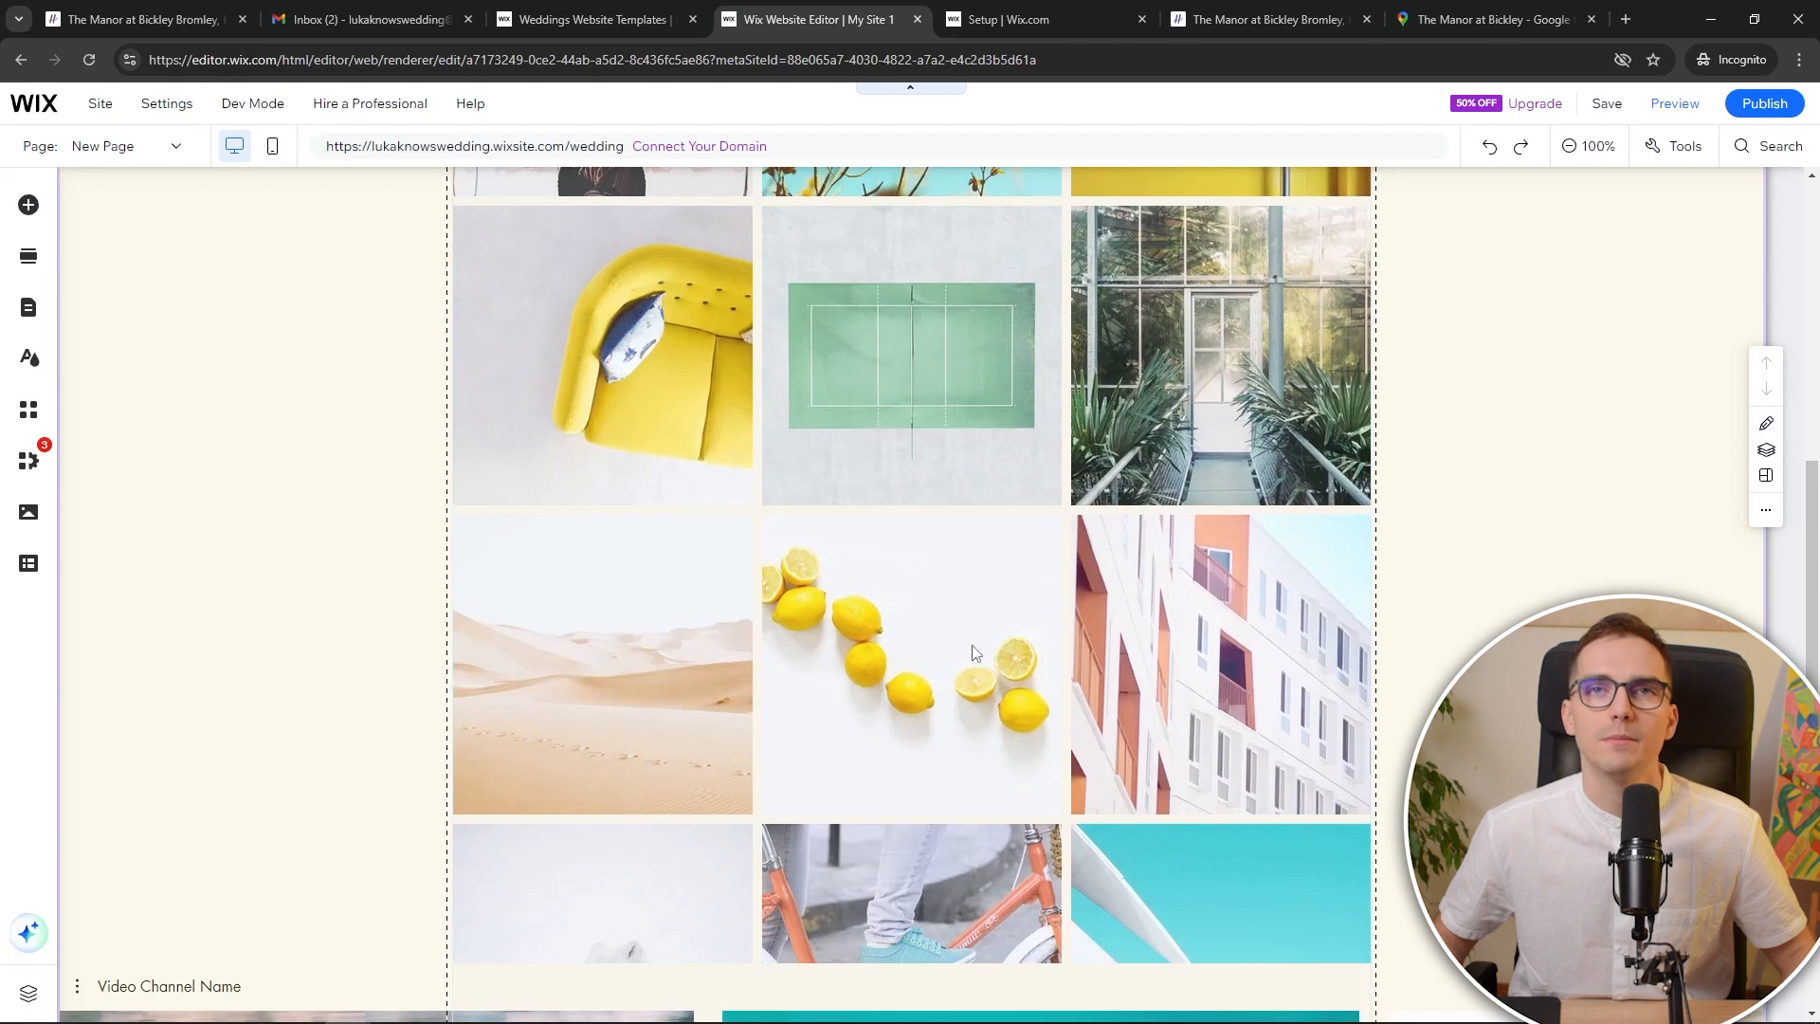
{"action": "scroll", "coordinate": [974, 652], "scroll_direction": "up", "scroll_amount": 9}
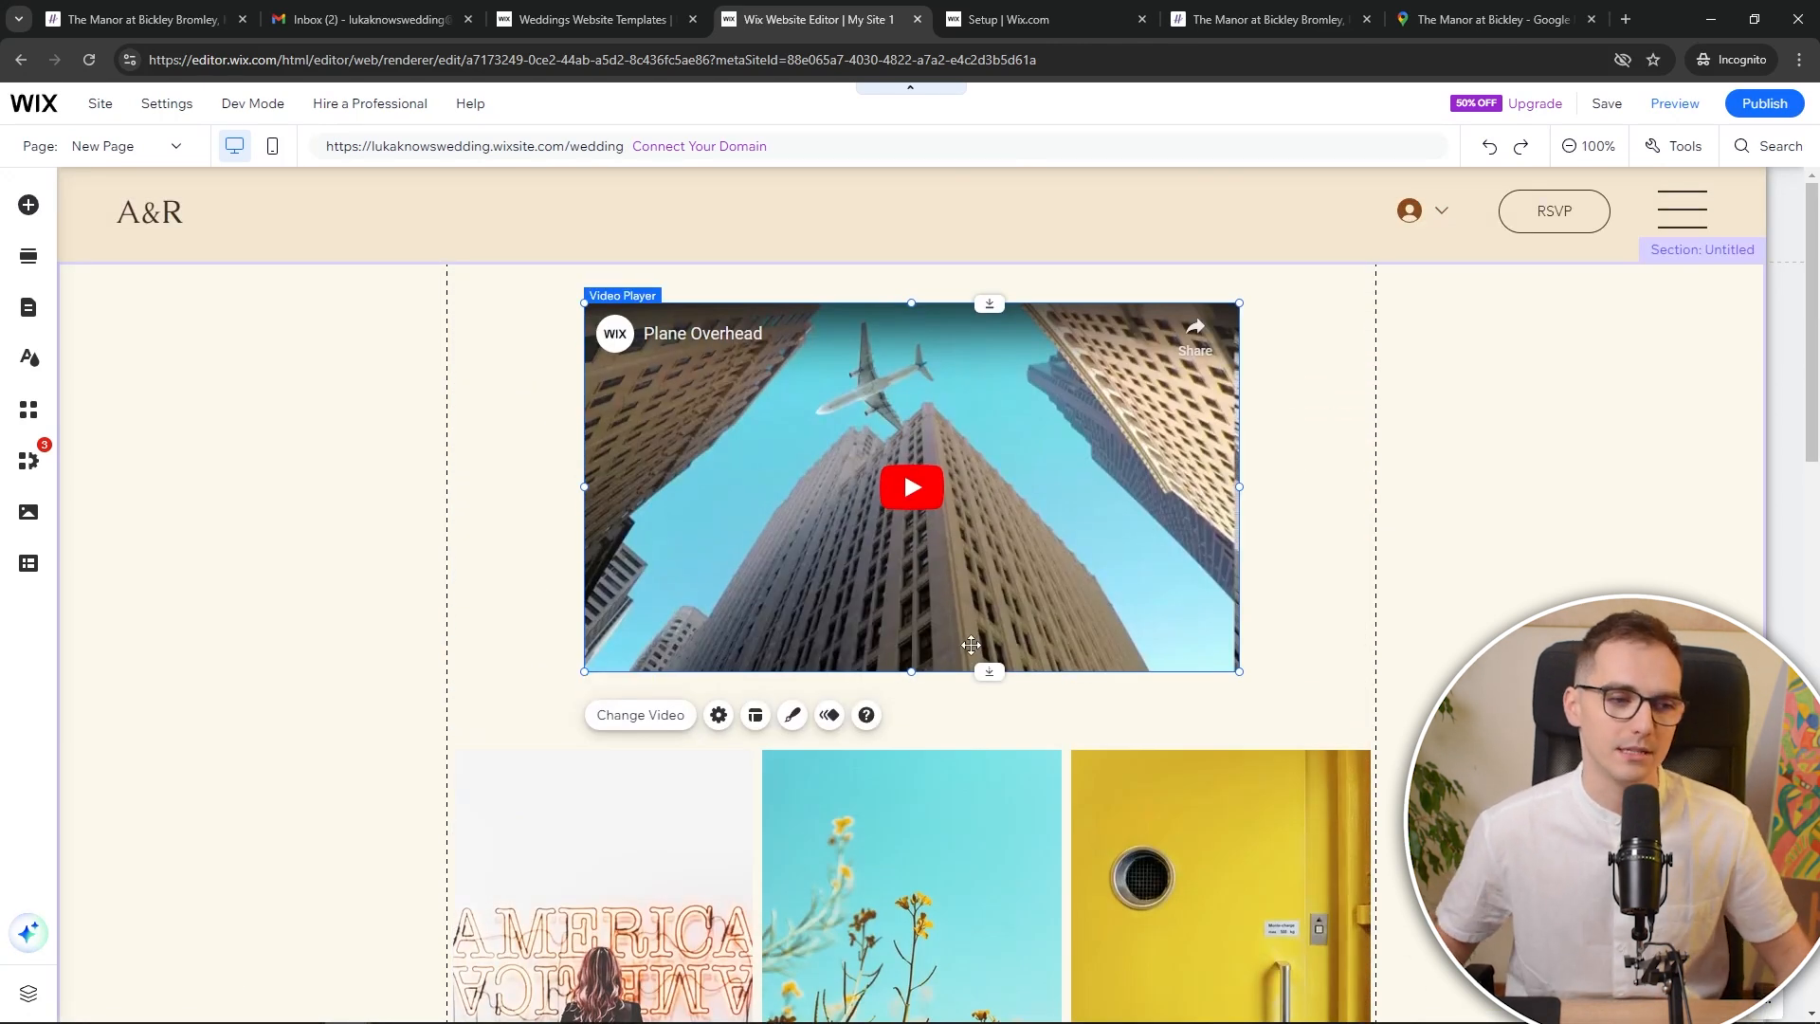
{"action": "left_click", "coordinate": [1604, 107]}
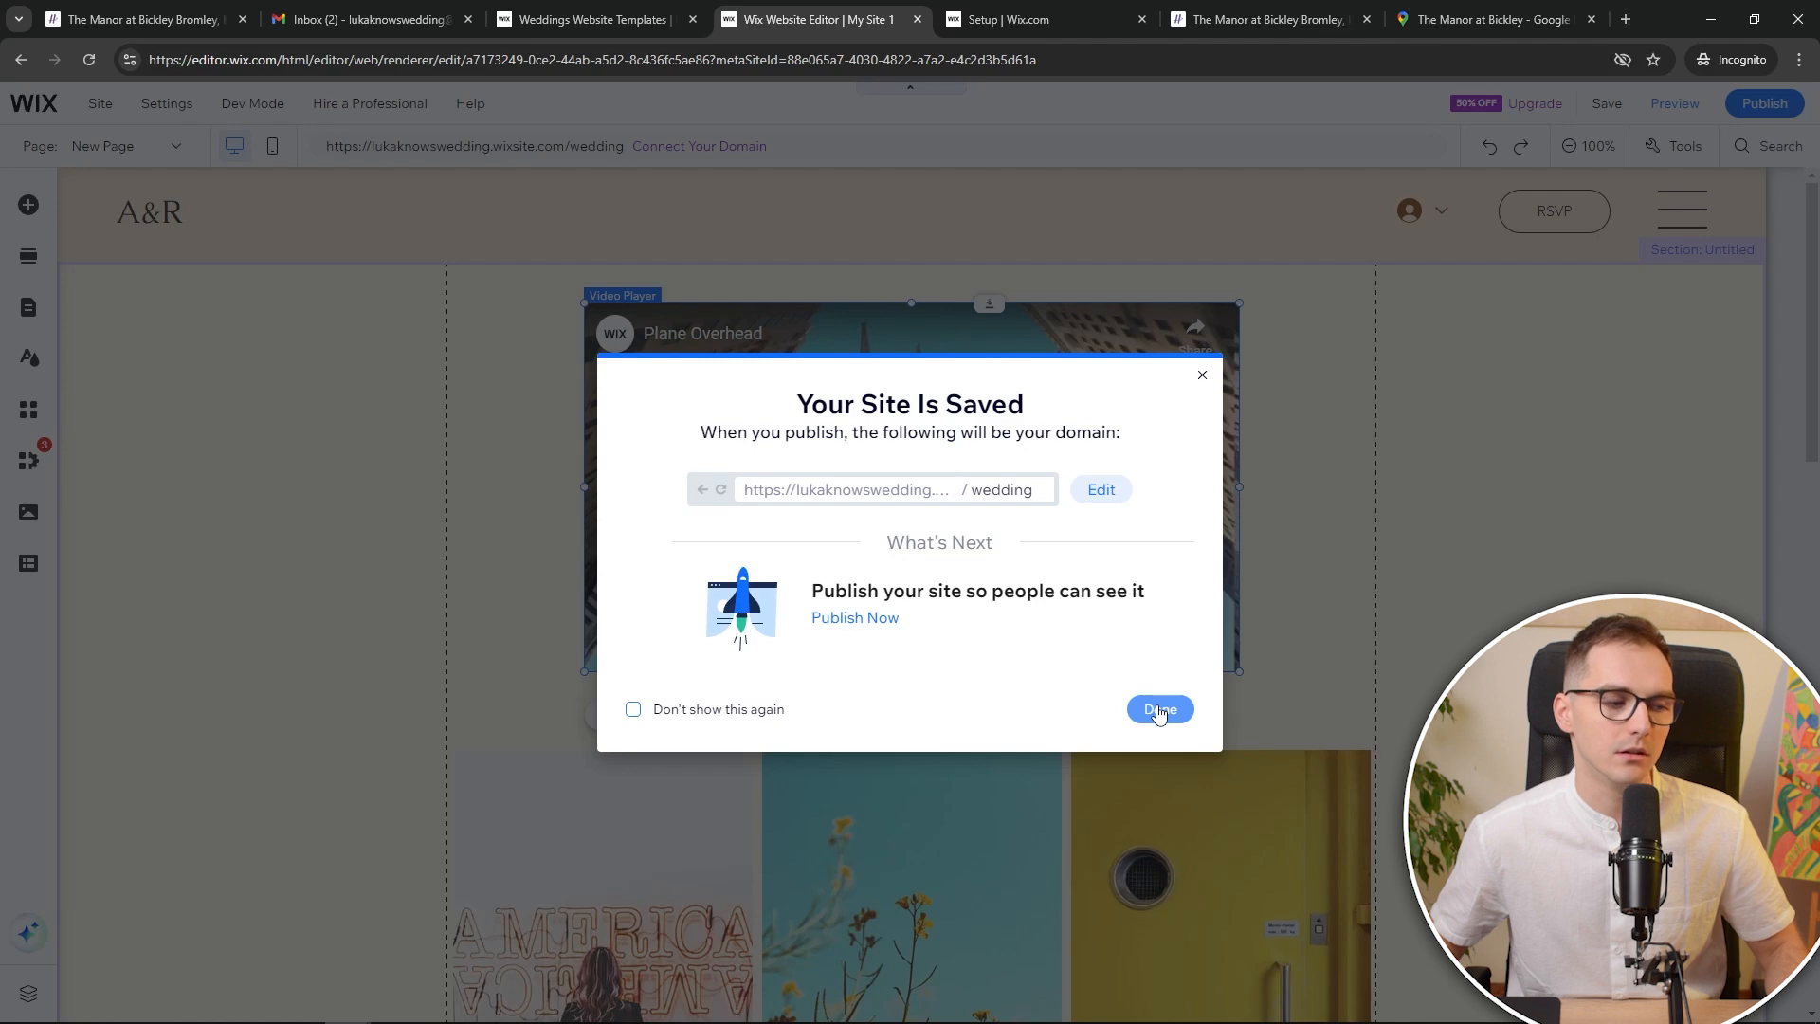
Publish the site and open the live Abigail & Luka homepage at its /wedding address
{"action": "left_click", "coordinate": [865, 626]}
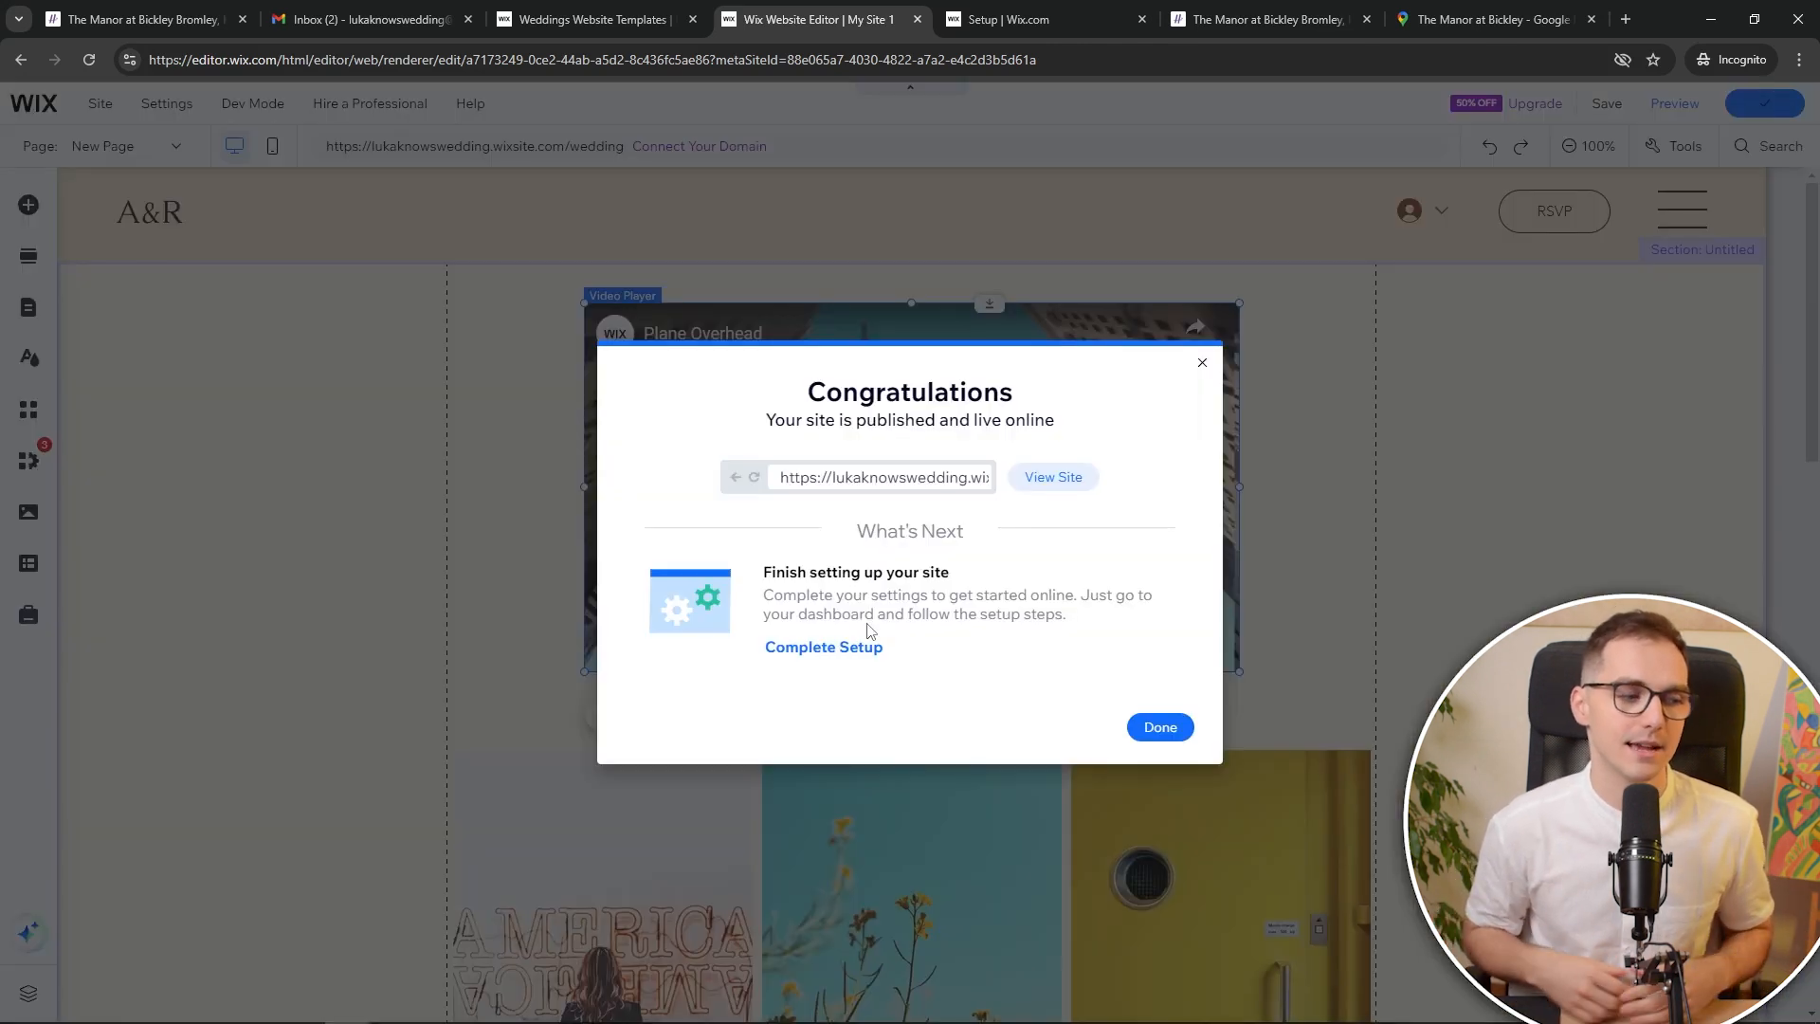
{"action": "left_click", "coordinate": [1047, 483]}
{"action": "left_click", "coordinate": [505, 59]}
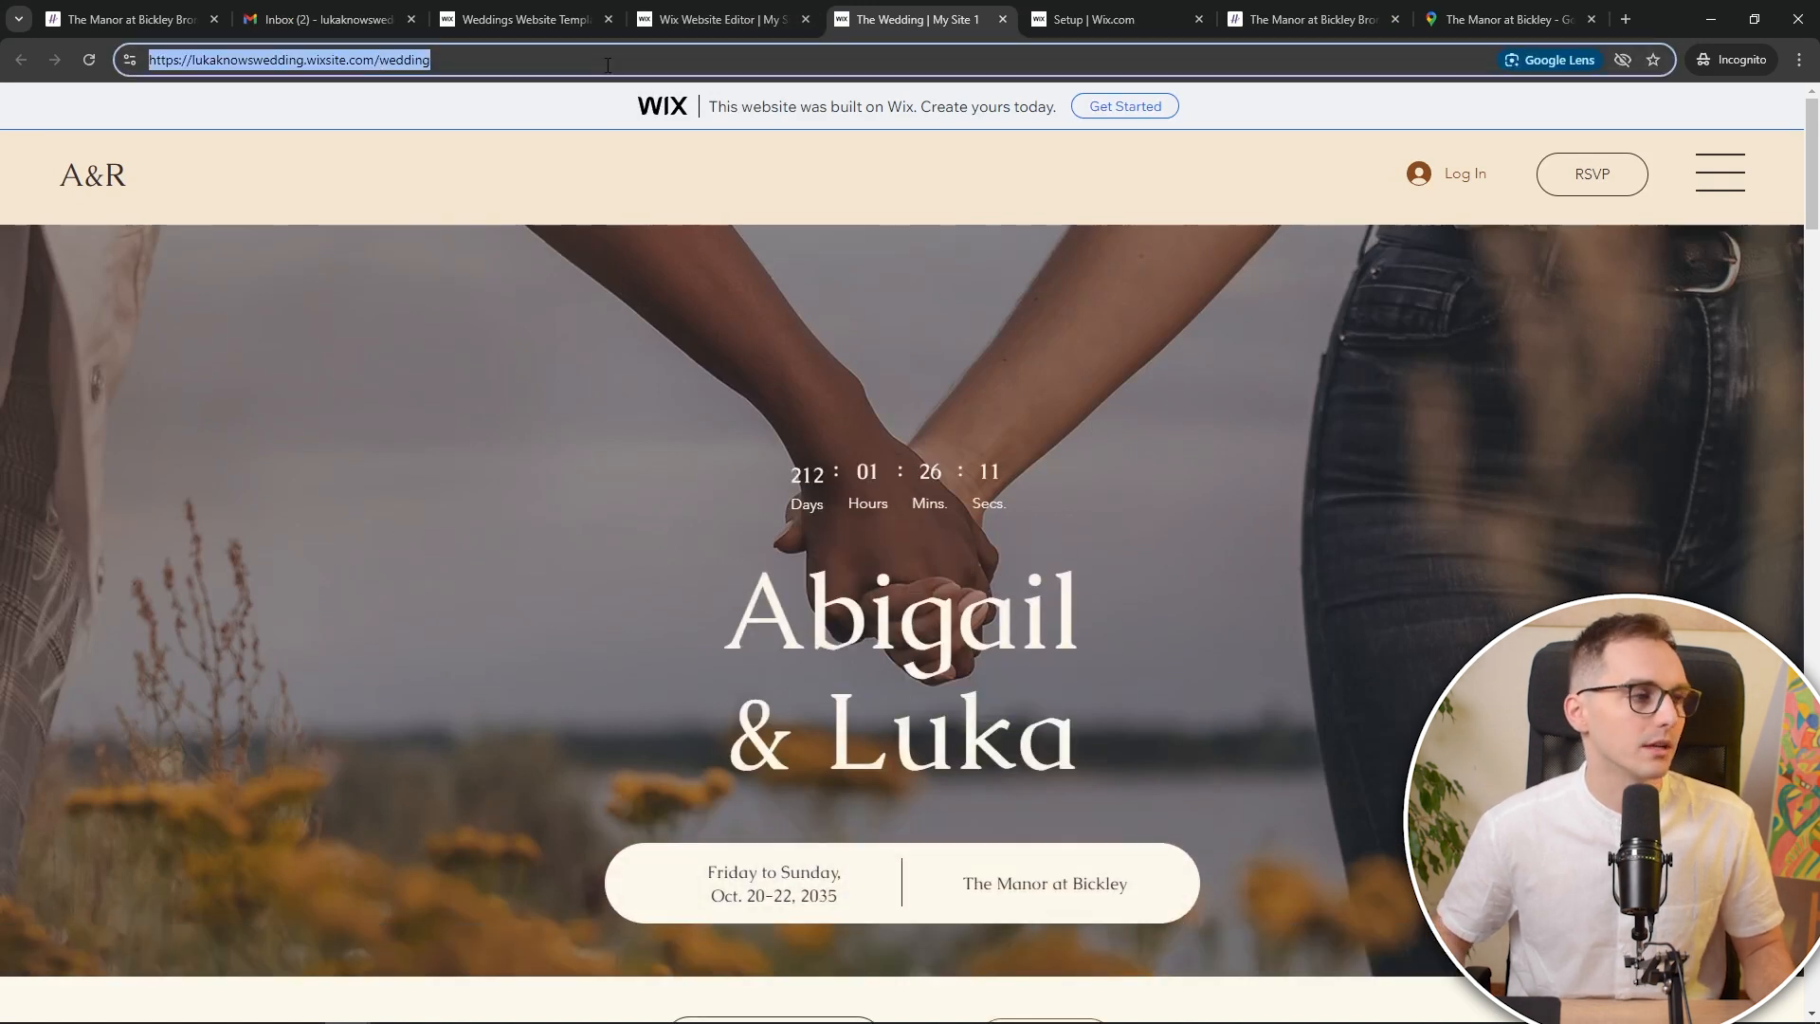
Load the live site's URL in a private window and highlight its wixsite and /wedding parts
{"action": "key", "text": "ctrl+c"}
{"action": "key", "text": "ctrl+shift+n"}
{"action": "key", "text": "ctrl+v"}
{"action": "key", "text": "Return"}
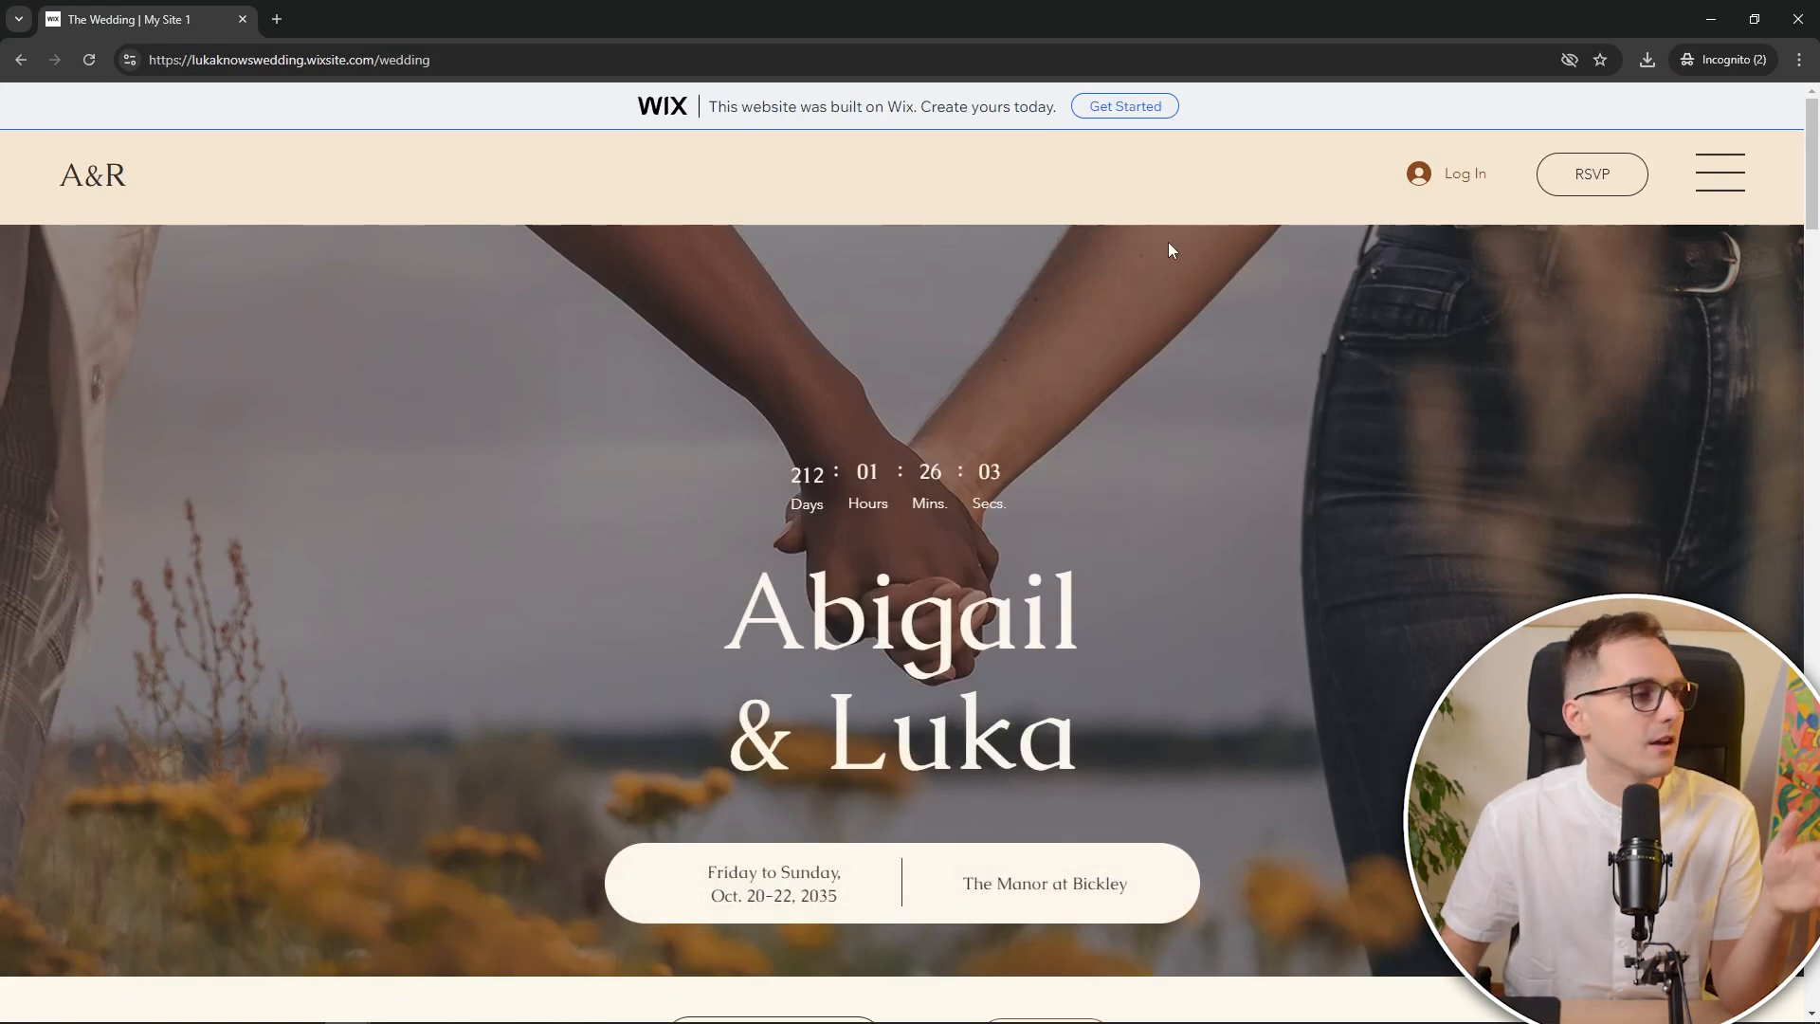
{"action": "left_click_drag", "start_coordinate": [306, 62], "coordinate": [348, 64]}
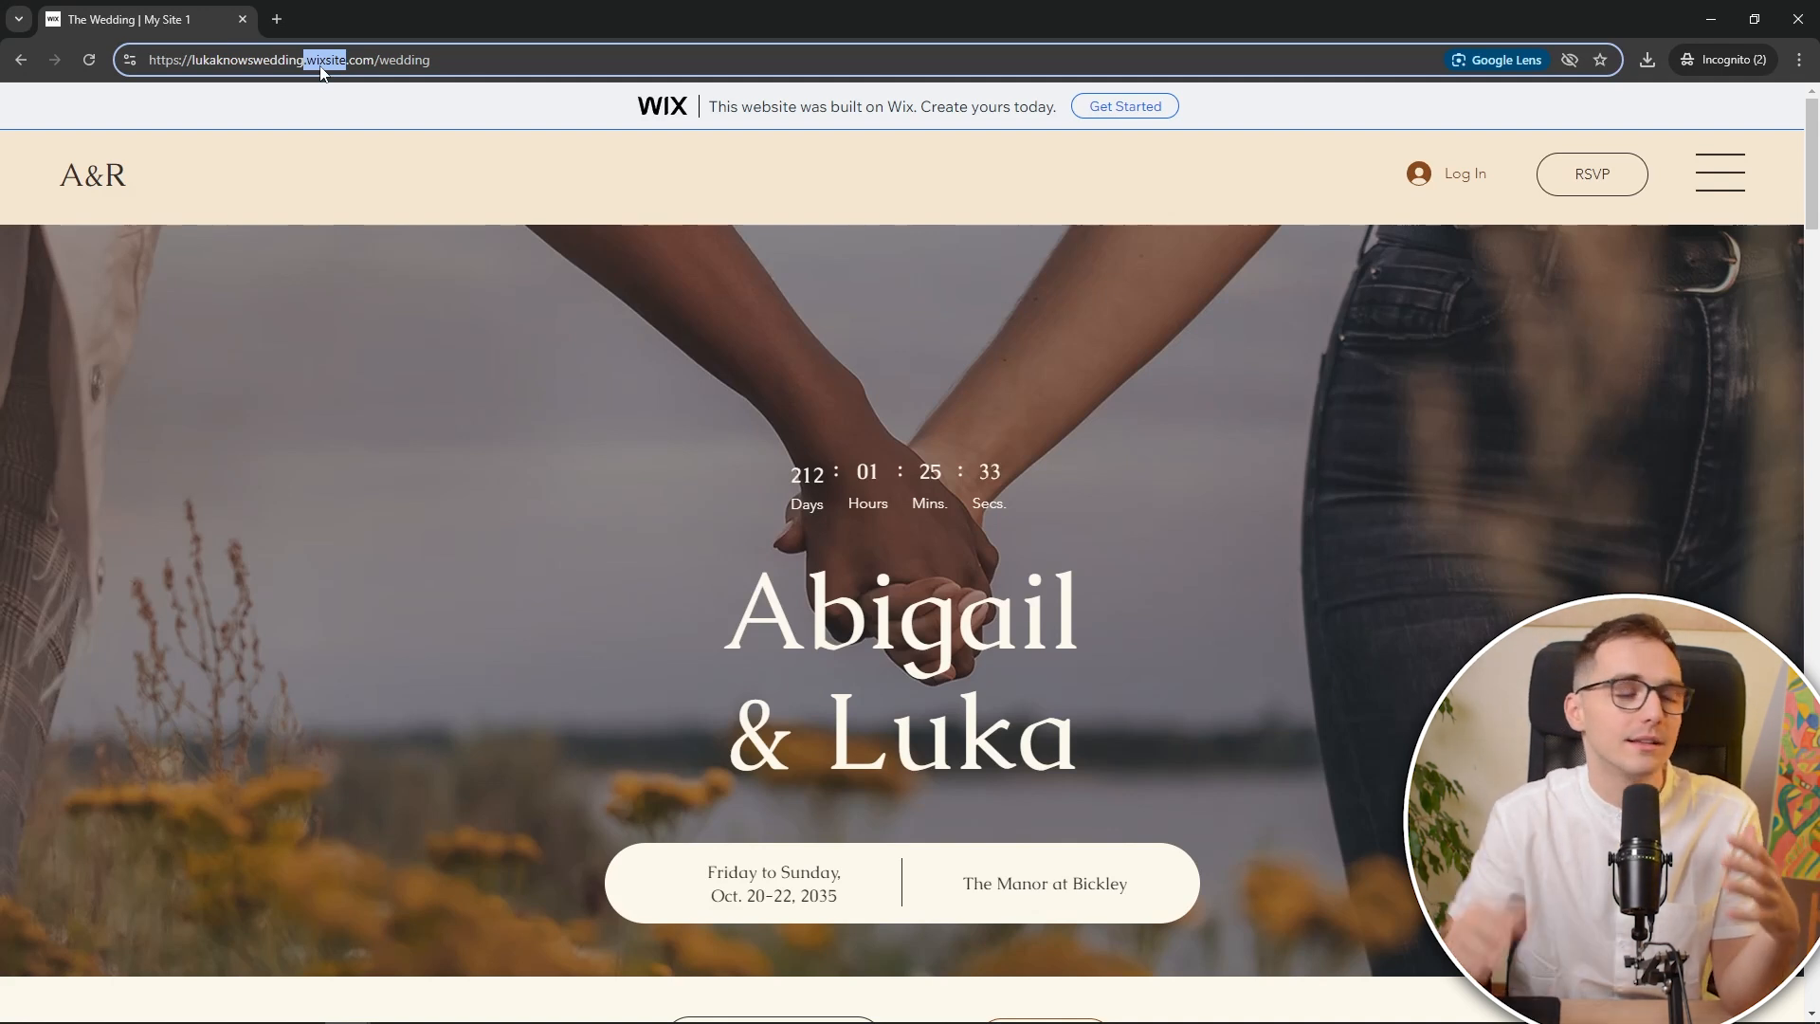
{"action": "left_click_drag", "start_coordinate": [378, 60], "coordinate": [456, 61]}
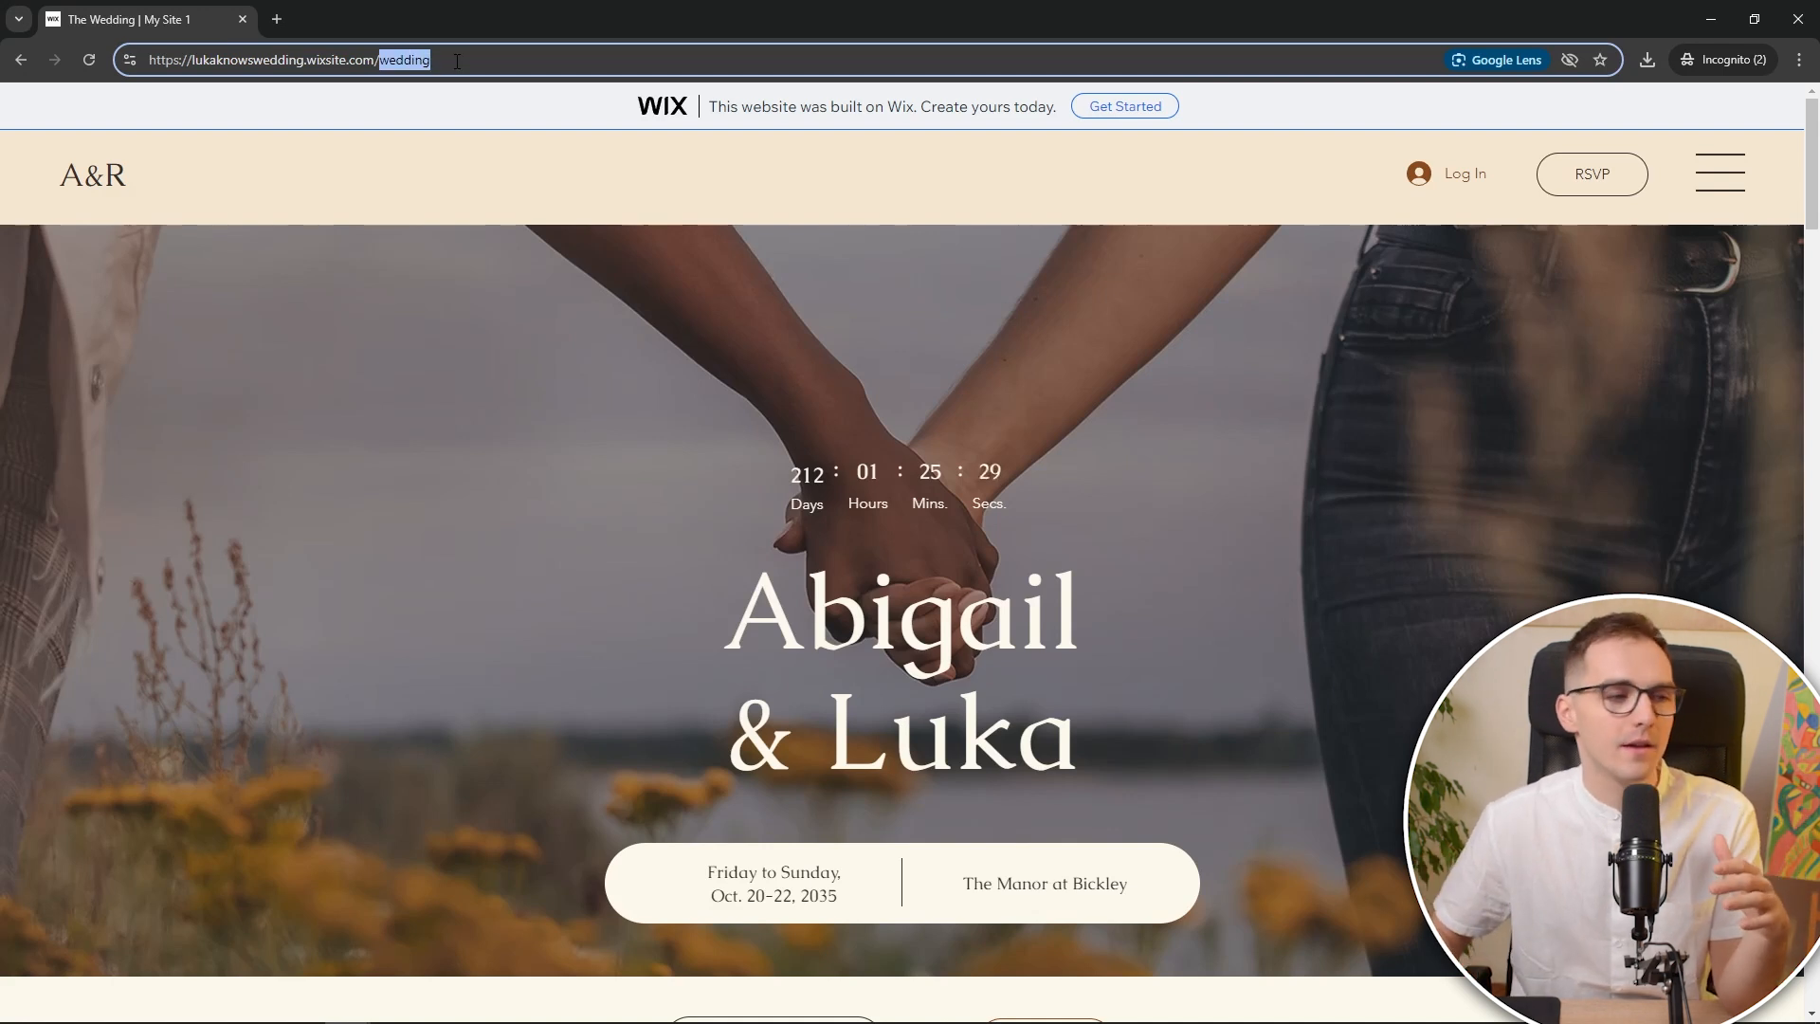
{"action": "left_click", "coordinate": [635, 144]}
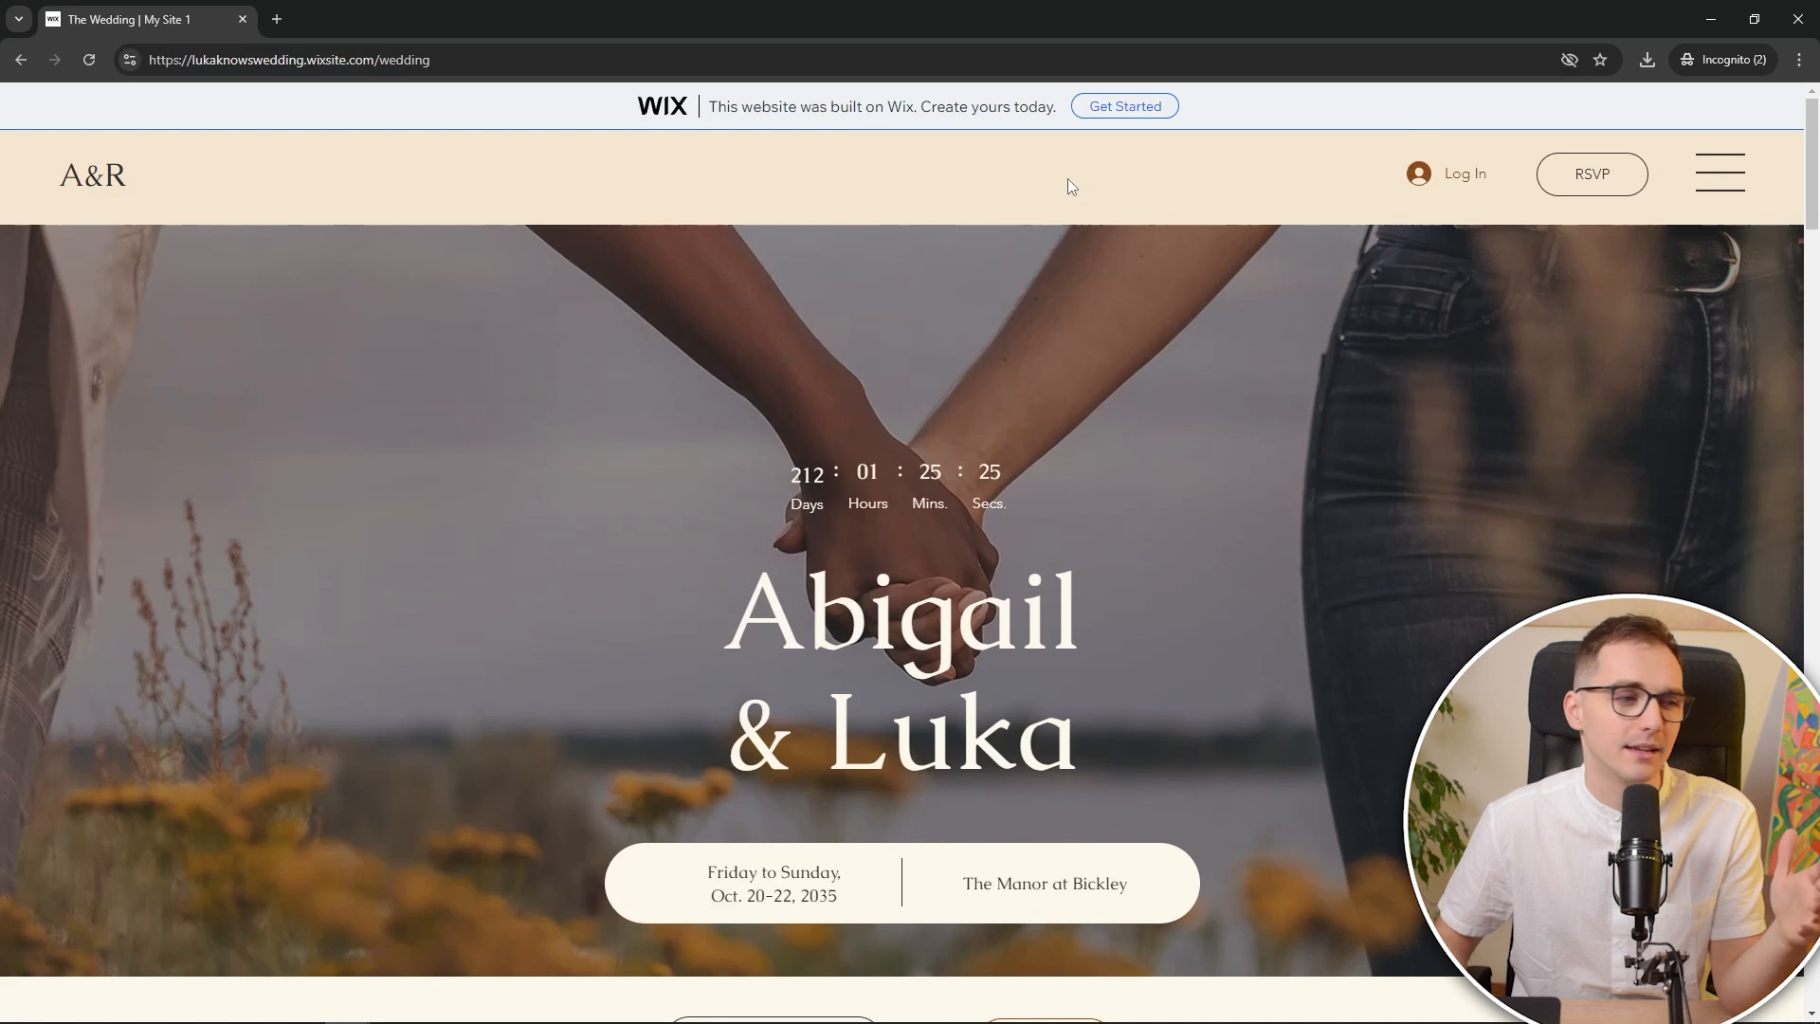
Scroll through the live wedding site, then close it to return to the dashboard checklist
{"action": "scroll", "coordinate": [1068, 179], "scroll_direction": "down", "scroll_amount": 8}
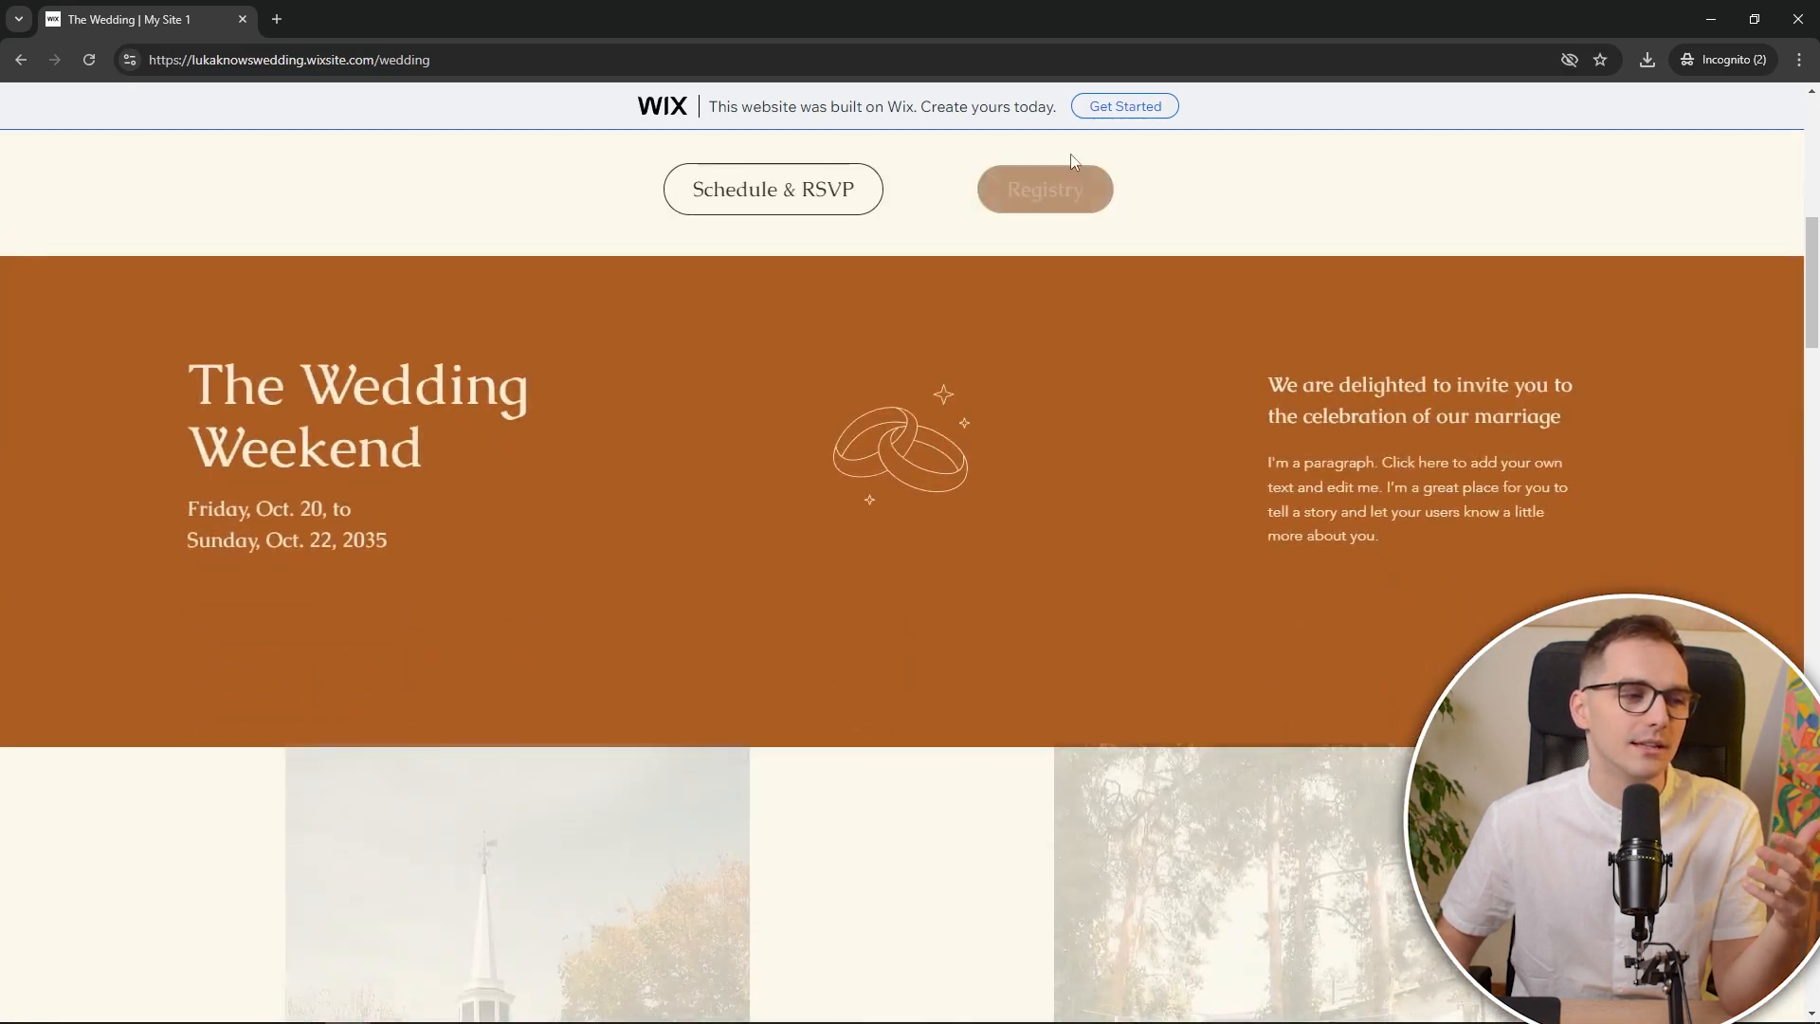
{"action": "scroll", "coordinate": [1117, 276], "scroll_direction": "down", "scroll_amount": 3}
{"action": "scroll", "coordinate": [1043, 288], "scroll_direction": "up", "scroll_amount": 7}
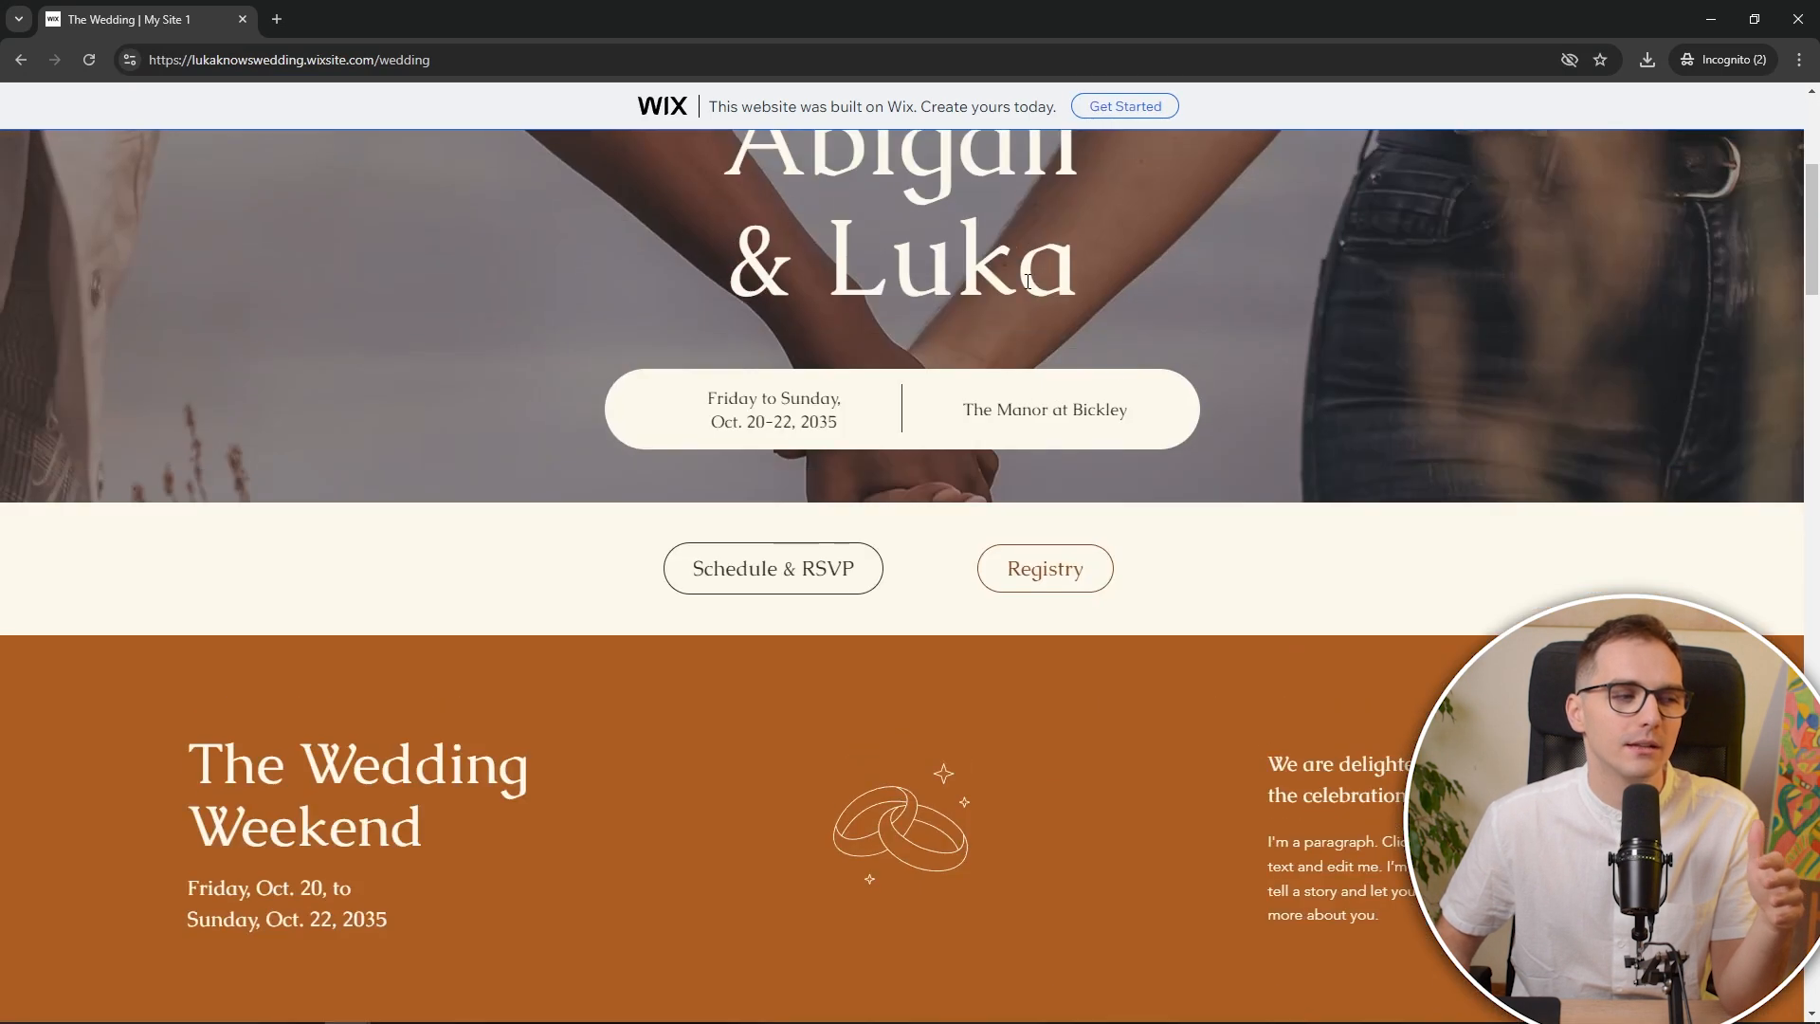
{"action": "scroll", "coordinate": [1029, 281], "scroll_direction": "up", "scroll_amount": 5}
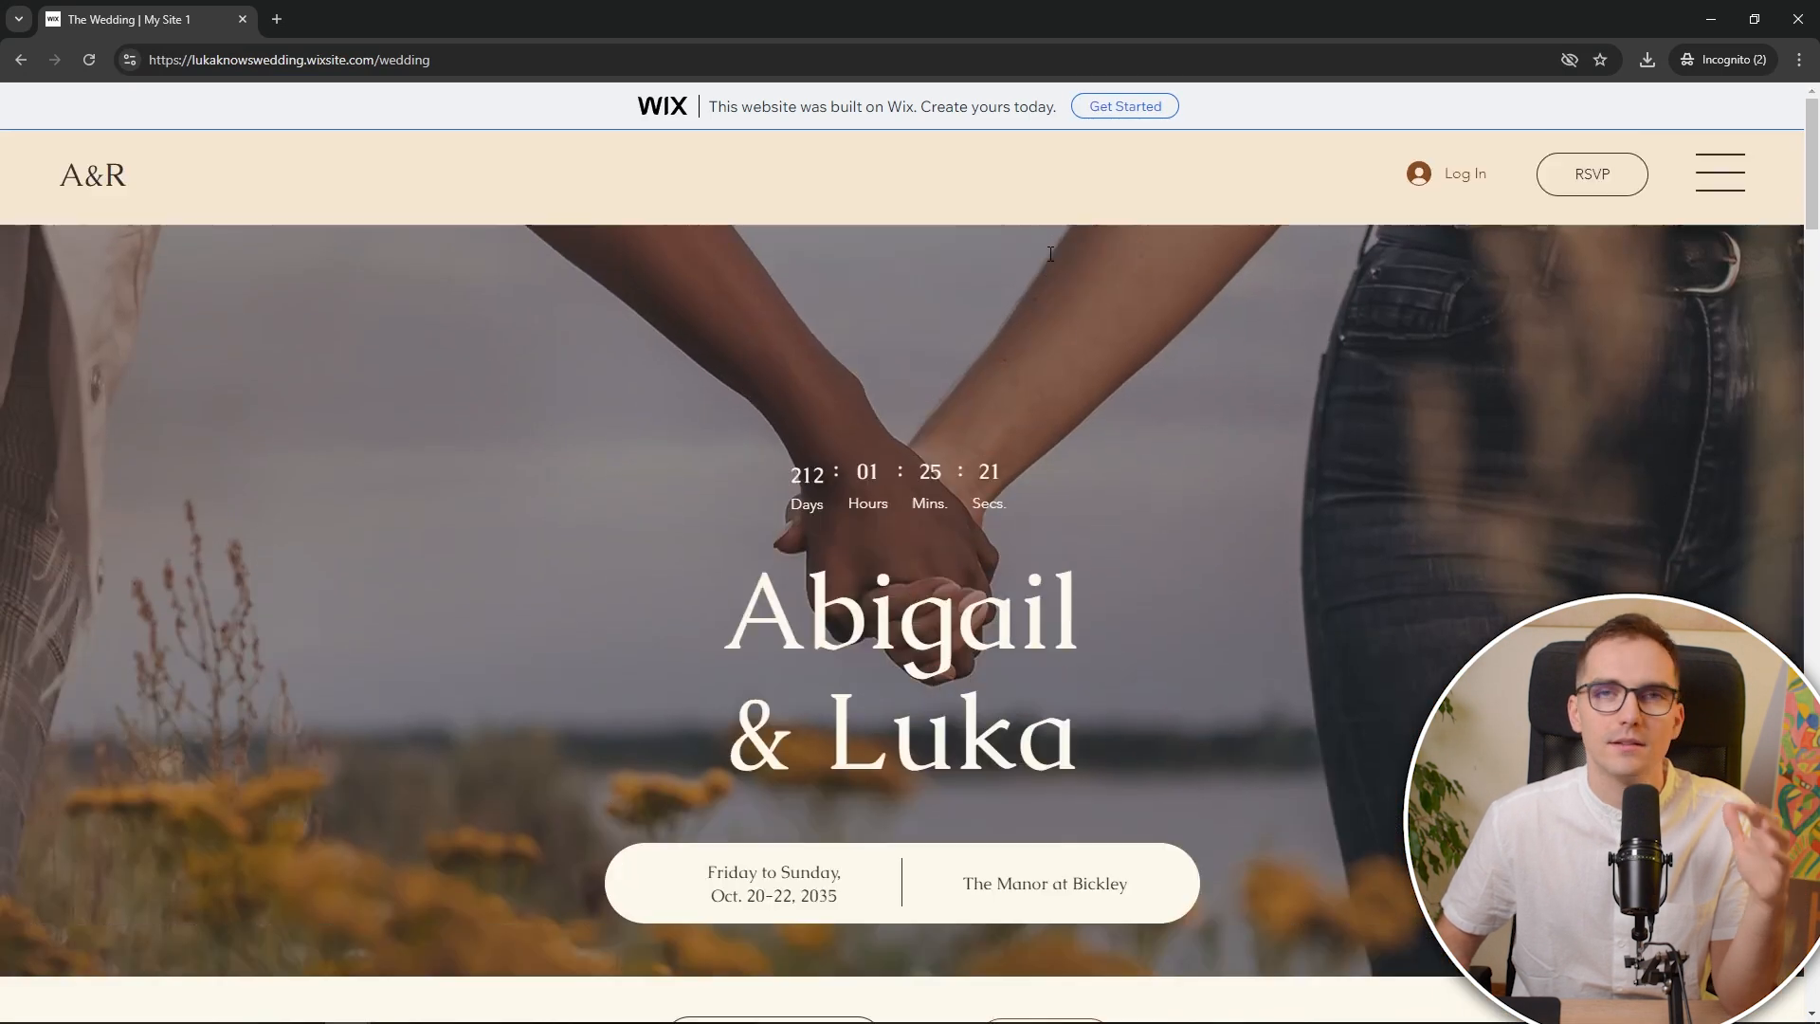
{"action": "left_click", "coordinate": [1115, 107]}
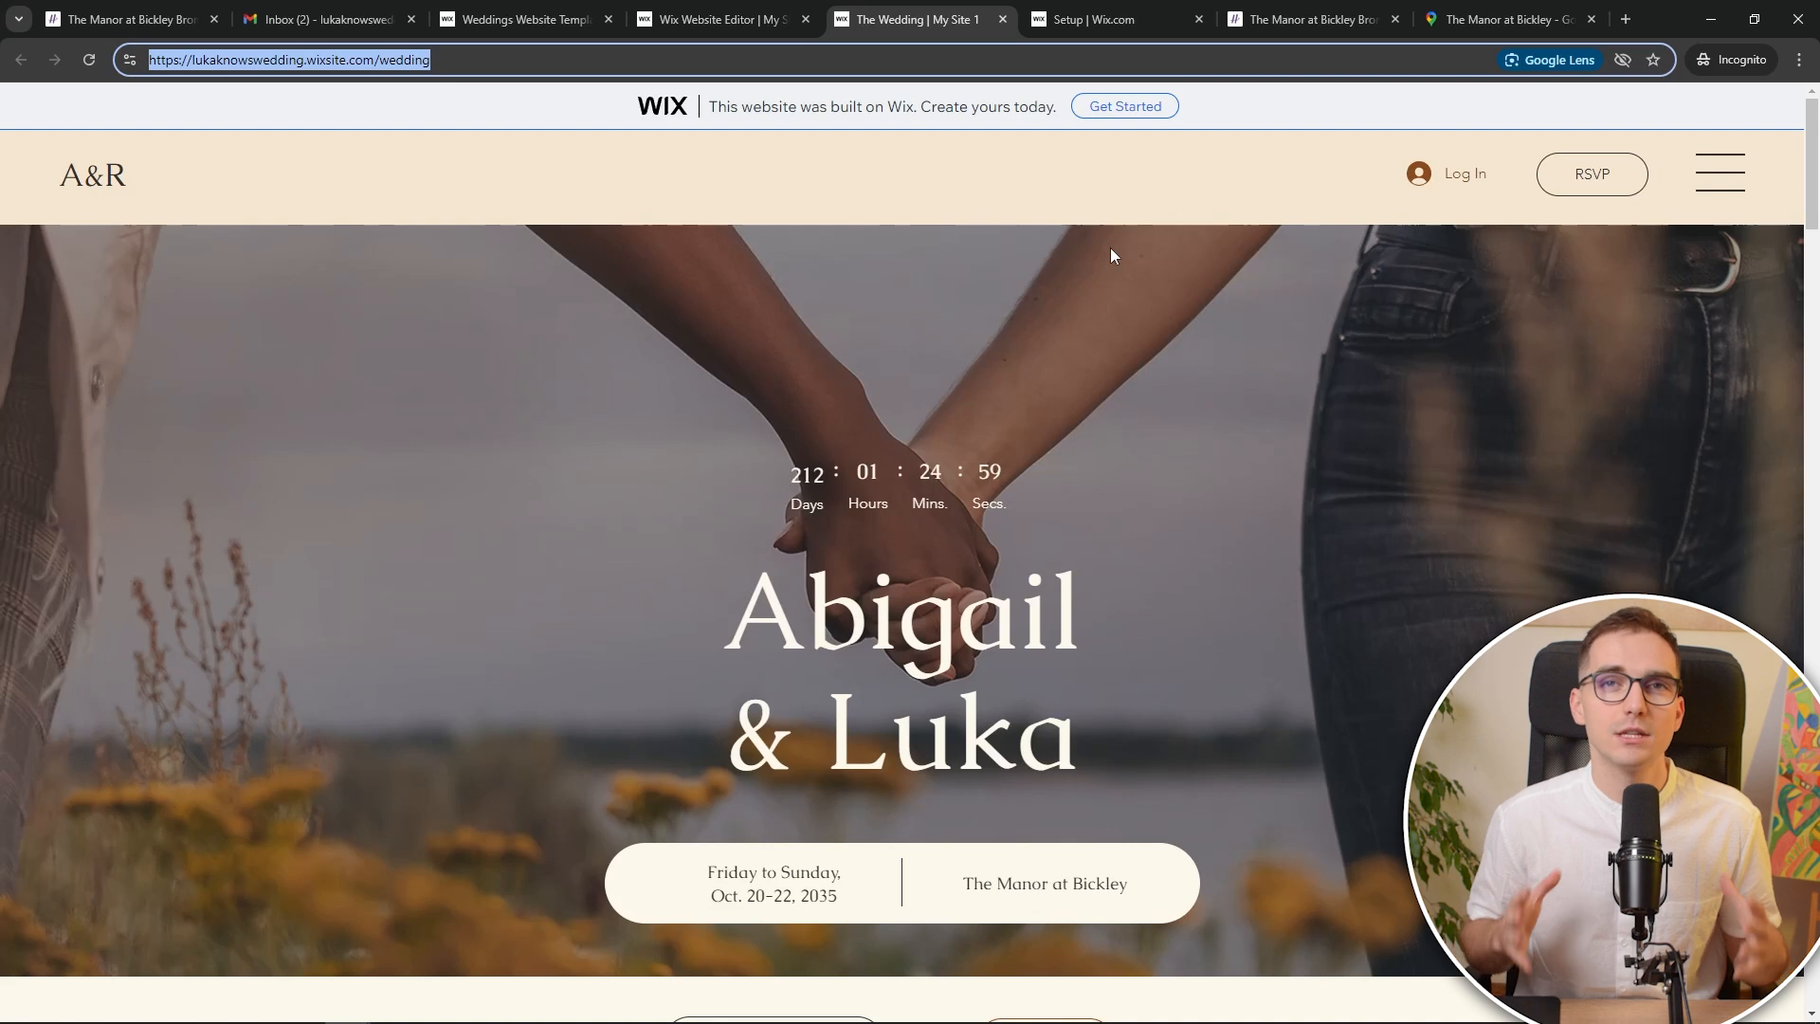
{"action": "key", "text": "ctrl+w"}
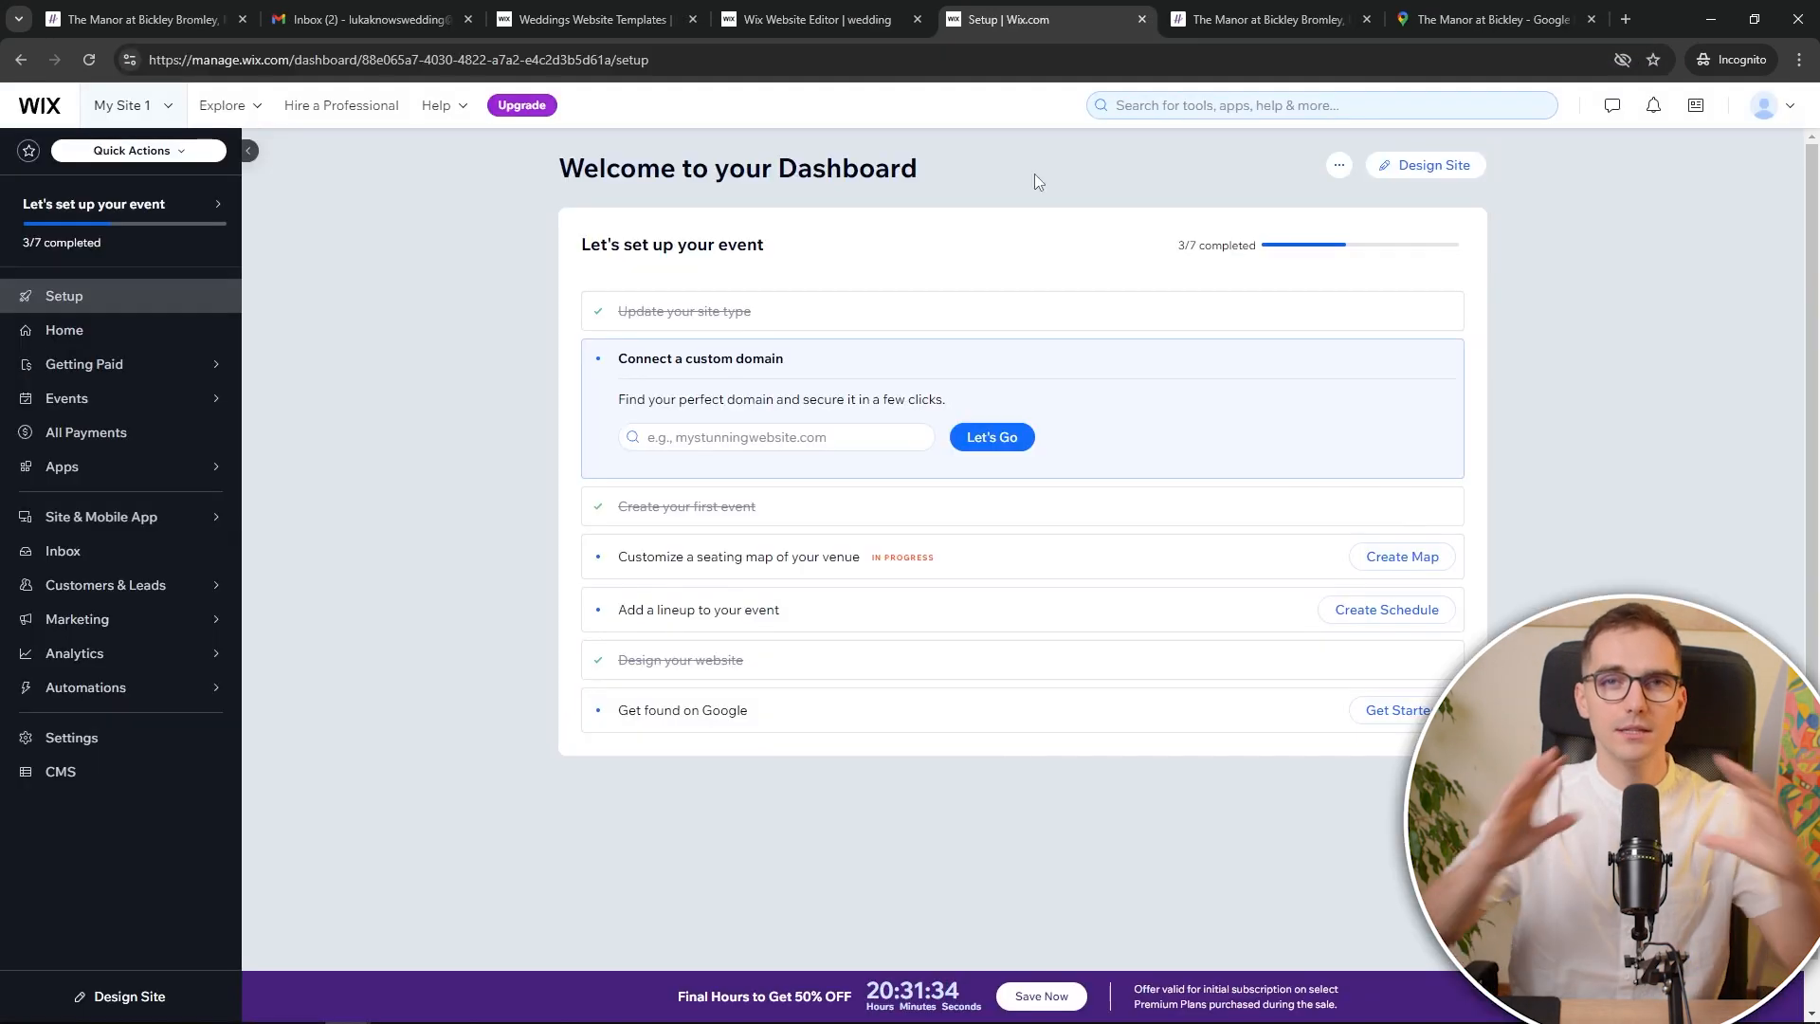